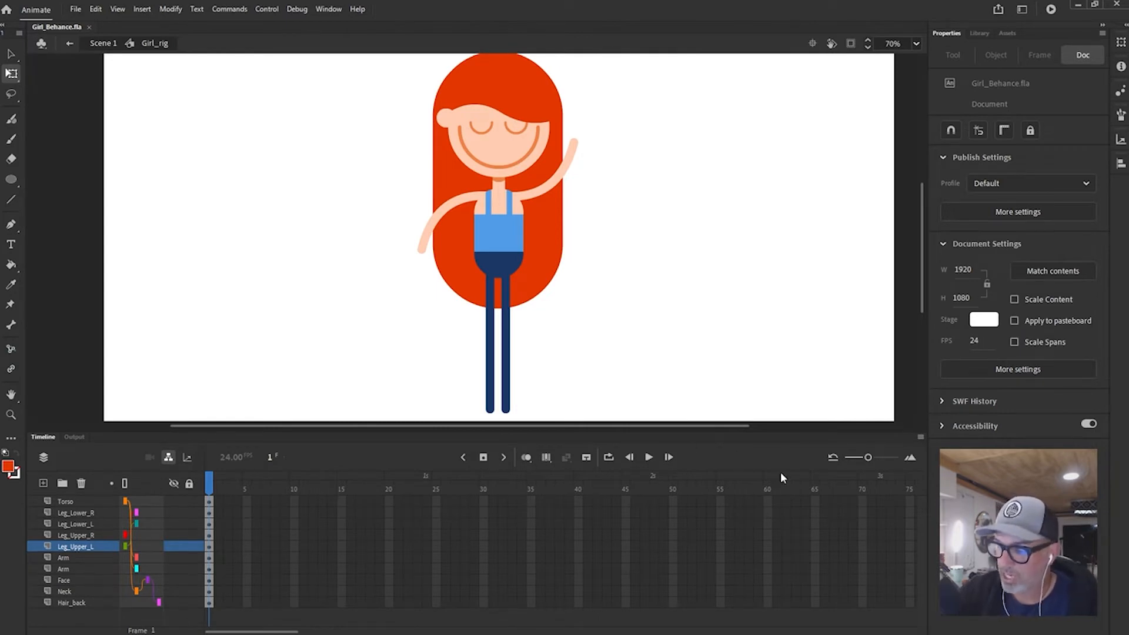
# - Leave the Girl_rig symbol for the main Scene 1 timeline and scrub through its existing frames up to frame 40
pyautogui.click(654, 501)
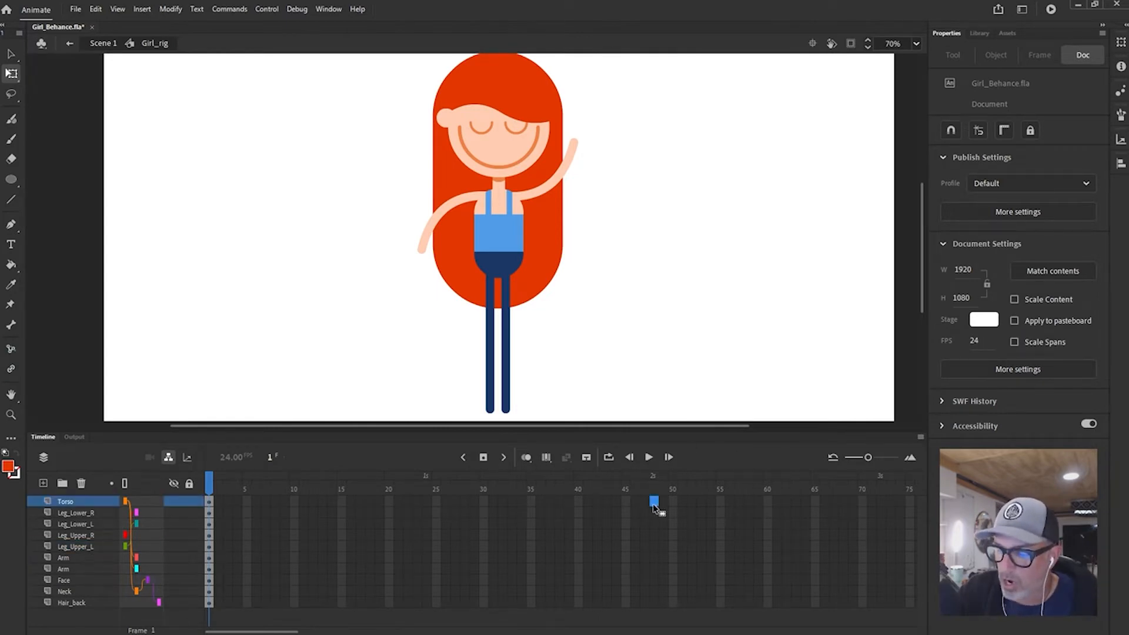
pyautogui.click(213, 485)
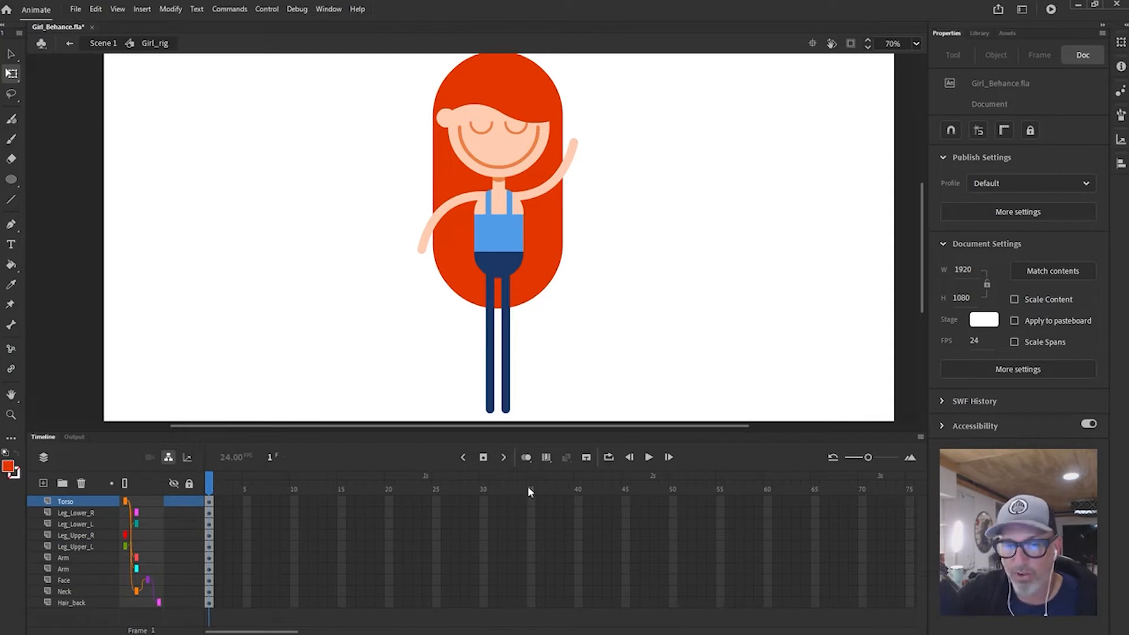
pyautogui.doubleClick(100, 44)
pyautogui.moveTo(556, 490); pyautogui.dragTo(219, 489)
pyautogui.click(578, 501)
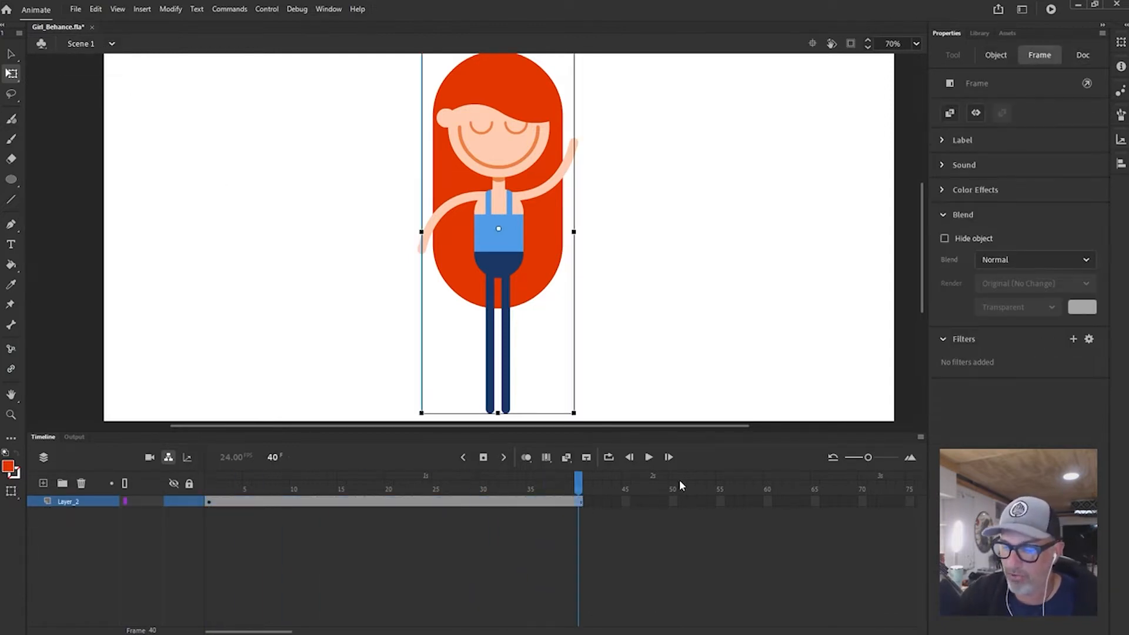
# - Extend the frame span of Layer_2 in Scene 1 to frame 48 and play the timeline to check it
pyautogui.click(655, 501)
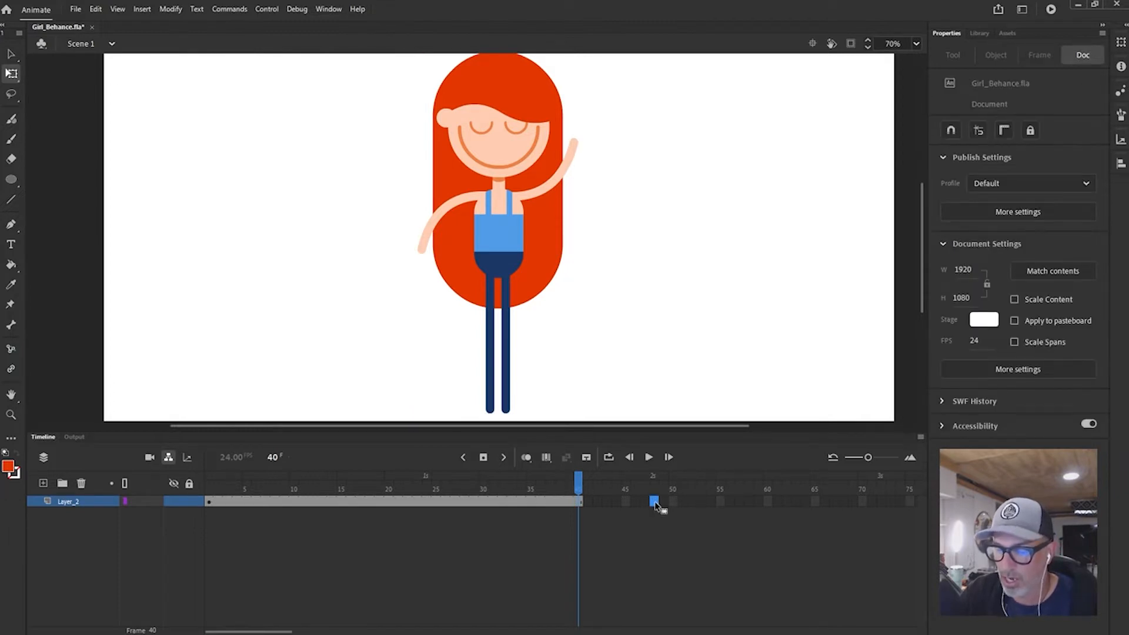
pyautogui.press('F5')
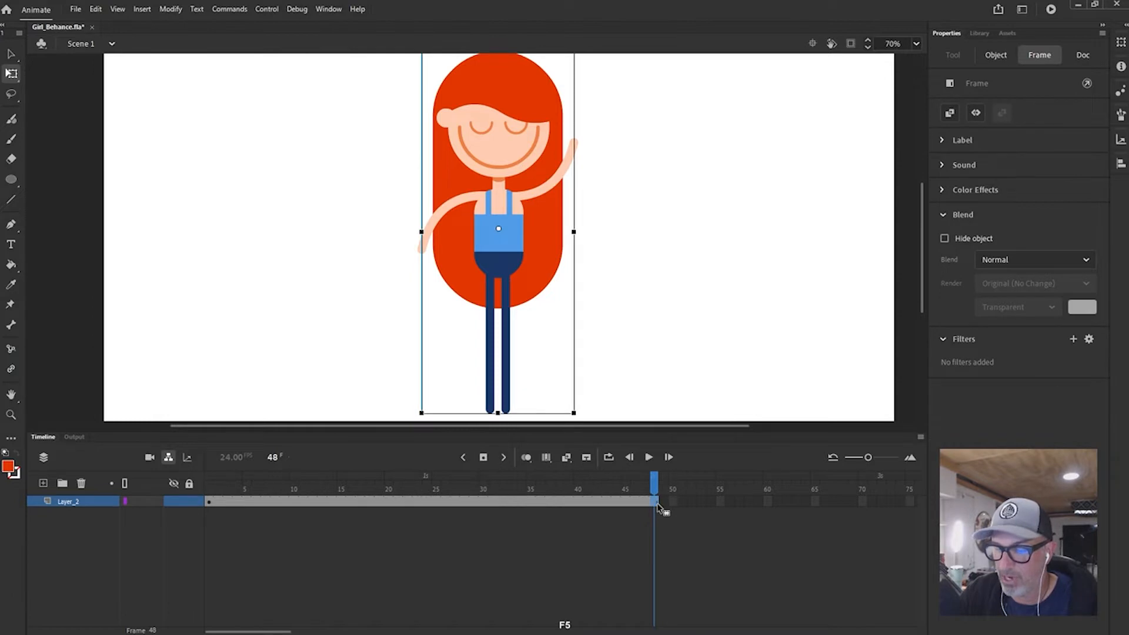
pyautogui.hotkey('ctrl', 'z')
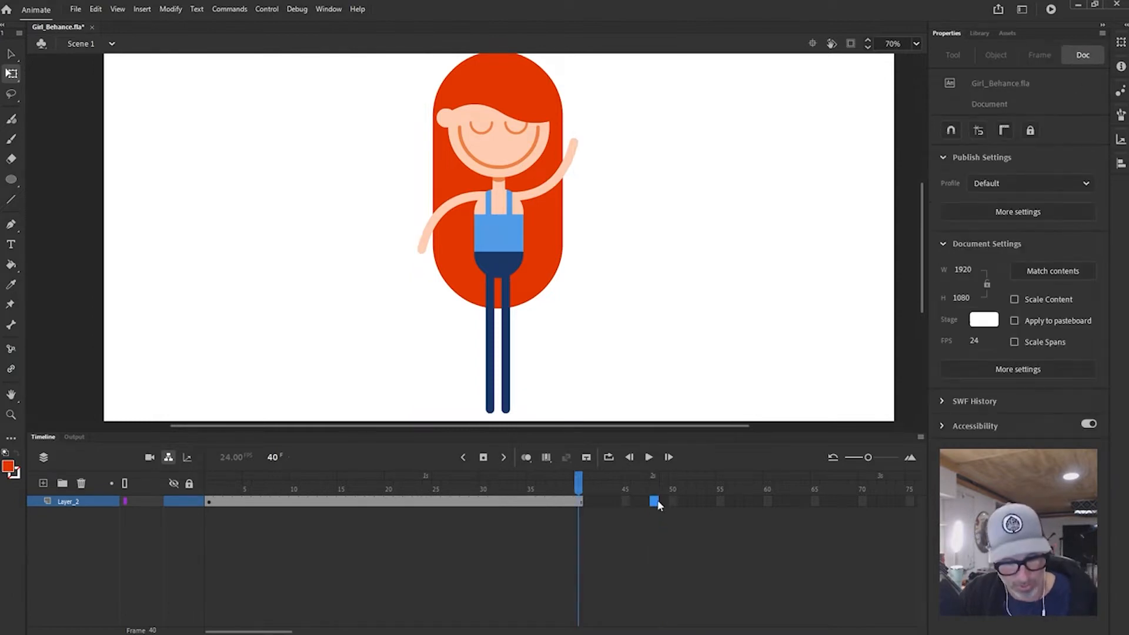
pyautogui.click(142, 9)
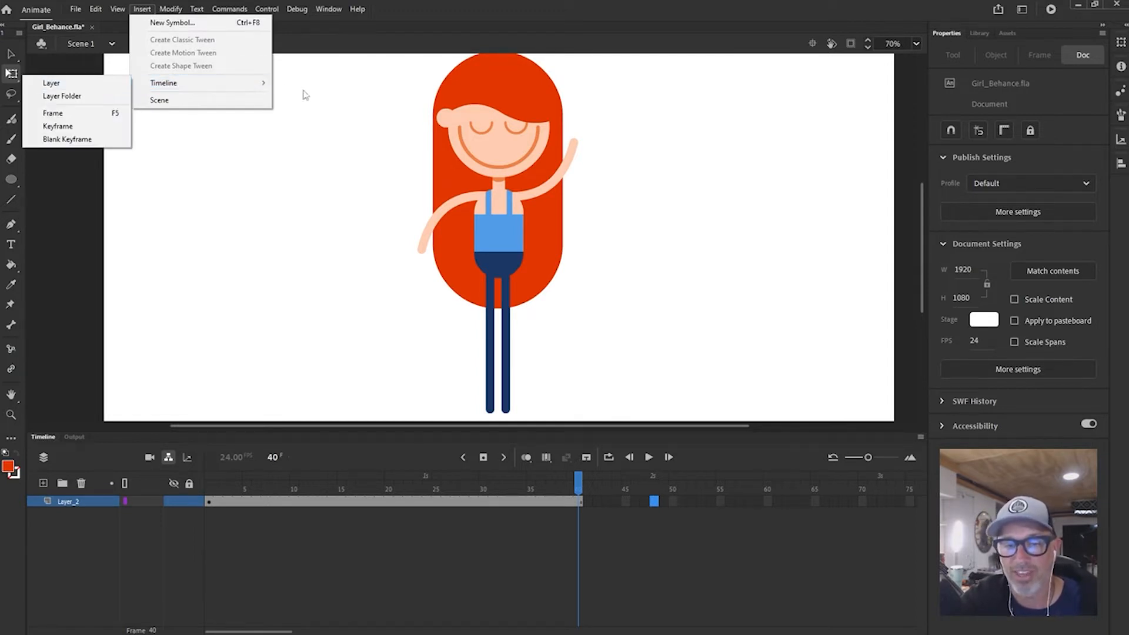
pyautogui.click(90, 112)
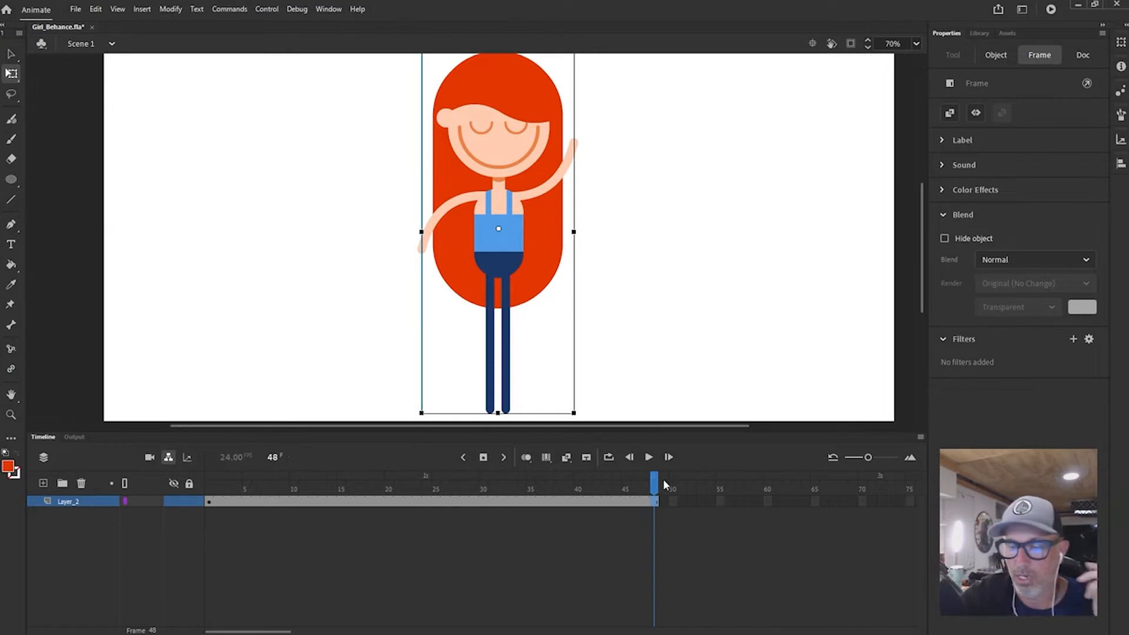
pyautogui.moveTo(656, 483); pyautogui.dragTo(209, 483)
pyautogui.press('Return')
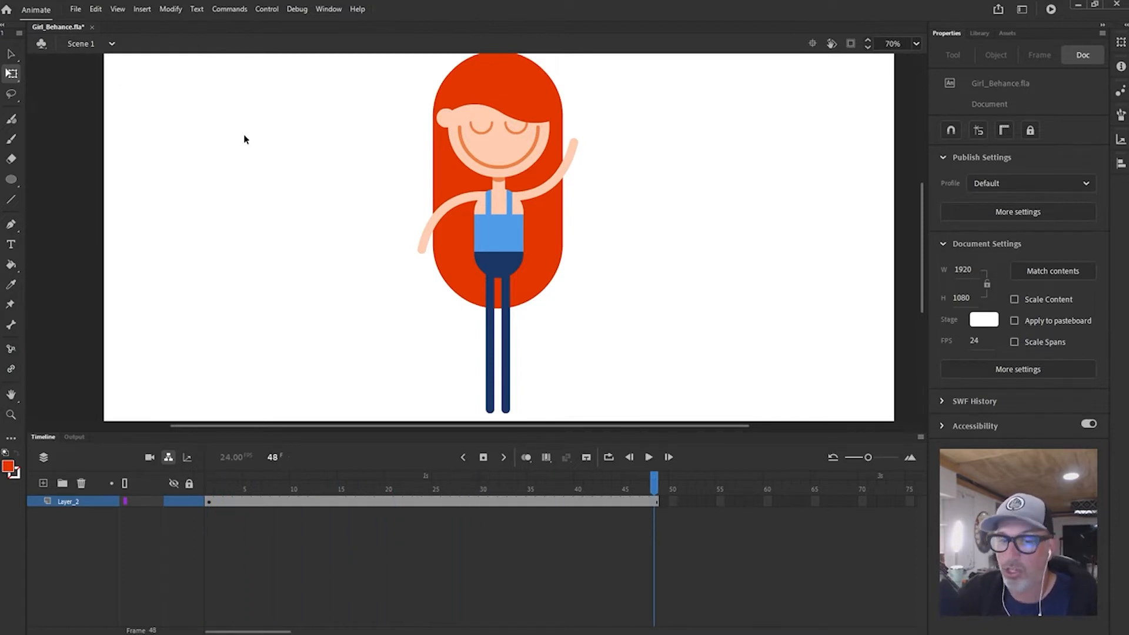
# - Open the girl rig symbol for editing and extend all its layers, from Torso to Hair_back, to frame 48
pyautogui.doubleClick(538, 257)
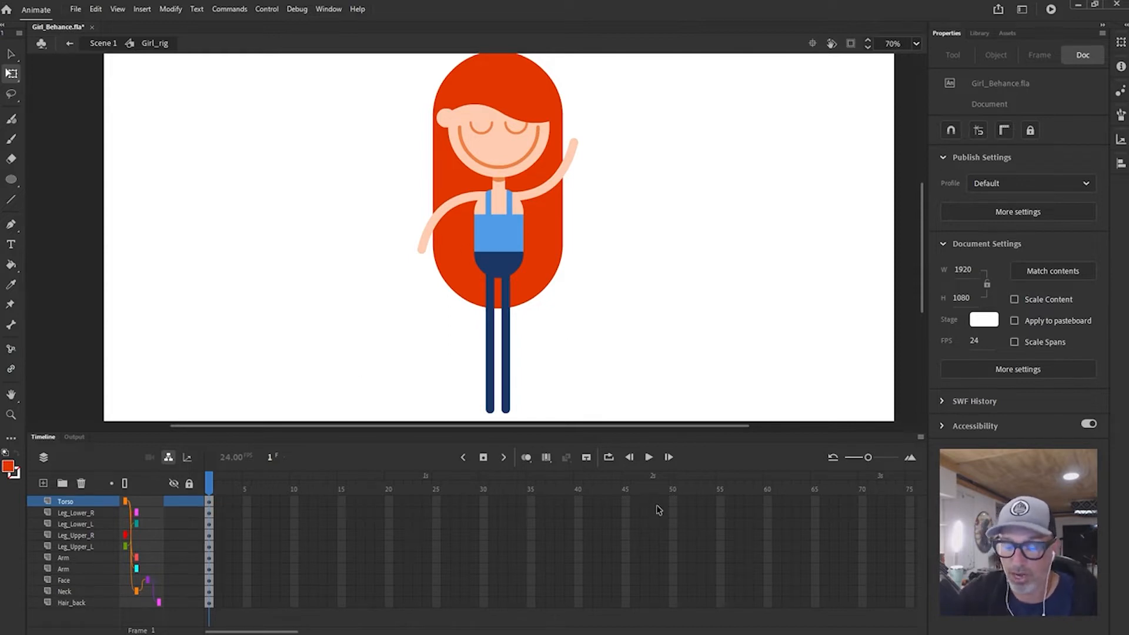
pyautogui.moveTo(653, 503); pyautogui.dragTo(654, 603)
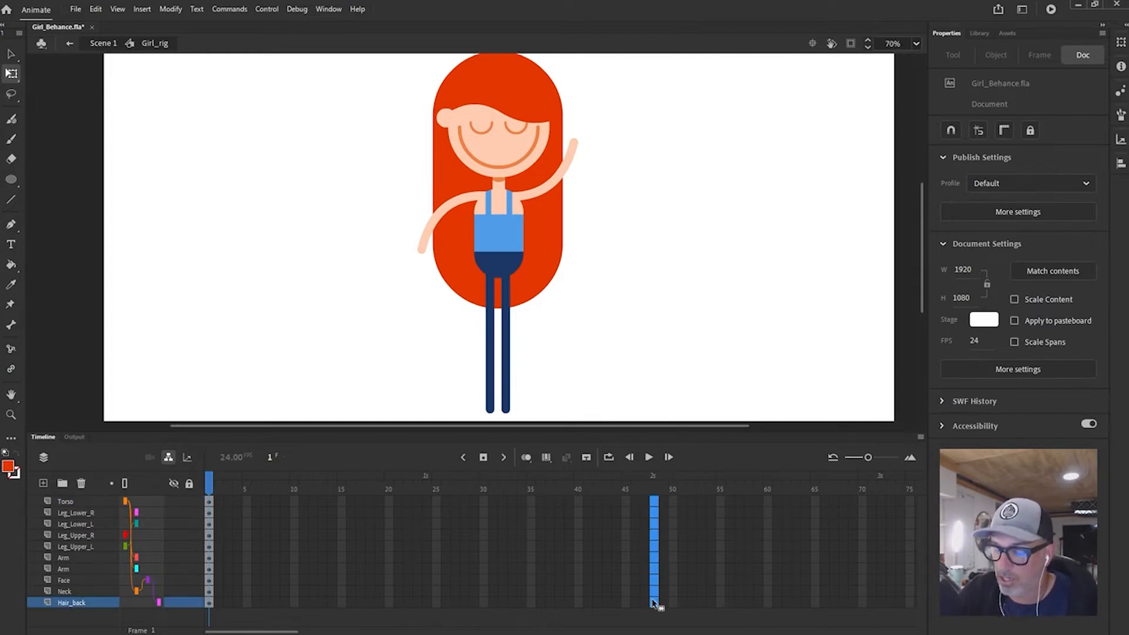
pyautogui.press('F5')
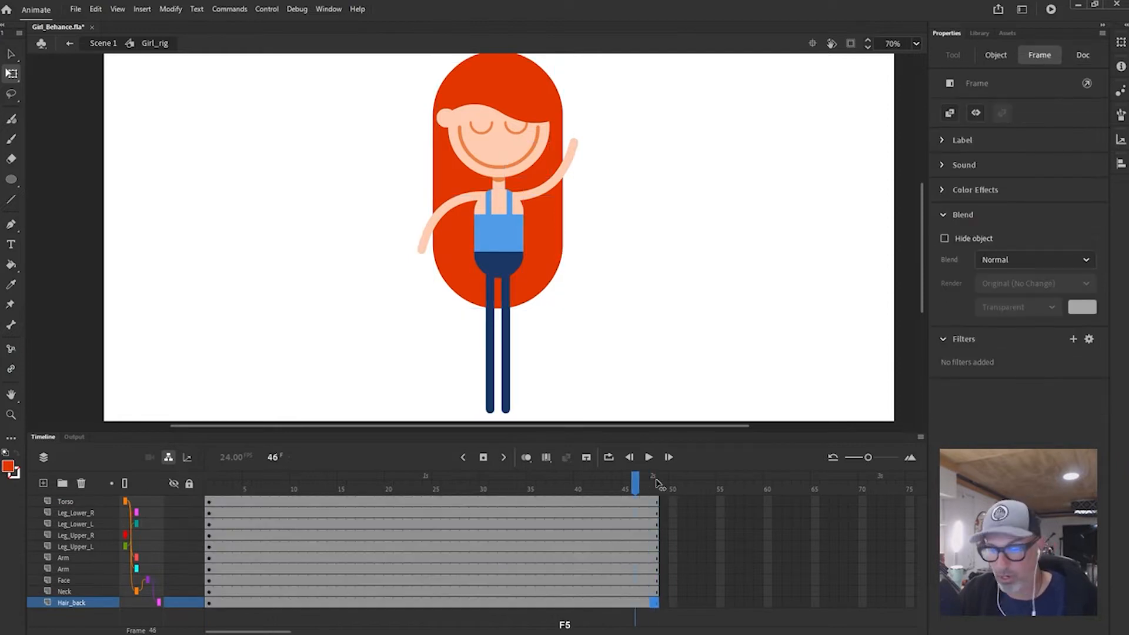
# - Try keyframes at frame 48 on all the rig's layers, play the animation to check the loop, and undo them
pyautogui.moveTo(209, 482); pyautogui.dragTo(656, 600)
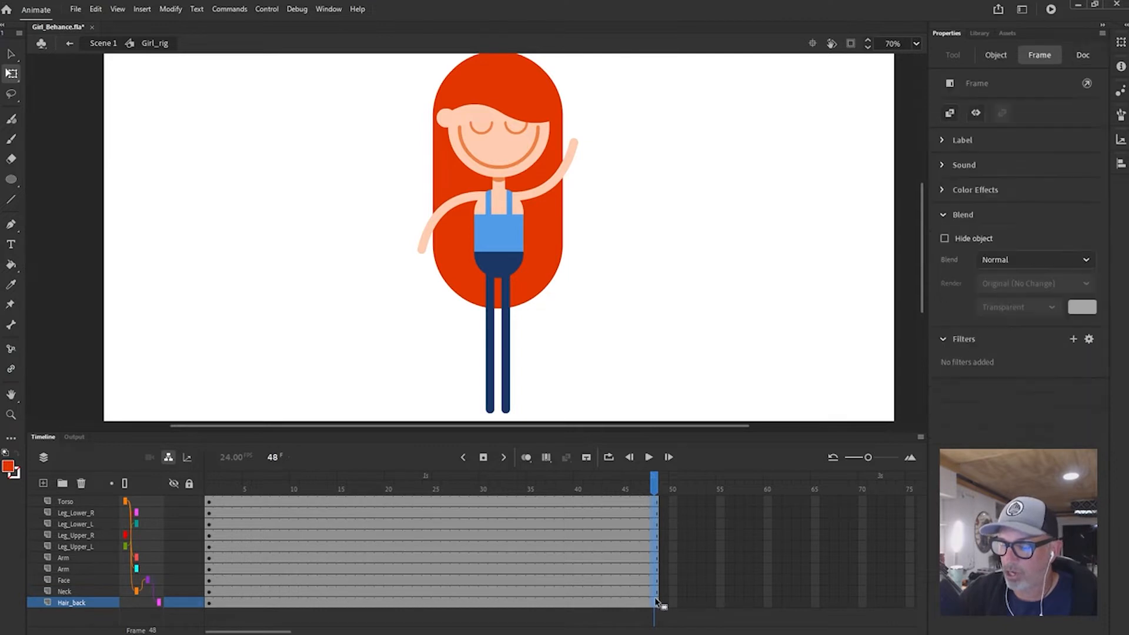
pyautogui.press('F6')
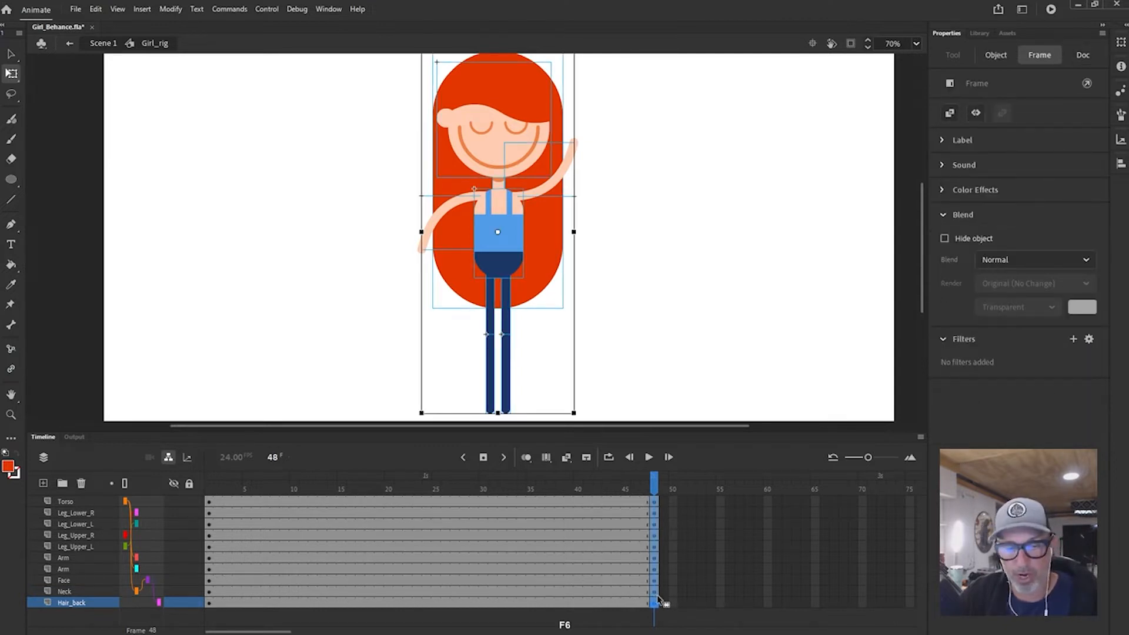
pyautogui.press('Return')
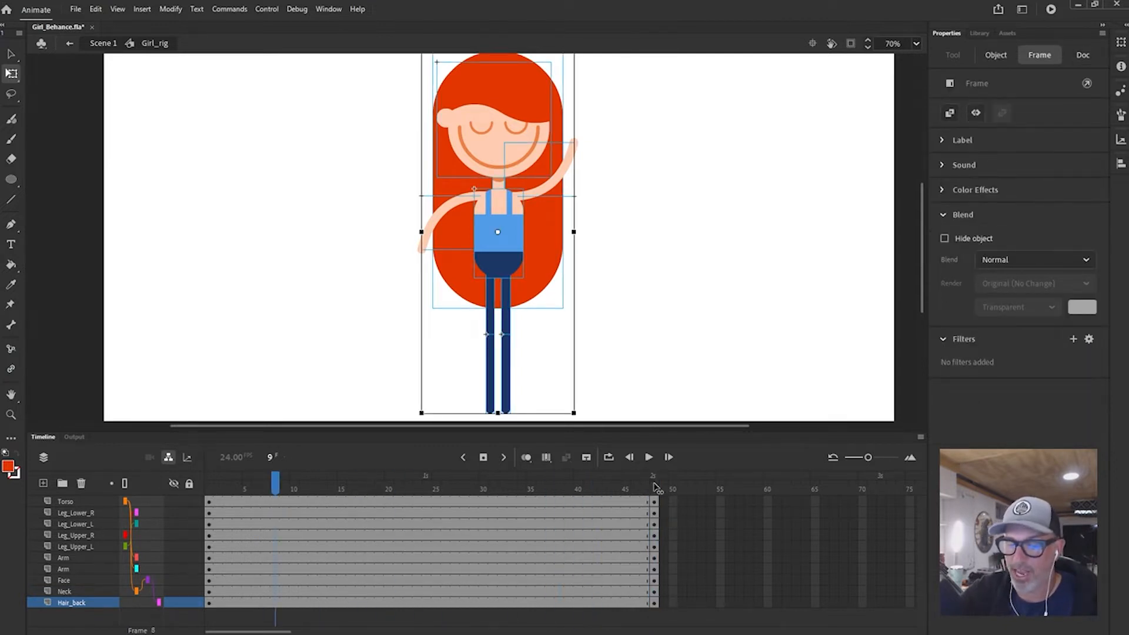
pyautogui.moveTo(588, 487); pyautogui.dragTo(654, 487)
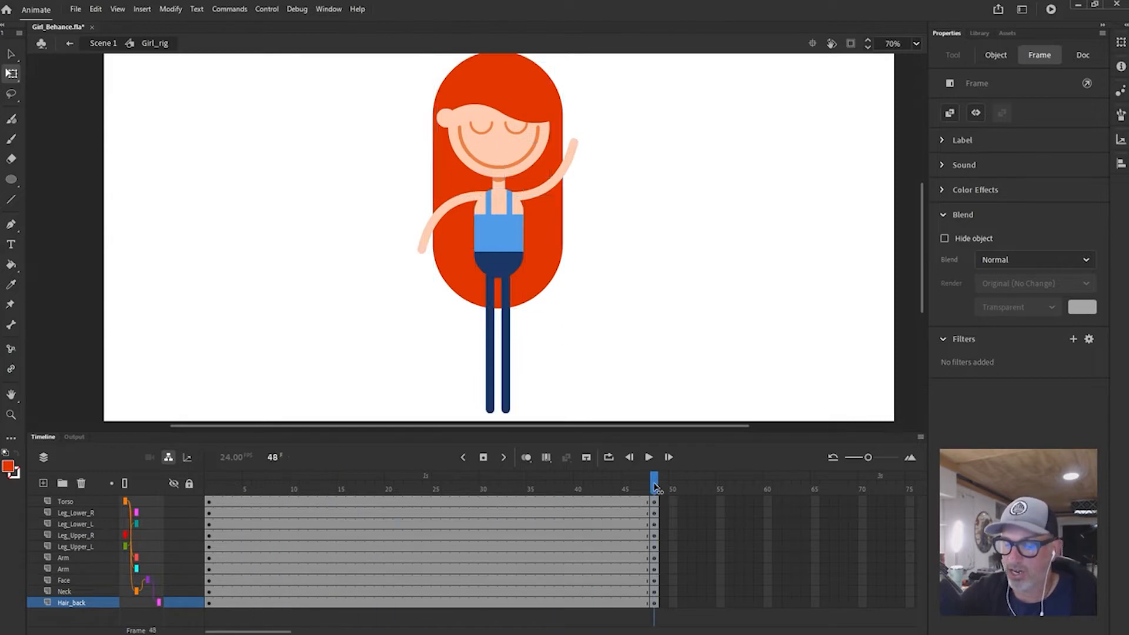
pyautogui.press('Return')
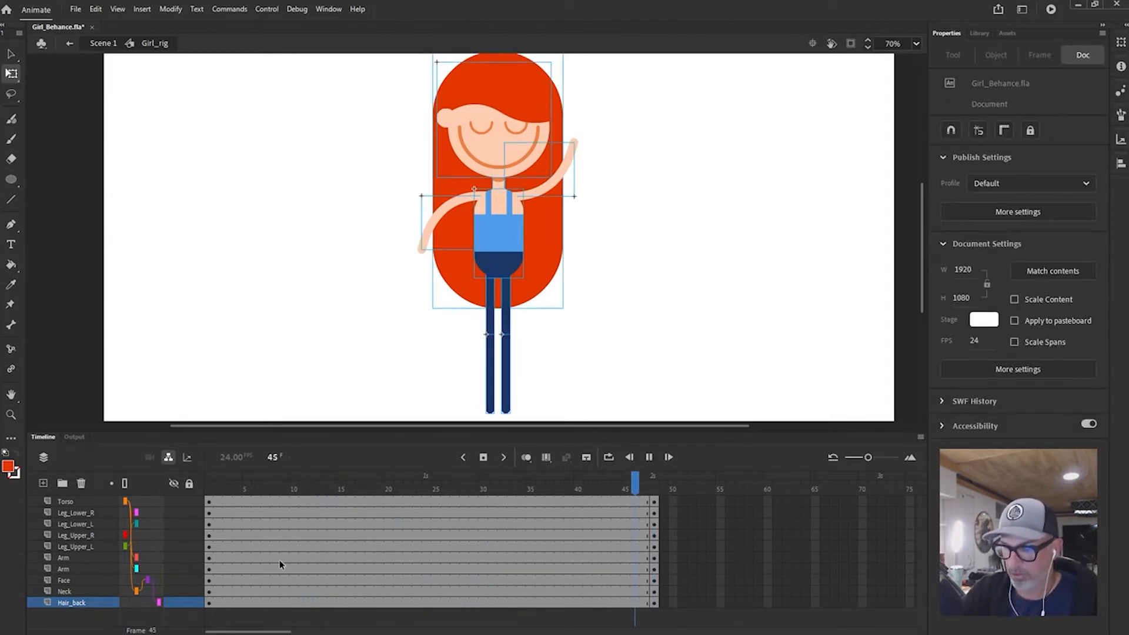
pyautogui.press('Return')
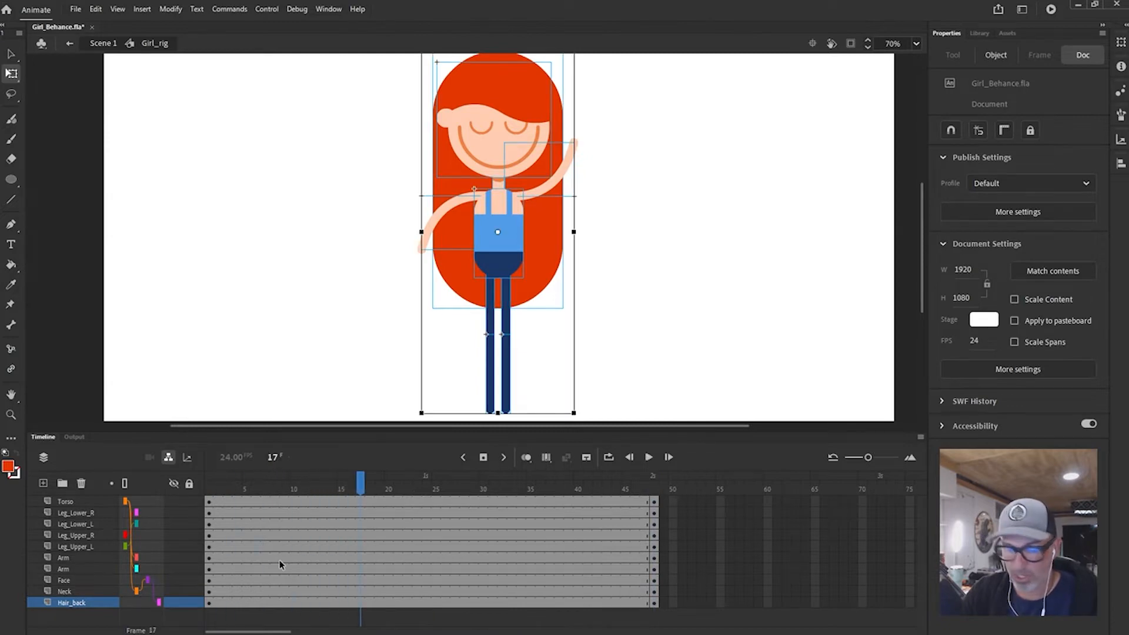
pyautogui.hotkey('ctrl', 'z')
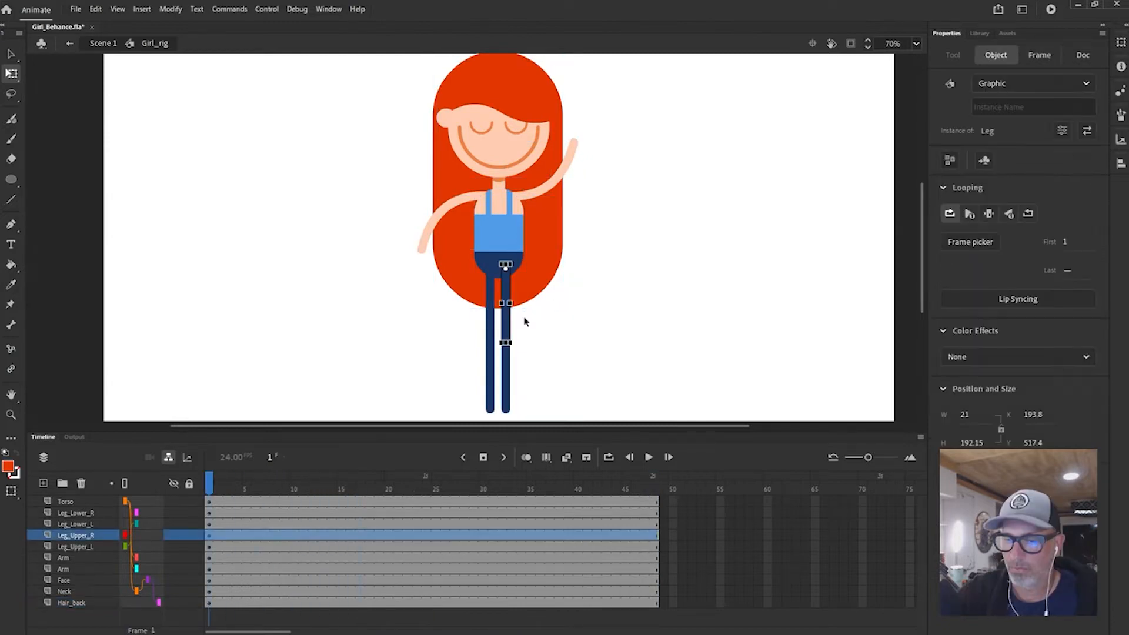
# - Insert keyframes at frame 6 on all the rig's layers, from Torso to Hair_back
pyautogui.click(541, 317)
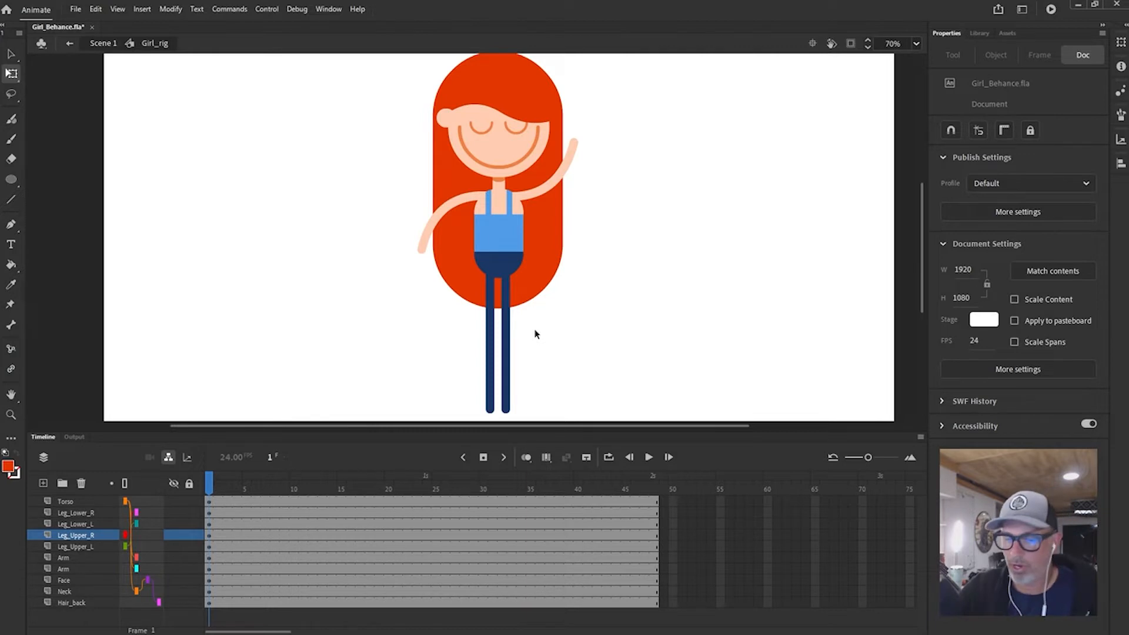
pyautogui.click(258, 505)
pyautogui.moveTo(258, 502); pyautogui.dragTo(260, 601)
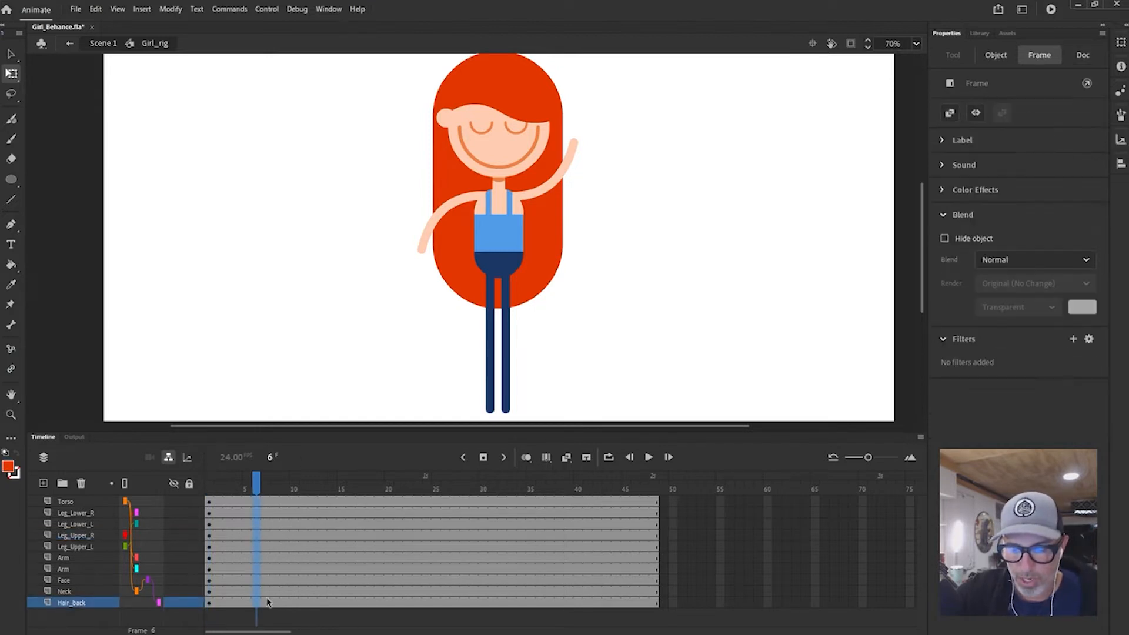
pyautogui.click(276, 488)
pyautogui.click(257, 504)
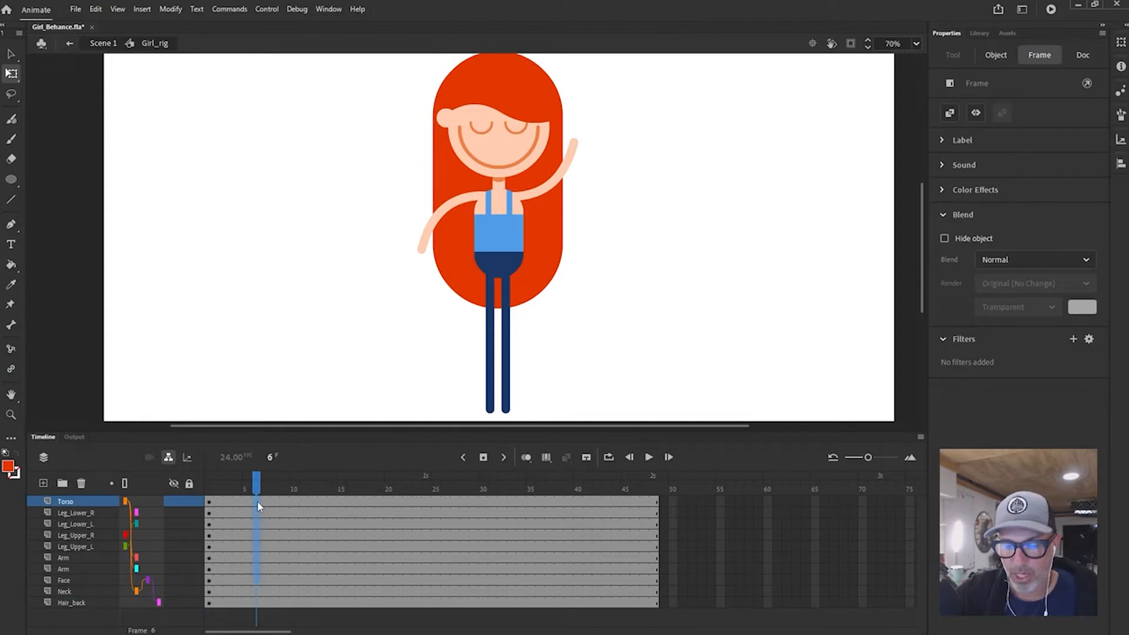
pyautogui.moveTo(258, 507); pyautogui.dragTo(259, 601)
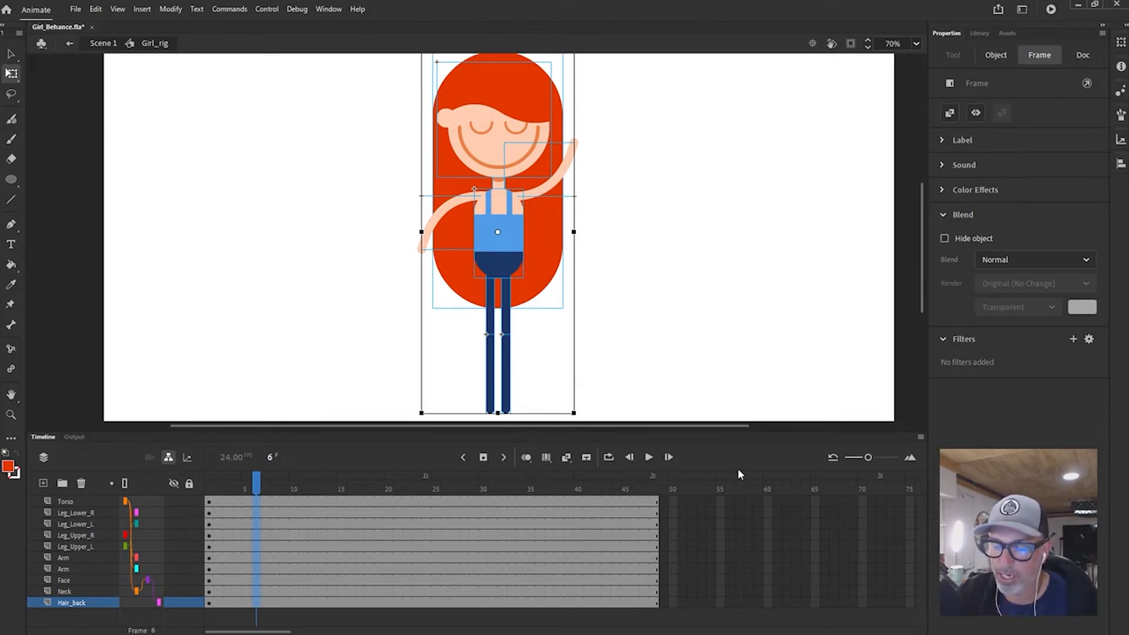
pyautogui.click(483, 458)
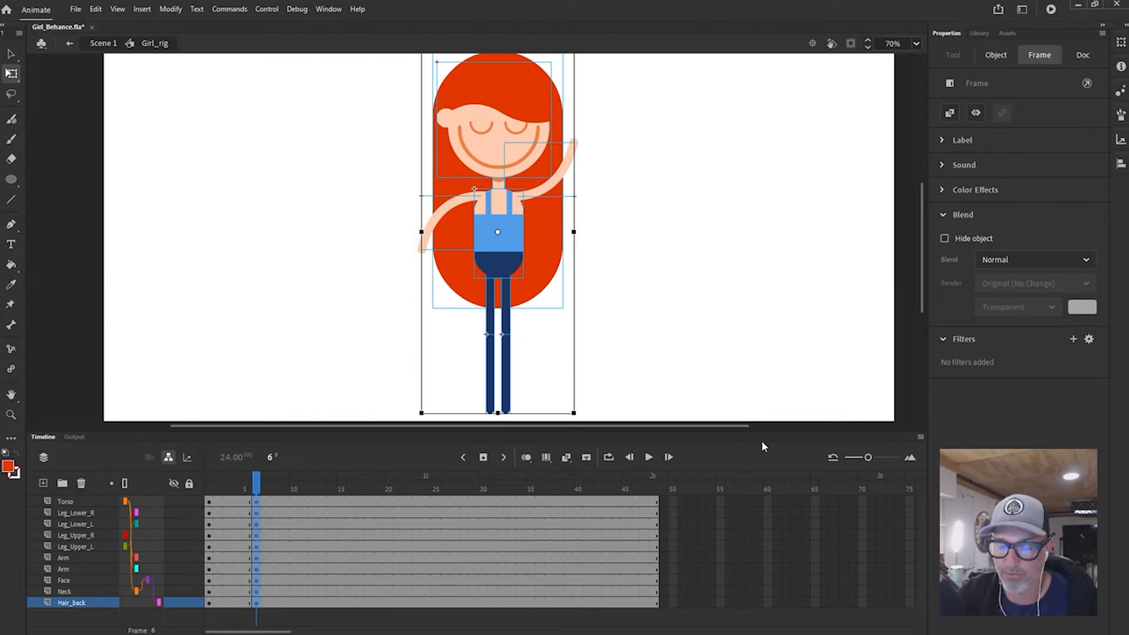
# - Try separate blank keyframe, frame and auto keyframe controls on the timeline, restore the insert frames group, and view its options
pyautogui.click(921, 437)
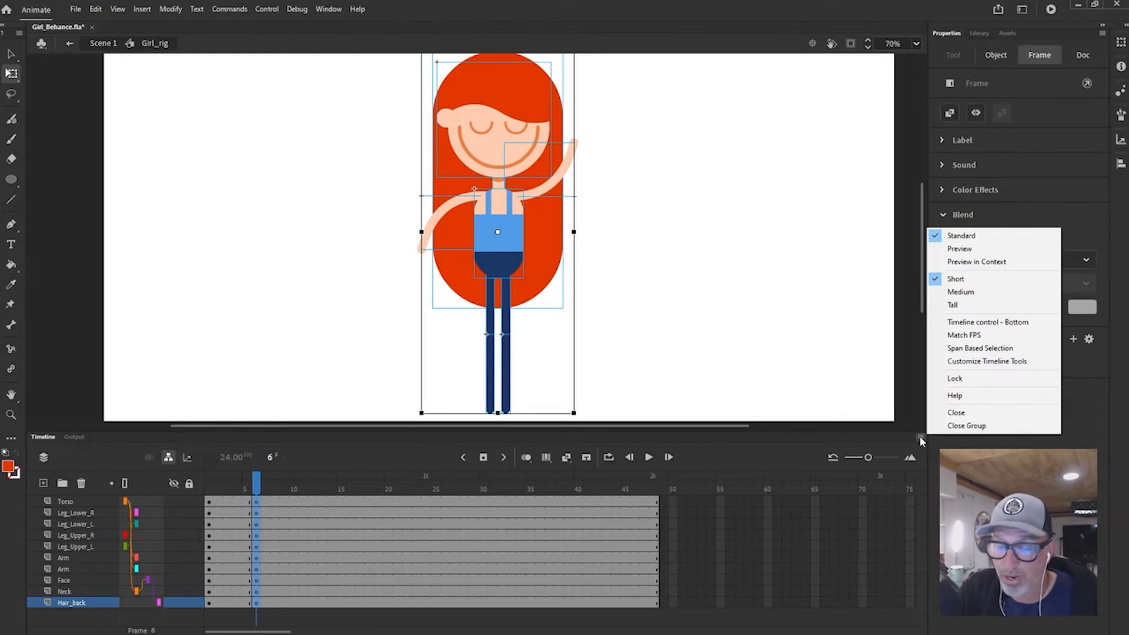
pyautogui.click(1036, 362)
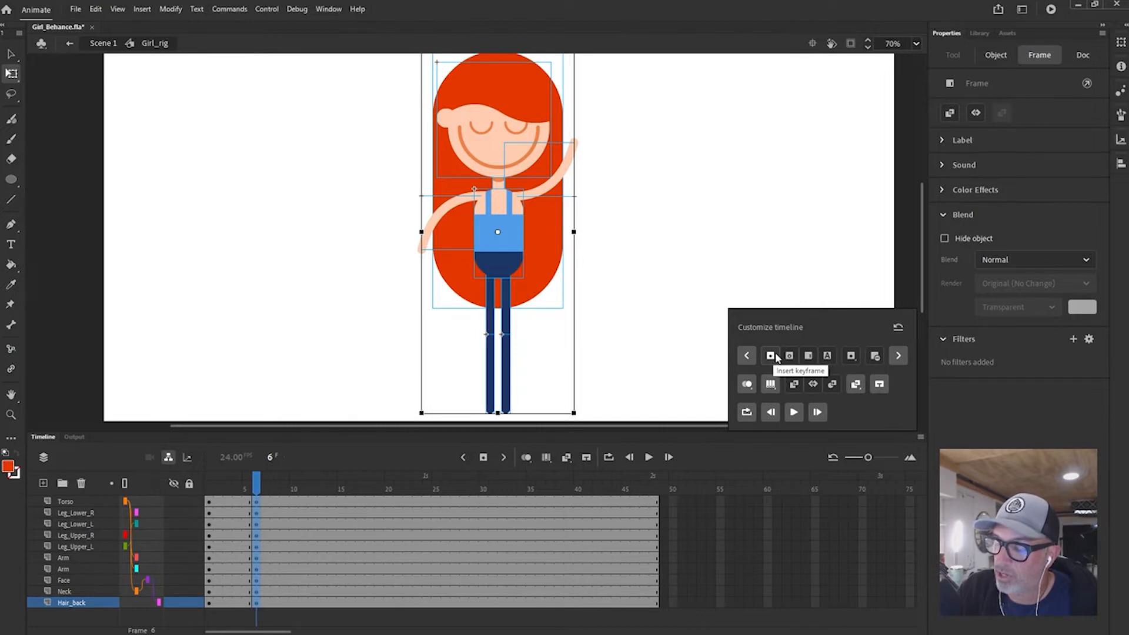
pyautogui.click(789, 356)
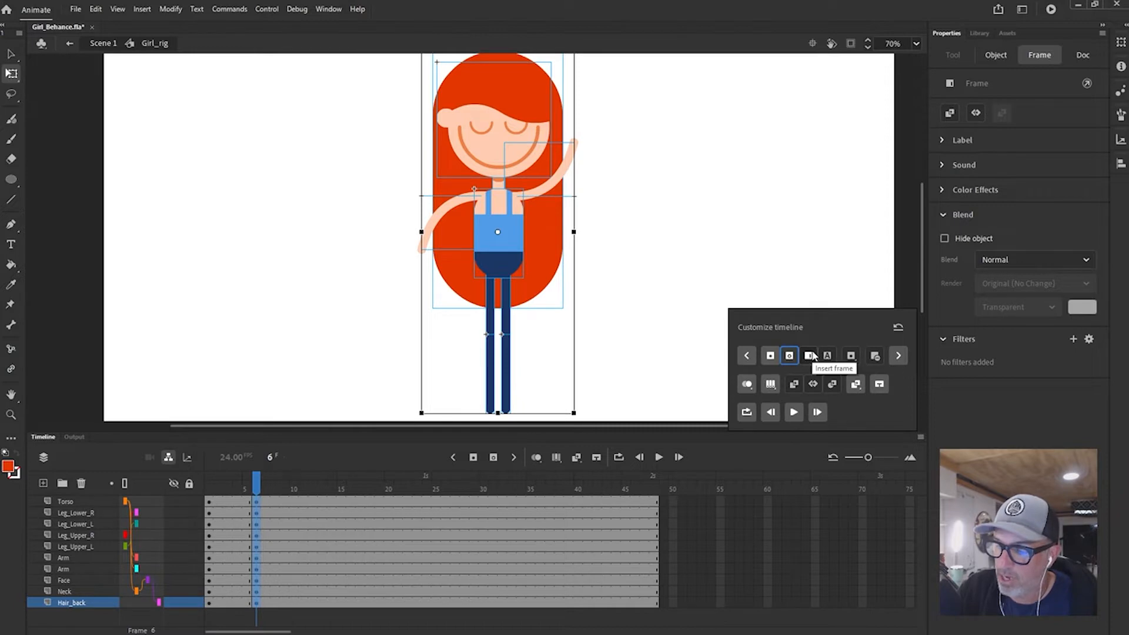
pyautogui.click(810, 355)
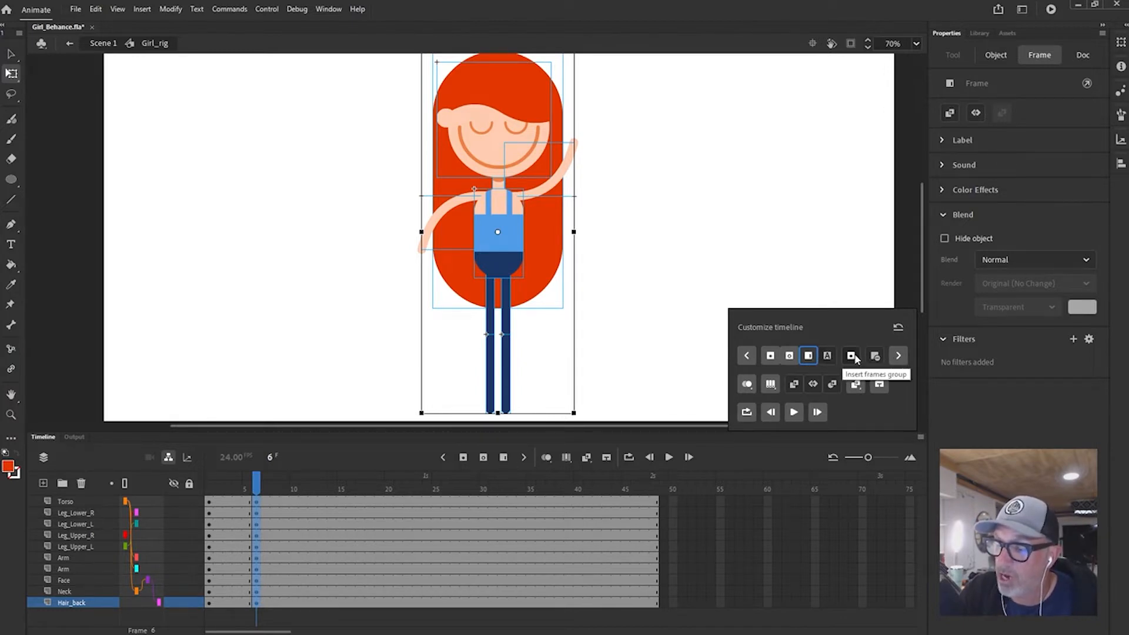
pyautogui.click(828, 355)
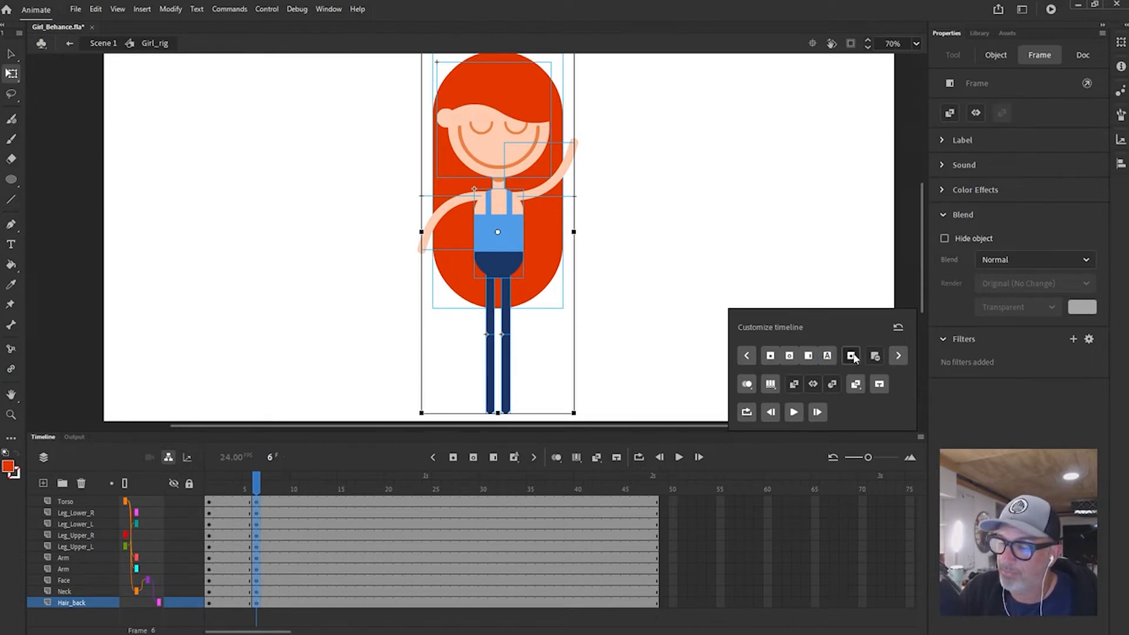
pyautogui.click(853, 357)
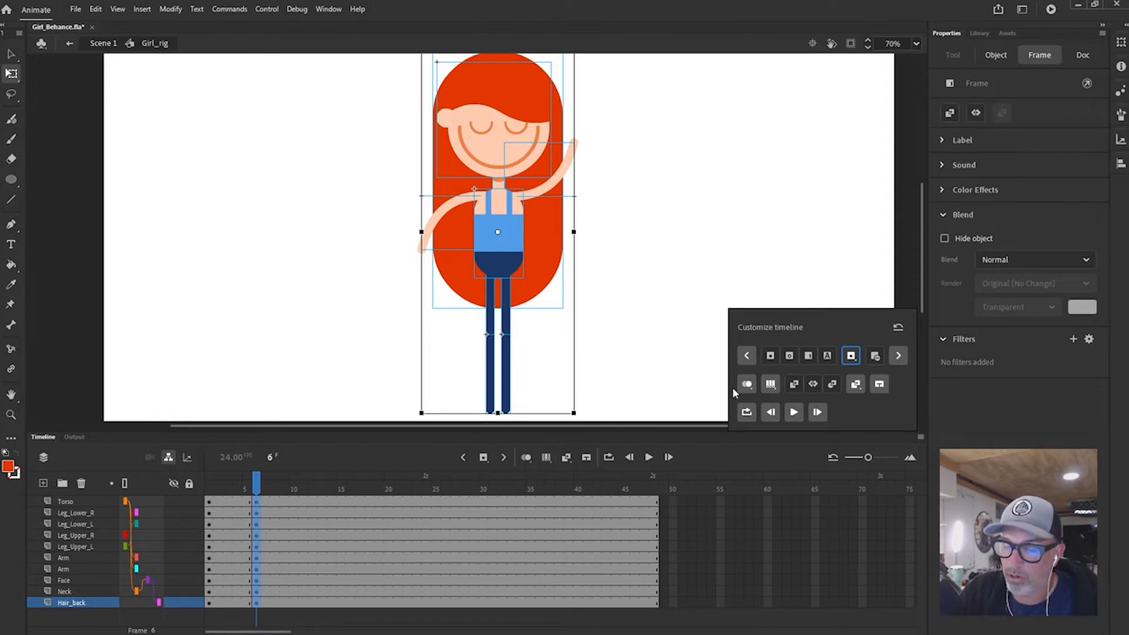
pyautogui.click(485, 458)
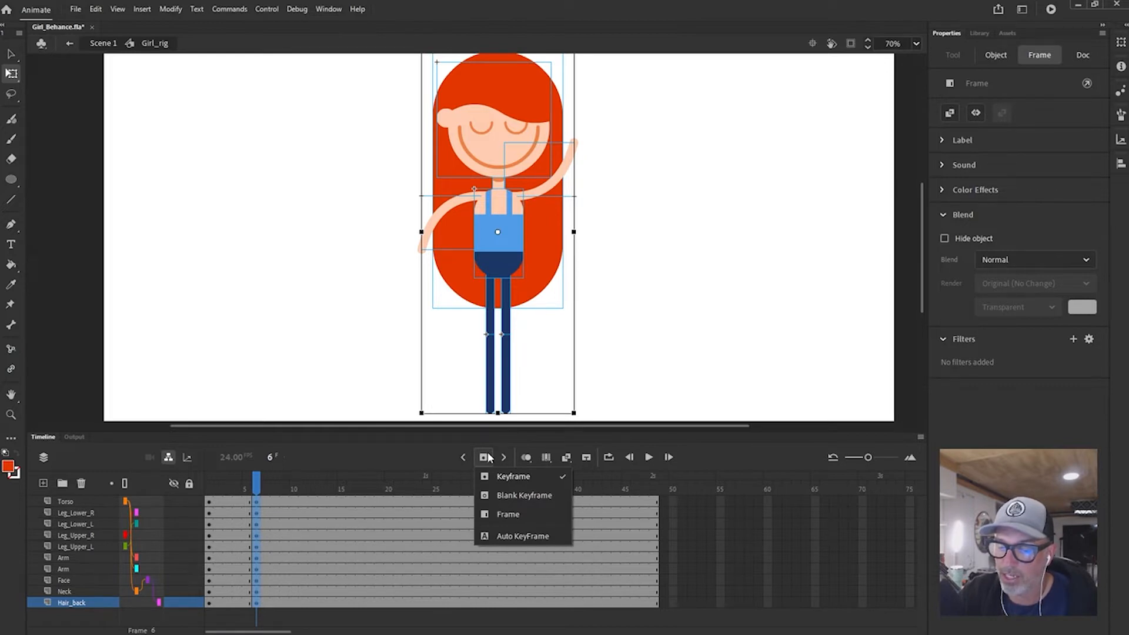
pyautogui.click(491, 459)
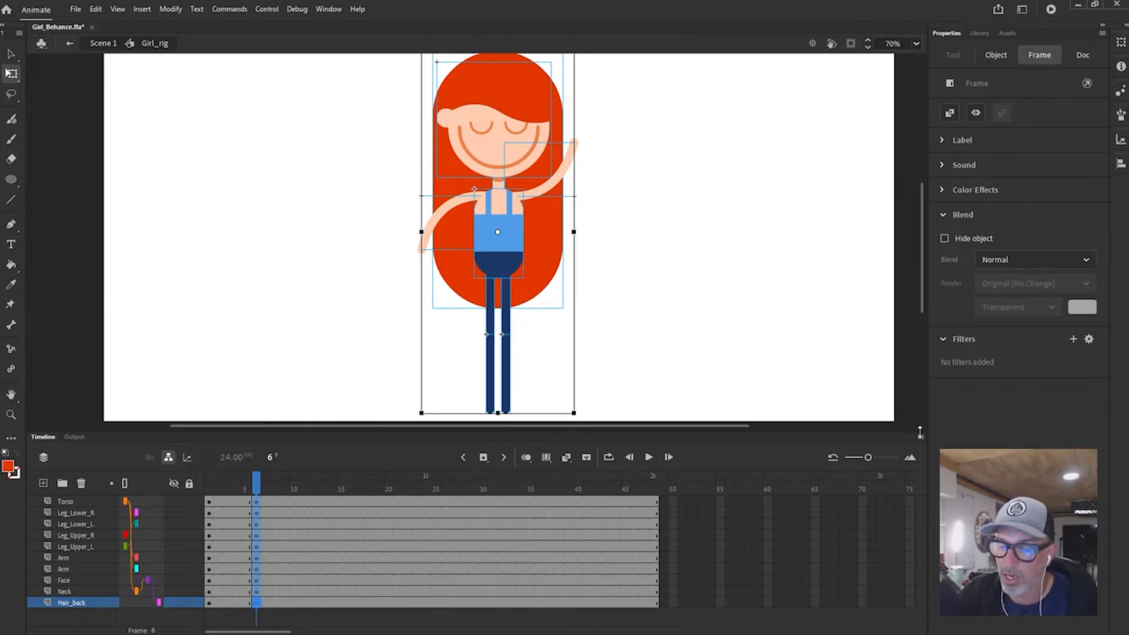
# - Customize the timeline tools to show separate keyframe, blank keyframe and frame controls, plus separate classic, motion and shape tween controls
pyautogui.rightClick(920, 432)
pyautogui.click(977, 362)
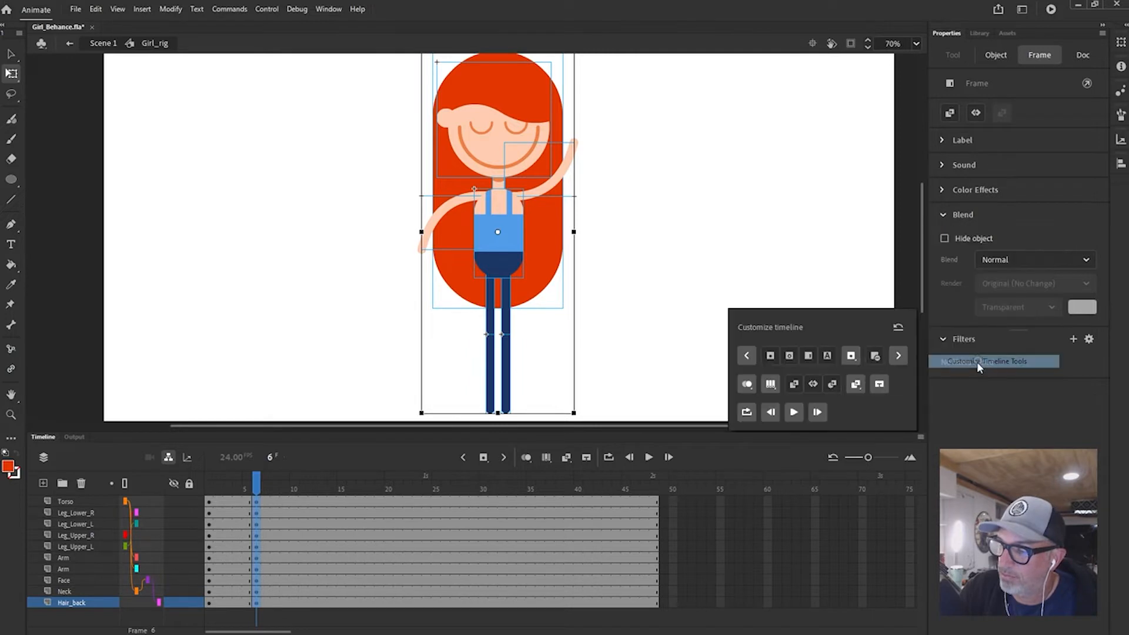
pyautogui.click(789, 355)
pyautogui.click(808, 355)
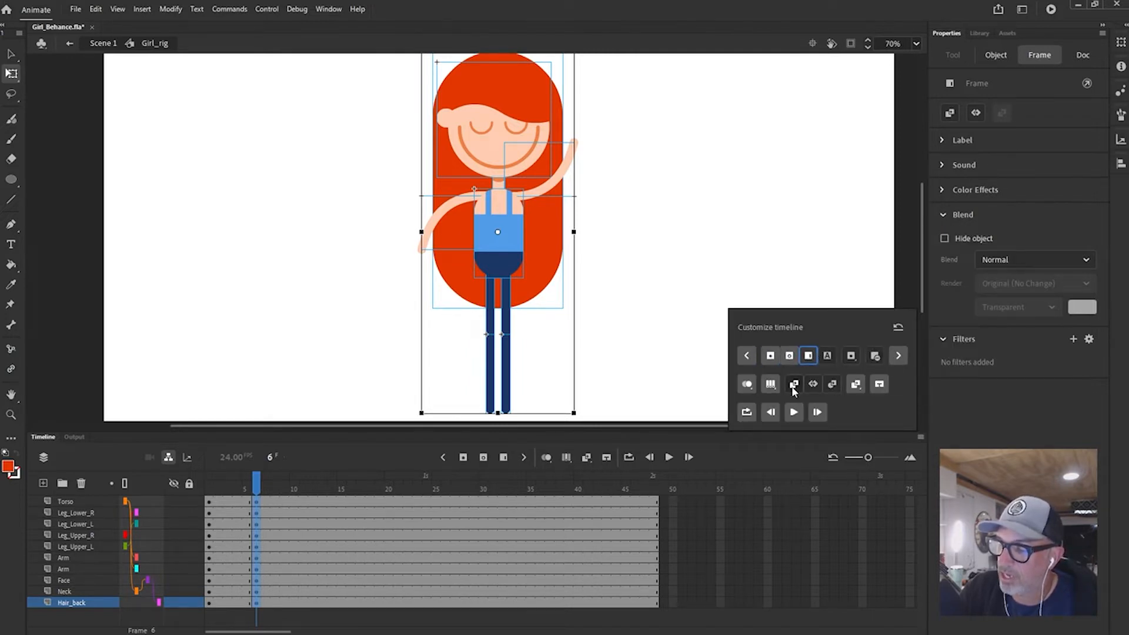
pyautogui.click(814, 385)
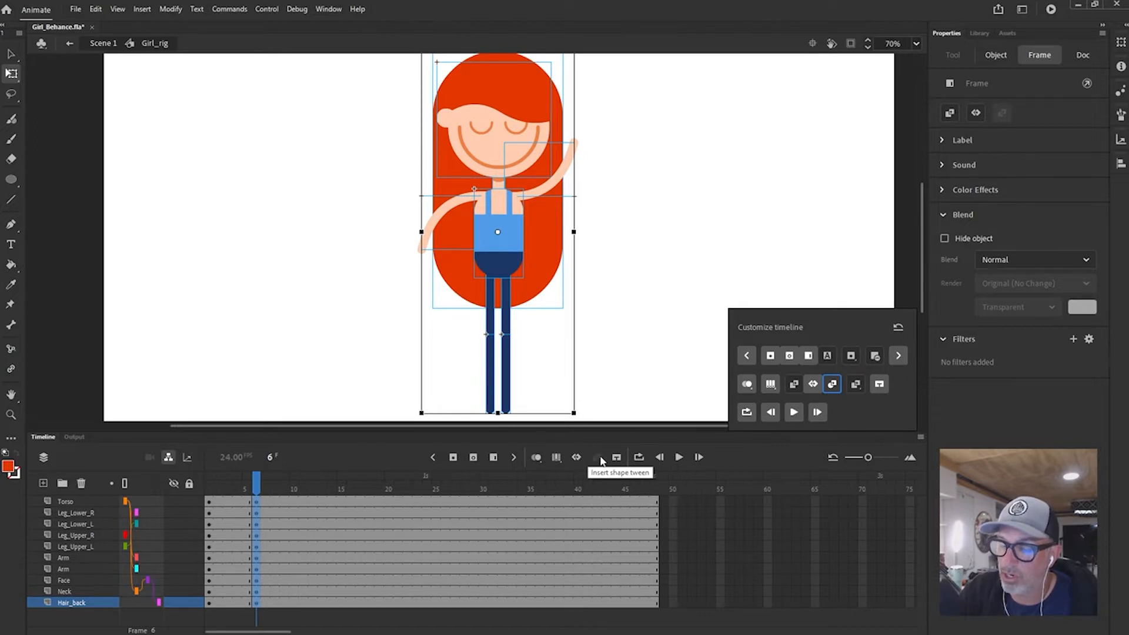
pyautogui.click(794, 383)
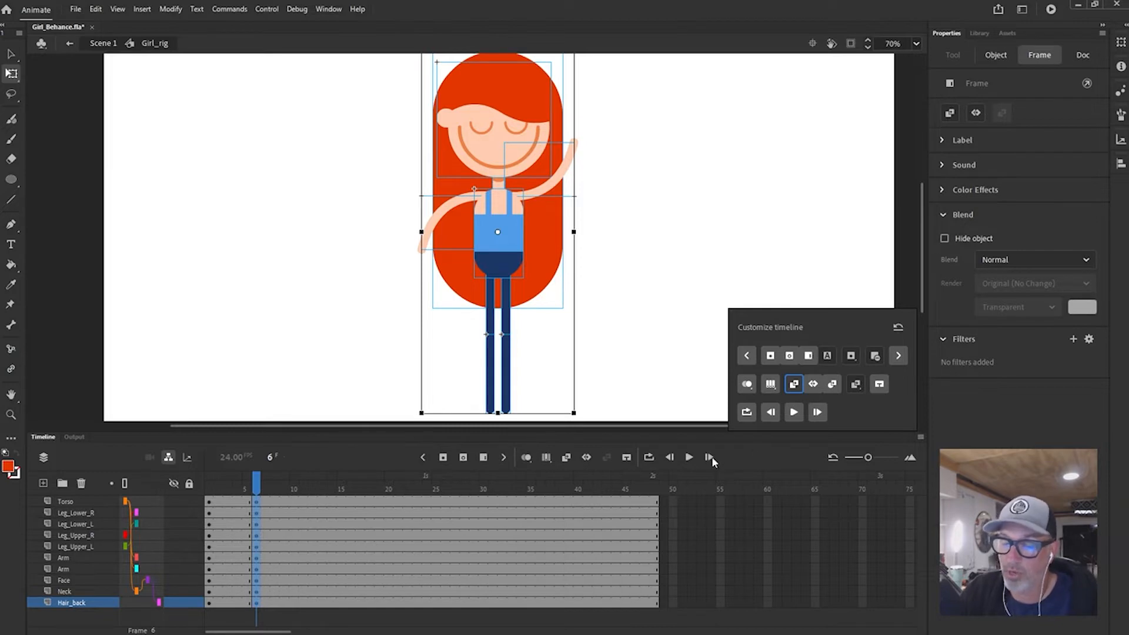
pyautogui.click(886, 294)
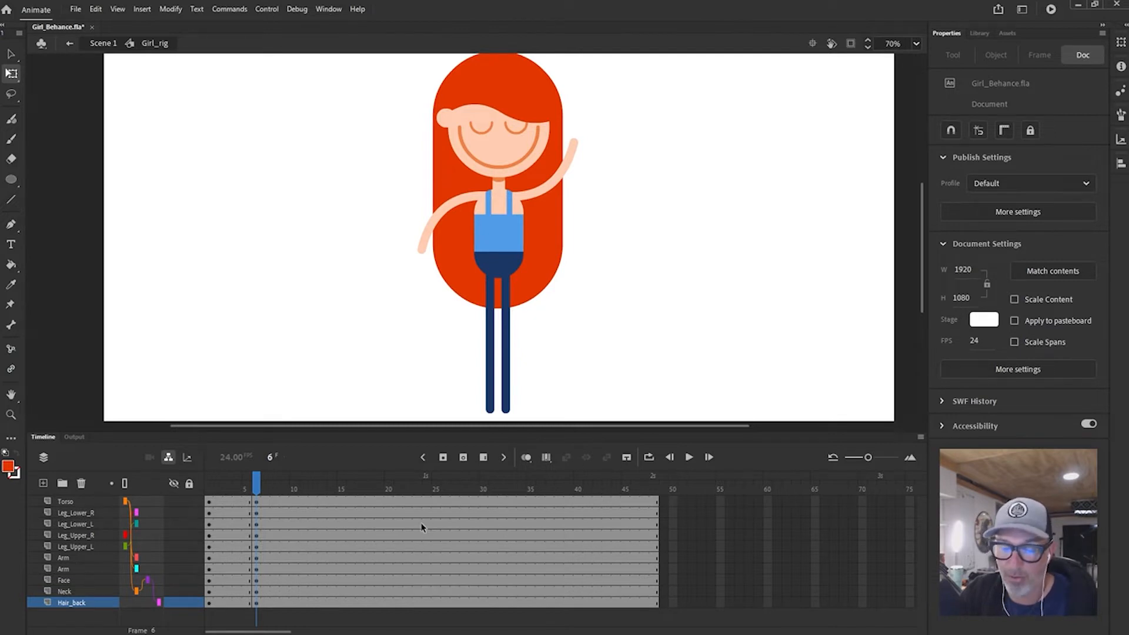
# - Check the tween controls with a Leg_Lower_L frame selected, and return the playhead to frame 6
pyautogui.click(436, 524)
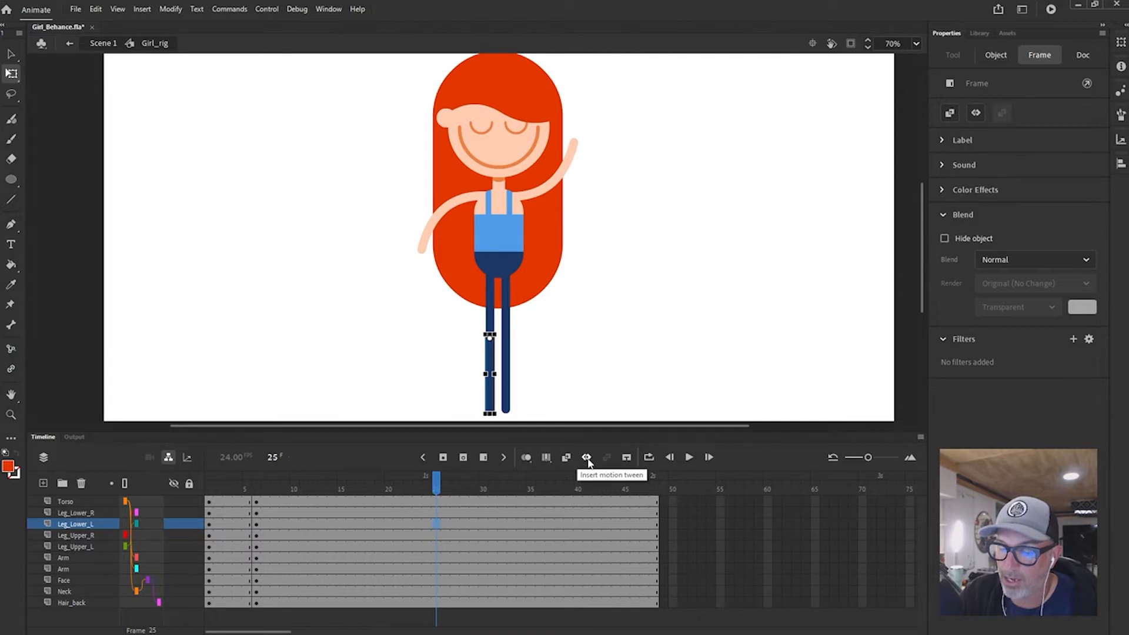
pyautogui.press(',')
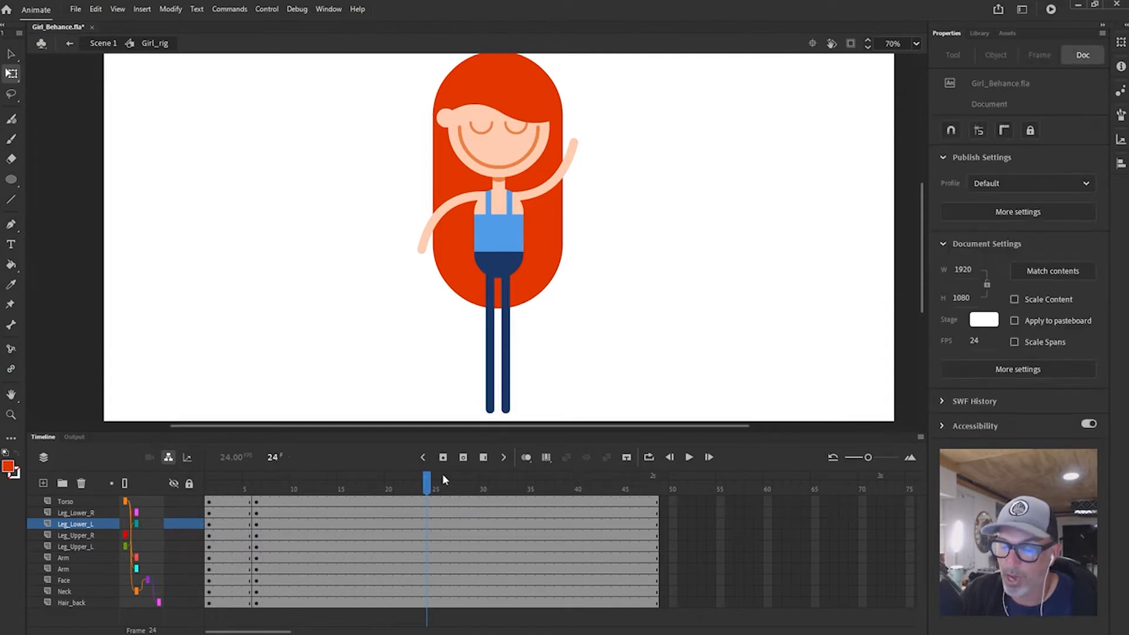
pyautogui.moveTo(427, 484); pyautogui.dragTo(257, 506)
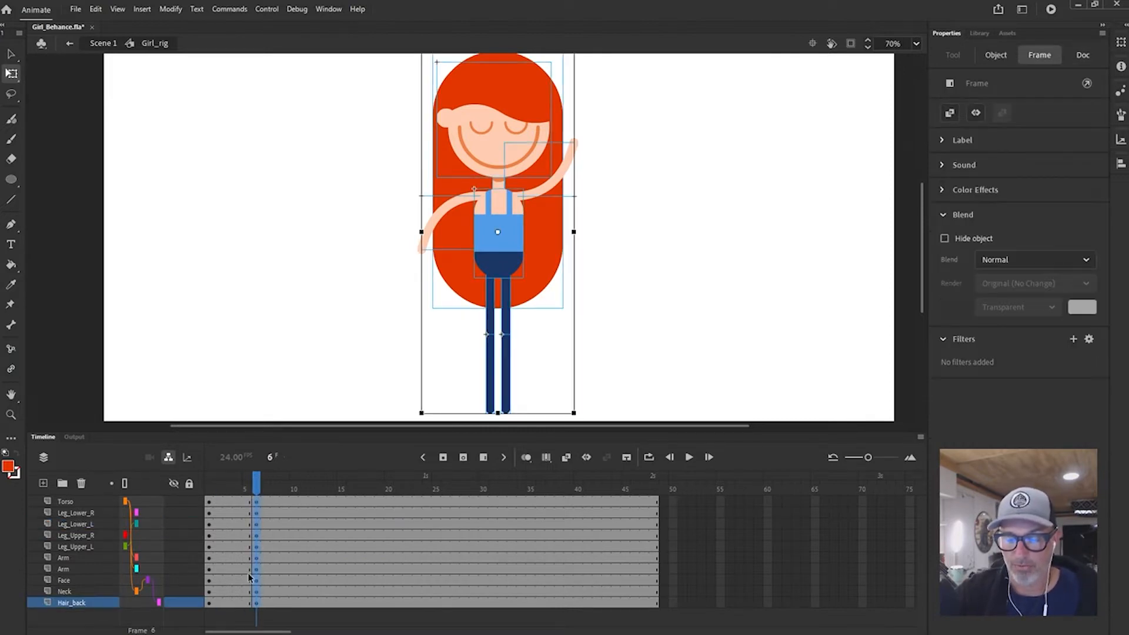
pyautogui.click(628, 211)
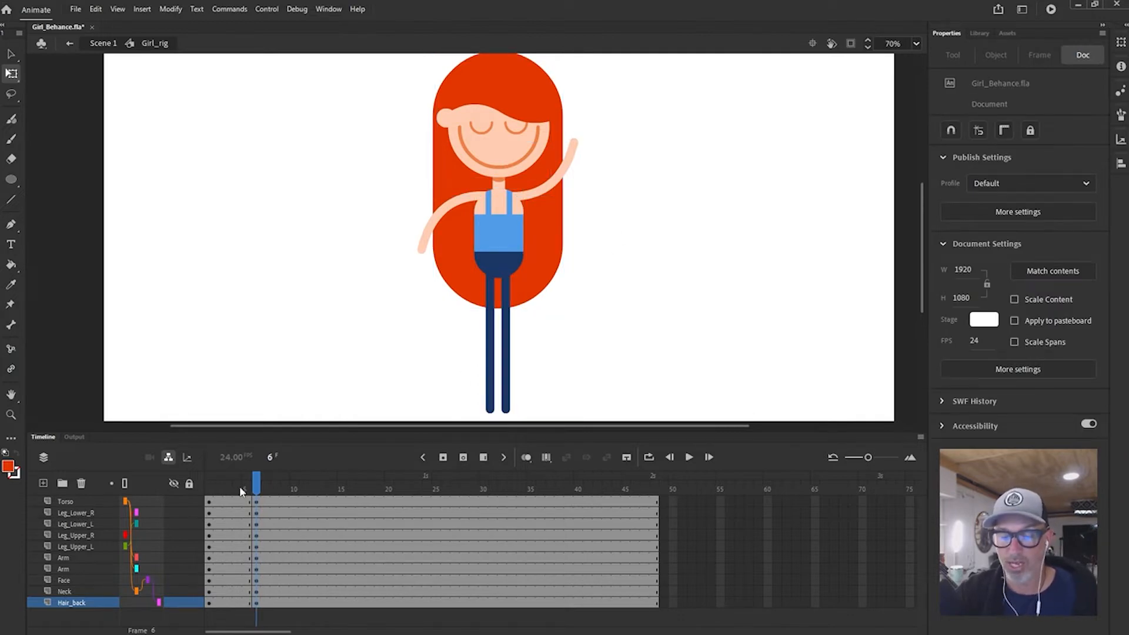
pyautogui.moveTo(213, 490); pyautogui.dragTo(255, 490)
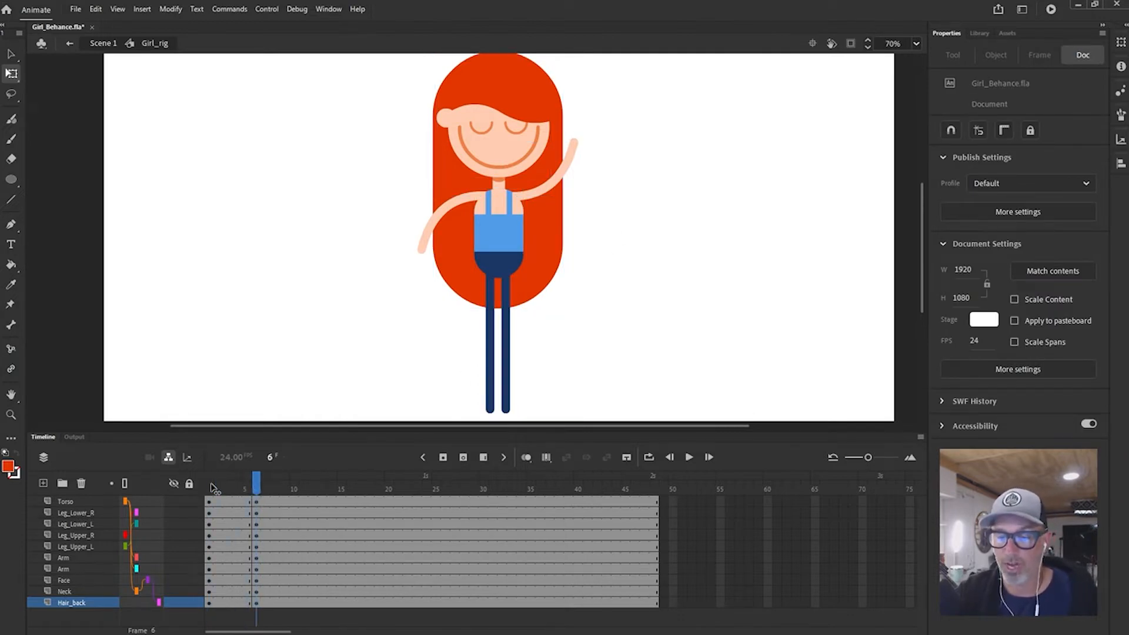
# - Lean the girl's torso clockwise at frame 6, and tilt her face back counterclockwise
pyautogui.click(519, 226)
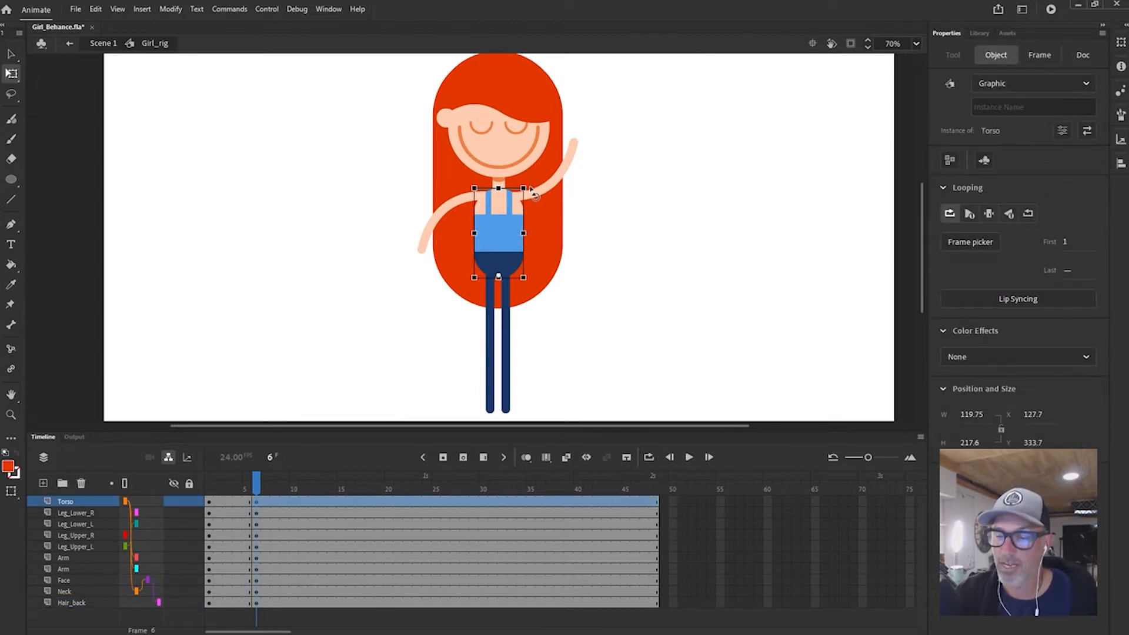
pyautogui.moveTo(531, 190); pyautogui.dragTo(558, 192)
pyautogui.click(556, 149)
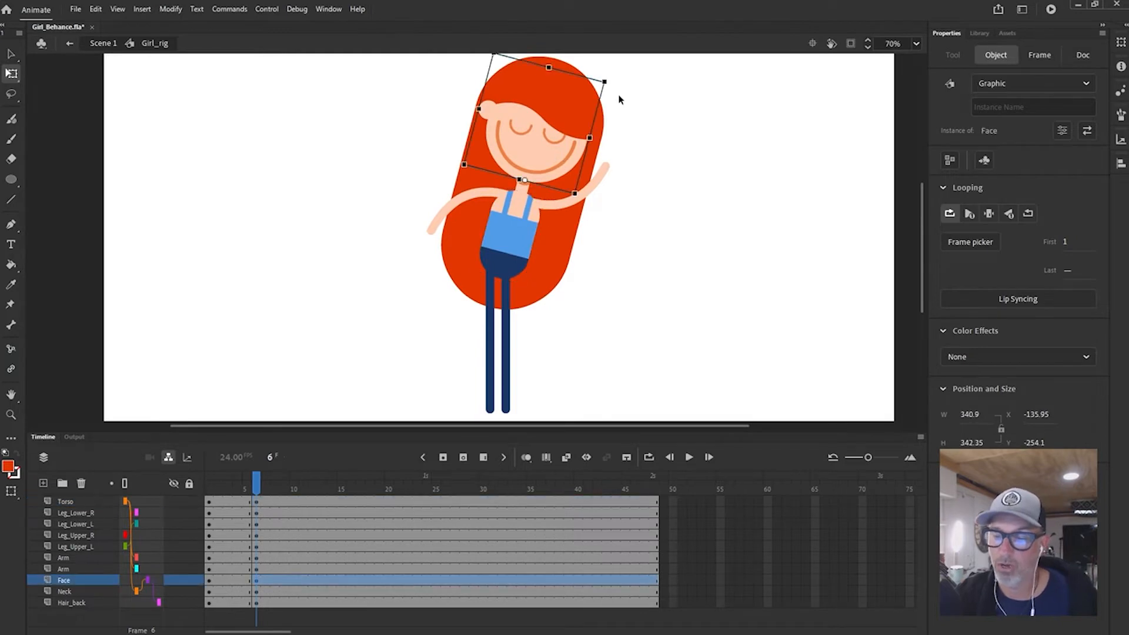
pyautogui.moveTo(612, 84); pyautogui.dragTo(568, 58)
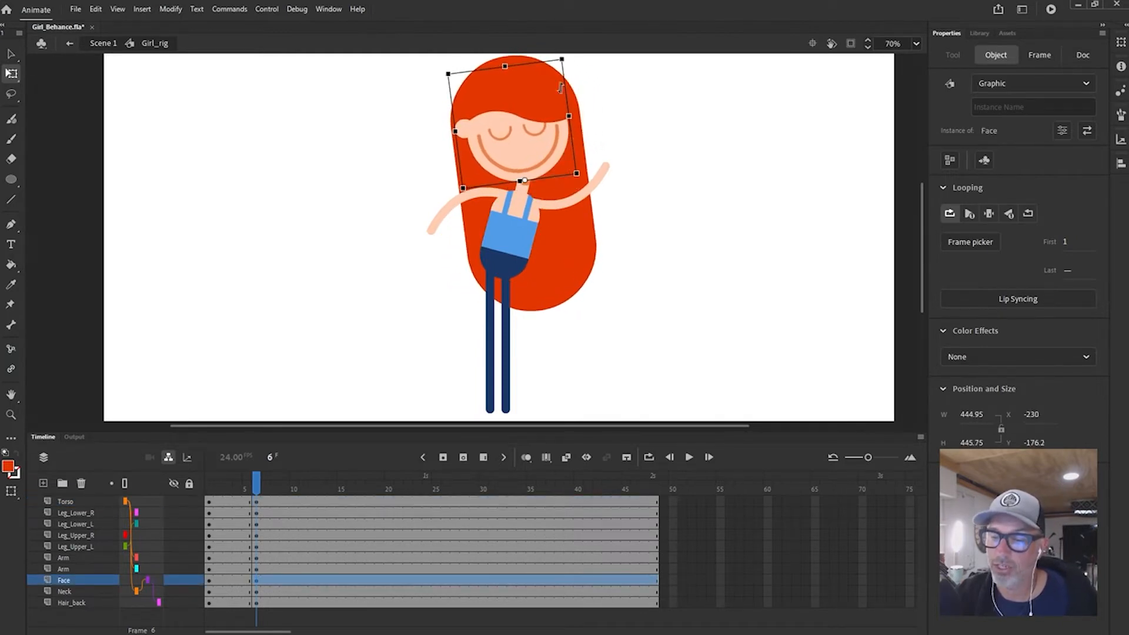
# - Rotate the neck slightly counterclockwise at frame 6 so it lines up between the leaning torso and the tilted head
pyautogui.press('v')
pyautogui.click(526, 197)
pyautogui.press('q')
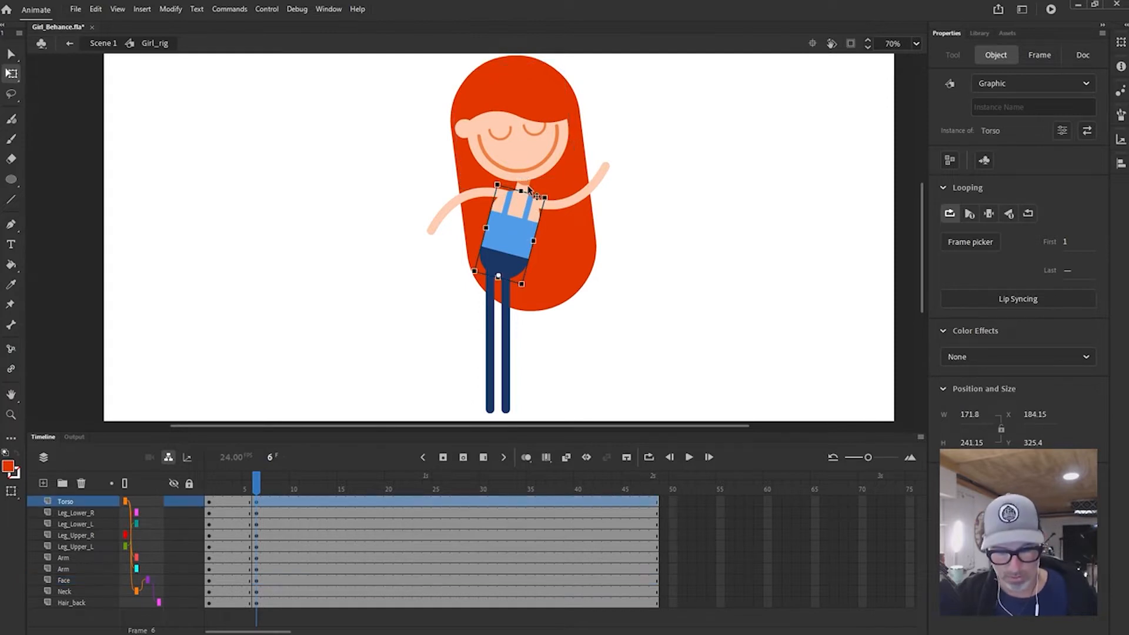
pyautogui.click(531, 184)
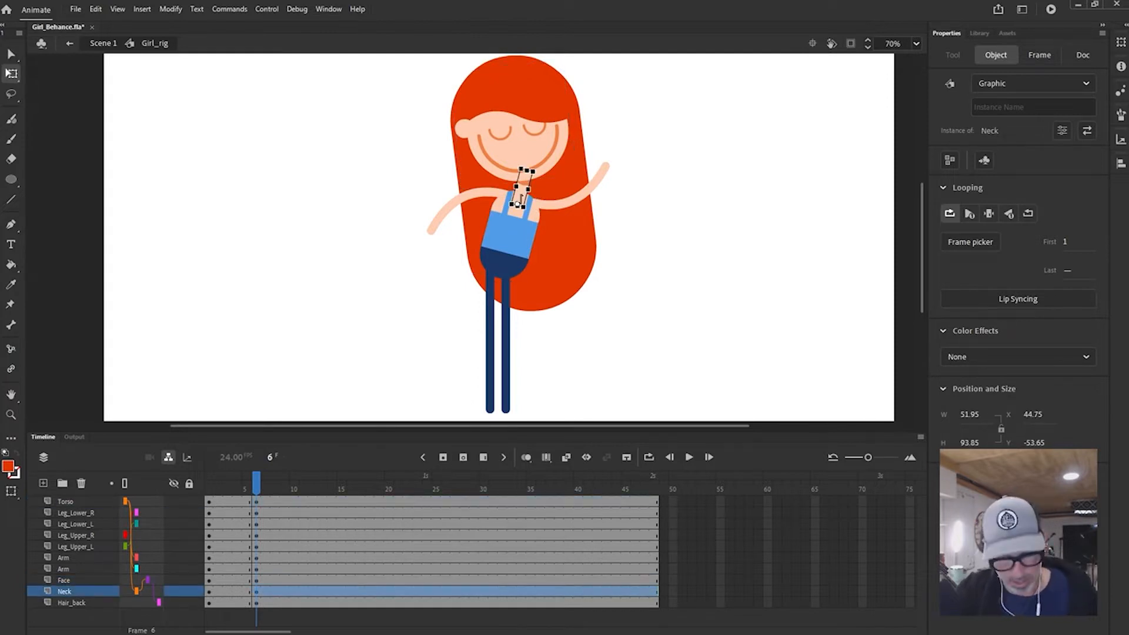
pyautogui.hotkey('ctrl', '=')
pyautogui.moveTo(509, 217); pyautogui.dragTo(516, 222)
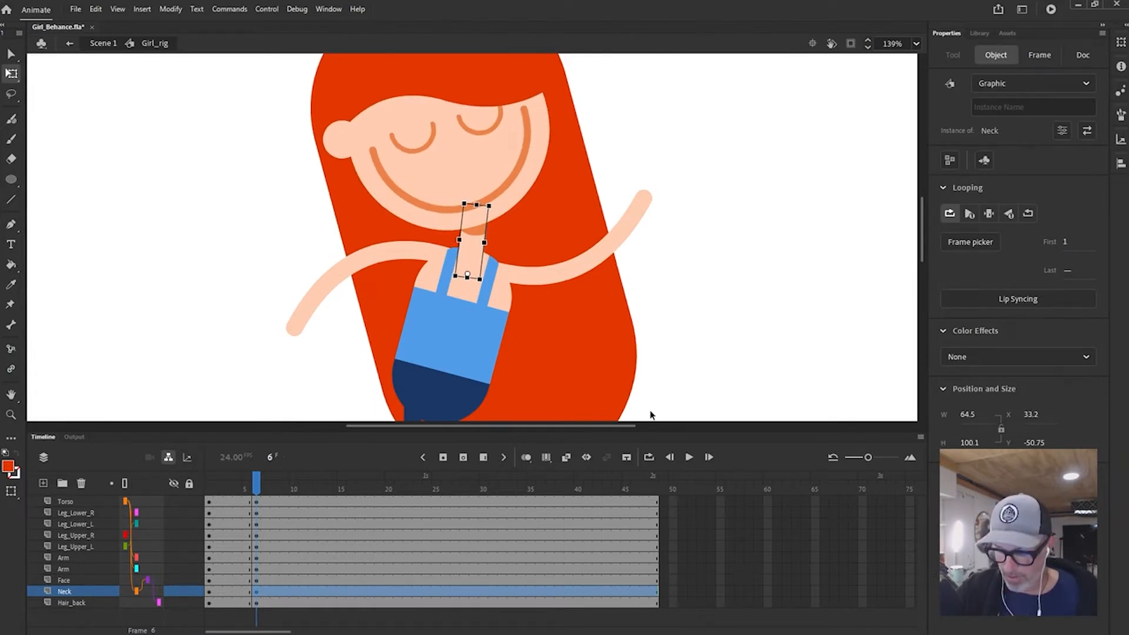
# - Raise the Leg_Upper_L outward at frame 6 and angle the Leg_Lower_L down from it to form a bent knee
pyautogui.hotkey('ctrl', '-')
pyautogui.scroll(-3, 583, 364)
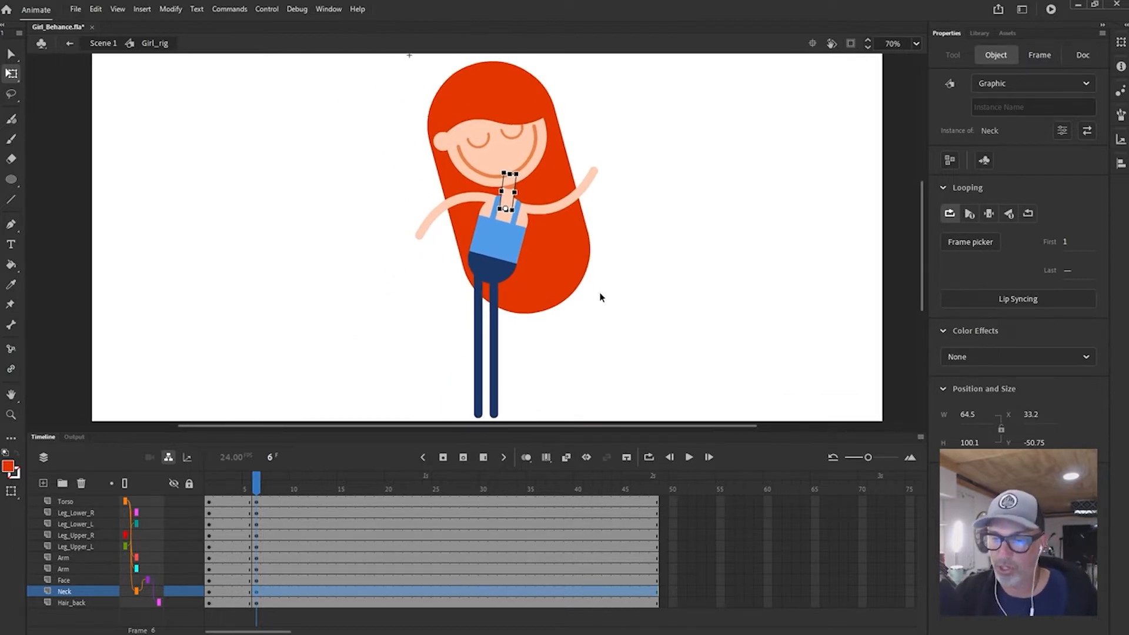
pyautogui.click(522, 366)
pyautogui.click(481, 329)
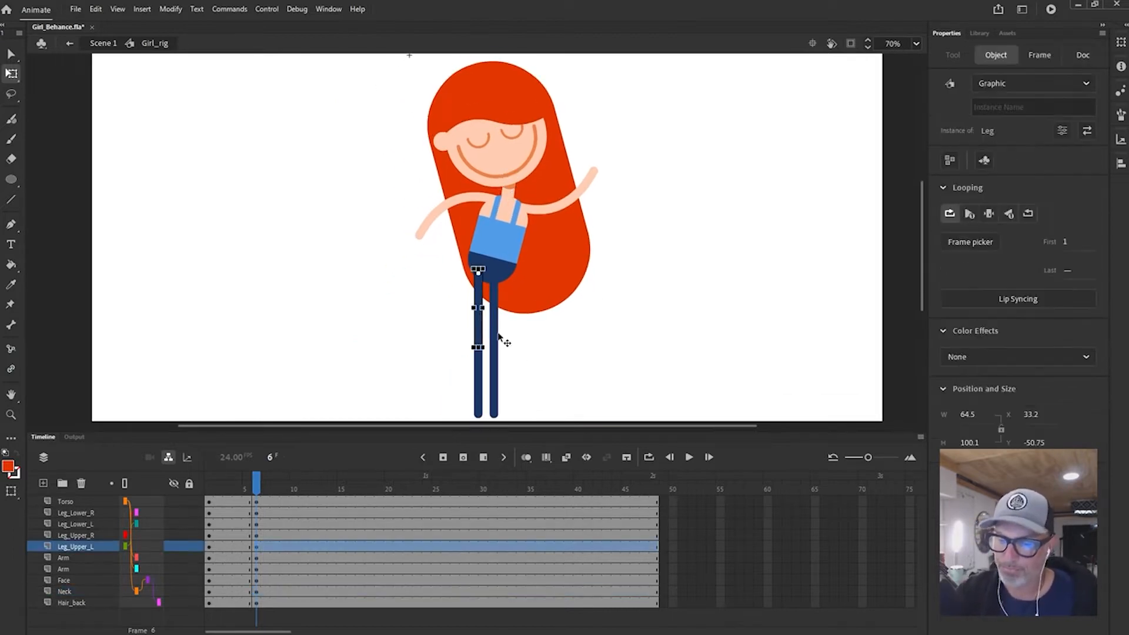
pyautogui.moveTo(480, 376)
pyautogui.mouseDown()
pyautogui.moveTo(406, 360)
pyautogui.moveTo(387, 335)
pyautogui.moveTo(396, 382)
pyautogui.moveTo(439, 383)
pyautogui.mouseUp()
pyautogui.click(387, 335)
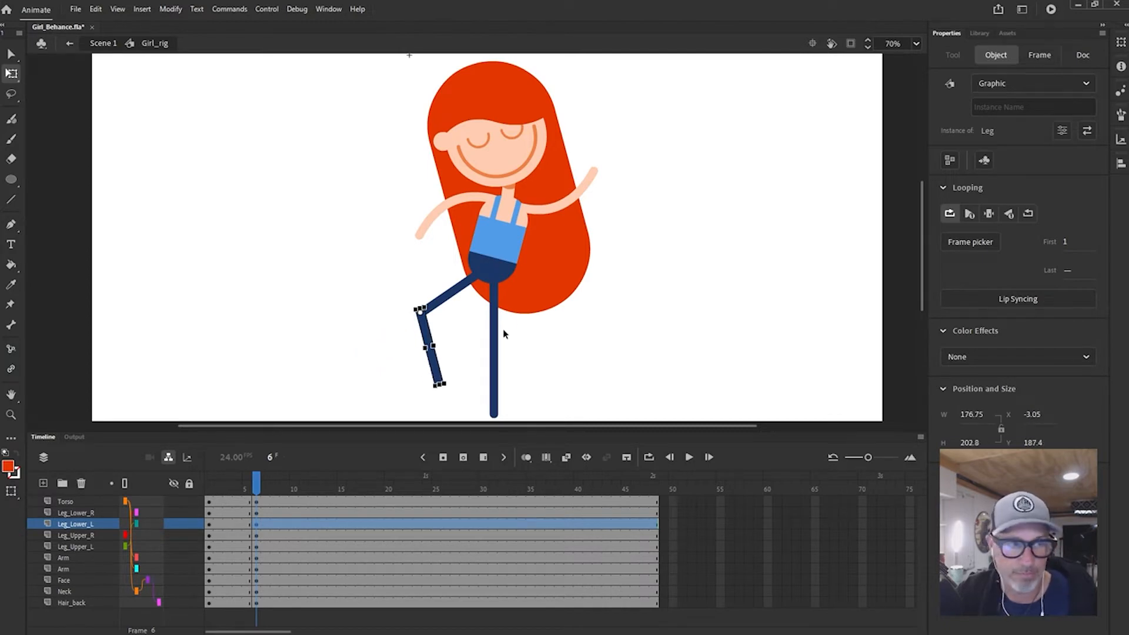
# - Bend the standing right leg slightly at frame 6 by rotating Leg_Upper_R clockwise and Leg_Lower_R counterclockwise
pyautogui.click(495, 336)
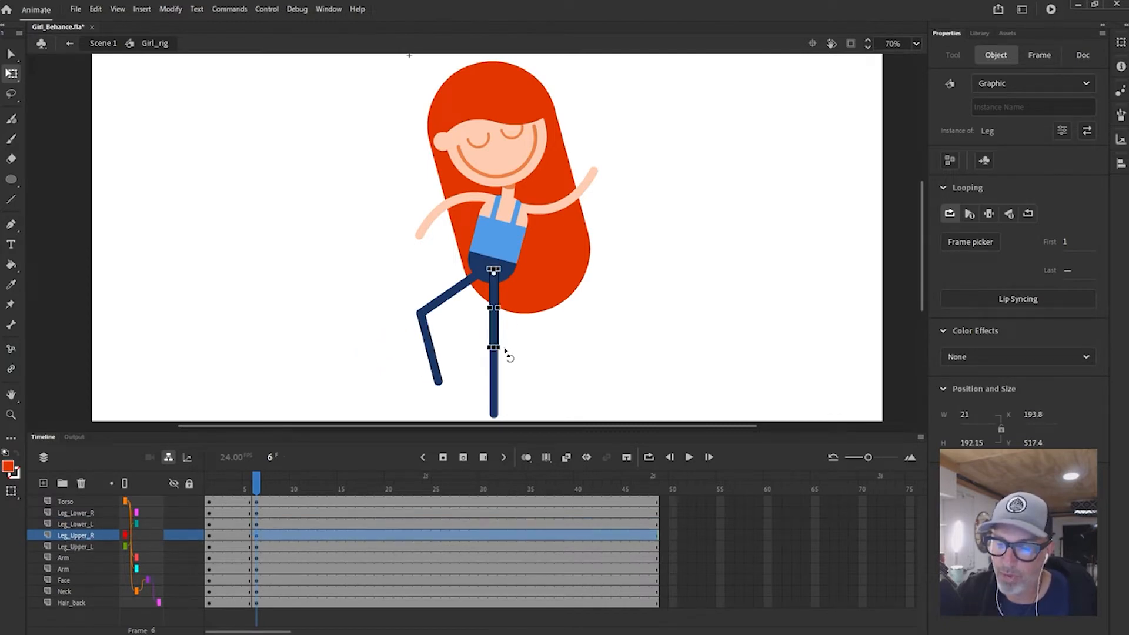
pyautogui.moveTo(506, 351); pyautogui.dragTo(500, 352)
pyautogui.click(487, 370)
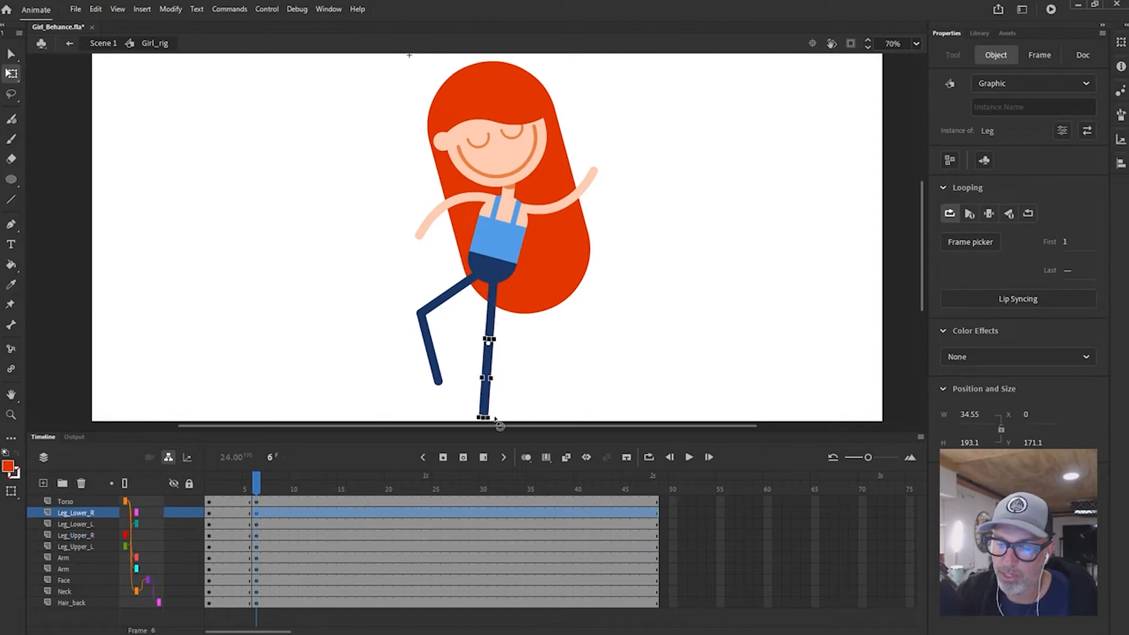
pyautogui.moveTo(495, 419); pyautogui.dragTo(510, 425)
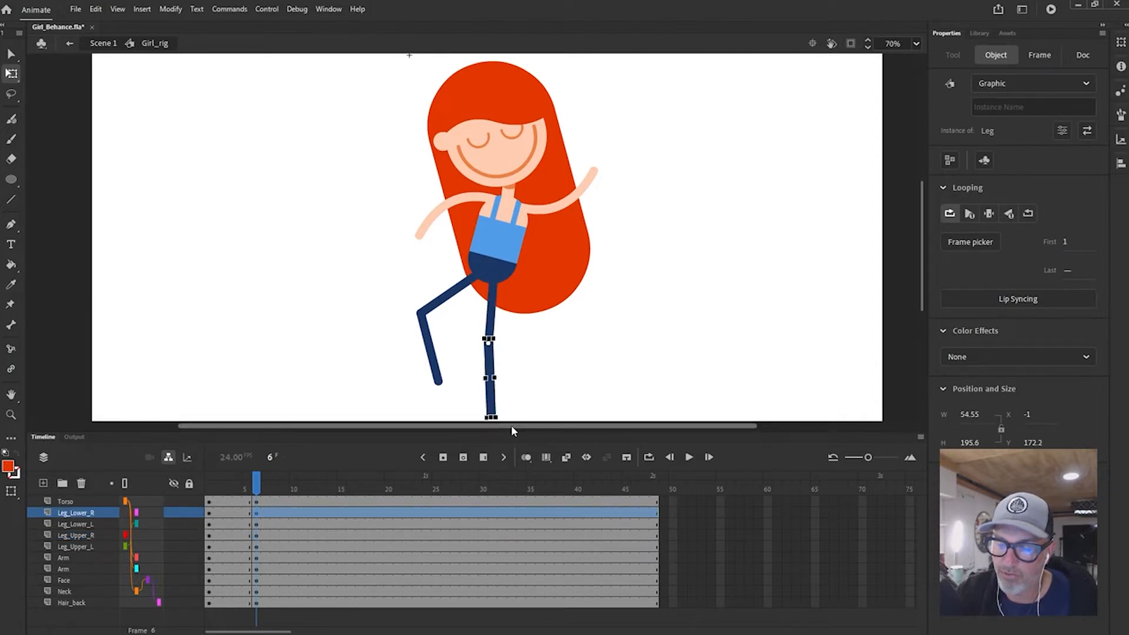
# - Turn on onion skinning and narrow its range to frames 5 and 6, showing only the preceding frame
pyautogui.moveTo(547, 383); pyautogui.dragTo(544, 395)
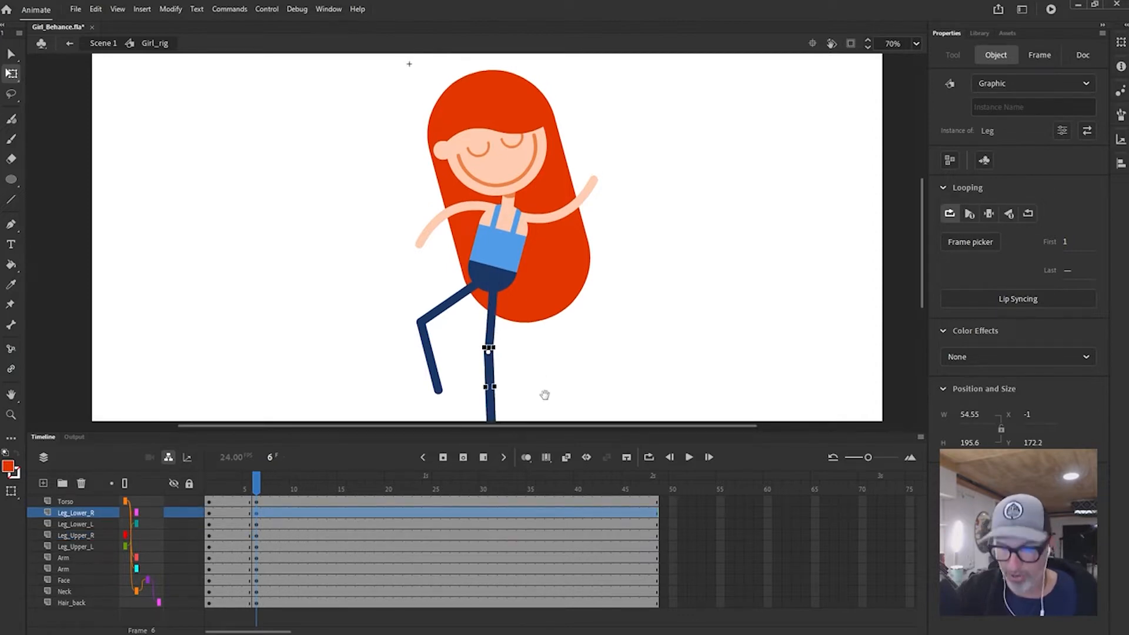
pyautogui.scroll(-2, 545, 393)
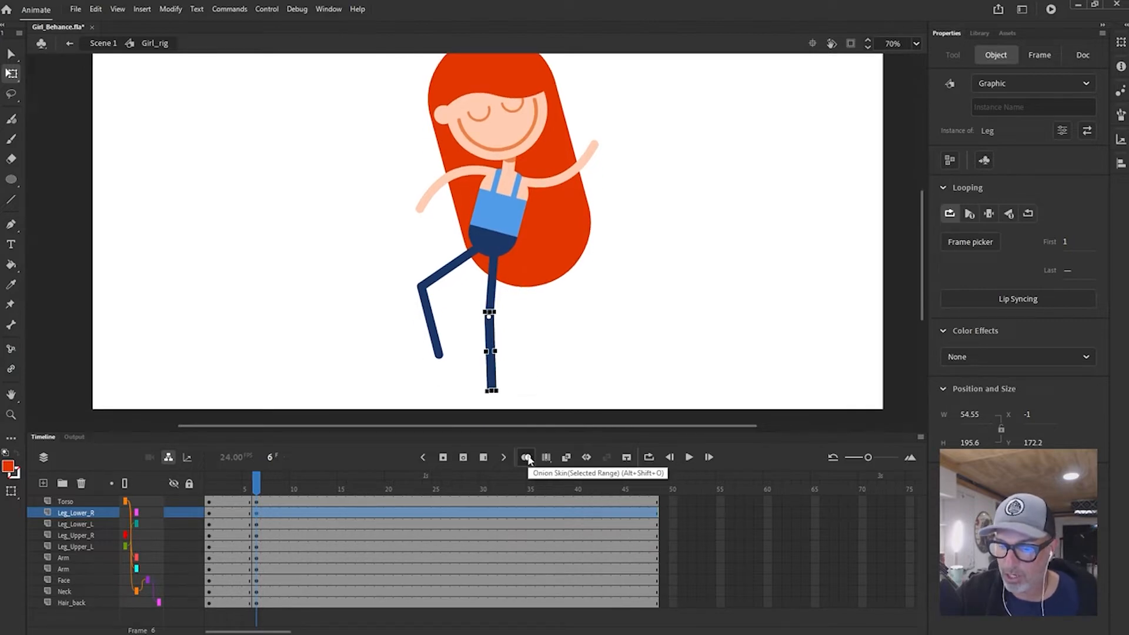
pyautogui.click(527, 458)
pyautogui.click(525, 387)
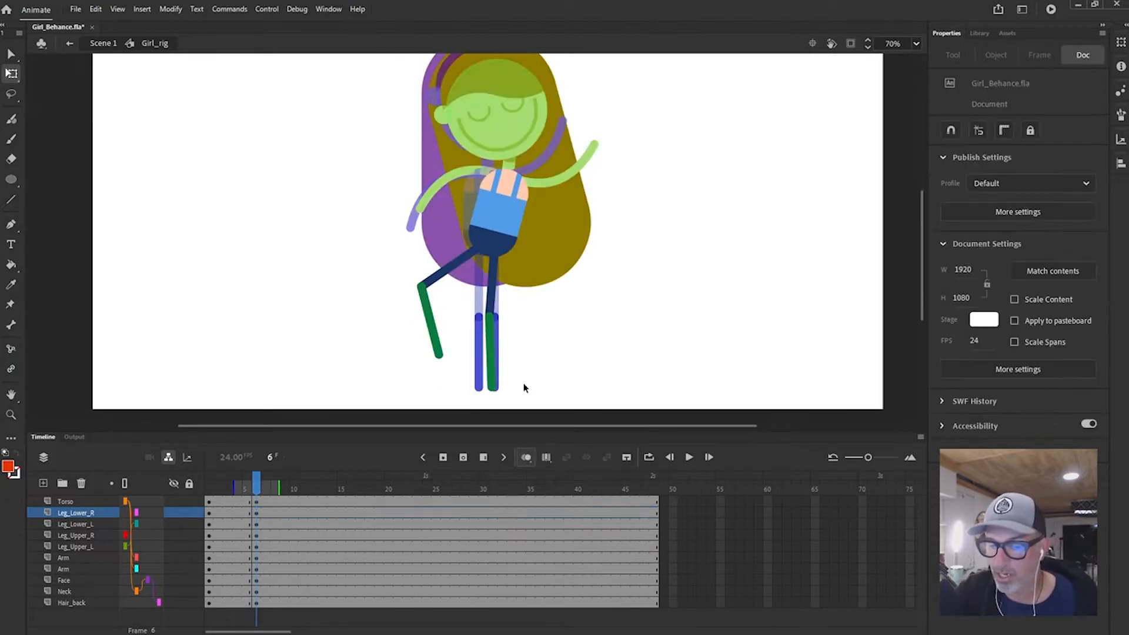
pyautogui.moveTo(283, 488)
pyautogui.mouseDown()
pyautogui.moveTo(366, 488)
pyautogui.moveTo(228, 489)
pyautogui.moveTo(243, 487)
pyautogui.mouseUp()
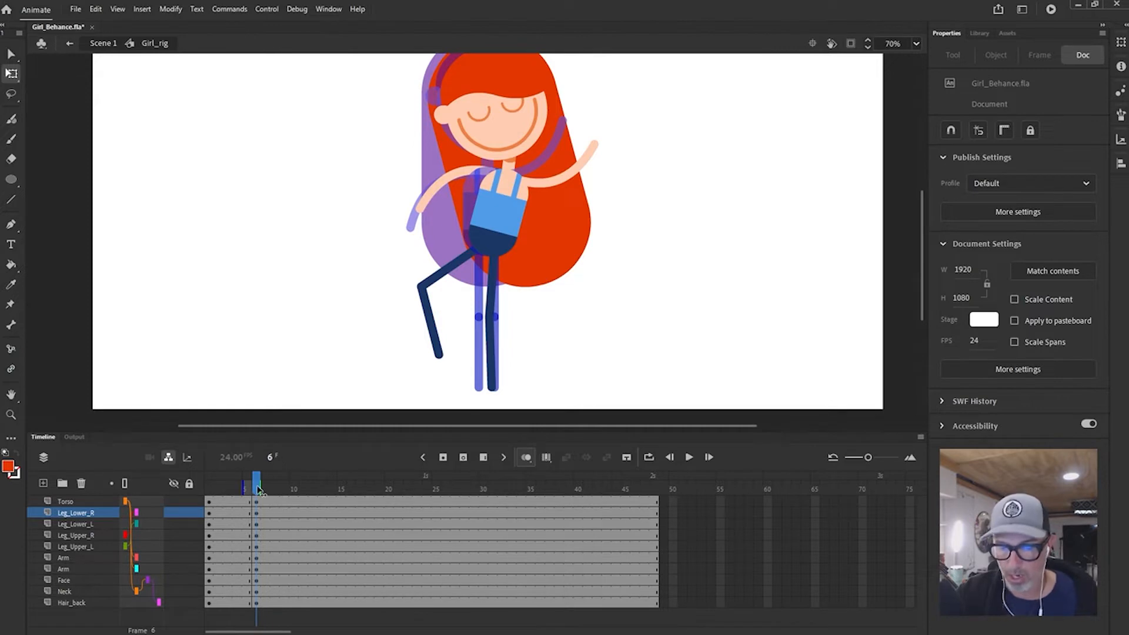
pyautogui.press(',')
pyautogui.press('.')
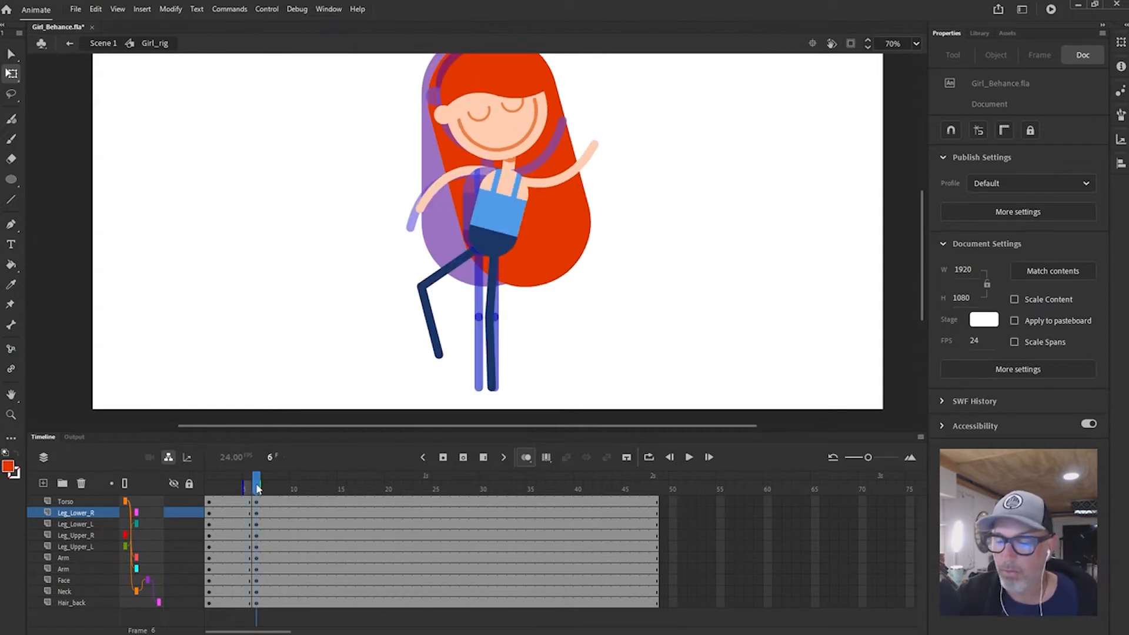
# - Rotate Leg_Lower_R slightly further at frame 6 so its foot lines up with the onion-skinned right foot
pyautogui.click(497, 389)
pyautogui.press('z')
pyautogui.click(494, 393)
pyautogui.click(479, 239)
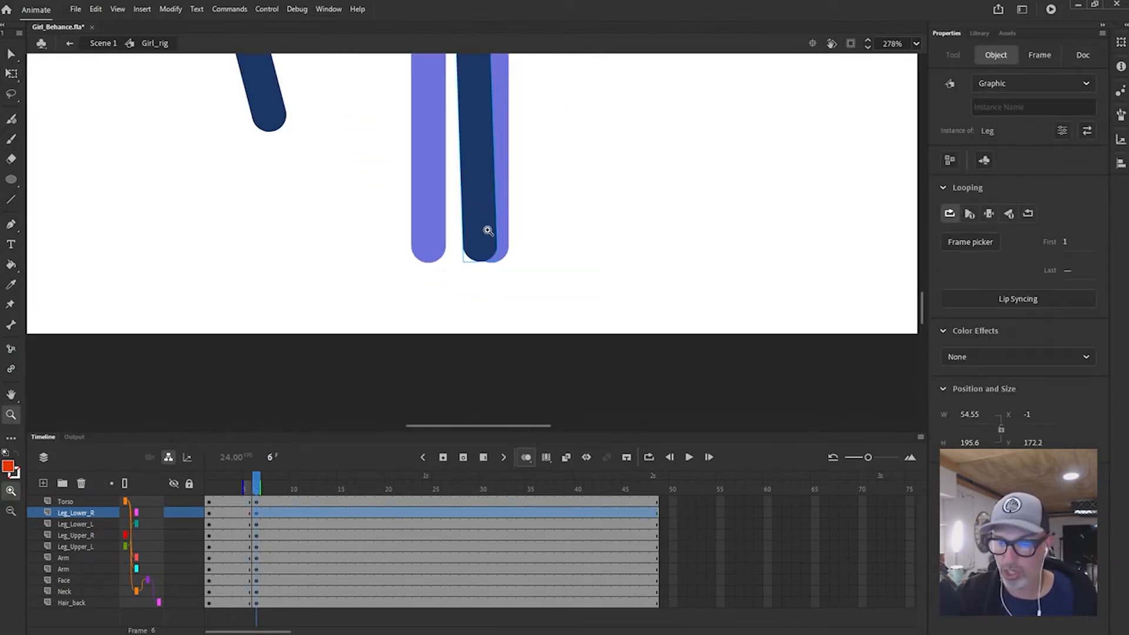
pyautogui.press('q')
pyautogui.moveTo(507, 263); pyautogui.dragTo(507, 265)
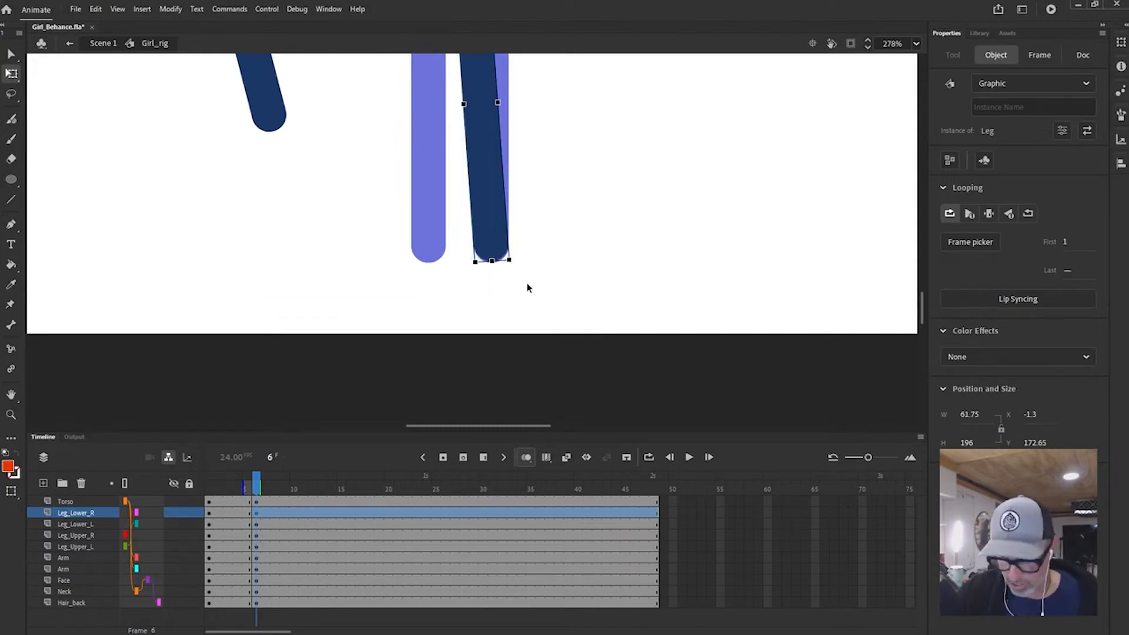
# - Turn off onion skinning and deselect the lower right leg
pyautogui.hotkey('ctrl', '-')
pyautogui.moveTo(571, 85); pyautogui.dragTo(635, 285)
pyautogui.click(523, 457)
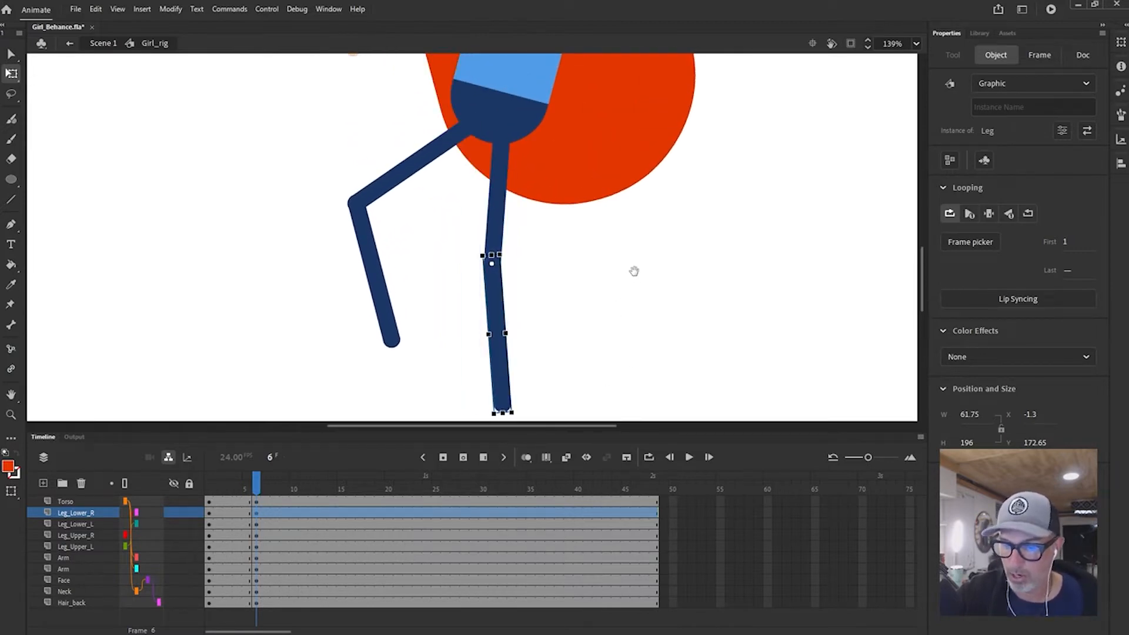
pyautogui.scroll(1, 633, 271)
pyautogui.hotkey('ctrl', '2')
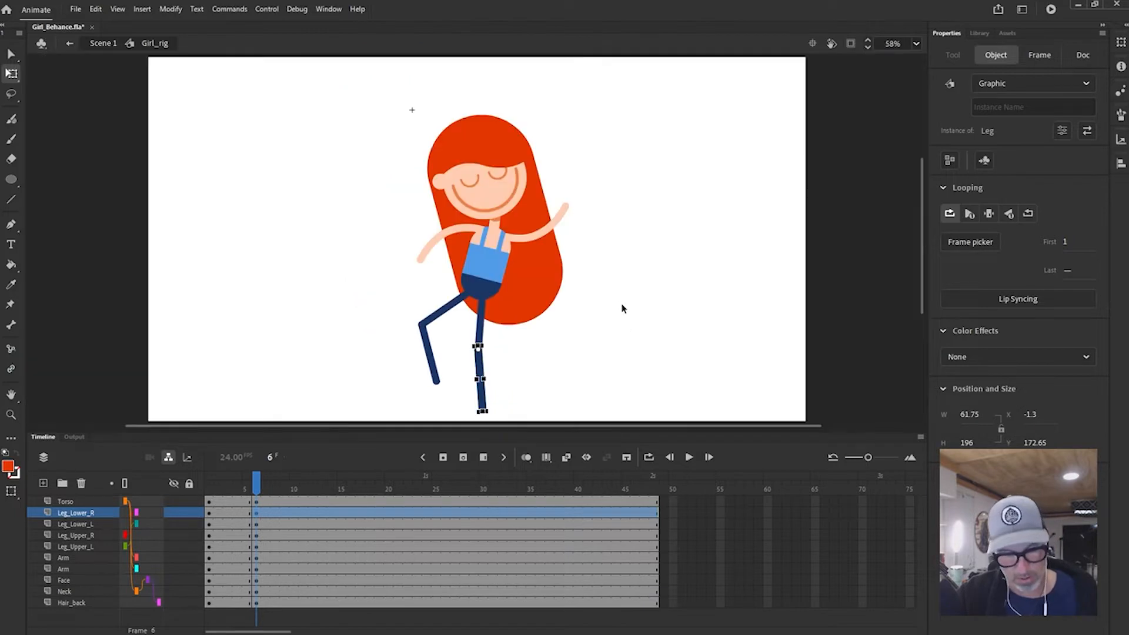
pyautogui.click(569, 383)
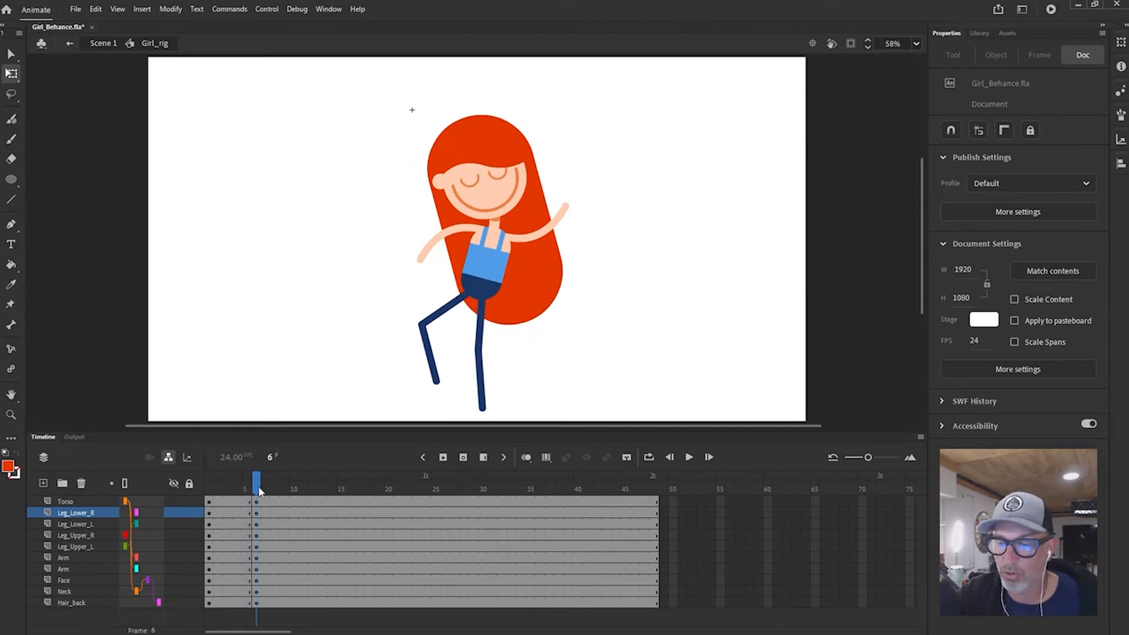
# - Insert keyframes at frame 11 on every layer from Torso down to Hair_back
pyautogui.click(547, 283)
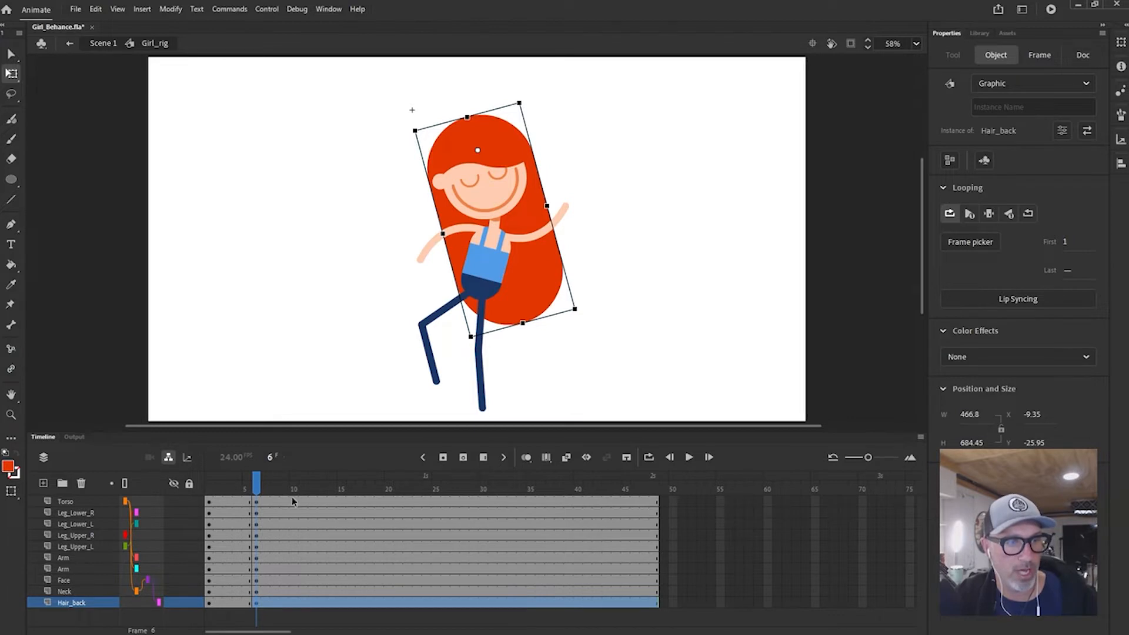
pyautogui.press('.')
pyautogui.press('.')
pyautogui.press('.')
pyautogui.press('.')
pyautogui.press('.')
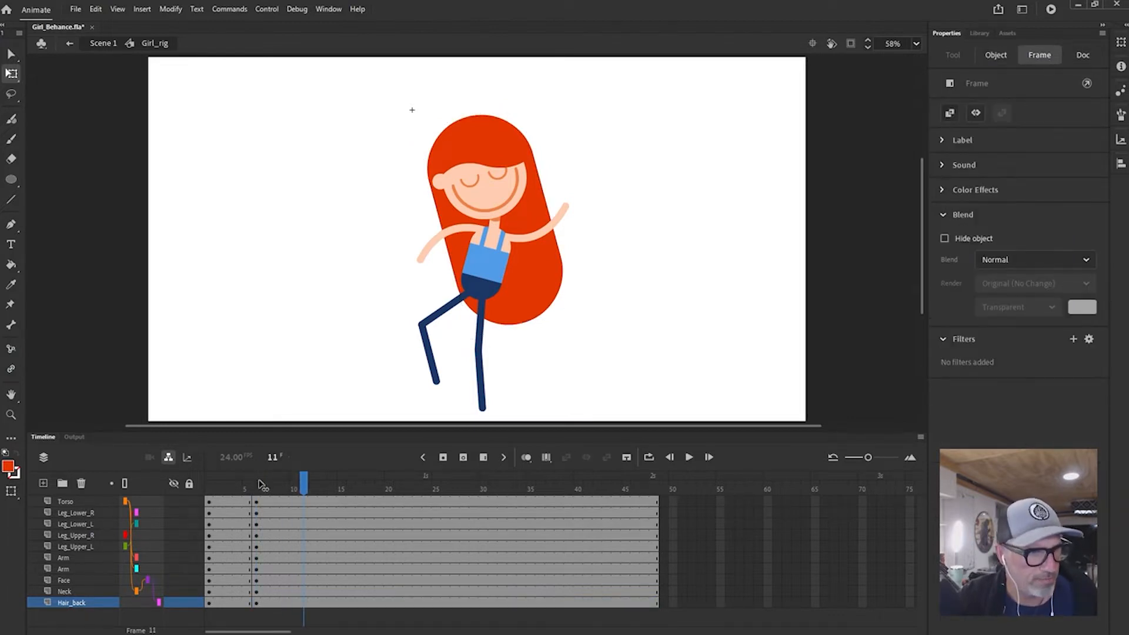
pyautogui.click(308, 499)
pyautogui.moveTo(305, 499); pyautogui.dragTo(302, 601)
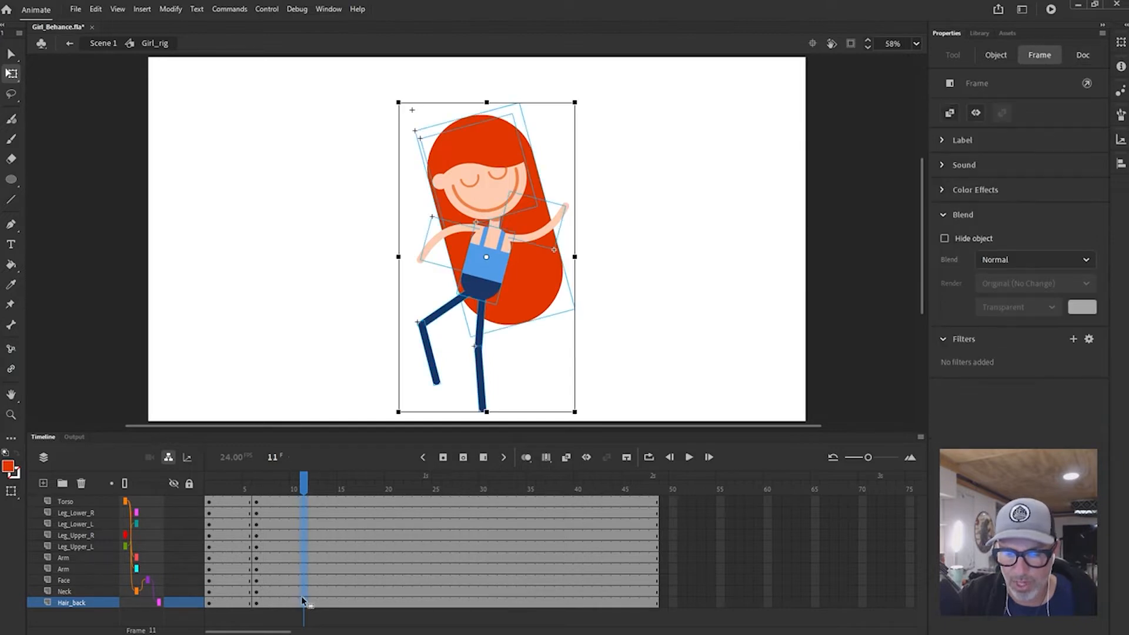
pyautogui.press('F6')
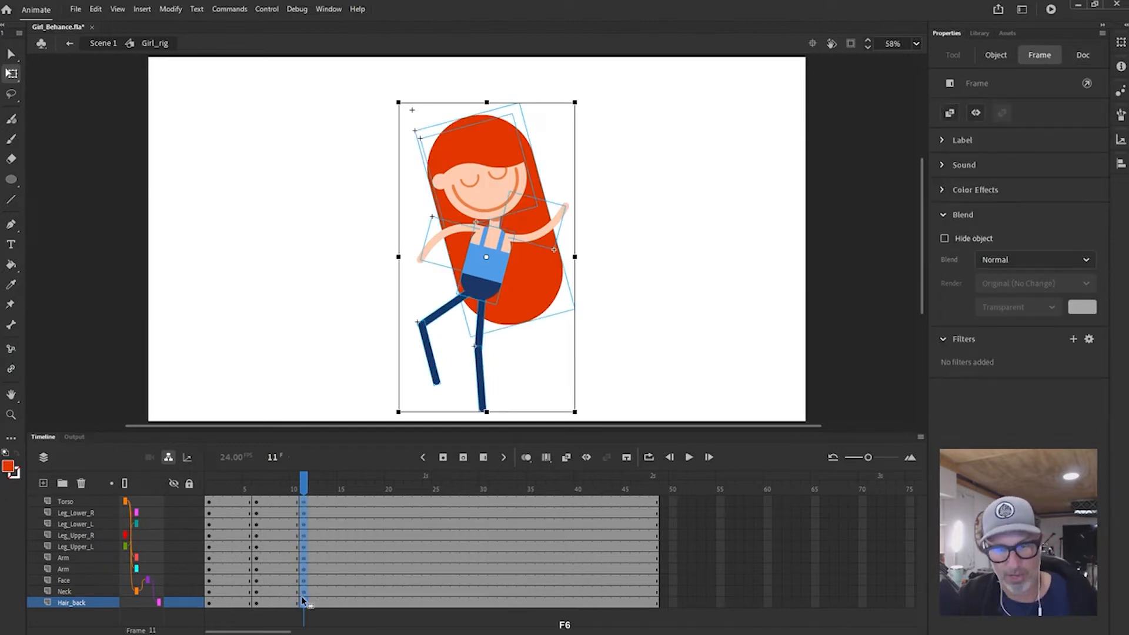
# - Rotate the Torso counterclockwise at frame 11 until it stands upright over the hips
pyautogui.click(623, 259)
pyautogui.click(505, 272)
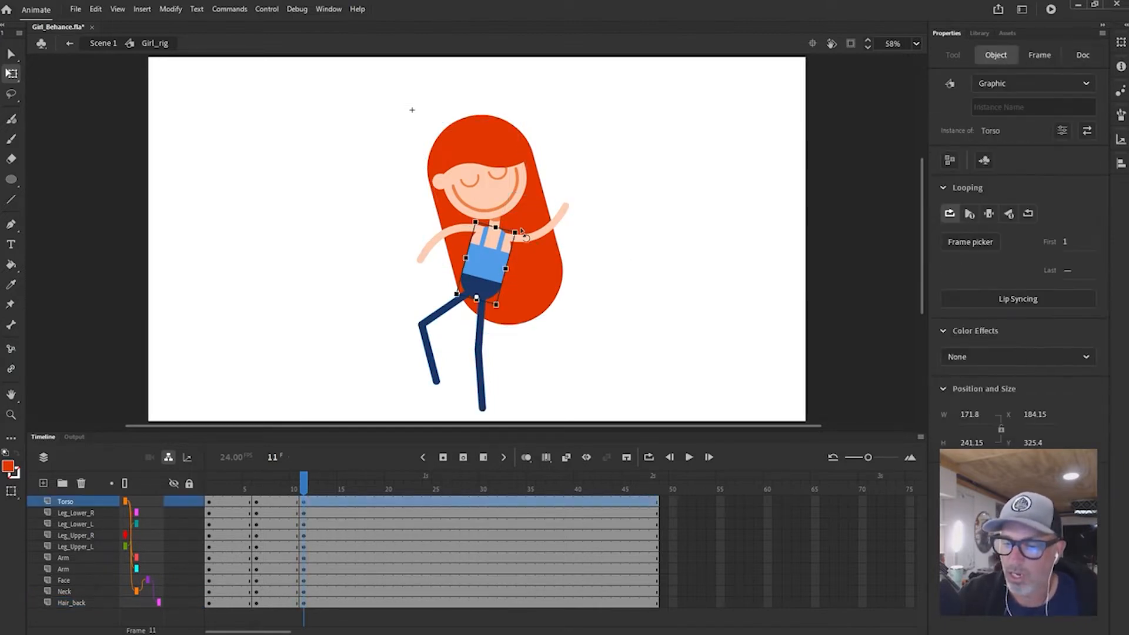
pyautogui.moveTo(522, 232); pyautogui.dragTo(479, 179)
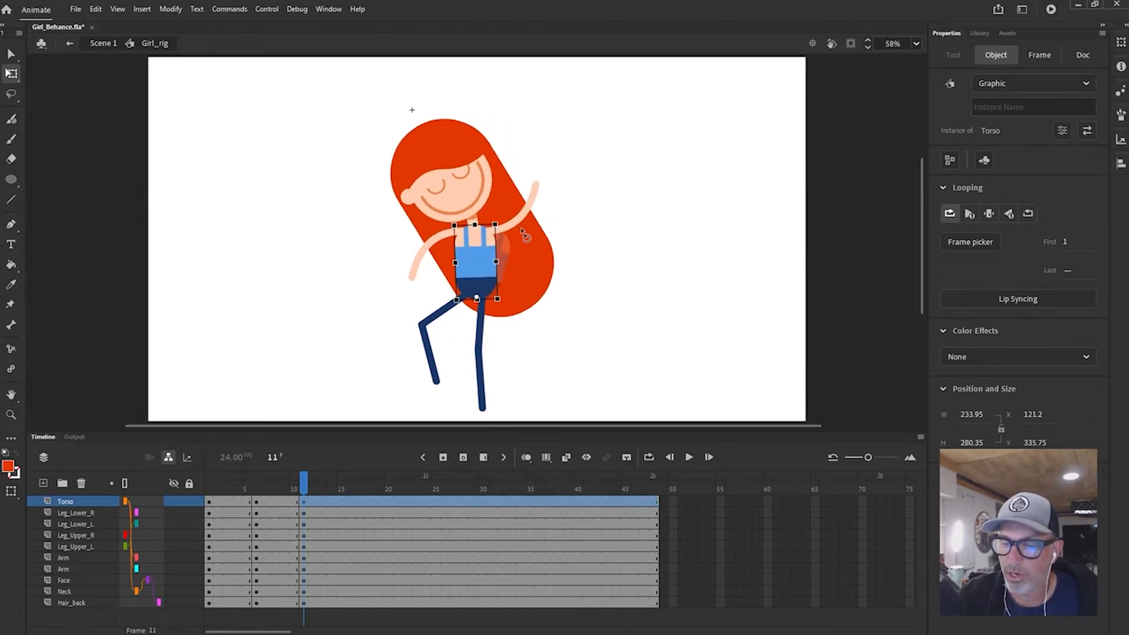
# - Straighten the head at frame 11 by rotating the Face and the Neck clockwise
pyautogui.click(479, 179)
pyautogui.moveTo(466, 111); pyautogui.dragTo(520, 106)
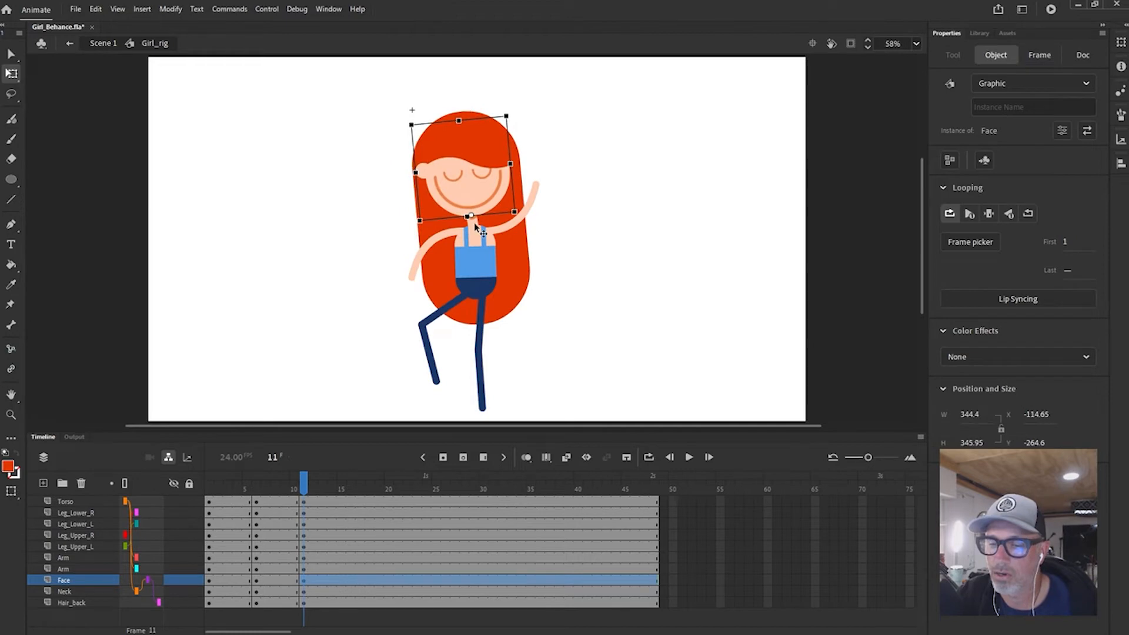
pyautogui.click(479, 230)
pyautogui.click(476, 223)
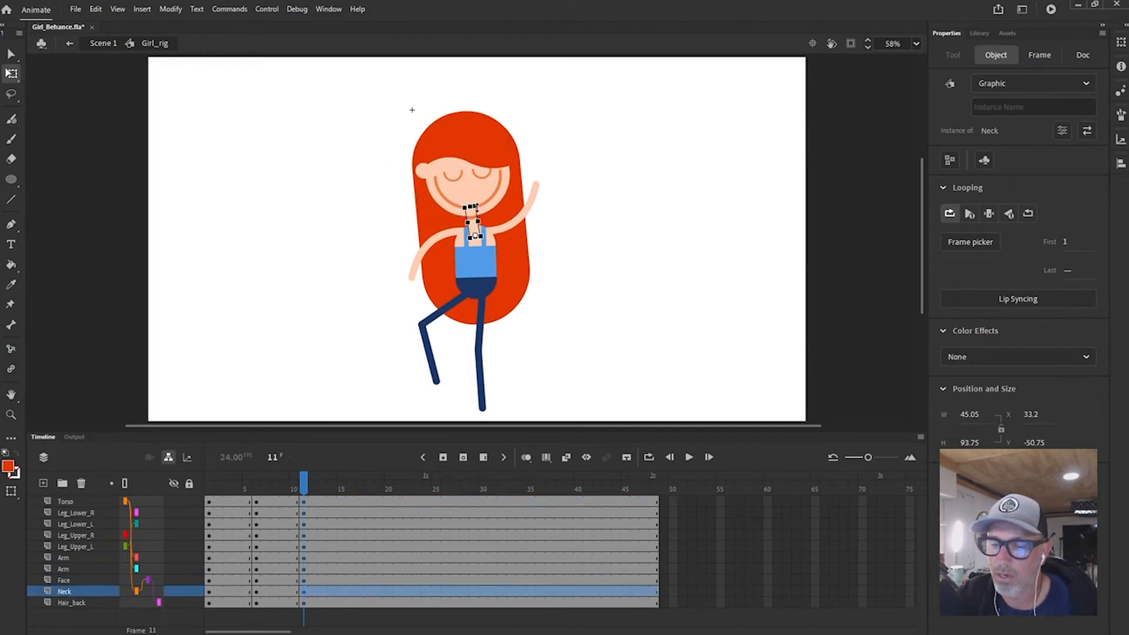
pyautogui.moveTo(484, 210); pyautogui.dragTo(489, 215)
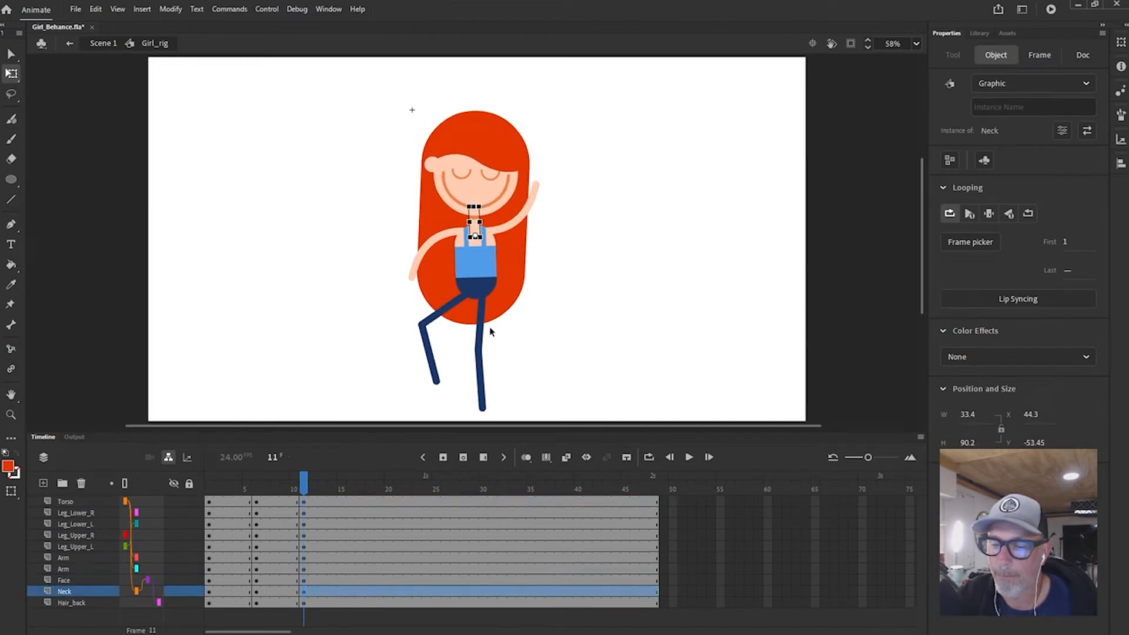
# - Lower the raised left leg at frame 11, rotating Leg_Upper_L counterclockwise and Leg_Lower_L clockwise until both hang straight down
pyautogui.click(447, 314)
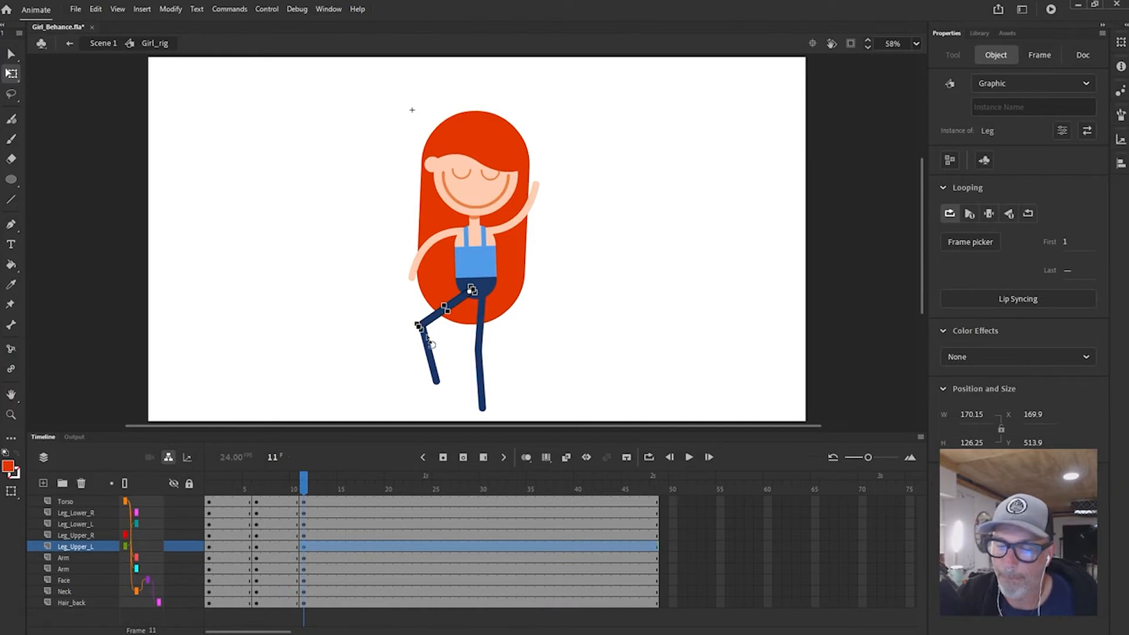
pyautogui.moveTo(428, 340); pyautogui.dragTo(428, 340)
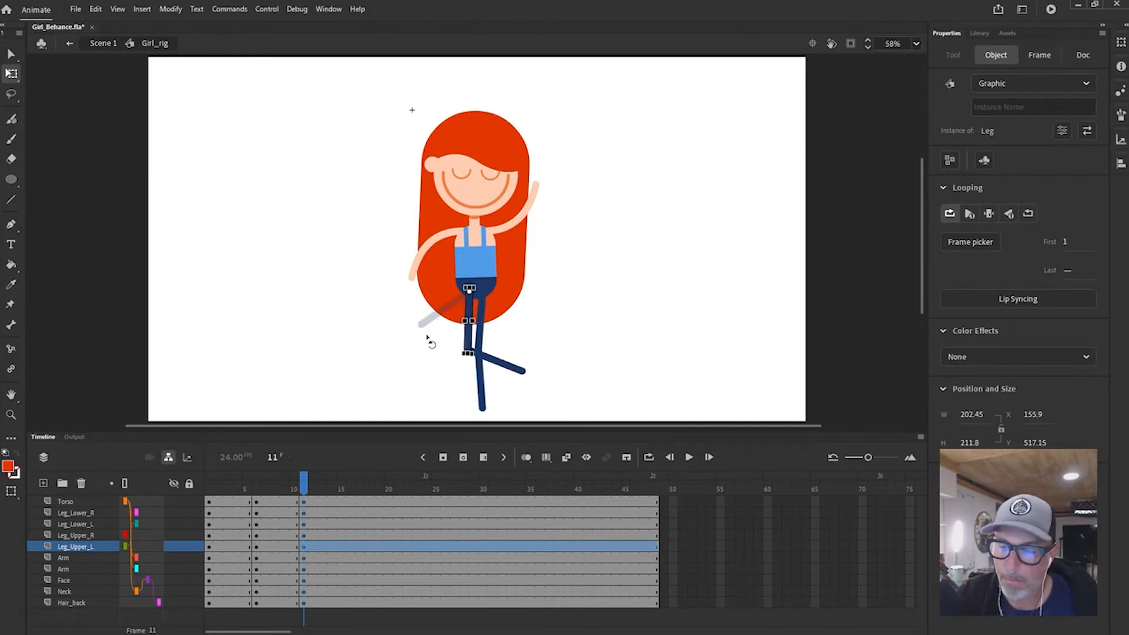
pyautogui.click(525, 370)
pyautogui.moveTo(533, 372); pyautogui.dragTo(493, 354)
# - Straighten the right leg at frame 11 by rotating Leg_Upper_R slightly counterclockwise and Leg_Lower_R clockwise to vertical
pyautogui.click(482, 338)
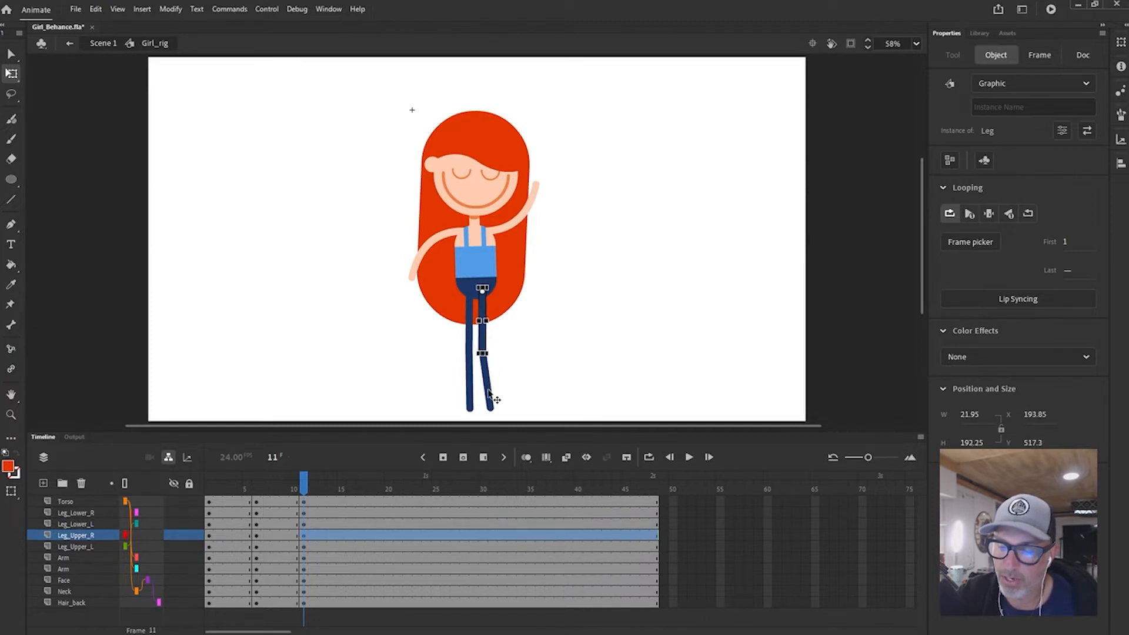
pyautogui.click(489, 394)
pyautogui.moveTo(502, 412); pyautogui.dragTo(502, 412)
# - Insert keyframes at frame 16 on every layer from Torso down to Hair_back
pyautogui.click(351, 501)
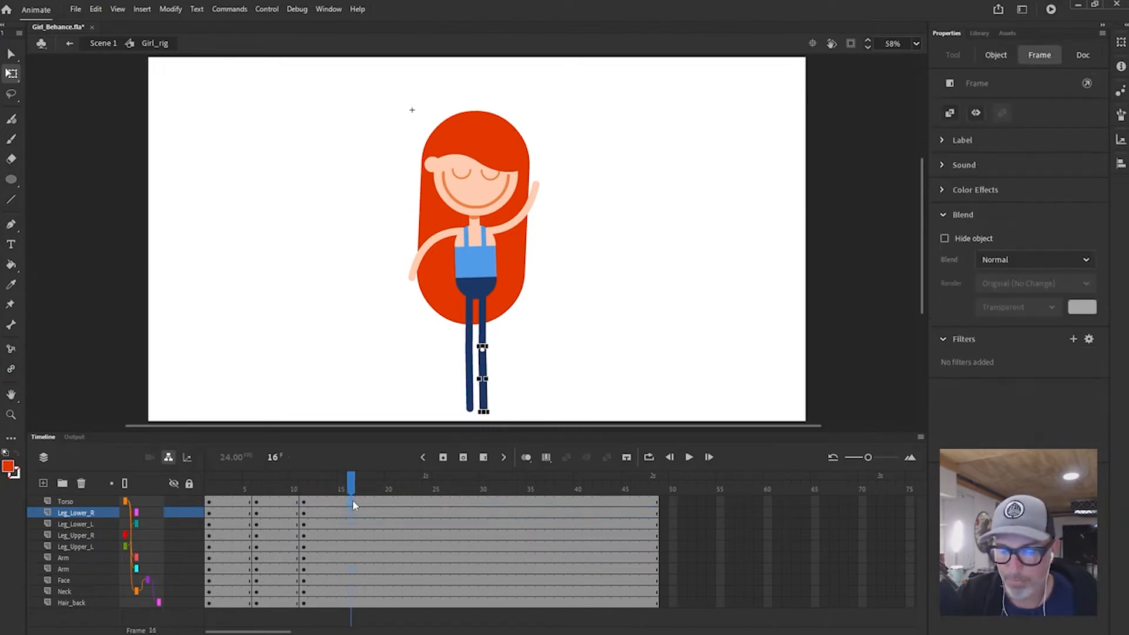
pyautogui.click(356, 604)
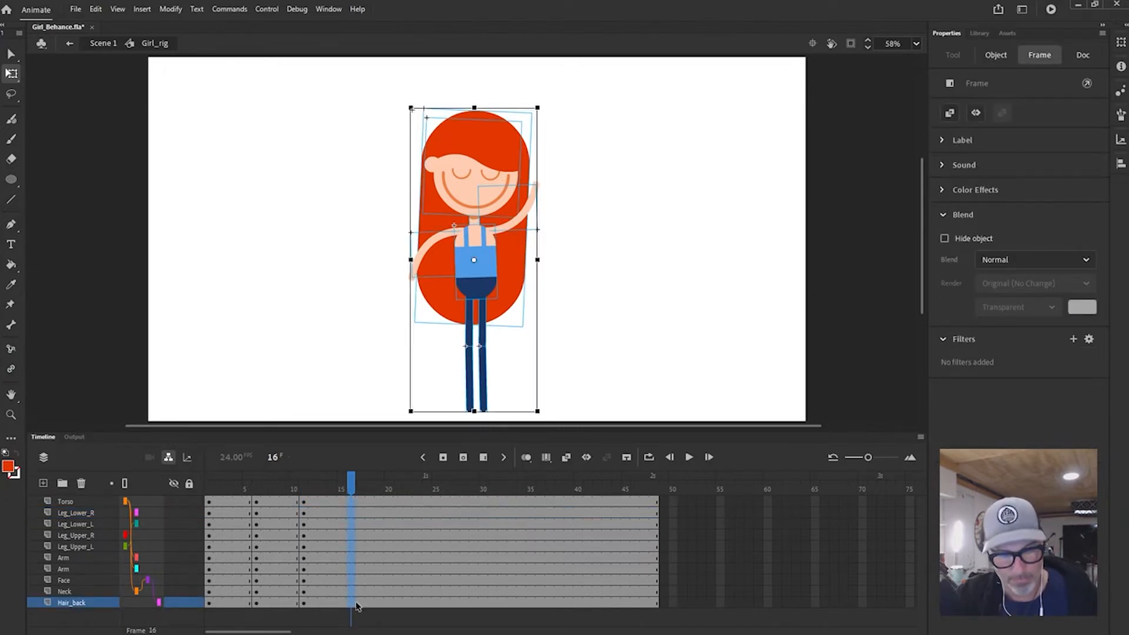
pyautogui.press('F6')
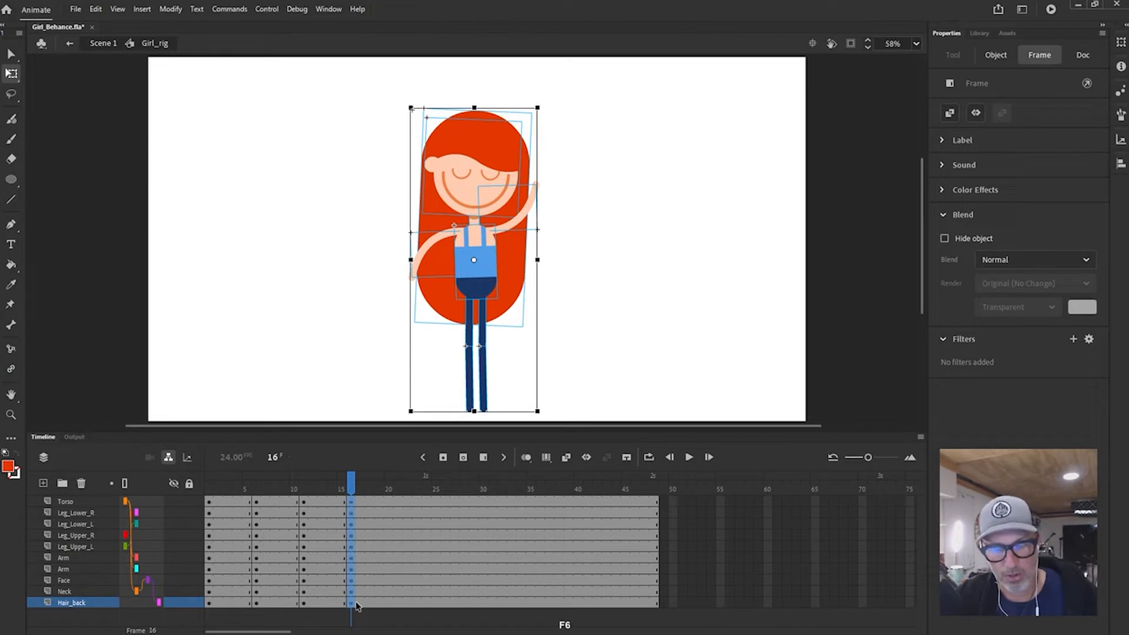
# - Tilt the Torso counterclockwise at frame 16 so the upper body leans away from the raised arm
pyautogui.click(566, 297)
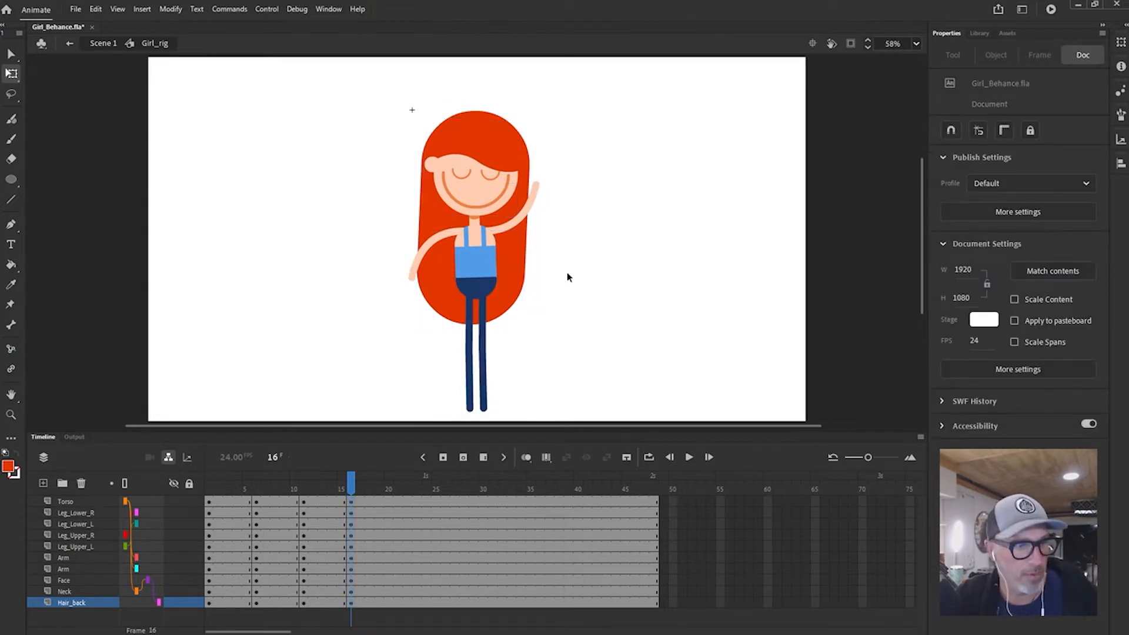
pyautogui.click(491, 255)
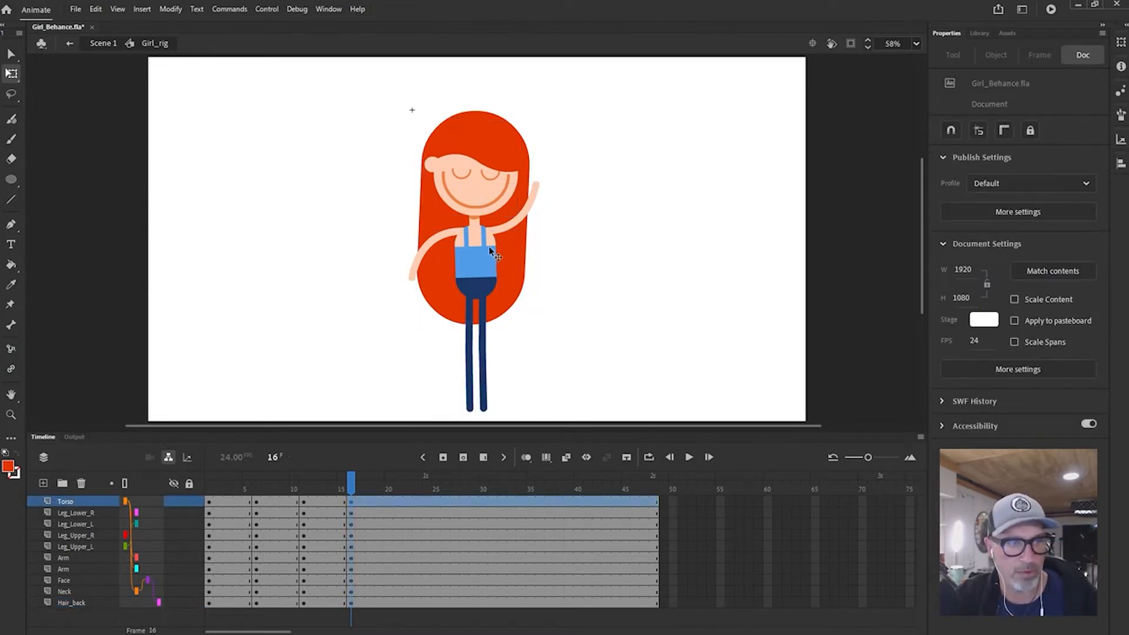
pyautogui.moveTo(508, 225); pyautogui.dragTo(496, 219)
# - Counter the torso's lean at frame 16 by rotating the Face and Neck clockwise so the head tilts slightly the other way
pyautogui.click(480, 191)
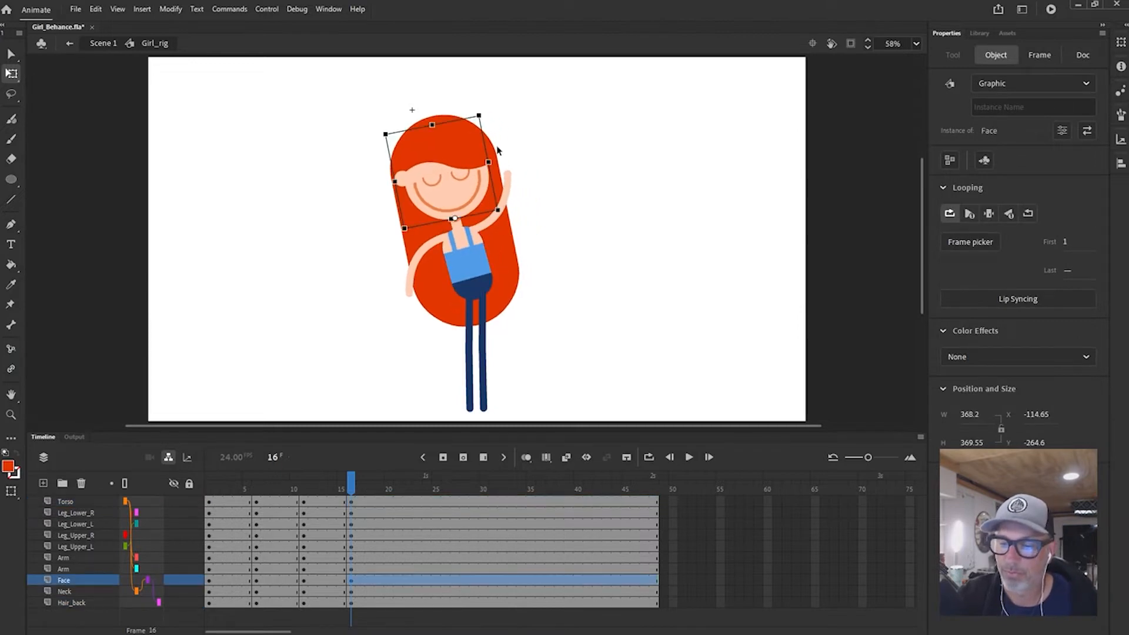
pyautogui.moveTo(485, 115); pyautogui.dragTo(504, 121)
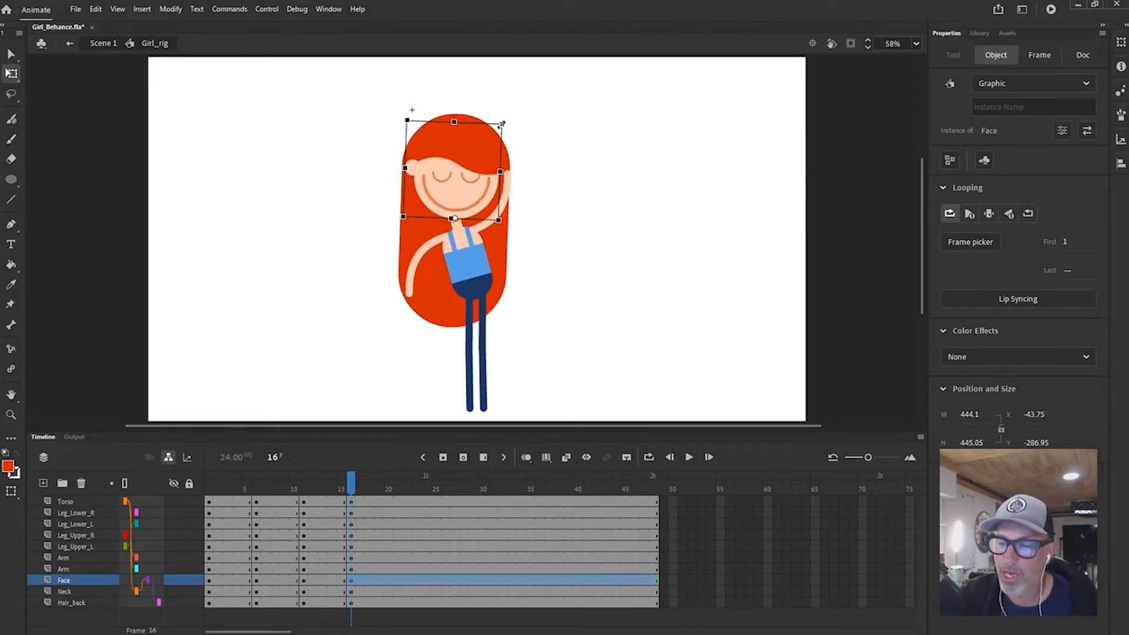
pyautogui.click(461, 230)
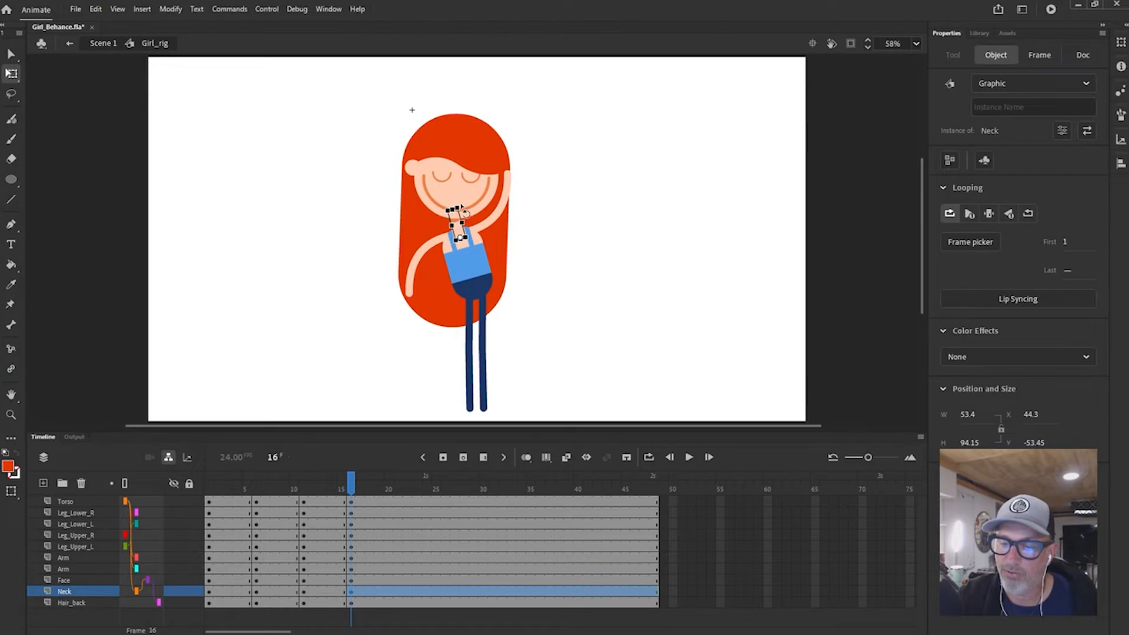
pyautogui.moveTo(462, 207); pyautogui.dragTo(466, 210)
pyautogui.click(483, 185)
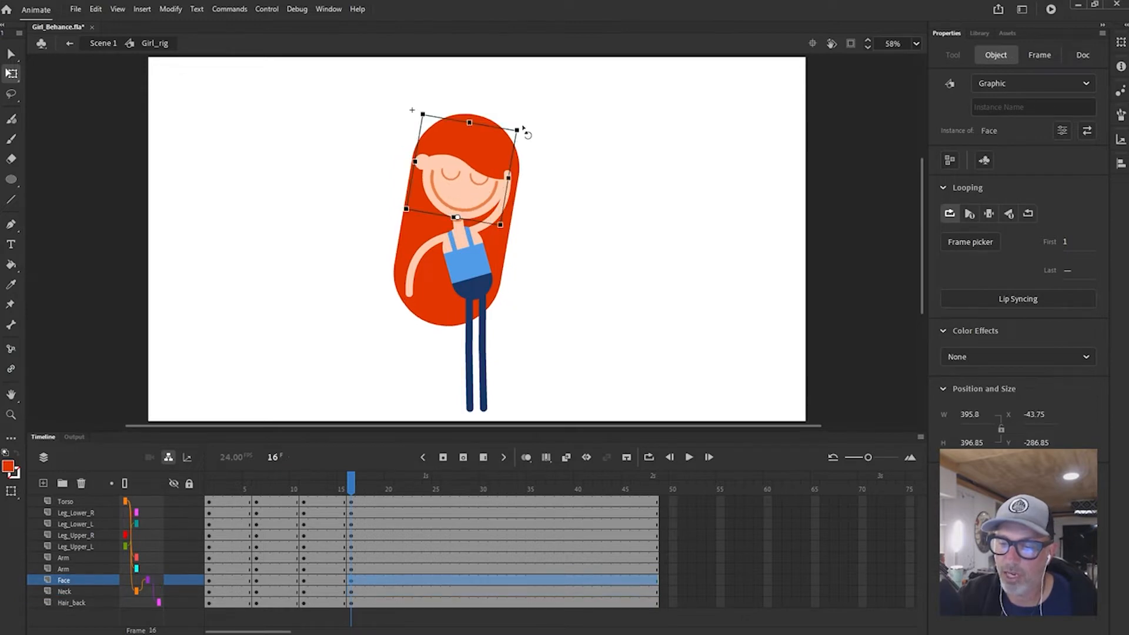
pyautogui.moveTo(523, 128); pyautogui.dragTo(521, 125)
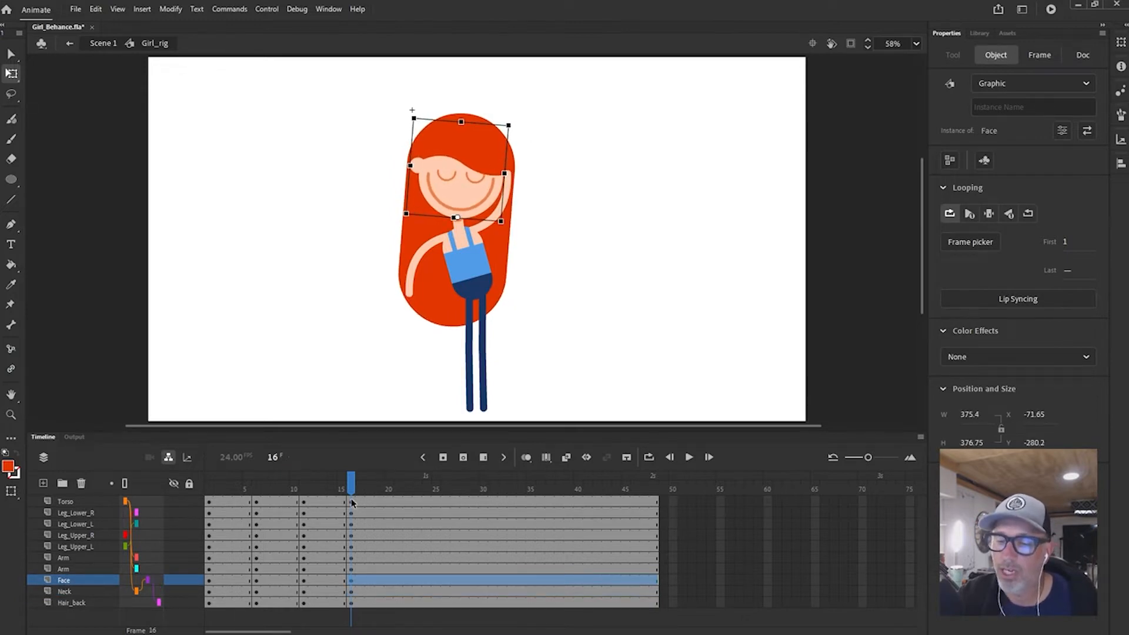
pyautogui.moveTo(352, 503); pyautogui.dragTo(361, 591)
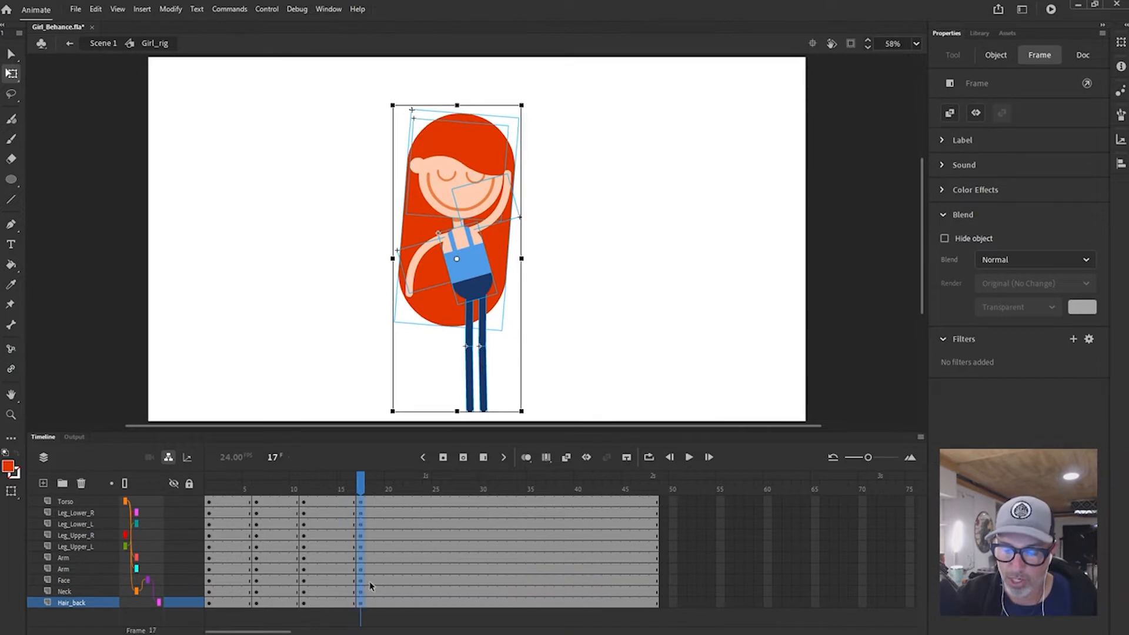
pyautogui.hotkey('ctrl', 'z')
pyautogui.click(350, 581)
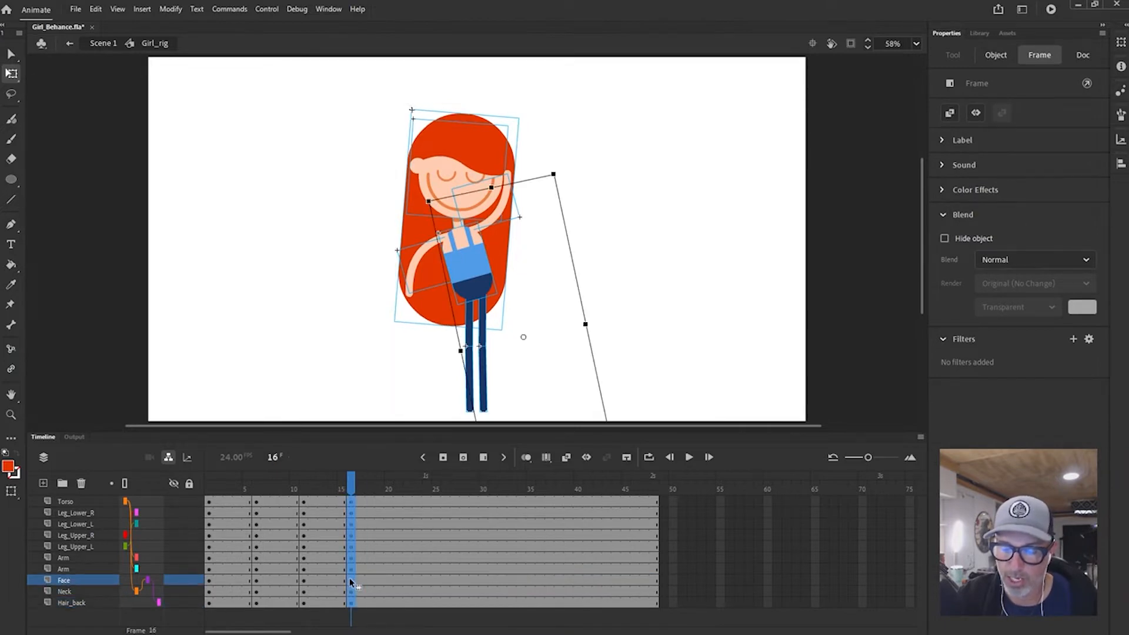
pyautogui.moveTo(350, 577); pyautogui.dragTo(365, 565)
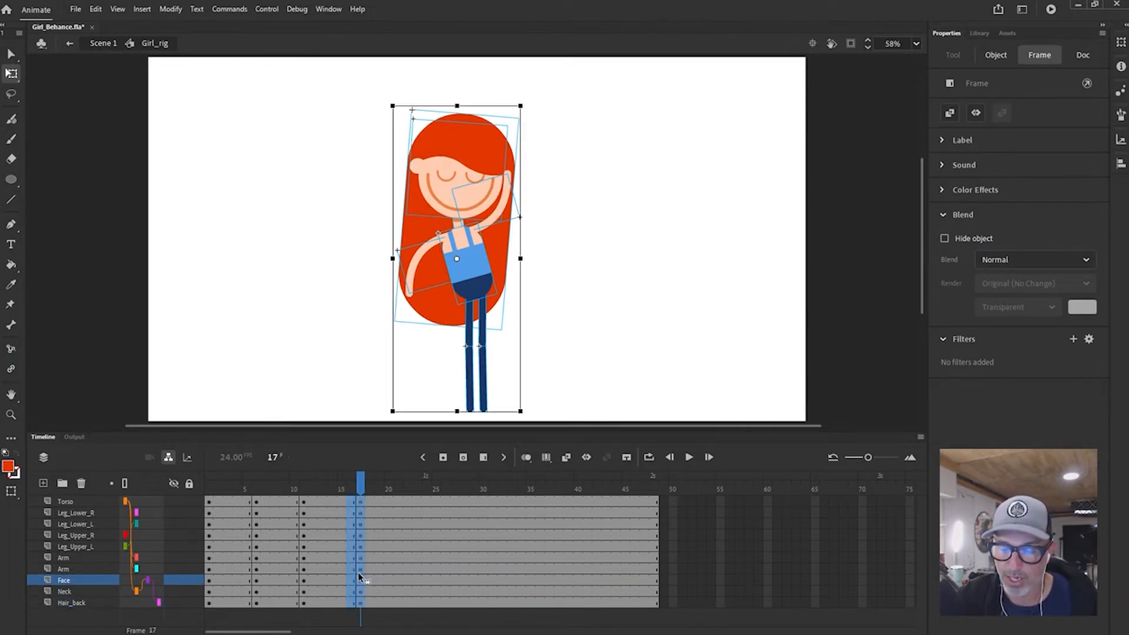
pyautogui.hotkey('ctrl', 'z')
# - Step back and forth through the frames up to frame 16 and play them to check the movement between poses
pyautogui.moveTo(350, 490); pyautogui.dragTo(257, 489)
pyautogui.press('.')
pyautogui.press('.')
pyautogui.press('.')
pyautogui.press('.')
pyautogui.press('.')
pyautogui.press('.')
pyautogui.press('.')
pyautogui.press('.')
pyautogui.press('.')
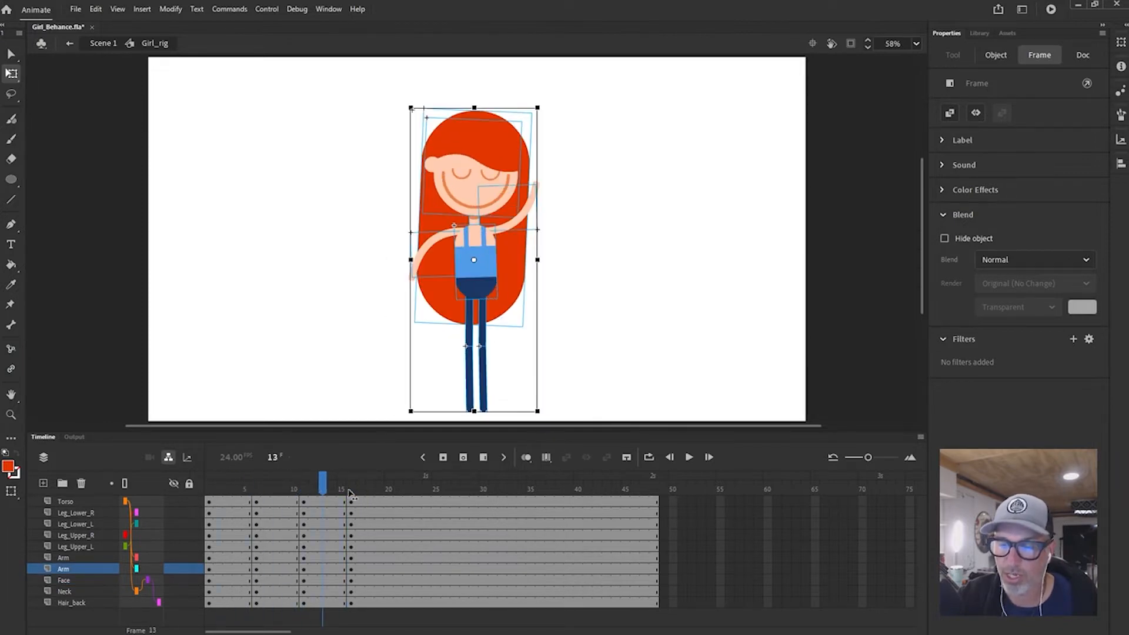
pyautogui.press(',')
pyautogui.press(',')
pyautogui.press(',')
pyautogui.press(',')
pyautogui.press(',')
pyautogui.press(',')
pyautogui.press(',')
pyautogui.press(',')
pyautogui.press(',')
pyautogui.press(',')
pyautogui.press(',')
pyautogui.press(',')
pyautogui.press(',')
pyautogui.press(',')
pyautogui.press('Return')
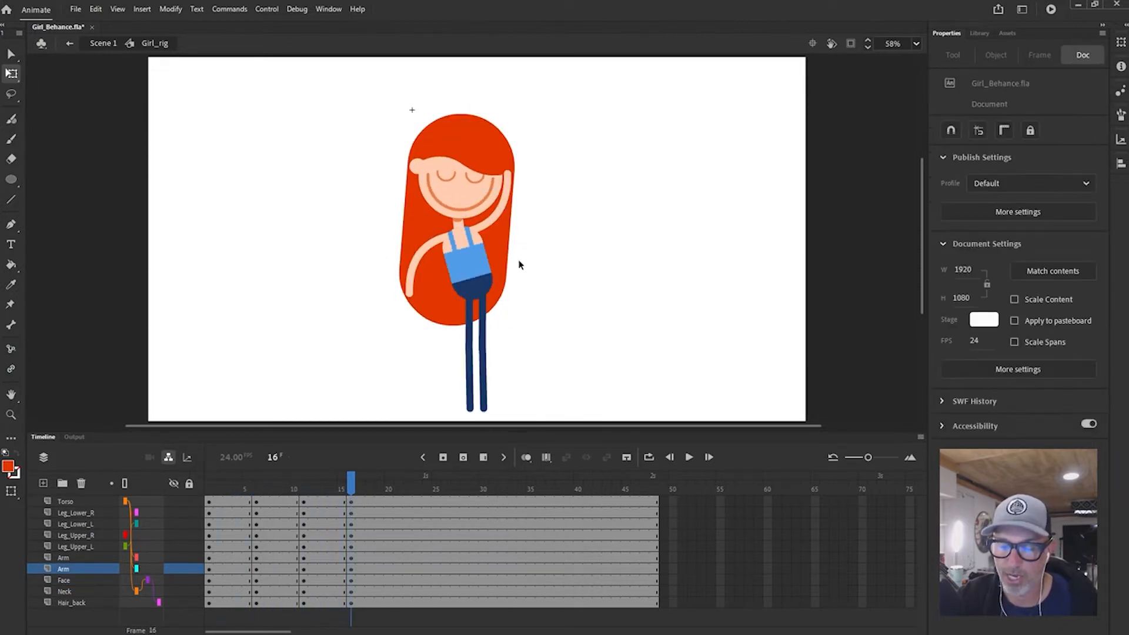
# - Raise the right leg with a bent knee at frame 16, rotating Leg_Upper_R counterclockwise outward and Leg_Lower_R clockwise
pyautogui.click(486, 318)
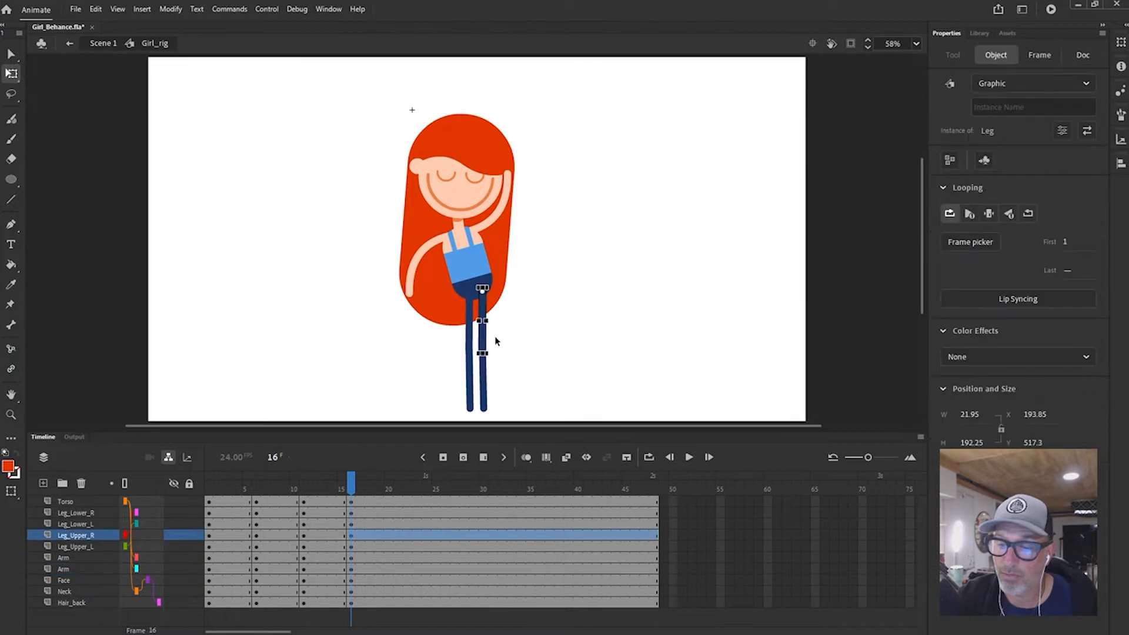
pyautogui.moveTo(493, 356)
pyautogui.mouseDown()
pyautogui.moveTo(538, 397)
pyautogui.moveTo(572, 376)
pyautogui.moveTo(508, 397)
pyautogui.mouseUp()
pyautogui.click(517, 326)
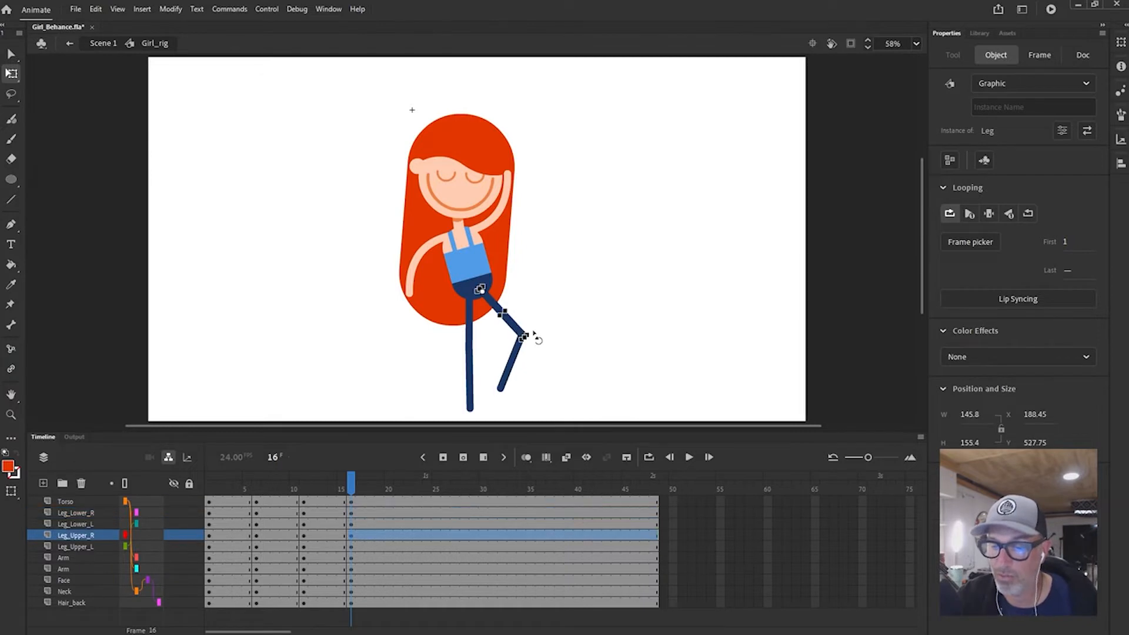
pyautogui.moveTo(534, 334); pyautogui.dragTo(538, 328)
# - Bend the standing left leg slightly at frame 16 by rotating Leg_Upper_L counterclockwise and Leg_Lower_L clockwise
pyautogui.click(470, 332)
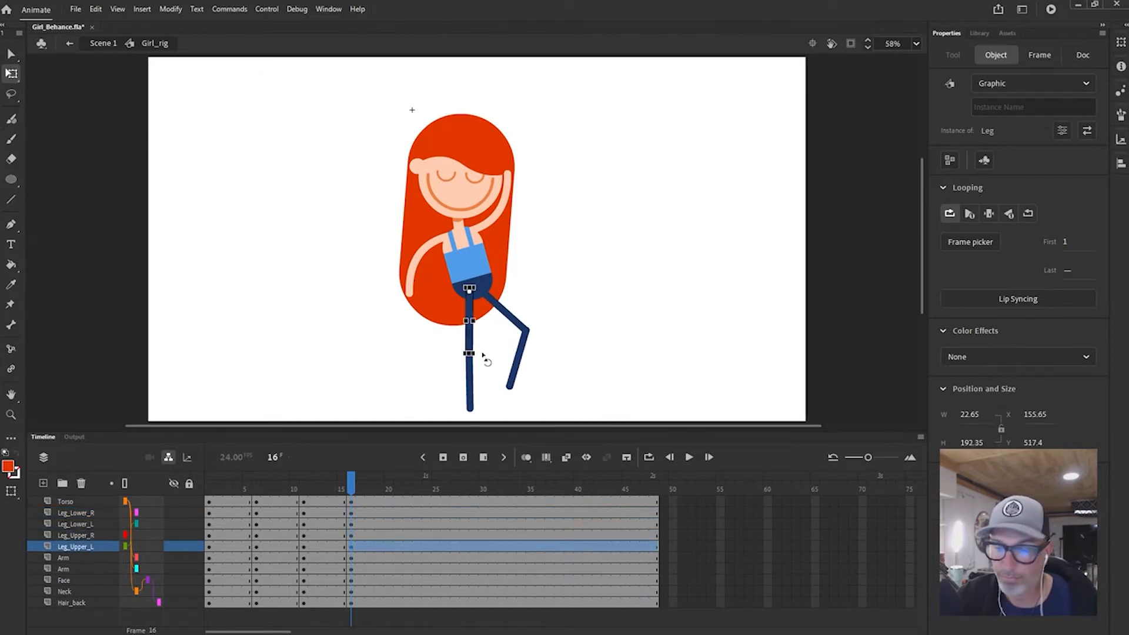
pyautogui.moveTo(479, 355); pyautogui.dragTo(488, 355)
pyautogui.click(479, 381)
pyautogui.moveTo(493, 411)
pyautogui.mouseDown()
pyautogui.moveTo(484, 412)
pyautogui.moveTo(498, 416)
pyautogui.mouseUp()
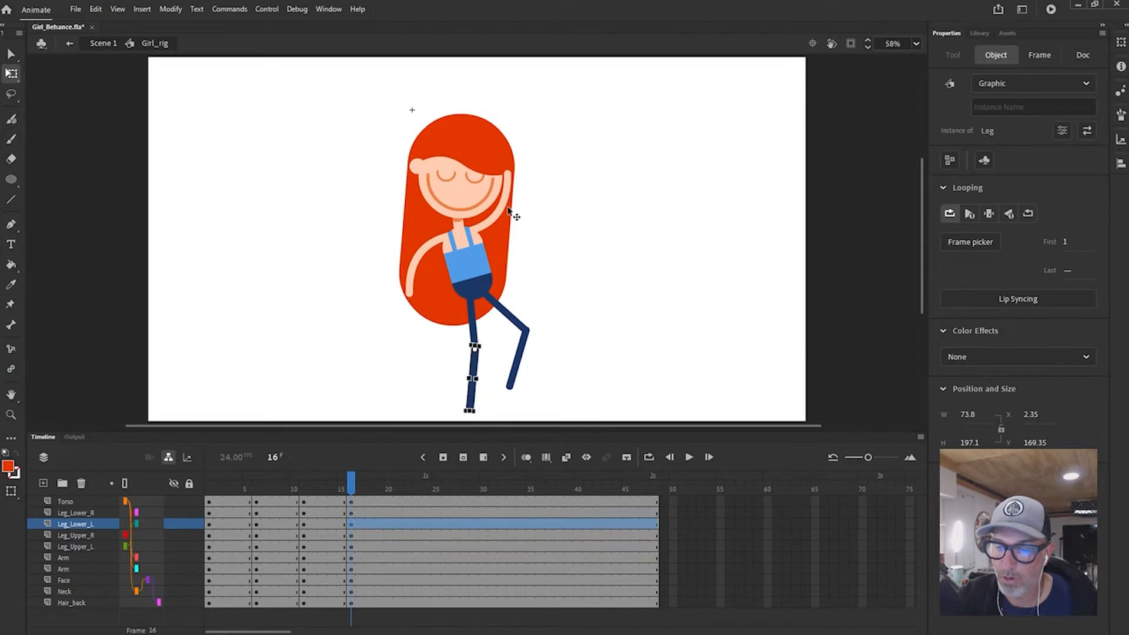
# - Play and scrub the timeline past frame 16 to review the dance poses
pyautogui.click(506, 207)
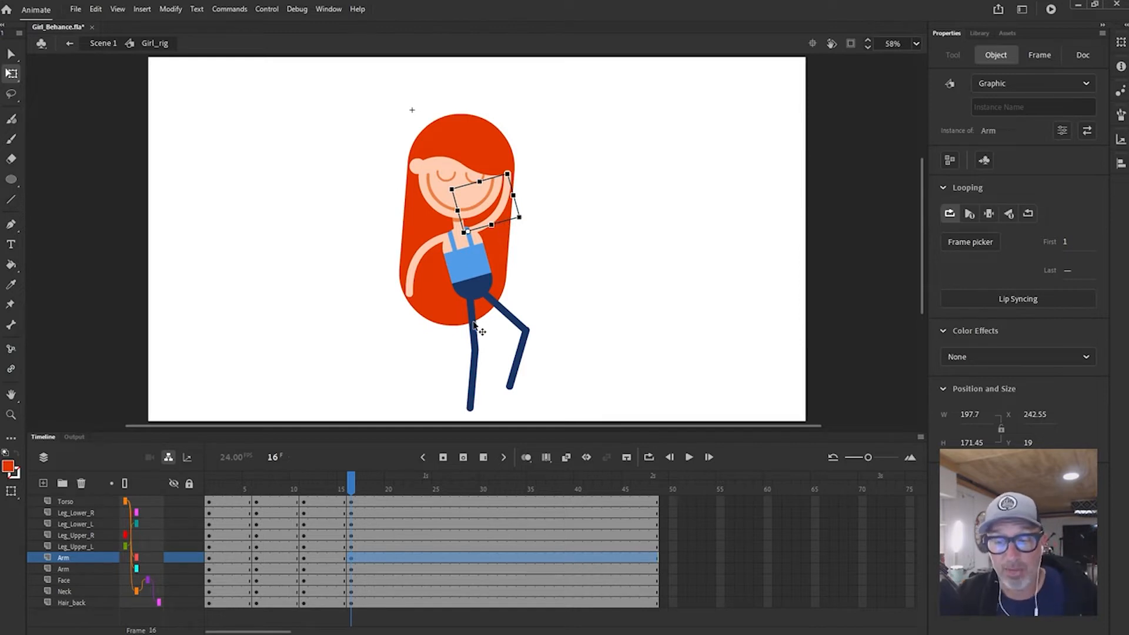
pyautogui.click(355, 493)
pyautogui.press('Return')
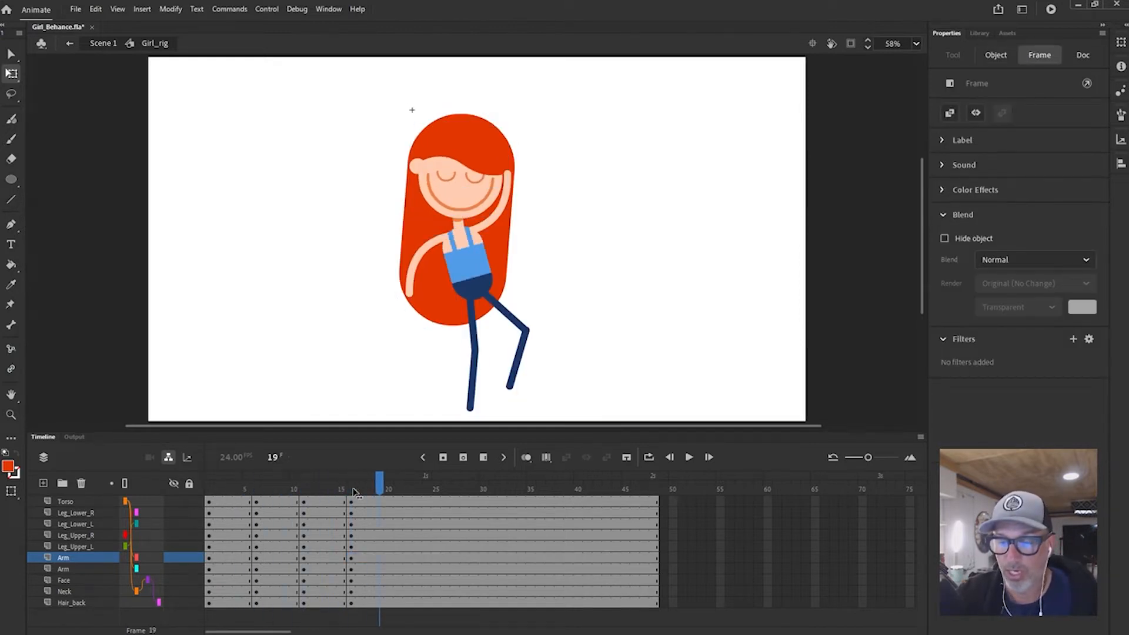
pyautogui.click(397, 492)
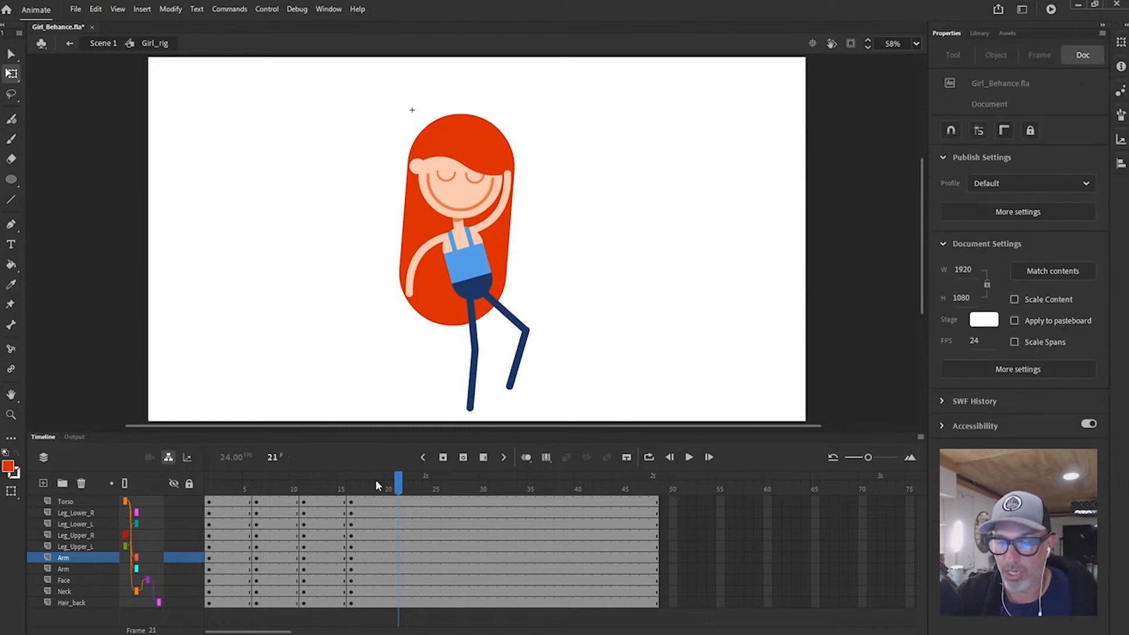
pyautogui.moveTo(400, 488)
pyautogui.mouseDown()
pyautogui.moveTo(210, 488)
pyautogui.moveTo(403, 488)
pyautogui.mouseUp()
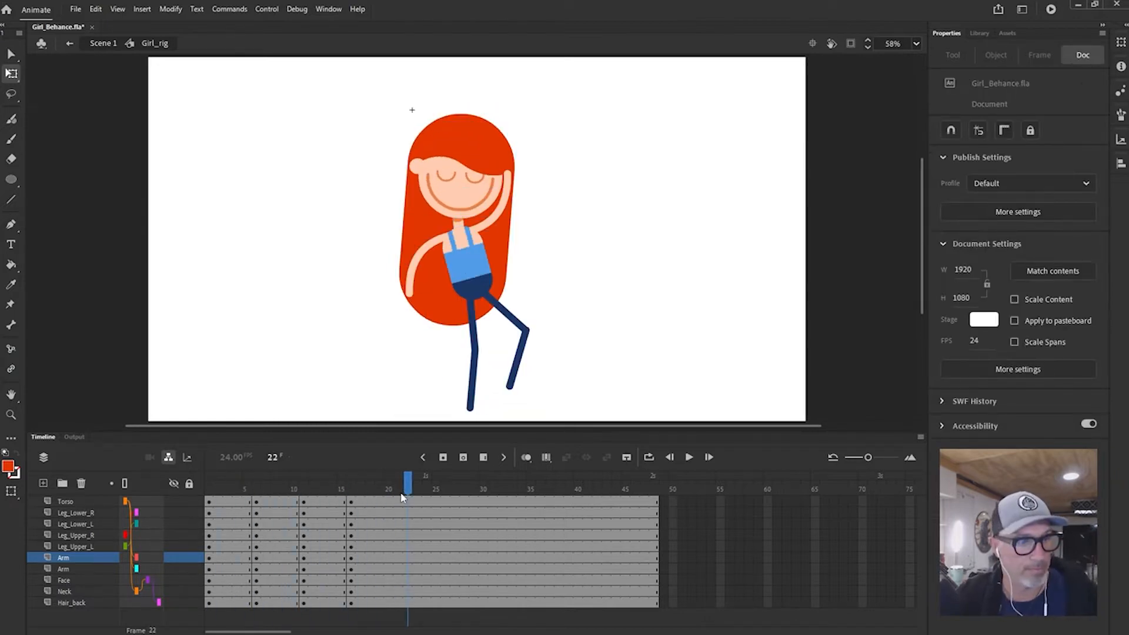
# - Go to the last frame, 48, and step back to around frame 20 to examine the timeline's remaining length
pyautogui.click(656, 489)
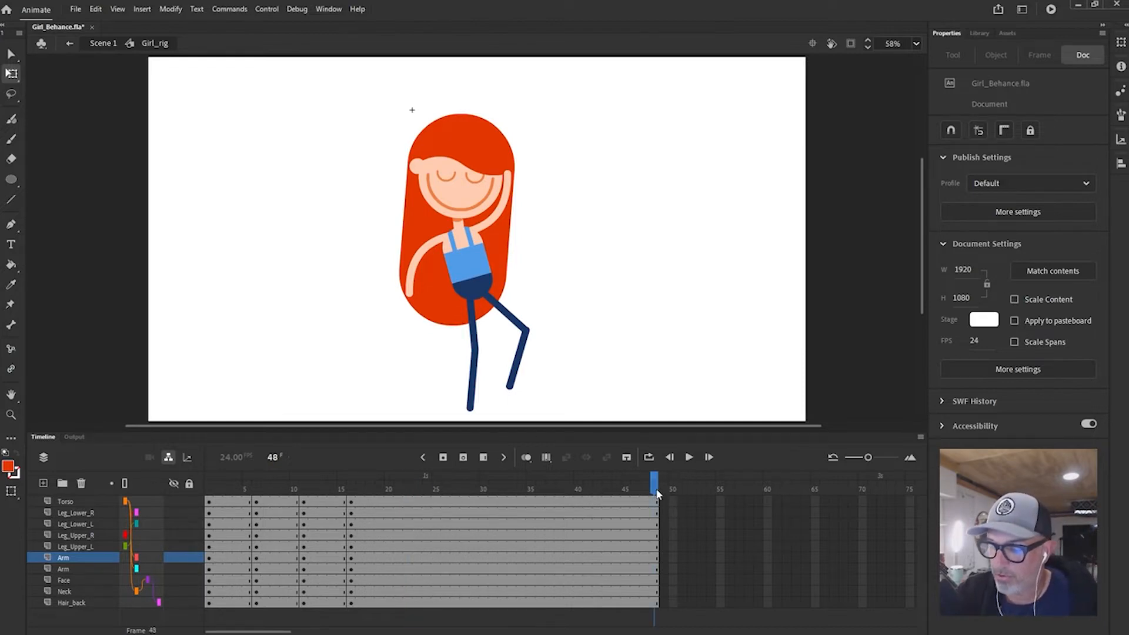
pyautogui.press(',')
pyautogui.press(',')
pyautogui.press(',')
pyautogui.press(',')
pyautogui.press(',')
pyautogui.press(',')
pyautogui.press(',')
pyautogui.press(',')
pyautogui.press(',')
pyautogui.press(',')
pyautogui.press(',')
pyautogui.press(',')
pyautogui.press('.')
pyautogui.press('.')
pyautogui.press('.')
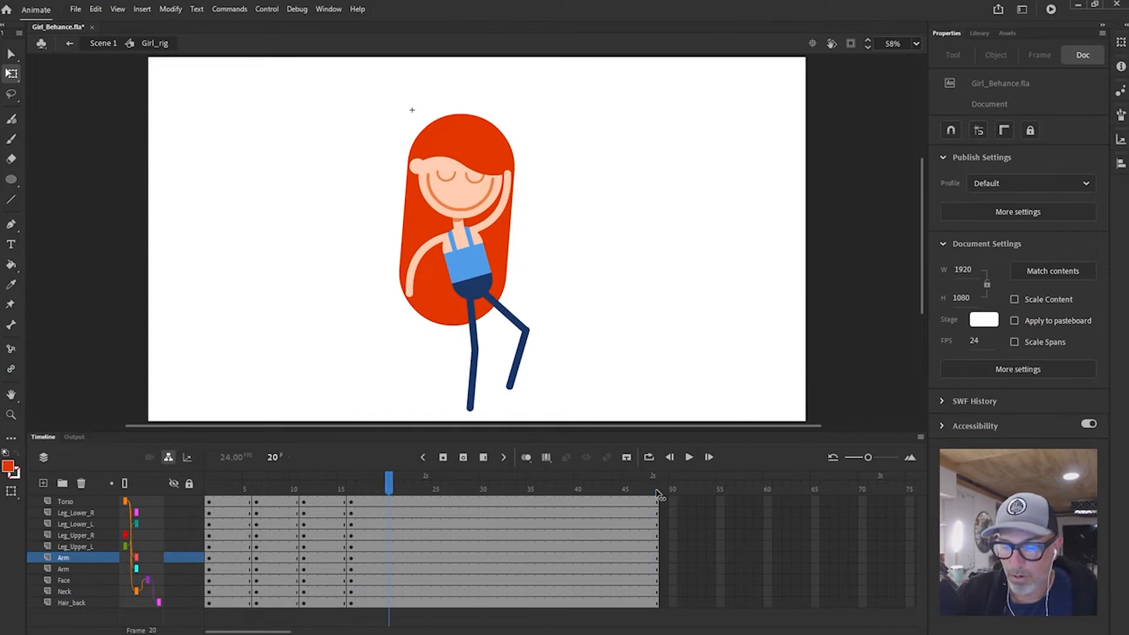
# - Insert a keyframe at frame 24 on all layers of the rig
pyautogui.moveTo(389, 490); pyautogui.dragTo(436, 594)
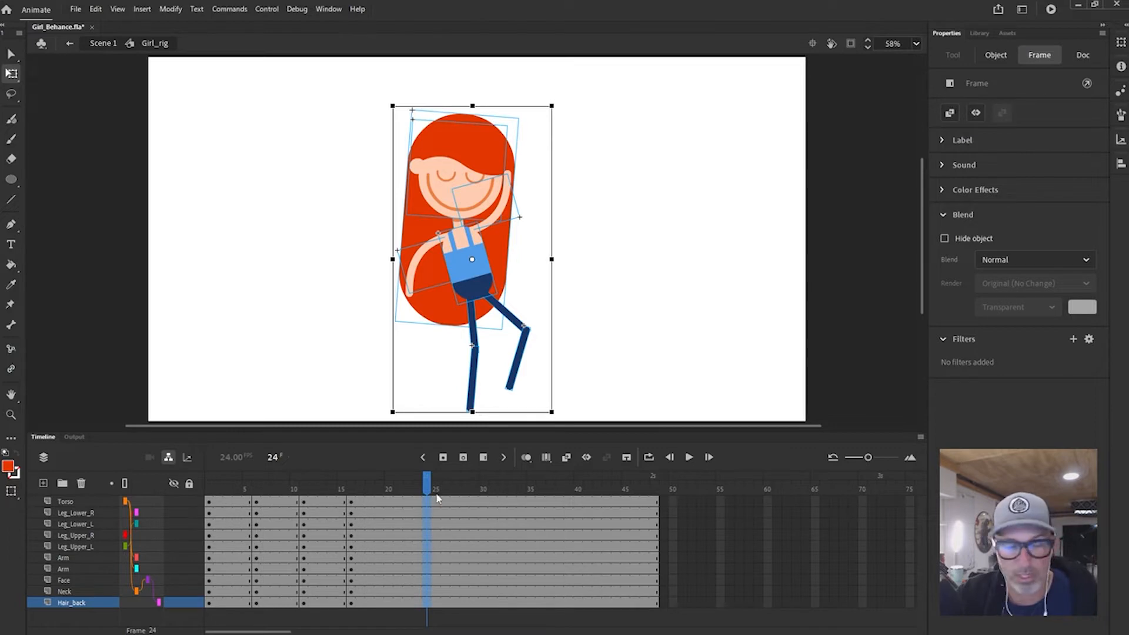
pyautogui.press('F8')
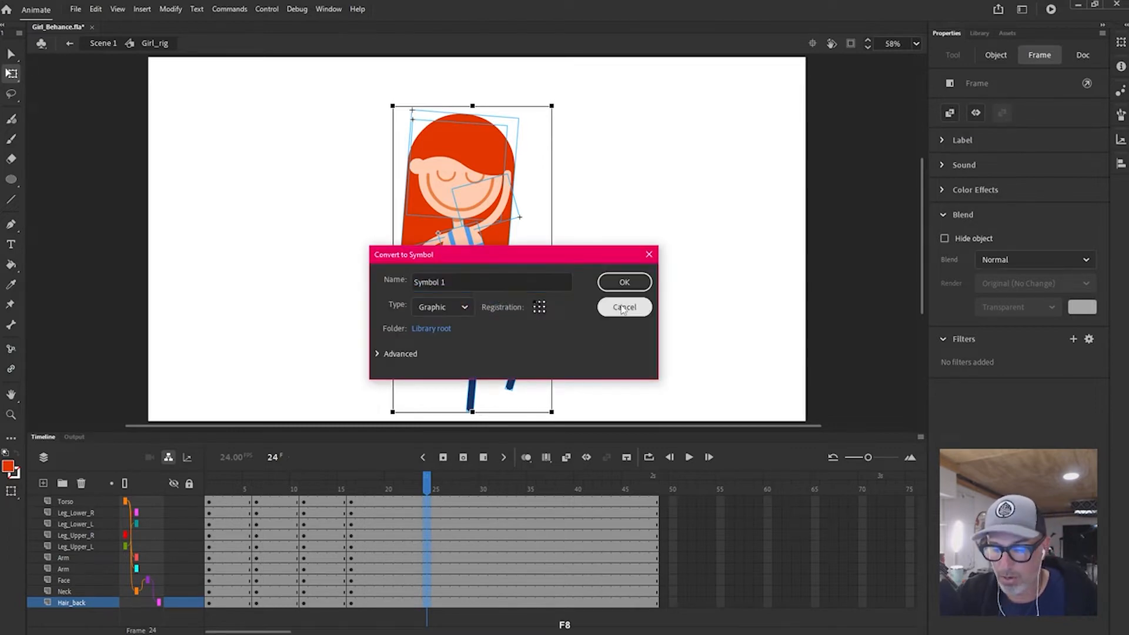
pyautogui.click(618, 310)
pyautogui.press('F6')
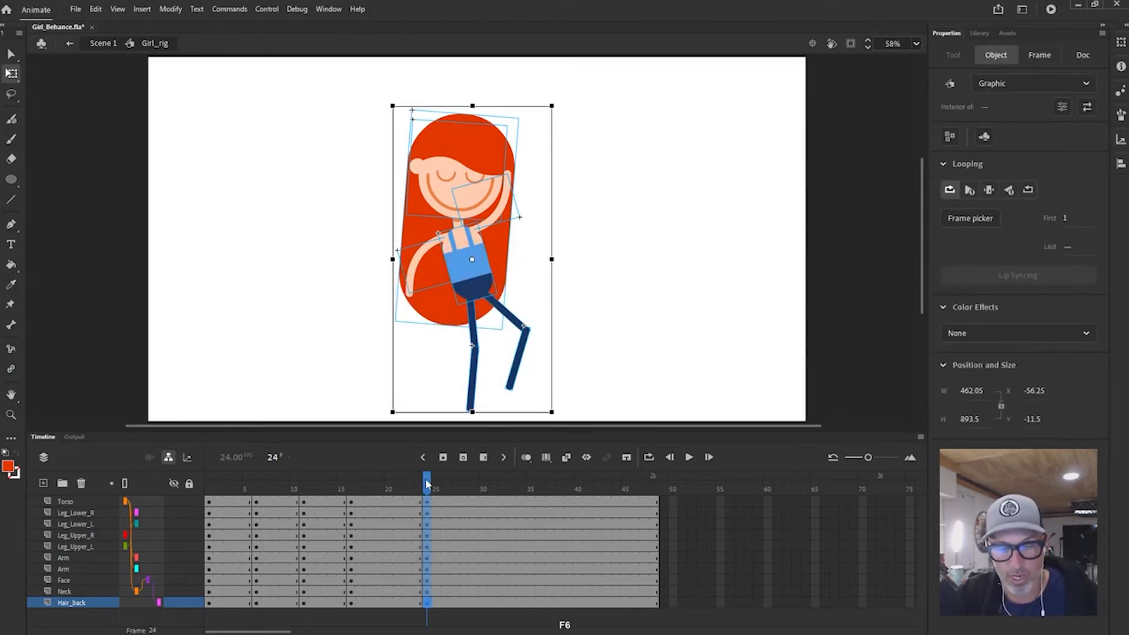
# - Respace the poses on all layers by moving the frame 16 keyframes to frame 18 and the frame 11 keyframes to frame 12
pyautogui.moveTo(427, 483); pyautogui.dragTo(351, 609)
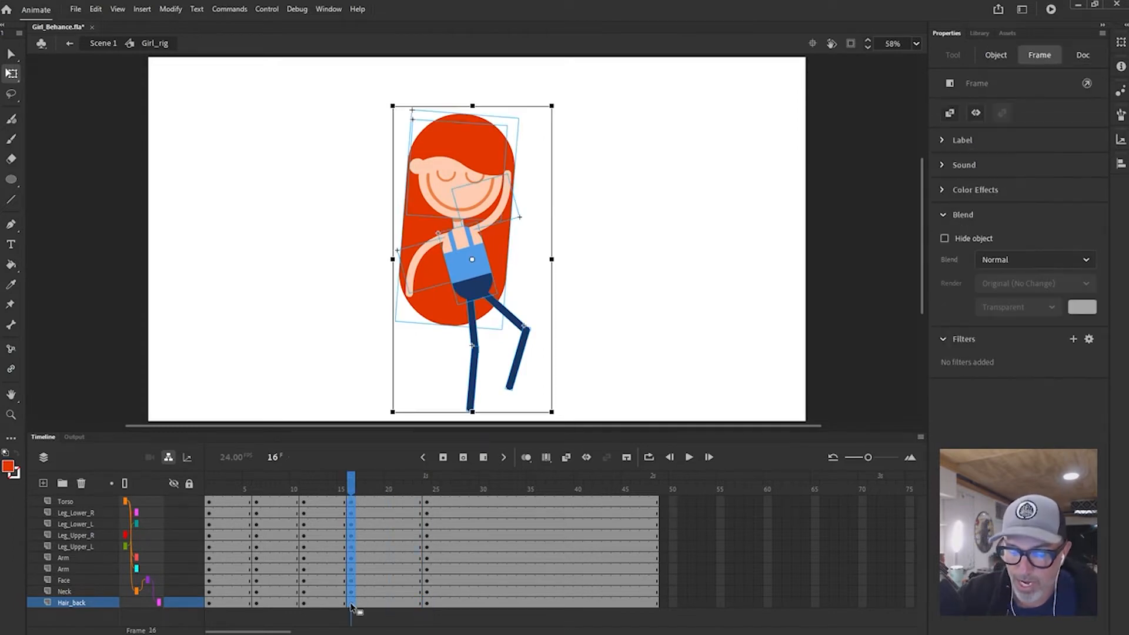
pyautogui.moveTo(353, 538); pyautogui.dragTo(371, 538)
pyautogui.moveTo(303, 505); pyautogui.dragTo(313, 604)
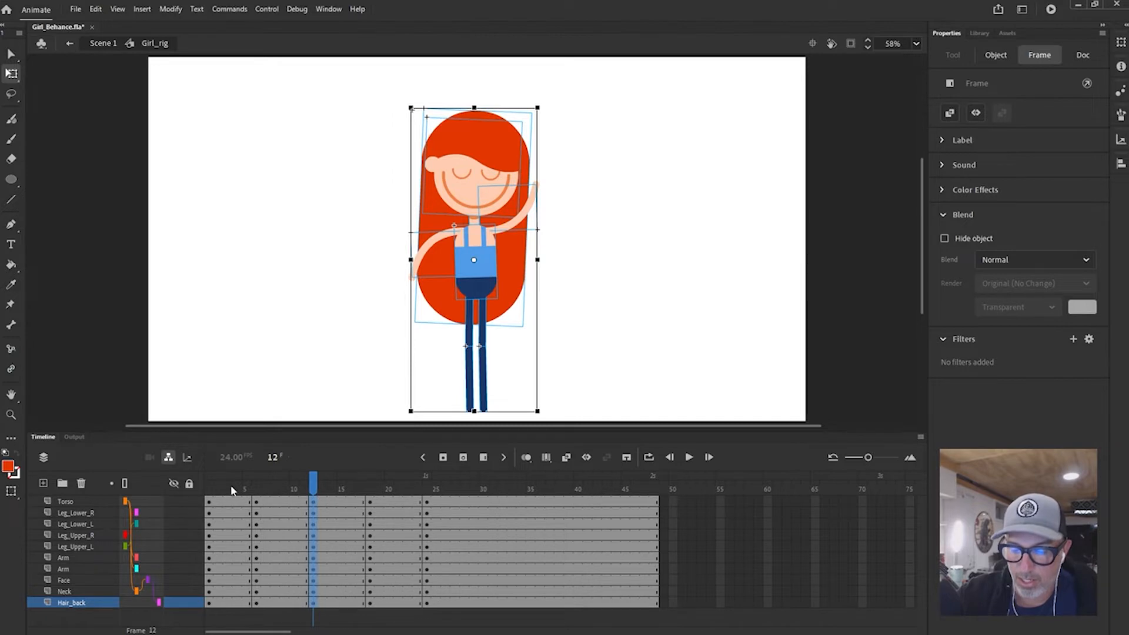
pyautogui.moveTo(233, 490); pyautogui.dragTo(427, 502)
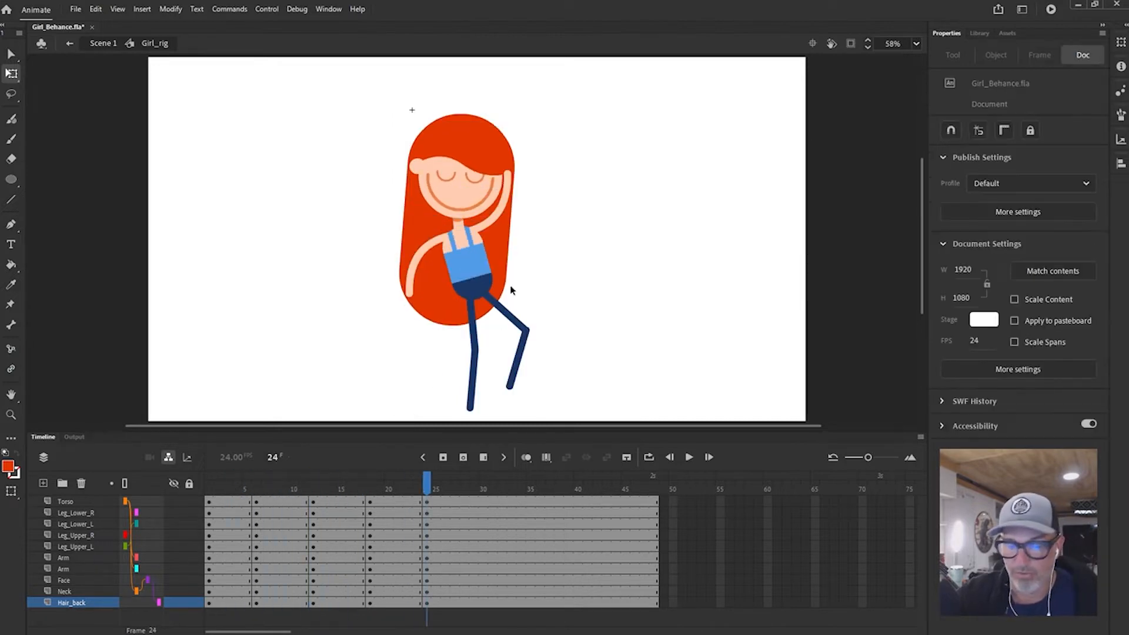
# - Copy the upright pose keyframes of all layers from frame 12 onto frame 24, replacing the pose there
pyautogui.click(479, 271)
pyautogui.moveTo(492, 227); pyautogui.dragTo(487, 221)
pyautogui.click(427, 487)
pyautogui.hotkey('alt', ',')
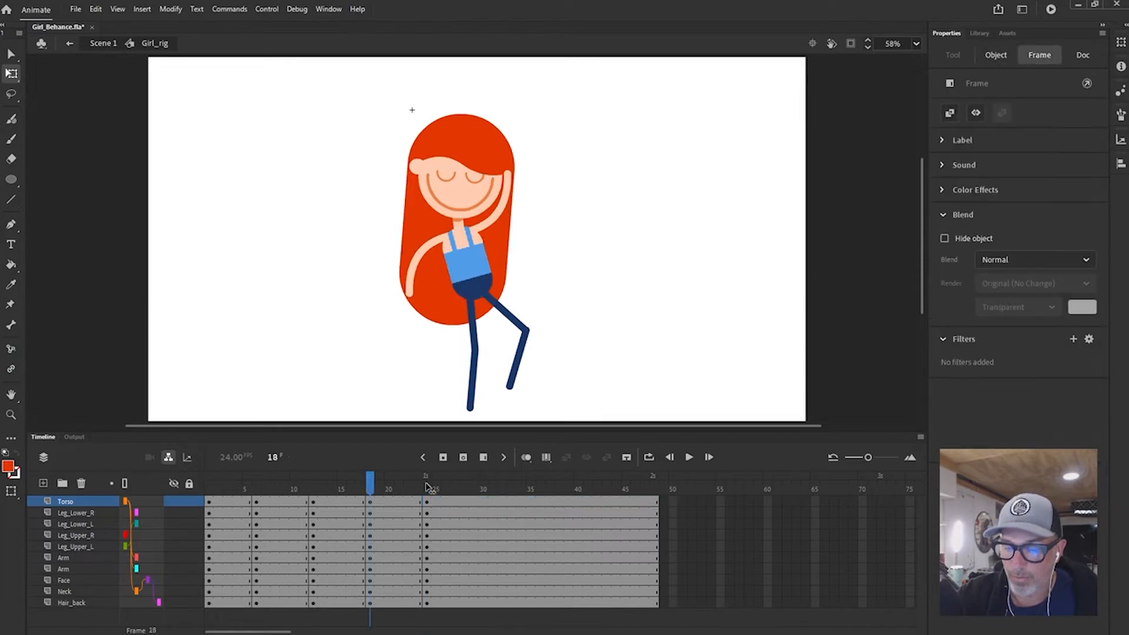
pyautogui.hotkey('alt', ',')
pyautogui.click(315, 507)
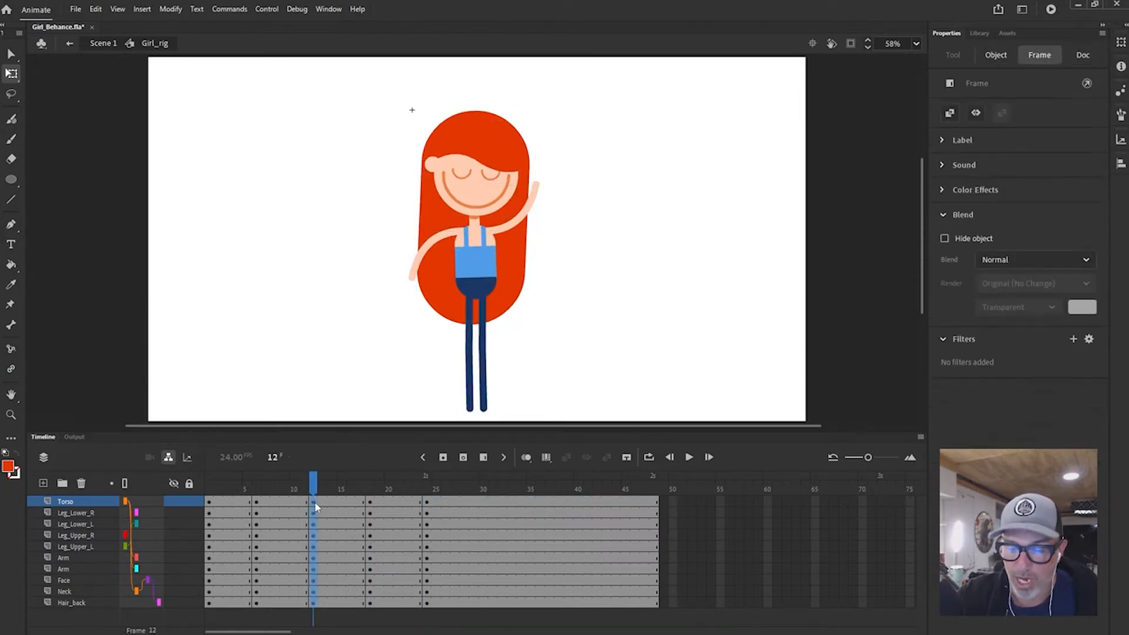
pyautogui.moveTo(316, 506); pyautogui.dragTo(318, 603)
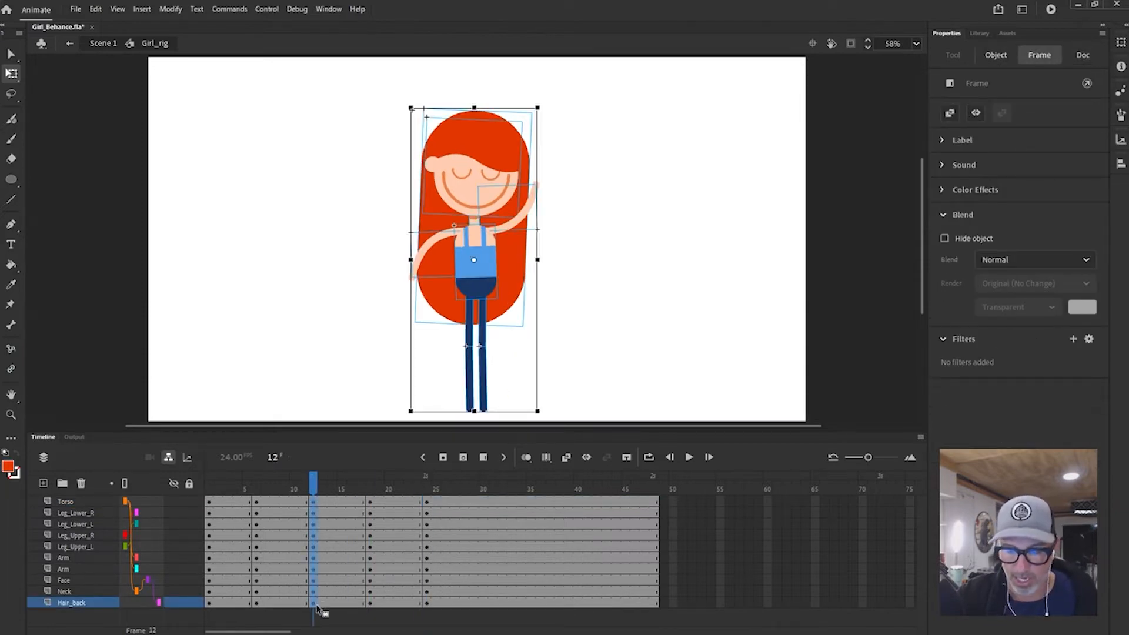
pyautogui.moveTo(313, 593); pyautogui.dragTo(428, 590)
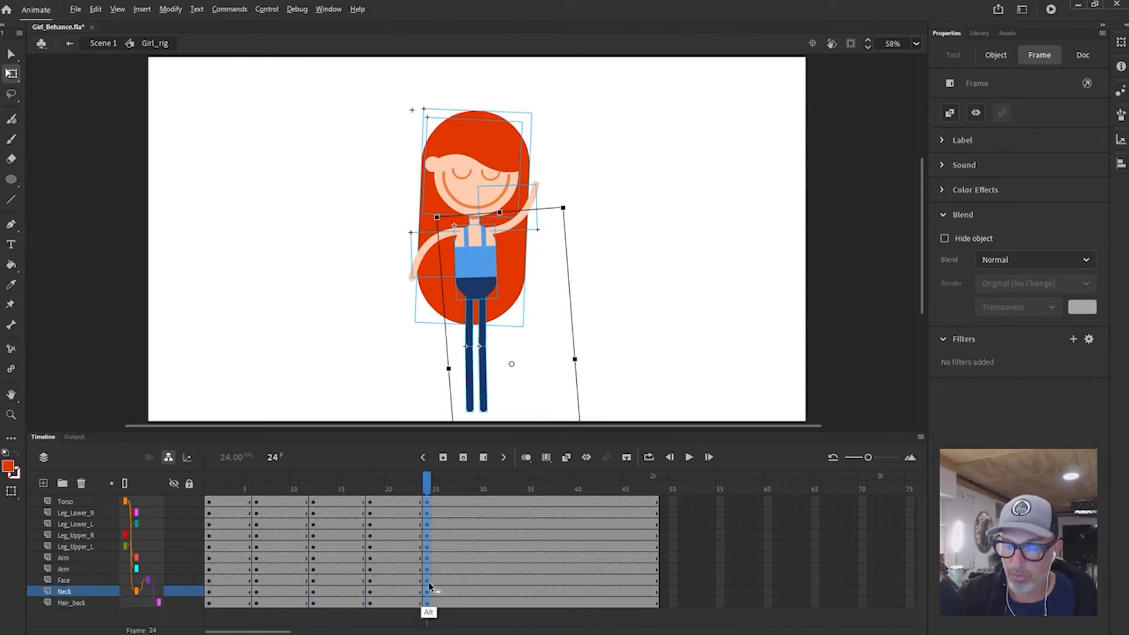
pyautogui.moveTo(428, 484); pyautogui.dragTo(360, 485)
pyautogui.click(430, 488)
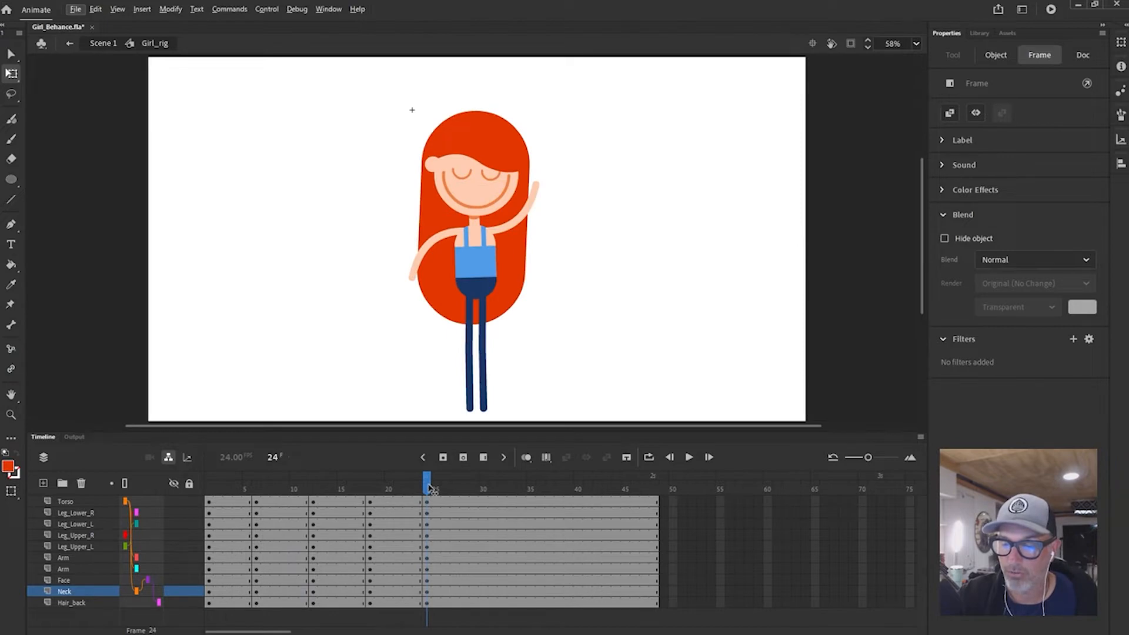
# - Examine the Torso span before the second keyframe and the tween controls available in the timeline customization options
pyautogui.moveTo(430, 487); pyautogui.dragTo(221, 501)
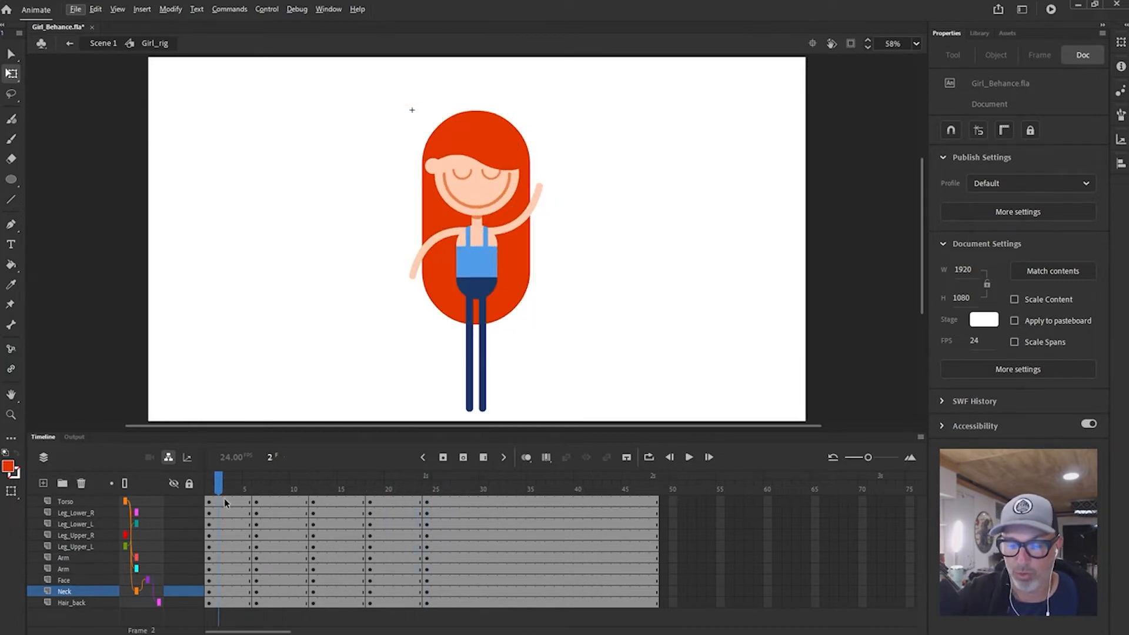
pyautogui.click(224, 500)
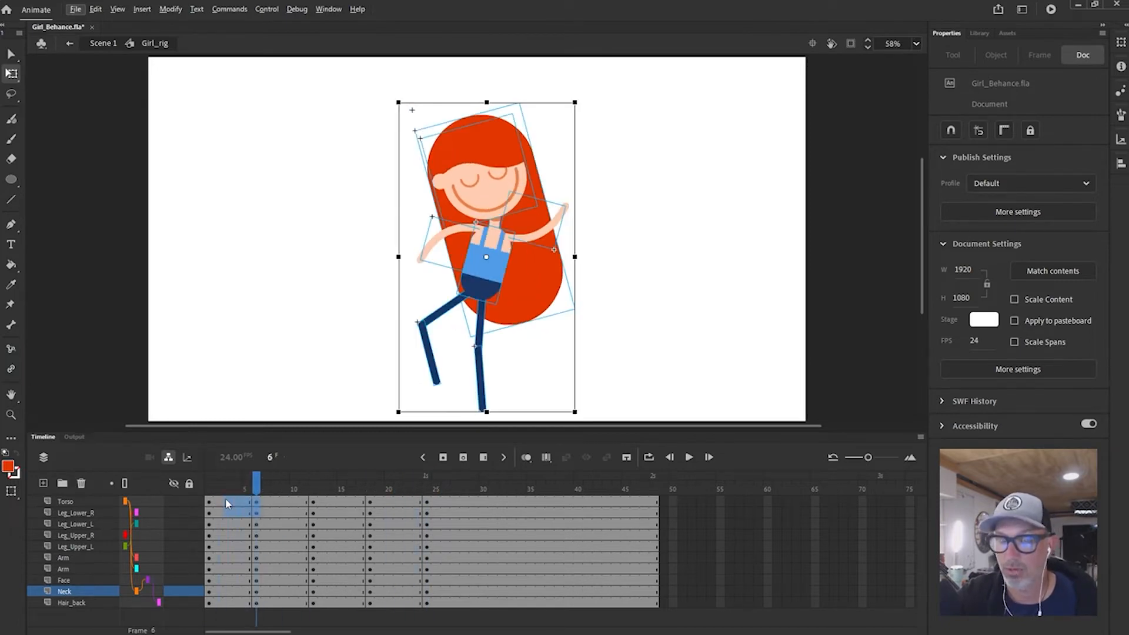
pyautogui.click(234, 510)
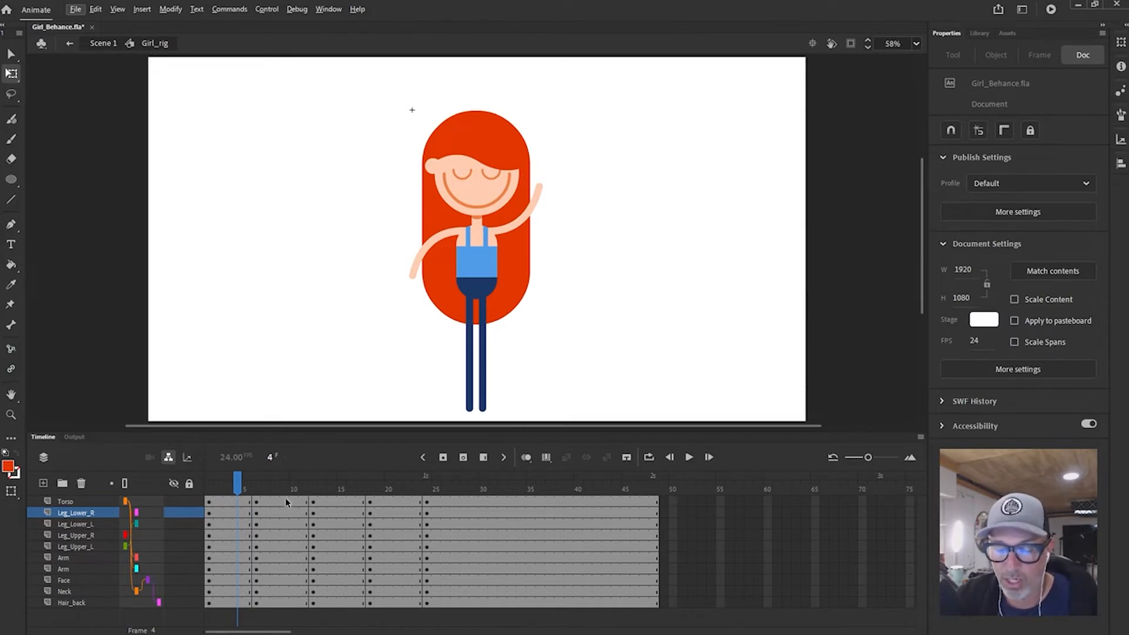
pyautogui.click(233, 500)
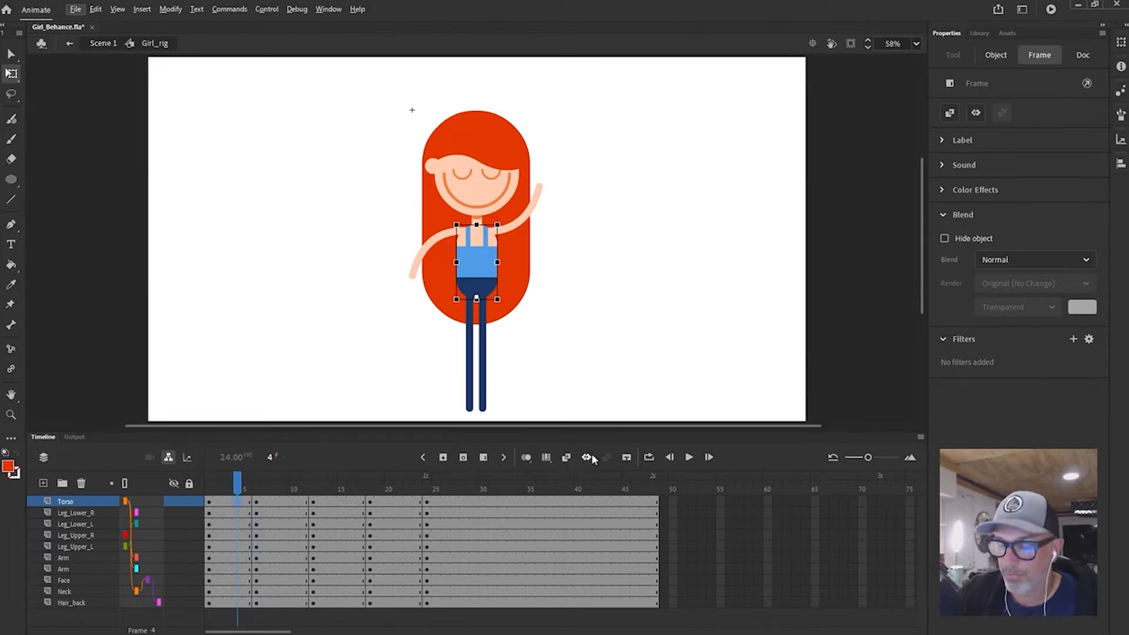
pyautogui.click(920, 436)
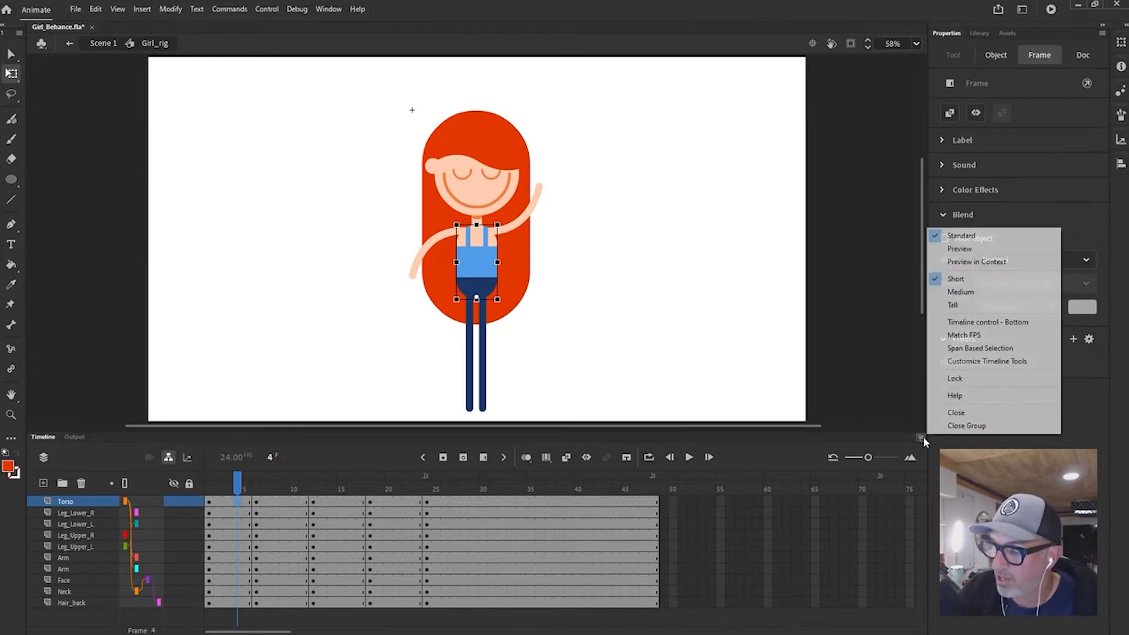
pyautogui.click(1009, 361)
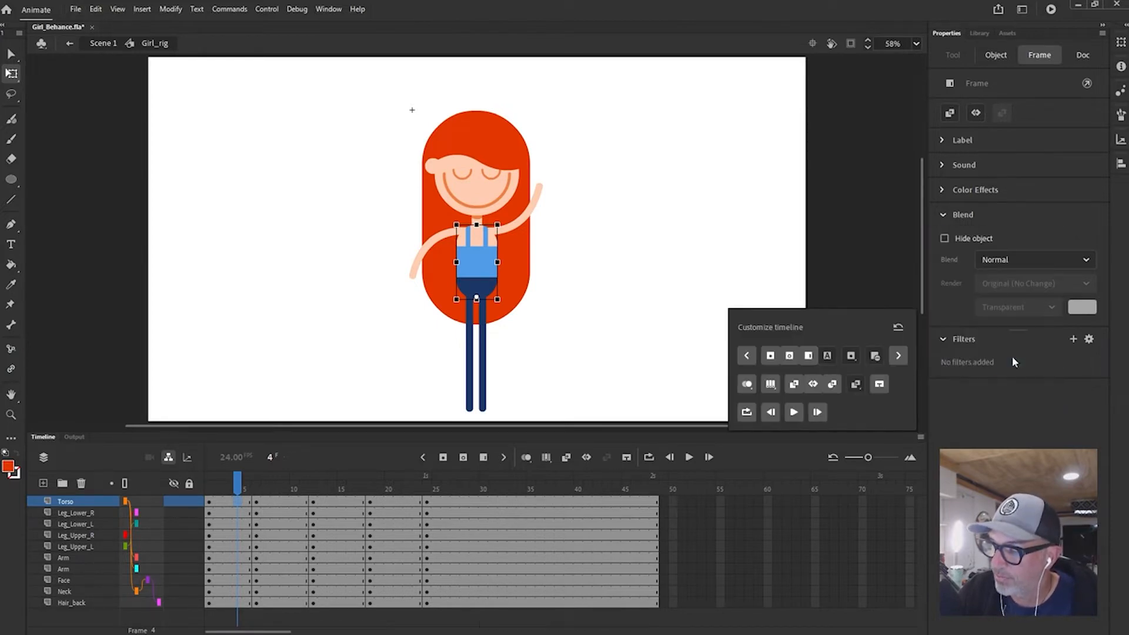
pyautogui.click(670, 377)
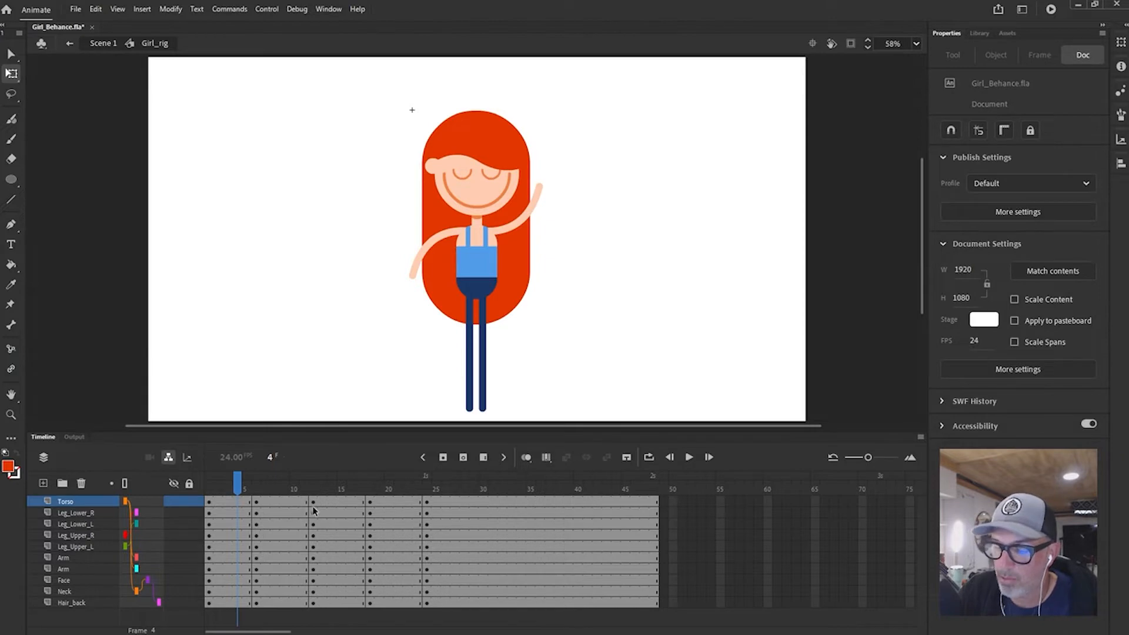
# - Try a classic tween on the Torso layer between frames 1 and 6 and scrub through it
pyautogui.click(241, 504)
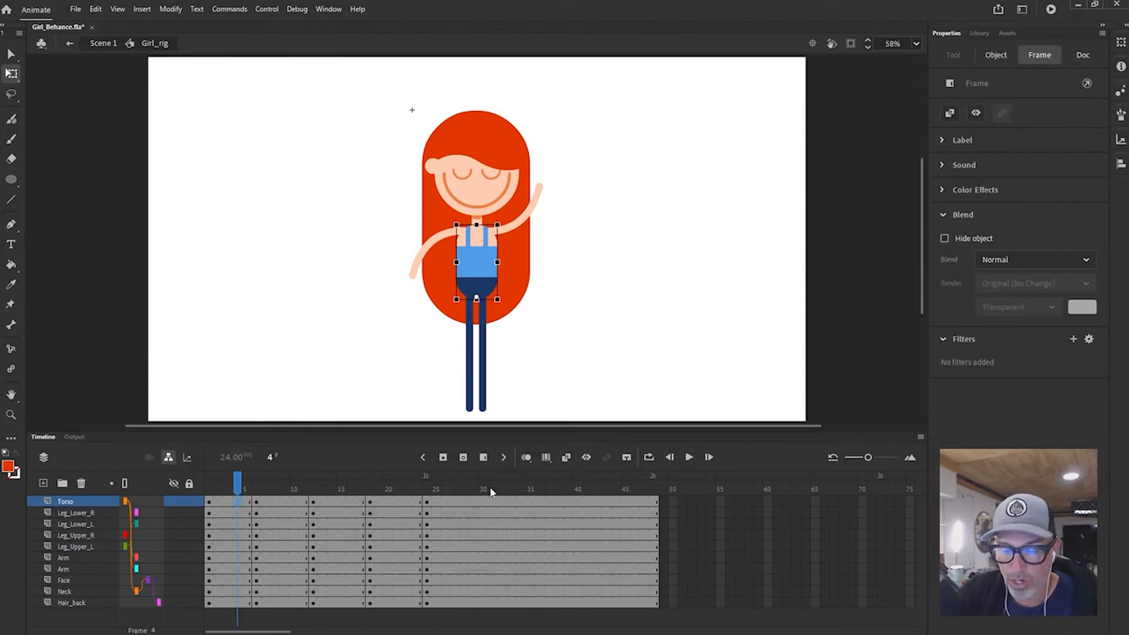
pyautogui.click(566, 458)
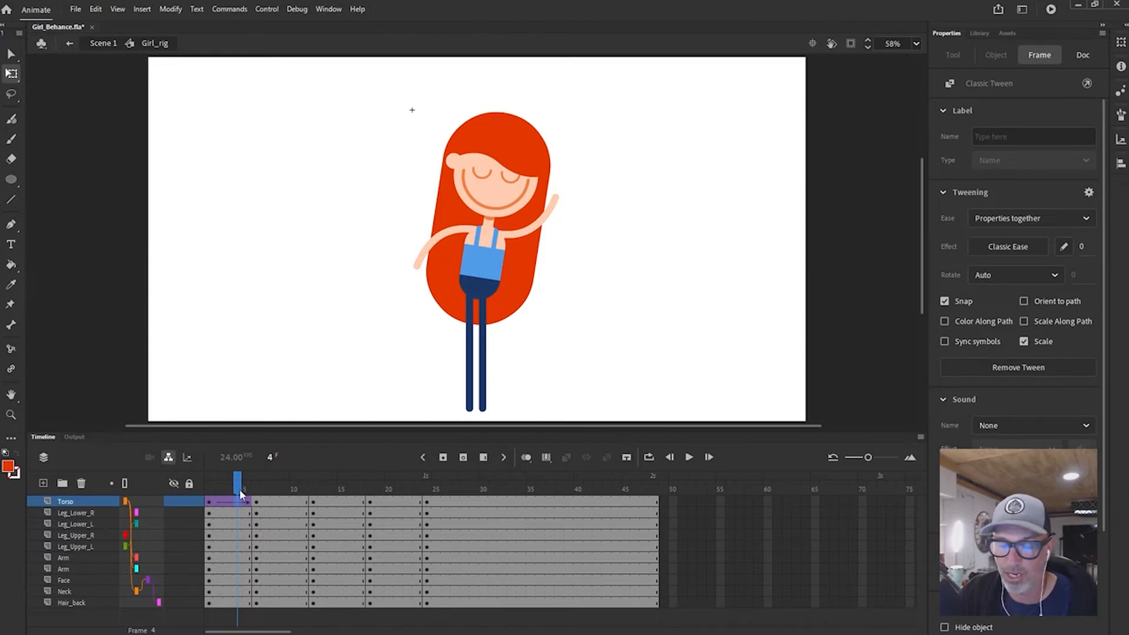
pyautogui.moveTo(239, 487); pyautogui.dragTo(200, 494)
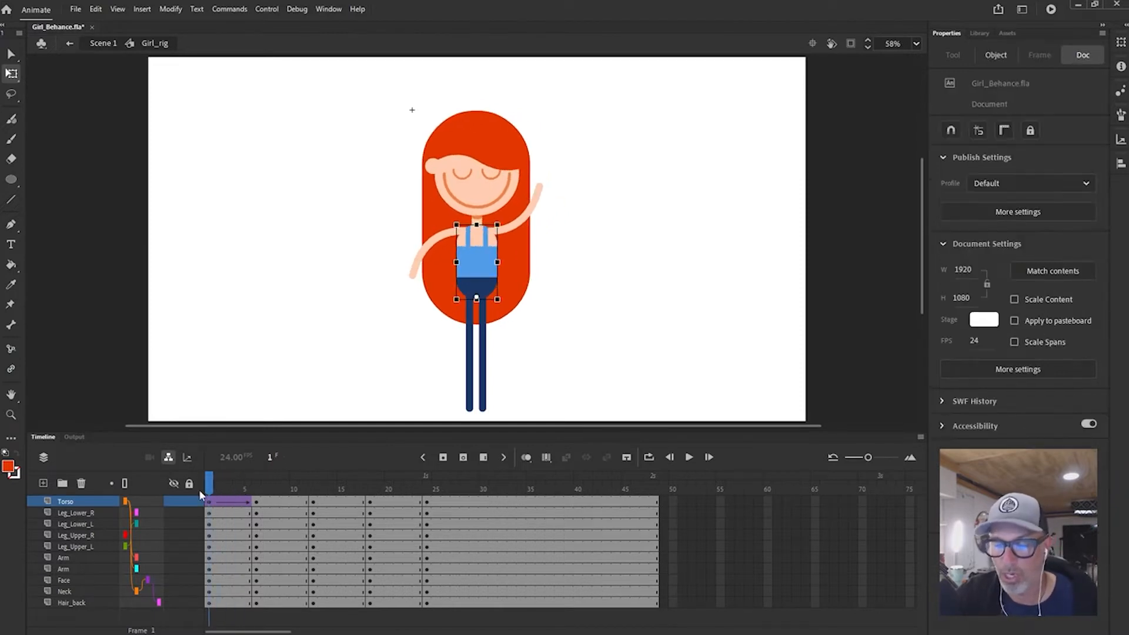
pyautogui.click(237, 500)
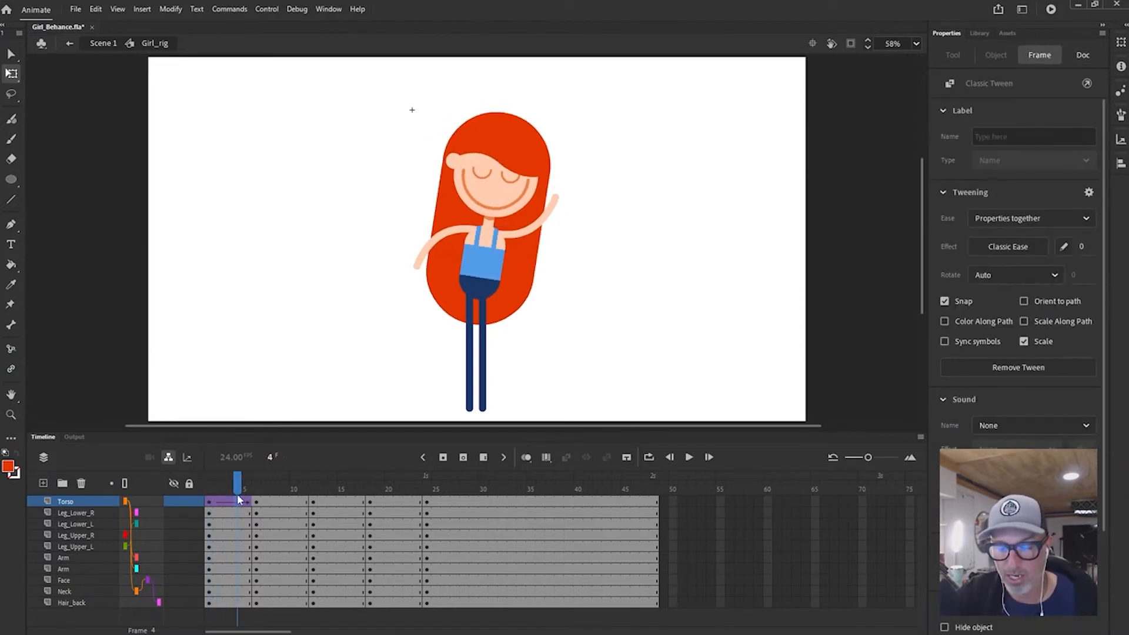
pyautogui.moveTo(235, 491); pyautogui.dragTo(207, 490)
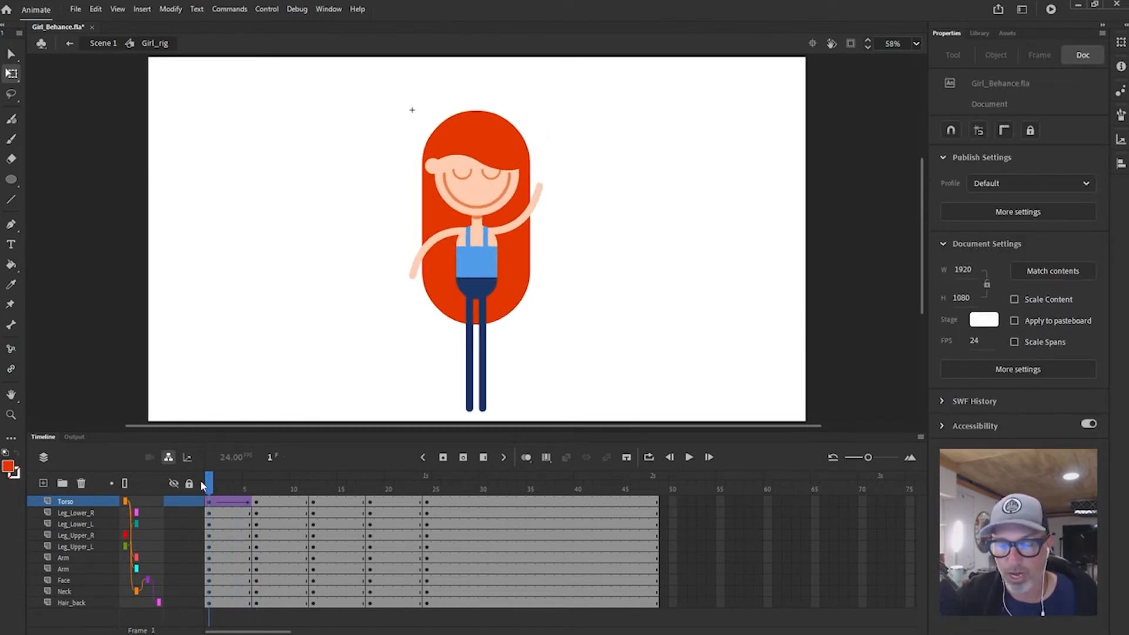
# - Undo the frame selections on the leg layers and the classic tween on the Torso layer
pyautogui.click(229, 502)
pyautogui.click(237, 512)
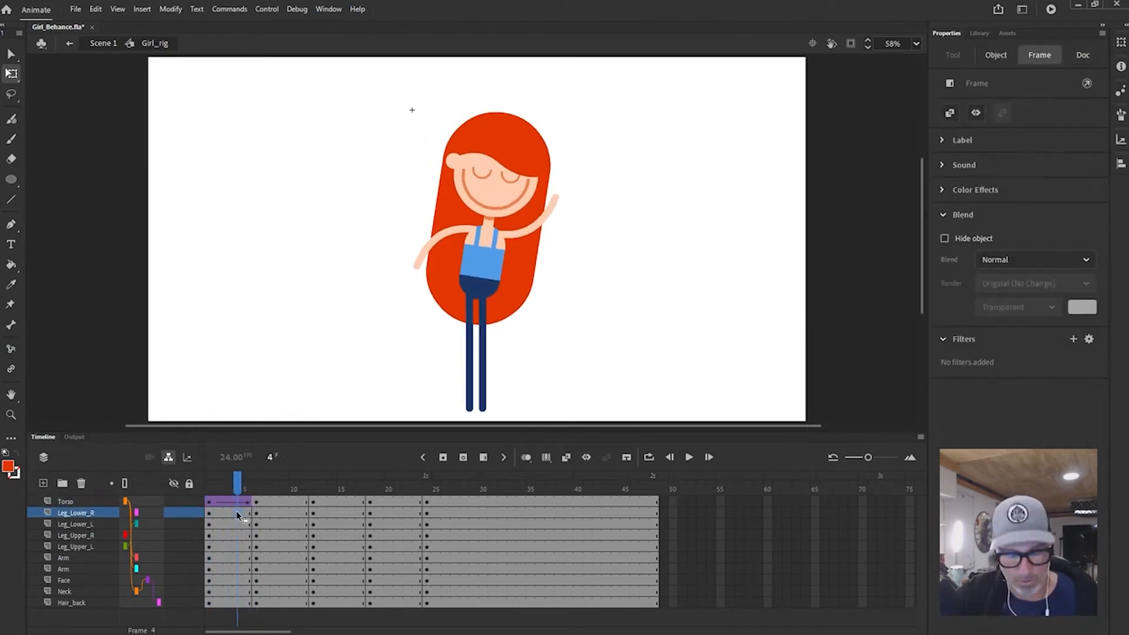
pyautogui.click(237, 524)
pyautogui.click(237, 536)
pyautogui.click(238, 547)
pyautogui.hotkey('ctrl', 'z')
pyautogui.hotkey('ctrl', 'z')
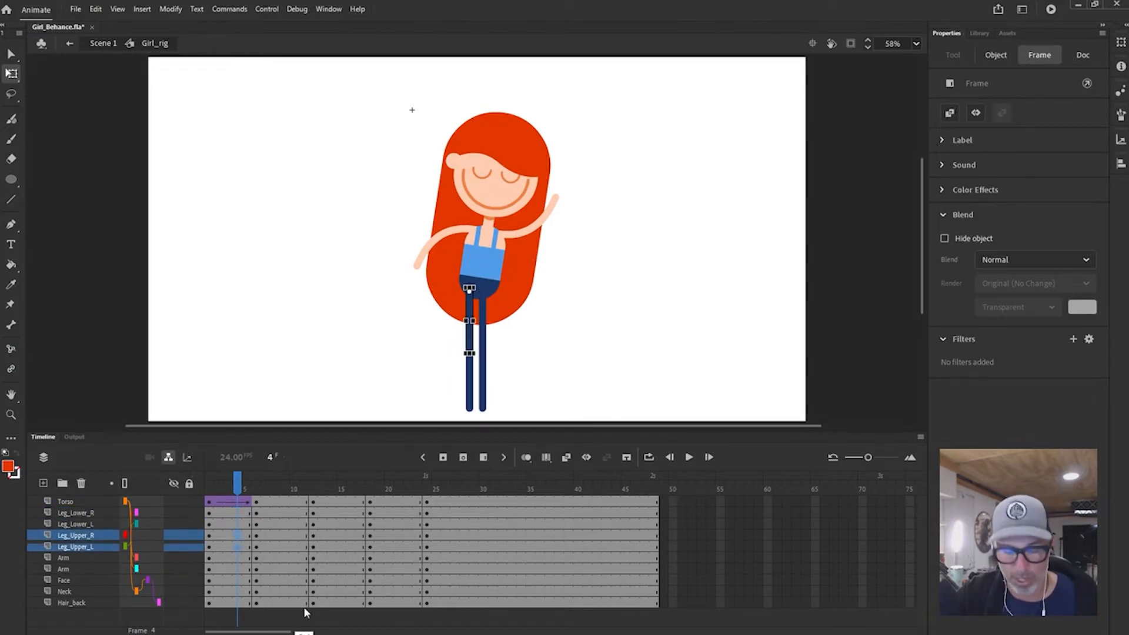
pyautogui.hotkey('ctrl', 'z')
pyautogui.hotkey('ctrl', 'z')
pyautogui.hotkey('ctrl', 'z')
pyautogui.hotkey('ctrl', 'z')
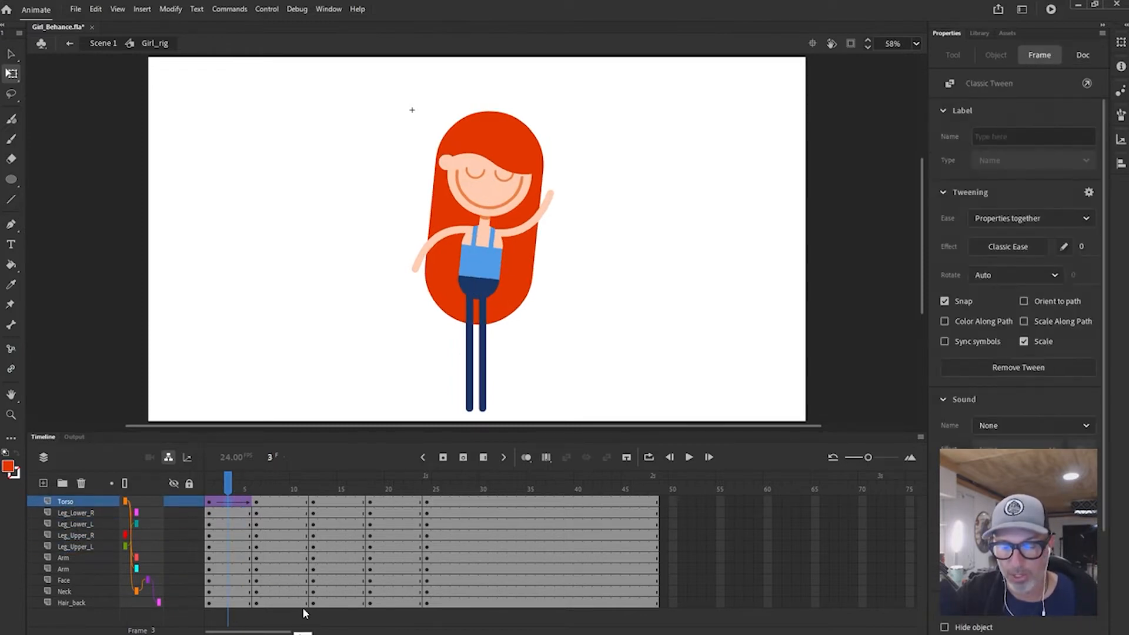
pyautogui.hotkey('ctrl', 'z')
pyautogui.hotkey('ctrl', 'z')
pyautogui.hotkey('ctrl', 'z')
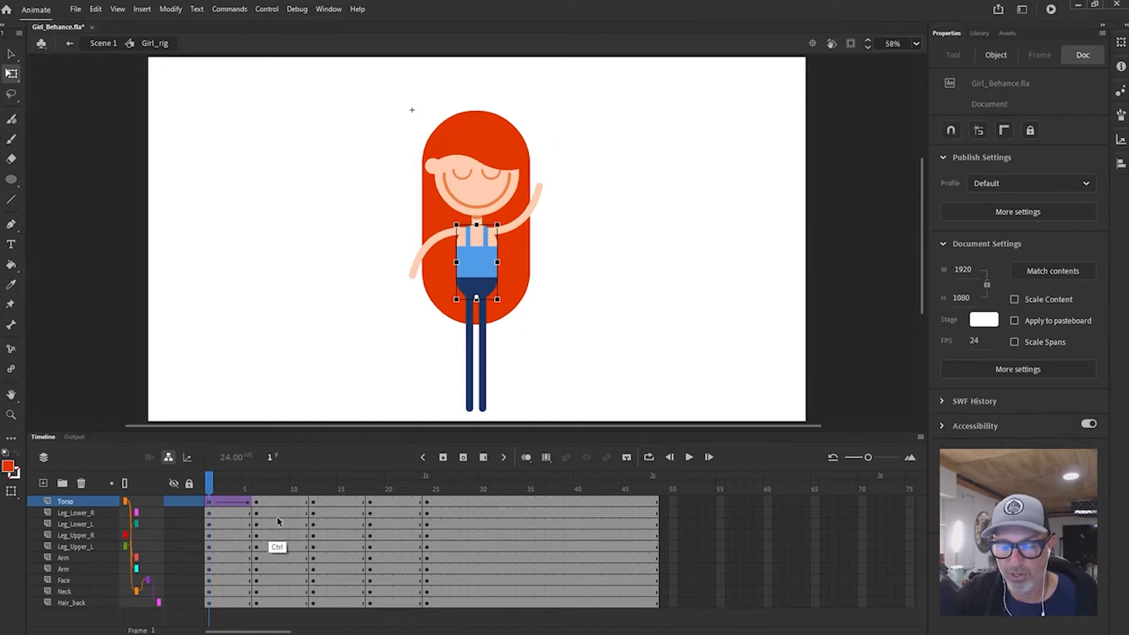
pyautogui.hotkey('ctrl', 'z')
pyautogui.hotkey('ctrl', 'z')
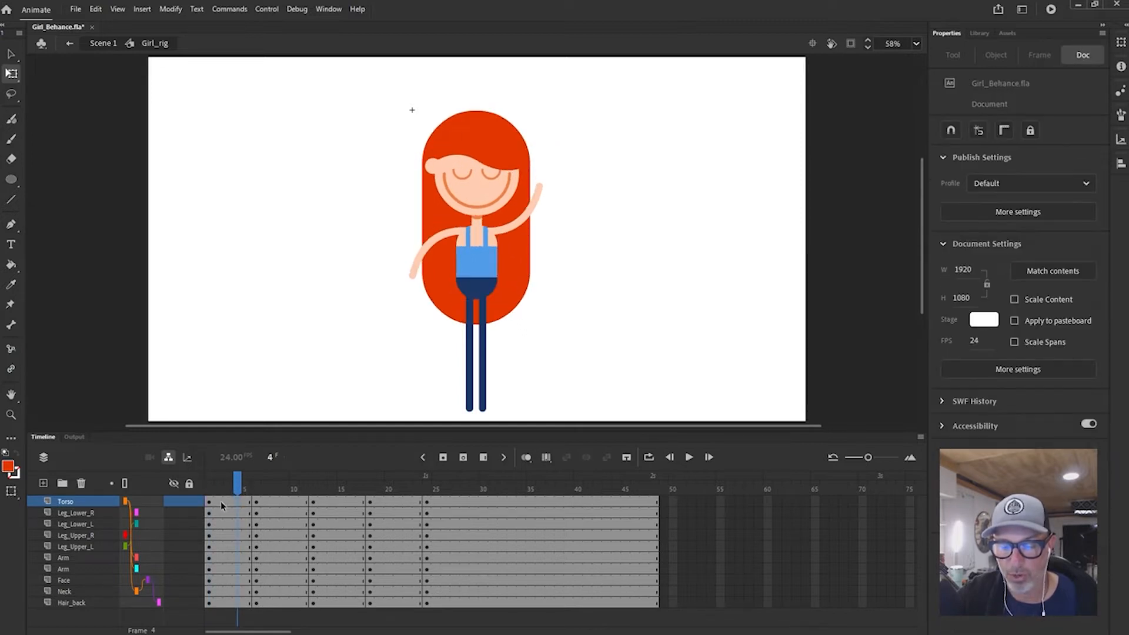
# - Create classic tweens on all layers across all the spans from frame 1 to frame 24
pyautogui.moveTo(222, 505); pyautogui.dragTo(407, 603)
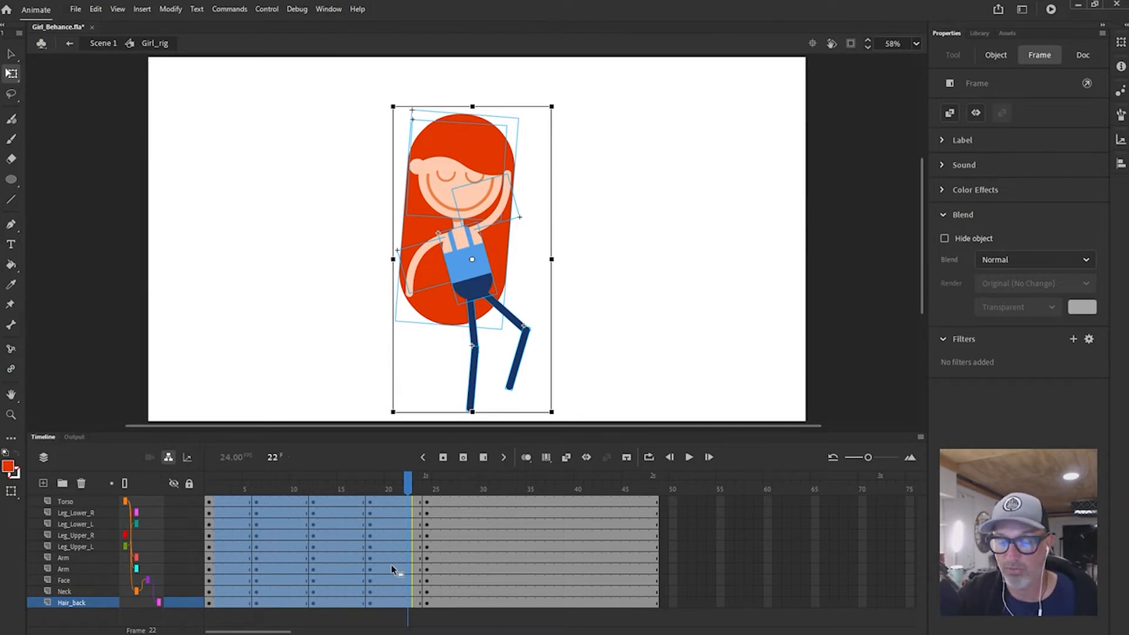
pyautogui.click(568, 457)
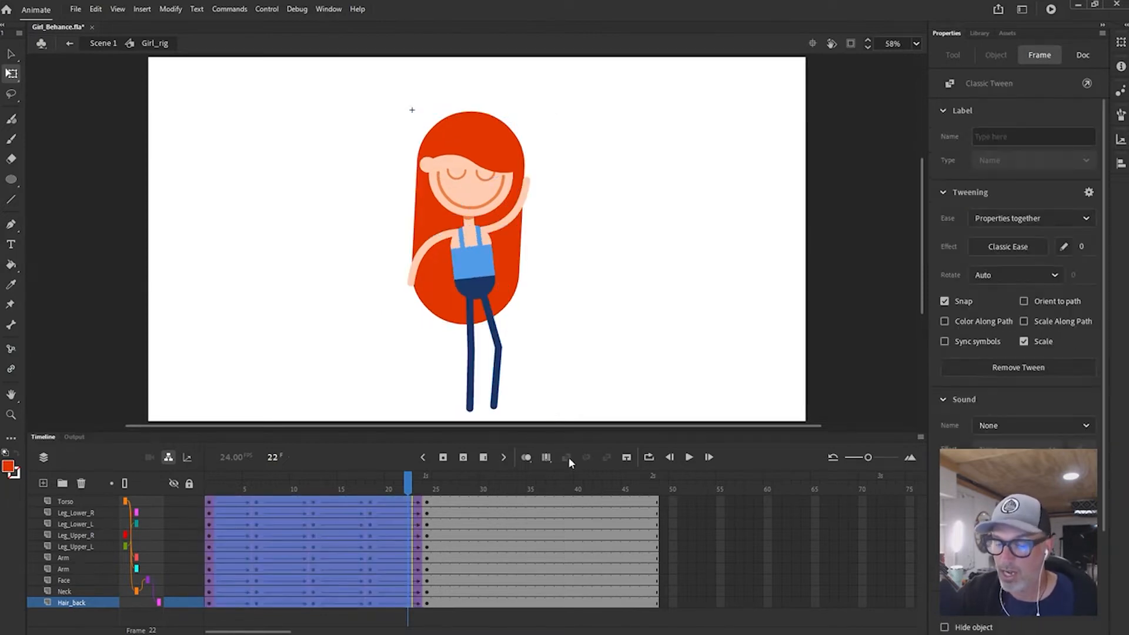
# - Play and step back and forth between frames 1 and 24 to review the tweened dance movement
pyautogui.press(',')
pyautogui.press(',')
pyautogui.press(',')
pyautogui.press(',')
pyautogui.press(',')
pyautogui.press(',')
pyautogui.press(',')
pyautogui.press(',')
pyautogui.press(',')
pyautogui.press(',')
pyautogui.press(',')
pyautogui.press(',')
pyautogui.press(',')
pyautogui.press(',')
pyautogui.press(',')
pyautogui.press(',')
pyautogui.press(',')
pyautogui.press(',')
pyautogui.press(',')
pyautogui.press(',')
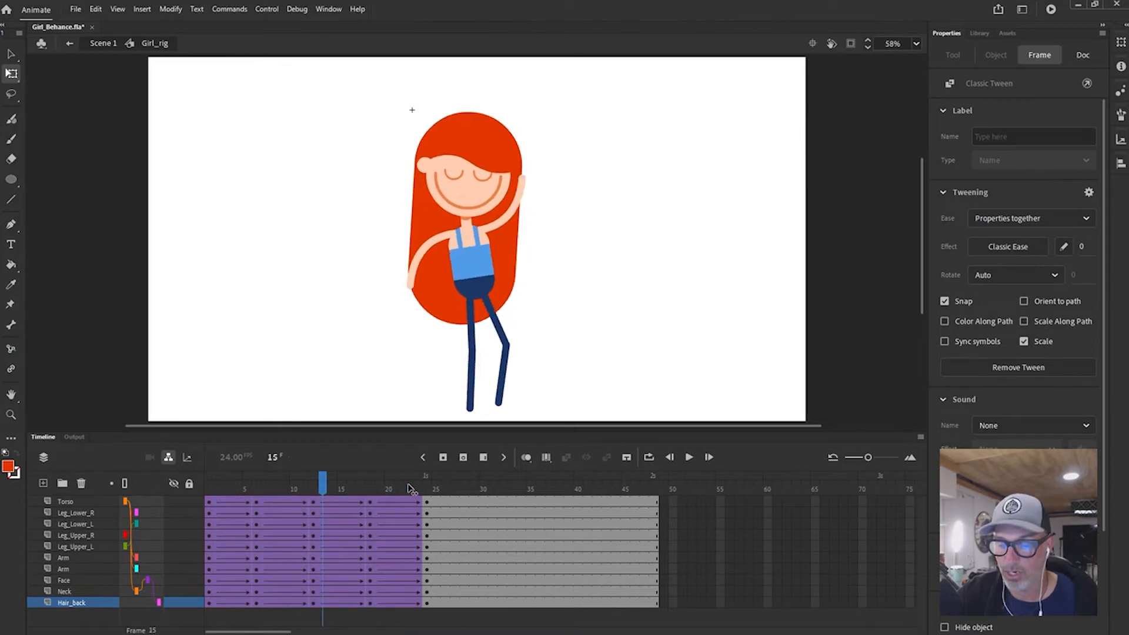
pyautogui.press('Return')
pyautogui.press('.')
pyautogui.press('.')
pyautogui.press('.')
pyautogui.press('.')
pyautogui.press('.')
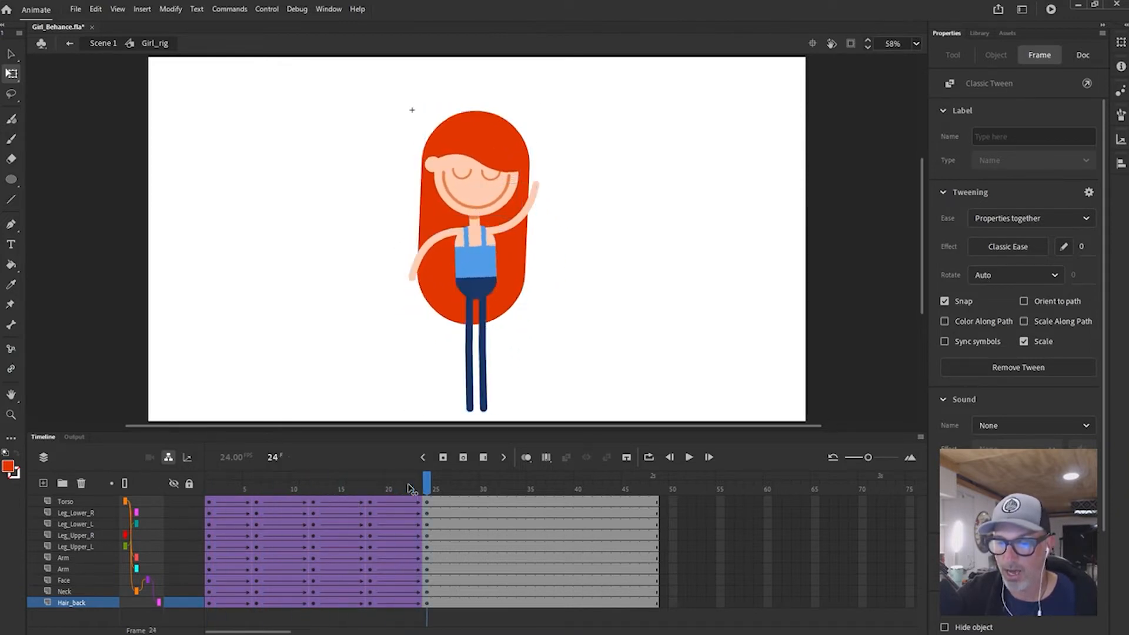
pyautogui.press(',')
pyautogui.press(',')
pyautogui.press(',')
pyautogui.press(',')
pyautogui.press(',')
pyautogui.press(',')
pyautogui.press(',')
pyautogui.press(',')
pyautogui.press(',')
pyautogui.press(',')
pyautogui.press(',')
pyautogui.press(',')
pyautogui.press(',')
pyautogui.press(',')
pyautogui.press(',')
pyautogui.press(',')
pyautogui.press(',')
pyautogui.press(',')
pyautogui.press(',')
pyautogui.press(',')
pyautogui.press('.')
pyautogui.press('.')
pyautogui.press('.')
pyautogui.press('.')
pyautogui.press('.')
pyautogui.press('.')
pyautogui.press('.')
pyautogui.press('.')
pyautogui.press('.')
pyautogui.press('.')
pyautogui.press('.')
pyautogui.press('.')
pyautogui.press('.')
pyautogui.press('.')
pyautogui.press('.')
pyautogui.press('.')
pyautogui.press('.')
pyautogui.press('.')
pyautogui.press('.')
pyautogui.press('.')
pyautogui.press('.')
pyautogui.press('.')
pyautogui.press('.')
pyautogui.press(',')
pyautogui.press(',')
pyautogui.press(',')
pyautogui.press(',')
pyautogui.press(',')
pyautogui.press(',')
pyautogui.press(',')
pyautogui.press(',')
pyautogui.press(',')
pyautogui.press(',')
pyautogui.press(',')
pyautogui.press(',')
pyautogui.press(',')
pyautogui.press(',')
pyautogui.press(',')
pyautogui.press(',')
pyautogui.press(',')
pyautogui.press(',')
pyautogui.press(',')
pyautogui.press(',')
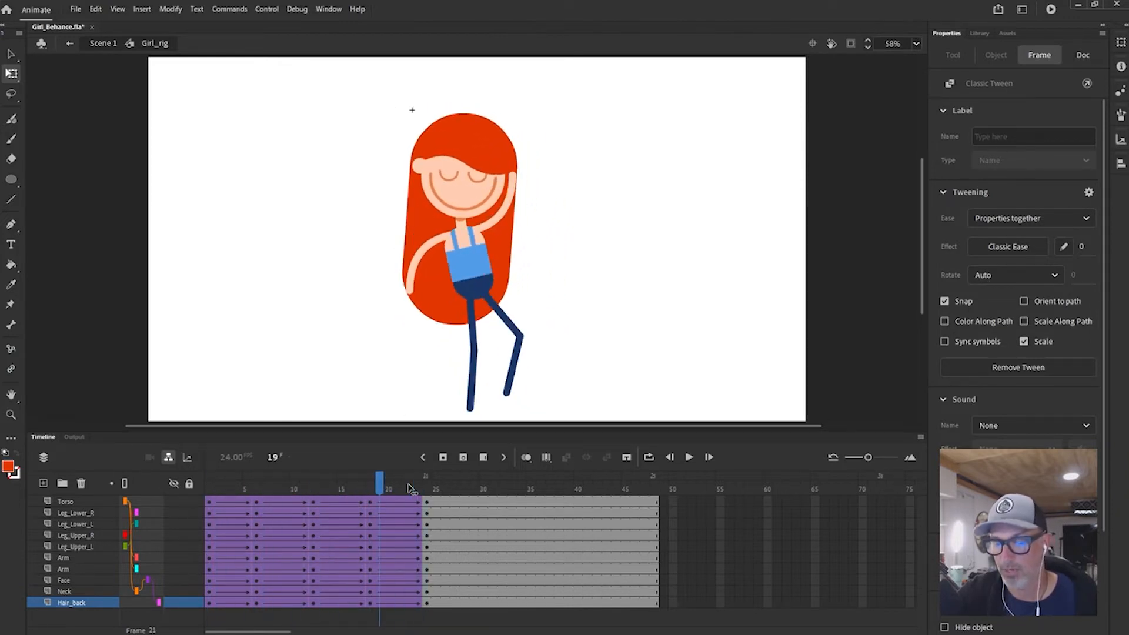
# - Step forward and backward repeatedly through the tweened frames to examine the transitions between poses, ending at frame 1
pyautogui.press('.')
pyautogui.press('.')
pyautogui.press('.')
pyautogui.press('.')
pyautogui.press('.')
pyautogui.press('.')
pyautogui.press('.')
pyautogui.press('.')
pyautogui.press('.')
pyautogui.press('.')
pyautogui.press('.')
pyautogui.press('.')
pyautogui.press('.')
pyautogui.press('.')
pyautogui.press('.')
pyautogui.press('.')
pyautogui.press('.')
pyautogui.press('.')
pyautogui.press('.')
pyautogui.press('.')
pyautogui.press(',')
pyautogui.press(',')
pyautogui.press(',')
pyautogui.press(',')
pyautogui.press(',')
pyautogui.press(',')
pyautogui.press(',')
pyautogui.press(',')
pyautogui.press(',')
pyautogui.press(',')
pyautogui.press(',')
pyautogui.press(',')
pyautogui.press(',')
pyautogui.press(',')
pyautogui.press(',')
pyautogui.press(',')
pyautogui.press(',')
pyautogui.press(',')
pyautogui.press(',')
pyautogui.press(',')
pyautogui.press('.')
pyautogui.press('.')
pyautogui.press('.')
pyautogui.press('.')
pyautogui.press('.')
pyautogui.press('.')
pyautogui.press('.')
pyautogui.press('.')
pyautogui.press('.')
pyautogui.press('.')
pyautogui.press('.')
pyautogui.press('.')
pyautogui.press('.')
pyautogui.press('.')
pyautogui.press('.')
pyautogui.press('.')
pyautogui.press('.')
pyautogui.press('.')
pyautogui.press('.')
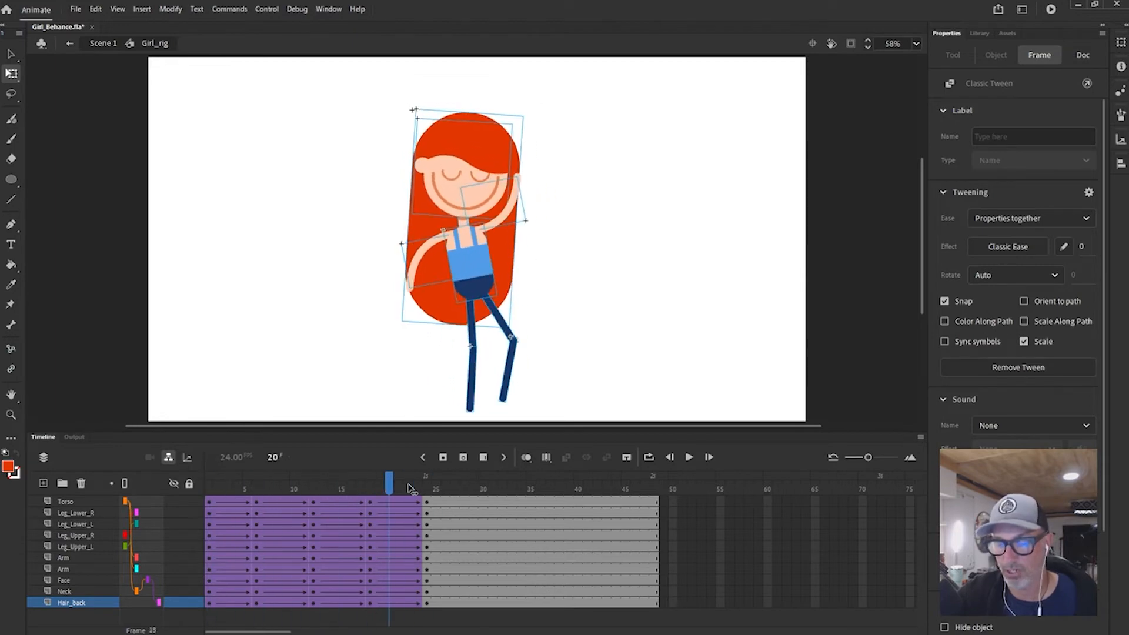
pyautogui.press(',')
pyautogui.press(',')
pyautogui.press(',')
pyautogui.press(',')
pyautogui.press(',')
pyautogui.press(',')
pyautogui.press(',')
pyautogui.press(',')
pyautogui.press(',')
pyautogui.press(',')
pyautogui.press(',')
pyautogui.press(',')
pyautogui.press(',')
pyautogui.press(',')
pyautogui.press(',')
pyautogui.press(',')
pyautogui.press(',')
pyautogui.press(',')
pyautogui.press(',')
pyautogui.press('.')
pyautogui.press('.')
pyautogui.press('.')
pyautogui.press('.')
pyautogui.press('.')
pyautogui.press('.')
pyautogui.press('.')
pyautogui.press('.')
pyautogui.press('.')
pyautogui.press('.')
pyautogui.press('.')
pyautogui.press('.')
pyautogui.press('.')
pyautogui.press('.')
pyautogui.press('.')
pyautogui.press('.')
pyautogui.press('.')
pyautogui.press('.')
pyautogui.press('.')
pyautogui.press(',')
pyautogui.press(',')
pyautogui.press(',')
pyautogui.press(',')
pyautogui.press(',')
pyautogui.press(',')
pyautogui.press(',')
pyautogui.press(',')
pyautogui.press(',')
pyautogui.press(',')
pyautogui.press(',')
pyautogui.press(',')
pyautogui.press(',')
pyautogui.press(',')
pyautogui.press(',')
pyautogui.press(',')
pyautogui.press(',')
pyautogui.press(',')
pyautogui.press(',')
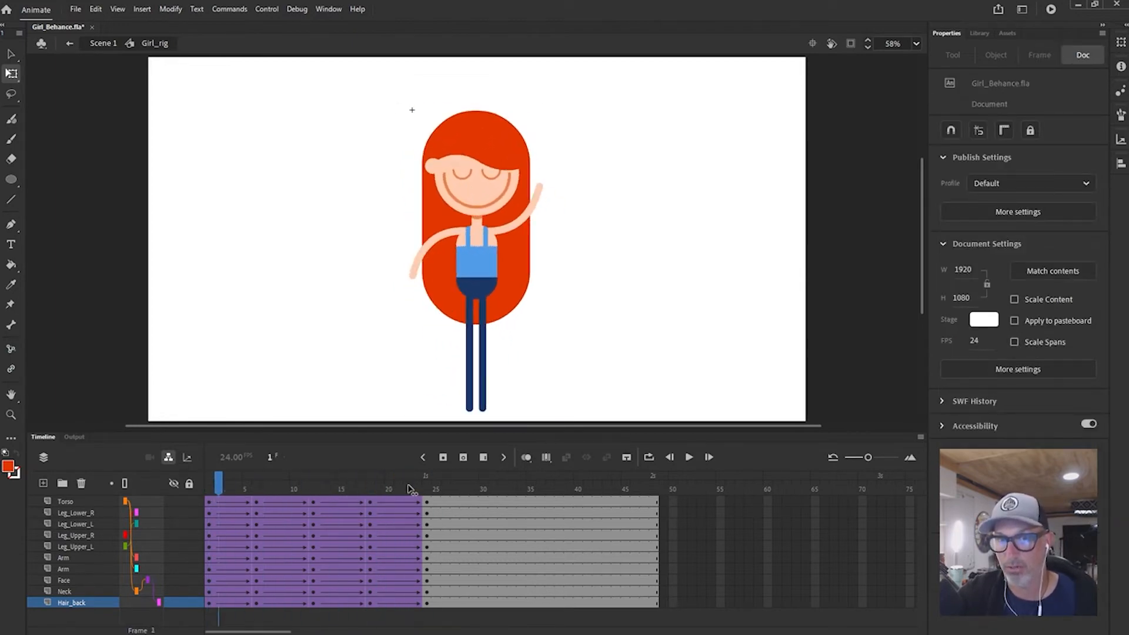
# - Step back and forth through frames 1 to 24 to examine how the tweened dance poses flow into each other
pyautogui.press('.')
pyautogui.press('.')
pyautogui.press('.')
pyautogui.press('.')
pyautogui.press('.')
pyautogui.press('.')
pyautogui.press('.')
pyautogui.press('.')
pyautogui.press('.')
pyautogui.press('.')
pyautogui.press('.')
pyautogui.press('.')
pyautogui.press('.')
pyautogui.press('.')
pyautogui.press('.')
pyautogui.press('.')
pyautogui.press('.')
pyautogui.press('.')
pyautogui.press('.')
pyautogui.press('.')
pyautogui.press(',')
pyautogui.press(',')
pyautogui.press(',')
pyautogui.press(',')
pyautogui.press(',')
pyautogui.press(',')
pyautogui.press(',')
pyautogui.press(',')
pyautogui.press(',')
pyautogui.press(',')
pyautogui.press(',')
pyautogui.press(',')
pyautogui.press(',')
pyautogui.press(',')
pyautogui.press(',')
pyautogui.press(',')
pyautogui.press(',')
pyautogui.press(',')
pyautogui.press(',')
pyautogui.press(',')
pyautogui.press('.')
pyautogui.press('.')
pyautogui.press('.')
pyautogui.press('.')
pyautogui.press('.')
pyautogui.press('.')
pyautogui.press('.')
pyautogui.press('.')
pyautogui.press('.')
pyautogui.press('.')
pyautogui.press('.')
pyautogui.press('.')
pyautogui.press('.')
pyautogui.press('.')
pyautogui.press('.')
pyautogui.press('.')
pyautogui.press('.')
pyautogui.press('.')
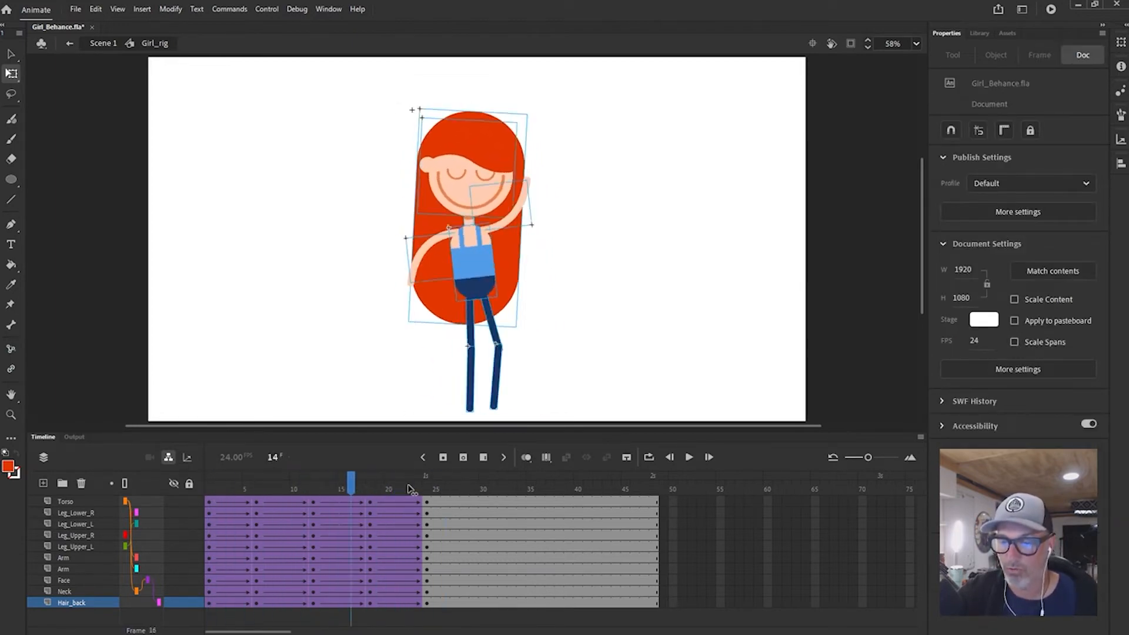
pyautogui.press(',')
pyautogui.press(',')
pyautogui.press(',')
pyautogui.press(',')
pyautogui.press(',')
pyautogui.press(',')
pyautogui.press(',')
pyautogui.press(',')
pyautogui.press(',')
pyautogui.press(',')
pyautogui.press(',')
pyautogui.press(',')
pyautogui.press(',')
pyautogui.press(',')
pyautogui.press(',')
pyautogui.press(',')
pyautogui.press(',')
pyautogui.press(',')
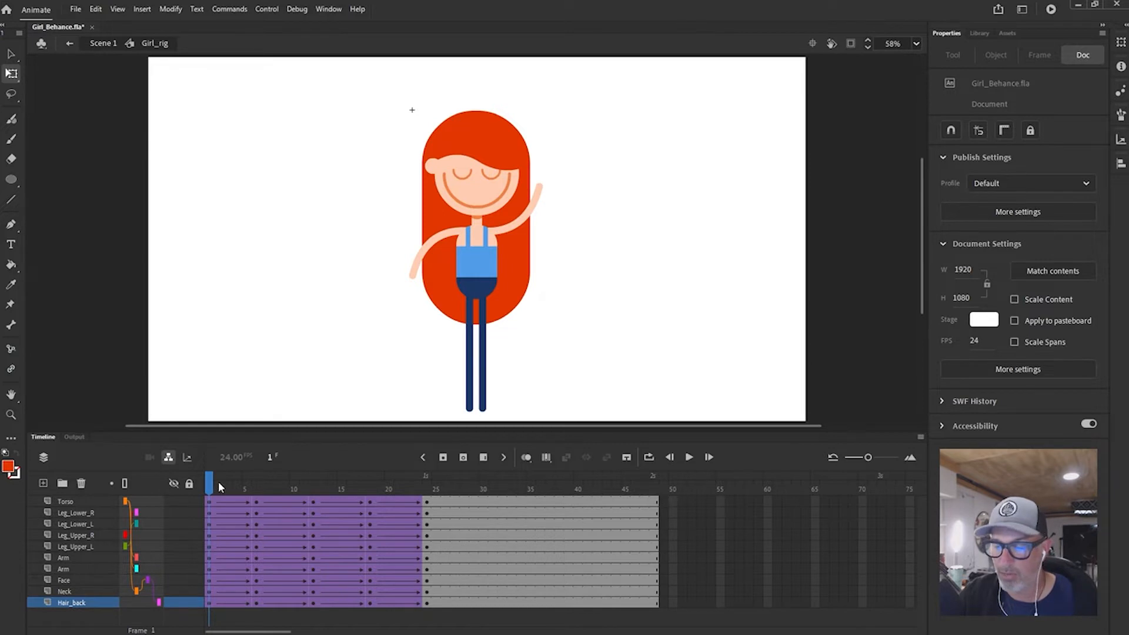
pyautogui.press('.')
pyautogui.press('.')
pyautogui.press('.')
pyautogui.press('.')
pyautogui.press('.')
pyautogui.press('.')
pyautogui.press('.')
pyautogui.press('.')
pyautogui.press('.')
pyautogui.press('.')
pyautogui.press('.')
pyautogui.press('.')
pyautogui.press('.')
pyautogui.press('.')
pyautogui.press('.')
pyautogui.press('.')
pyautogui.press('.')
pyautogui.press('.')
pyautogui.press('.')
pyautogui.press('.')
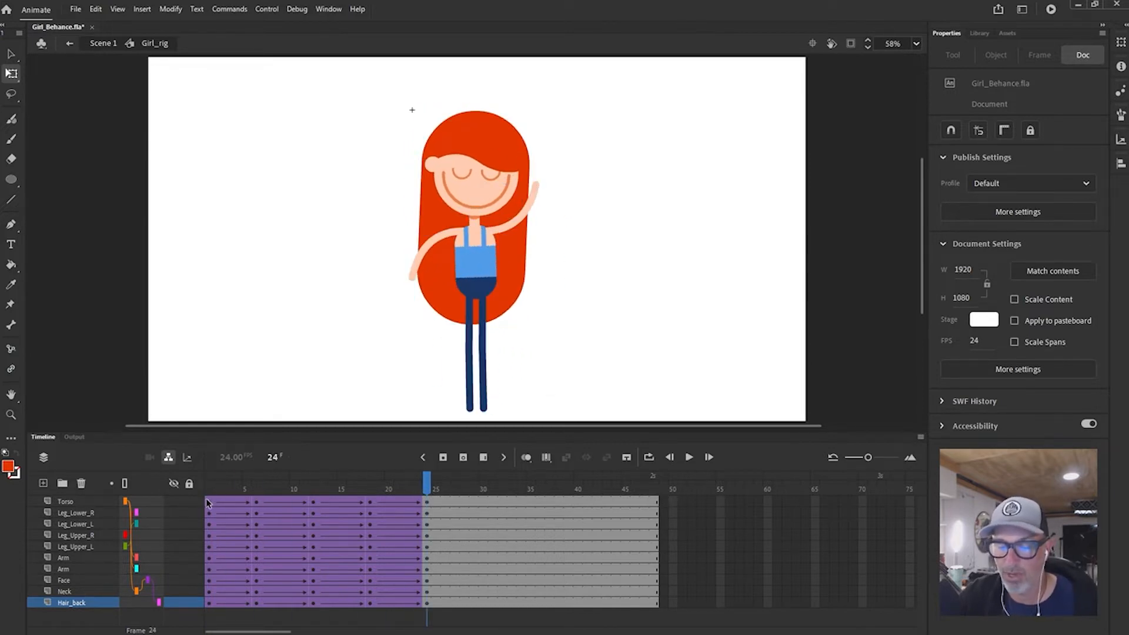
pyautogui.moveTo(207, 502); pyautogui.dragTo(422, 587)
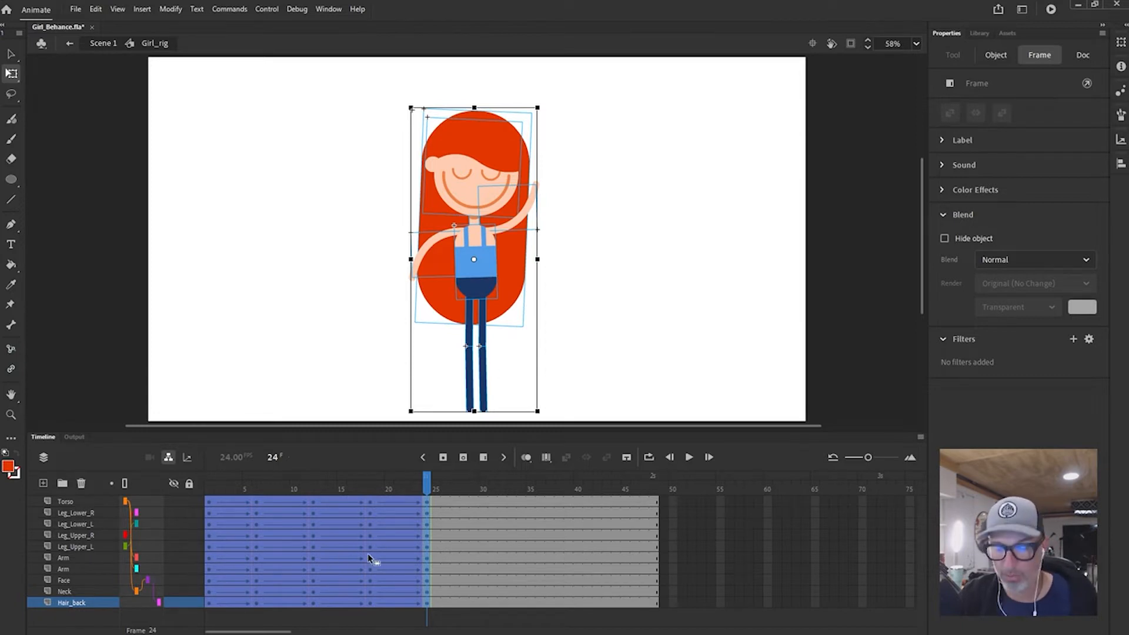
pyautogui.moveTo(301, 538); pyautogui.dragTo(522, 530)
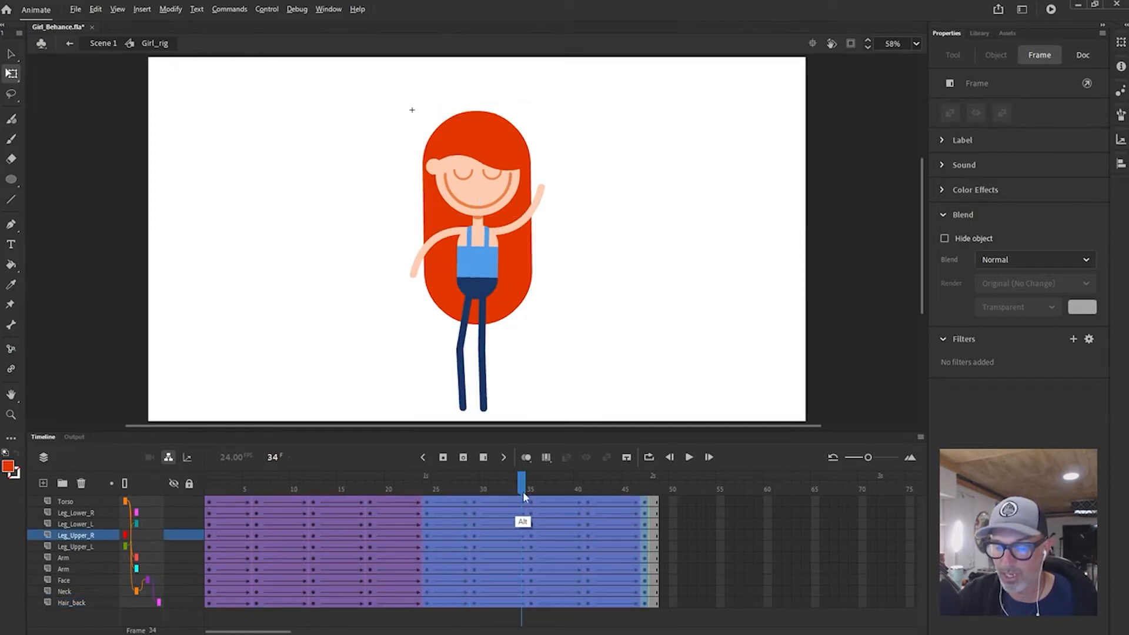
pyautogui.hotkey('ctrl', 'z')
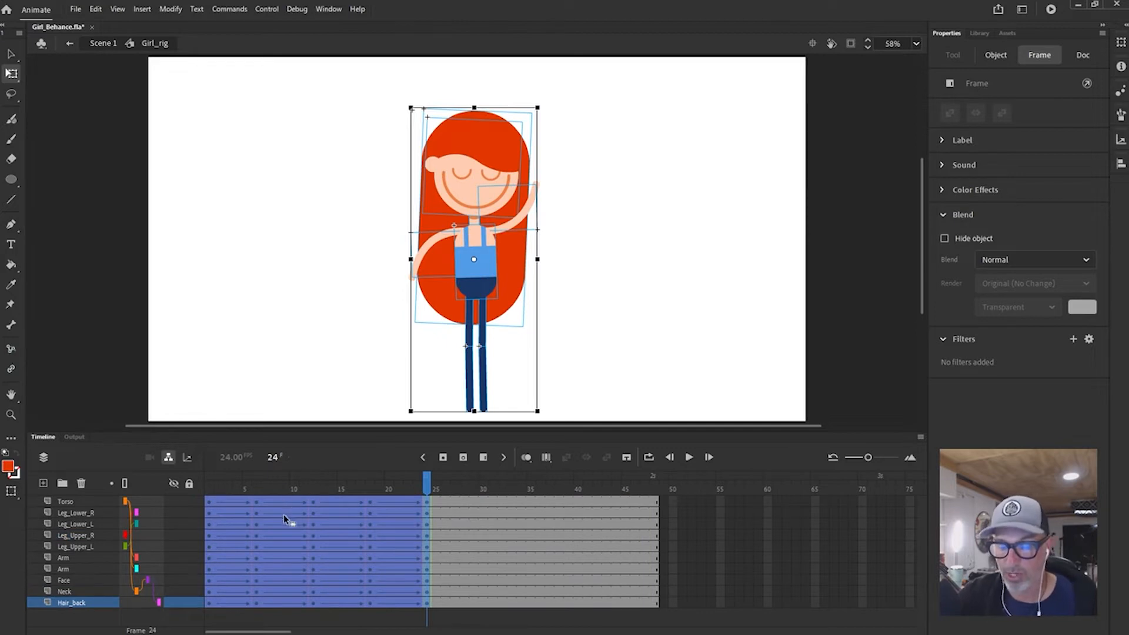
pyautogui.click(294, 487)
pyautogui.click(209, 501)
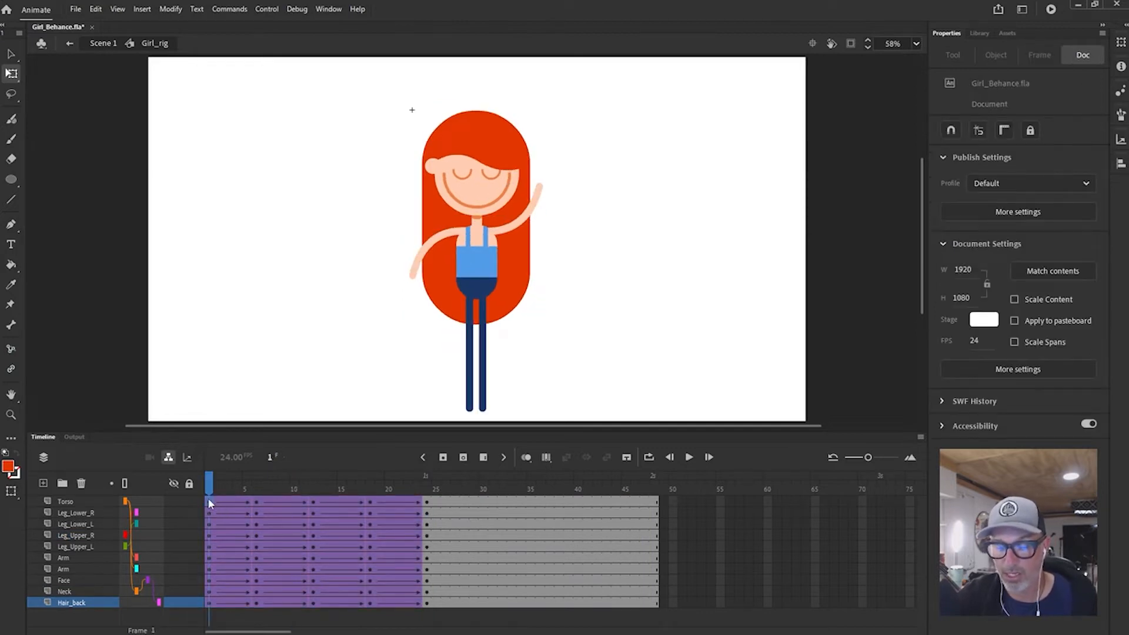
# - Duplicate frames 1 to 24 of all layers so the copy starts at frame 24, and play the extended dance
pyautogui.moveTo(209, 501)
pyautogui.mouseDown()
pyautogui.moveTo(348, 588)
pyautogui.moveTo(427, 603)
pyautogui.mouseUp()
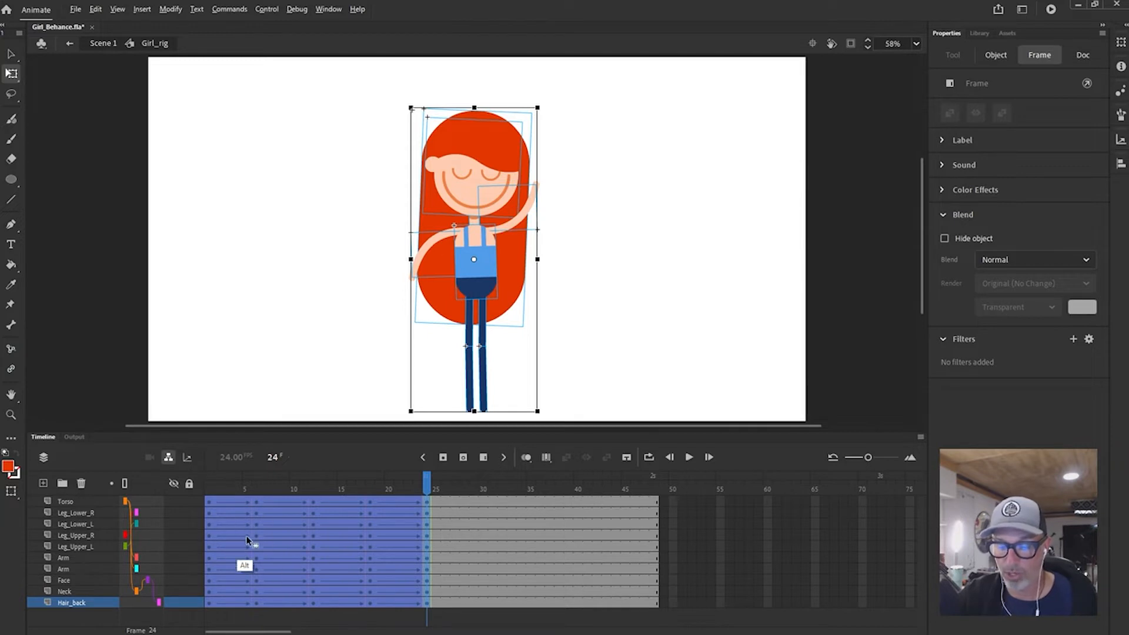
pyautogui.moveTo(273, 535); pyautogui.dragTo(493, 527)
pyautogui.moveTo(493, 484); pyautogui.dragTo(351, 485)
pyautogui.press('Return')
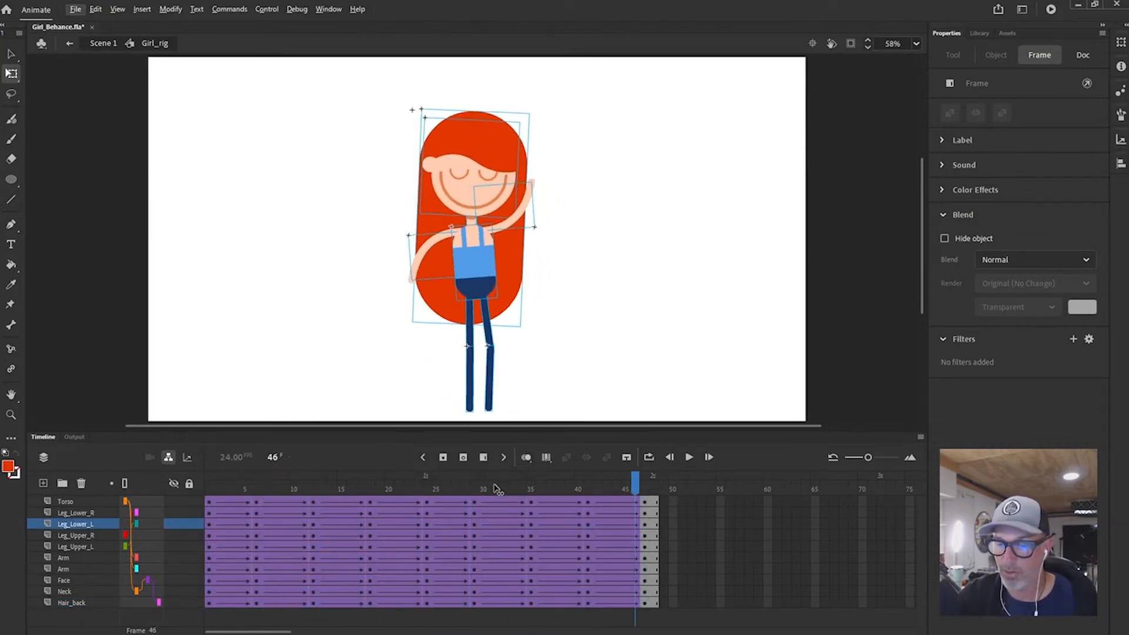
# - Shift the copied keyframes after frame 24 one frame later on all layers, so the last one sits at frame 48, and check the playback
pyautogui.click(647, 485)
pyautogui.moveTo(645, 488)
pyautogui.mouseDown()
pyautogui.moveTo(632, 489)
pyautogui.moveTo(655, 491)
pyautogui.mouseUp()
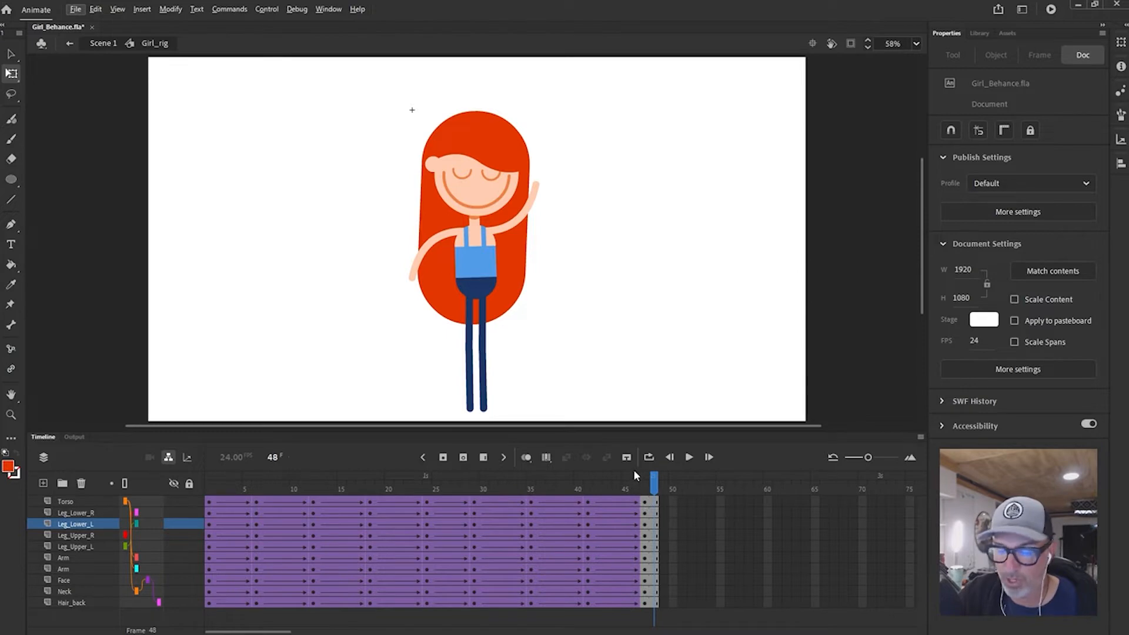
pyautogui.moveTo(474, 502)
pyautogui.mouseDown()
pyautogui.moveTo(635, 603)
pyautogui.moveTo(646, 589)
pyautogui.mouseUp()
pyautogui.press('Return')
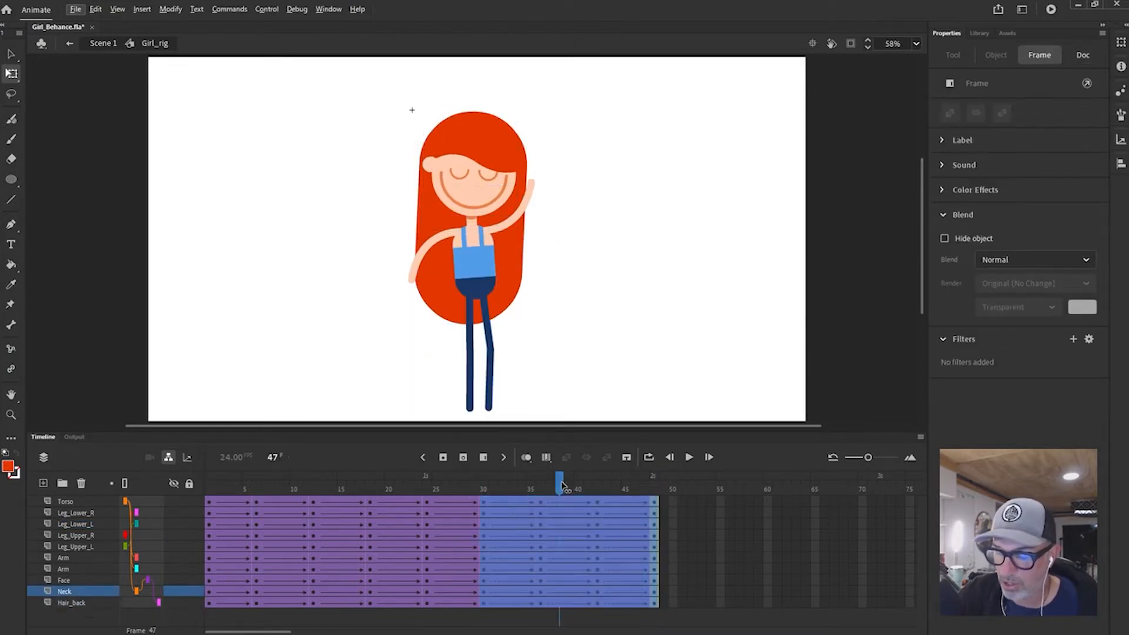
pyautogui.press('Return')
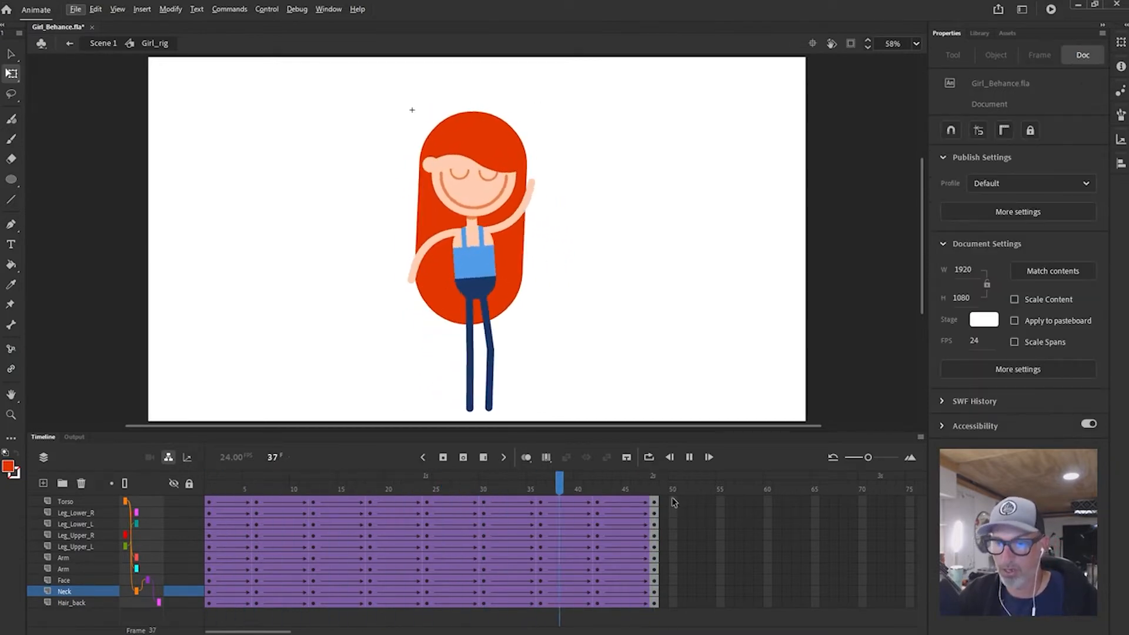
pyautogui.press('Return')
# - At frame 6, rotate the Leg_Upper_L and Leg_Lower_L parts to lift the bent knee higher
pyautogui.moveTo(563, 486); pyautogui.dragTo(257, 486)
pyautogui.click(444, 312)
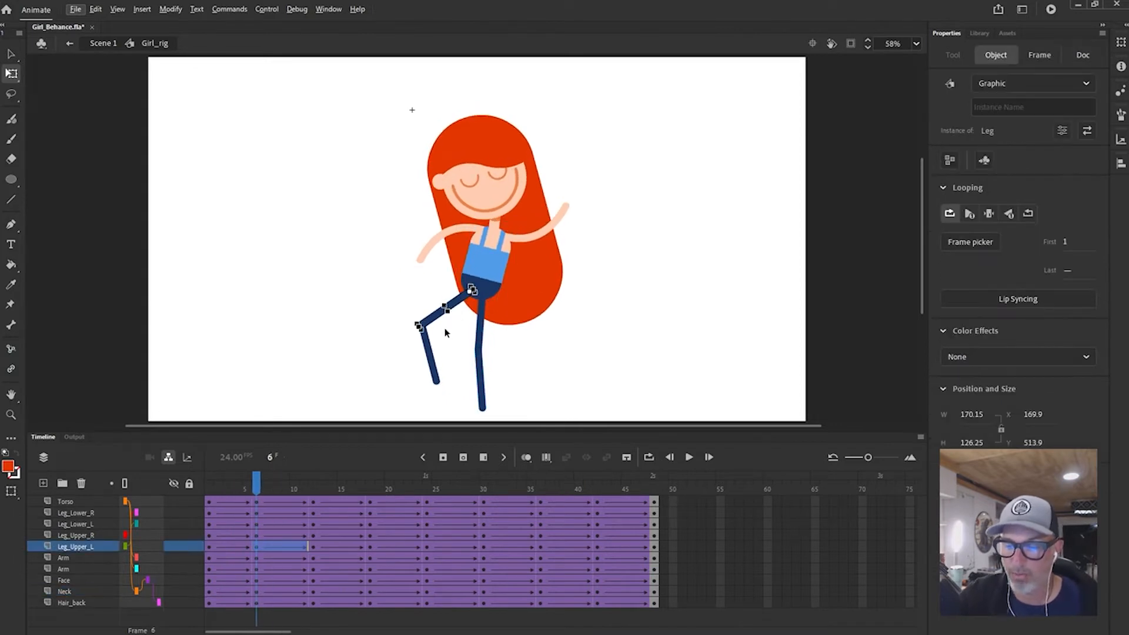
pyautogui.moveTo(427, 342); pyautogui.dragTo(441, 369)
# - At frame 18, rotate the Leg_Upper_R and Leg_Lower_R parts to raise the bent knee higher
pyautogui.moveTo(280, 487); pyautogui.dragTo(369, 486)
pyautogui.click(535, 319)
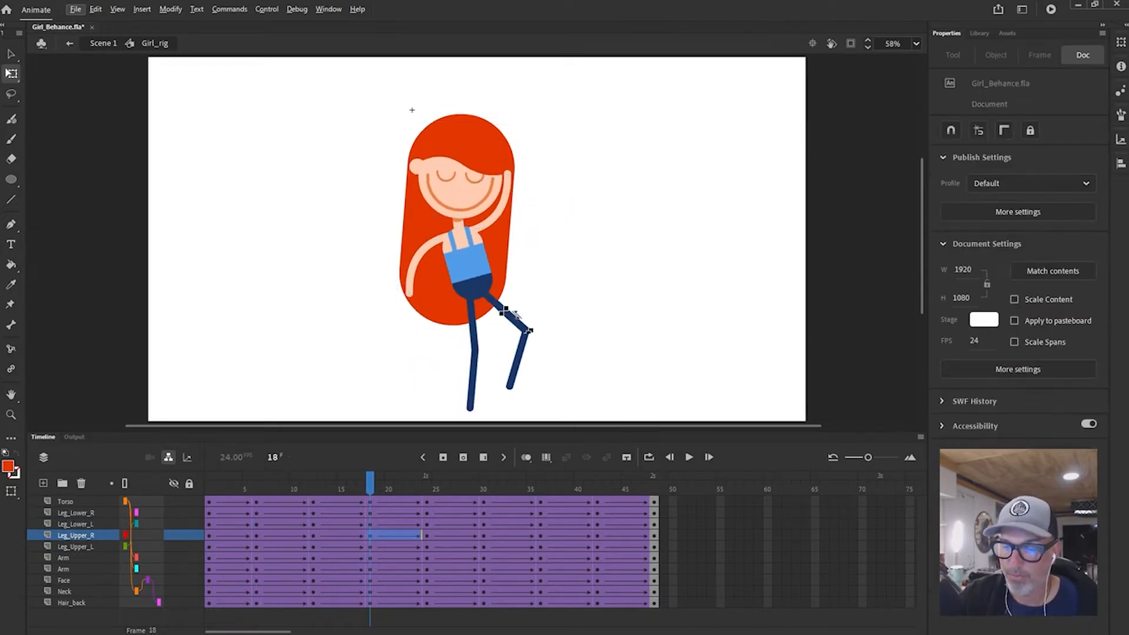
pyautogui.moveTo(537, 328); pyautogui.dragTo(520, 376)
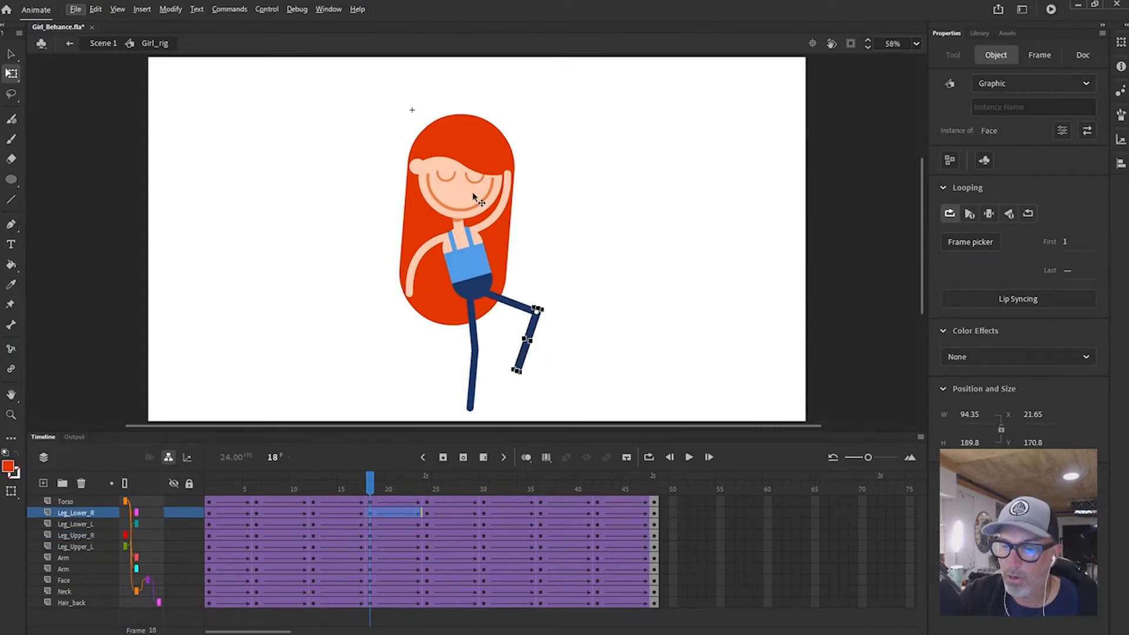
# - At frame 18, adjust the face's tilt slightly and rotate the torso to lean further away from the raised knee
pyautogui.click(472, 192)
pyautogui.moveTo(517, 117); pyautogui.dragTo(517, 121)
pyautogui.click(491, 228)
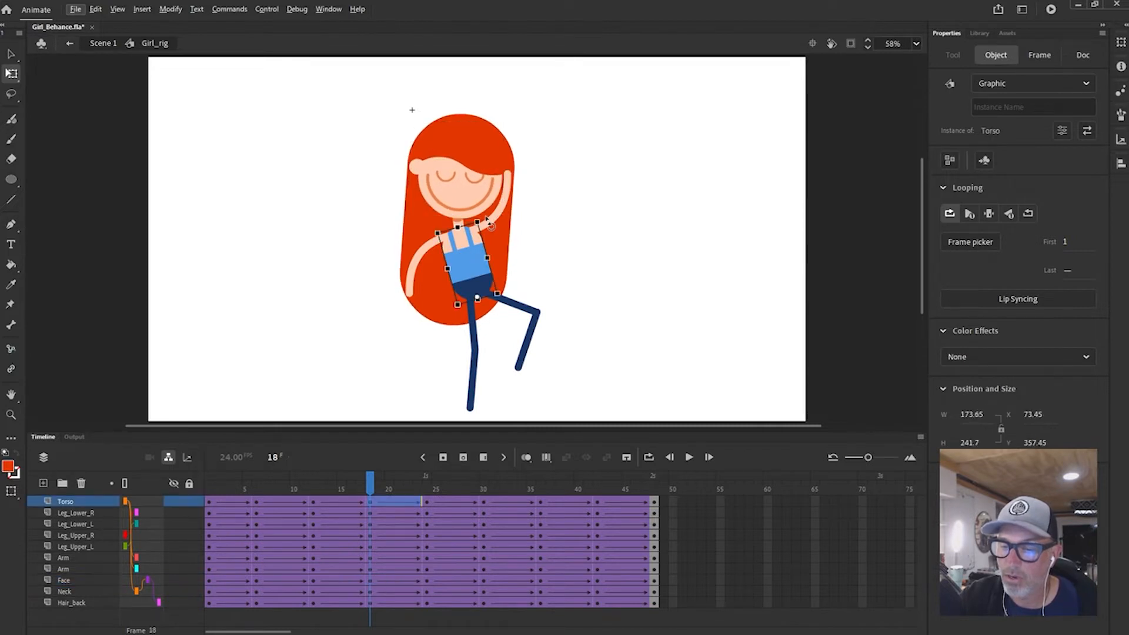
pyautogui.moveTo(491, 229); pyautogui.dragTo(472, 222)
# - At frame 30, rotate the torso to lean further away from the raised knee and adjust the face's tilt slightly
pyautogui.moveTo(469, 490)
pyautogui.mouseDown()
pyautogui.moveTo(457, 489)
pyautogui.moveTo(485, 488)
pyautogui.mouseUp()
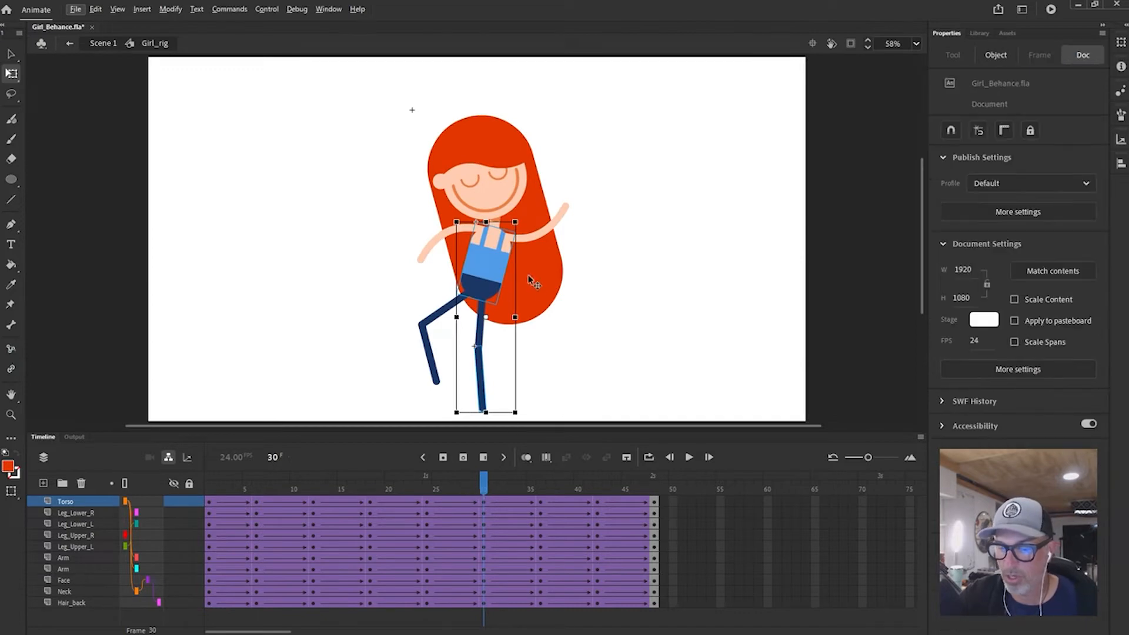
pyautogui.click(589, 240)
pyautogui.click(503, 254)
pyautogui.moveTo(519, 226); pyautogui.dragTo(522, 225)
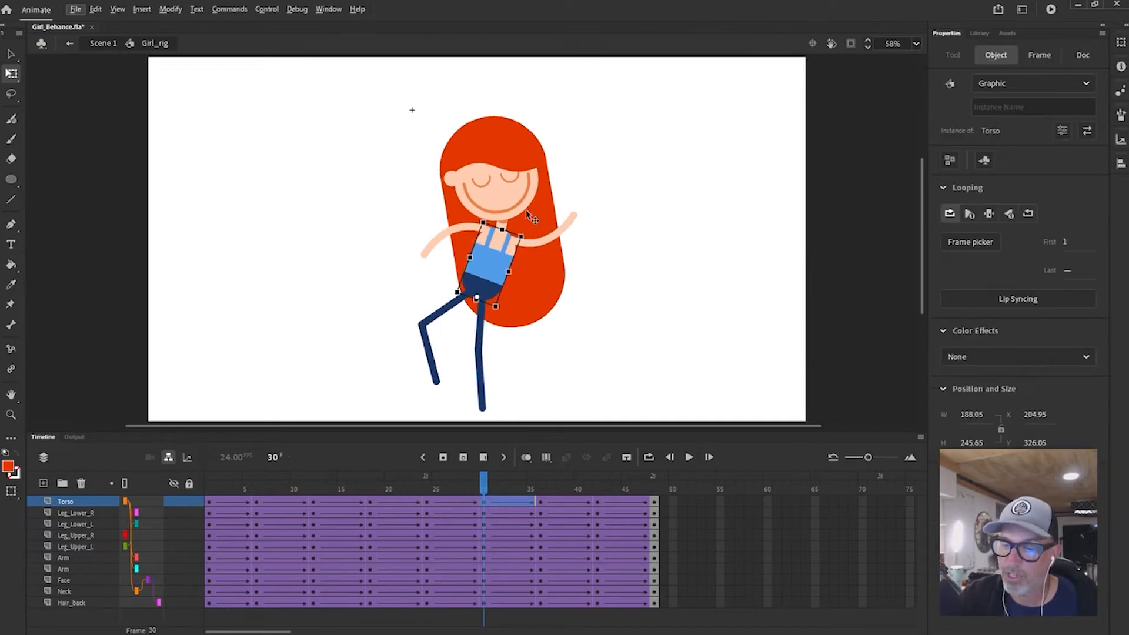
pyautogui.click(527, 216)
pyautogui.moveTo(537, 117); pyautogui.dragTo(537, 118)
# - Scrub and play through the timeline with nothing selected to review the adjusted poses
pyautogui.moveTo(487, 482); pyautogui.dragTo(379, 484)
pyautogui.press('Return')
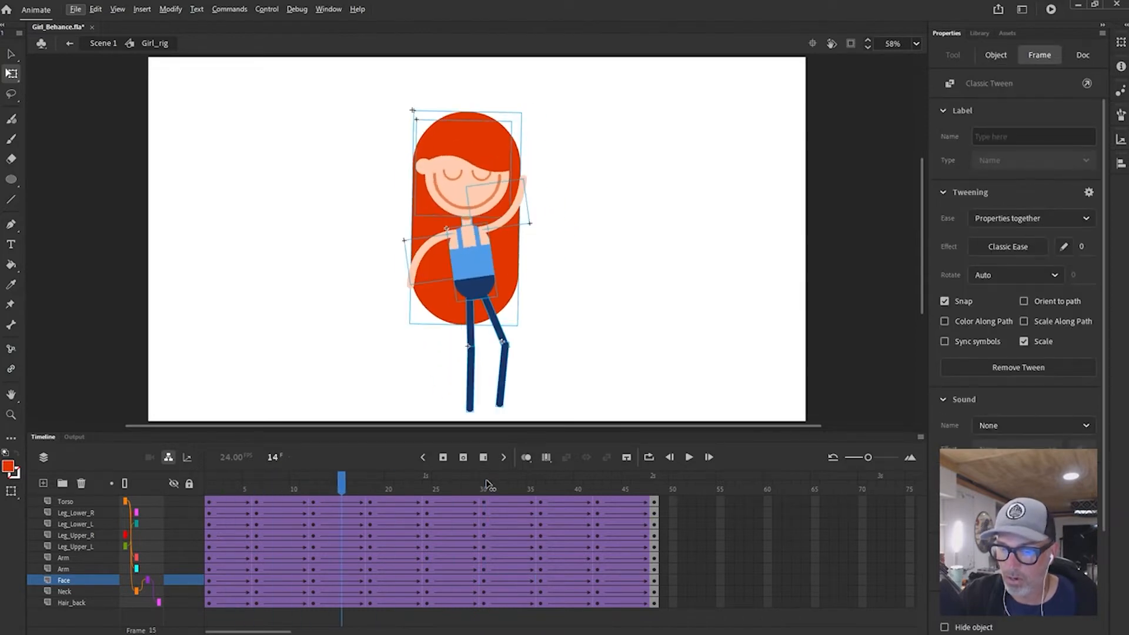
pyautogui.moveTo(607, 483); pyautogui.dragTo(210, 483)
pyautogui.press('v')
pyautogui.press('Escape')
pyautogui.press('Return')
pyautogui.press('Return')
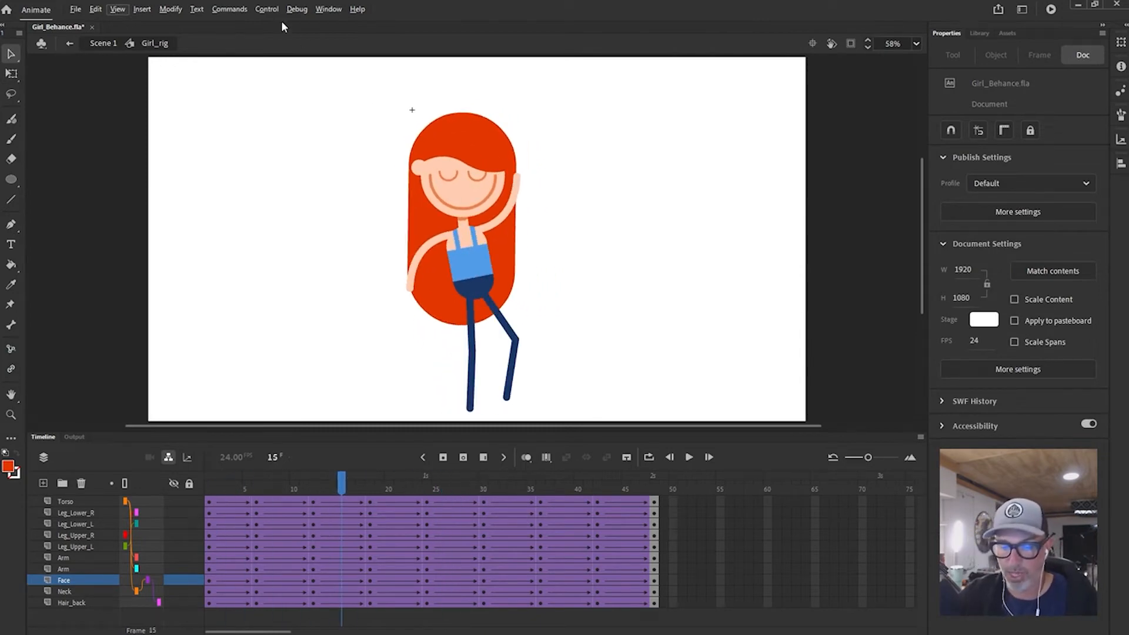
# - Loop playback over frames 1 to 48 to watch the whole dance cycle, and turn looping off again
pyautogui.click(649, 458)
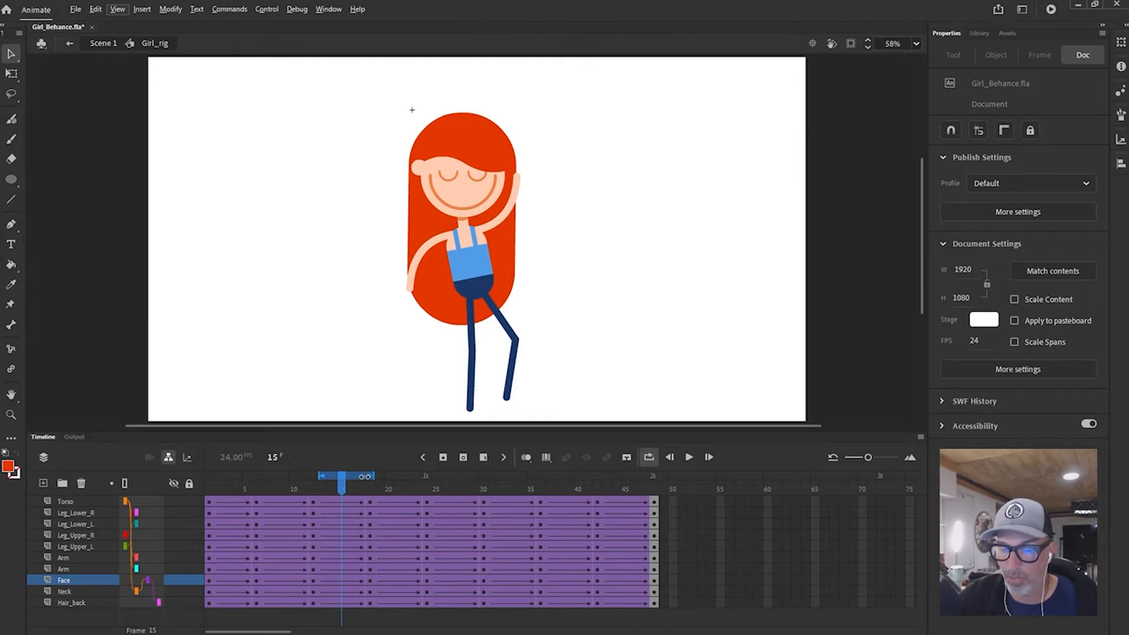
pyautogui.moveTo(364, 477); pyautogui.dragTo(657, 476)
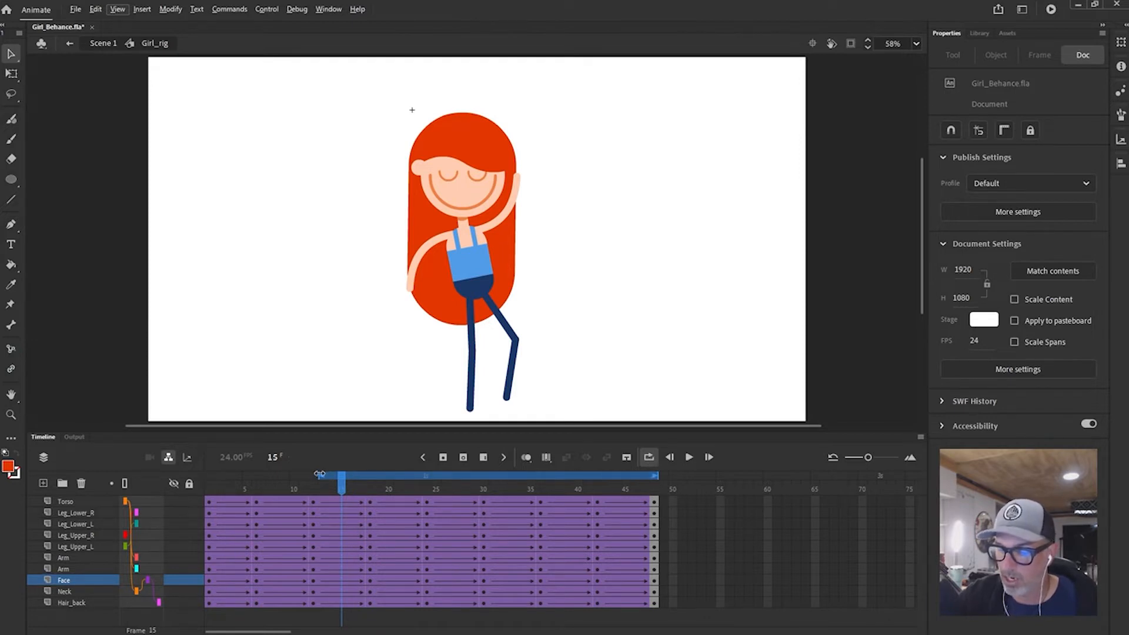
pyautogui.moveTo(319, 474); pyautogui.dragTo(177, 471)
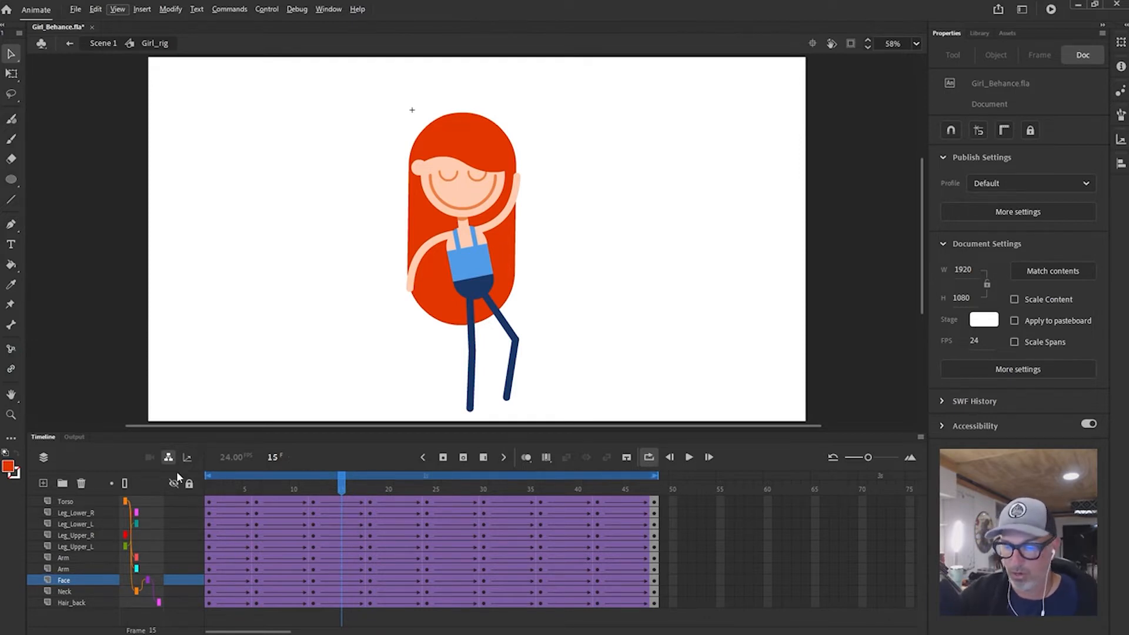
pyautogui.press('Return')
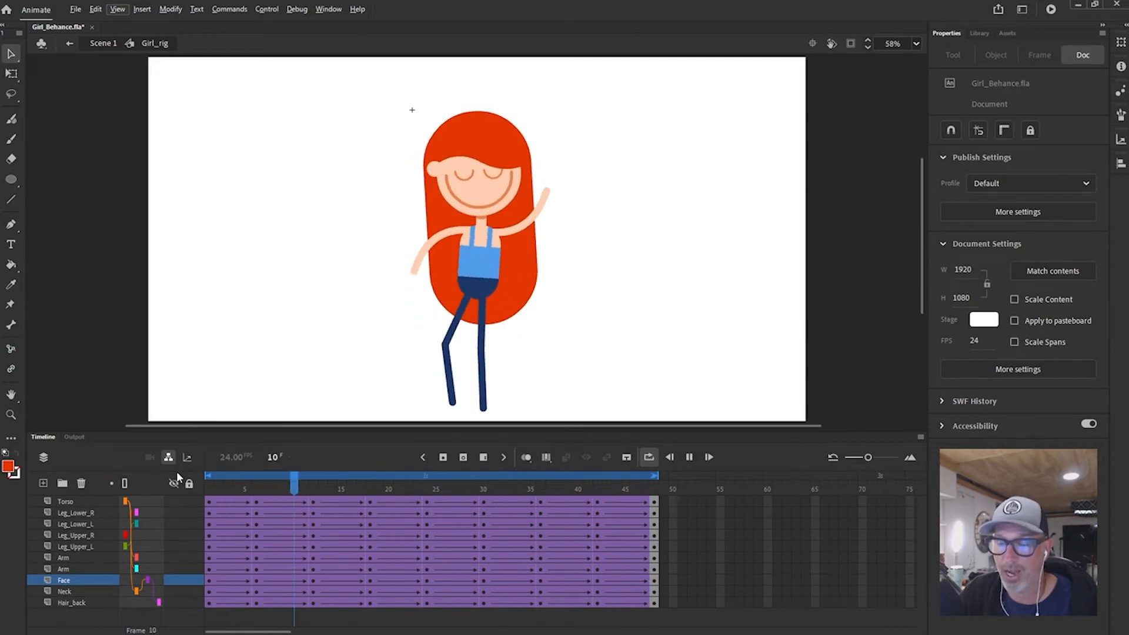
pyautogui.click(649, 457)
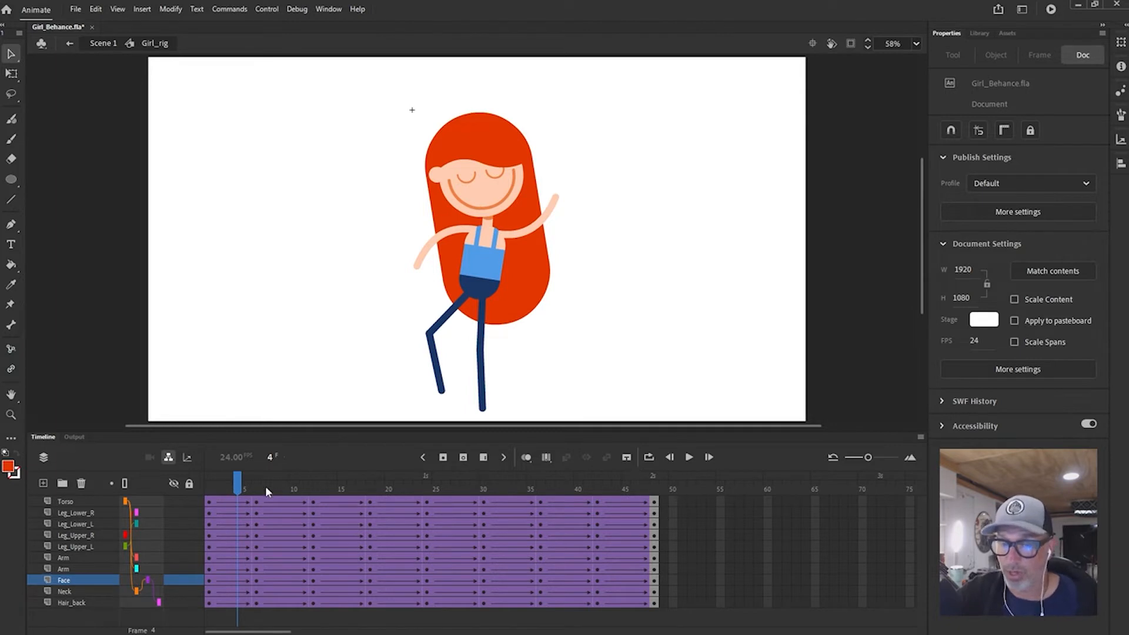
# - Step forward and backward through the first frames to examine the timing into the raised-knee pose at frame 6
pyautogui.moveTo(210, 487)
pyautogui.mouseDown()
pyautogui.moveTo(380, 488)
pyautogui.moveTo(213, 490)
pyautogui.mouseUp()
pyautogui.press('.')
pyautogui.press('.')
pyautogui.press('.')
pyautogui.press('.')
pyautogui.press('.')
pyautogui.press('.')
pyautogui.press('.')
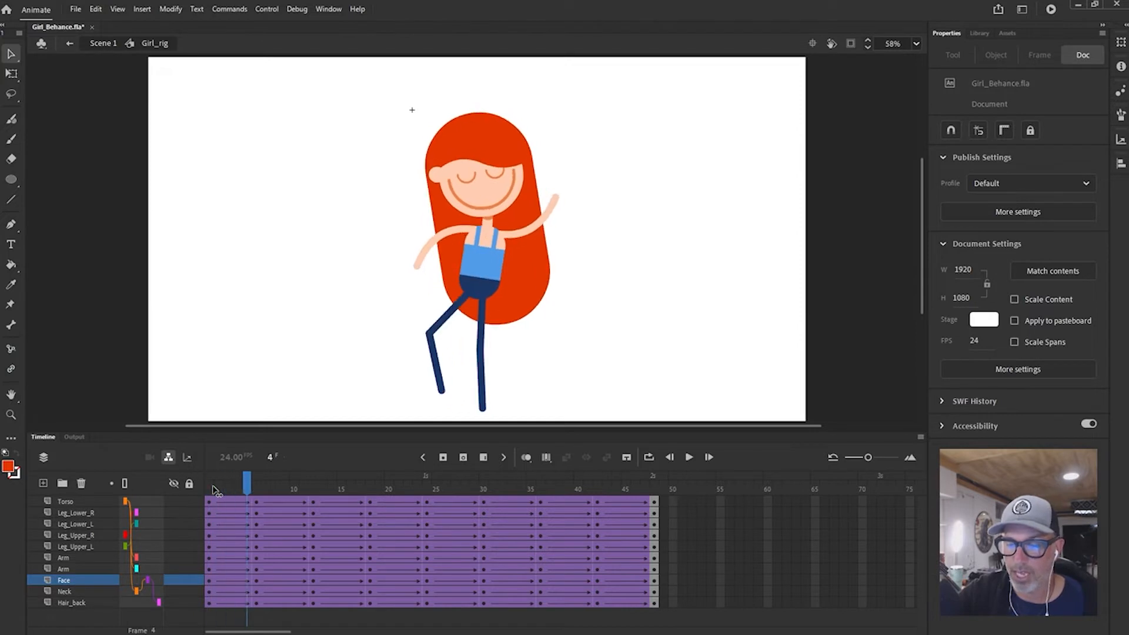
pyautogui.press(',')
pyautogui.press(',')
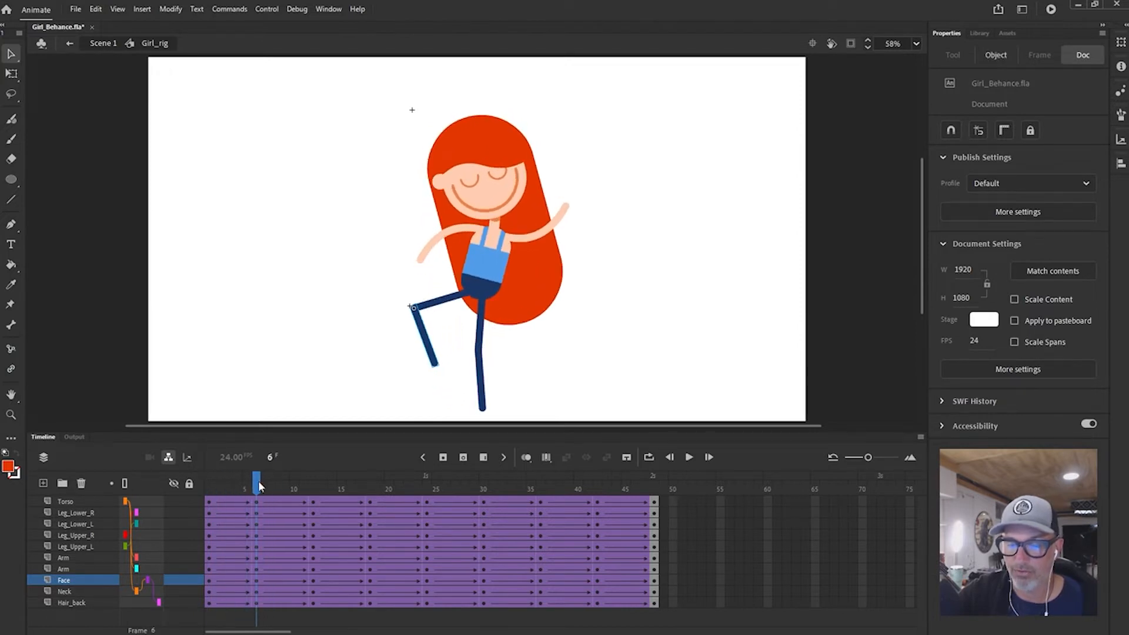
pyautogui.press(',')
pyautogui.press(',')
pyautogui.press(',')
pyautogui.press(',')
pyautogui.press(',')
# - Move the raised-knee keyframes on all rig layers from frame 6 to frame 7 and check the retimed lift
pyautogui.moveTo(261, 489)
pyautogui.mouseDown()
pyautogui.moveTo(247, 491)
pyautogui.moveTo(256, 501)
pyautogui.mouseUp()
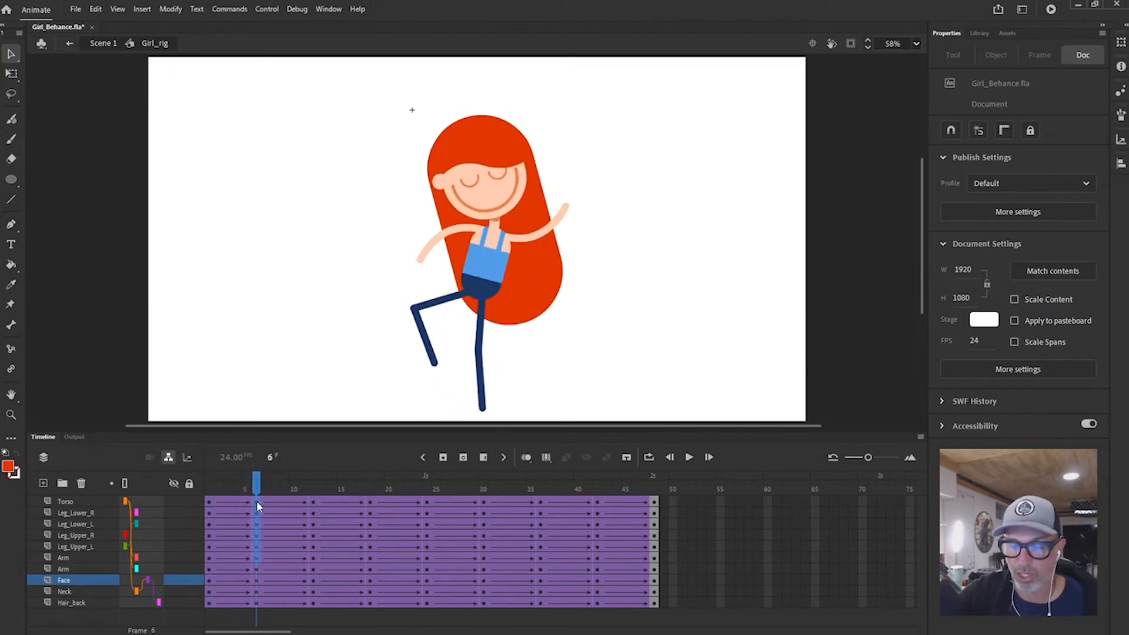
pyautogui.click(256, 603)
pyautogui.moveTo(256, 605); pyautogui.dragTo(266, 605)
pyautogui.press(',')
pyautogui.press(',')
pyautogui.press(',')
pyautogui.press(',')
pyautogui.press(',')
pyautogui.press(',')
pyautogui.moveTo(268, 489)
pyautogui.mouseDown()
pyautogui.moveTo(247, 490)
pyautogui.moveTo(265, 490)
pyautogui.mouseUp()
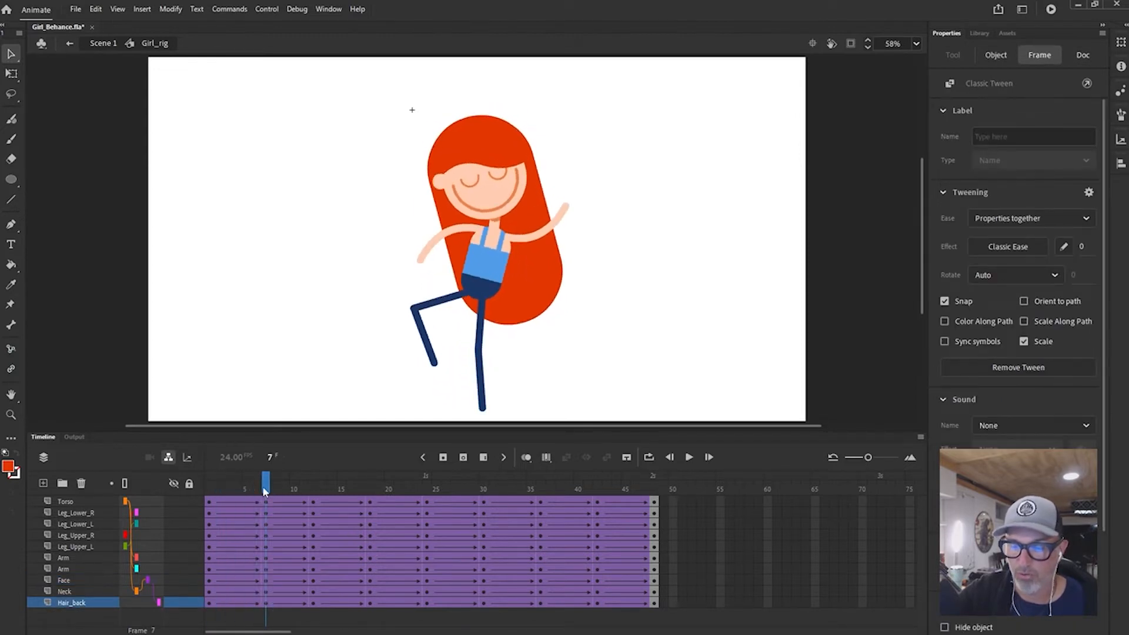
# - Examine the in-between positions of the torso and raised leg from frame 2 to frame 7
pyautogui.click(449, 301)
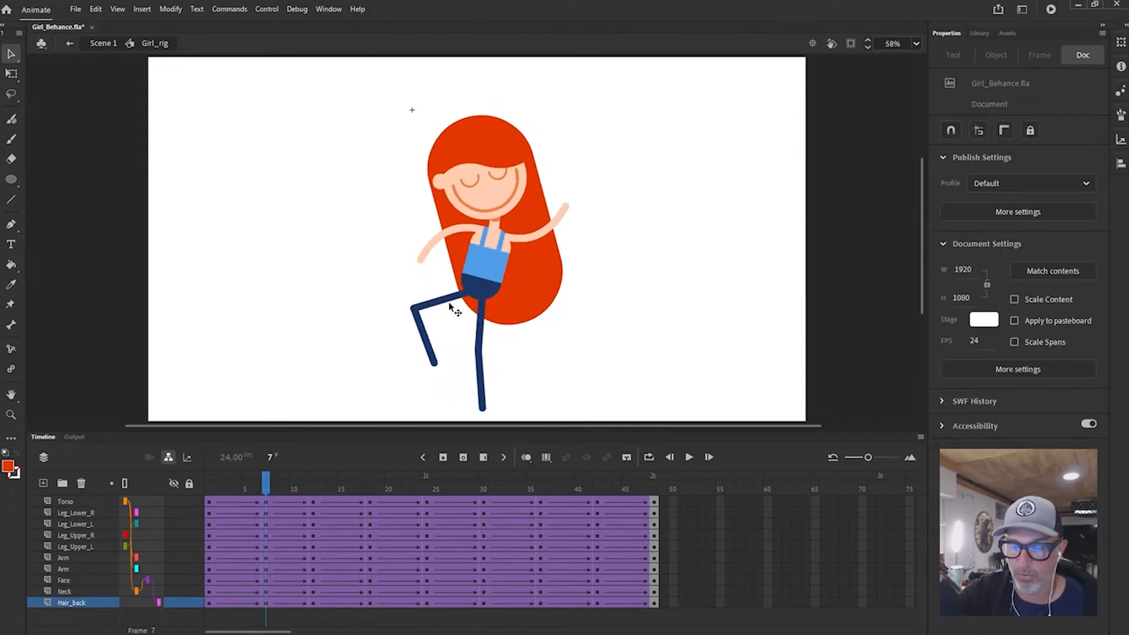
pyautogui.click(247, 547)
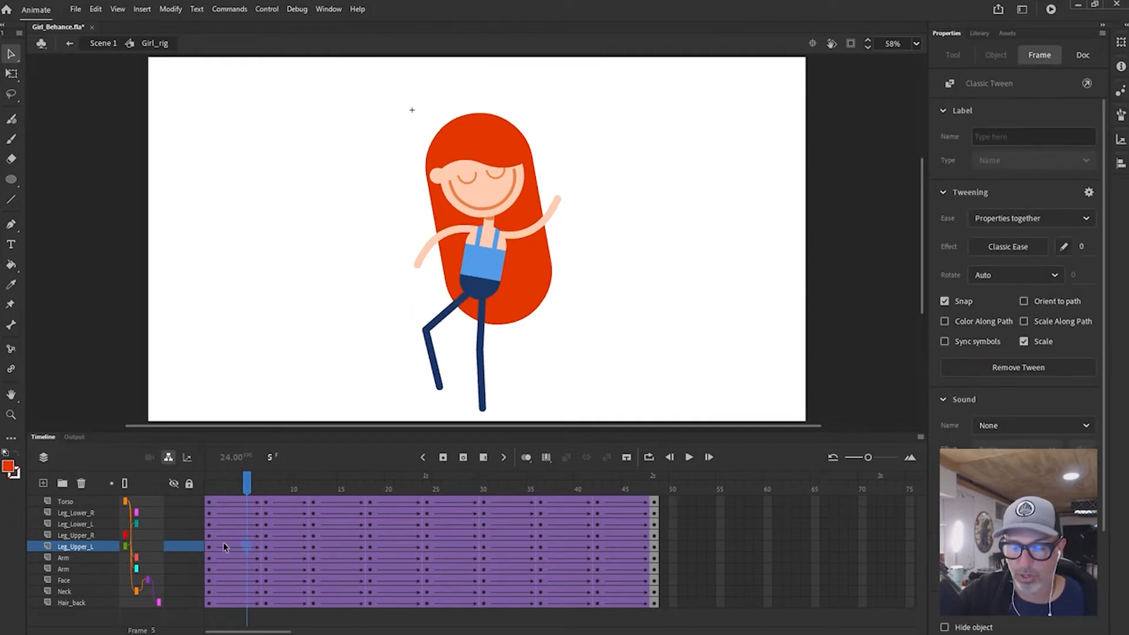
pyautogui.click(237, 546)
pyautogui.moveTo(237, 490)
pyautogui.mouseDown()
pyautogui.moveTo(209, 490)
pyautogui.moveTo(228, 489)
pyautogui.mouseUp()
pyautogui.click(241, 547)
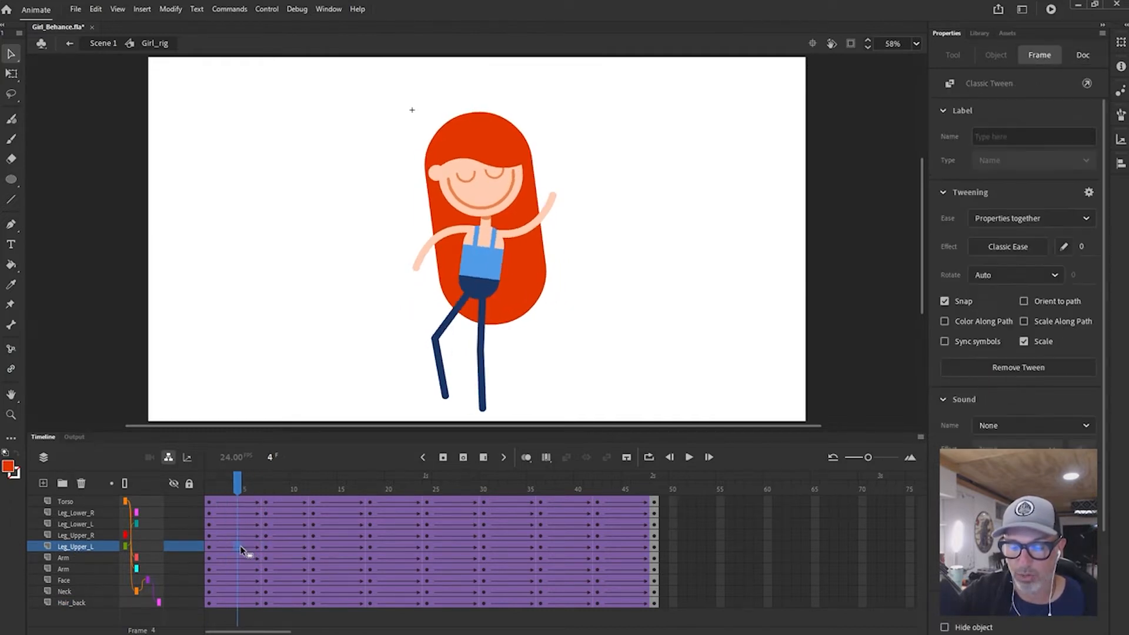
pyautogui.click(445, 376)
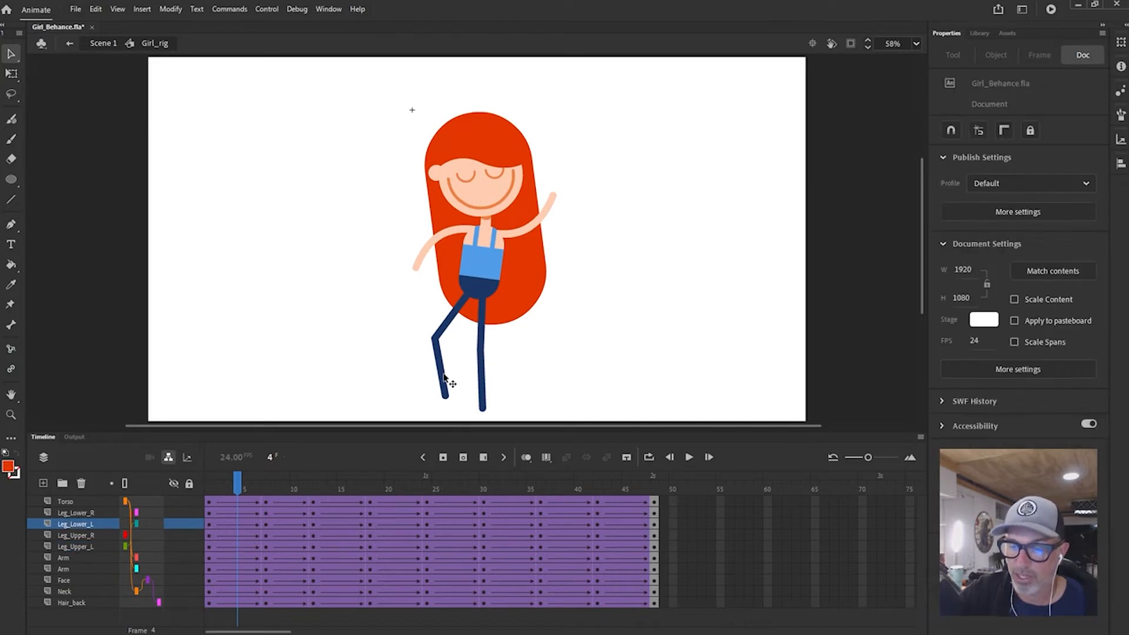
pyautogui.click(448, 325)
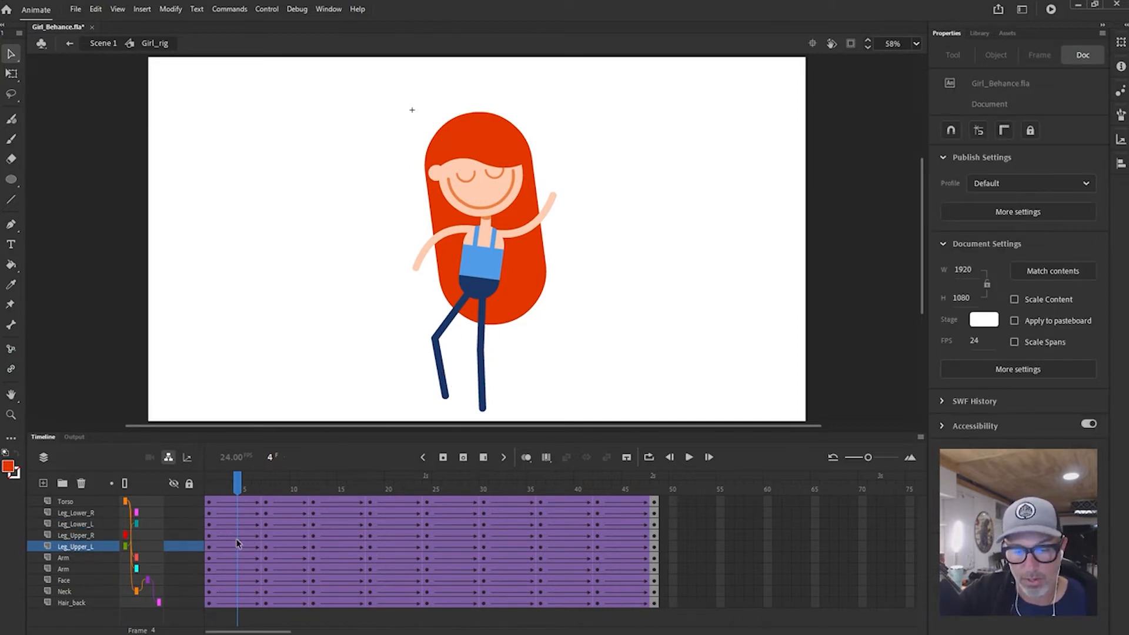
pyautogui.click(238, 503)
pyautogui.press(',')
pyautogui.press(',')
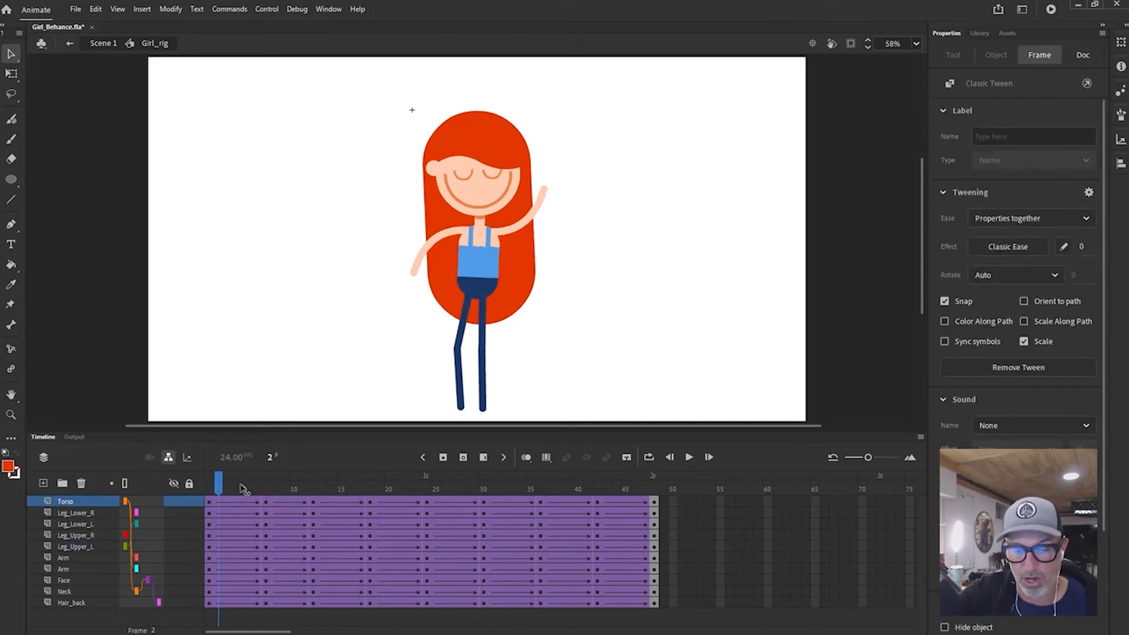
pyautogui.moveTo(241, 484)
pyautogui.mouseDown()
pyautogui.moveTo(238, 511)
pyautogui.moveTo(239, 500)
pyautogui.mouseUp()
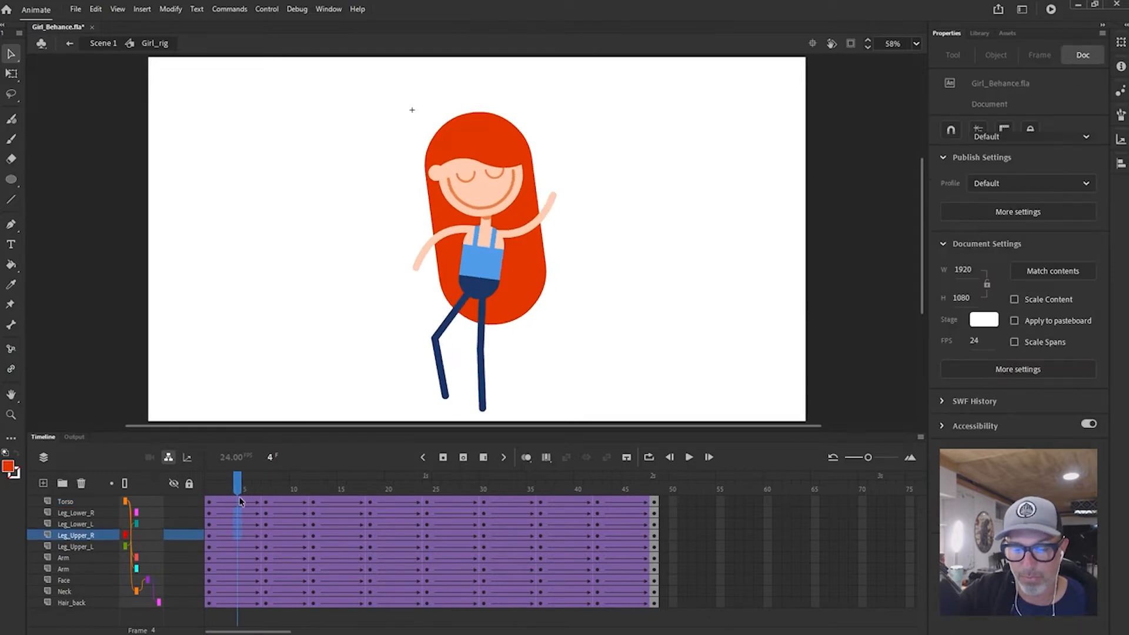
pyautogui.click(235, 501)
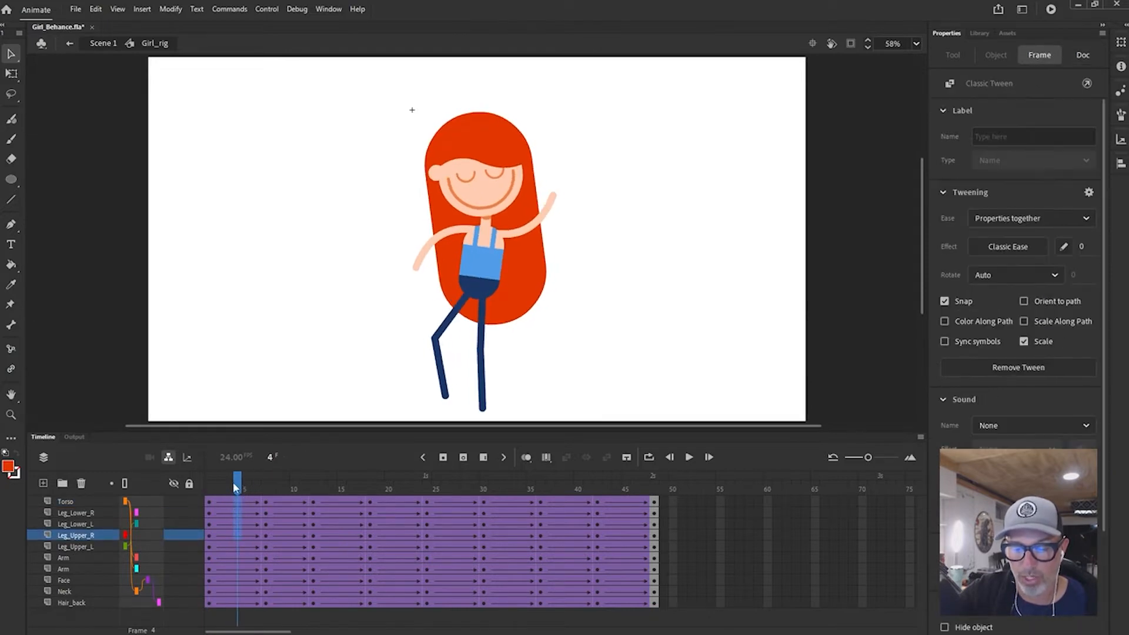
pyautogui.press(',')
pyautogui.press(',')
pyautogui.click(219, 483)
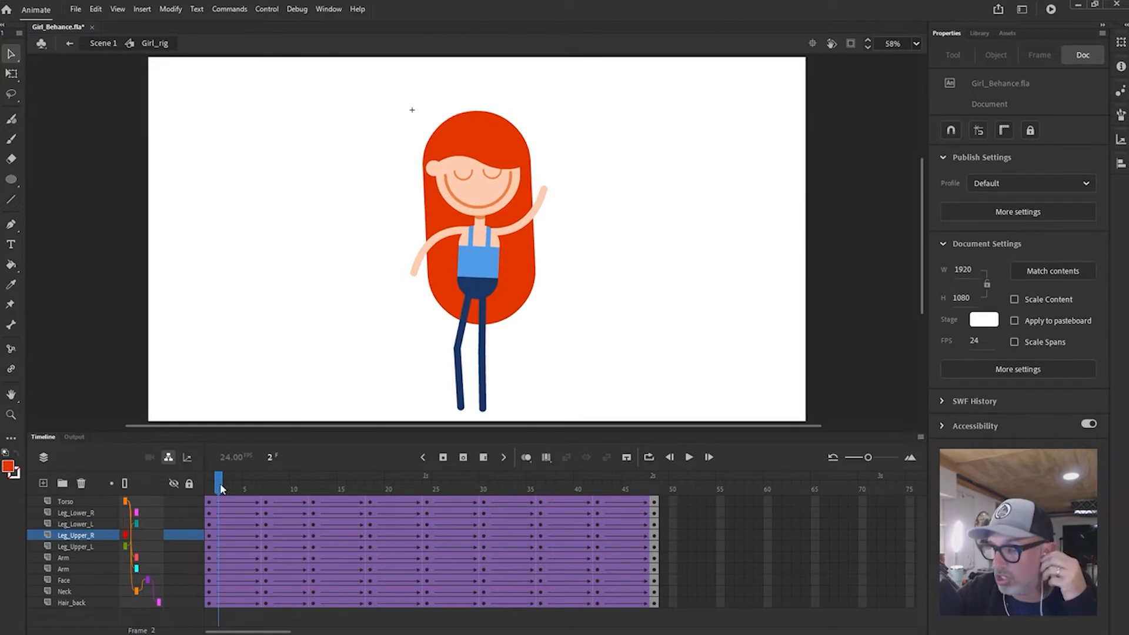
# - Apply a Cubic Ease Out to the opening tween on the Torso and all leg layers, comparing the Quad, Quart and Quint curves
pyautogui.moveTo(224, 487); pyautogui.dragTo(235, 502)
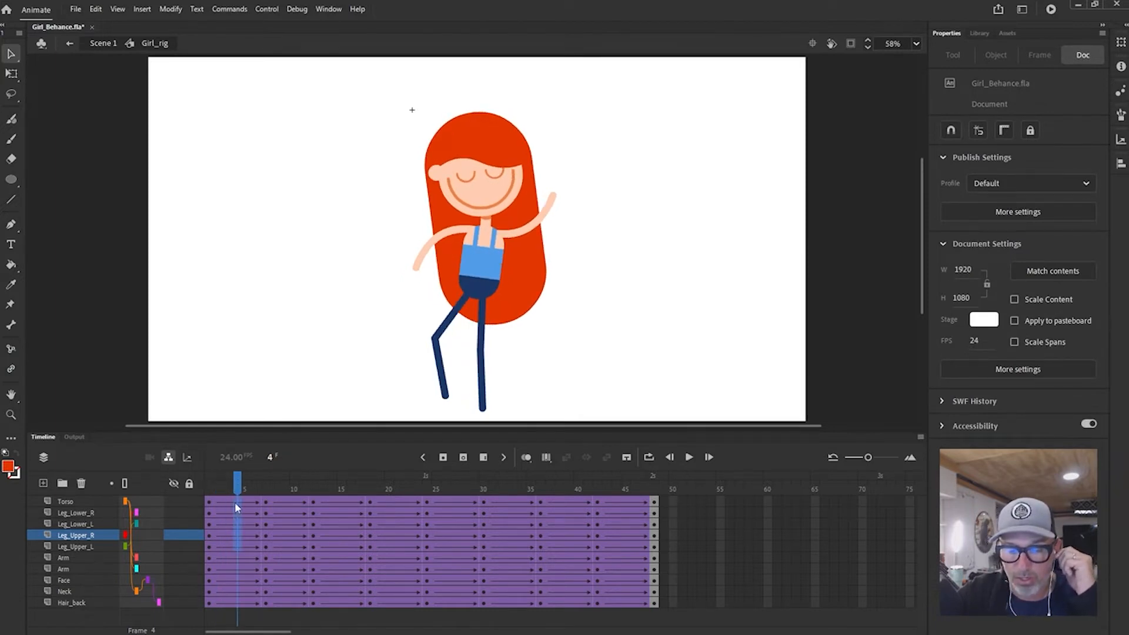
pyautogui.click(232, 544)
pyautogui.moveTo(237, 484); pyautogui.dragTo(231, 510)
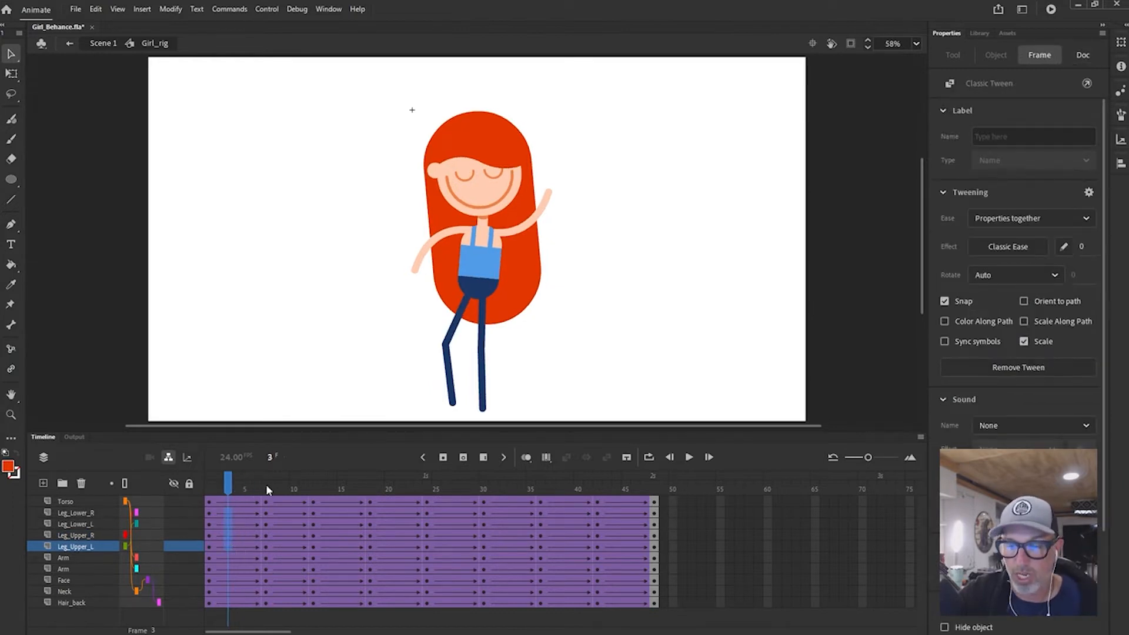
pyautogui.press('.')
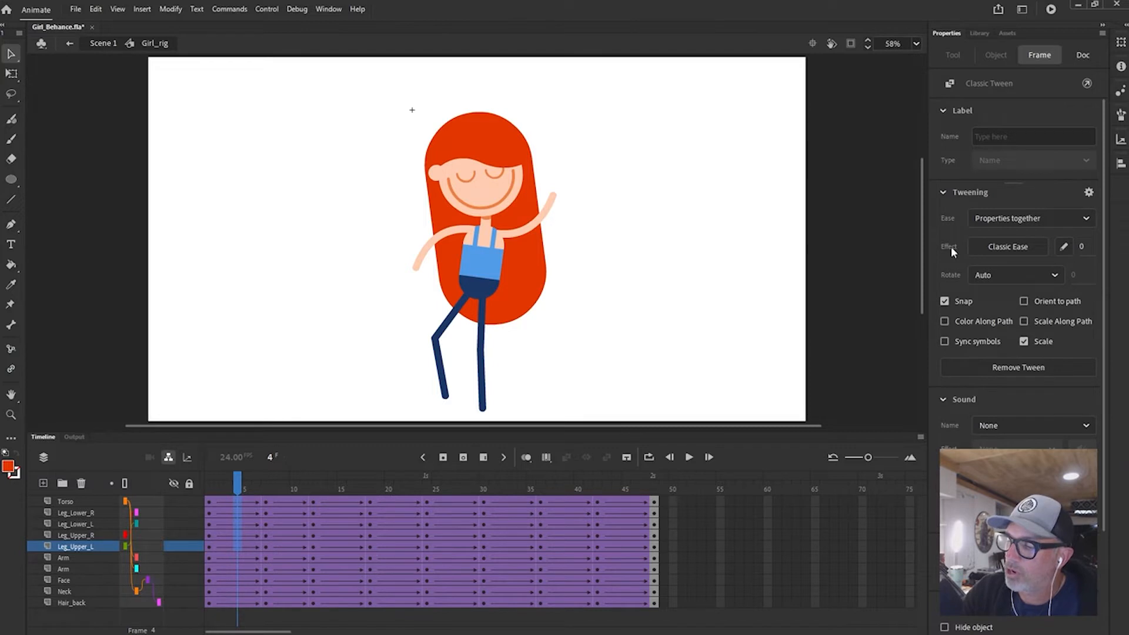
pyautogui.click(1021, 247)
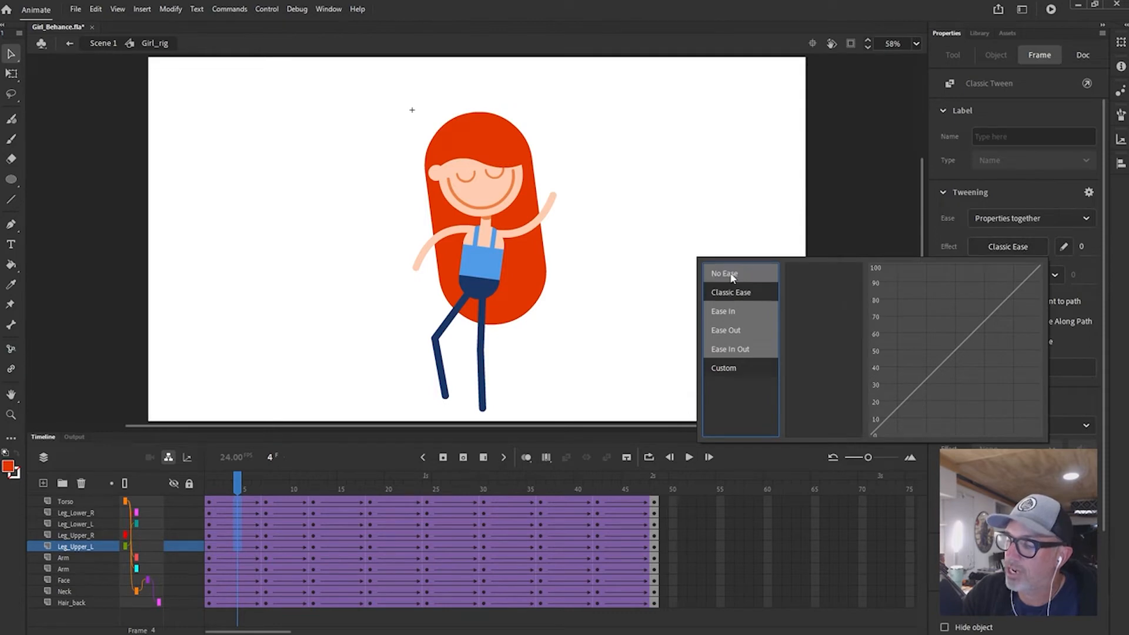
pyautogui.moveTo(730, 343)
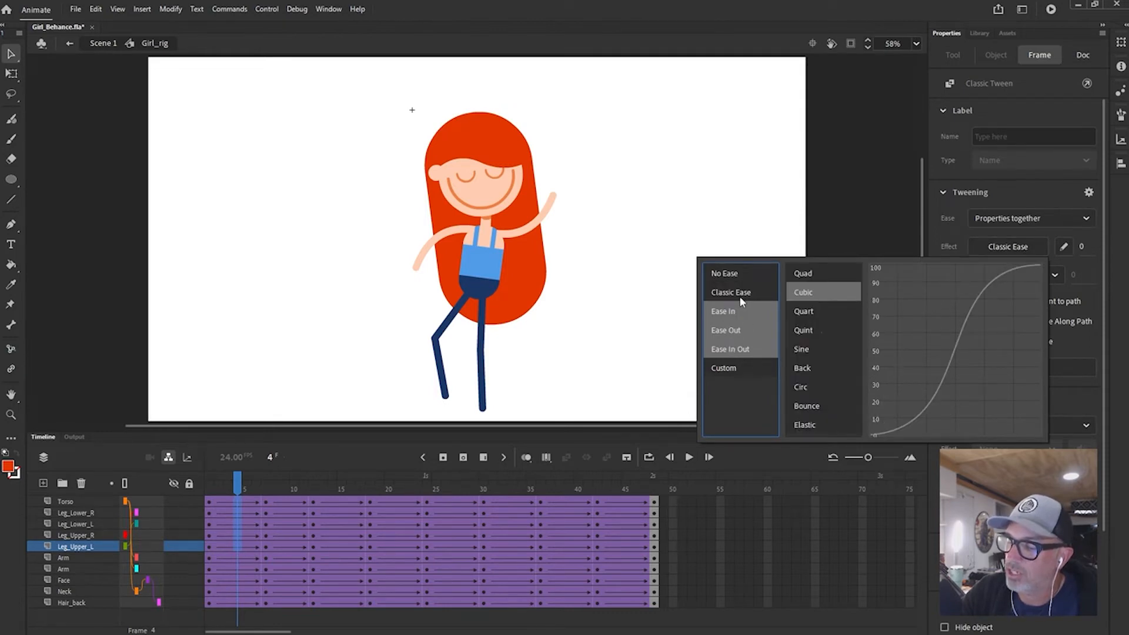
pyautogui.moveTo(751, 286)
pyautogui.moveTo(736, 315)
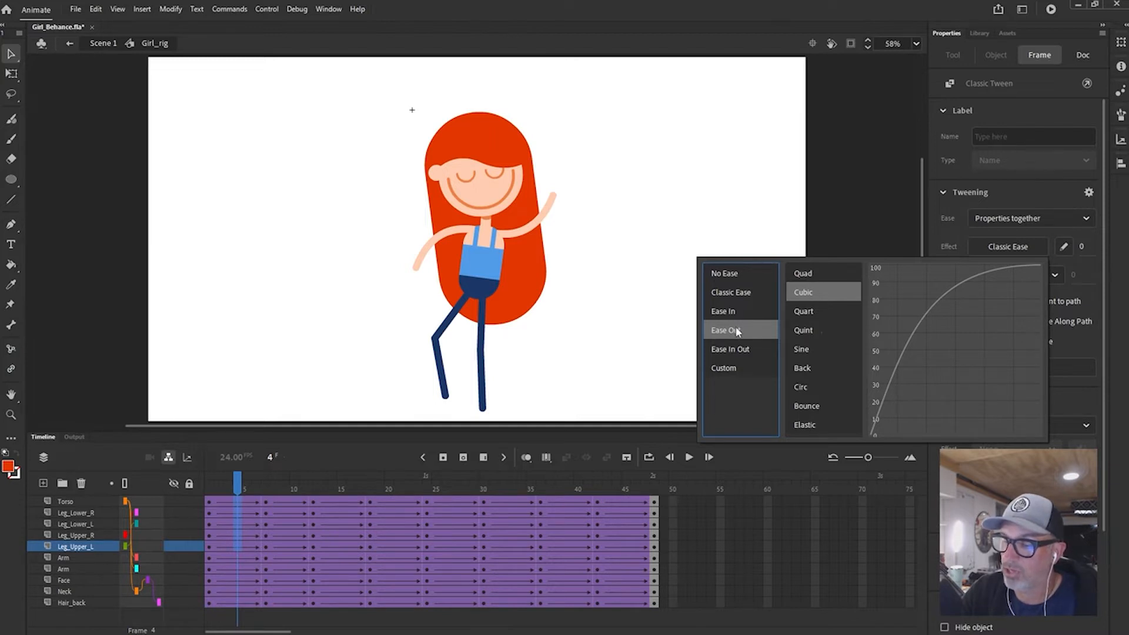
pyautogui.click(831, 268)
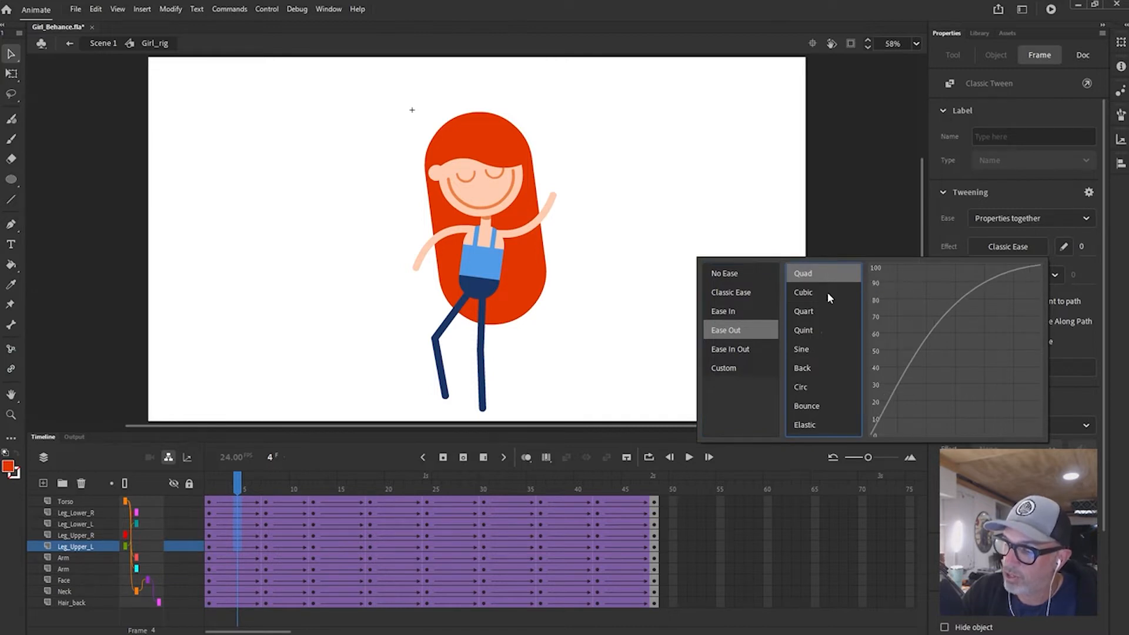
pyautogui.click(829, 294)
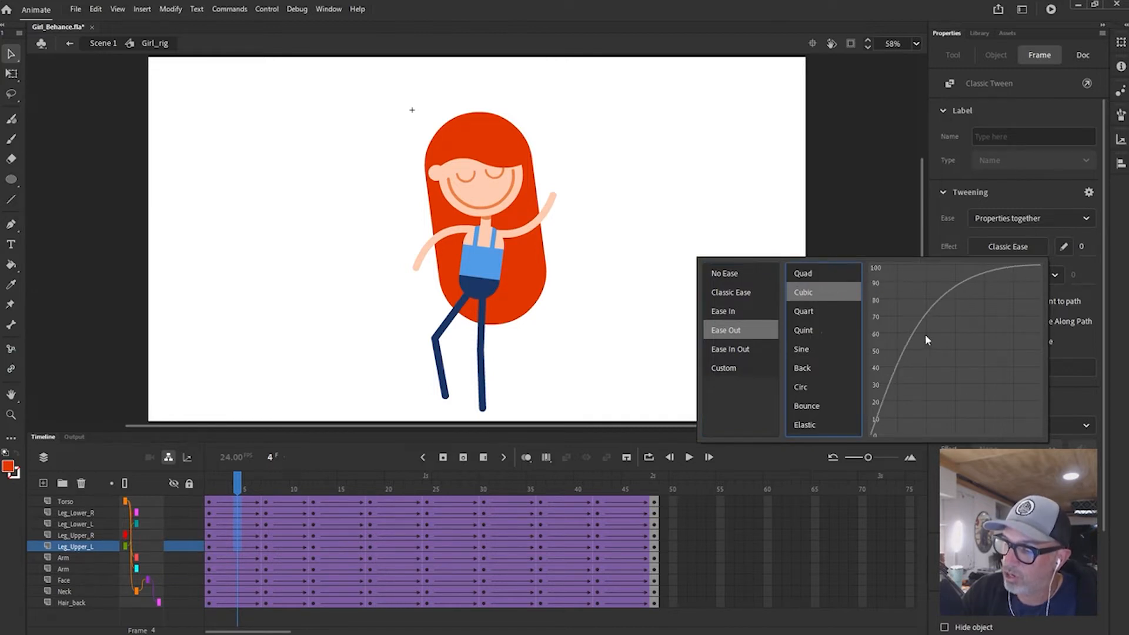
pyautogui.click(829, 313)
pyautogui.click(832, 327)
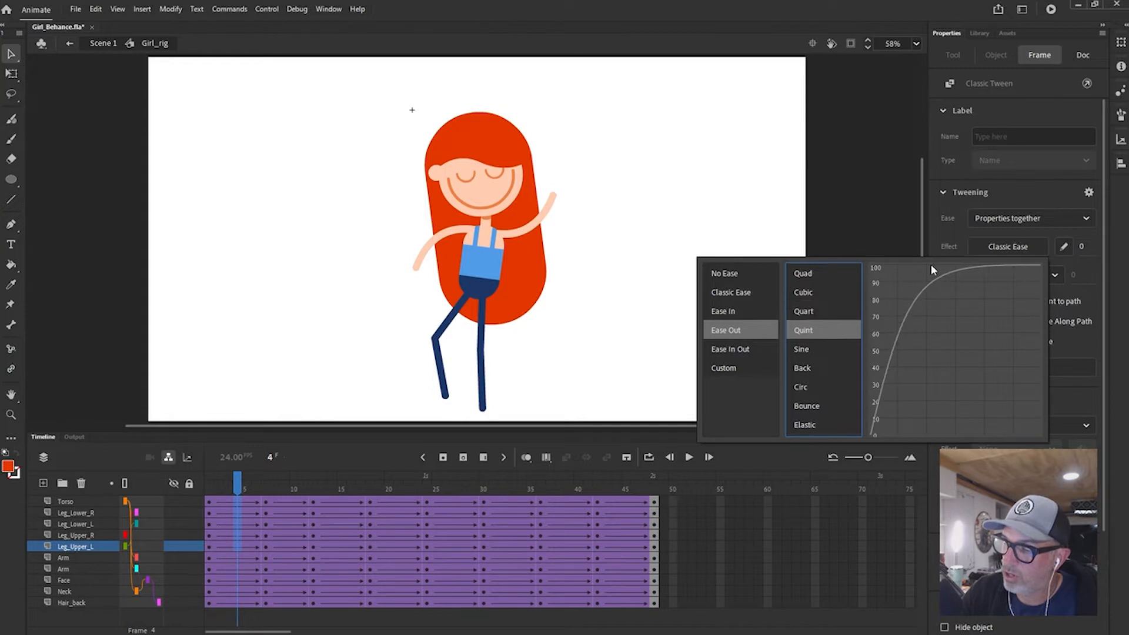
pyautogui.click(831, 287)
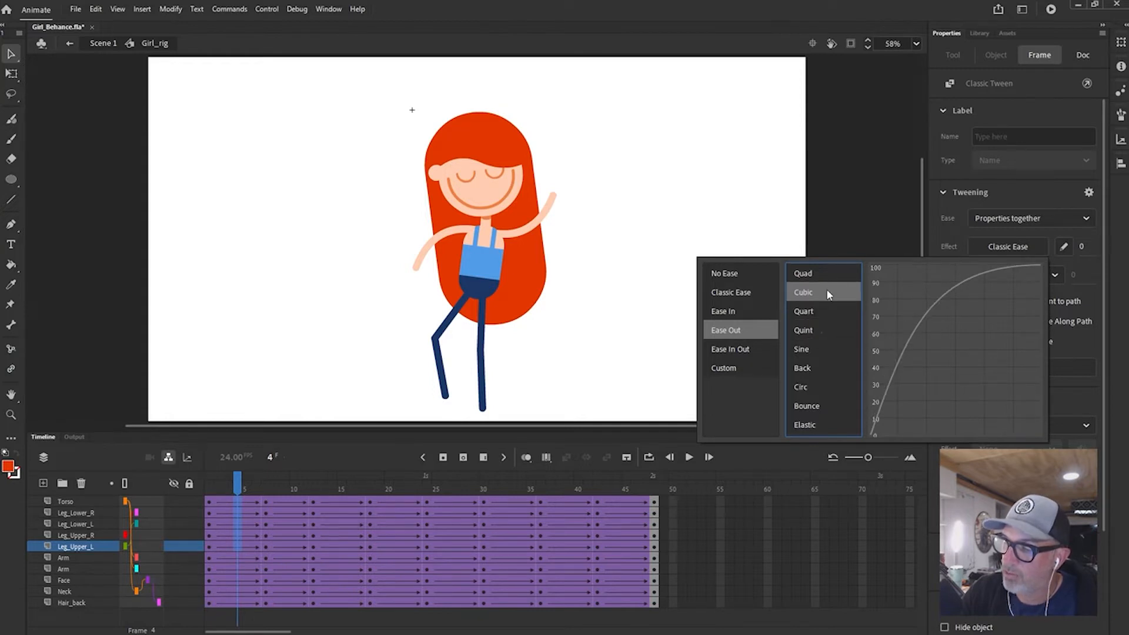
pyautogui.doubleClick(828, 288)
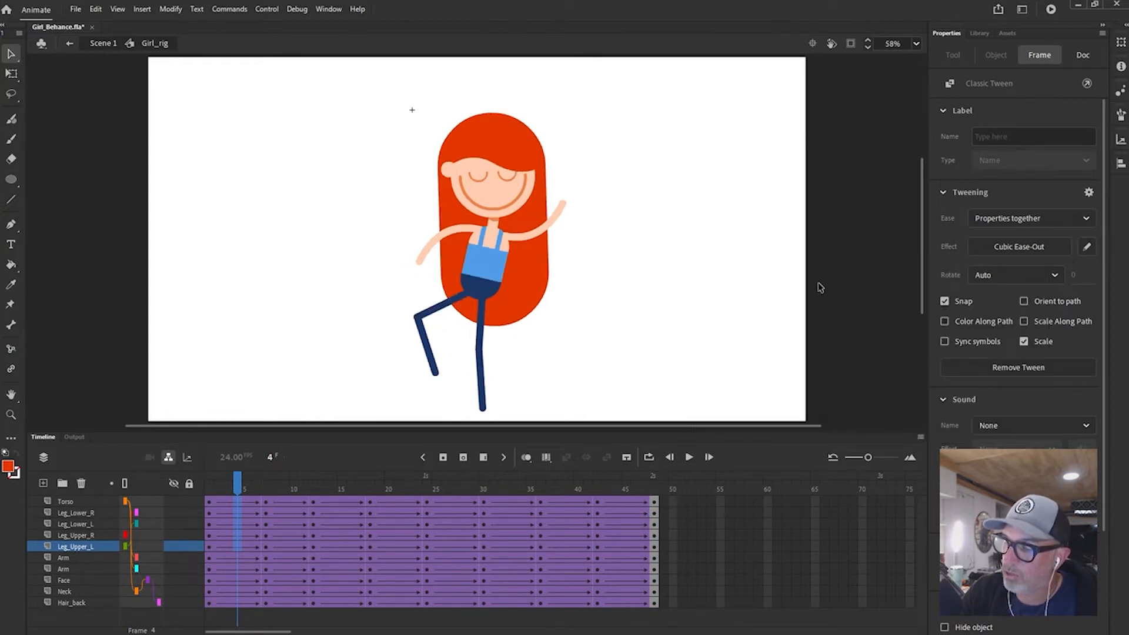
# - Step back and forth repeatedly through the opening frames to examine the eased torso and leg motion into the raised-knee pose
pyautogui.moveTo(237, 486)
pyautogui.mouseDown()
pyautogui.moveTo(211, 486)
pyautogui.moveTo(237, 485)
pyautogui.mouseUp()
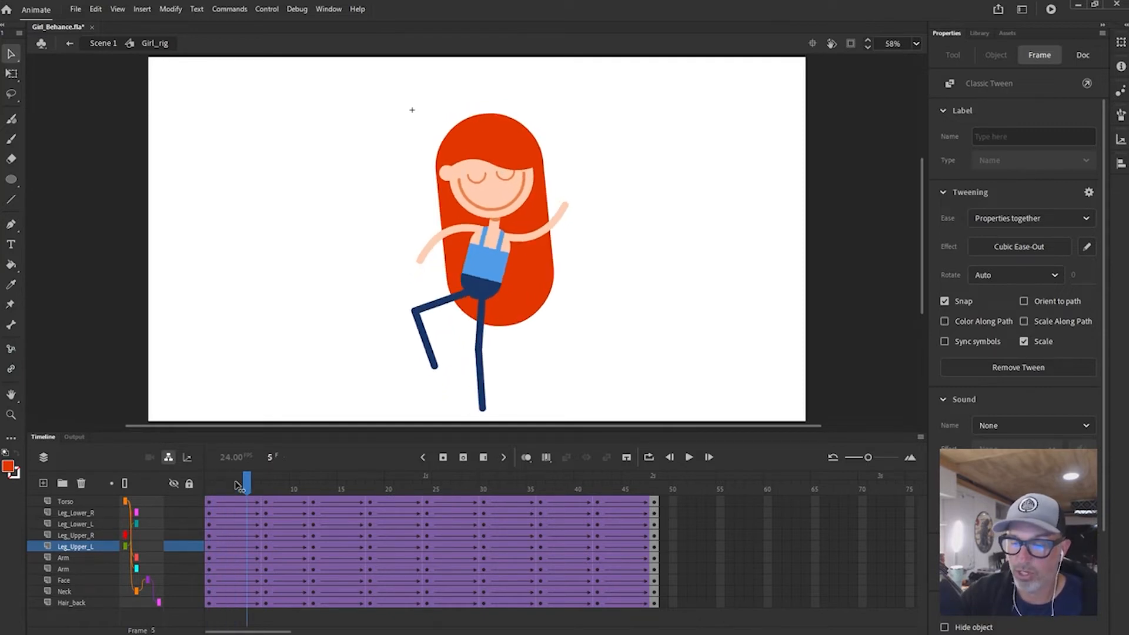
pyautogui.press('.')
pyautogui.press(',')
pyautogui.press(',')
pyautogui.press(',')
pyautogui.press(',')
pyautogui.press(',')
pyautogui.press('.')
pyautogui.press('.')
pyautogui.press('.')
pyautogui.press('.')
pyautogui.press('.')
pyautogui.press('.')
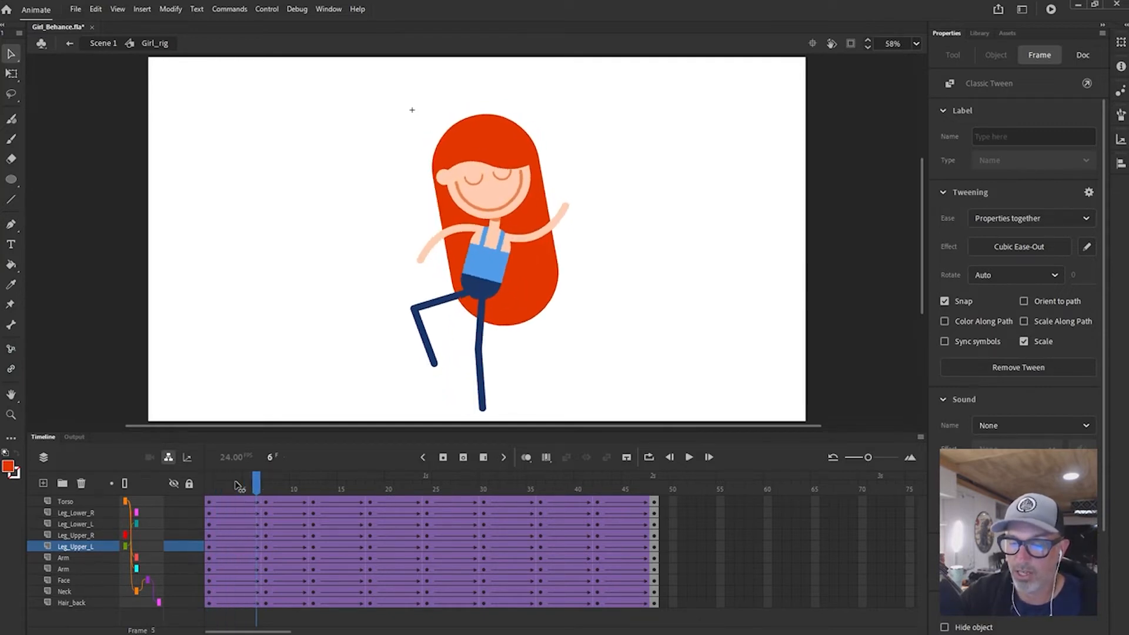
pyautogui.press(',')
pyautogui.press(',')
pyautogui.press(',')
pyautogui.press(',')
pyautogui.press(',')
pyautogui.press(',')
pyautogui.press('.')
pyautogui.press('.')
pyautogui.press('.')
pyautogui.press('.')
pyautogui.press('.')
pyautogui.press('.')
pyautogui.press('.')
pyautogui.press('.')
pyautogui.press('.')
pyautogui.press(',')
pyautogui.press(',')
pyautogui.press(',')
pyautogui.press(',')
pyautogui.press(',')
pyautogui.press(',')
pyautogui.press(',')
pyautogui.press(',')
pyautogui.press(',')
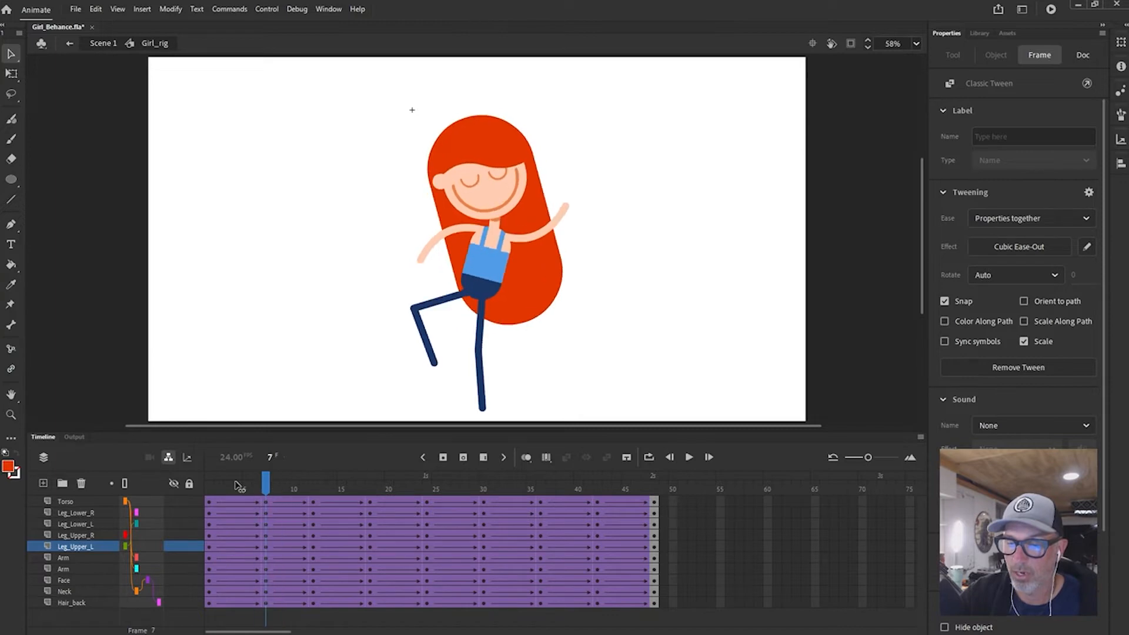
pyautogui.press('.')
pyautogui.press('.')
pyautogui.press('.')
pyautogui.press('.')
pyautogui.press('.')
pyautogui.press('.')
pyautogui.press('.')
pyautogui.press(',')
pyautogui.press(',')
pyautogui.press(',')
pyautogui.press(',')
pyautogui.press(',')
pyautogui.press(',')
pyautogui.press(',')
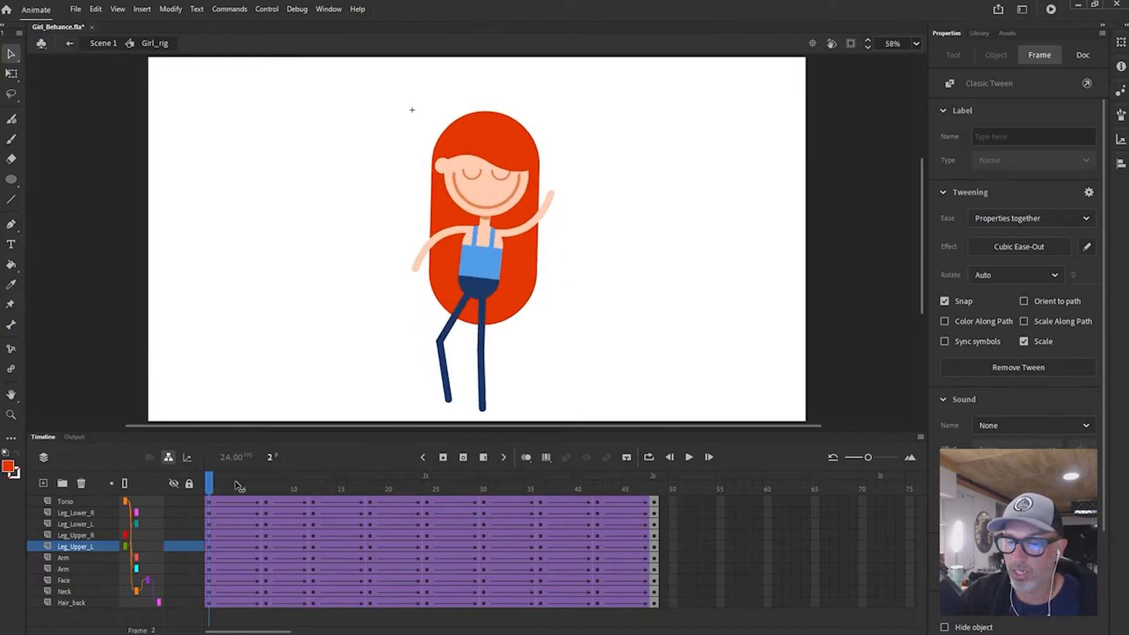
pyautogui.press('.')
pyautogui.press('.')
pyautogui.press('.')
pyautogui.press('.')
pyautogui.press('.')
pyautogui.press('.')
pyautogui.press('.')
pyautogui.press(',')
pyautogui.press(',')
pyautogui.press(',')
pyautogui.press(',')
pyautogui.press(',')
pyautogui.press(',')
pyautogui.press(',')
pyautogui.press('.')
pyautogui.press('.')
pyautogui.press('.')
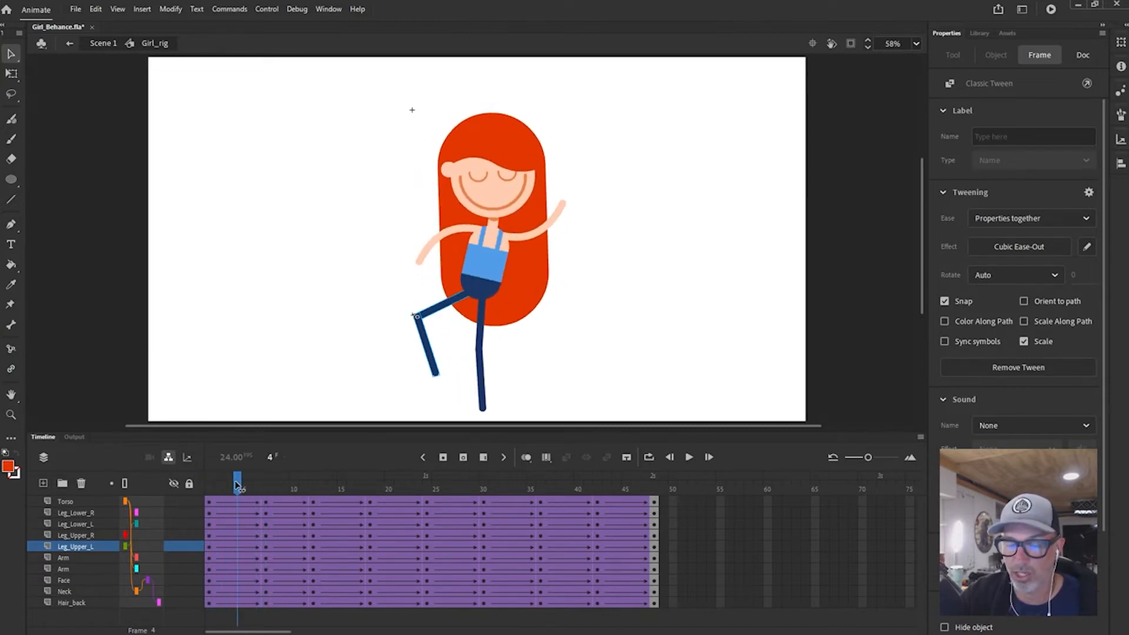
pyautogui.press(',')
pyautogui.press(',')
pyautogui.press(',')
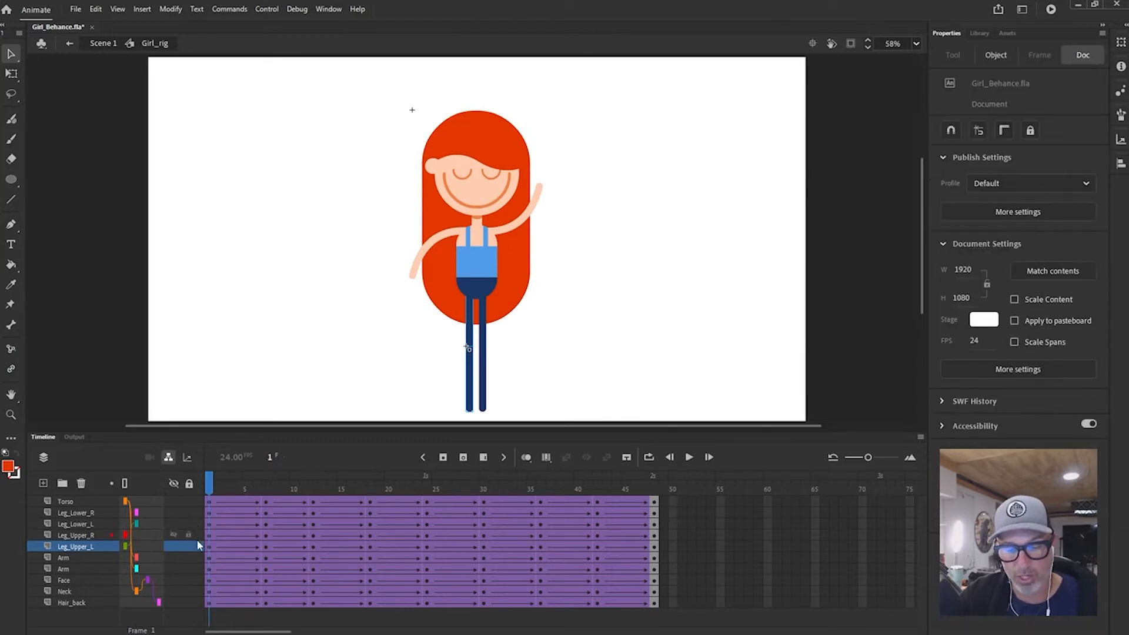
# - Apply a Cubic Ease Out to the opening tween on the Face layer
pyautogui.click(229, 500)
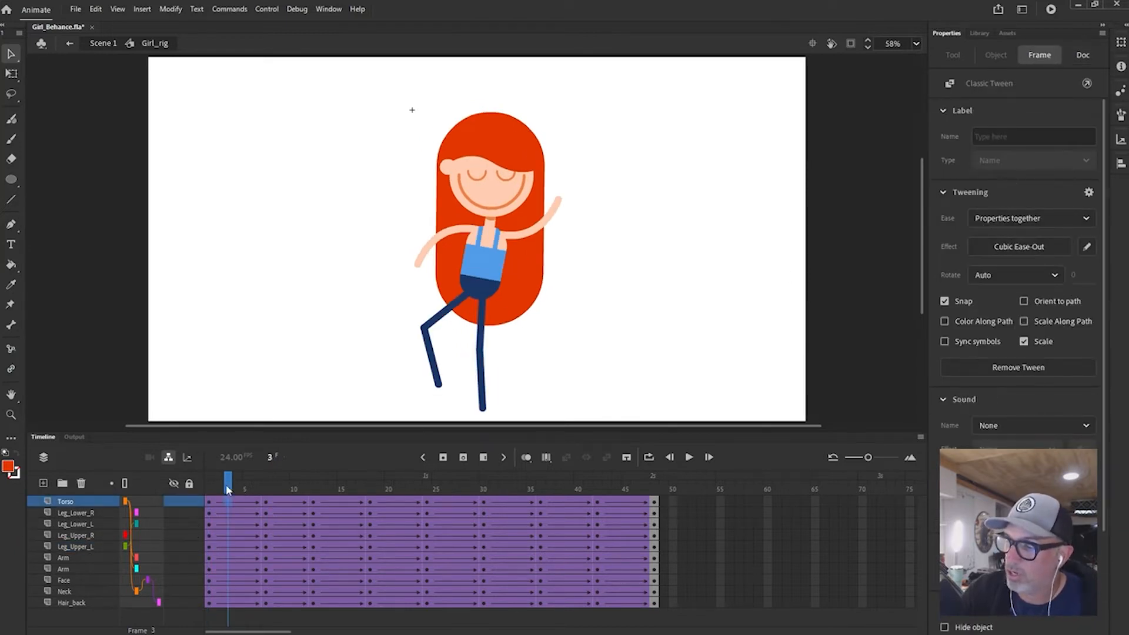
pyautogui.press(',')
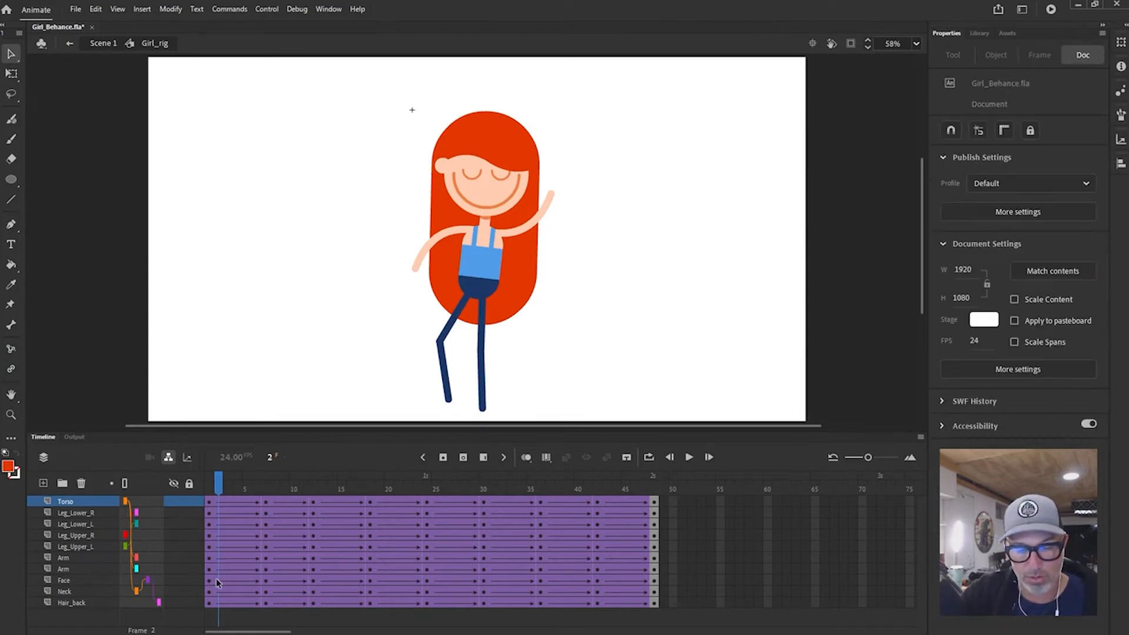
pyautogui.click(217, 581)
pyautogui.click(1008, 247)
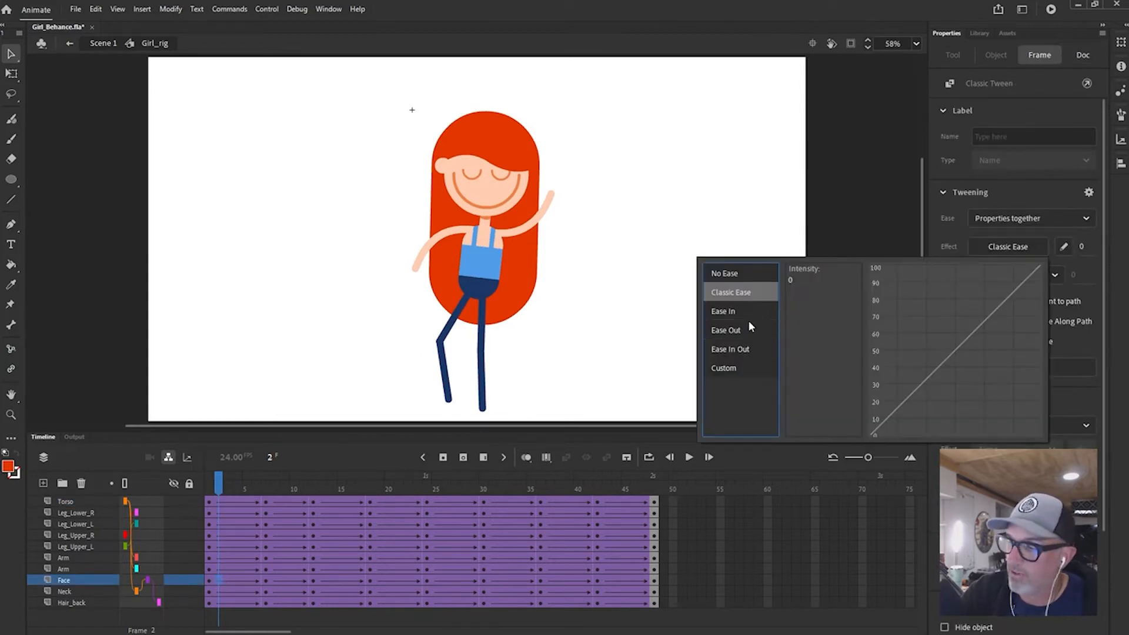
pyautogui.click(811, 292)
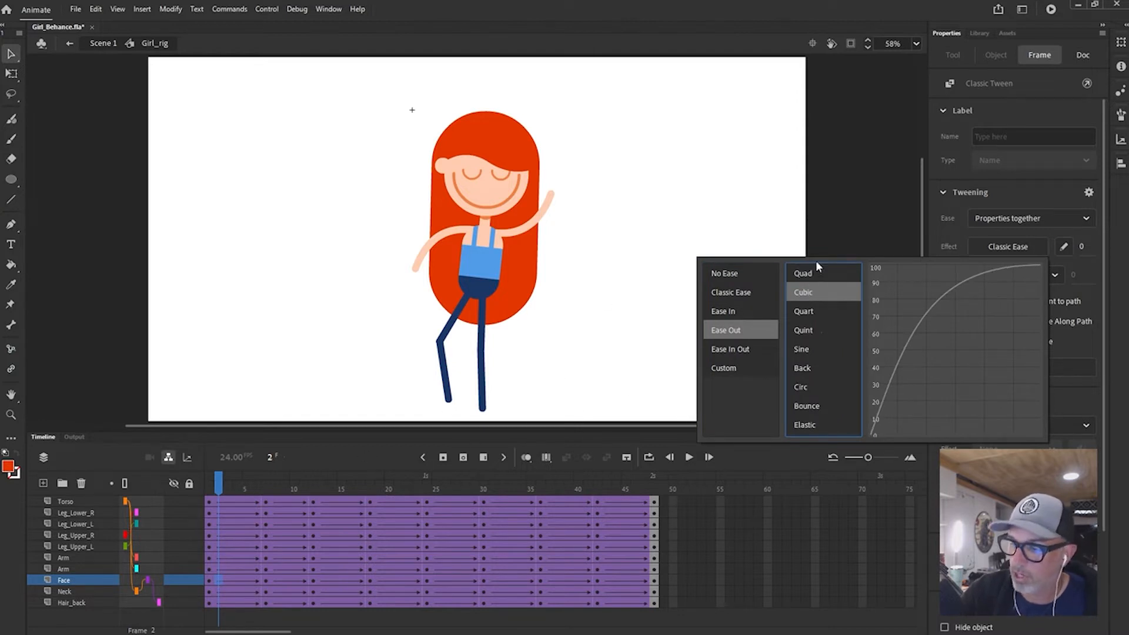
pyautogui.doubleClick(818, 291)
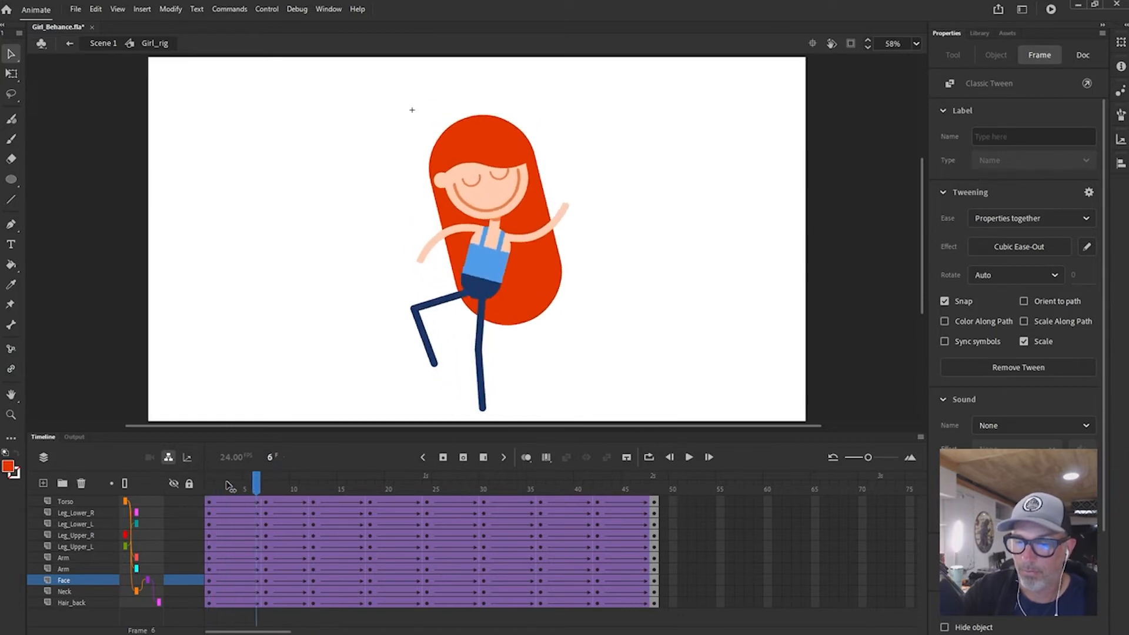
# - Step through the opening frames to check how the eased face moves together with the torso and legs
pyautogui.press('.')
pyautogui.press('.')
pyautogui.press('.')
pyautogui.press('.')
pyautogui.press('.')
pyautogui.press('.')
pyautogui.press('.')
pyautogui.press('.')
pyautogui.press('.')
pyautogui.press('.')
pyautogui.press('.')
pyautogui.press('.')
pyautogui.press('.')
pyautogui.press('.')
pyautogui.press('.')
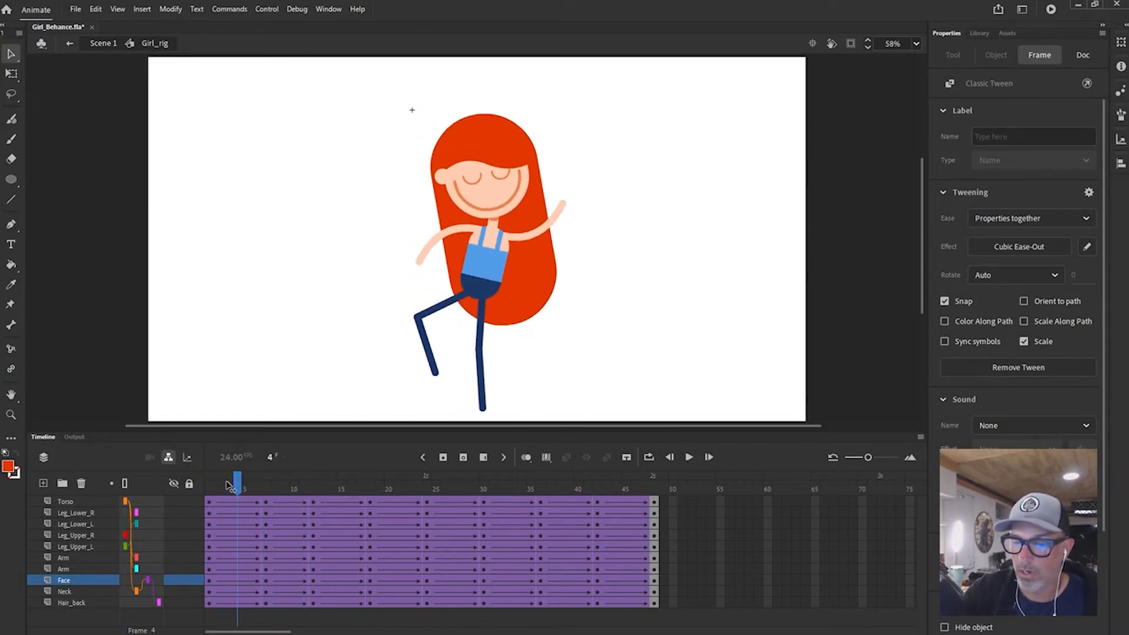
pyautogui.press(',')
pyautogui.press(',')
# - Apply a Cubic Ease In to the second tween, around frame 9, on all layers from Torso to Hair_back
pyautogui.moveTo(228, 485); pyautogui.dragTo(285, 601)
pyautogui.moveTo(288, 490); pyautogui.dragTo(285, 603)
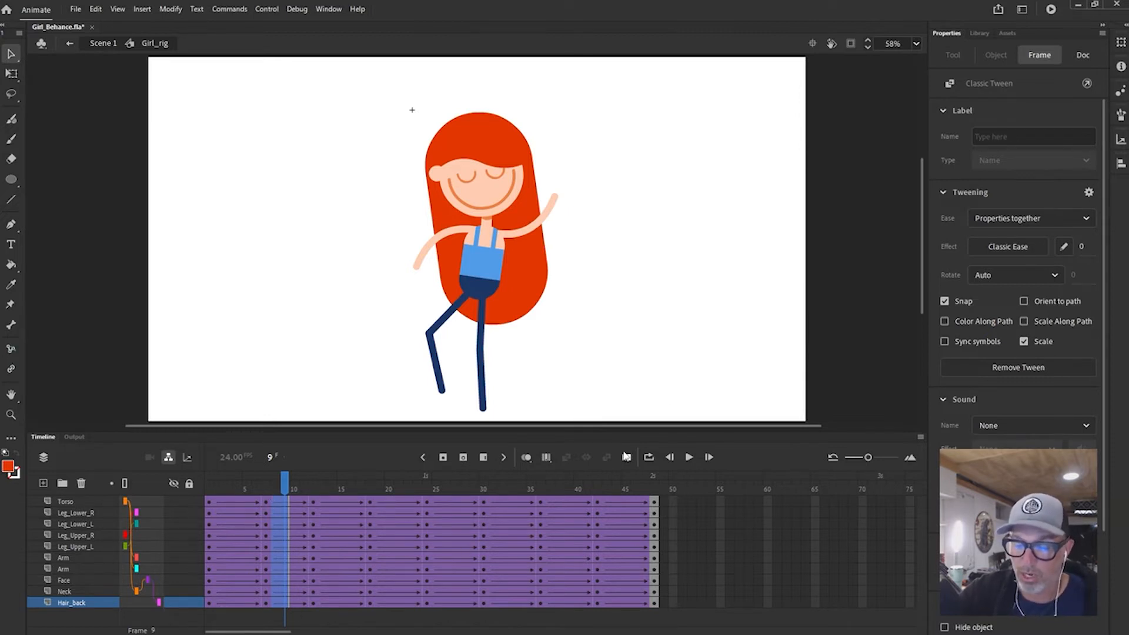
pyautogui.click(996, 247)
pyautogui.click(738, 309)
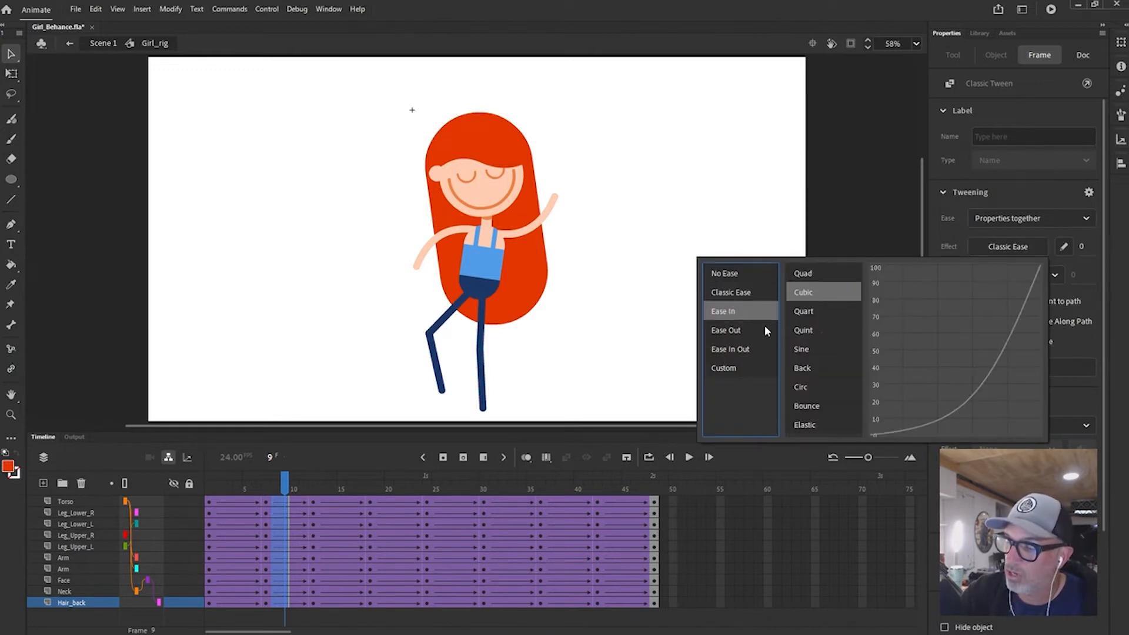
pyautogui.doubleClick(808, 294)
# - Apply a Quad Ease Out to the third tween, around frame 16, on all layers
pyautogui.moveTo(298, 481)
pyautogui.mouseDown()
pyautogui.moveTo(209, 483)
pyautogui.moveTo(294, 485)
pyautogui.mouseUp()
pyautogui.moveTo(294, 485); pyautogui.dragTo(351, 486)
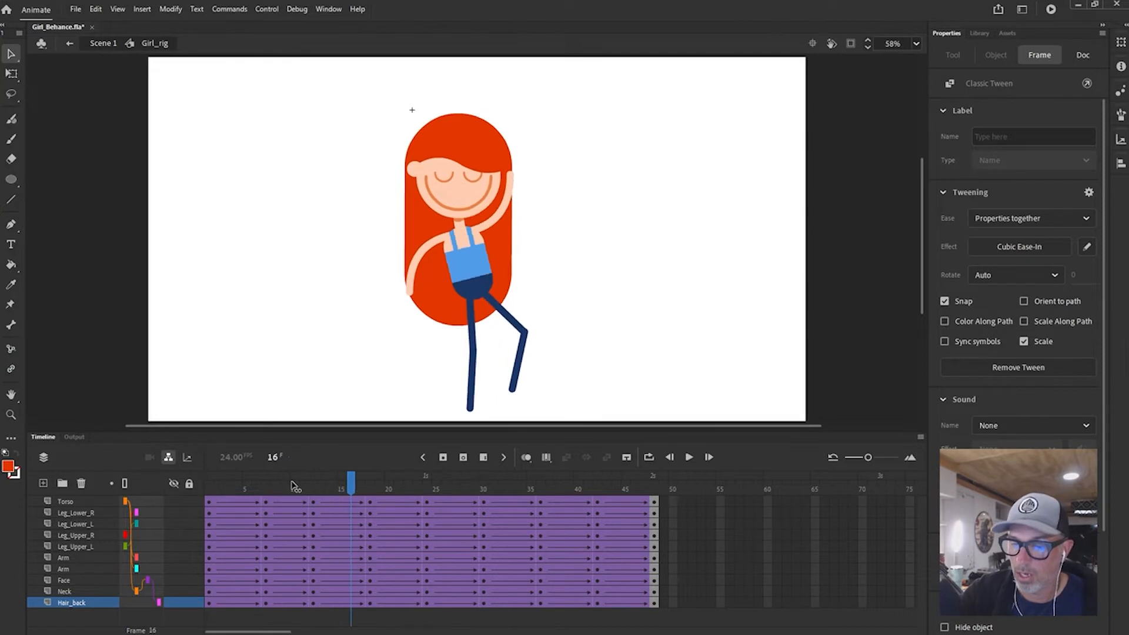
pyautogui.moveTo(347, 602); pyautogui.dragTo(345, 499)
pyautogui.click(1016, 249)
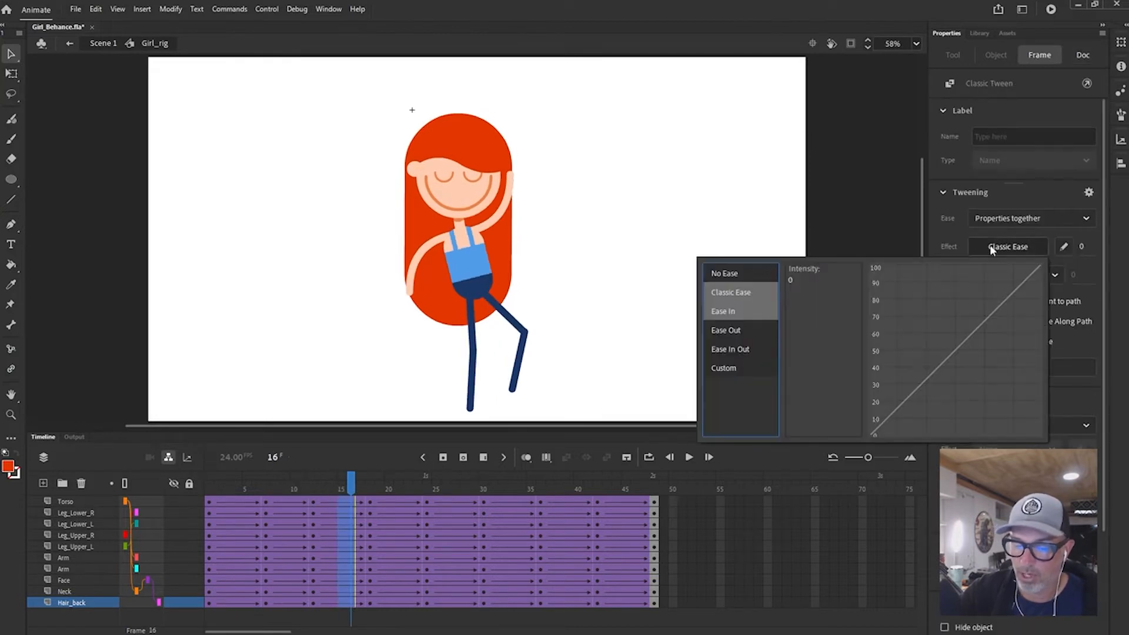
pyautogui.click(750, 329)
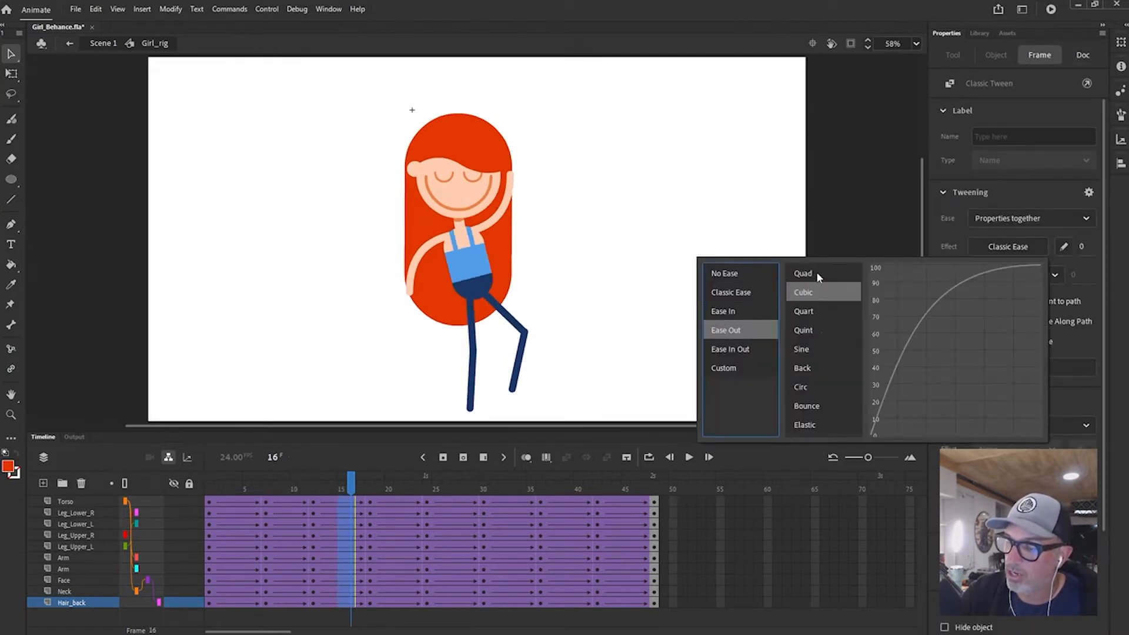
pyautogui.click(816, 272)
pyautogui.press('Return')
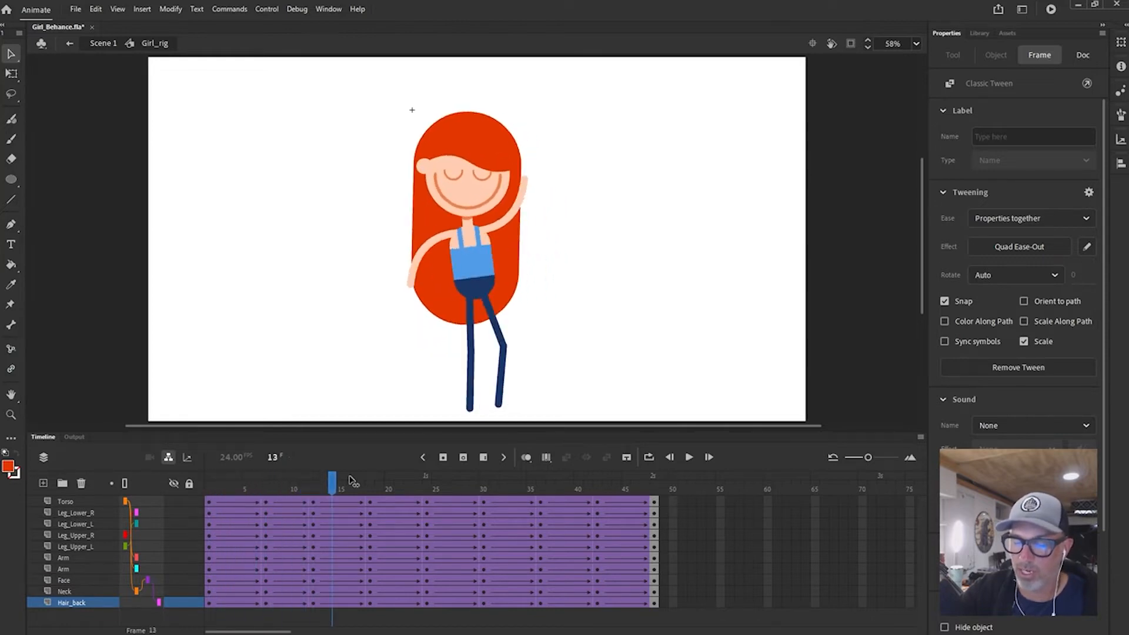
# - Apply a Quad Ease In to the fourth tween, around frame 21, on all layers
pyautogui.click(391, 516)
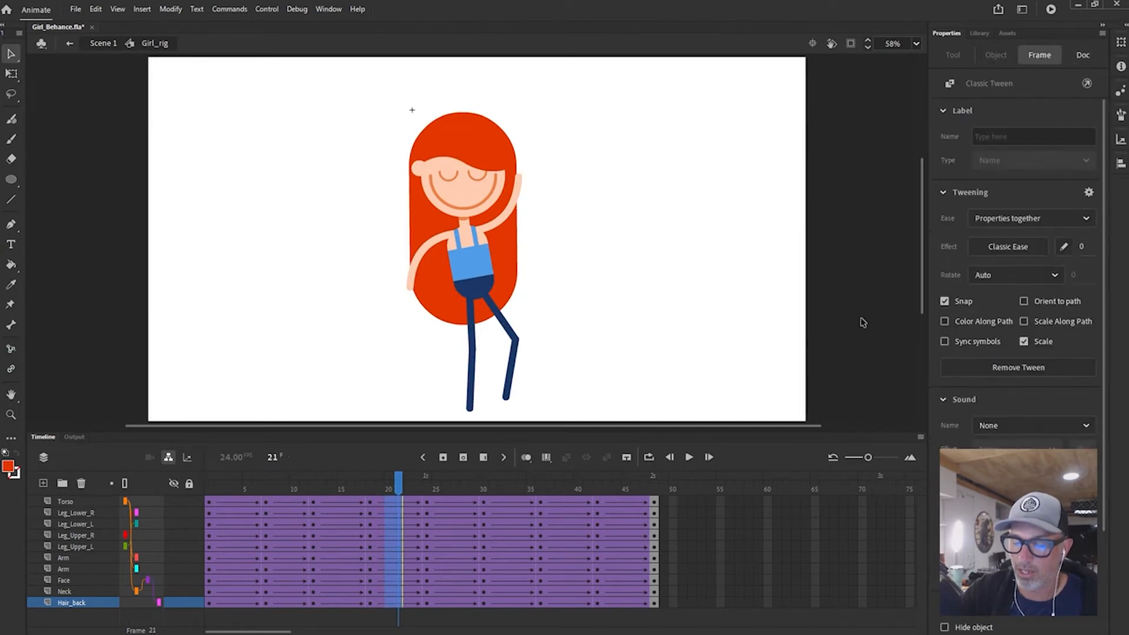
pyautogui.click(1008, 247)
pyautogui.click(750, 311)
pyautogui.doubleClick(788, 291)
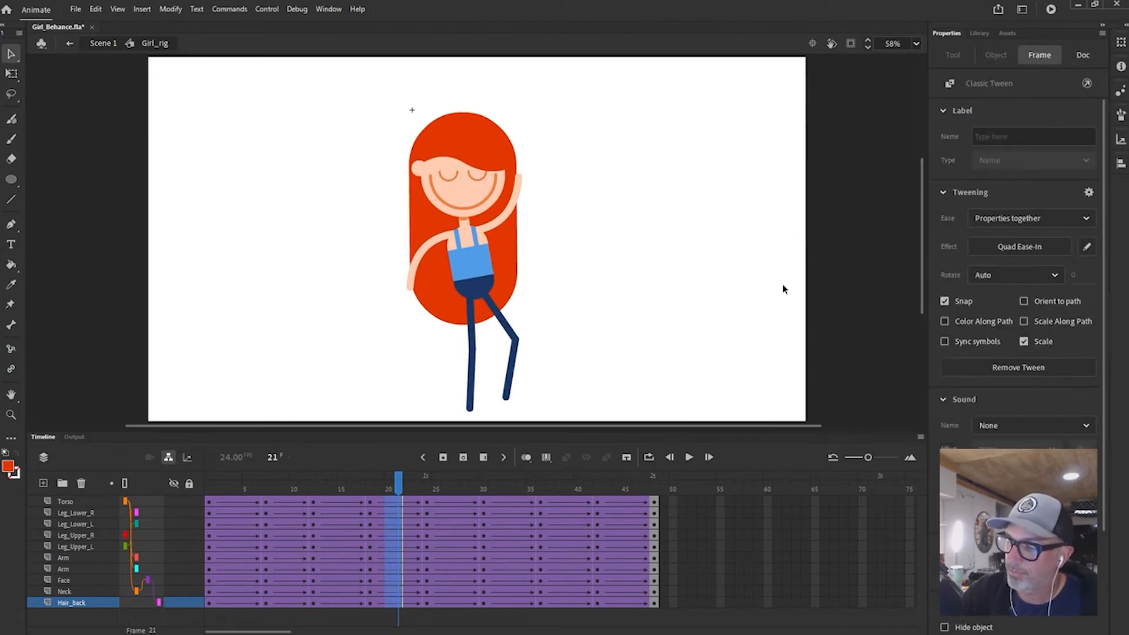
pyautogui.press('Return')
# - Try an Ease Out on the fifth tween around frame 27 and a Cubic Ease Out on the sixth around frame 32
pyautogui.click(1007, 247)
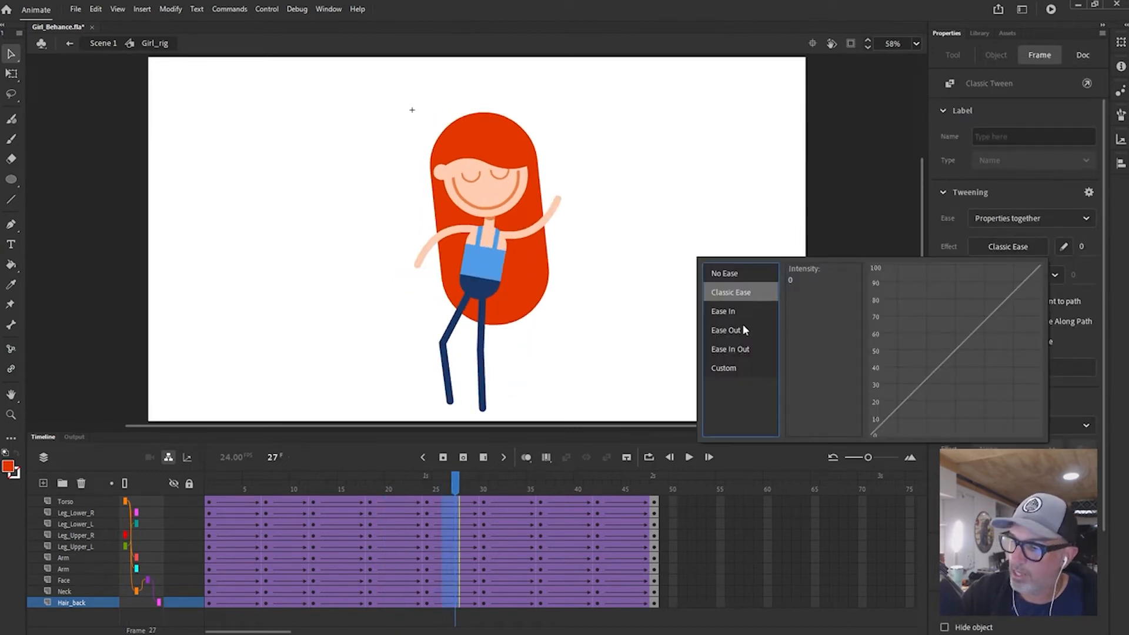
pyautogui.click(742, 327)
pyautogui.click(503, 511)
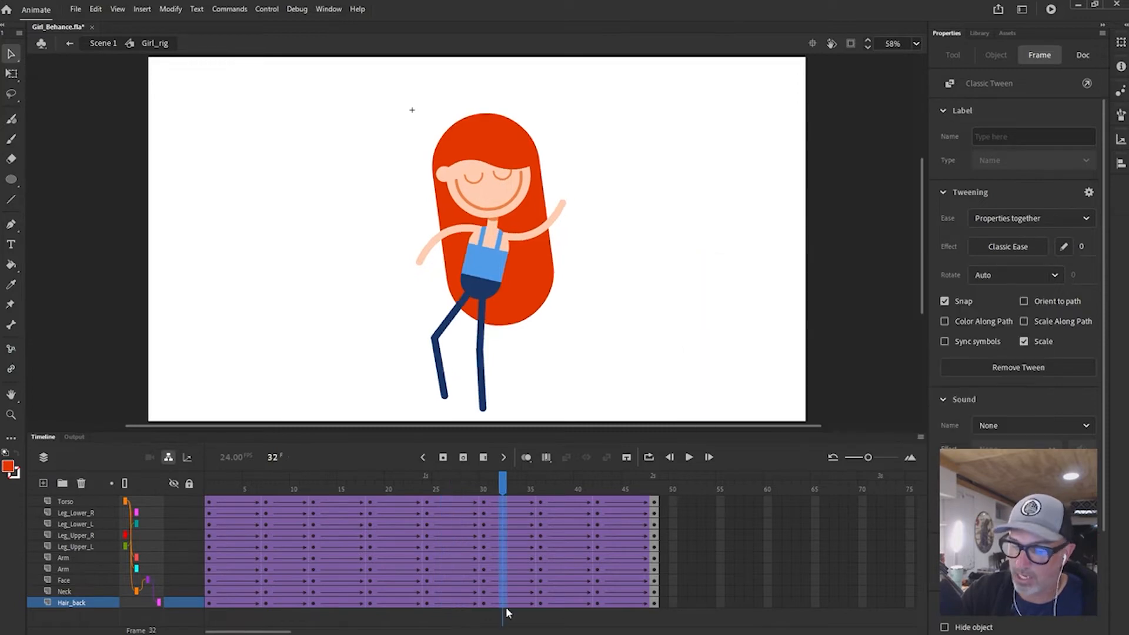
pyautogui.click(997, 247)
pyautogui.click(770, 327)
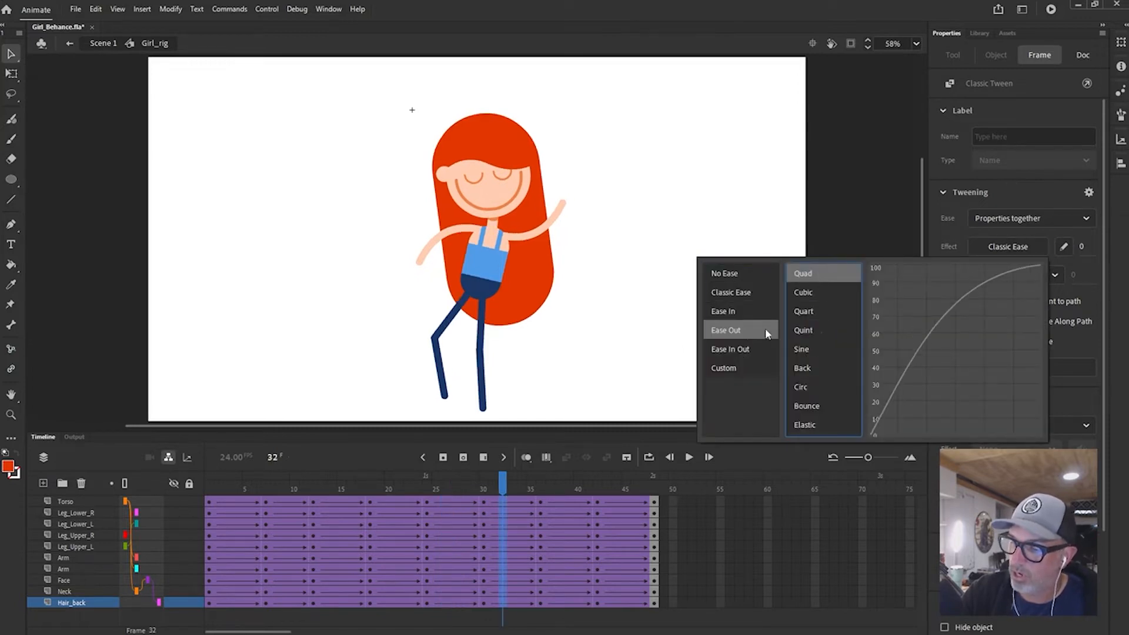
pyautogui.click(813, 291)
pyautogui.click(814, 292)
# - Apply a Cubic Ease Out to the fifth tween, around frame 26, on all layers
pyautogui.click(455, 492)
pyautogui.moveTo(456, 494); pyautogui.dragTo(457, 616)
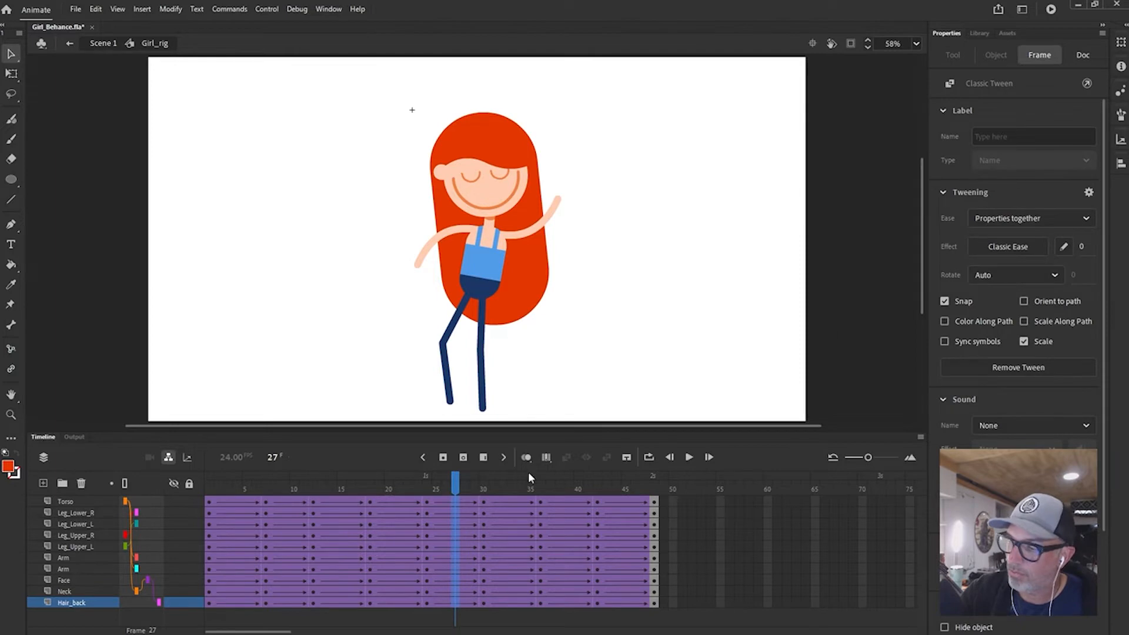
pyautogui.click(403, 500)
pyautogui.moveTo(459, 503); pyautogui.dragTo(449, 604)
pyautogui.click(1004, 248)
pyautogui.click(739, 330)
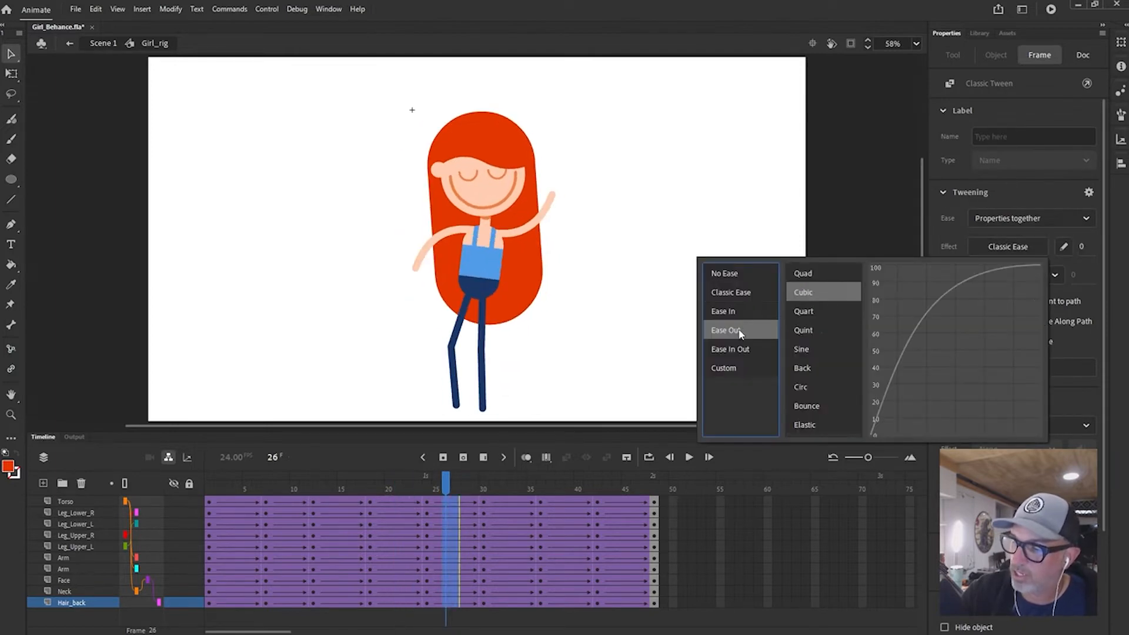
pyautogui.doubleClick(814, 292)
# - Set the sixth tween, around frame 33, to a Cubic Ease In on all layers
pyautogui.moveTo(441, 483); pyautogui.dragTo(512, 606)
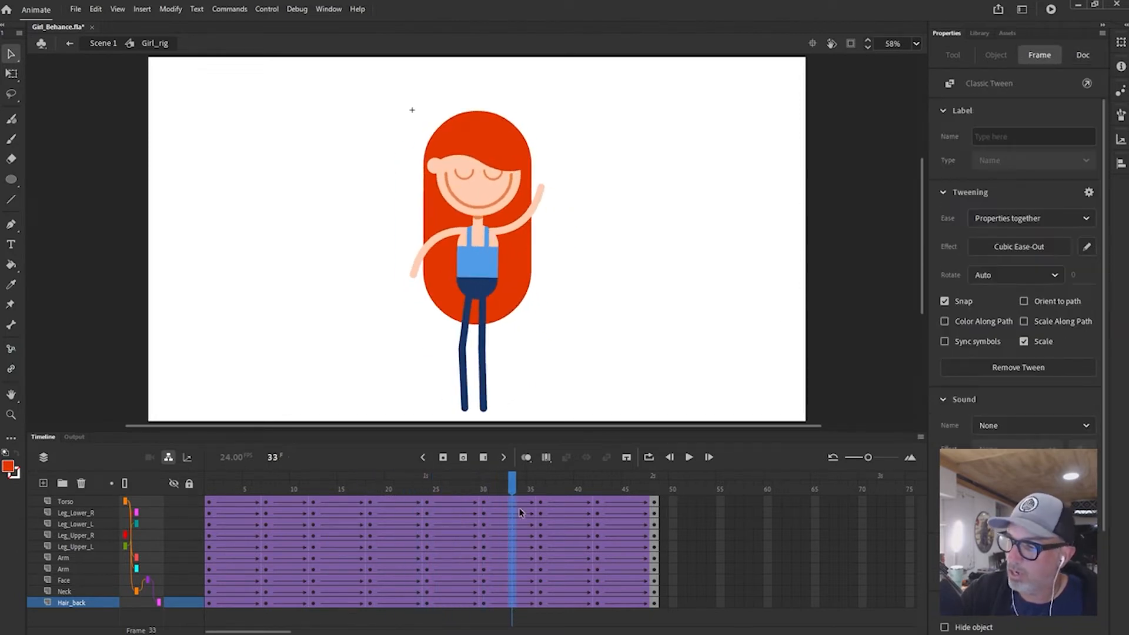
pyautogui.moveTo(459, 502); pyautogui.dragTo(462, 606)
pyautogui.moveTo(523, 502); pyautogui.dragTo(512, 604)
pyautogui.moveTo(481, 485); pyautogui.dragTo(514, 607)
pyautogui.click(1017, 253)
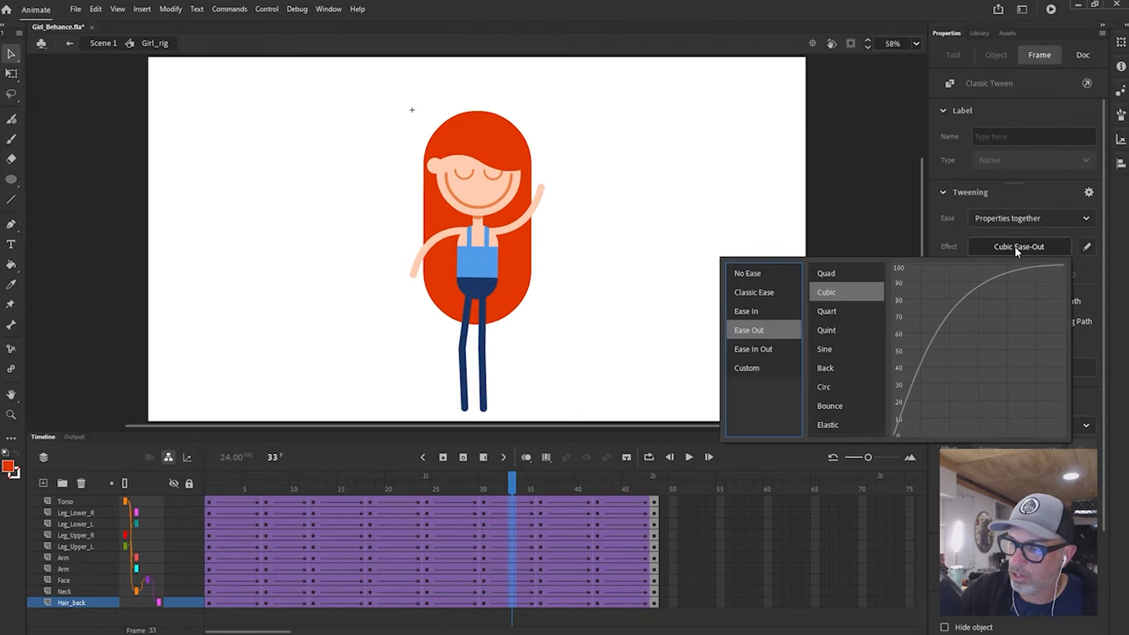
pyautogui.click(827, 294)
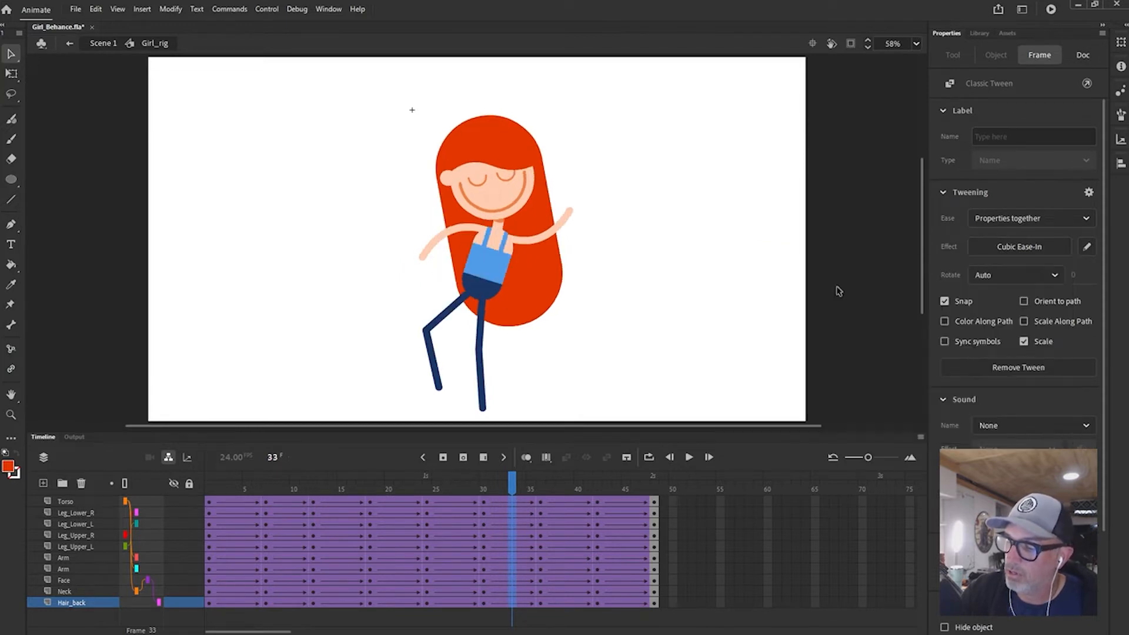
# - Apply a Cubic Ease Out to the seventh tween, around frame 39, on all layers
pyautogui.moveTo(553, 502); pyautogui.dragTo(571, 603)
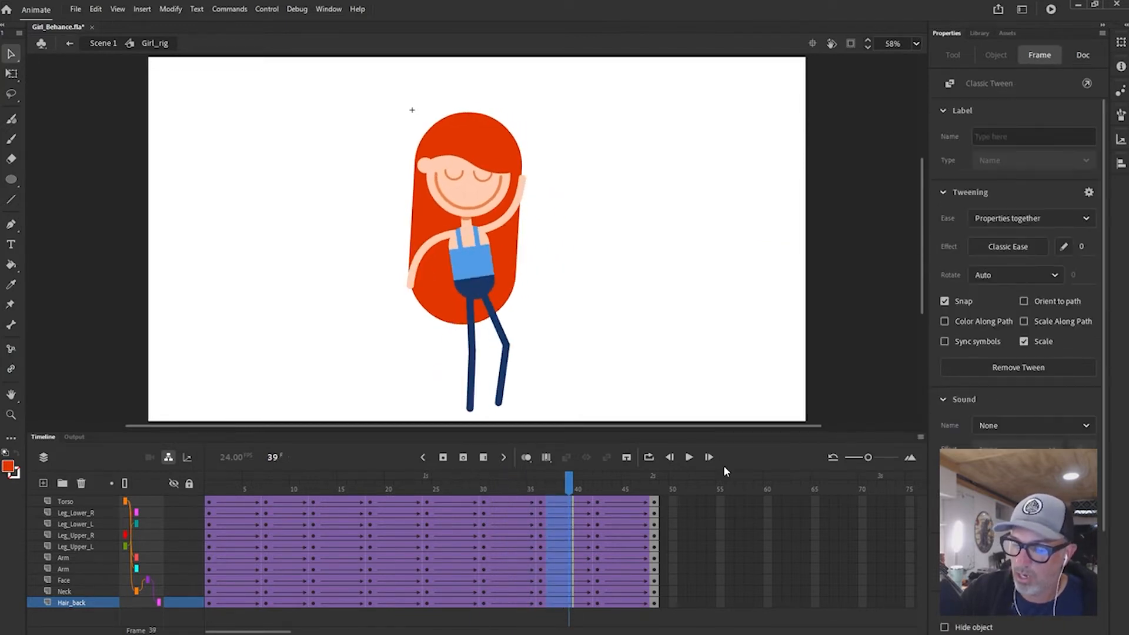
pyautogui.click(974, 247)
pyautogui.click(742, 331)
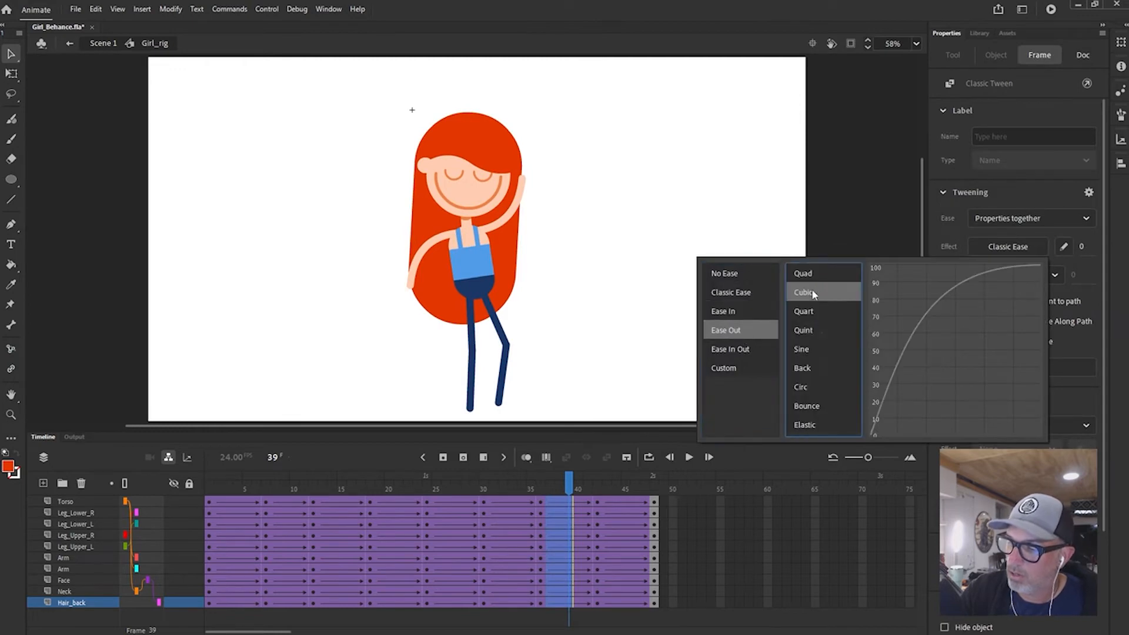
pyautogui.click(813, 288)
# - Apply a Cubic Ease In to the last tween, around frame 45, on all layers
pyautogui.moveTo(570, 483); pyautogui.dragTo(627, 603)
pyautogui.click(1001, 246)
pyautogui.click(749, 312)
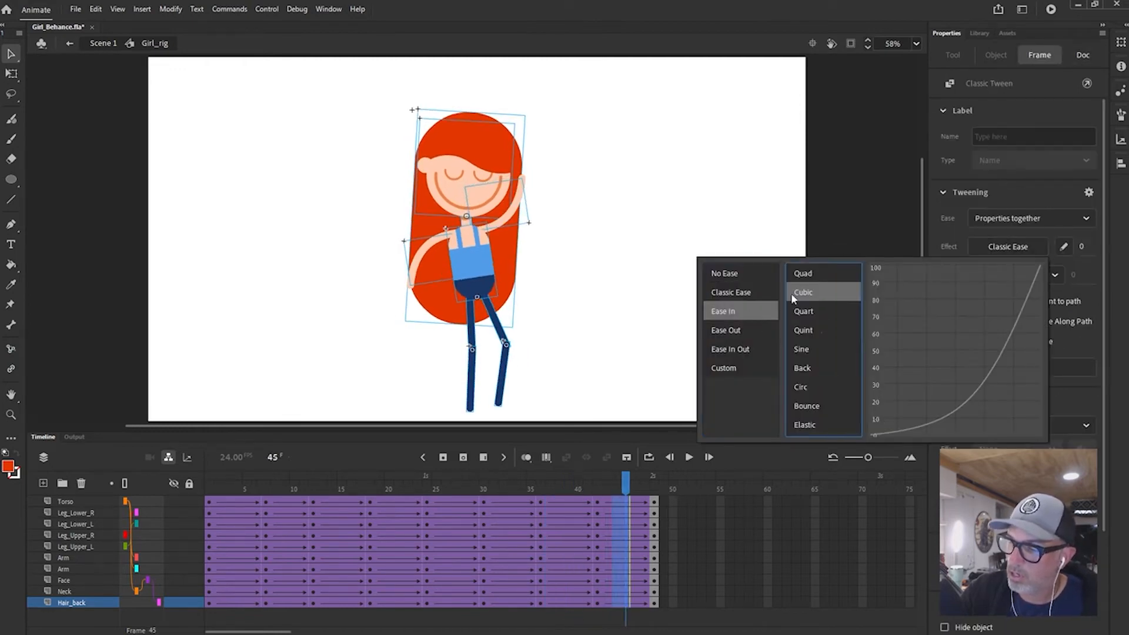
pyautogui.click(791, 293)
# - Play the full 48-frame dance in a loop to review the easing, and return to frame 1 with looping off
pyautogui.click(669, 488)
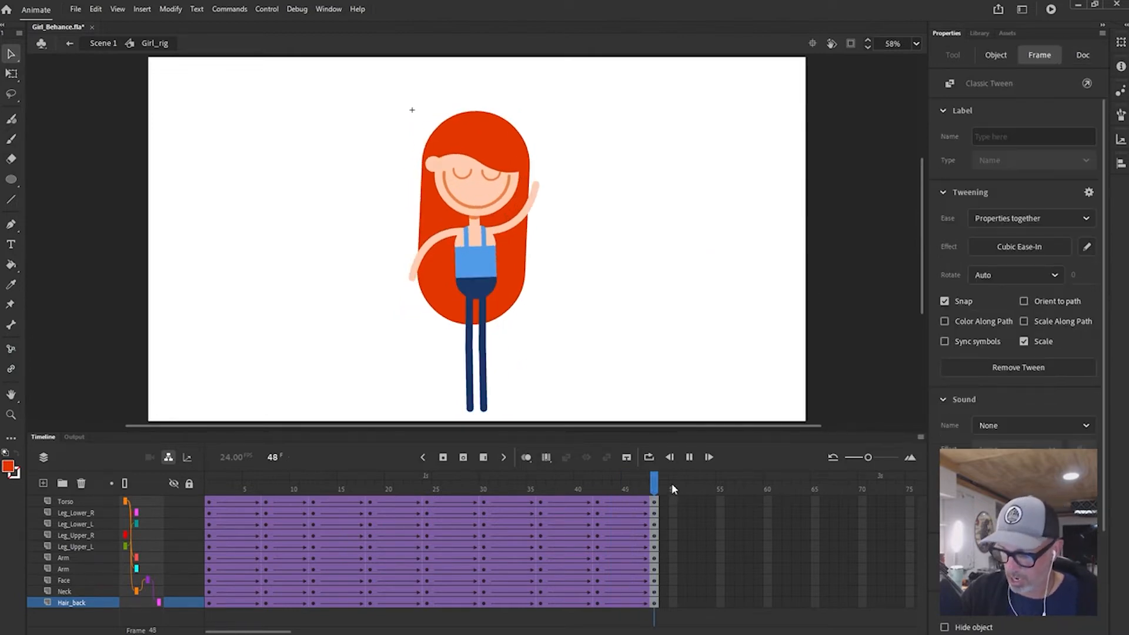
pyautogui.press('Return')
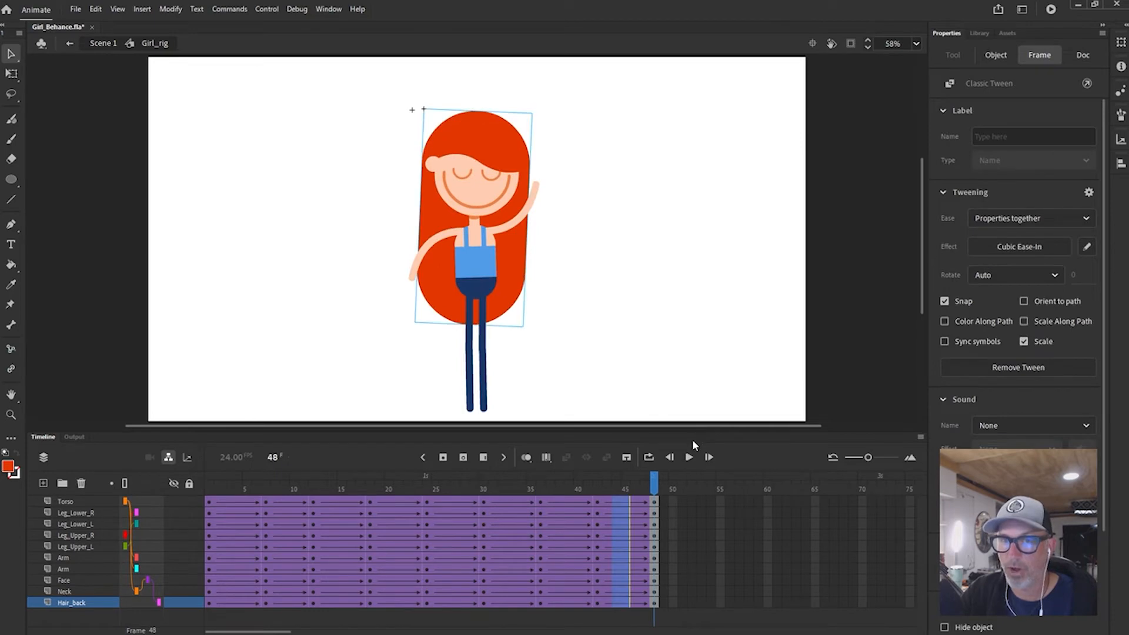
pyautogui.click(647, 458)
pyautogui.press('Return')
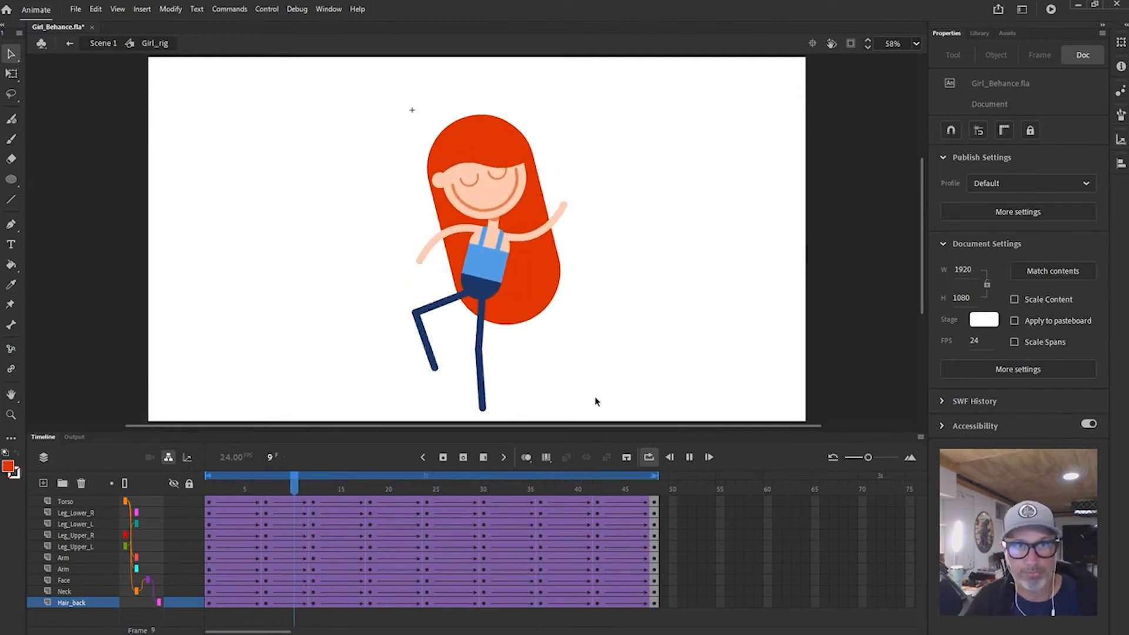
pyautogui.press('Return')
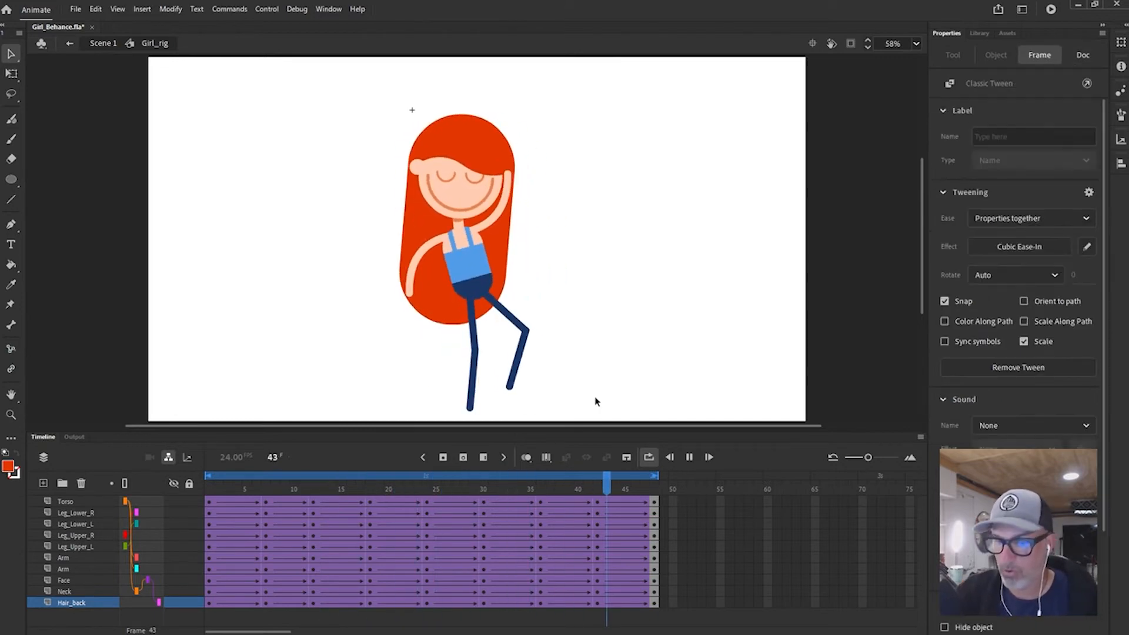
pyautogui.click(649, 457)
pyautogui.press('Return')
pyautogui.moveTo(610, 490); pyautogui.dragTo(194, 503)
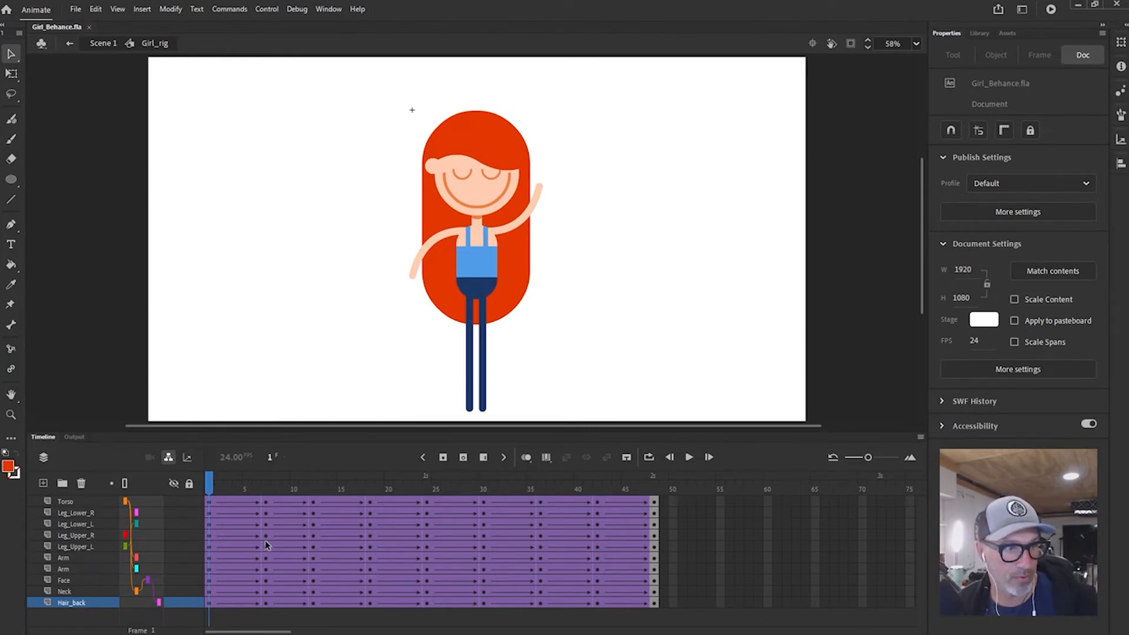
pyautogui.moveTo(213, 482); pyautogui.dragTo(210, 483)
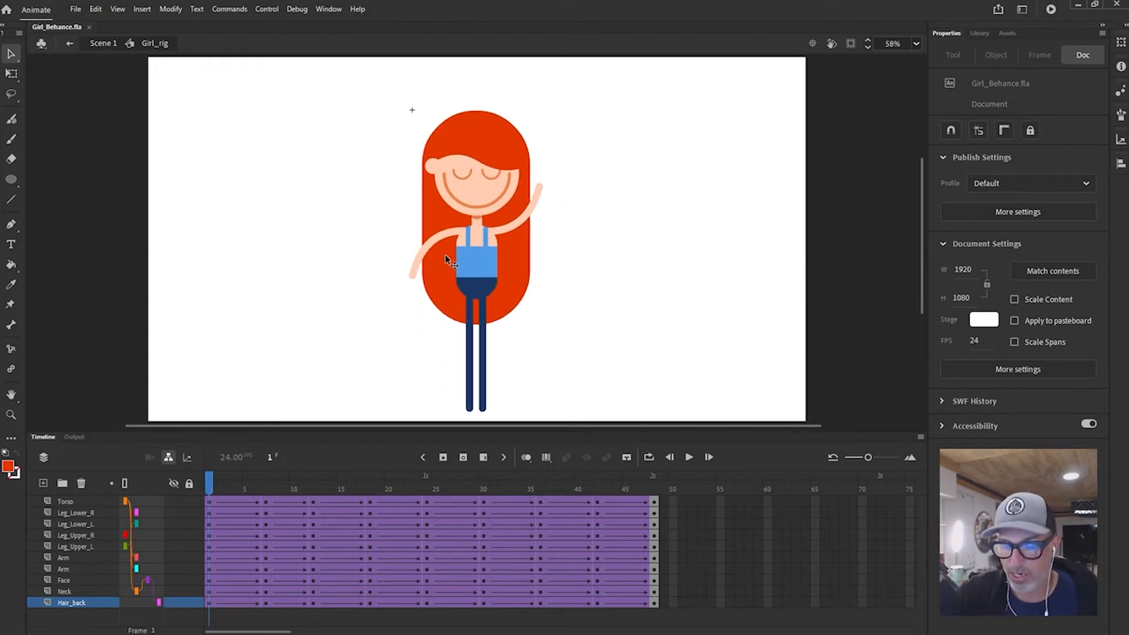
# - Lock every layer of the rig except the two Arm layers
pyautogui.click(445, 255)
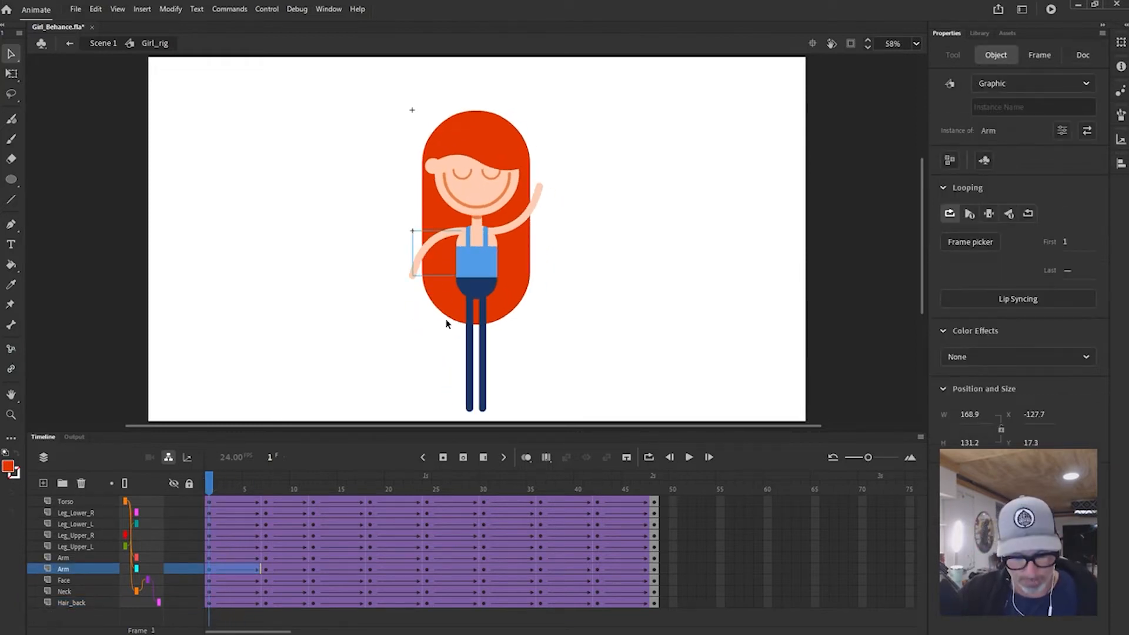
pyautogui.hotkey('ctrl', '=')
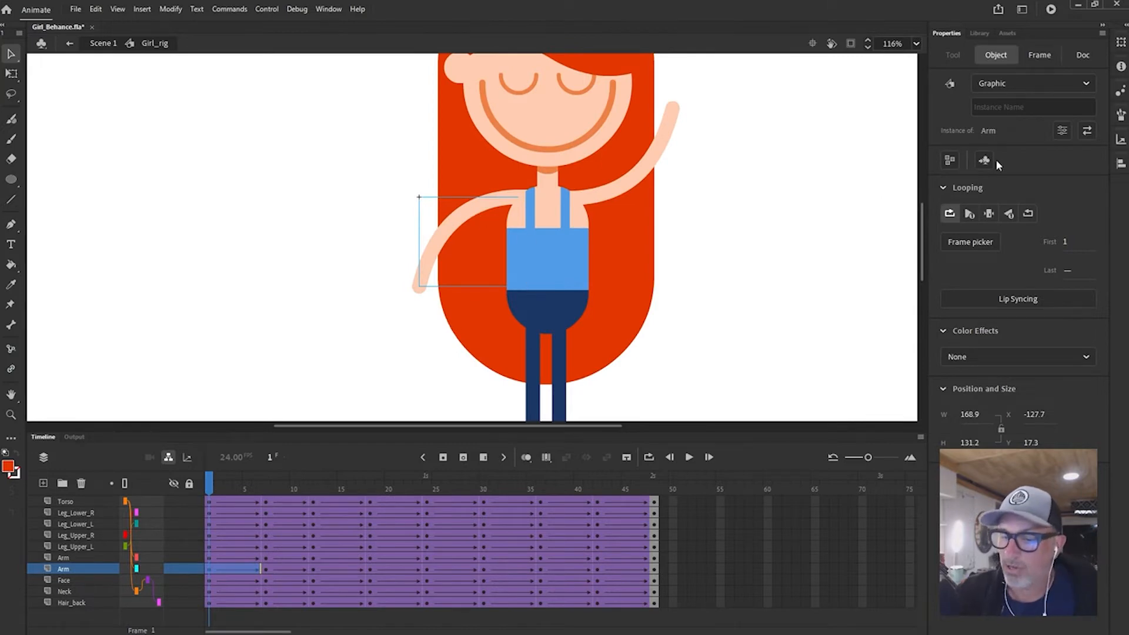
pyautogui.click(645, 187)
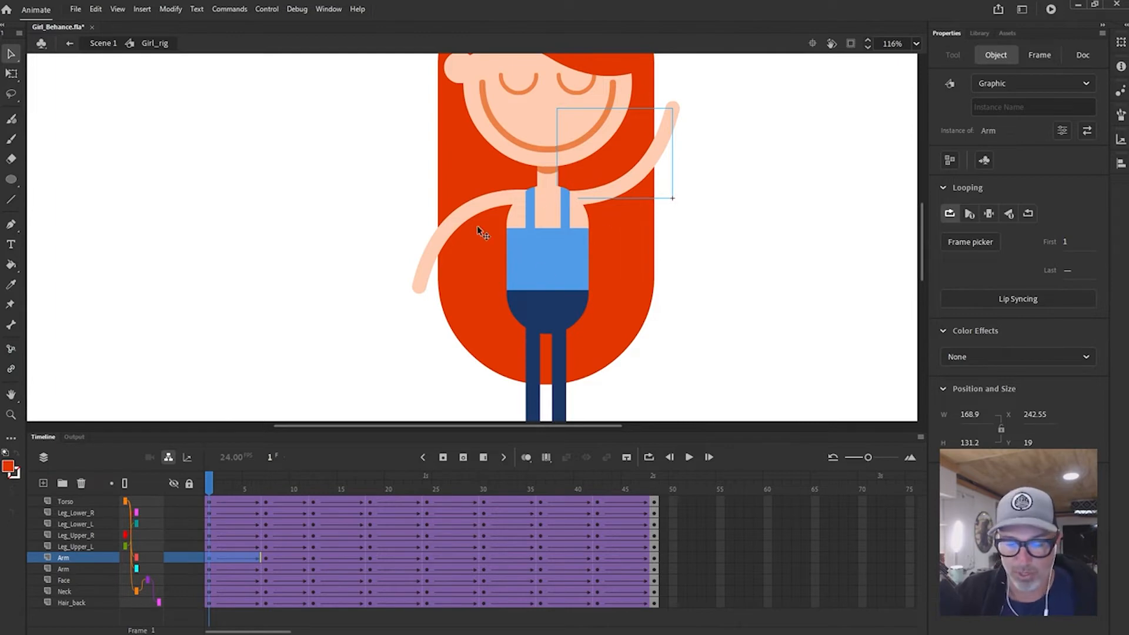
pyautogui.click(188, 483)
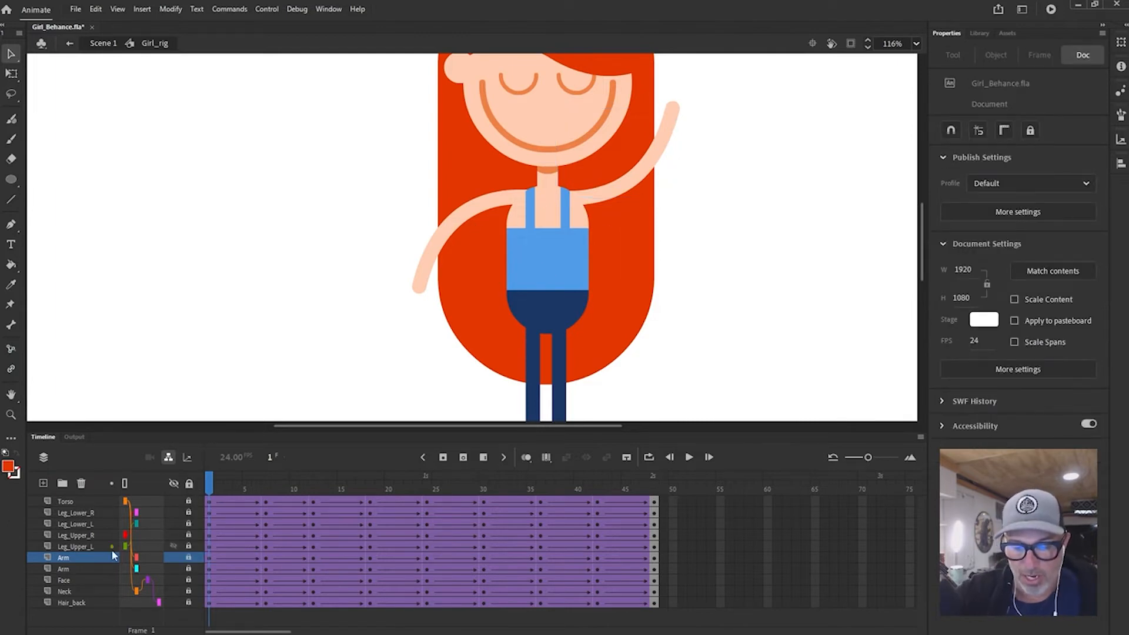
pyautogui.click(188, 557)
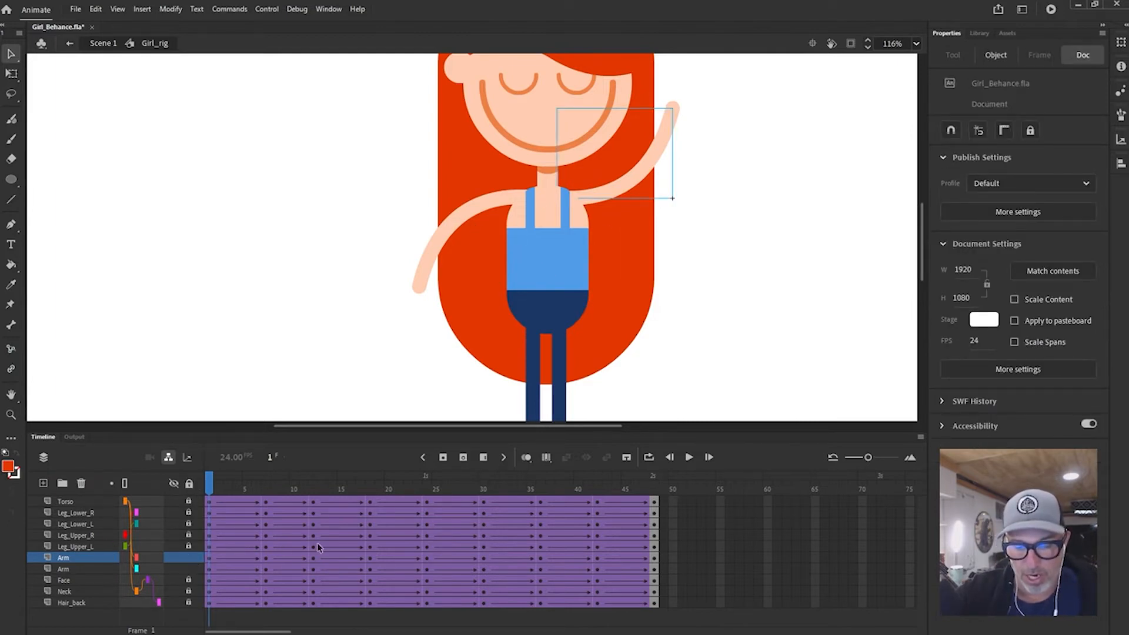
# - Open the lowered arm's symbol for in-place editing and turn off the layer parenting view
pyautogui.click(479, 213)
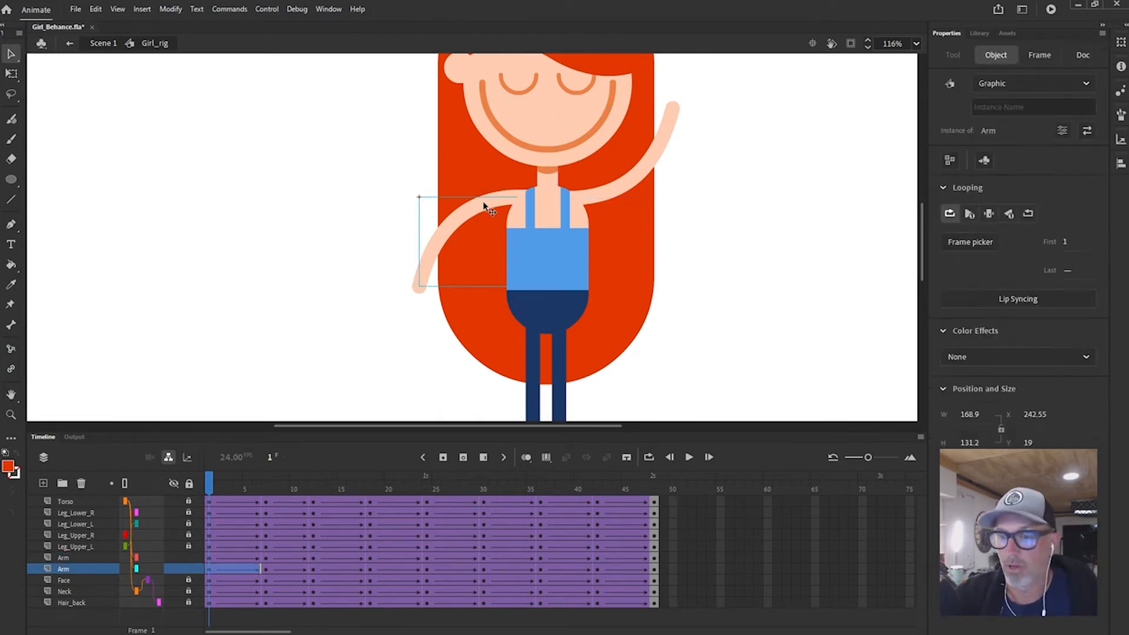
pyautogui.doubleClick(472, 210)
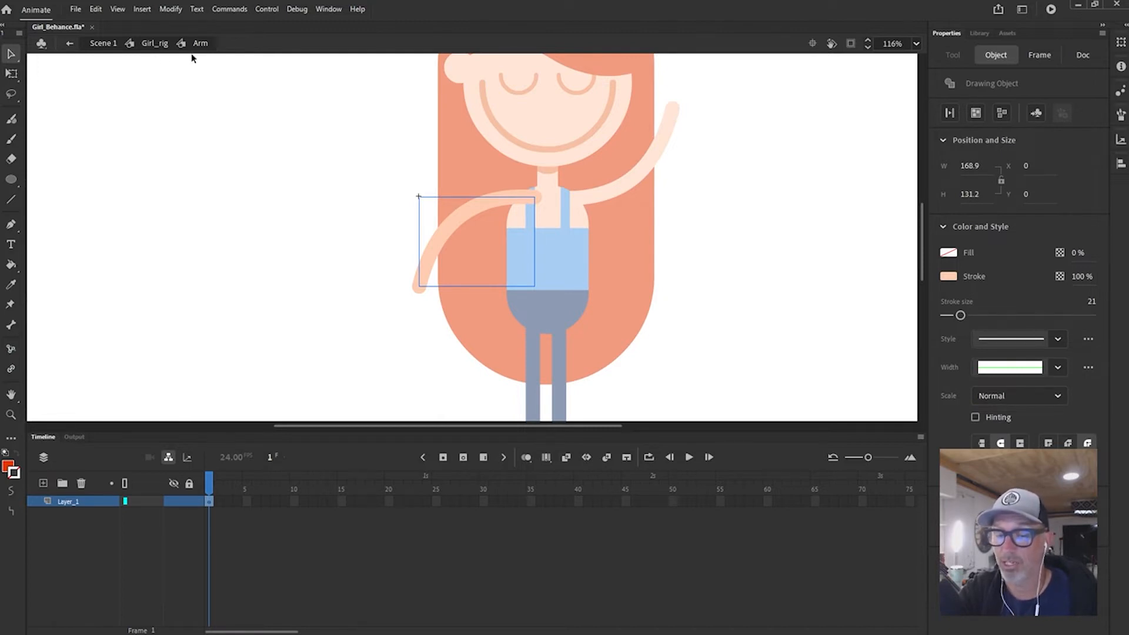
pyautogui.click(674, 298)
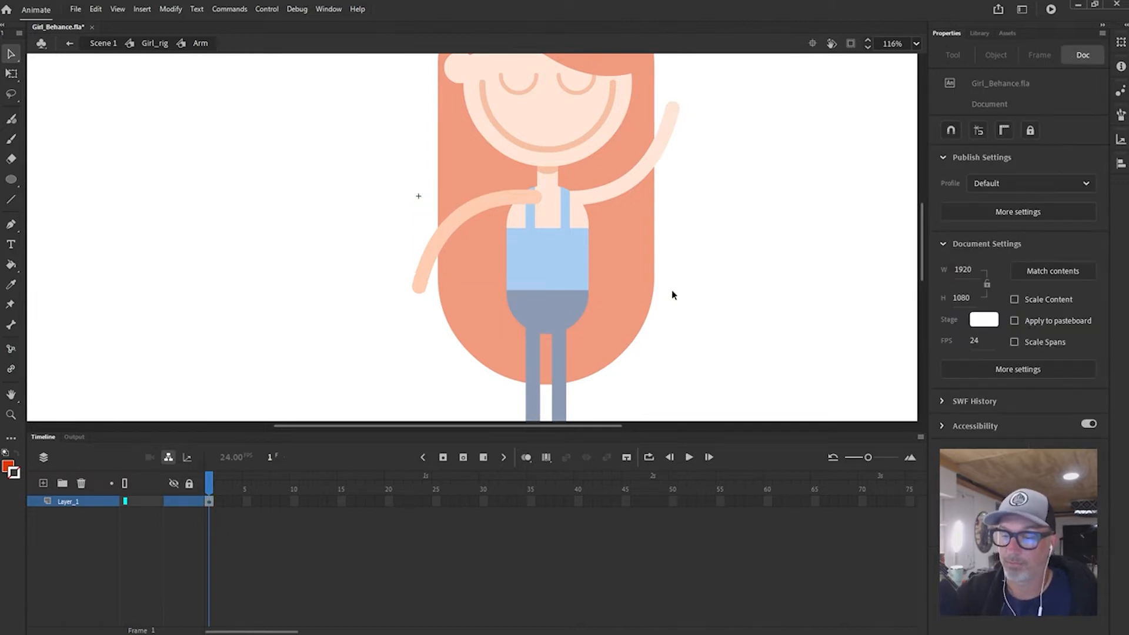
pyautogui.click(169, 458)
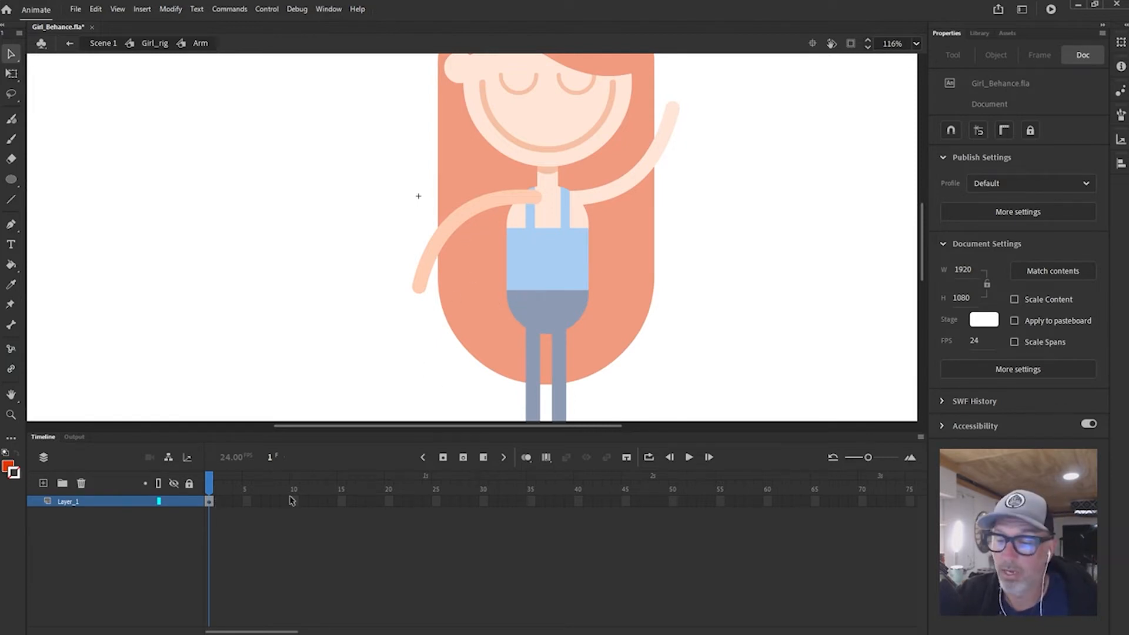
pyautogui.click(268, 502)
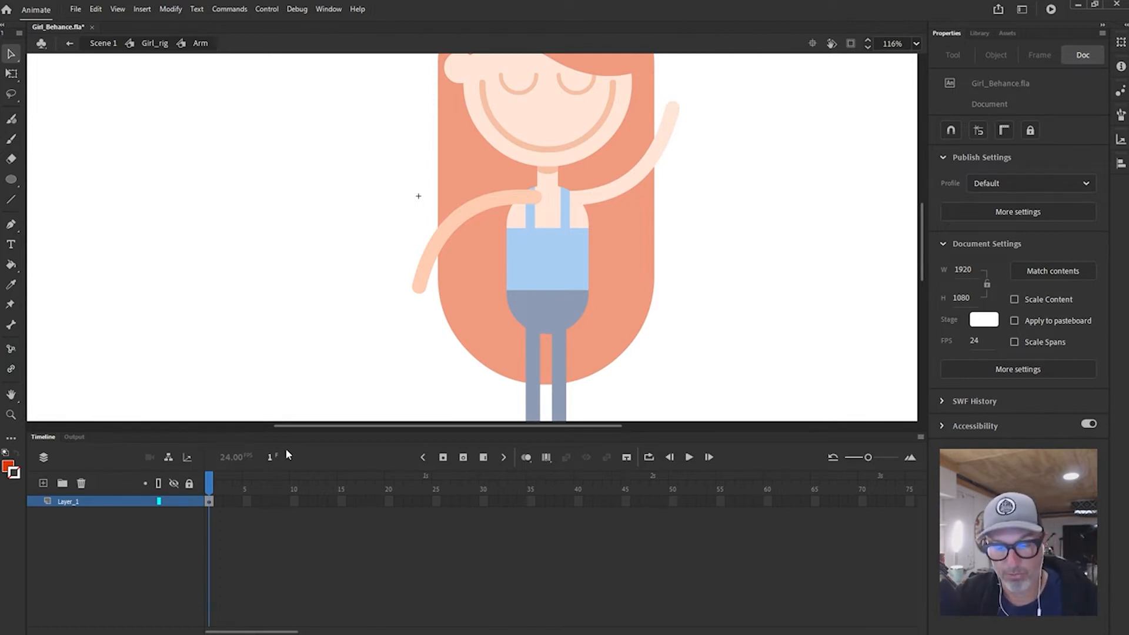
# - Return to Girl_rig, go to frame 7, and open the lowered arm's symbol for in-place editing from there
pyautogui.click(154, 43)
pyautogui.click(266, 487)
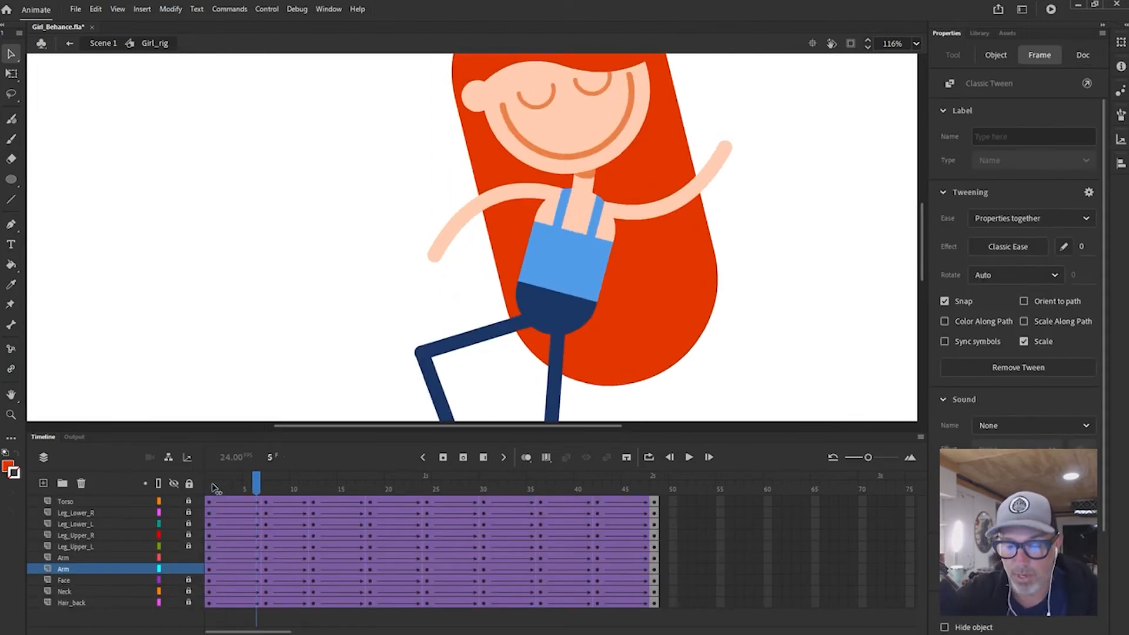
pyautogui.moveTo(268, 484)
pyautogui.mouseDown()
pyautogui.moveTo(249, 485)
pyautogui.moveTo(269, 482)
pyautogui.mouseUp()
pyautogui.click(473, 206)
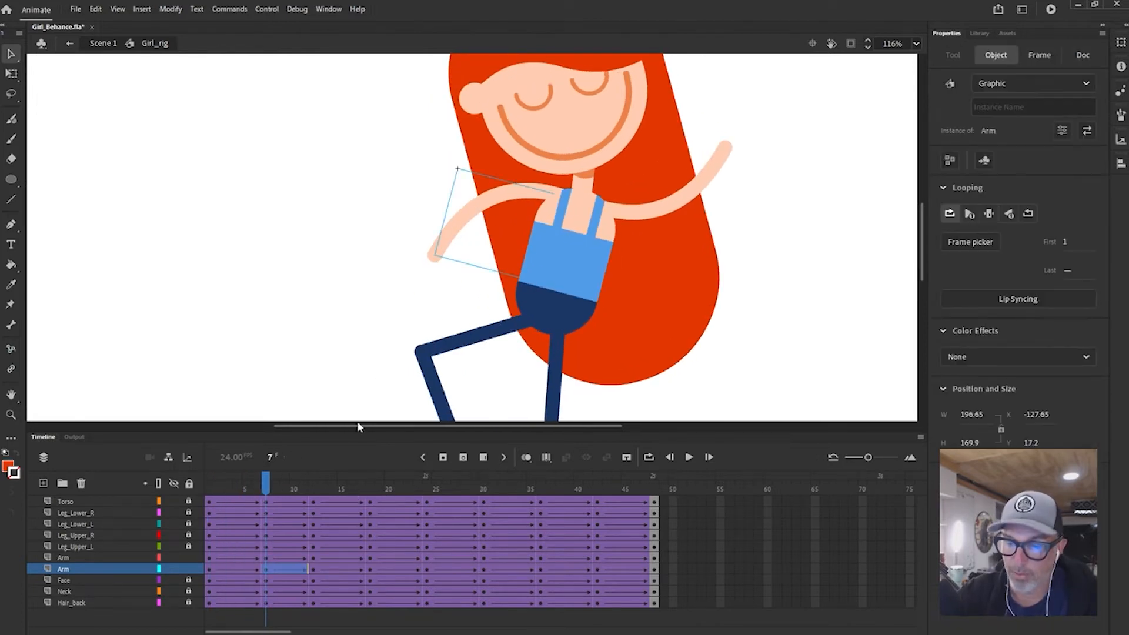
pyautogui.doubleClick(474, 214)
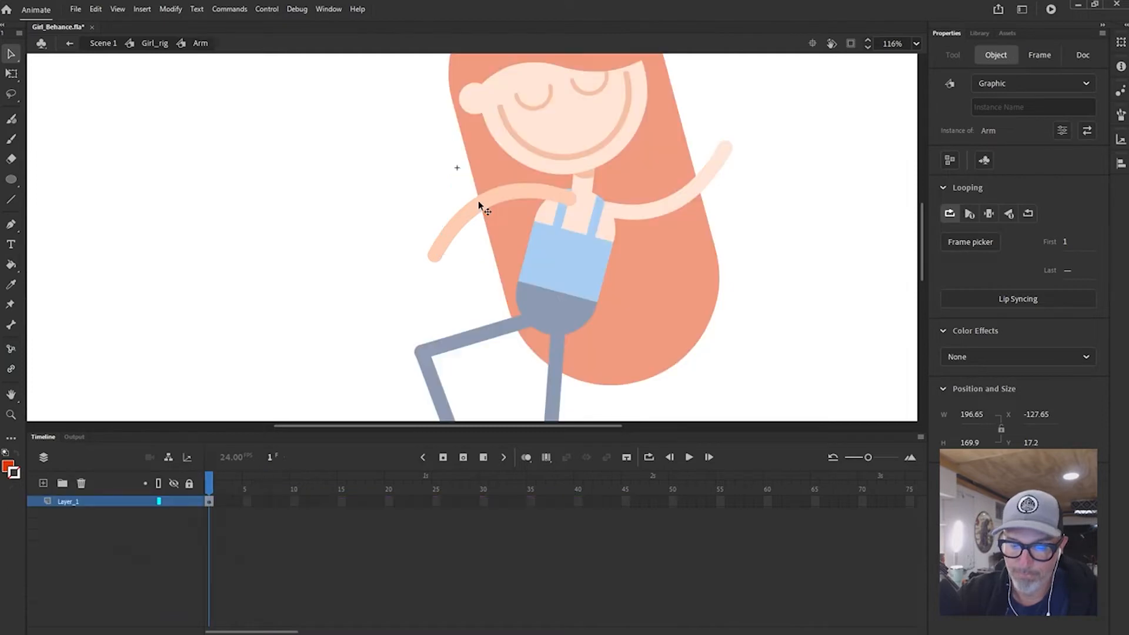
# - Insert a keyframe at frame 7 in the Arm symbol, bend the arm's curve upward and raise its hand end slightly
pyautogui.click(266, 501)
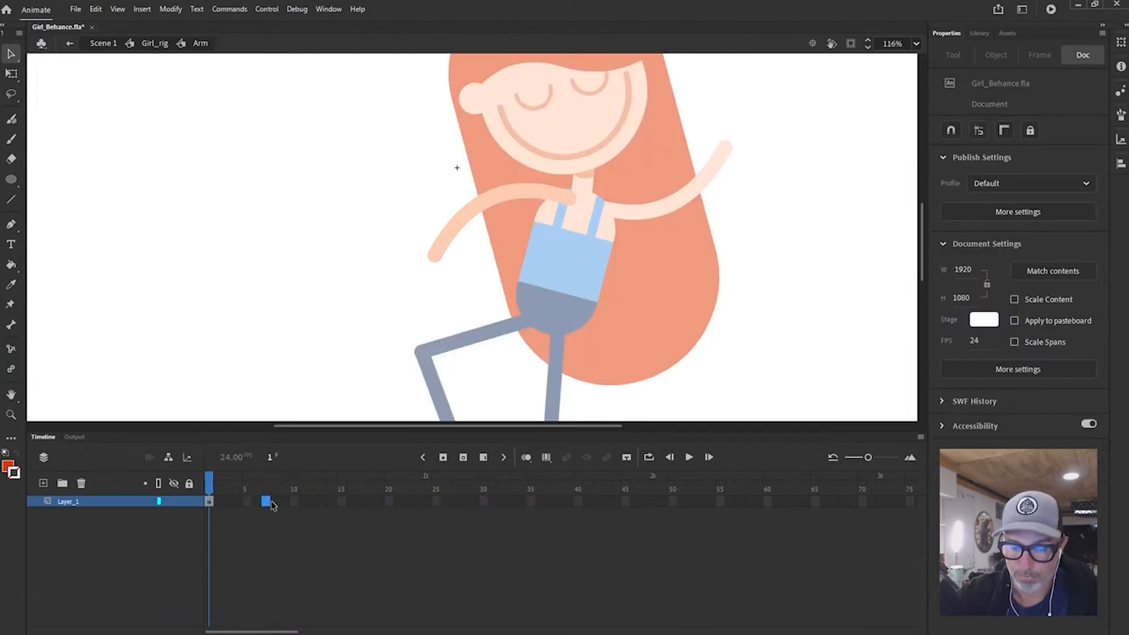
pyautogui.press('F6')
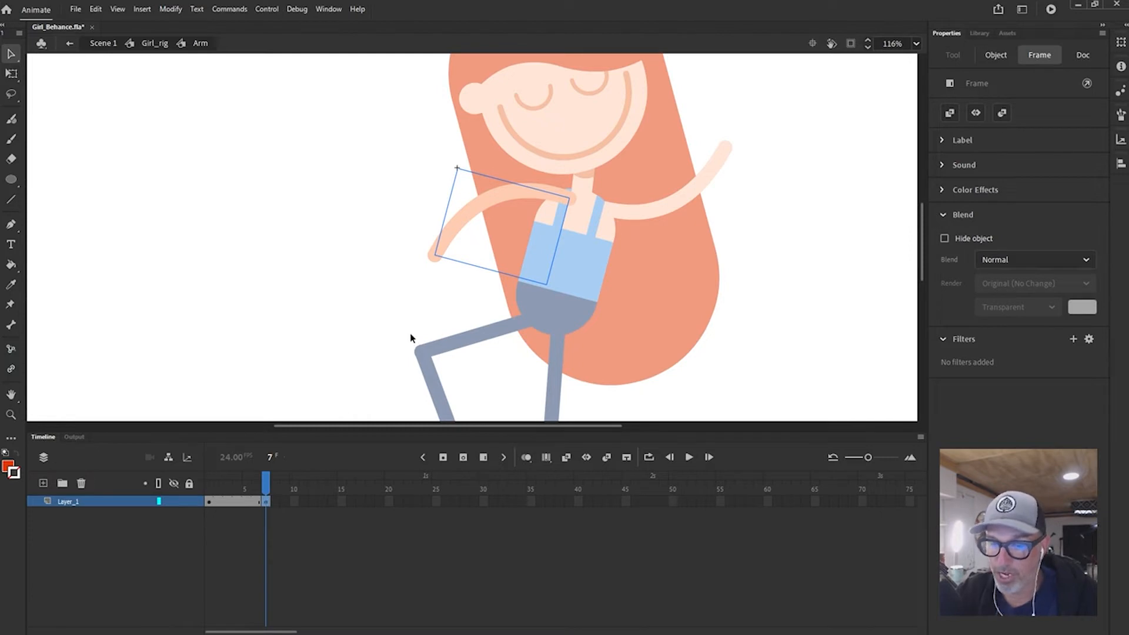
pyautogui.click(504, 254)
pyautogui.click(472, 213)
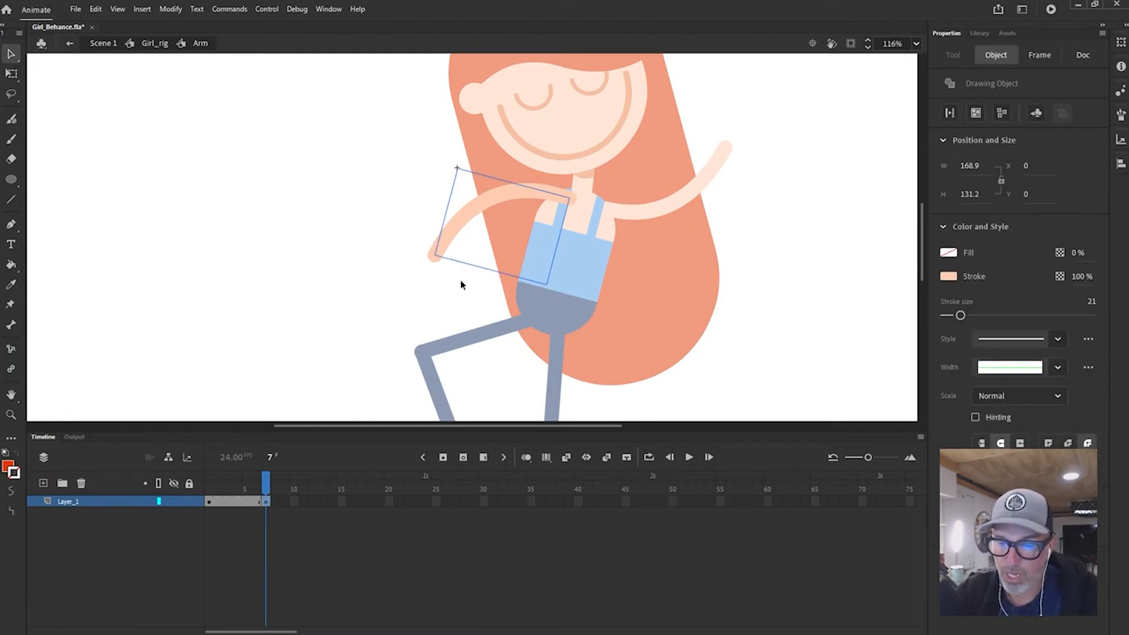
pyautogui.click(461, 280)
pyautogui.click(481, 201)
pyautogui.click(457, 299)
pyautogui.click(481, 206)
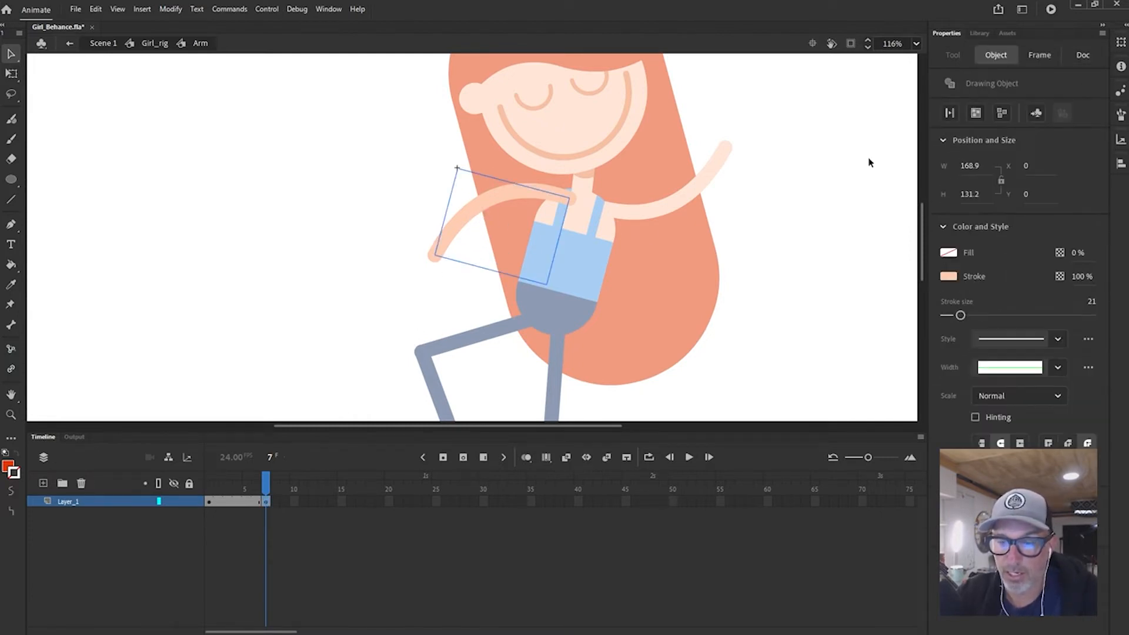
pyautogui.click(452, 302)
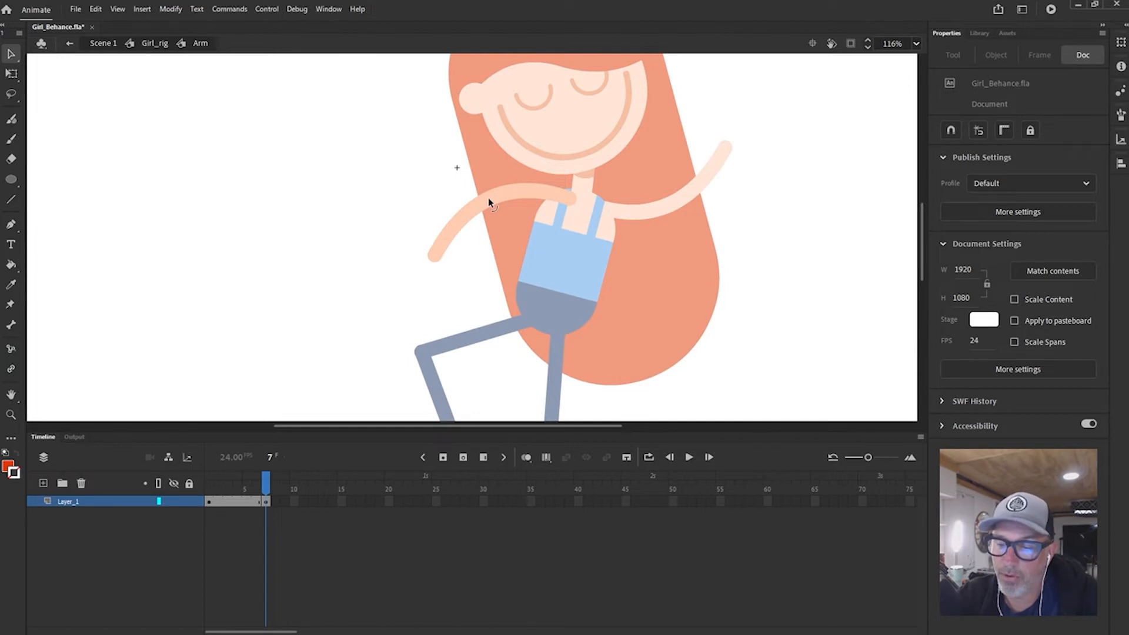
pyautogui.moveTo(489, 198); pyautogui.dragTo(488, 177)
pyautogui.moveTo(441, 256); pyautogui.dragTo(435, 230)
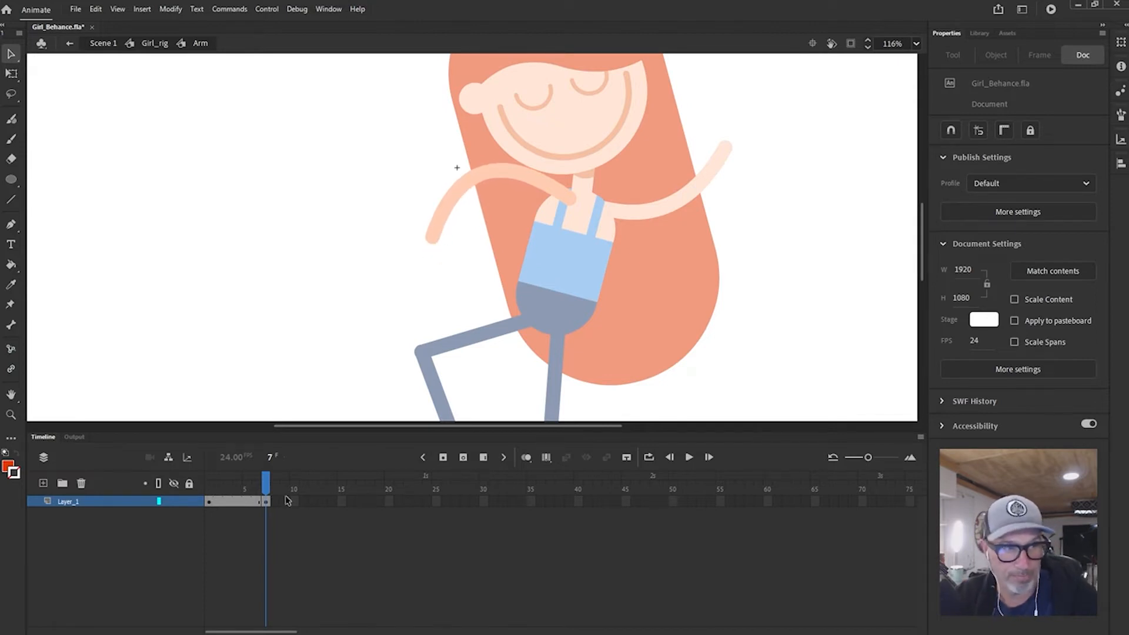
# - Insert a keyframe at frame 14 and pull the arm's hand end up and outward to nearly shoulder height
pyautogui.click(332, 501)
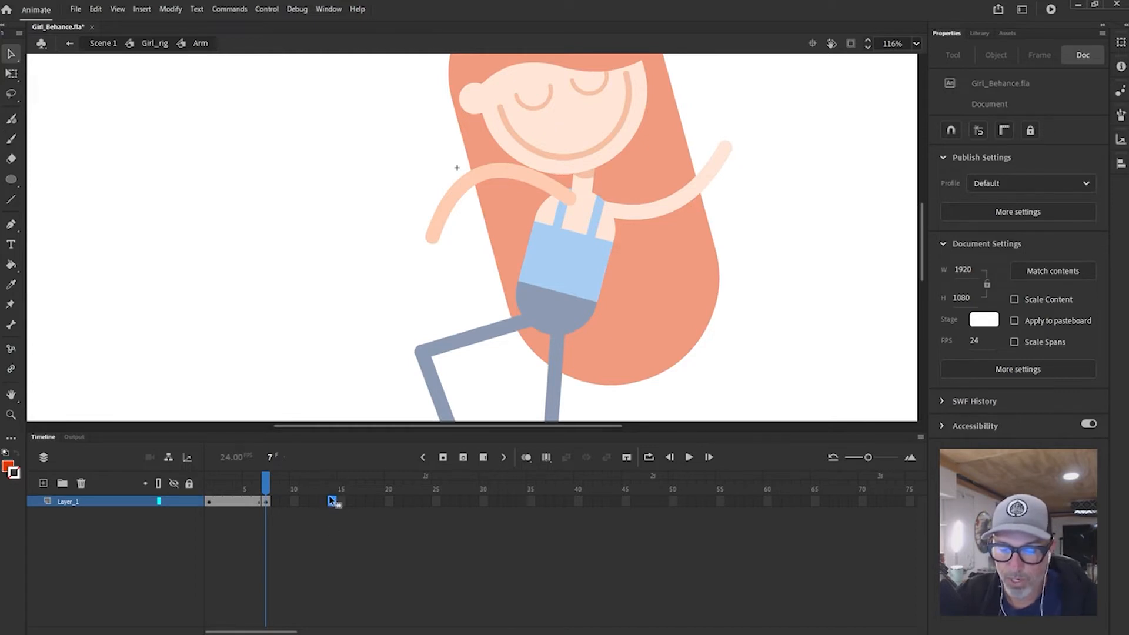
pyautogui.press('F6')
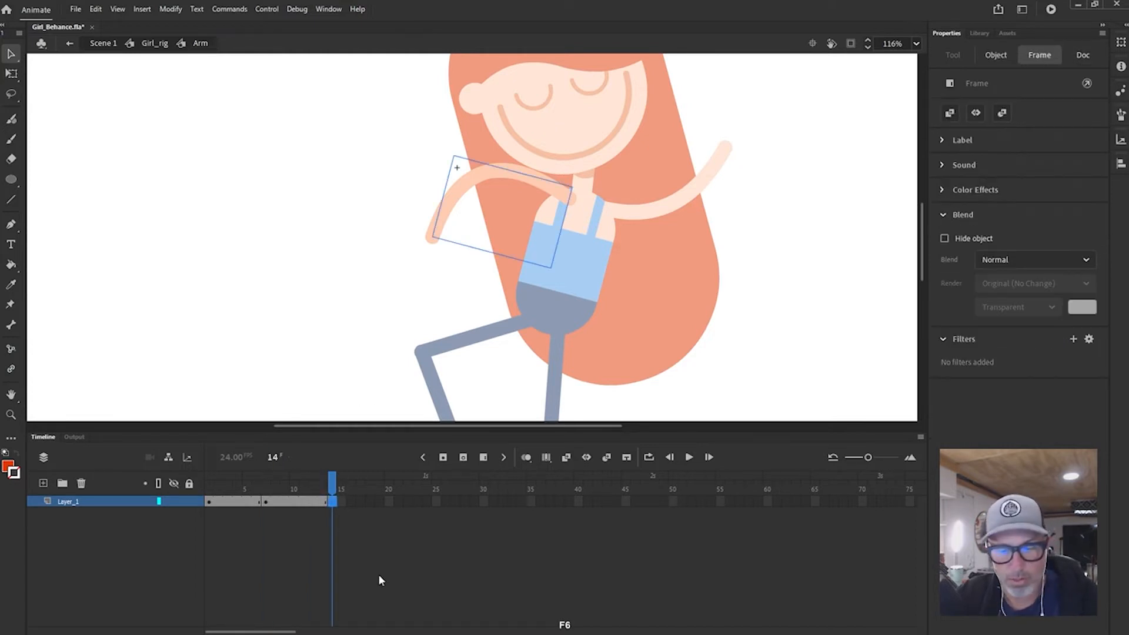
pyautogui.click(464, 222)
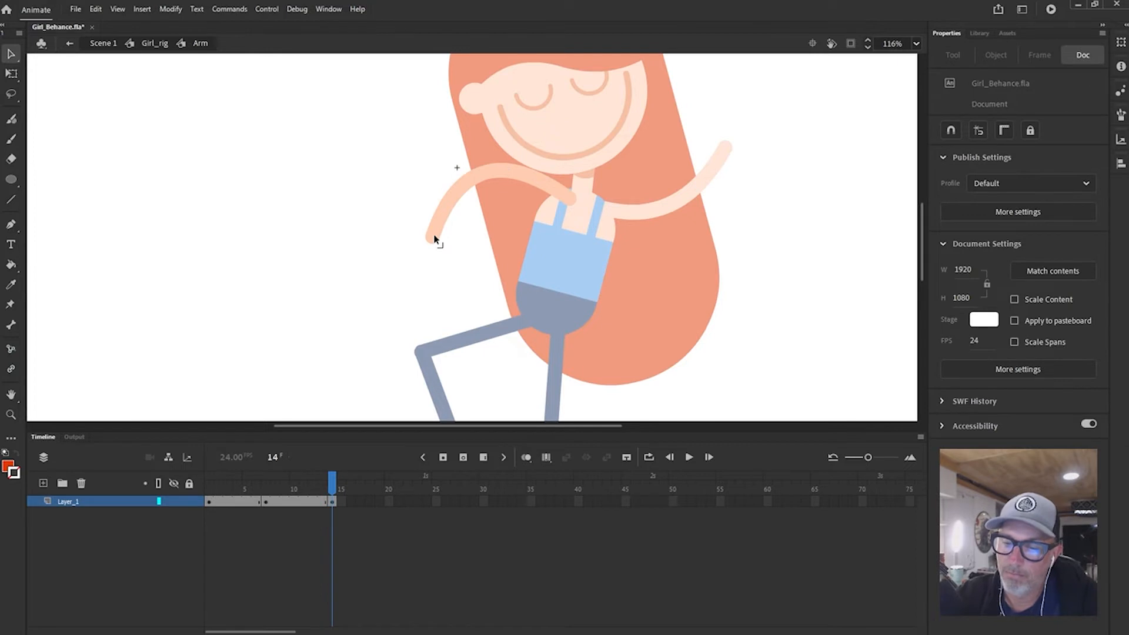
pyautogui.moveTo(435, 236); pyautogui.dragTo(415, 176)
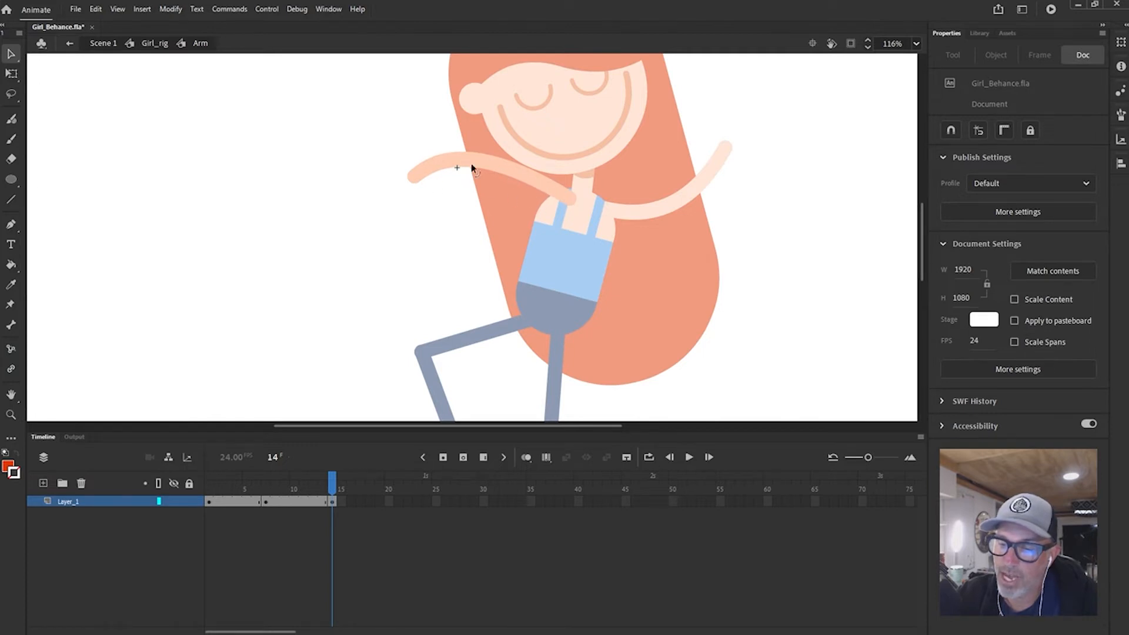
# - Break apart the frame 14 arm stroke, split it near the elbow, and bend the upper-arm segment downward into an S-curve
pyautogui.click(538, 183)
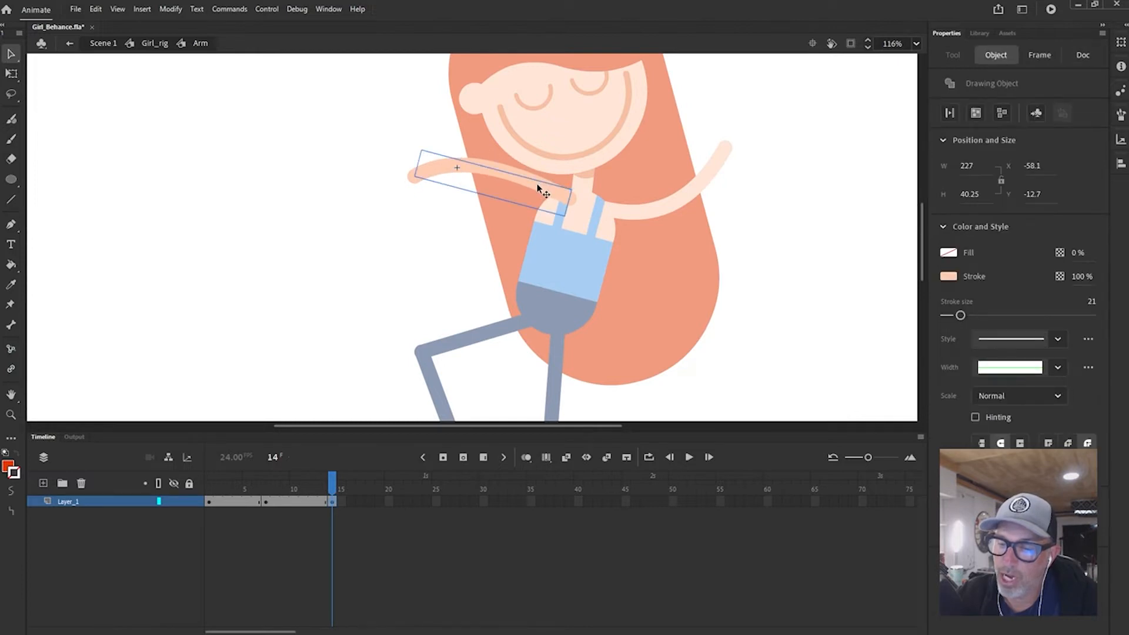
pyautogui.press('ctrl')
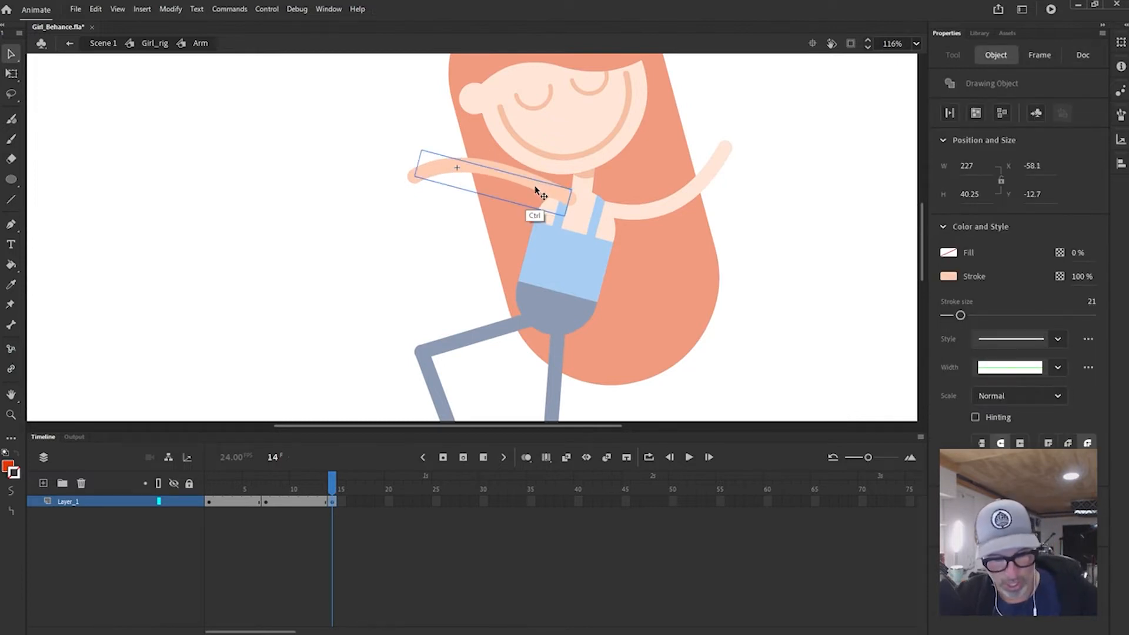
pyautogui.hotkey('ctrl', 'b')
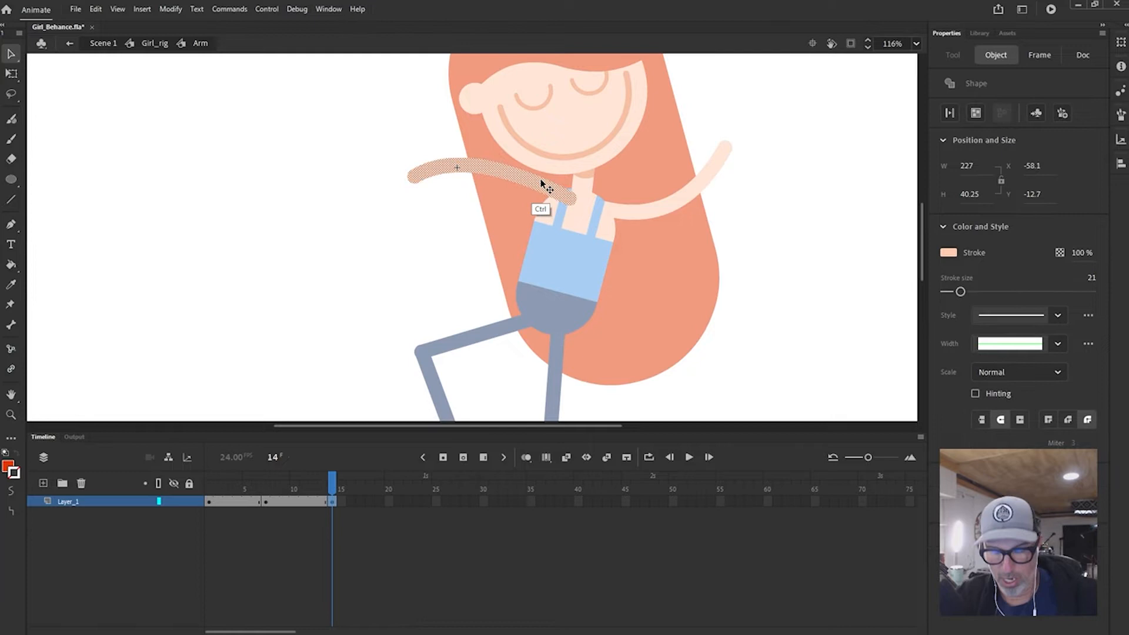
pyautogui.click(481, 220)
pyautogui.moveTo(385, 116); pyautogui.dragTo(491, 229)
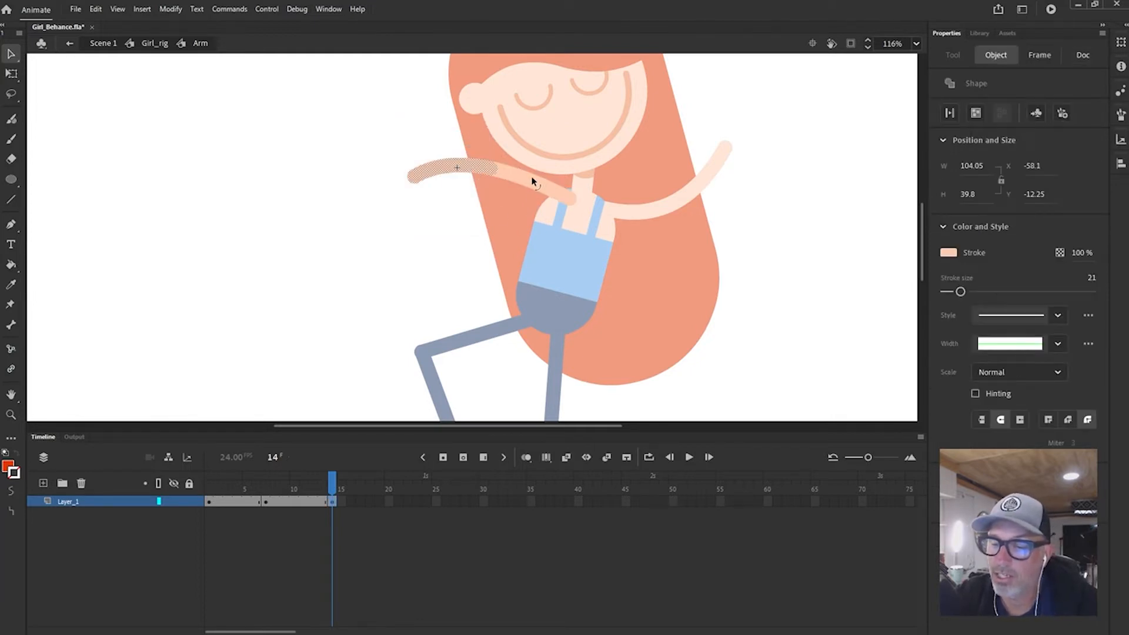
pyautogui.moveTo(524, 182); pyautogui.dragTo(523, 205)
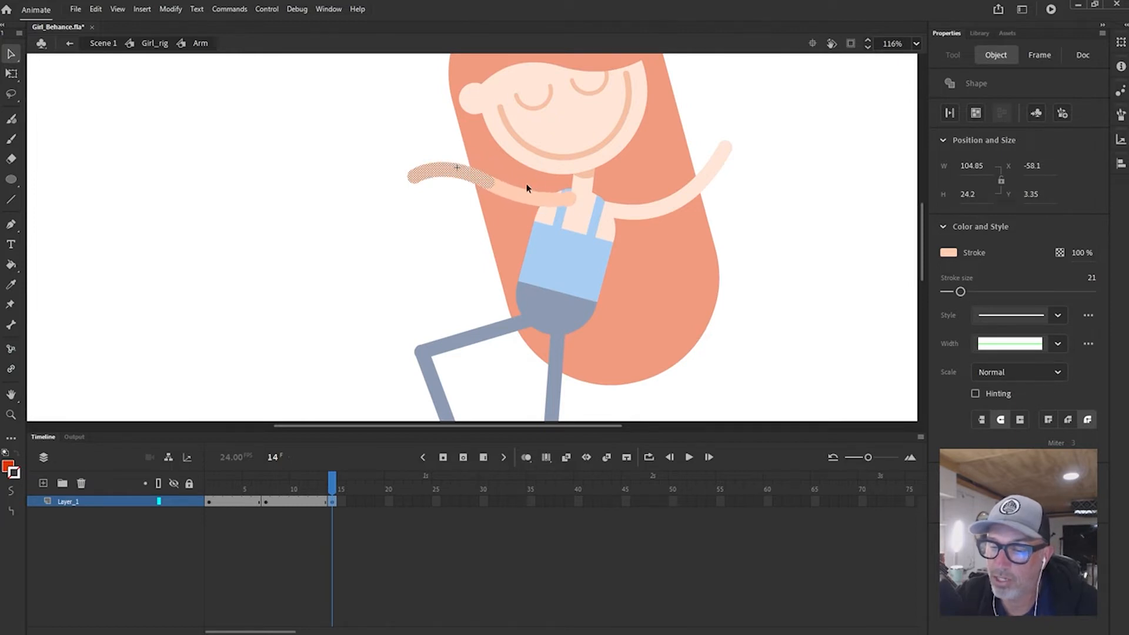
pyautogui.click(472, 248)
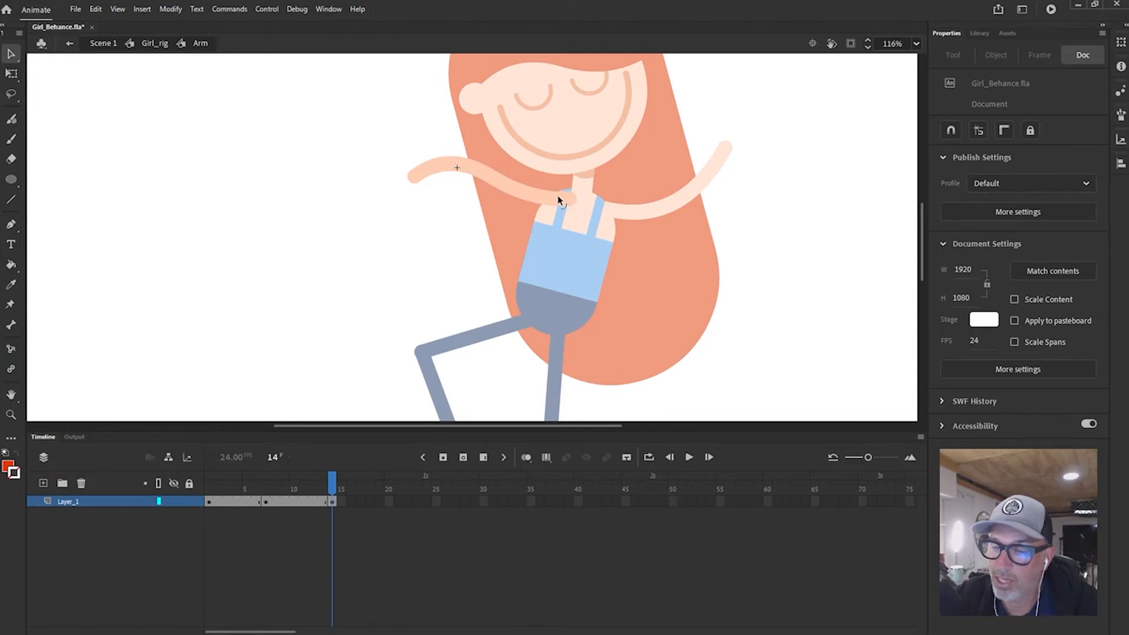
# - Step back and forth through frames 1 to 14 to compare the arm's keyframed poses
pyautogui.press(',')
pyautogui.press(',')
pyautogui.press(',')
pyautogui.press(',')
pyautogui.press(',')
pyautogui.press(',')
pyautogui.press(',')
pyautogui.press(',')
pyautogui.press(',')
pyautogui.press(',')
pyautogui.press(',')
pyautogui.press(',')
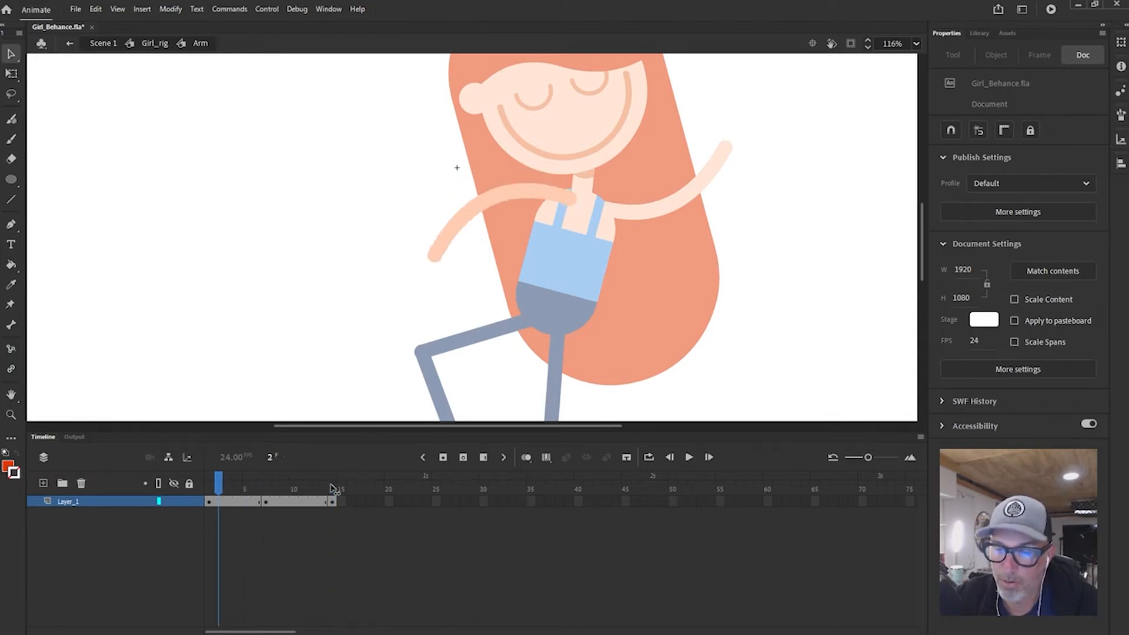
pyautogui.press('.')
pyautogui.press('.')
pyautogui.press('.')
pyautogui.press('.')
pyautogui.press('.')
pyautogui.press('.')
pyautogui.press('.')
pyautogui.press('.')
pyautogui.click(242, 502)
pyautogui.press('.')
pyautogui.press('.')
pyautogui.press('.')
pyautogui.press('.')
pyautogui.press('.')
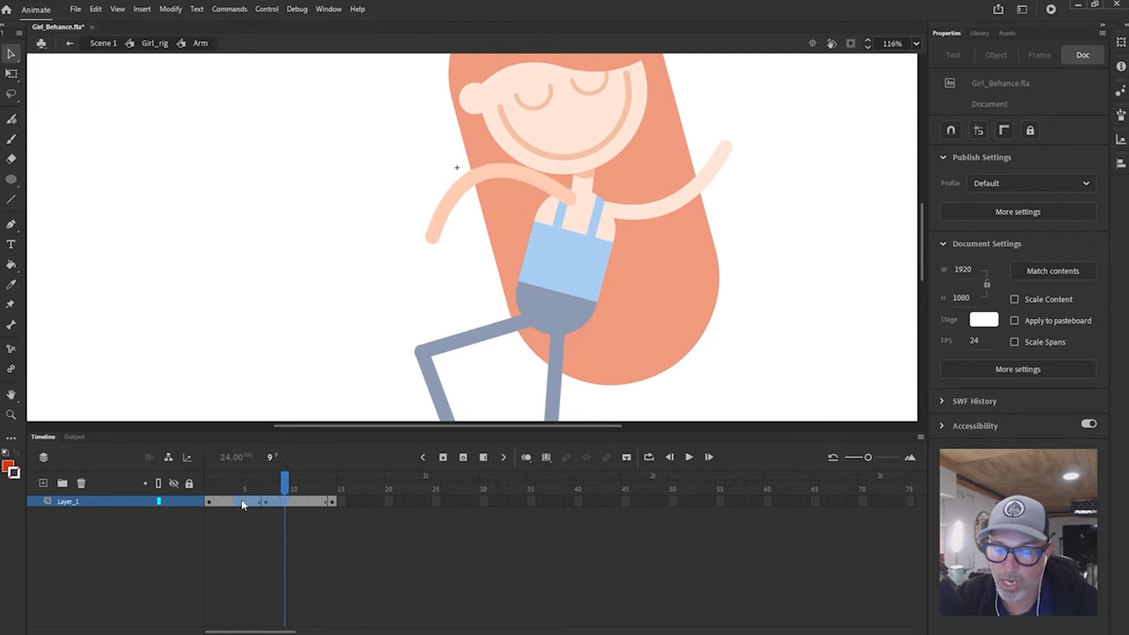
pyautogui.click(294, 501)
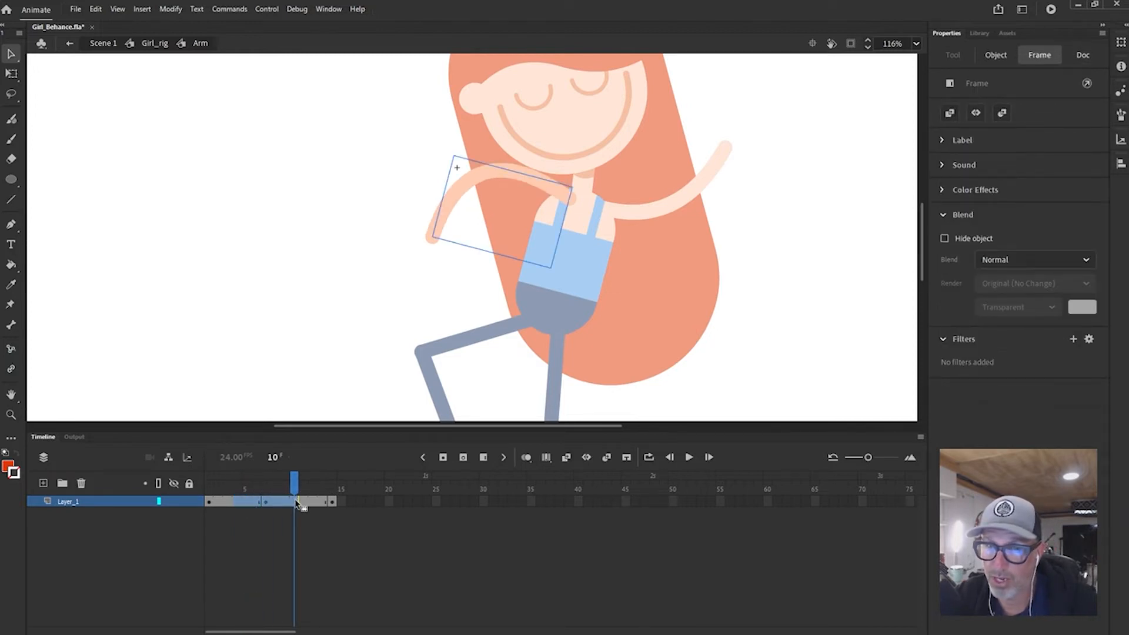
pyautogui.press(',')
pyautogui.press(',')
pyautogui.press(',')
pyautogui.press(',')
pyautogui.press(',')
pyautogui.press(',')
pyautogui.press(',')
pyautogui.press('.')
pyautogui.press('.')
pyautogui.press('.')
pyautogui.press('.')
pyautogui.press('.')
pyautogui.press('.')
pyautogui.press('.')
pyautogui.press('.')
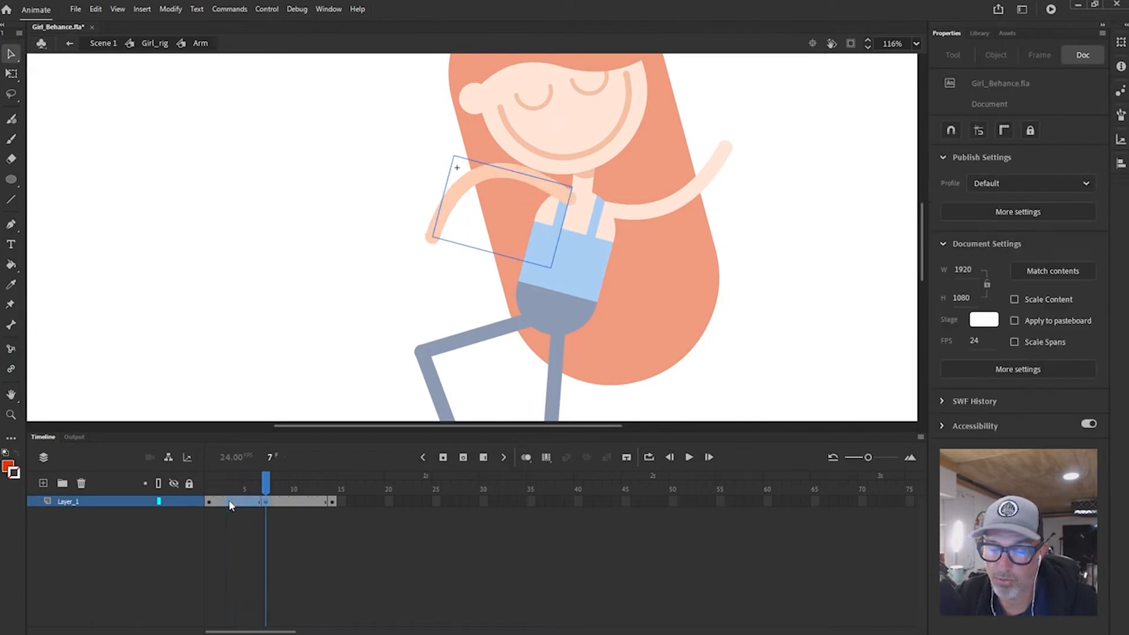
# - Create shape tweens on both arm spans between frames 1 and 14, and play them back
pyautogui.moveTo(229, 501); pyautogui.dragTo(305, 503)
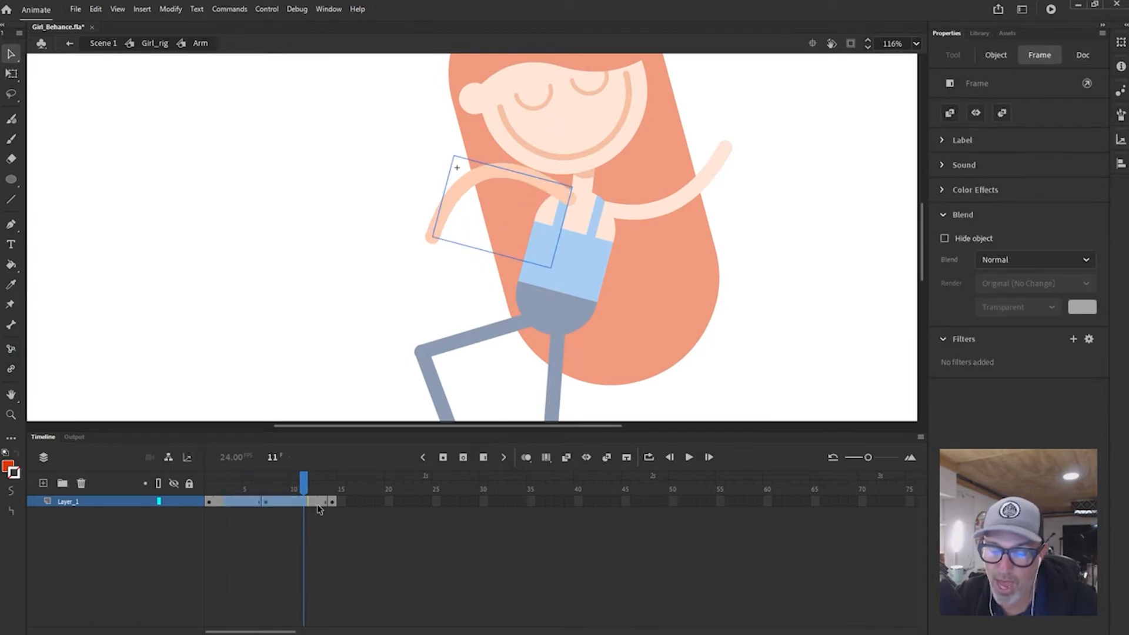
pyautogui.click(607, 458)
pyautogui.moveTo(310, 488)
pyautogui.mouseDown()
pyautogui.moveTo(244, 488)
pyautogui.moveTo(312, 490)
pyautogui.mouseUp()
pyautogui.press('Return')
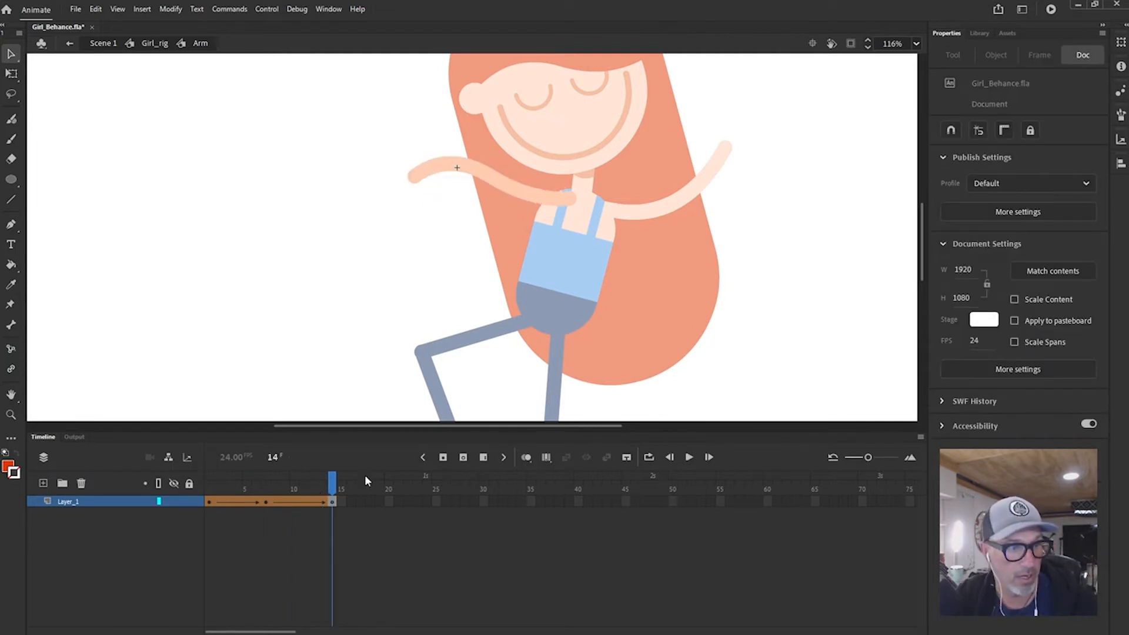
# - Insert a keyframe at frame 21, raise the hand end beside the head, and smooth the arm into one downward-bowed curve
pyautogui.click(408, 501)
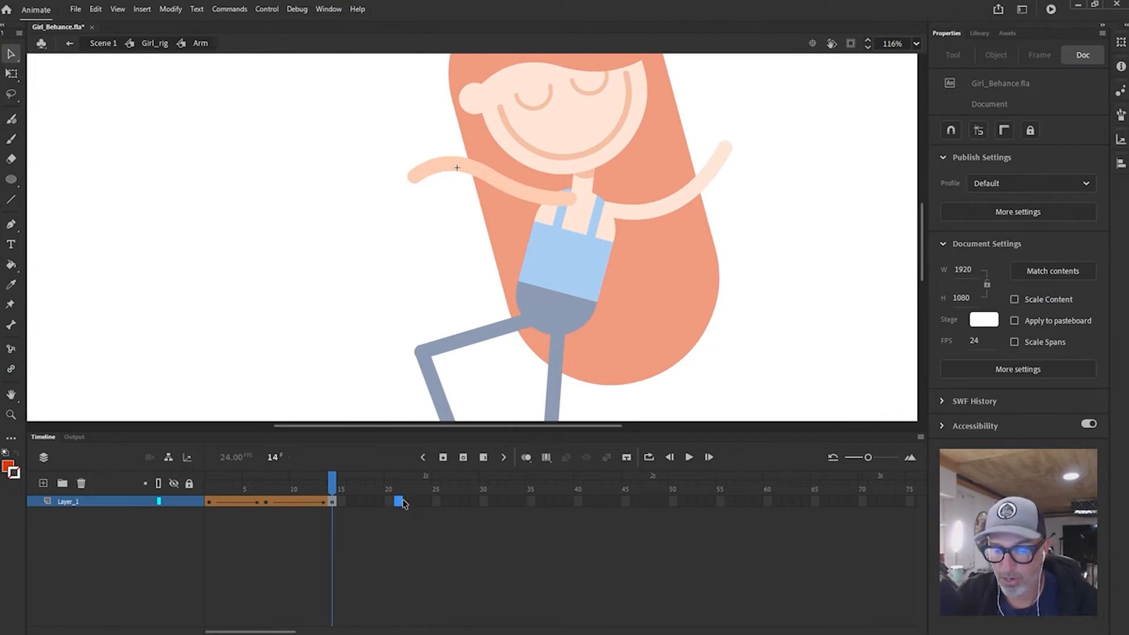
pyautogui.press('F6')
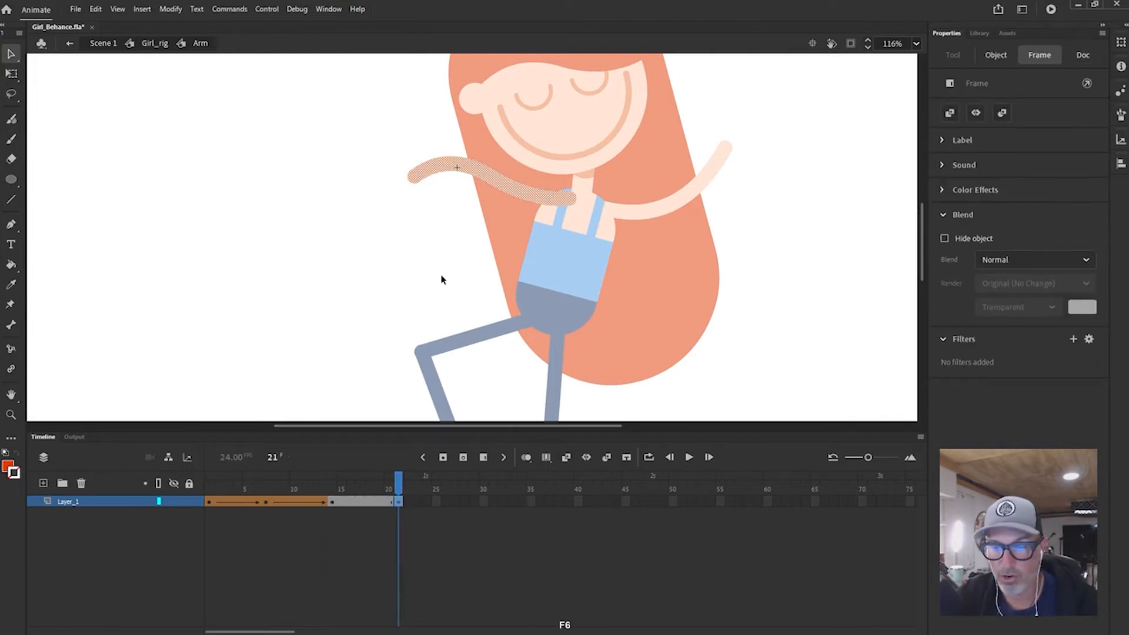
pyautogui.click(442, 280)
pyautogui.moveTo(421, 173)
pyautogui.mouseDown()
pyautogui.moveTo(423, 135)
pyautogui.moveTo(446, 114)
pyautogui.mouseUp()
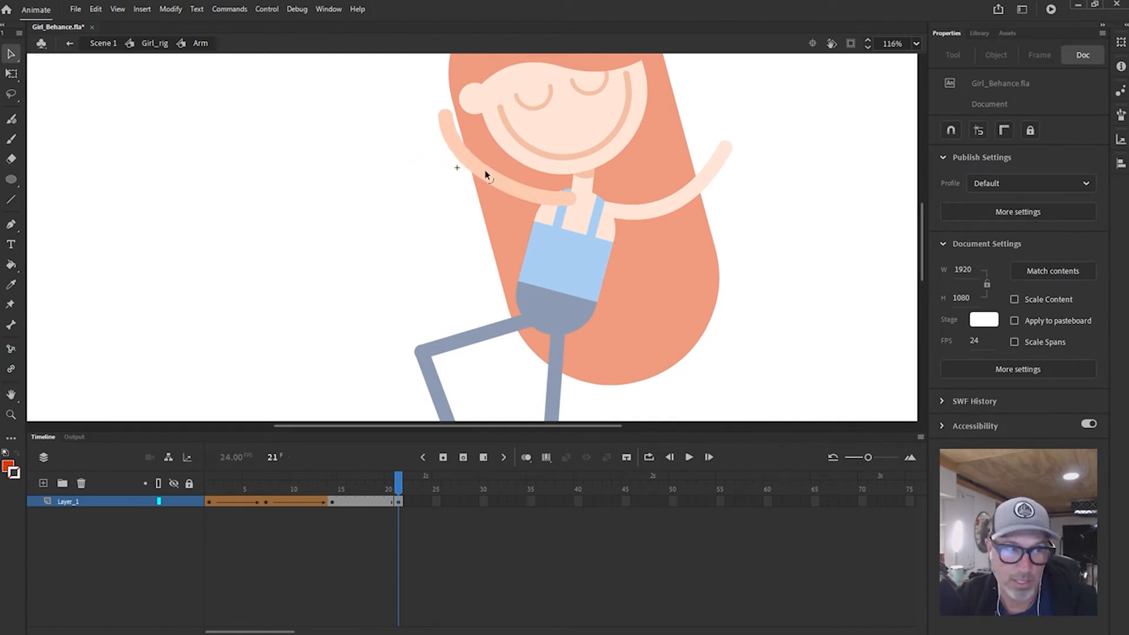
pyautogui.moveTo(485, 174); pyautogui.dragTo(527, 196)
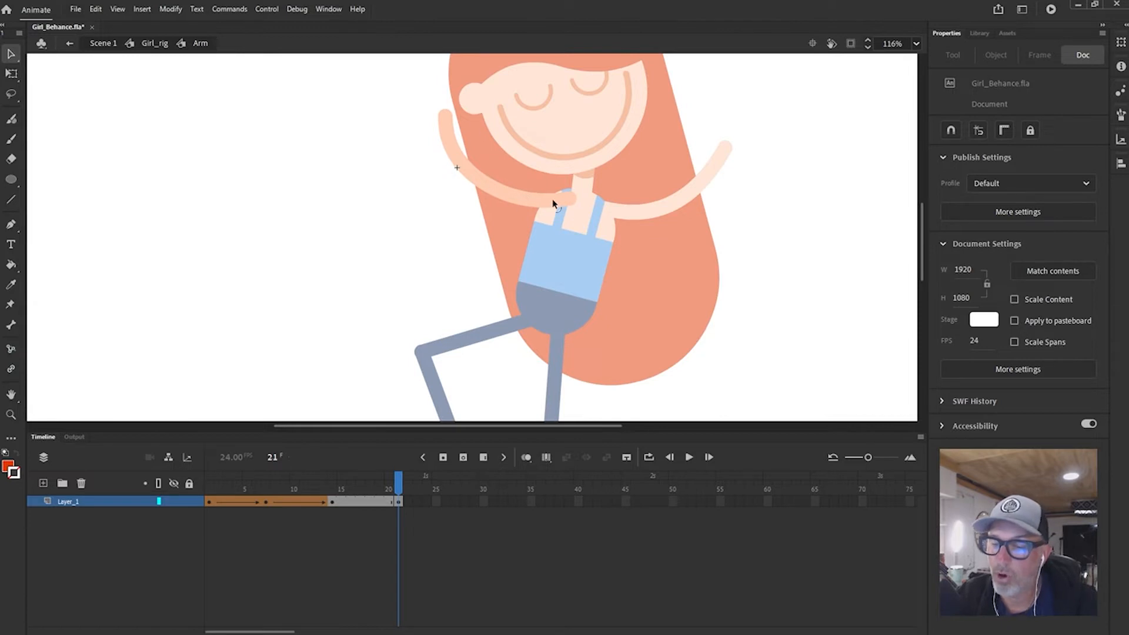
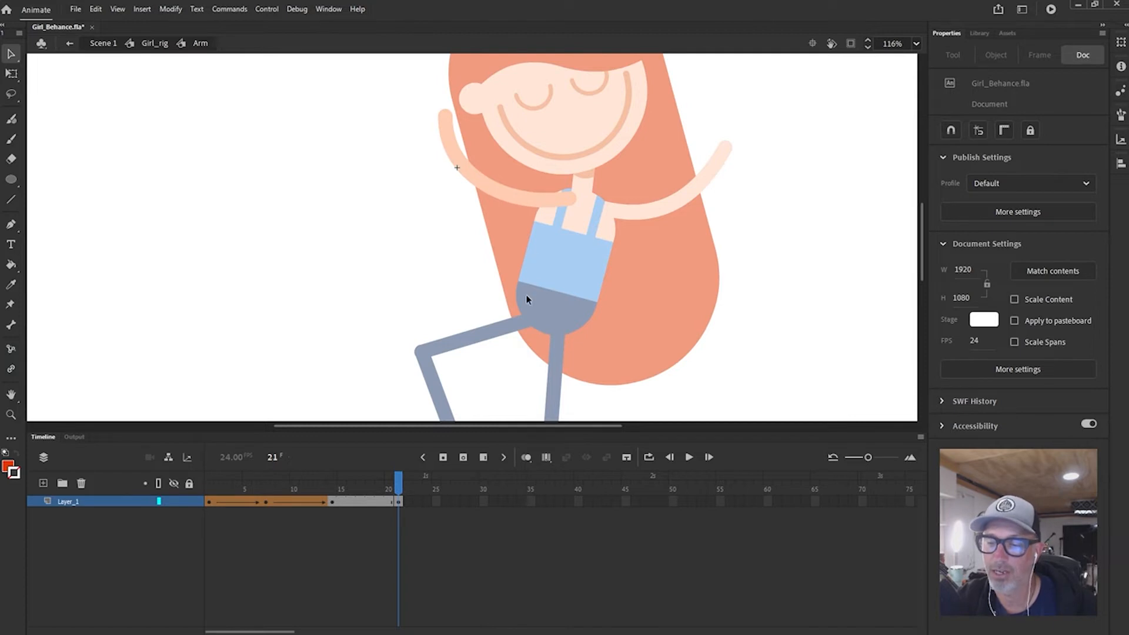
# - Insert a keyframe at frame 28, lower the hand end slightly outward, and reshape the forearm and upper-arm curves
pyautogui.click(464, 501)
pyautogui.press('F6')
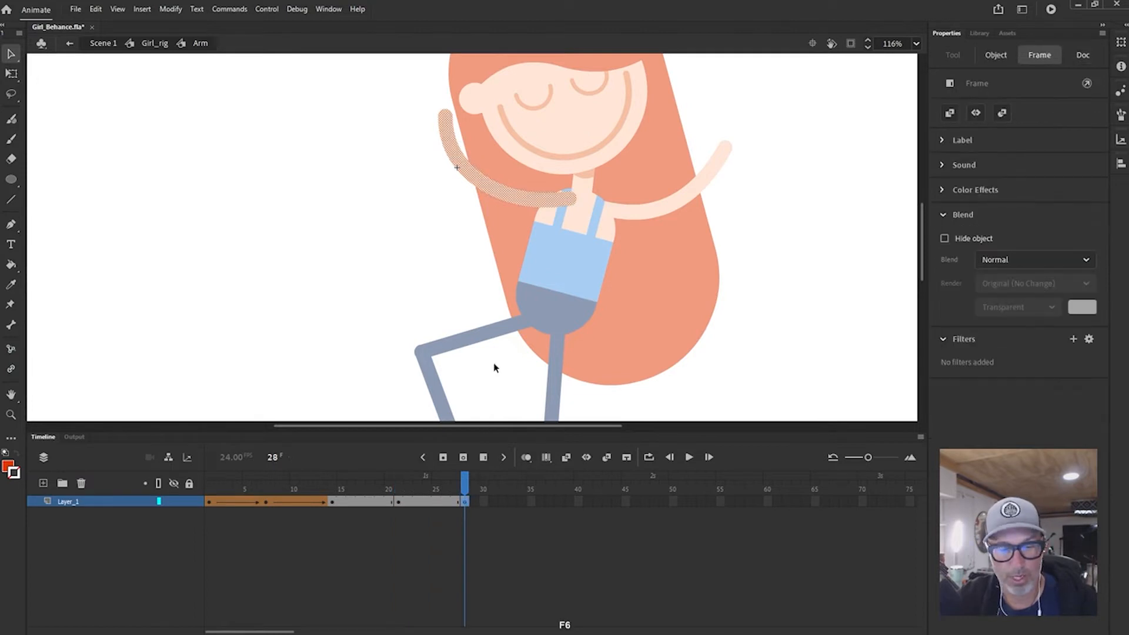
pyautogui.click(463, 238)
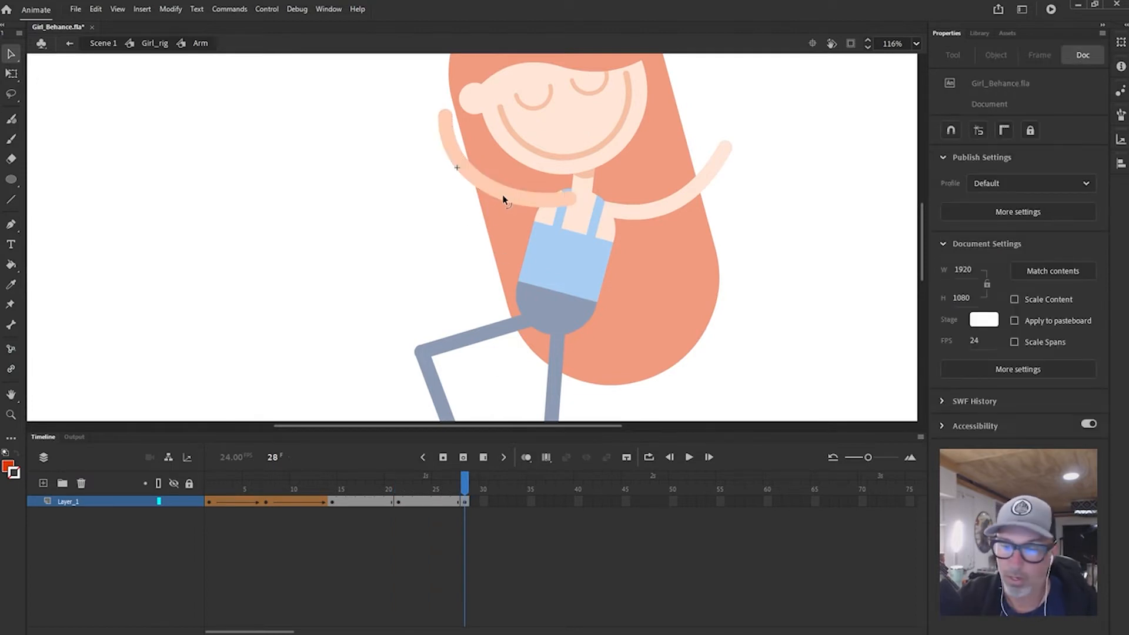
pyautogui.moveTo(447, 116); pyautogui.dragTo(526, 214)
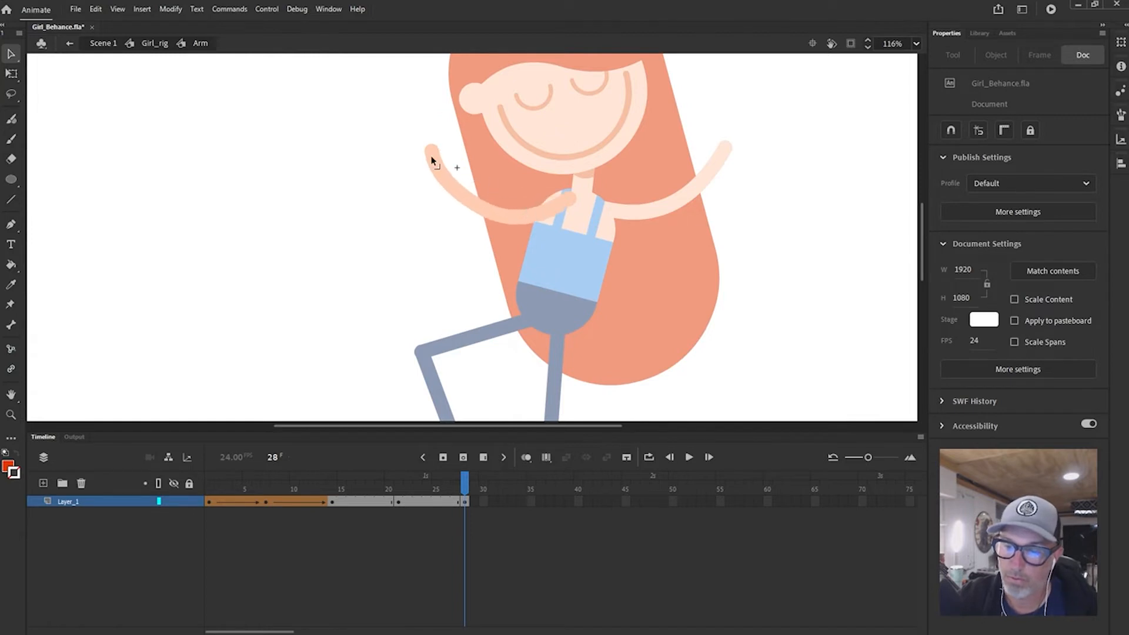
pyautogui.moveTo(432, 153)
pyautogui.mouseDown()
pyautogui.moveTo(465, 203)
pyautogui.moveTo(428, 171)
pyautogui.mouseUp()
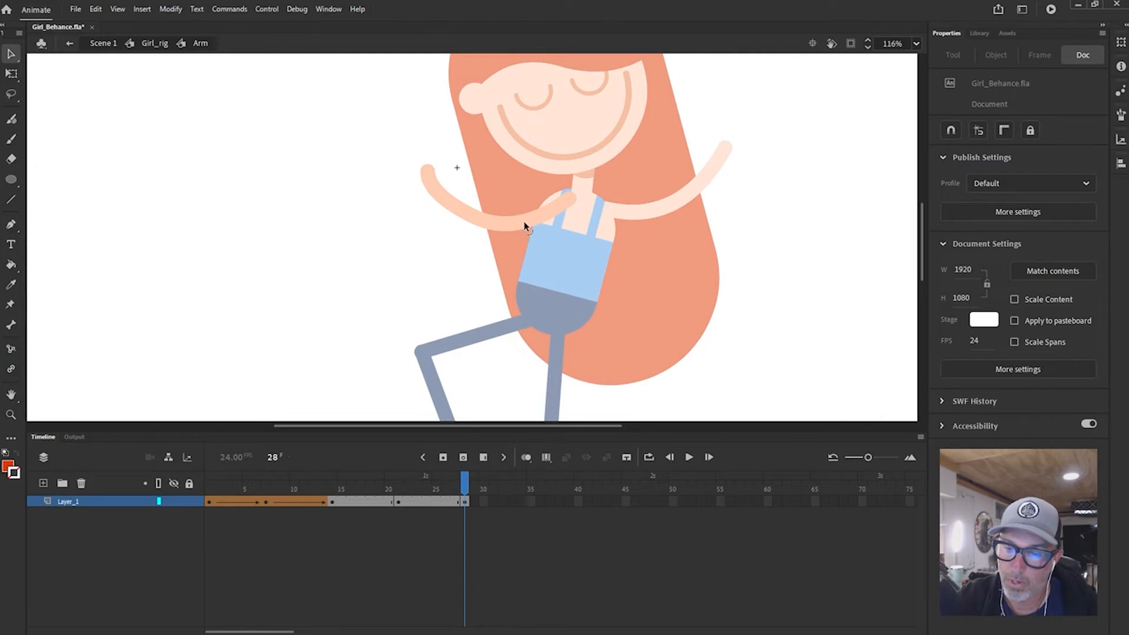
pyautogui.moveTo(524, 227); pyautogui.dragTo(541, 208)
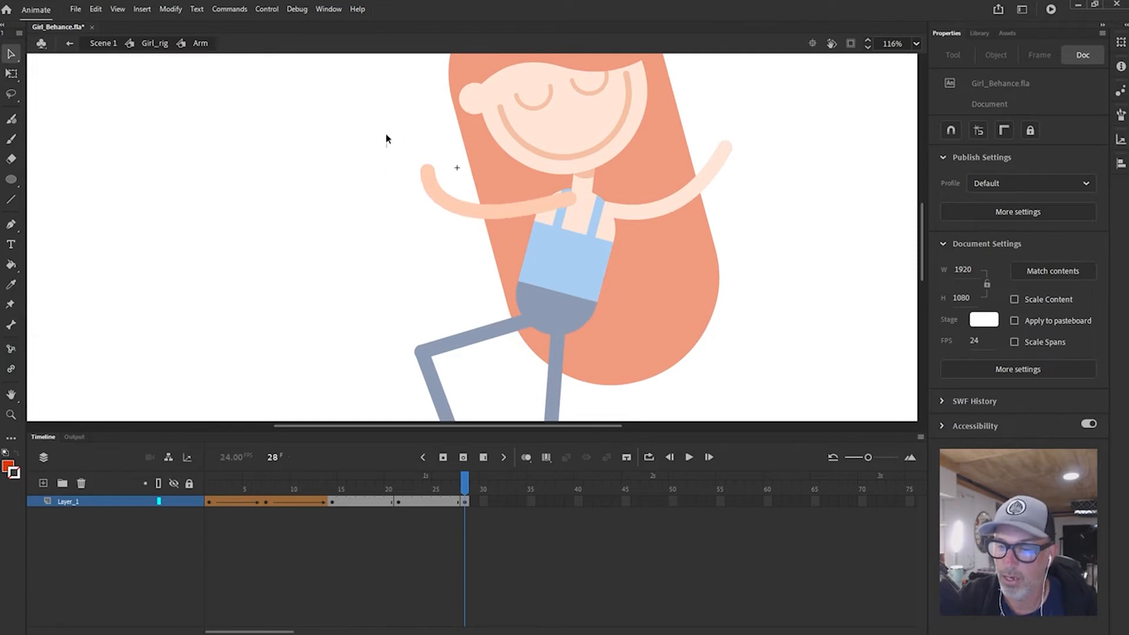
# - Create shape tweens on both arm spans between frames 14 and 28, and play them back
pyautogui.moveTo(385, 132); pyautogui.dragTo(494, 265)
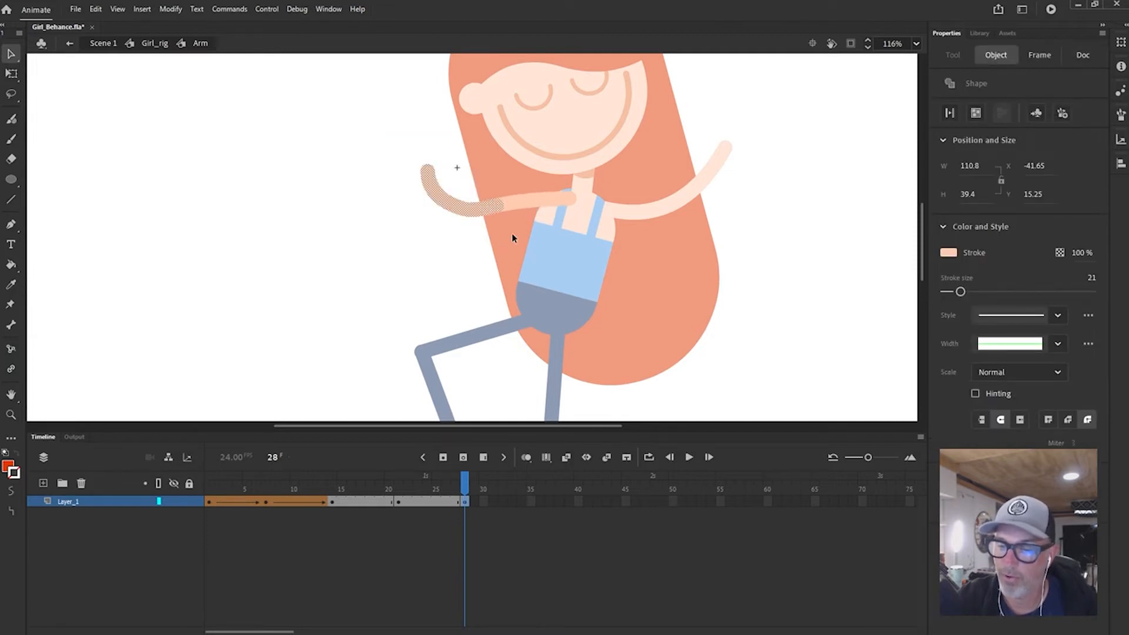
pyautogui.moveTo(464, 478)
pyautogui.mouseDown()
pyautogui.moveTo(389, 488)
pyautogui.moveTo(463, 490)
pyautogui.moveTo(210, 490)
pyautogui.moveTo(464, 490)
pyautogui.mouseUp()
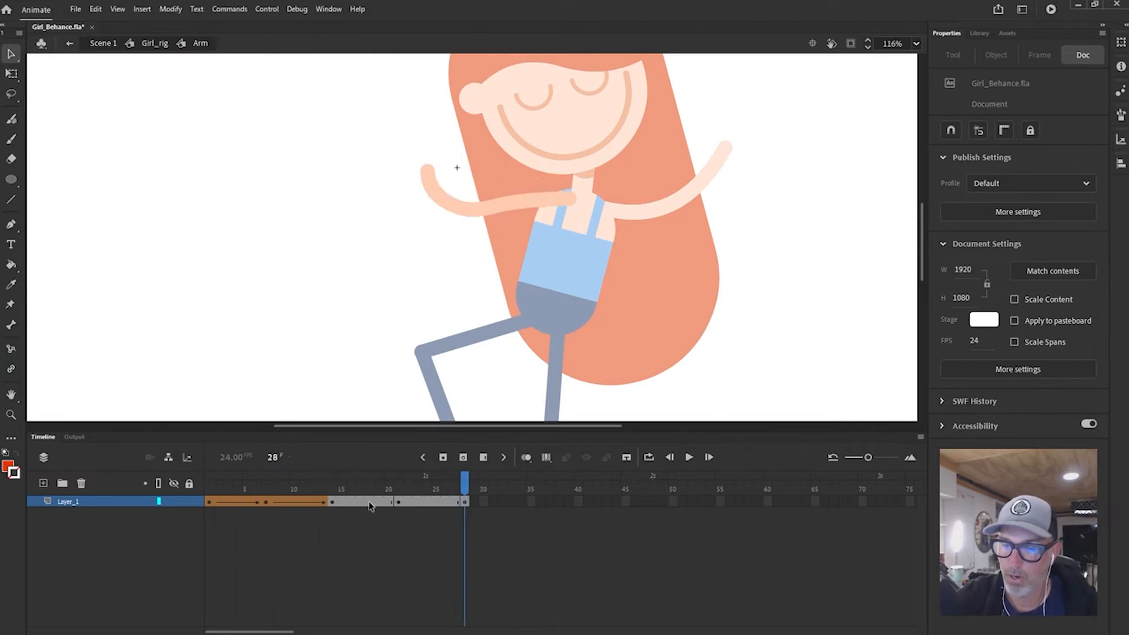
pyautogui.moveTo(368, 502); pyautogui.dragTo(429, 500)
pyautogui.click(609, 457)
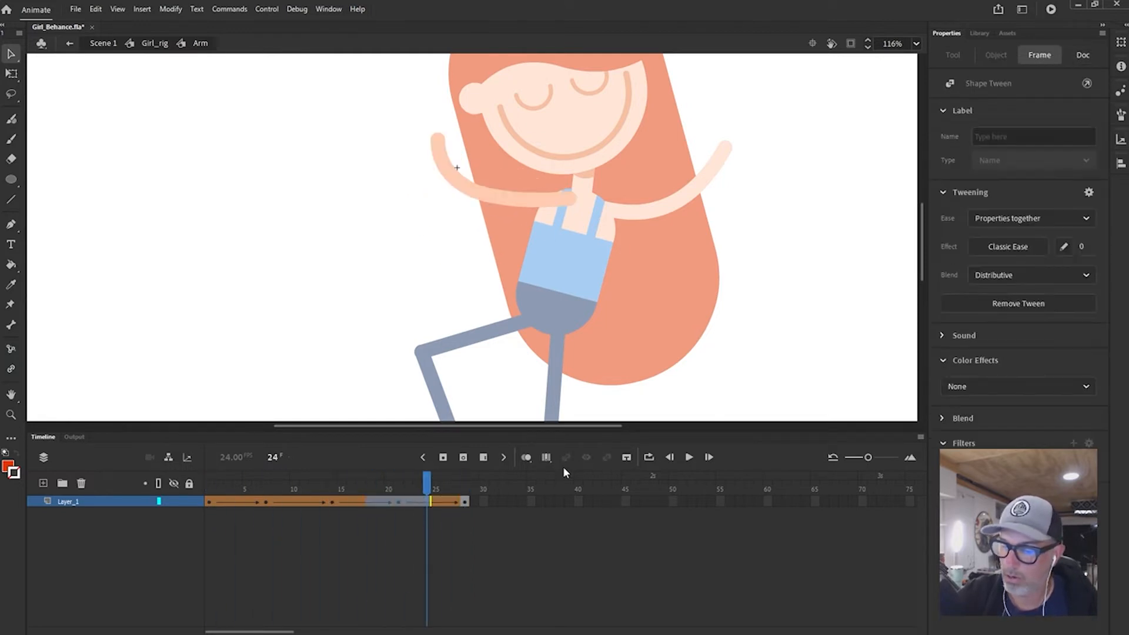
pyautogui.press('Return')
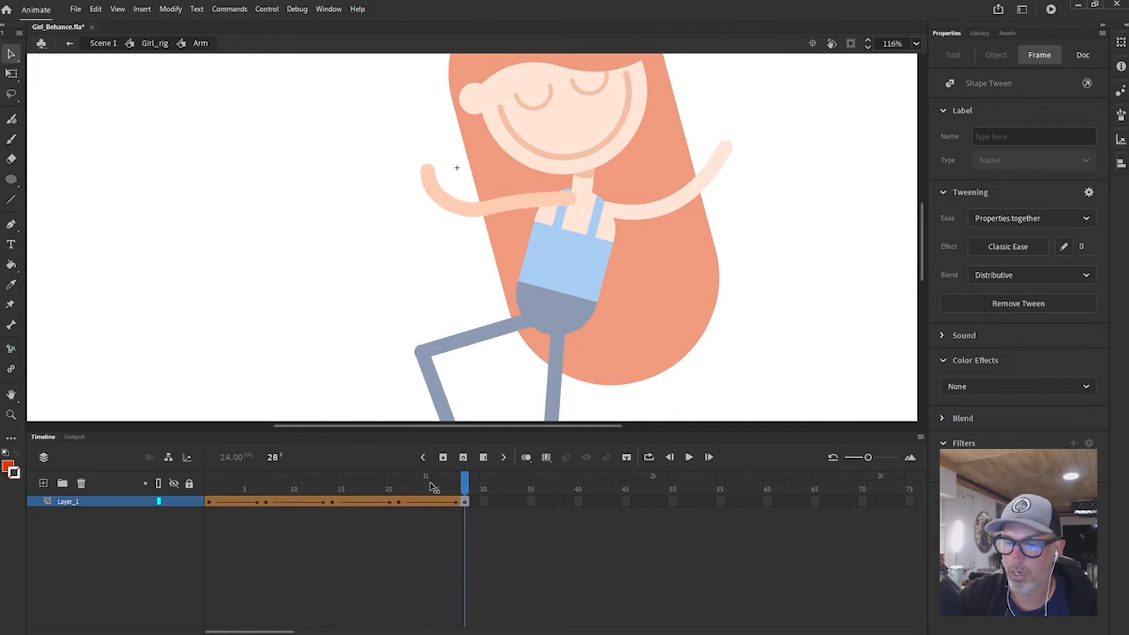
pyautogui.press('Return')
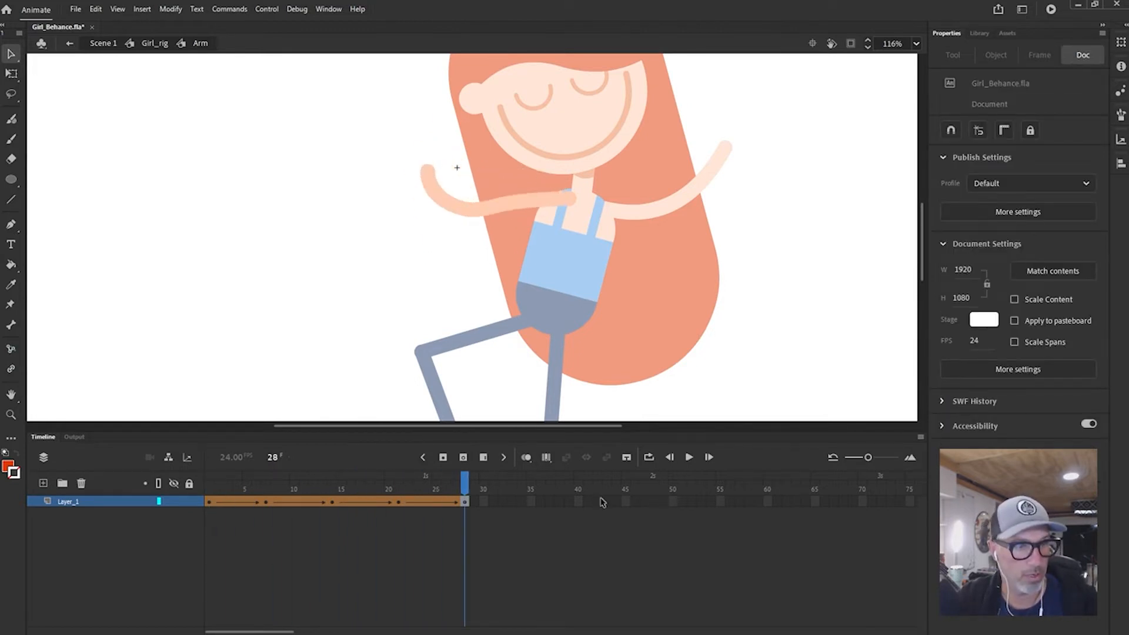
# - Insert a keyframe at frame 35, swing the hand end down below shoulder level, and straighten the dip in the upper arm
pyautogui.click(530, 501)
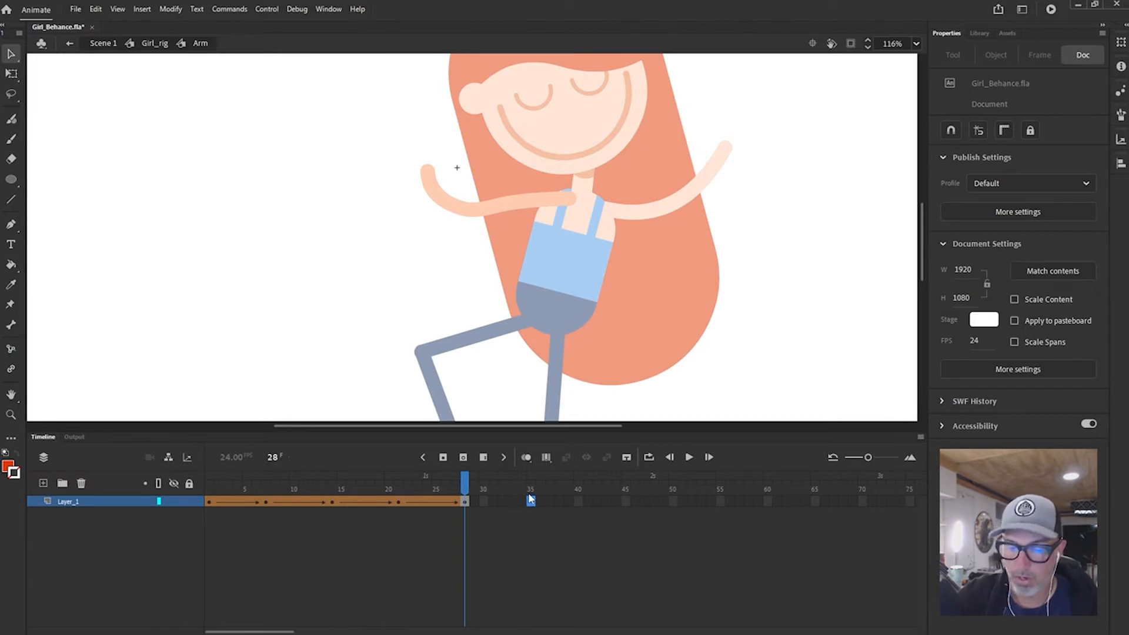
pyautogui.press('F6')
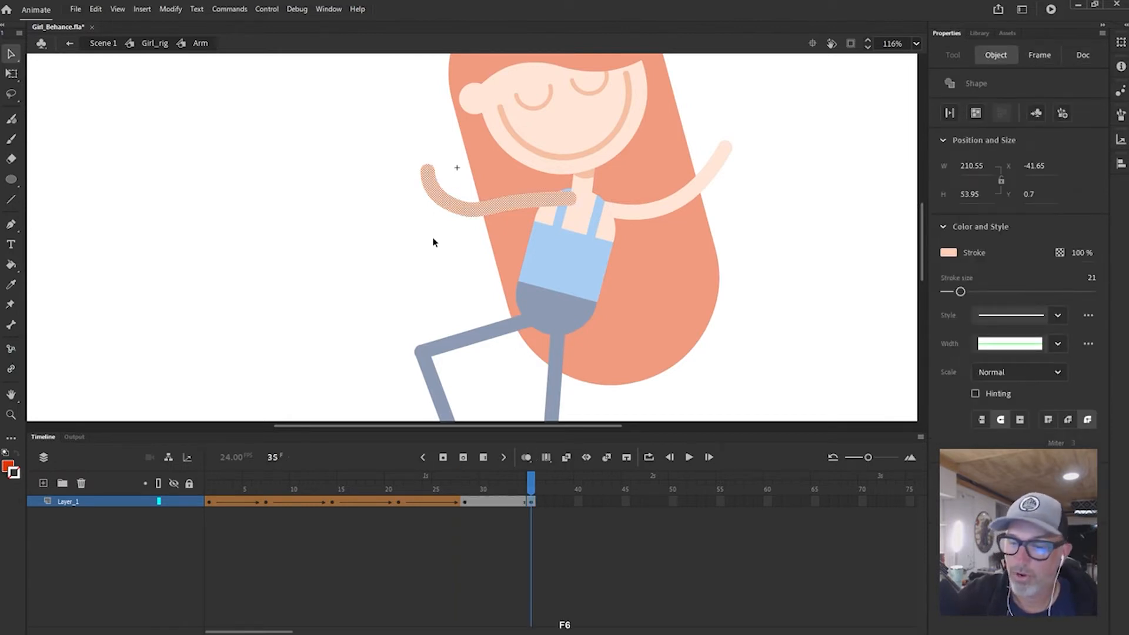
pyautogui.click(434, 240)
pyautogui.moveTo(430, 178); pyautogui.dragTo(431, 253)
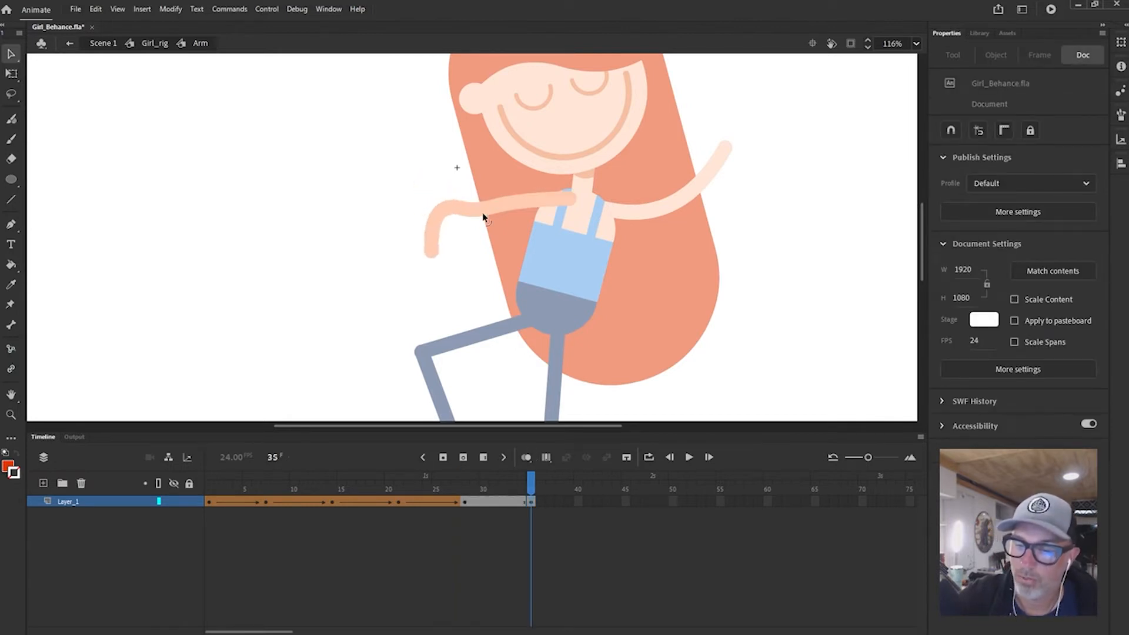
pyautogui.moveTo(483, 197)
pyautogui.mouseDown()
pyautogui.moveTo(464, 197)
pyautogui.moveTo(530, 183)
pyautogui.moveTo(519, 216)
pyautogui.moveTo(520, 184)
pyautogui.moveTo(514, 202)
pyautogui.mouseUp()
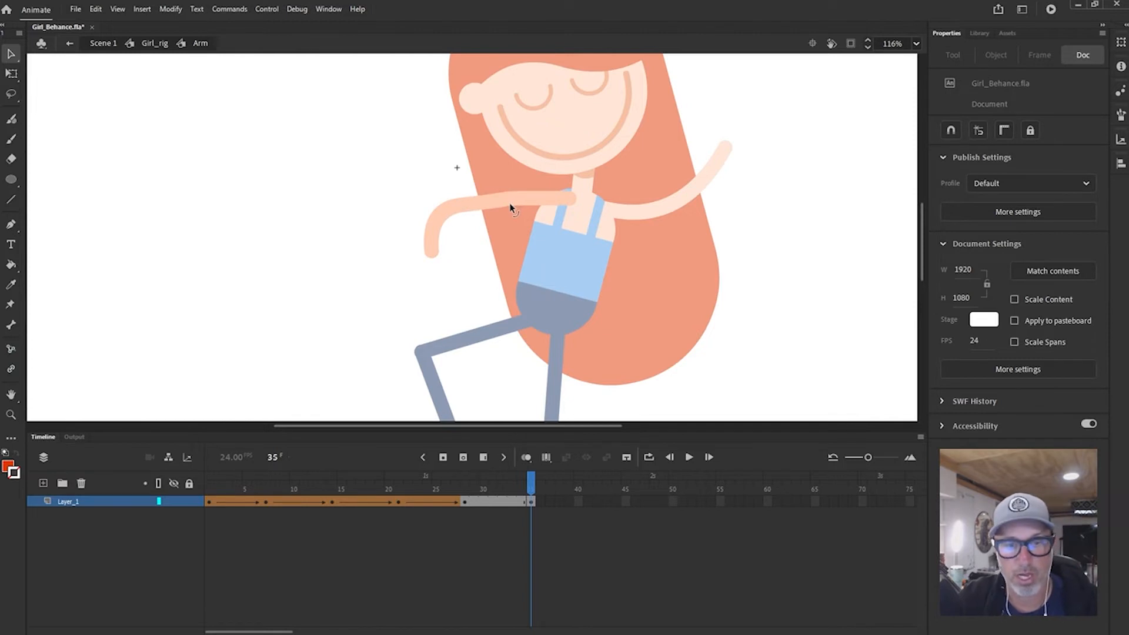
# - Smooth the frame 35 arm repeatedly, bow it into one upward arch, and lower the hand end slightly
pyautogui.click(515, 195)
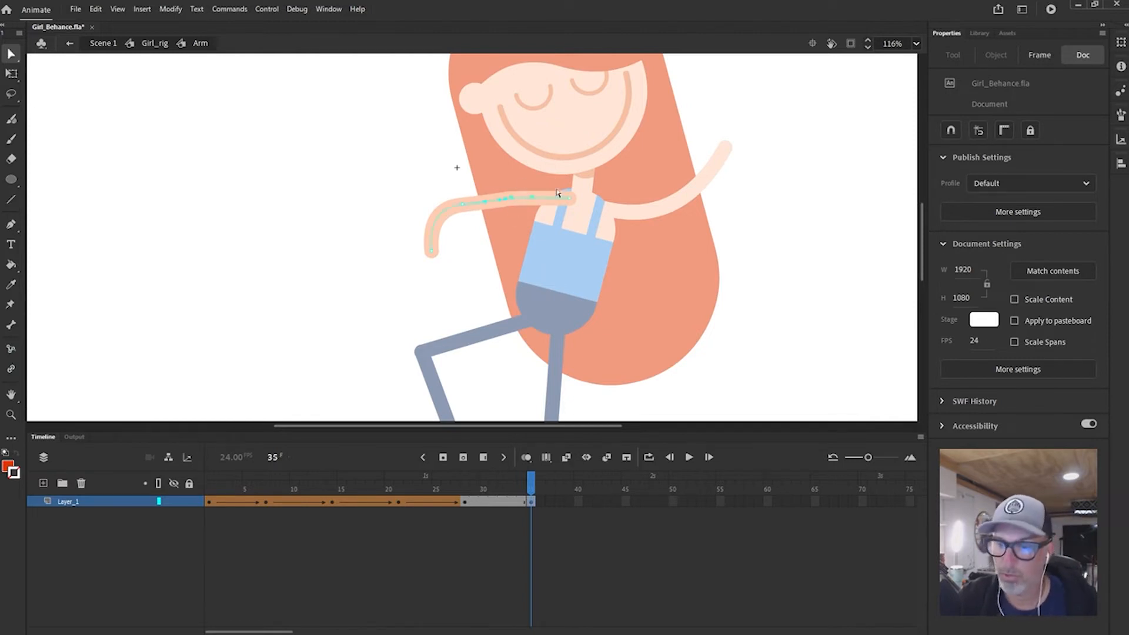
pyautogui.press('v')
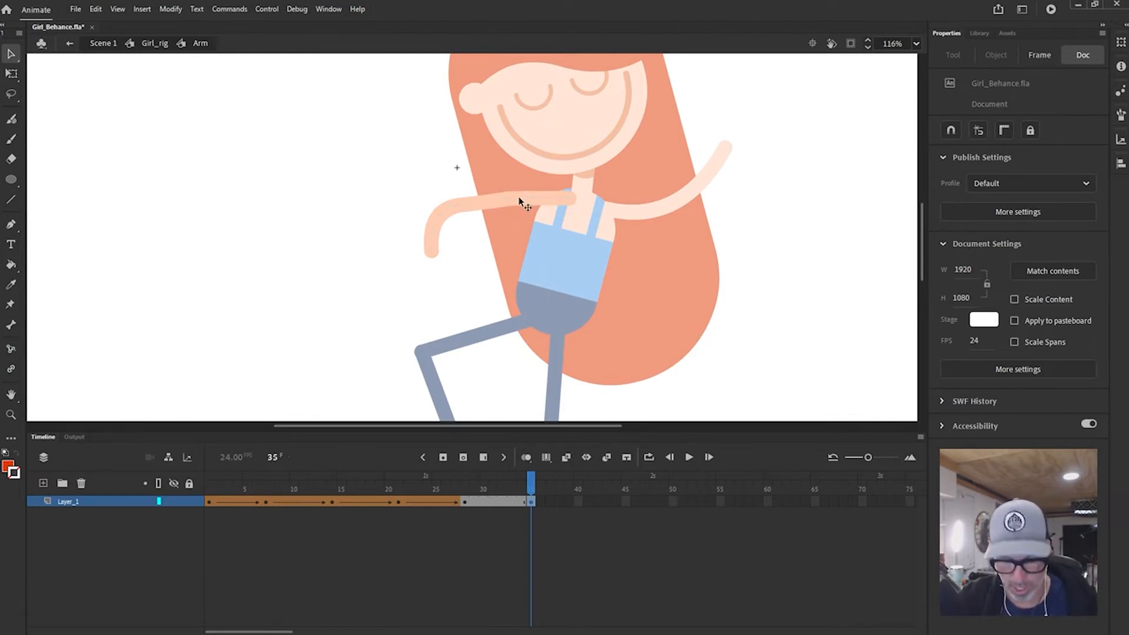
pyautogui.click(488, 203)
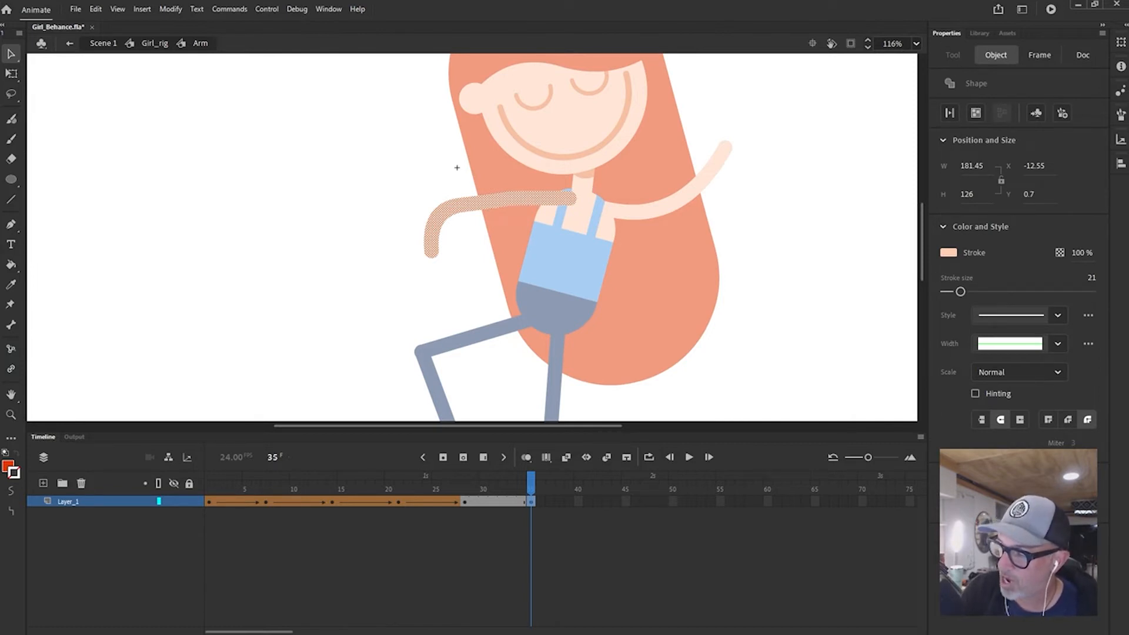
pyautogui.hotkey('ctrl', 'alt', 'shift', 'm')
pyautogui.hotkey('ctrl', 'alt', 'shift', 'm')
pyautogui.hotkey('ctrl', 'alt', 'shift', 'm')
pyautogui.hotkey('ctrl', 'alt', 'shift', 'm')
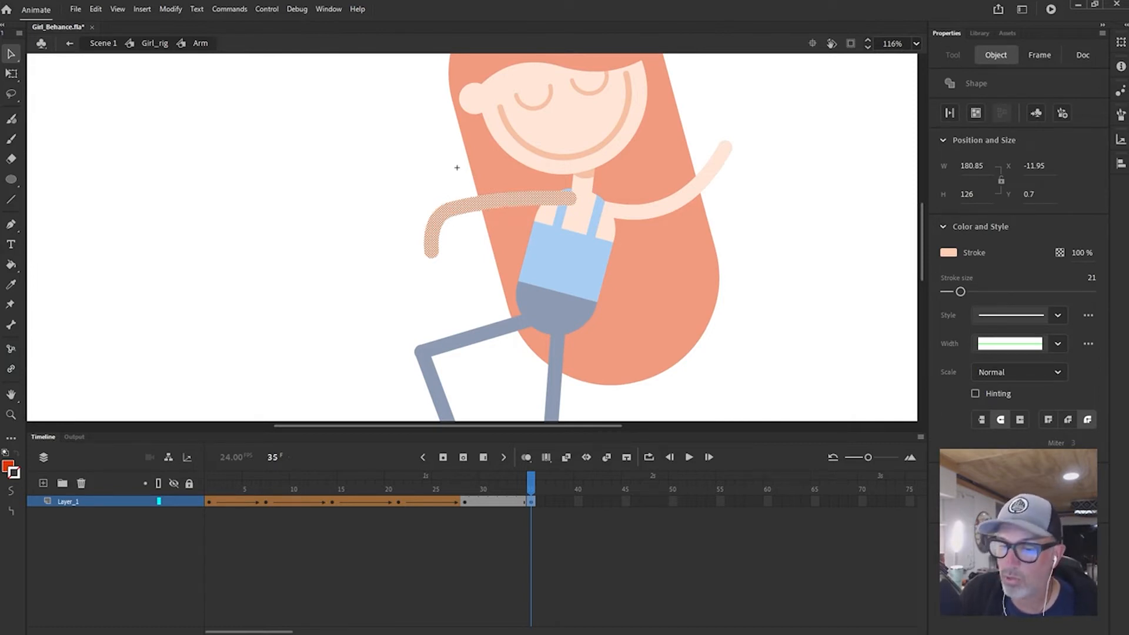
pyautogui.hotkey('ctrl', 'alt', 'shift', 'm')
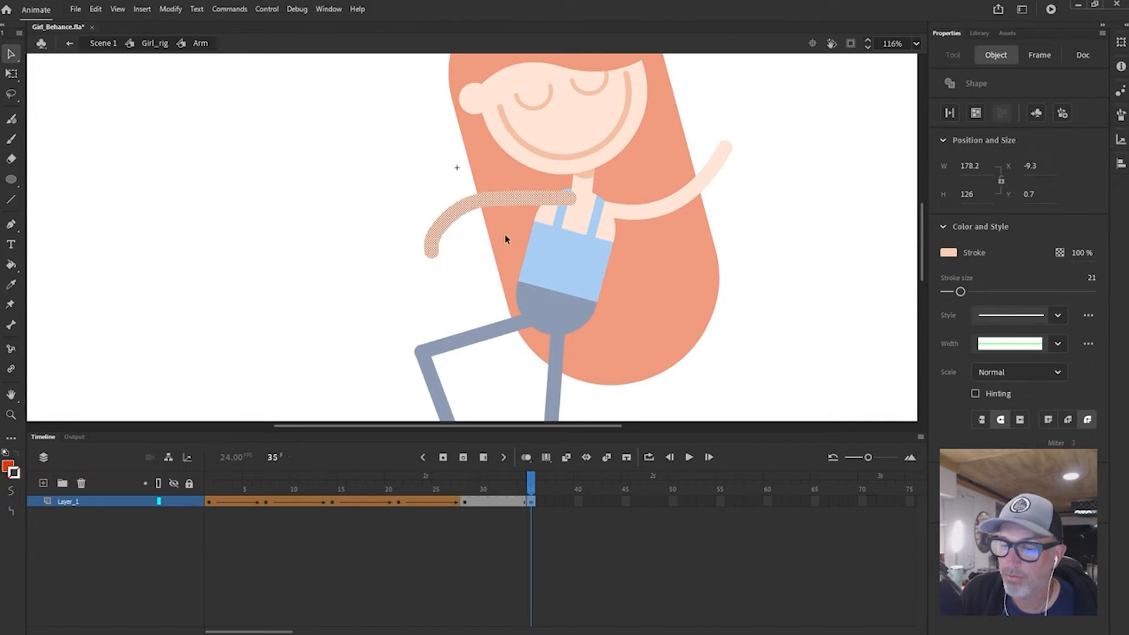
pyautogui.click(505, 235)
pyautogui.moveTo(453, 209); pyautogui.dragTo(454, 212)
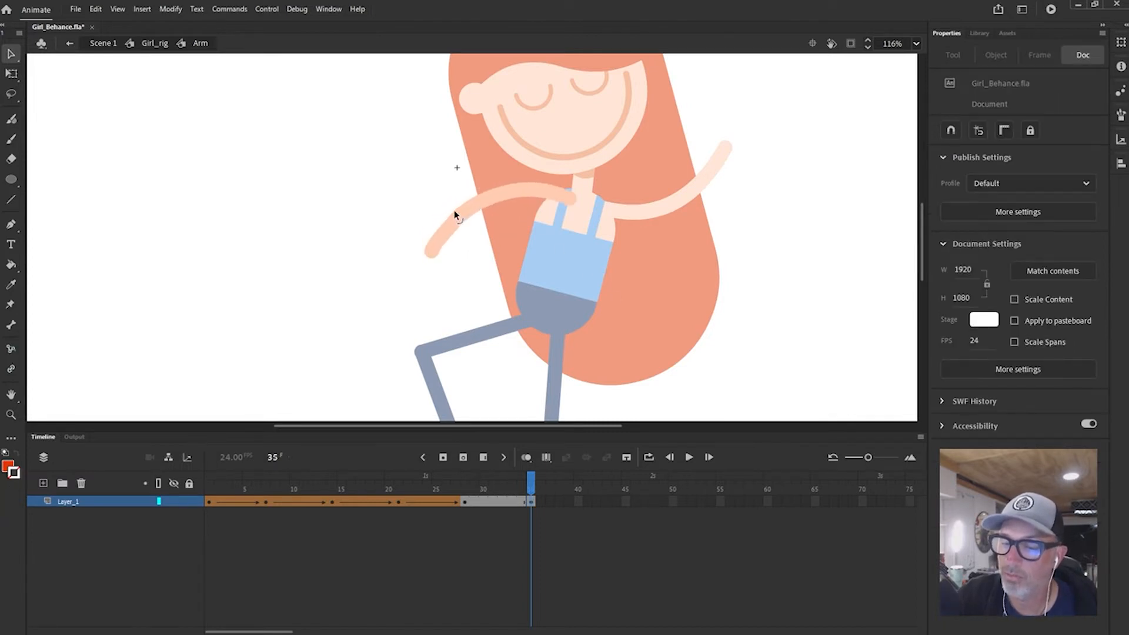
pyautogui.moveTo(430, 253); pyautogui.dragTo(431, 261)
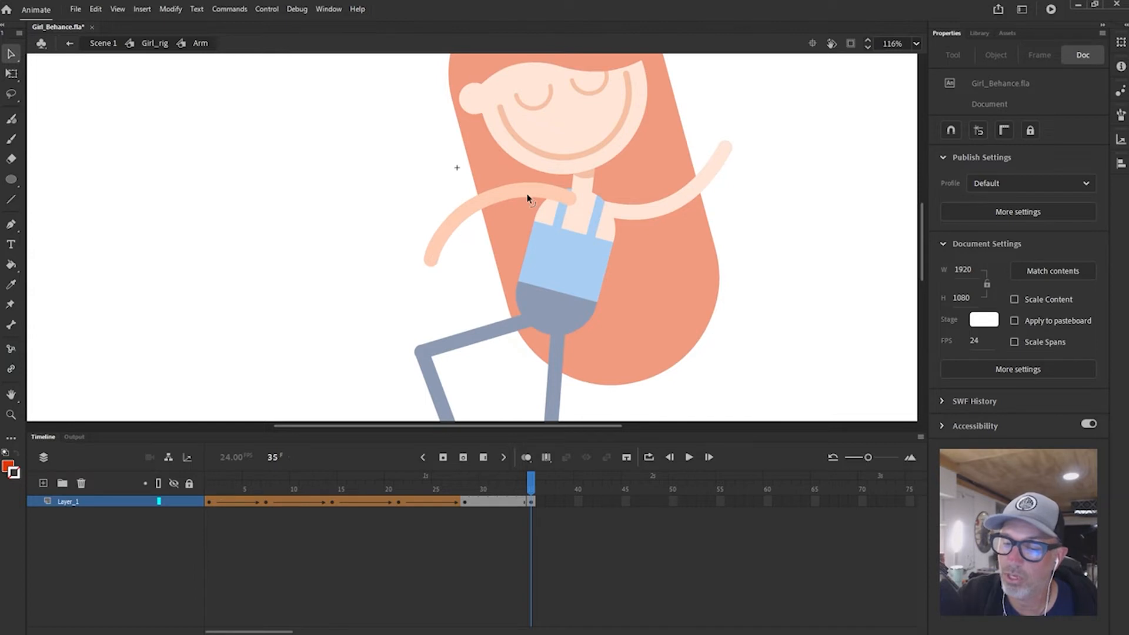
# - Create a shape tween between frames 28 and 35, and play the arm's animation from frame 1
pyautogui.click(504, 501)
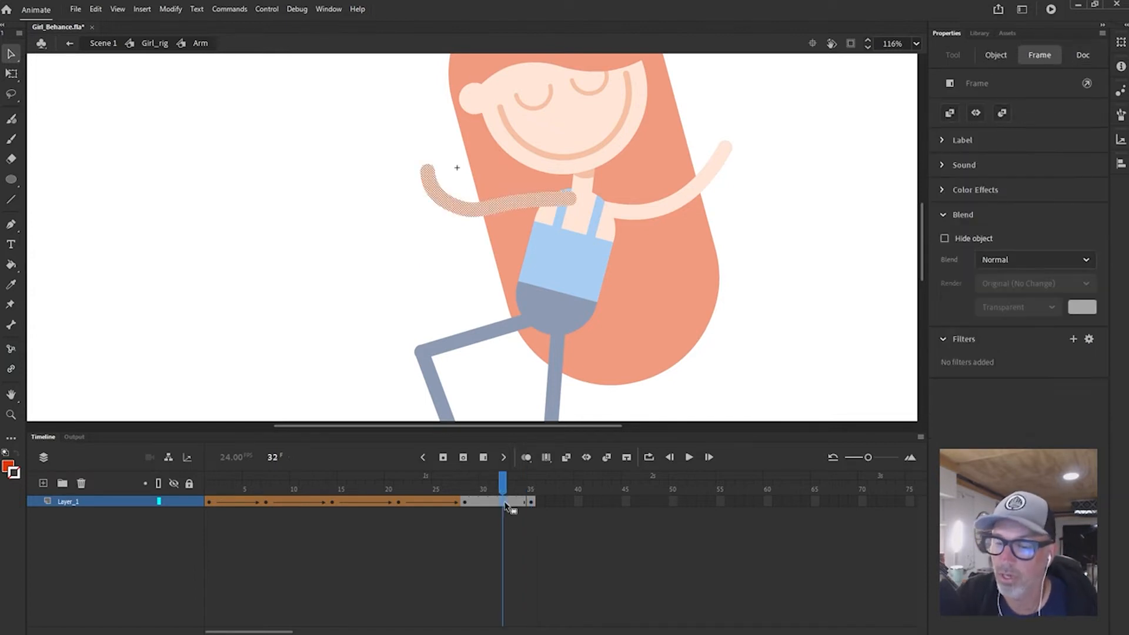
pyautogui.click(606, 457)
pyautogui.moveTo(508, 483)
pyautogui.mouseDown()
pyautogui.moveTo(386, 483)
pyautogui.moveTo(531, 482)
pyautogui.moveTo(351, 482)
pyautogui.moveTo(531, 483)
pyautogui.mouseUp()
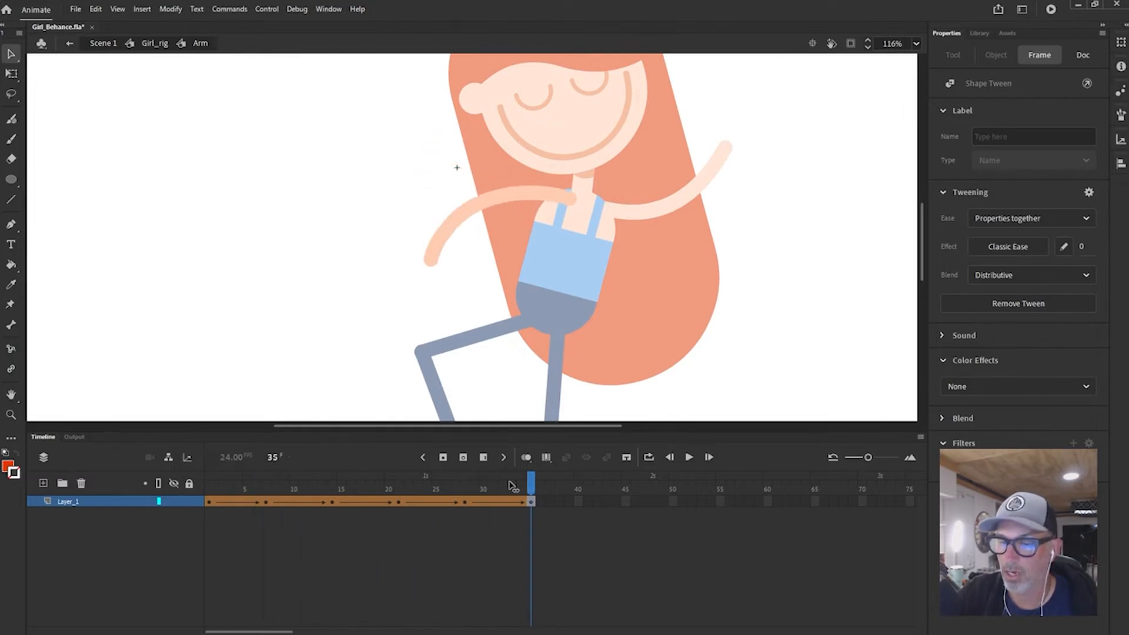
pyautogui.click(549, 507)
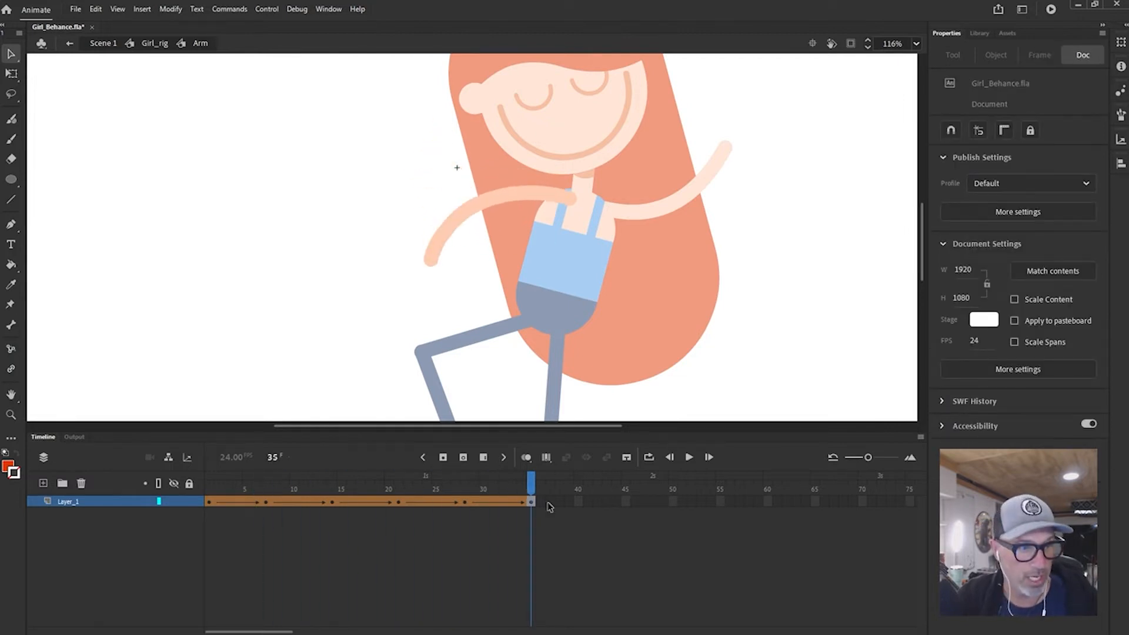
pyautogui.click(207, 486)
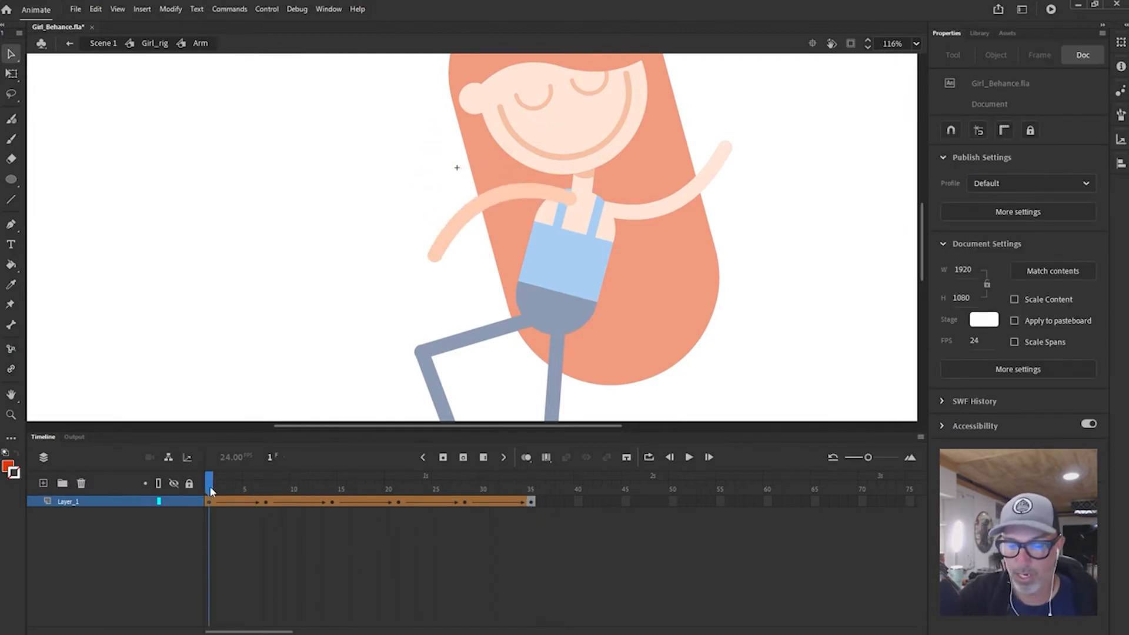
pyautogui.press('Return')
# - Compare the arm's pose at frame 35 with its starting pose at frame 1
pyautogui.click(531, 503)
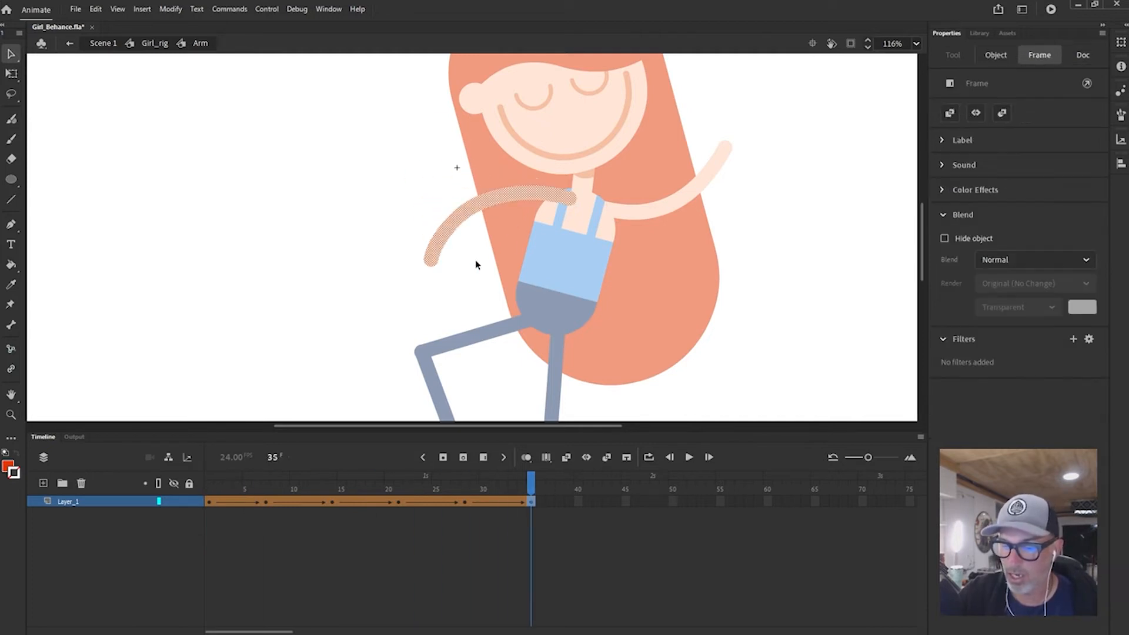
pyautogui.moveTo(523, 487)
pyautogui.mouseDown()
pyautogui.moveTo(209, 488)
pyautogui.moveTo(531, 488)
pyautogui.mouseUp()
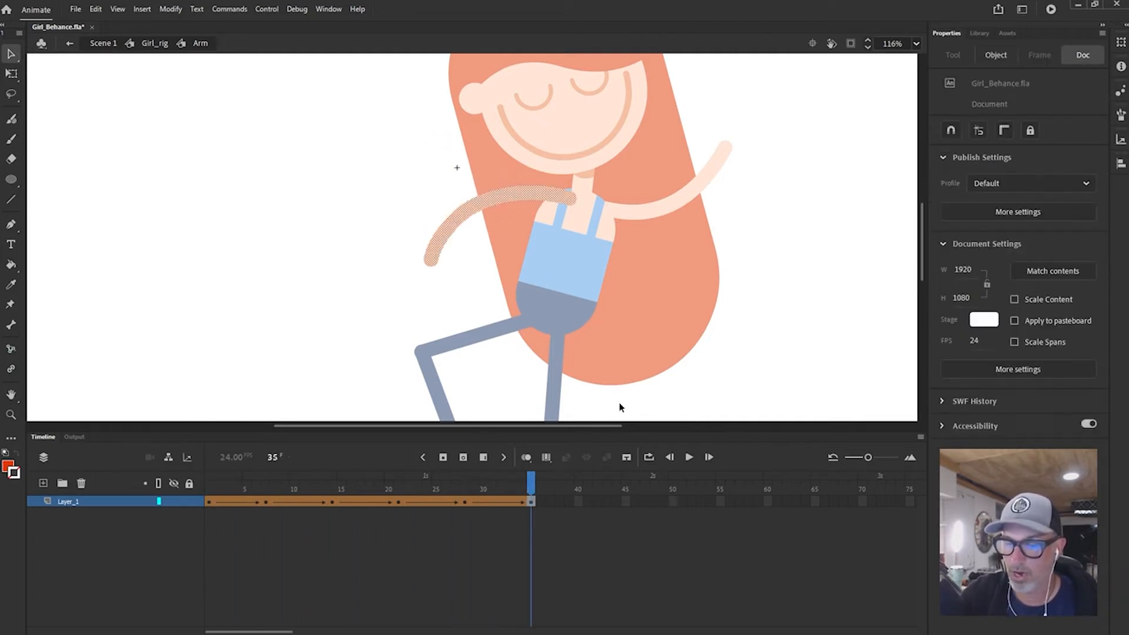
pyautogui.click(453, 262)
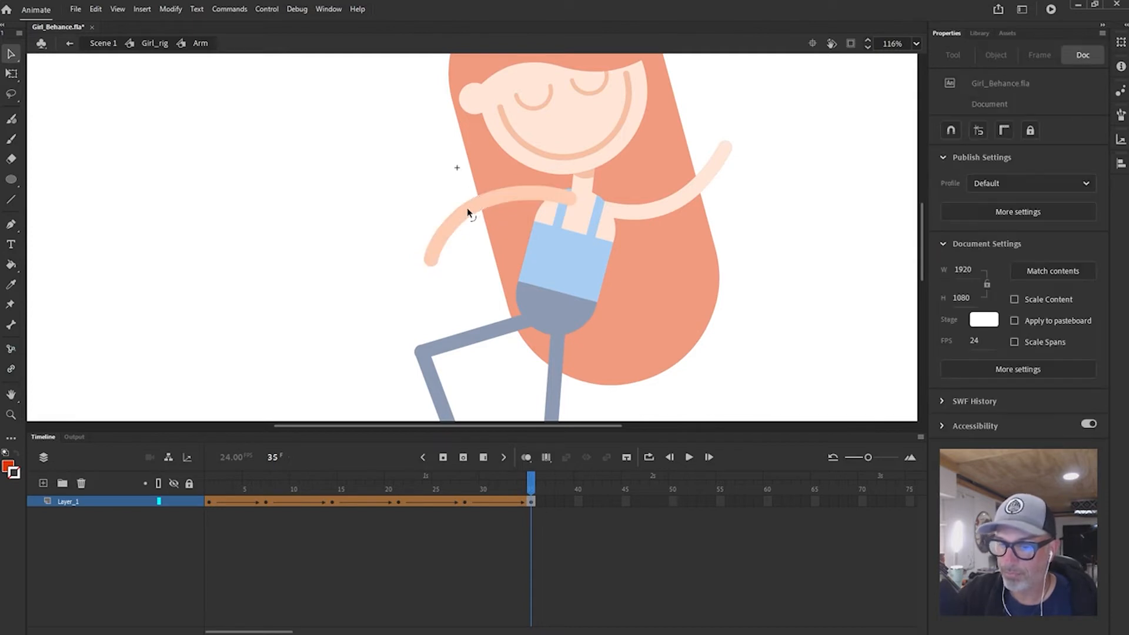
pyautogui.moveTo(523, 484)
pyautogui.mouseDown()
pyautogui.moveTo(194, 484)
pyautogui.moveTo(557, 479)
pyautogui.moveTo(522, 490)
pyautogui.moveTo(209, 490)
pyautogui.mouseUp()
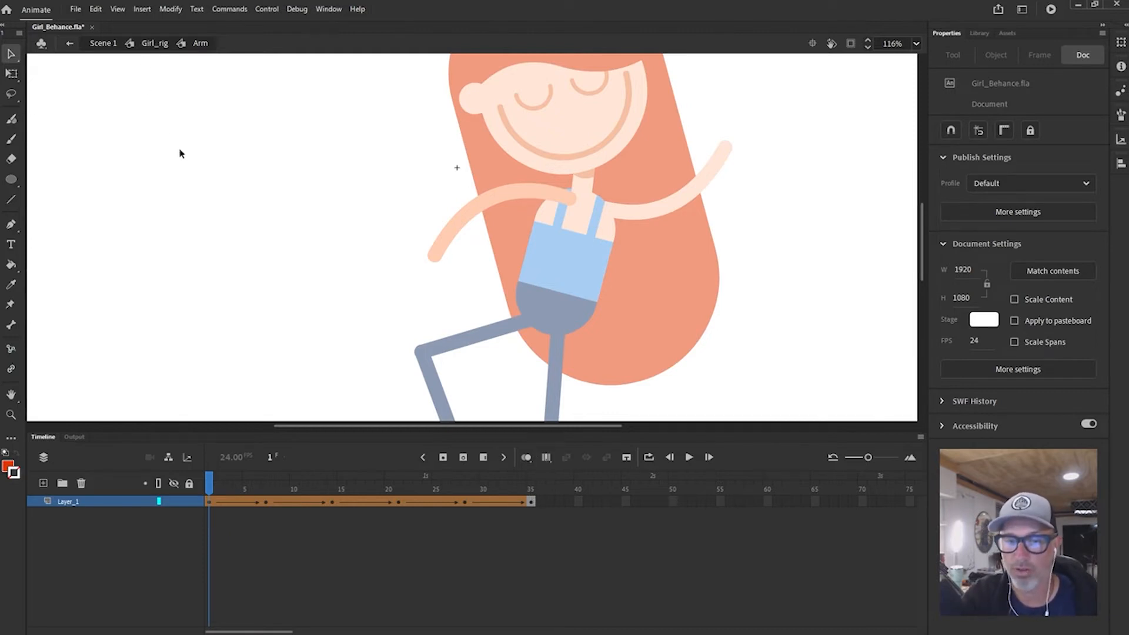
# - Return to the Girl_rig symbol and examine the arm's motion through to frame 48
pyautogui.click(155, 43)
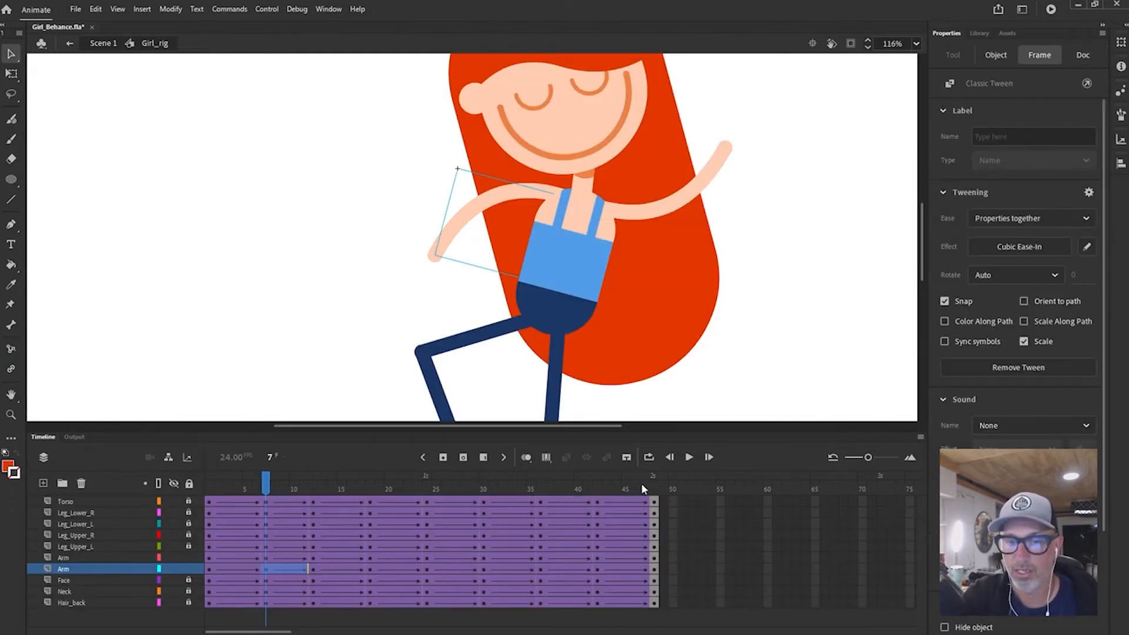
pyautogui.moveTo(640, 488); pyautogui.dragTo(484, 489)
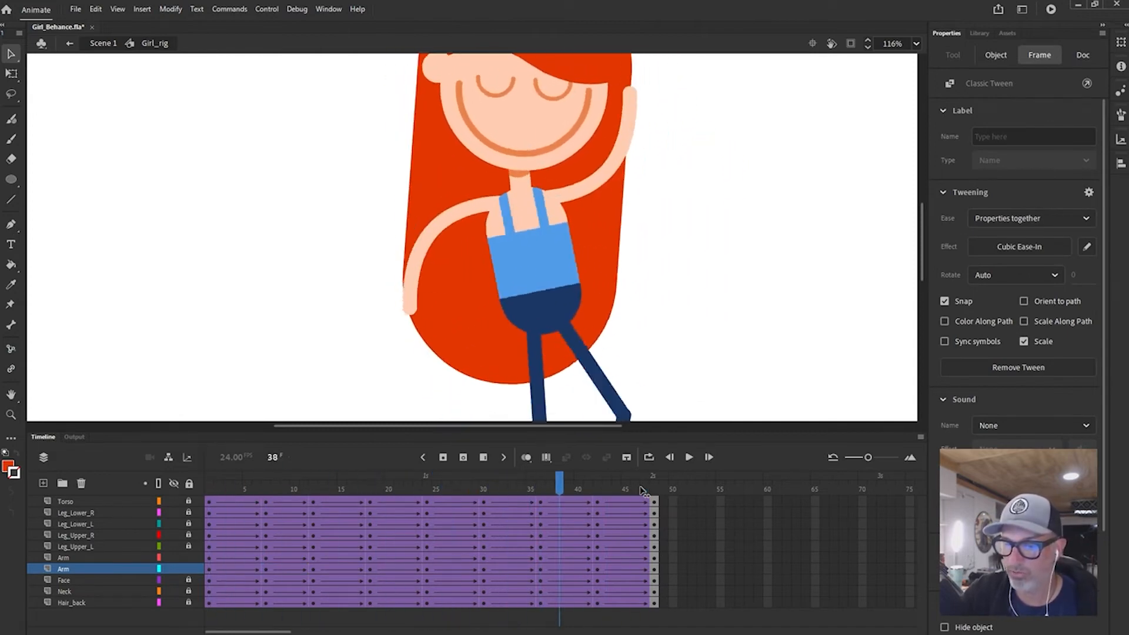
pyautogui.moveTo(643, 492); pyautogui.dragTo(657, 503)
pyautogui.press('Return')
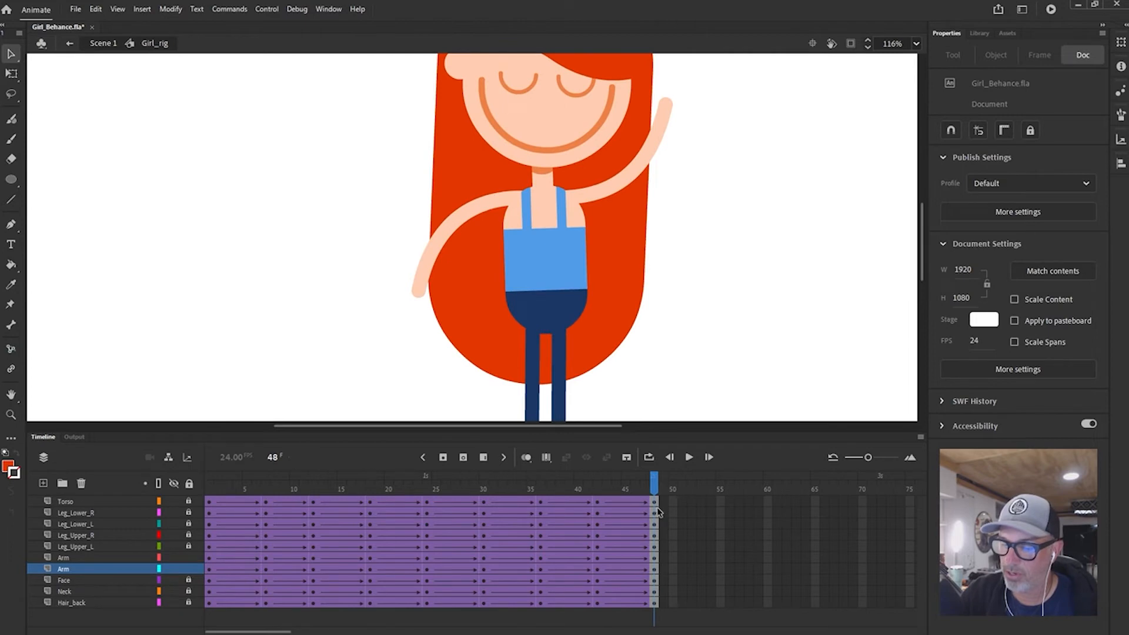
pyautogui.click(461, 221)
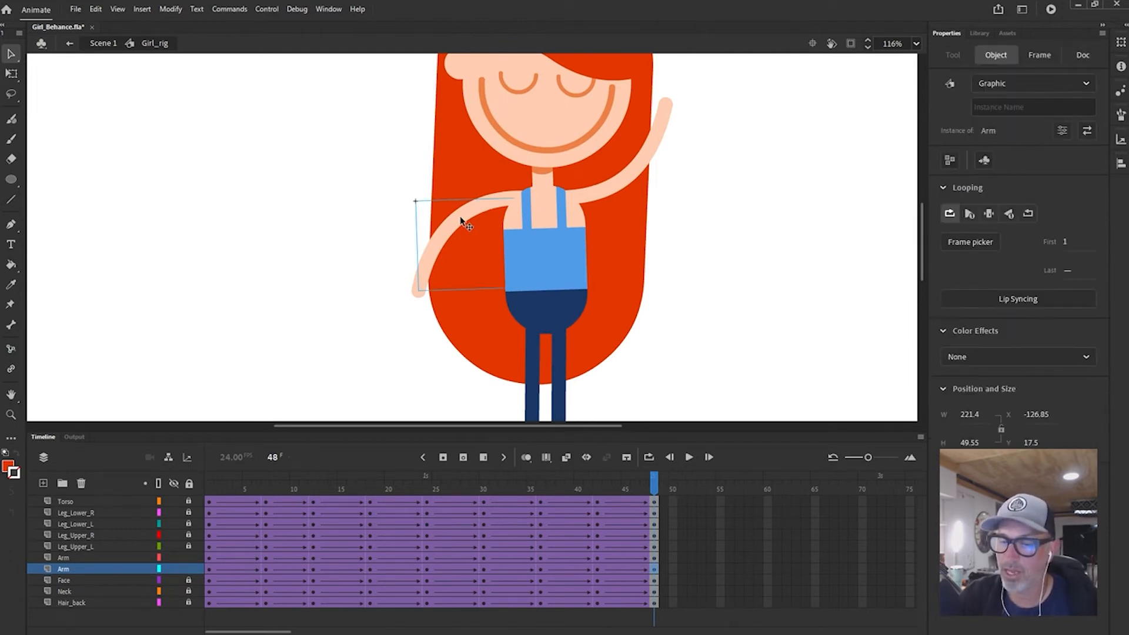
pyautogui.click(655, 491)
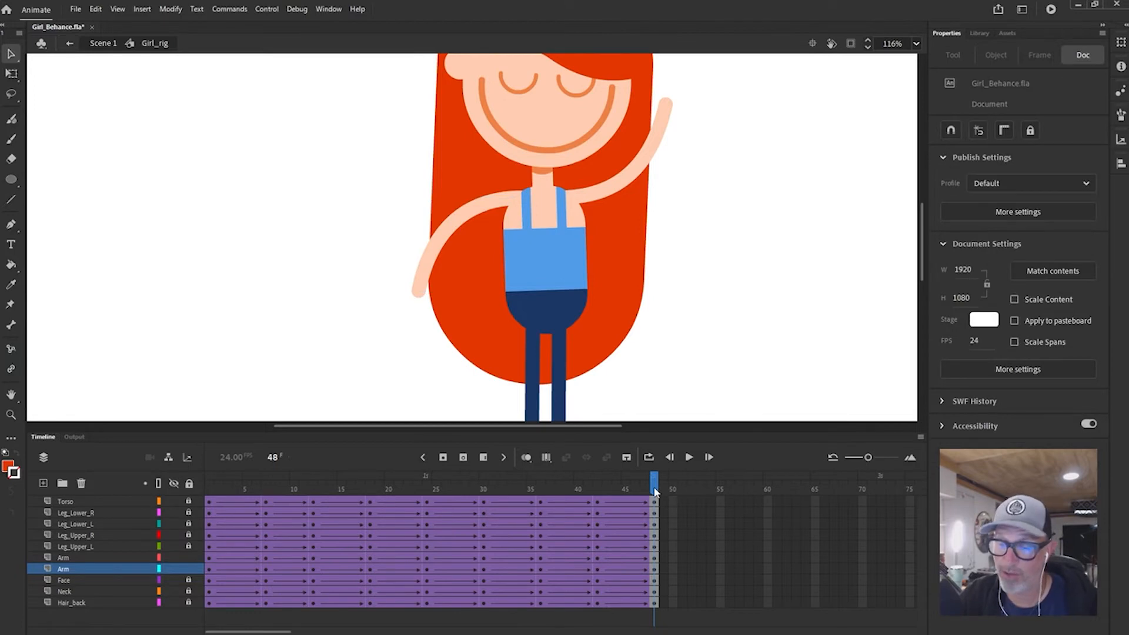
# - Reopen the arm symbol from the rig's frame 48, play it, and extend its layer to frame 48
pyautogui.click(445, 234)
pyautogui.doubleClick(446, 247)
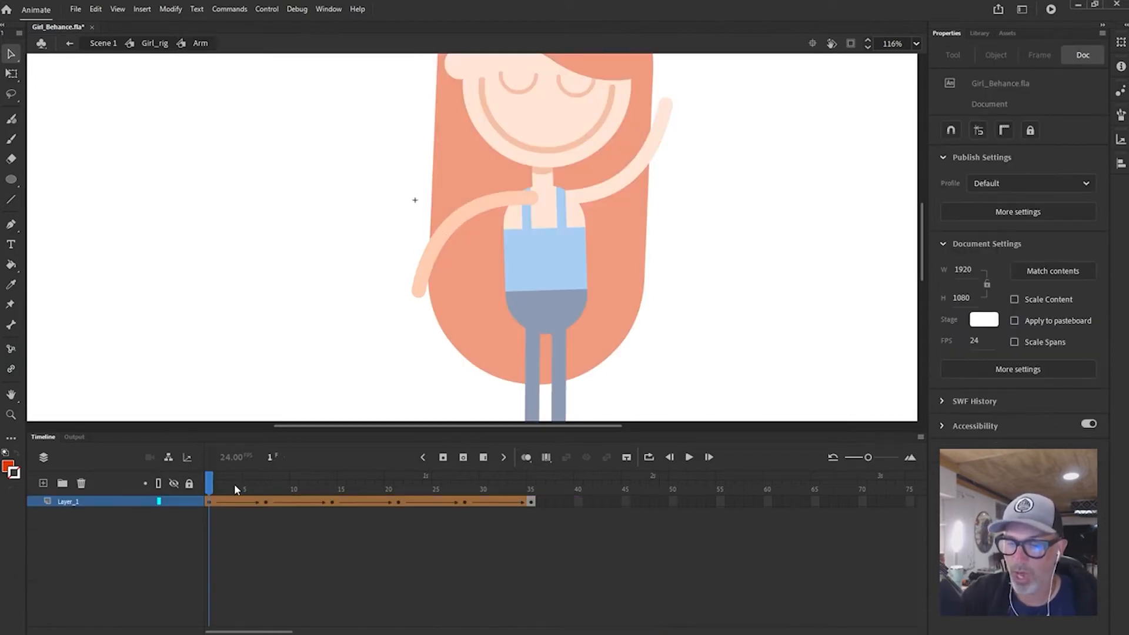
pyautogui.press('Return')
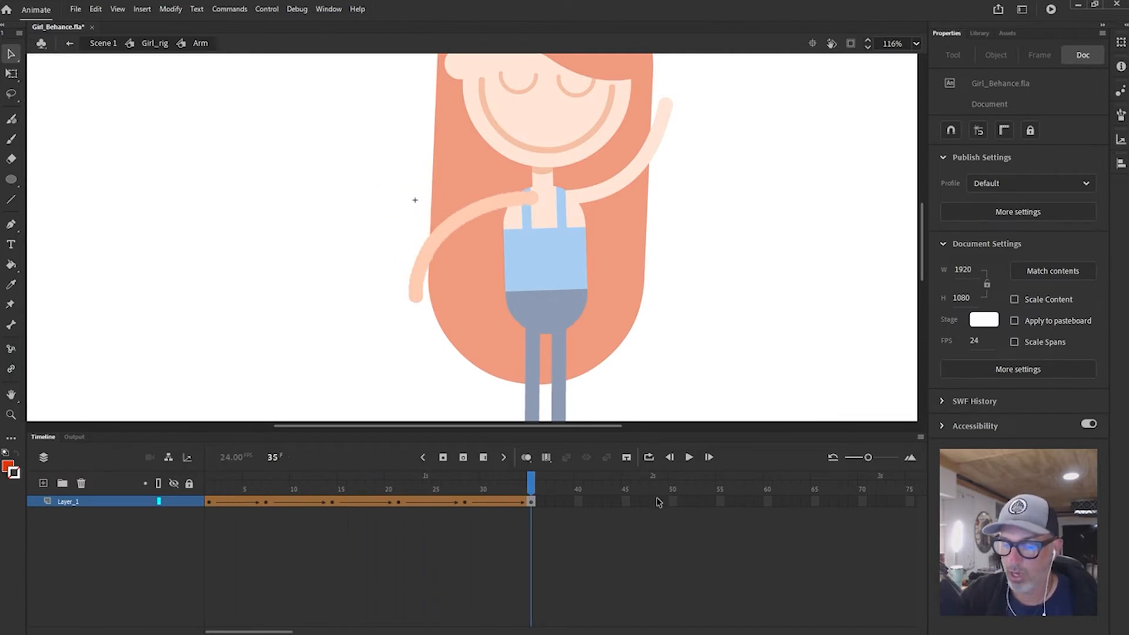
pyautogui.click(654, 501)
pyautogui.press('F5')
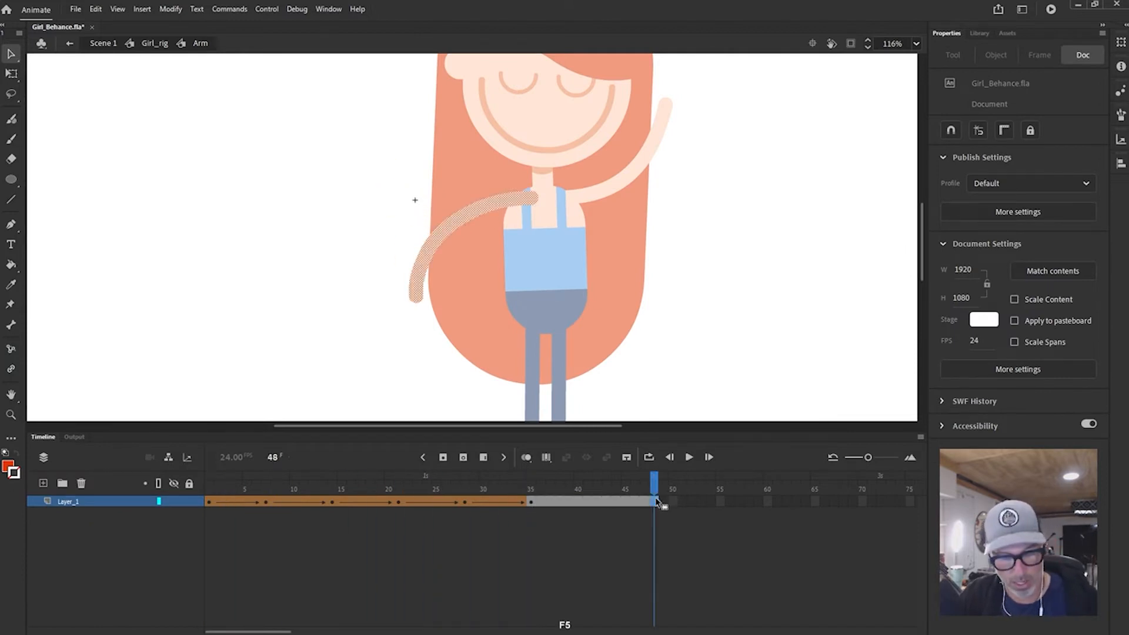
# - Duplicate the arm's first keyframe to frame 48 so the cycle ends on its starting pose
pyautogui.moveTo(656, 489); pyautogui.dragTo(418, 471)
pyautogui.click(531, 504)
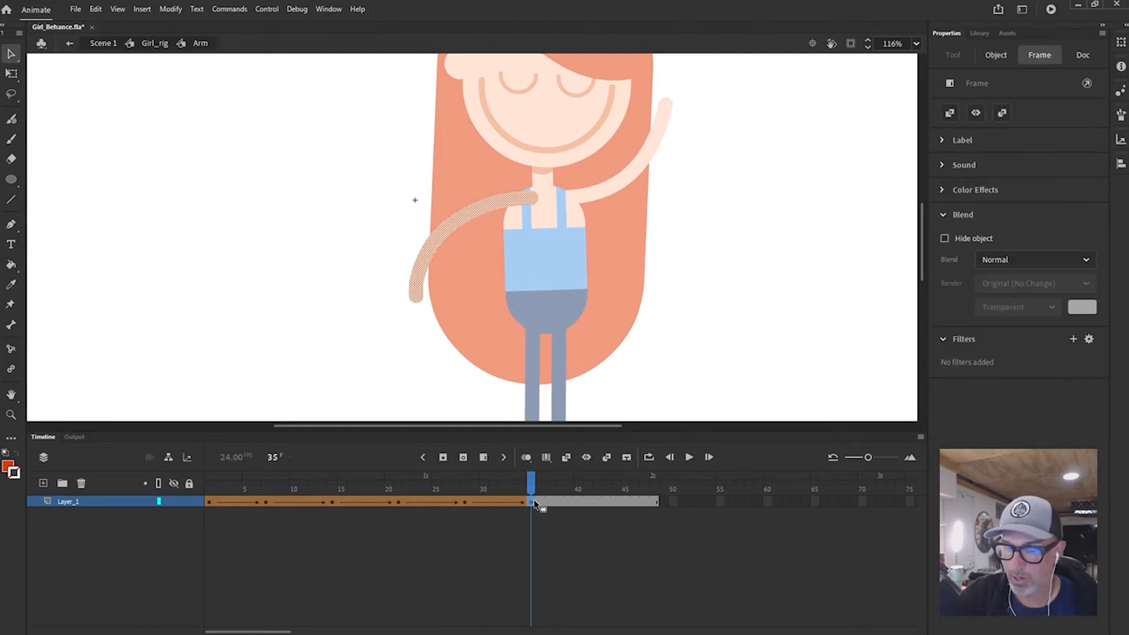
pyautogui.click(208, 502)
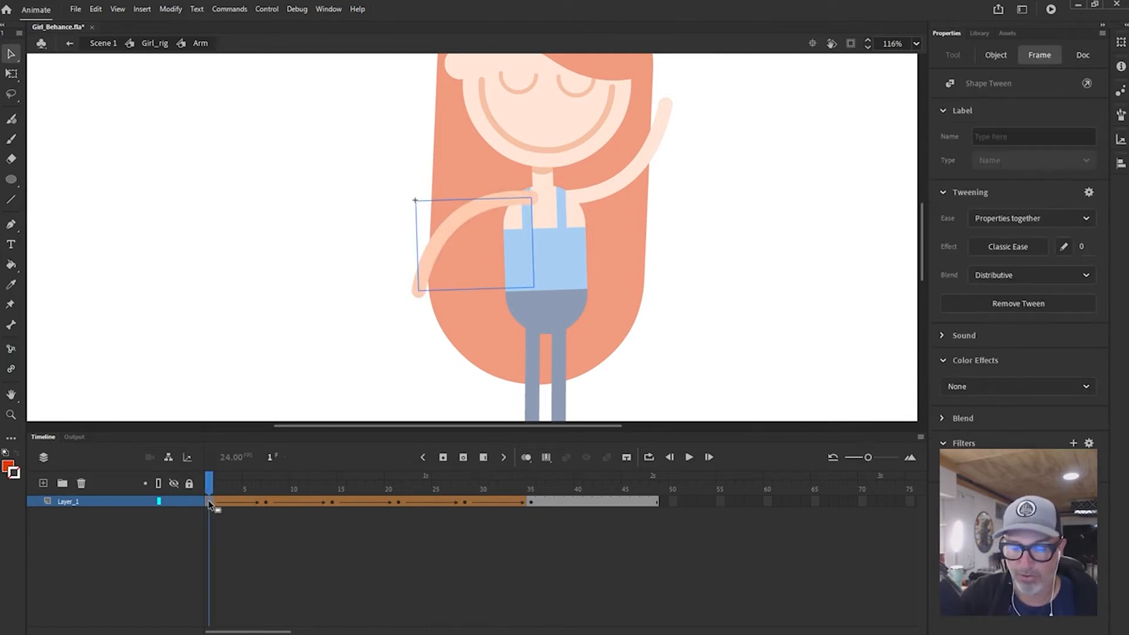
pyautogui.press('alt')
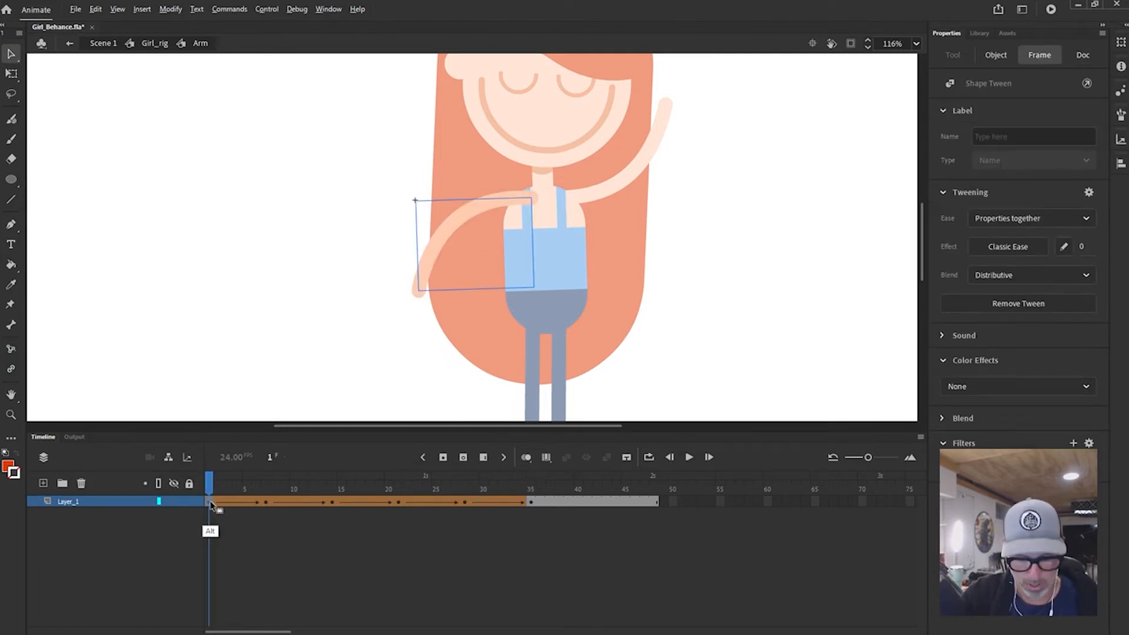
pyautogui.keyDown('alt'); pyautogui.moveTo(210, 502); pyautogui.dragTo(653, 502); pyautogui.keyUp('alt')
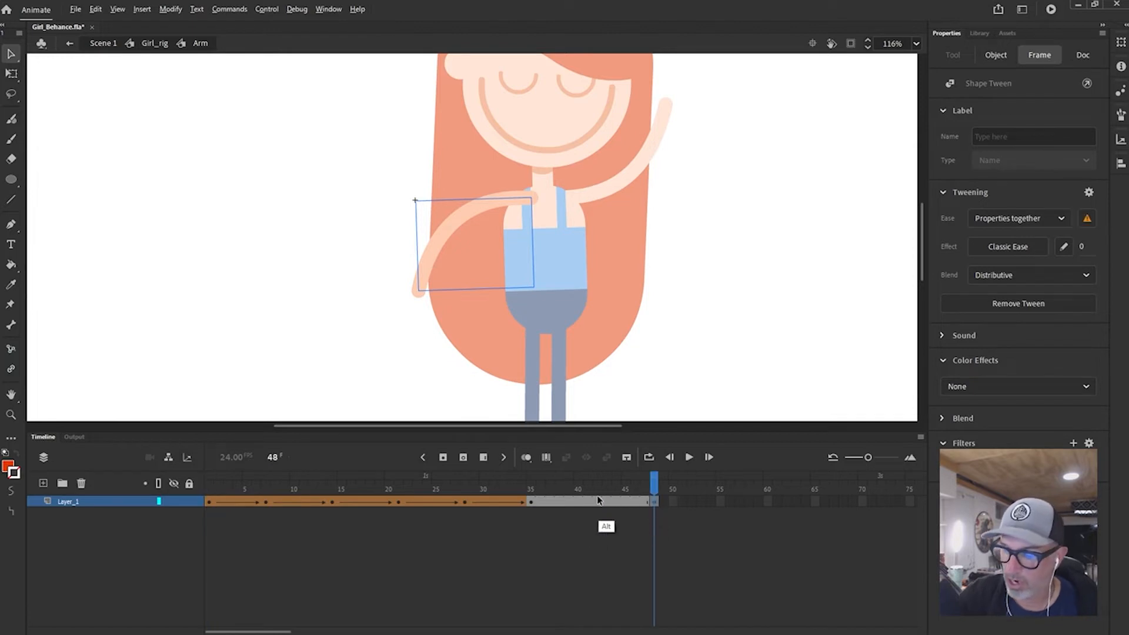
# - Spread out the arm's last three waving keyframes, moving those at frames 35, 28 and 21 to frames 47, 39 and 31
pyautogui.click(531, 502)
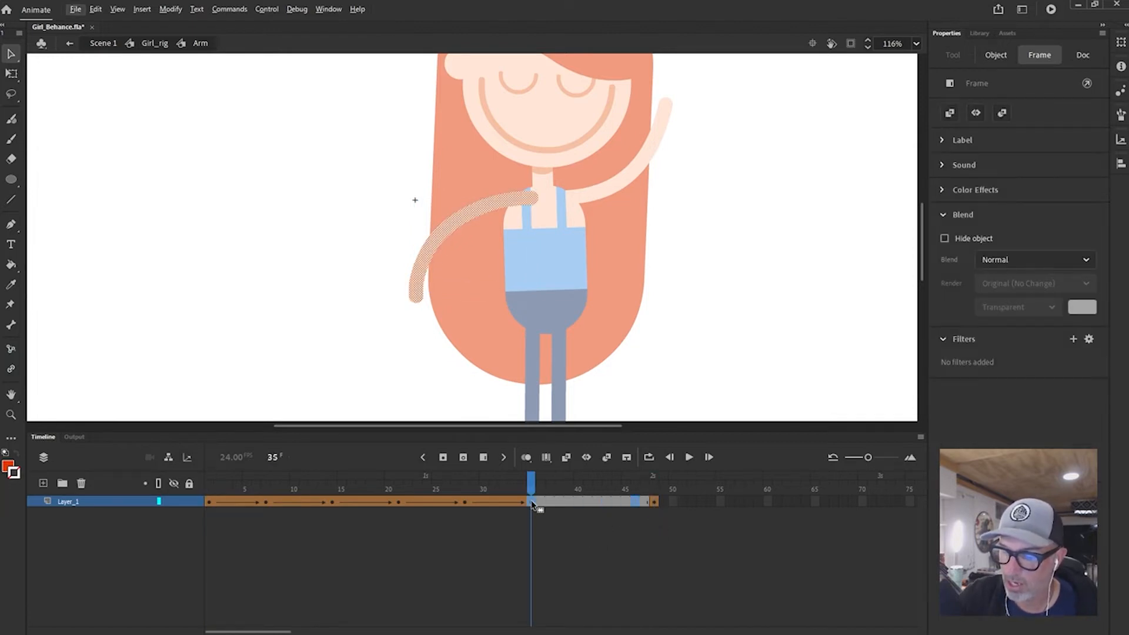
pyautogui.moveTo(532, 502); pyautogui.dragTo(645, 502)
pyautogui.click(464, 502)
pyautogui.moveTo(464, 501); pyautogui.dragTo(568, 501)
pyautogui.click(398, 502)
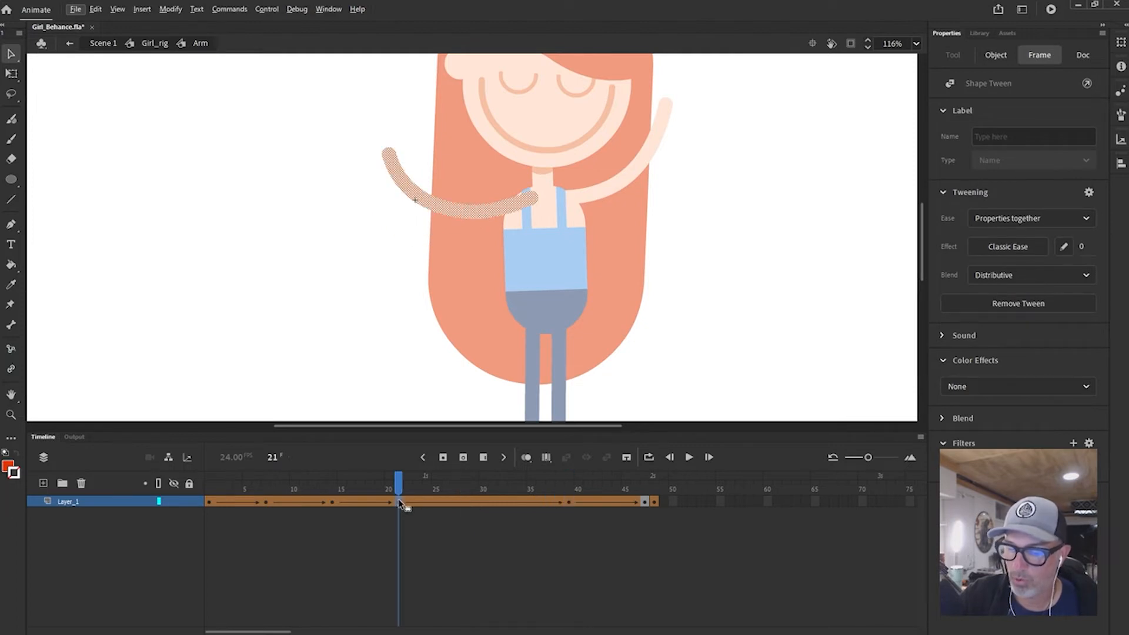
pyautogui.moveTo(398, 502); pyautogui.dragTo(493, 502)
# - Move the arm's keyframes at frames 14 and 7 to frames 21 and 12, and play the retimed animation
pyautogui.click(332, 501)
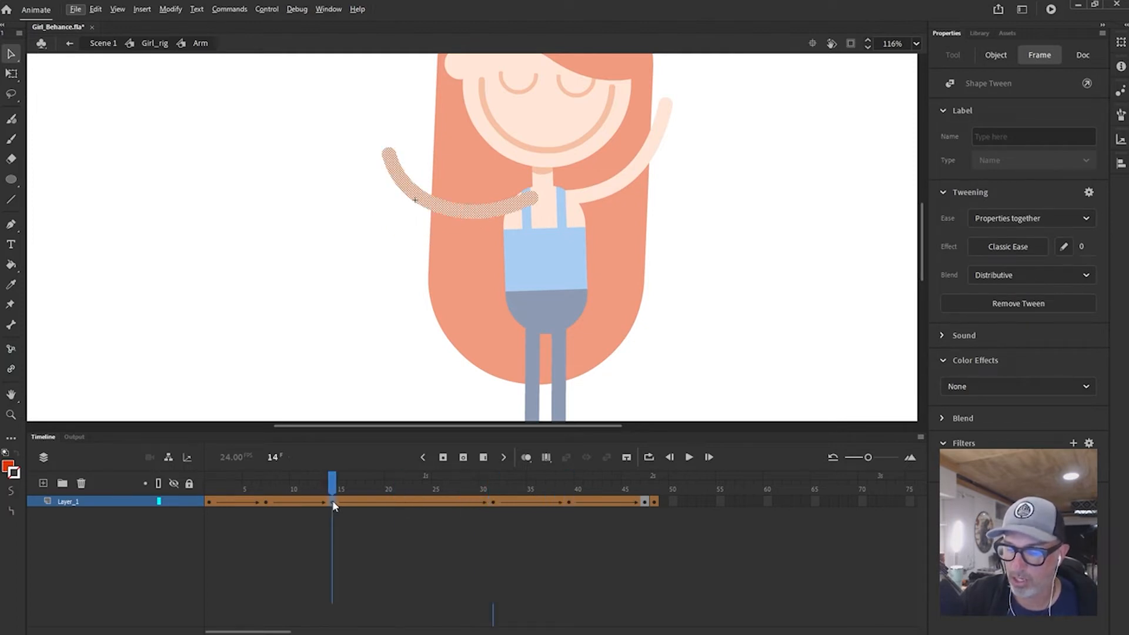
pyautogui.moveTo(333, 503); pyautogui.dragTo(389, 503)
pyautogui.click(267, 504)
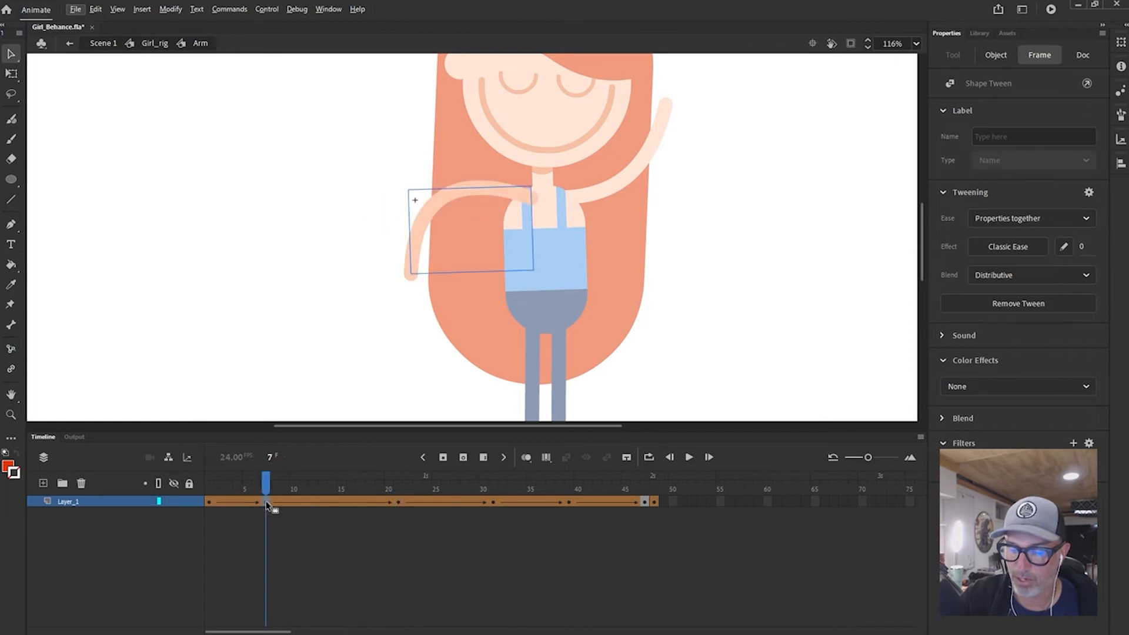
pyautogui.moveTo(267, 504); pyautogui.dragTo(656, 483)
pyautogui.click(334, 492)
pyautogui.click(682, 456)
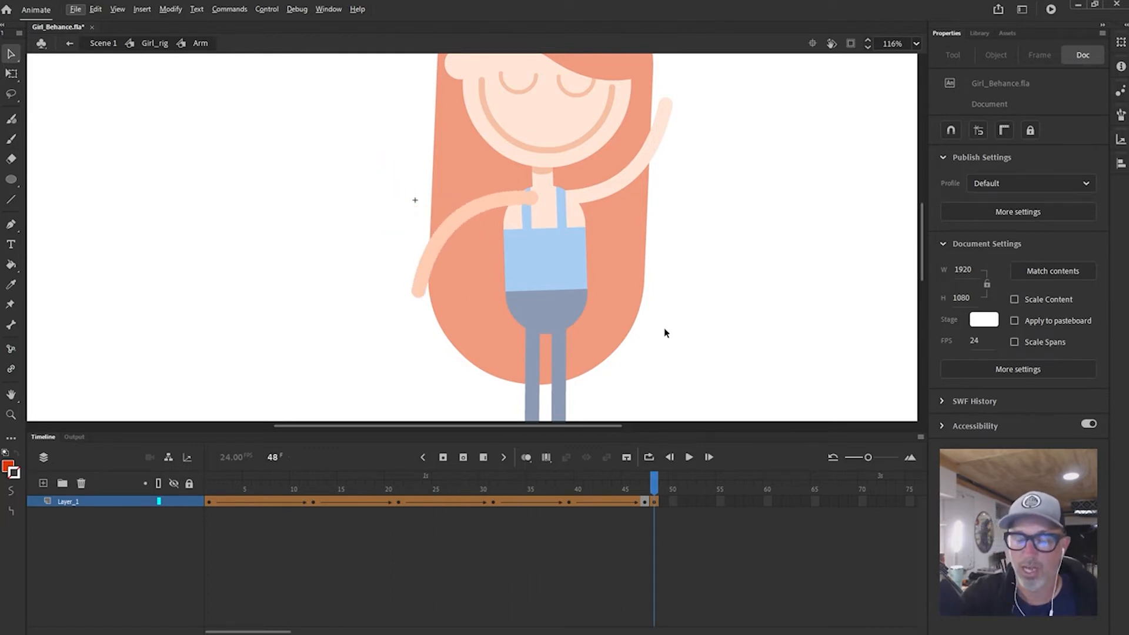
# - Return to the Girl_rig symbol and examine the arm's motion backwards from frame 48 to frame 1
pyautogui.click(151, 44)
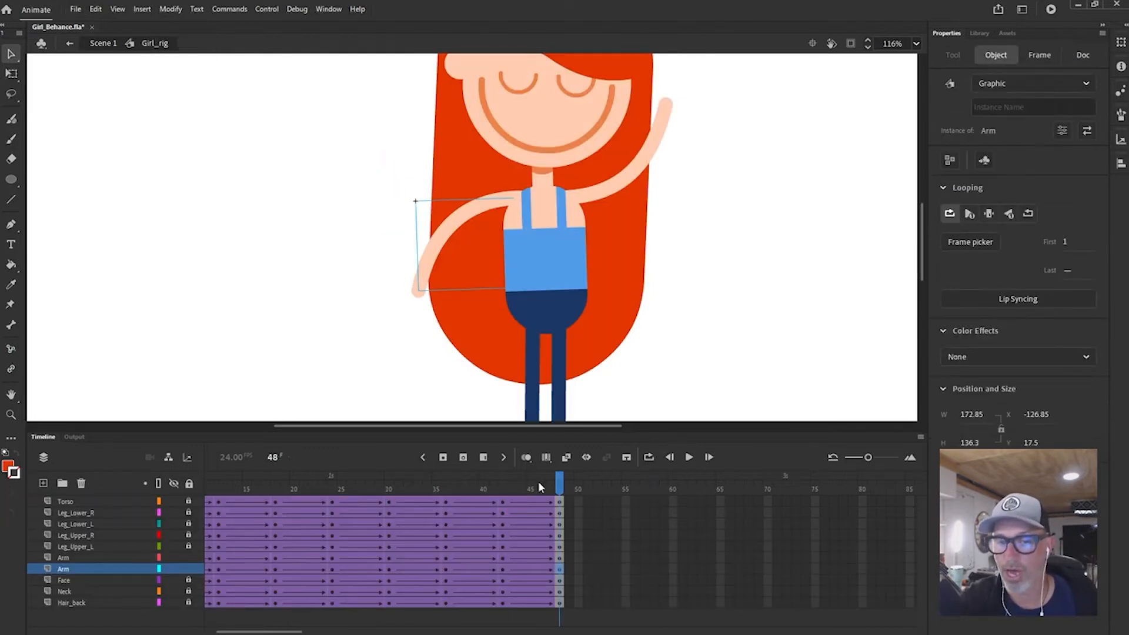
pyautogui.press(',')
pyautogui.press(',')
pyautogui.press(',')
pyautogui.press(',')
pyautogui.press(',')
pyautogui.press(',')
pyautogui.press(',')
pyautogui.press(',')
pyautogui.press(',')
pyautogui.press(',')
pyautogui.press(',')
pyautogui.press(',')
pyautogui.press(',')
pyautogui.press(',')
pyautogui.press(',')
pyautogui.press(',')
pyautogui.press(',')
pyautogui.press(',')
pyautogui.press(',')
pyautogui.press(',')
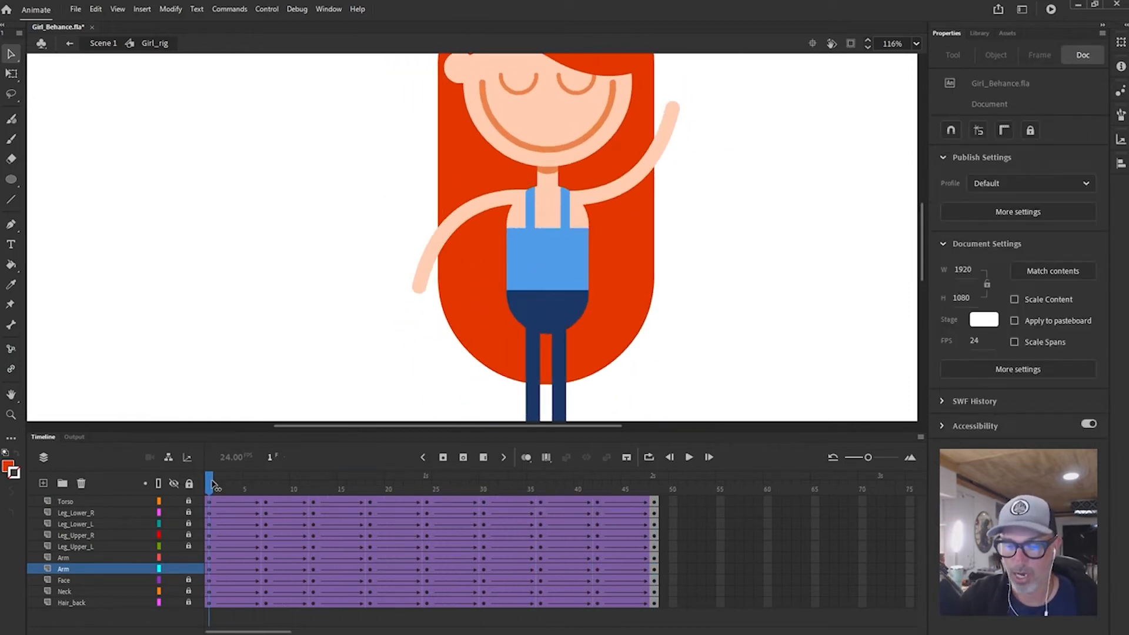
# - Save the document with the rig at frame 1
pyautogui.moveTo(213, 484); pyautogui.dragTo(182, 487)
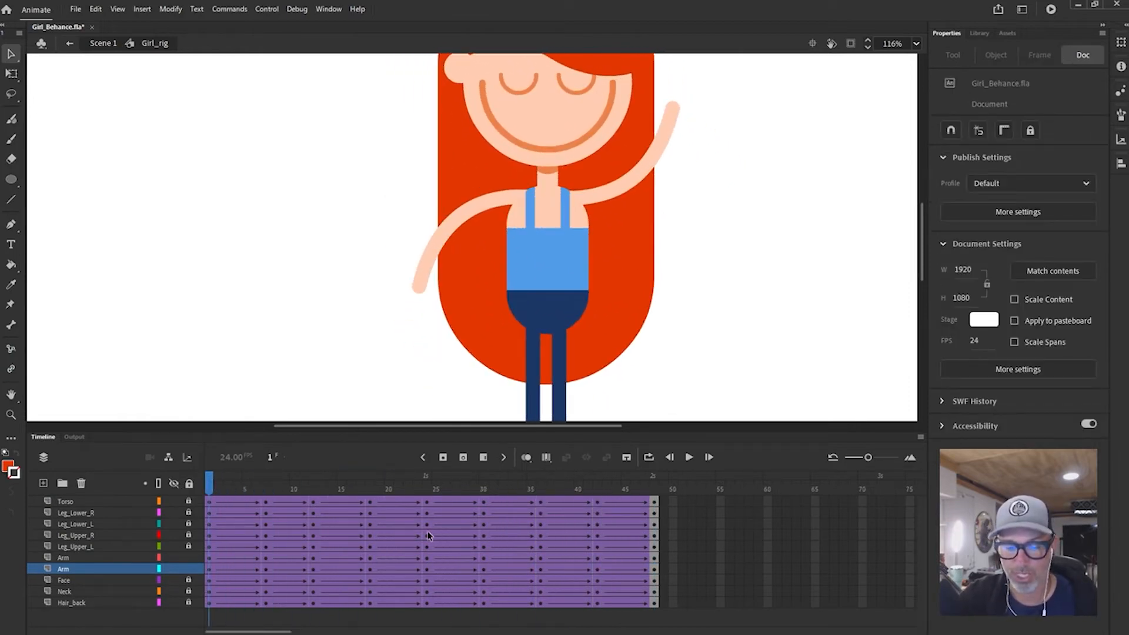
pyautogui.hotkey('ctrl', 's')
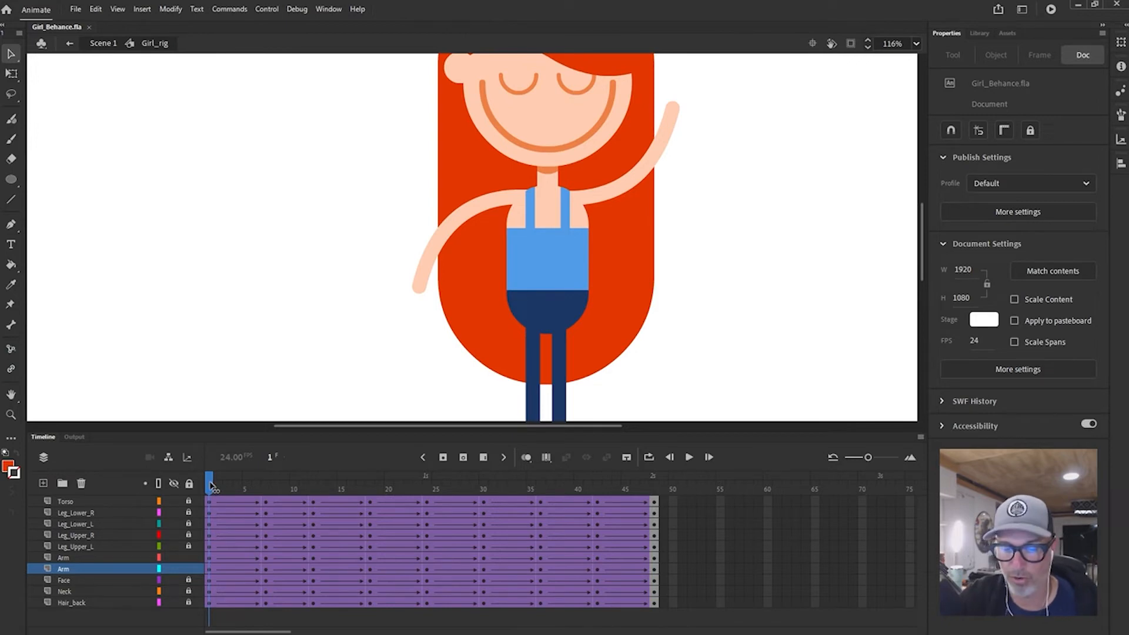
pyautogui.moveTo(210, 485); pyautogui.dragTo(173, 483)
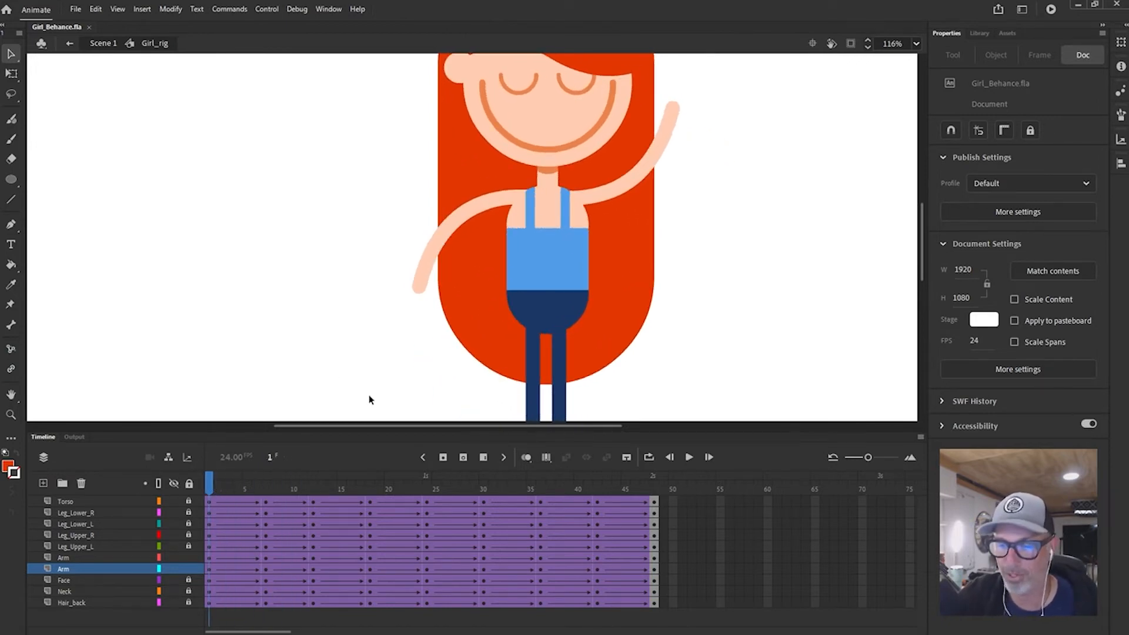
# - Select the Arm instance at frame 1, collapse its Color Effects and Position and Size properties, and examine its looping settings
pyautogui.click(210, 568)
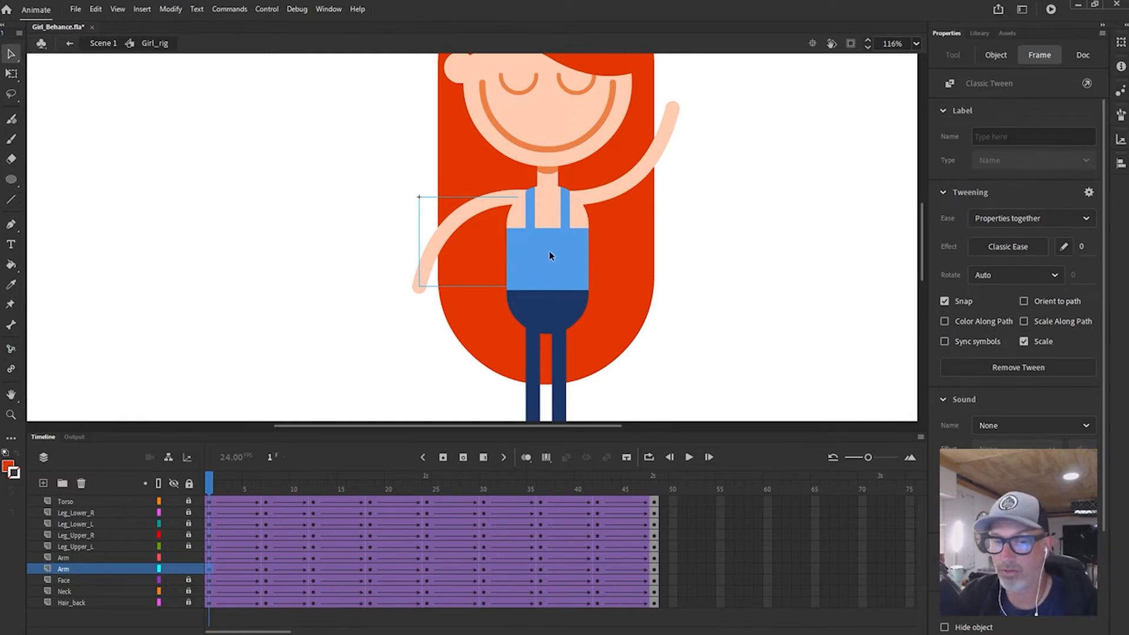
pyautogui.click(455, 222)
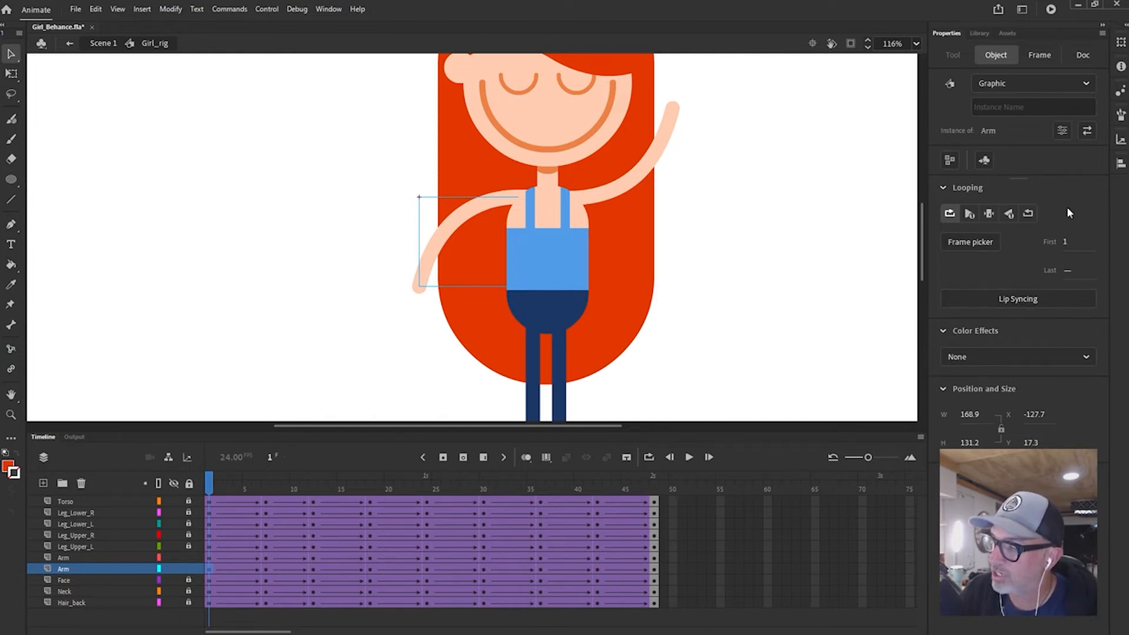
pyautogui.click(952, 331)
pyautogui.click(943, 355)
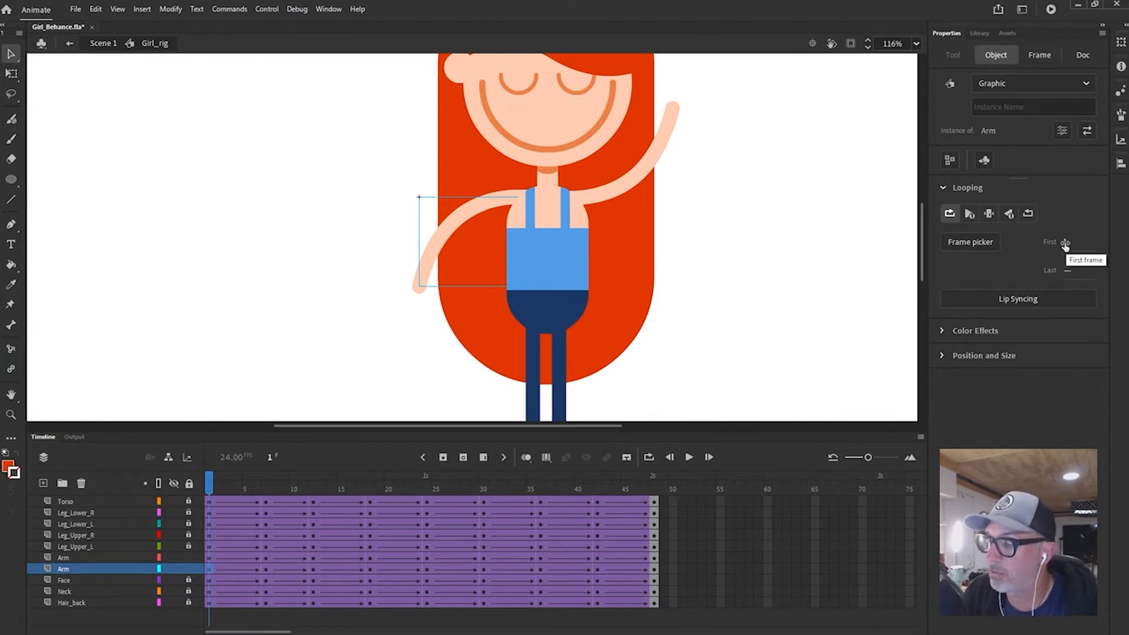
pyautogui.moveTo(1065, 244)
pyautogui.mouseDown()
pyautogui.moveTo(1082, 244)
pyautogui.moveTo(1061, 242)
pyautogui.mouseUp()
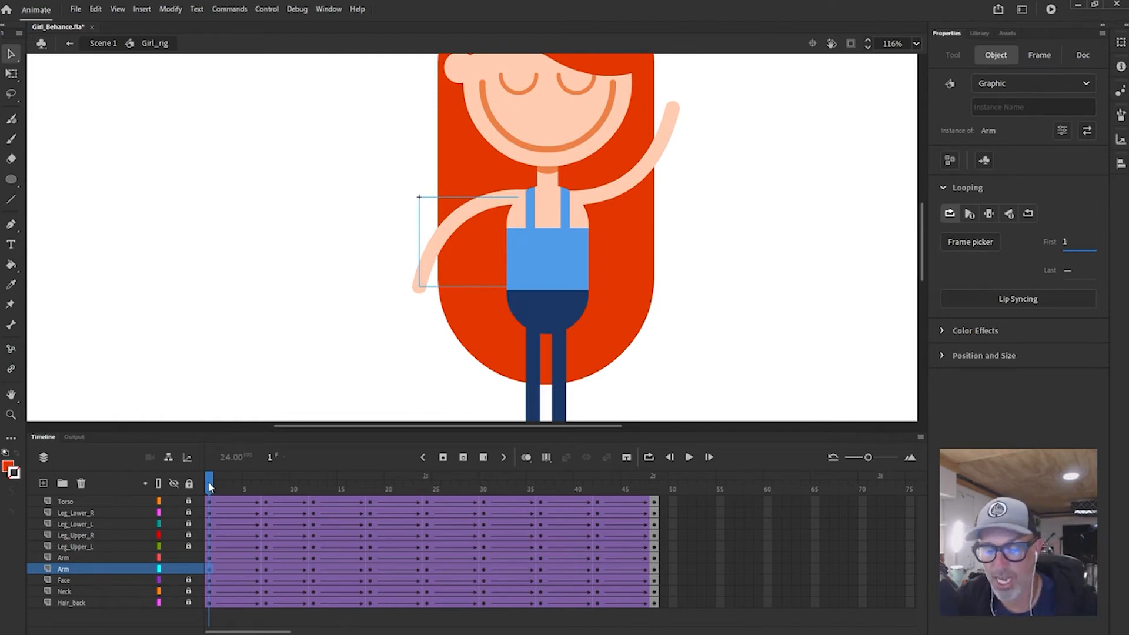
# - Compare the rig's arm pose at frame 7 with its pose at frame 1
pyautogui.click(267, 487)
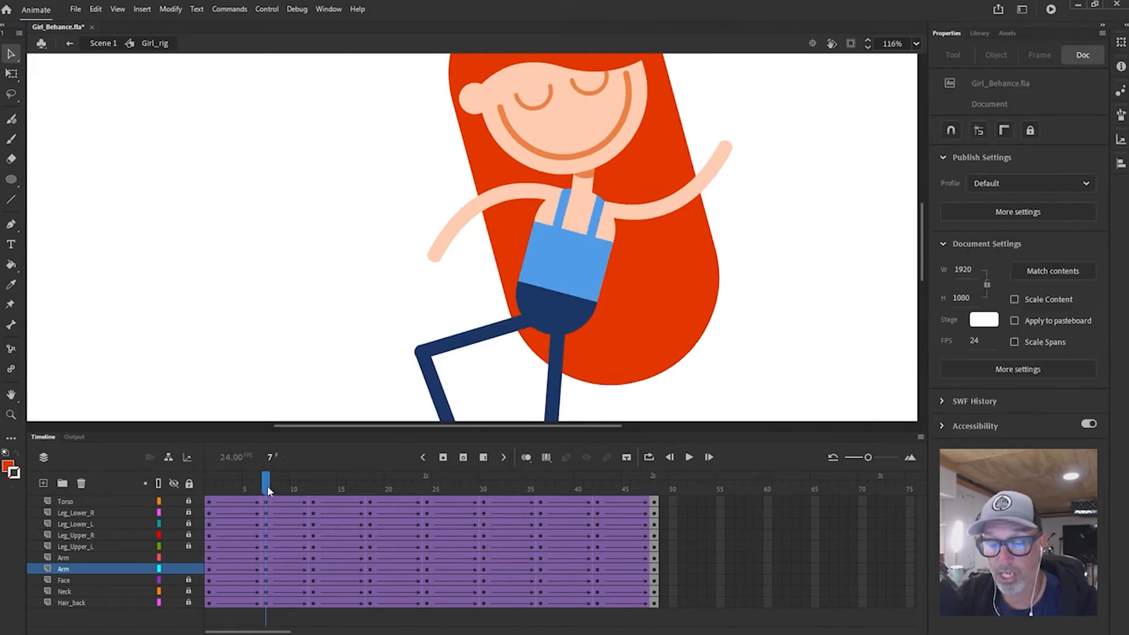
pyautogui.press(',')
pyautogui.press(',')
pyautogui.press(',')
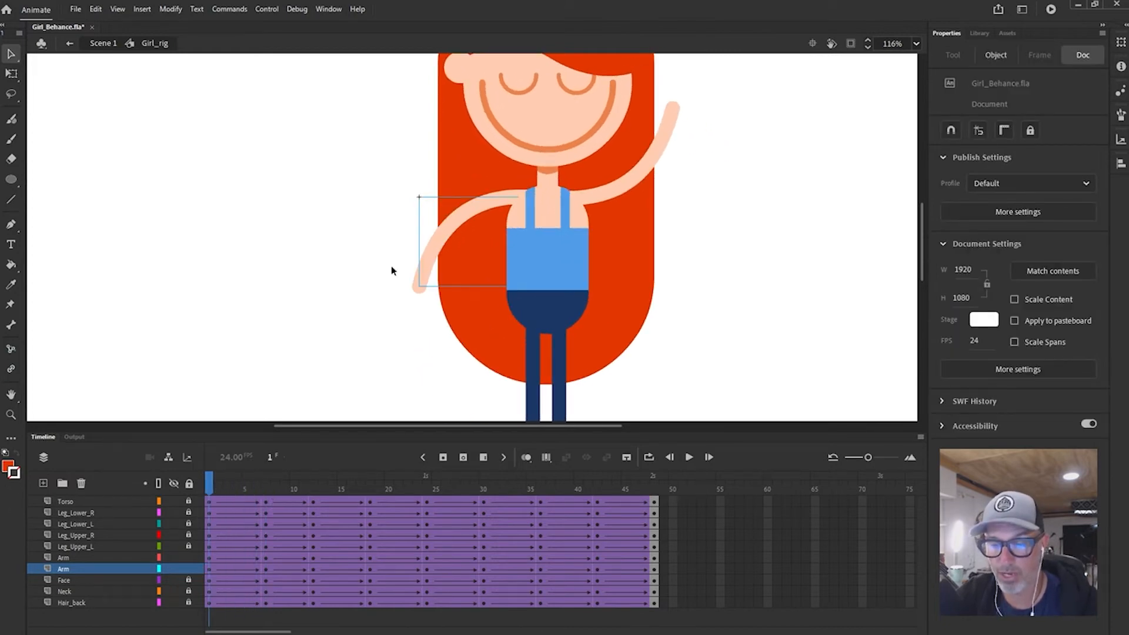
# - Open the Arm symbol from the rig's frame 1, play its animation, and return to Girl_rig
pyautogui.click(450, 234)
pyautogui.doubleClick(450, 229)
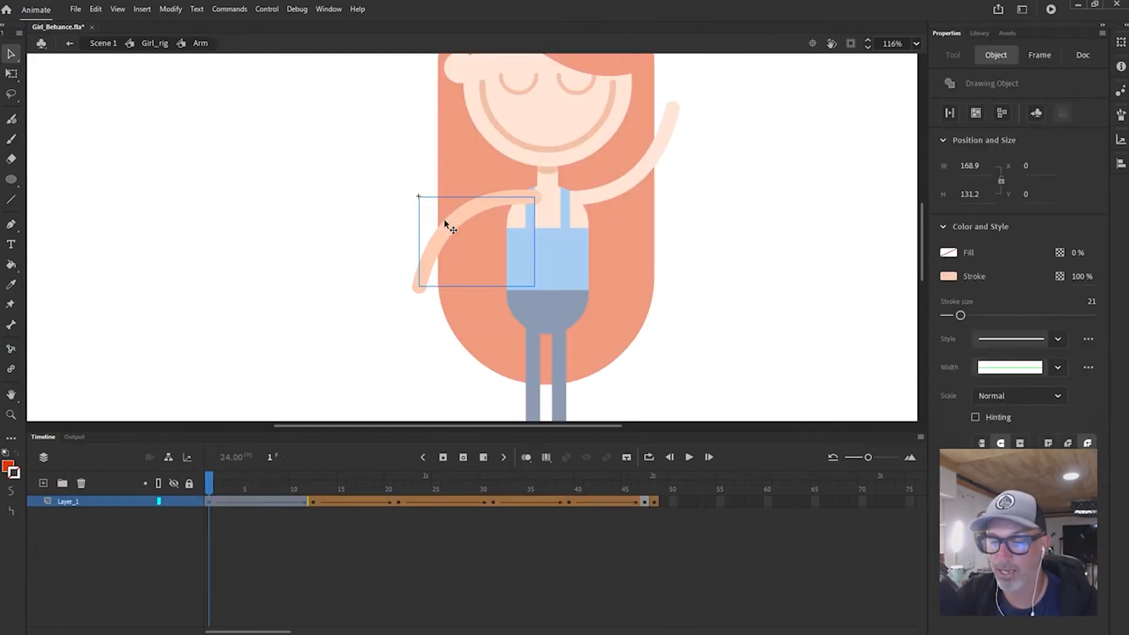
pyautogui.click(237, 489)
pyautogui.press('Return')
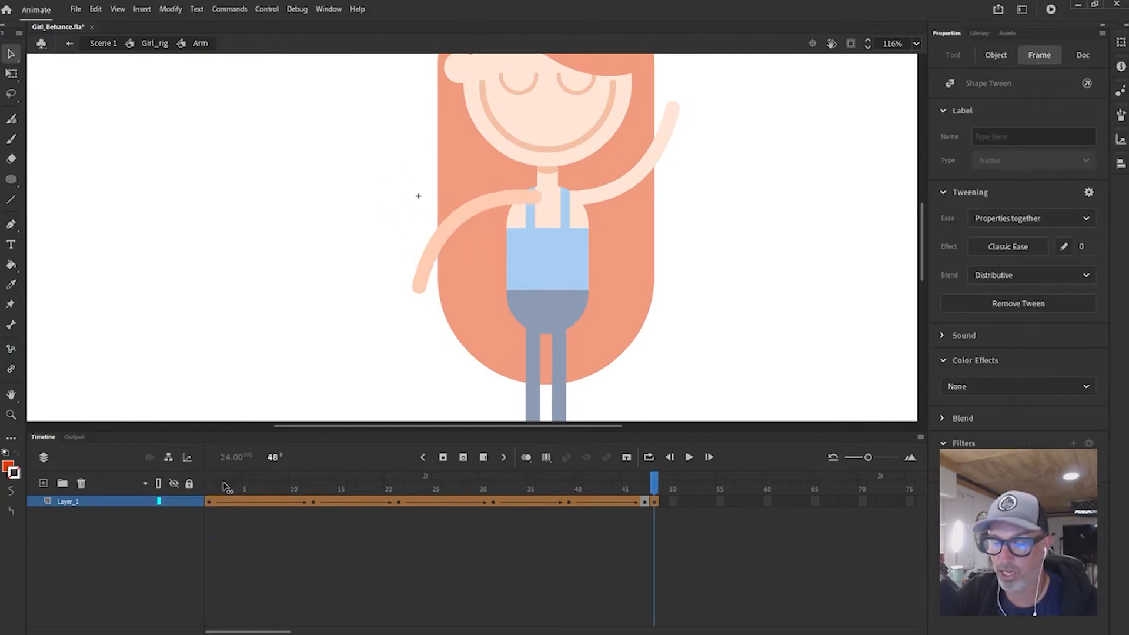
pyautogui.click(185, 97)
pyautogui.click(154, 43)
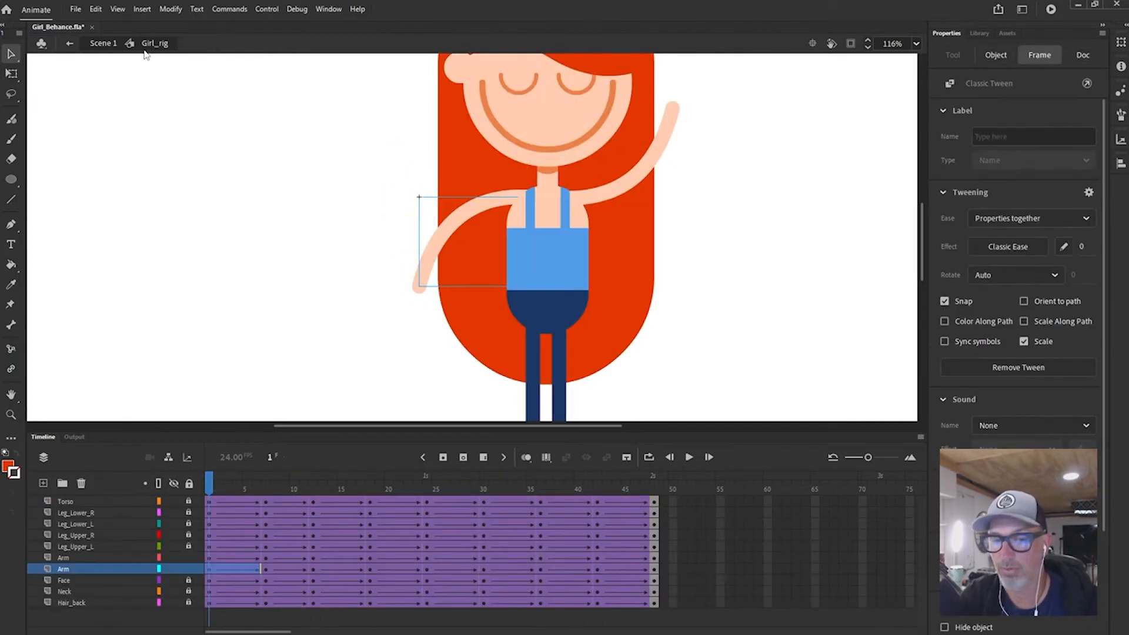
# - Advance the rig frame by frame from frame 1 to frame 7 to examine how the arm moves
pyautogui.click(210, 489)
pyautogui.press('.')
pyautogui.press('.')
pyautogui.press('.')
pyautogui.press('.')
pyautogui.press('.')
pyautogui.press('.')
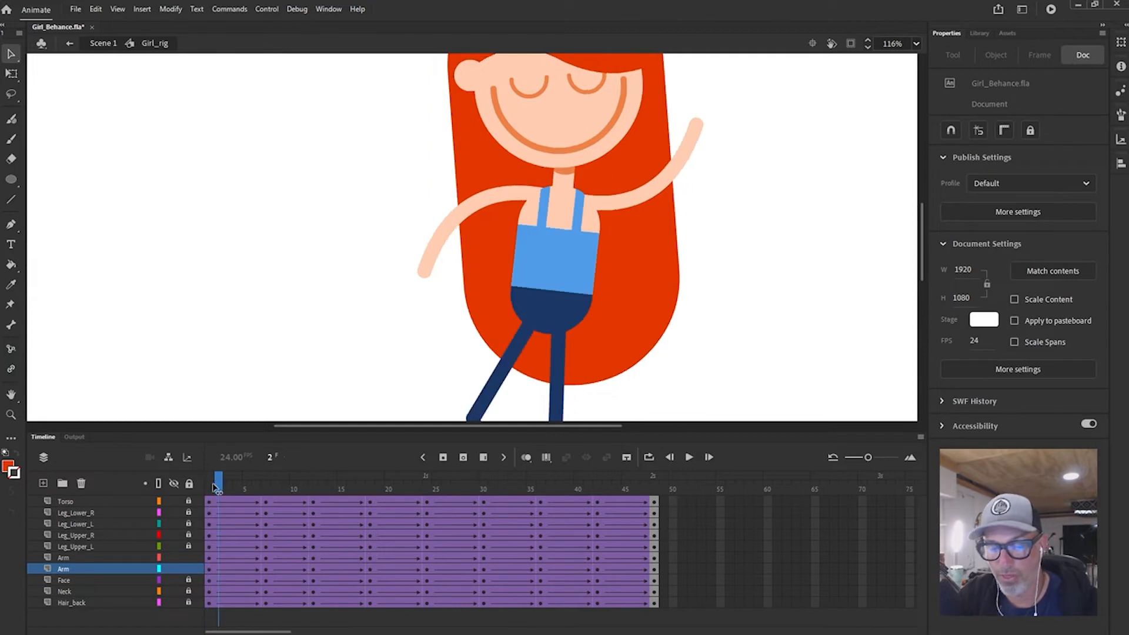
# - Open the Frame Picker for the Arm instance at frame 7, shrink its thumbnails to fit all frames, and reposition the panel
pyautogui.click(469, 214)
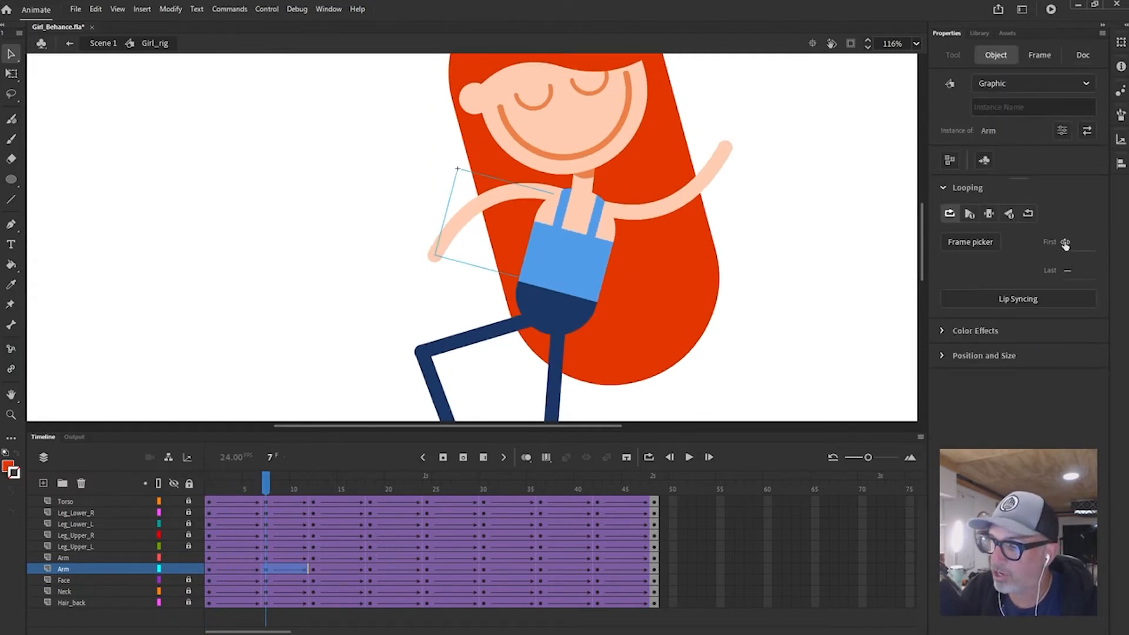
pyautogui.click(969, 238)
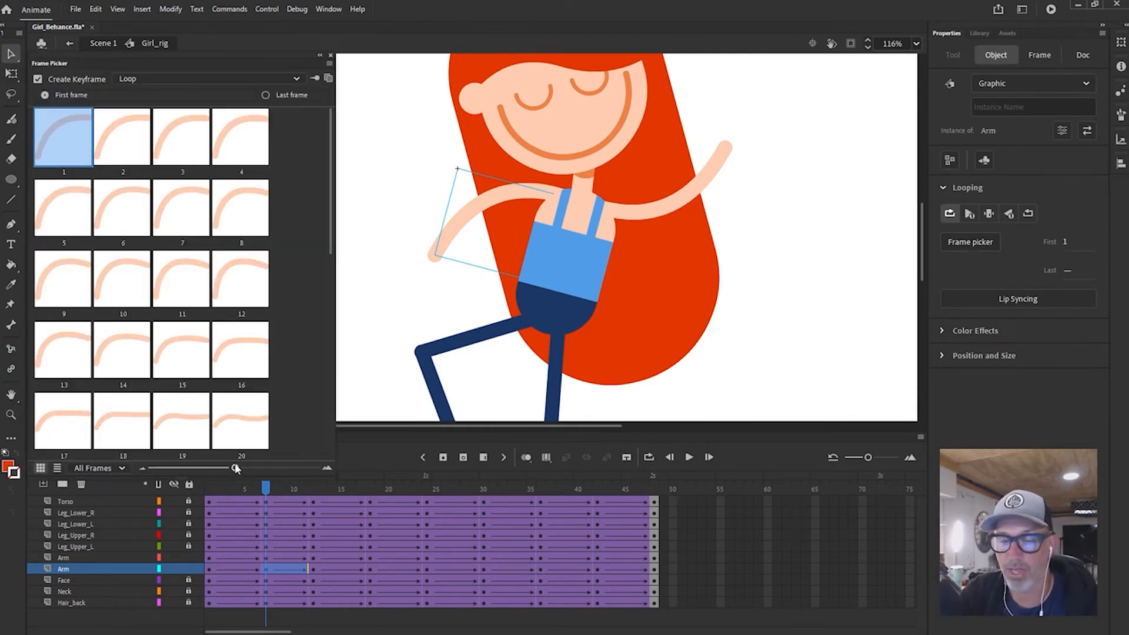
pyautogui.moveTo(235, 468); pyautogui.dragTo(169, 468)
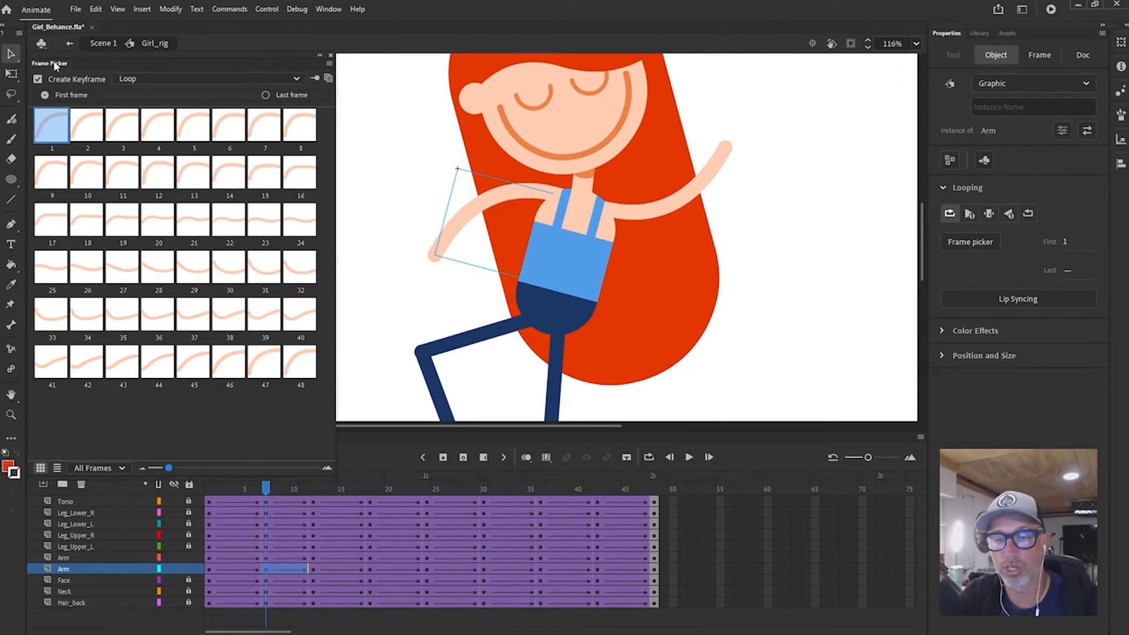
pyautogui.moveTo(54, 65); pyautogui.dragTo(115, 111)
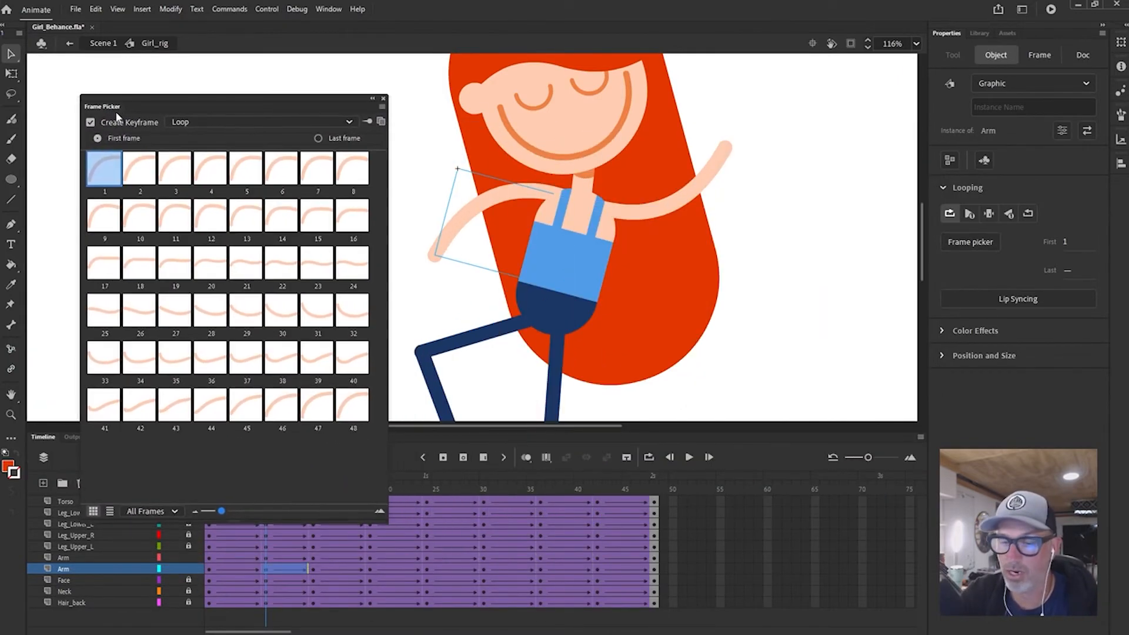
# - Go to the rig's frame 30 and select the Arm instance to load its frames in the Frame Picker
pyautogui.click(587, 269)
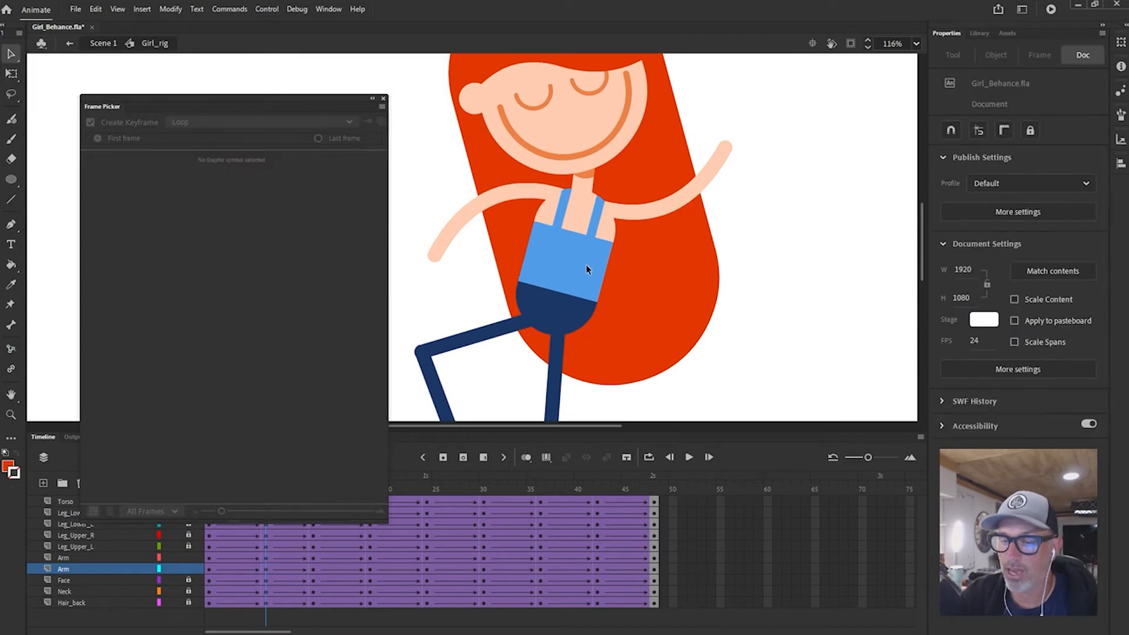
pyautogui.click(483, 488)
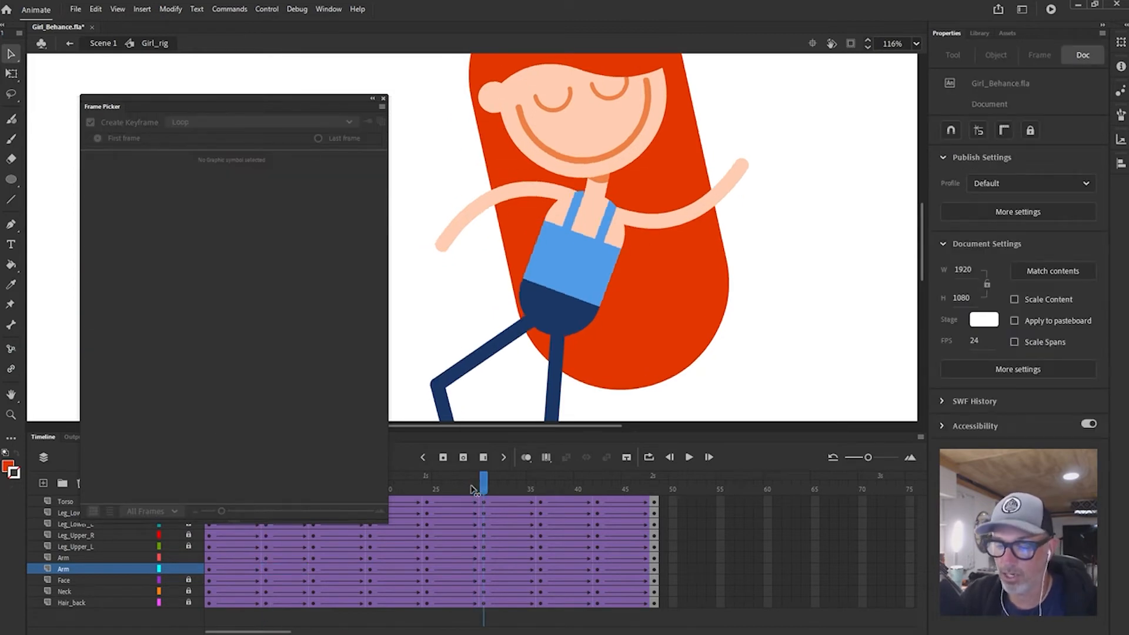
pyautogui.click(541, 196)
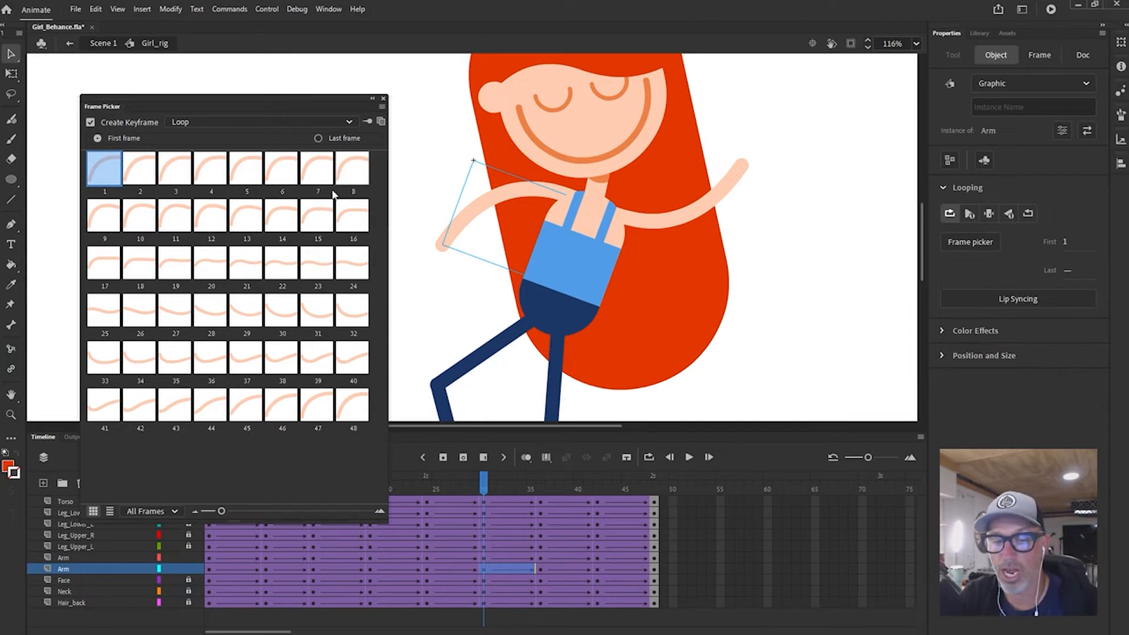
# - Shorten the Frame Picker, and check the arm's motion up to frame 35 inside the Arm symbol before returning to the rig
pyautogui.doubleClick(521, 203)
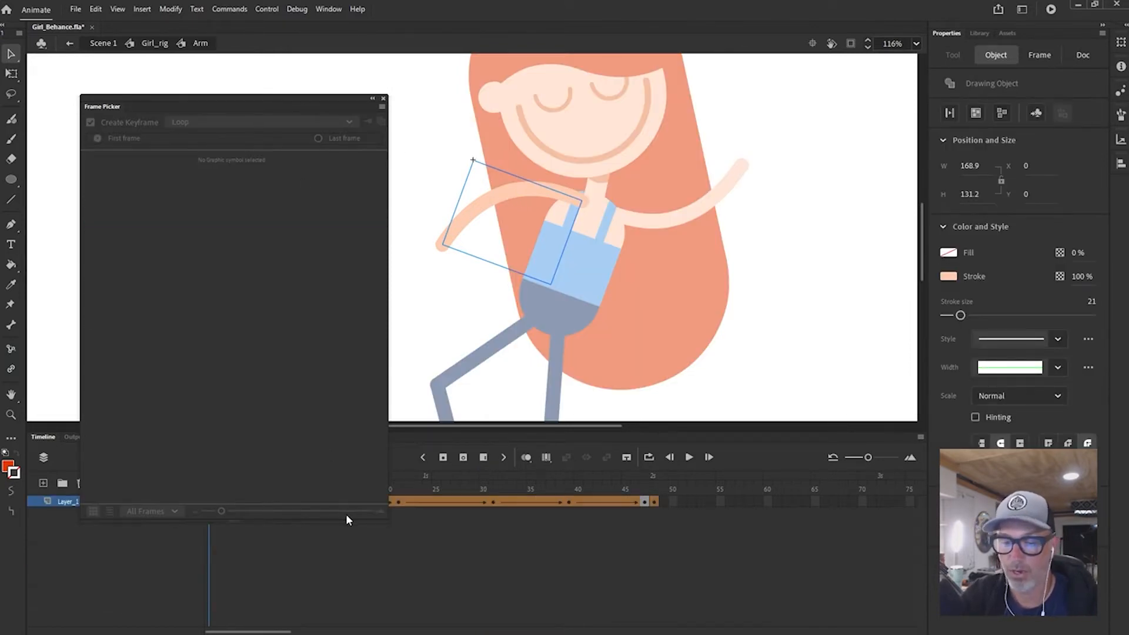
pyautogui.moveTo(348, 521); pyautogui.dragTo(347, 419)
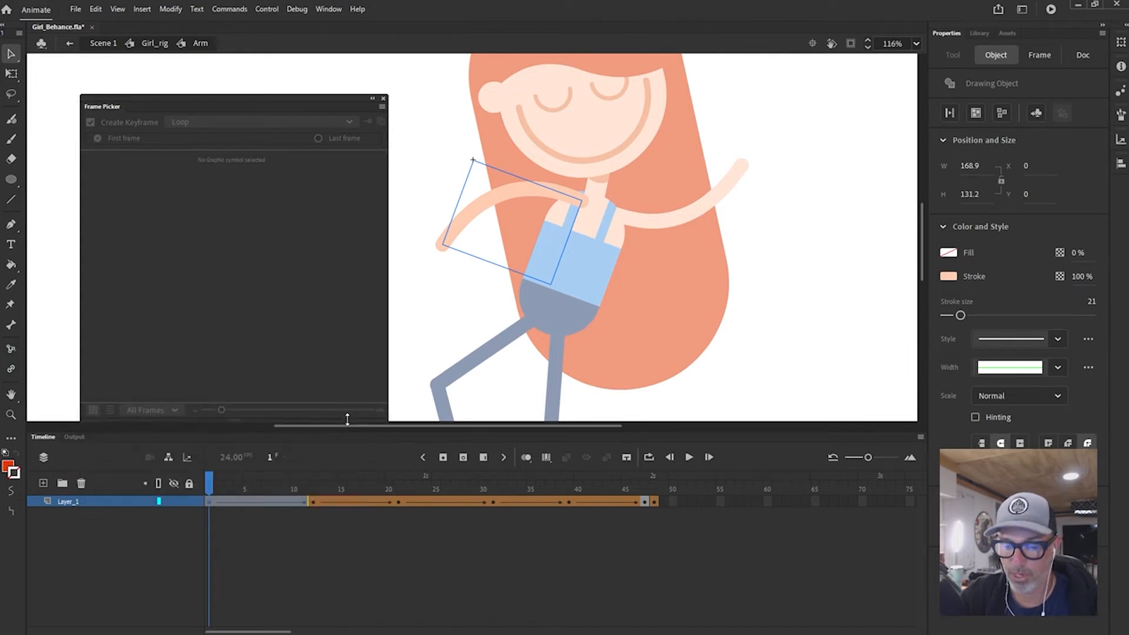
pyautogui.moveTo(211, 483); pyautogui.dragTo(531, 483)
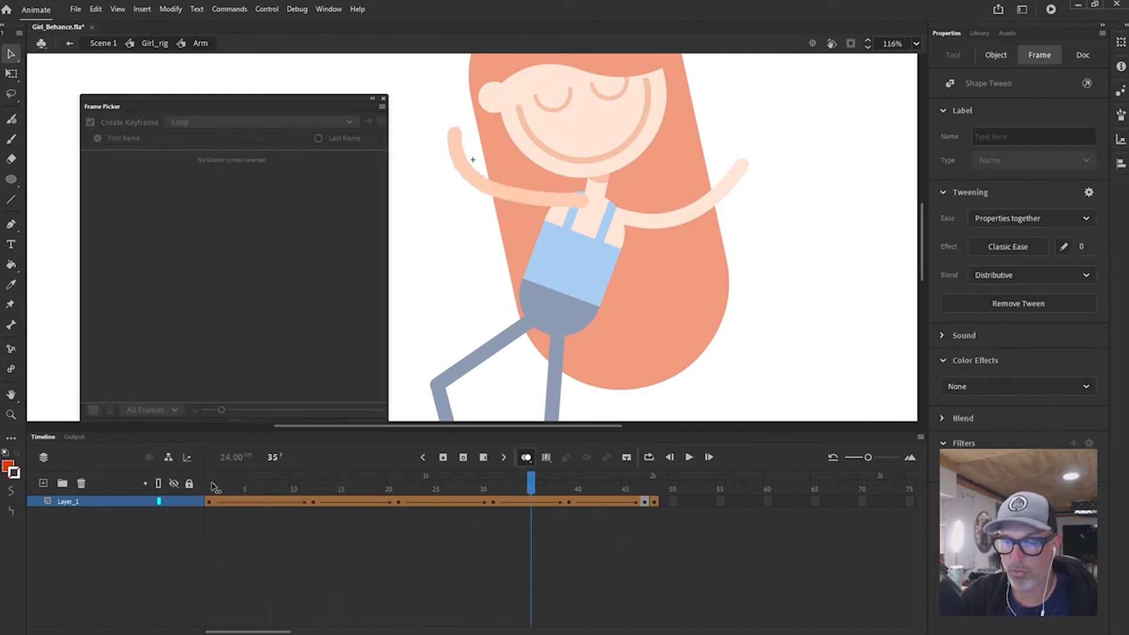
pyautogui.click(212, 483)
pyautogui.doubleClick(470, 273)
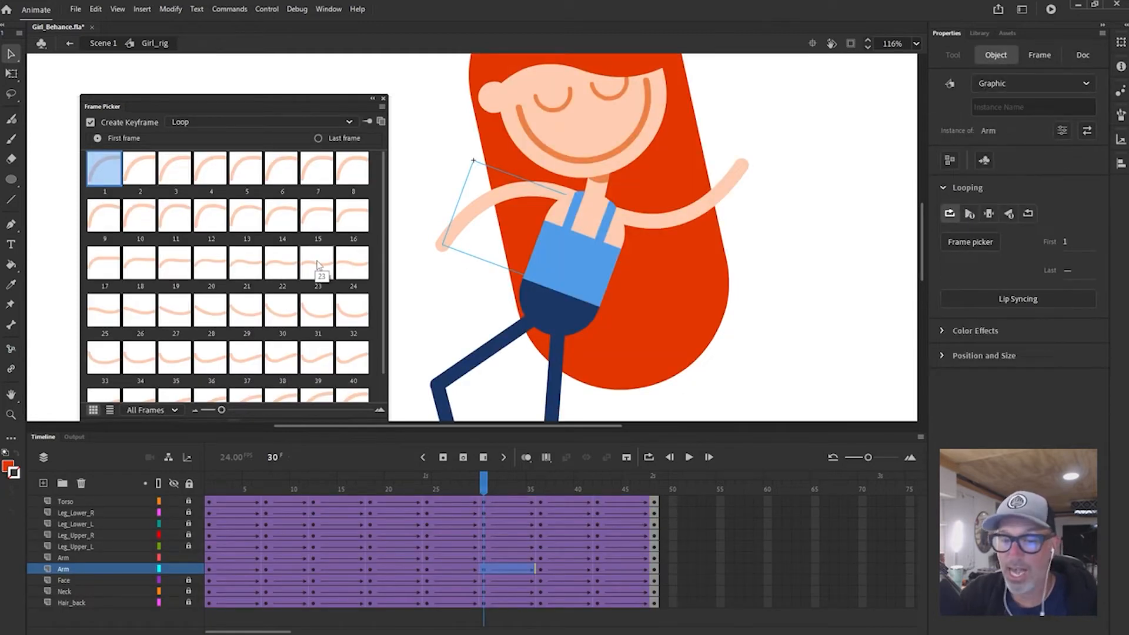
# - Try different starting frames for the Arm instance at rig frame 30 in the Frame Picker, ending on frame 29
pyautogui.click(312, 262)
pyautogui.click(285, 311)
pyautogui.click(249, 321)
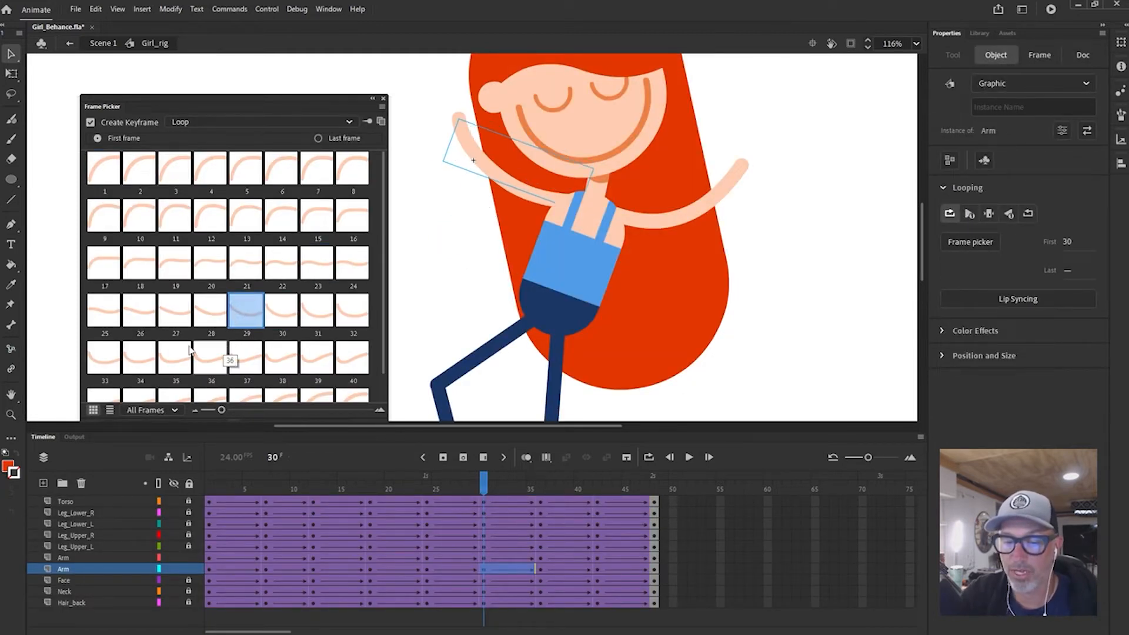
# - Set the arm instance's first looping frame to 35 at the frame 30 keyframe and close the Frame Picker
pyautogui.click(176, 357)
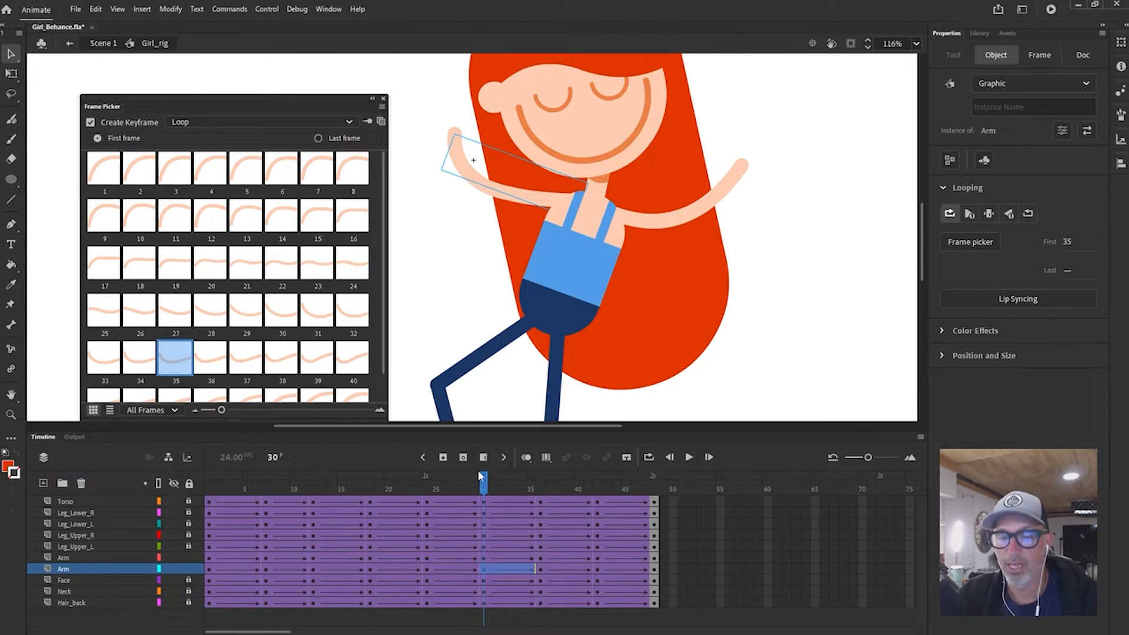
pyautogui.click(383, 99)
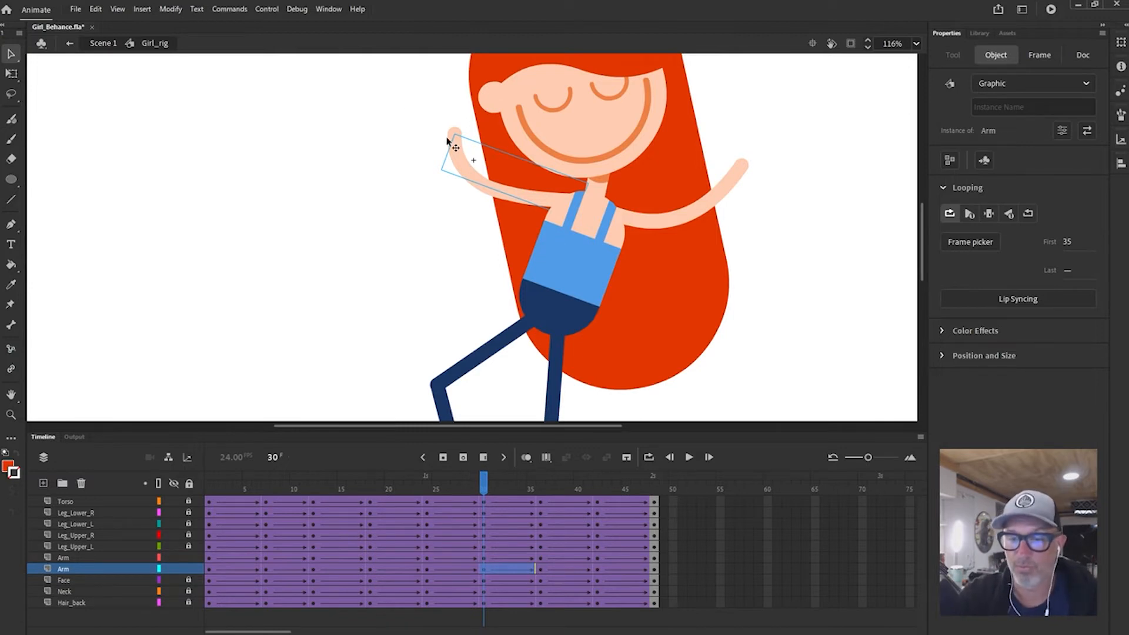
# - Review the motion inside the Arm symbol by playing its timeline, return to Girl_rig and select the arm instance
pyautogui.click(210, 489)
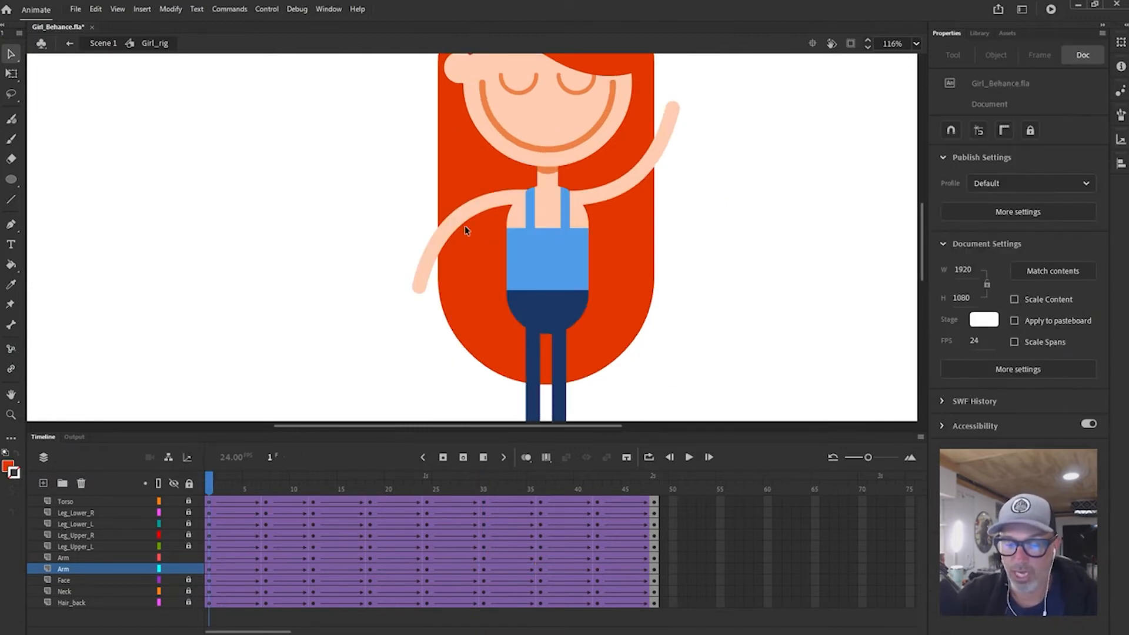
pyautogui.click(464, 222)
pyautogui.doubleClick(464, 222)
pyautogui.click(227, 490)
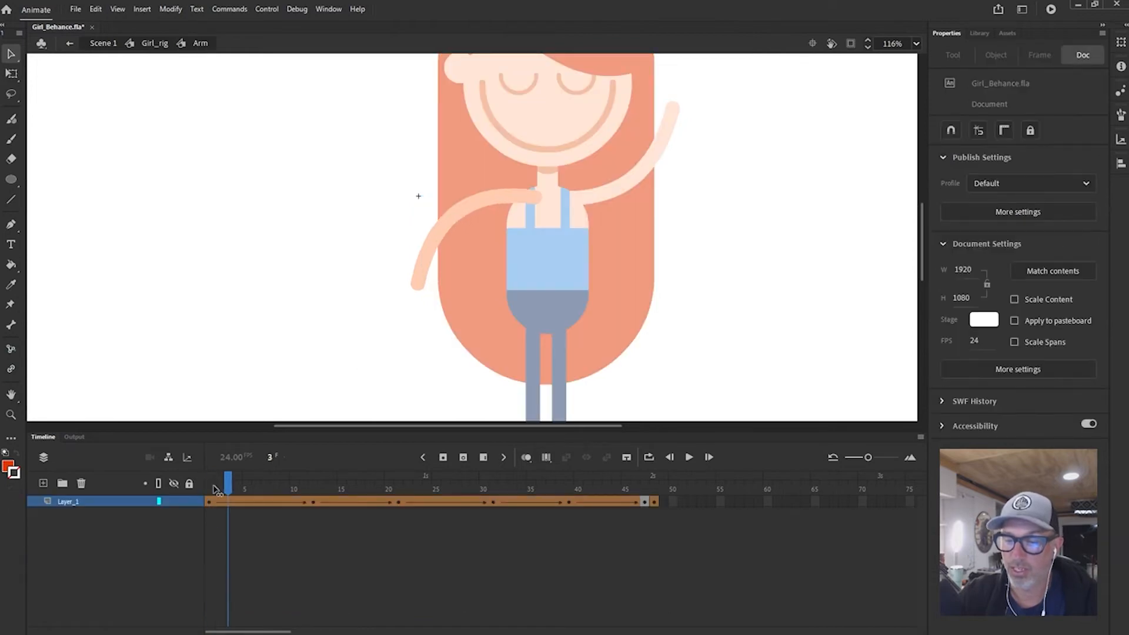
pyautogui.press('Return')
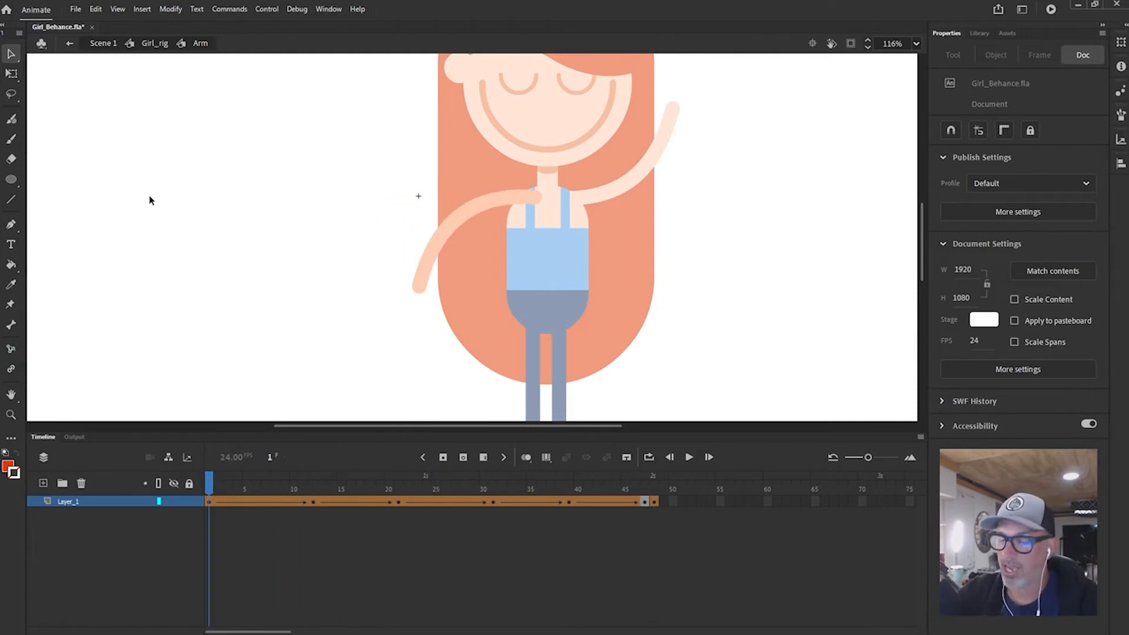
pyautogui.click(149, 44)
pyautogui.click(446, 240)
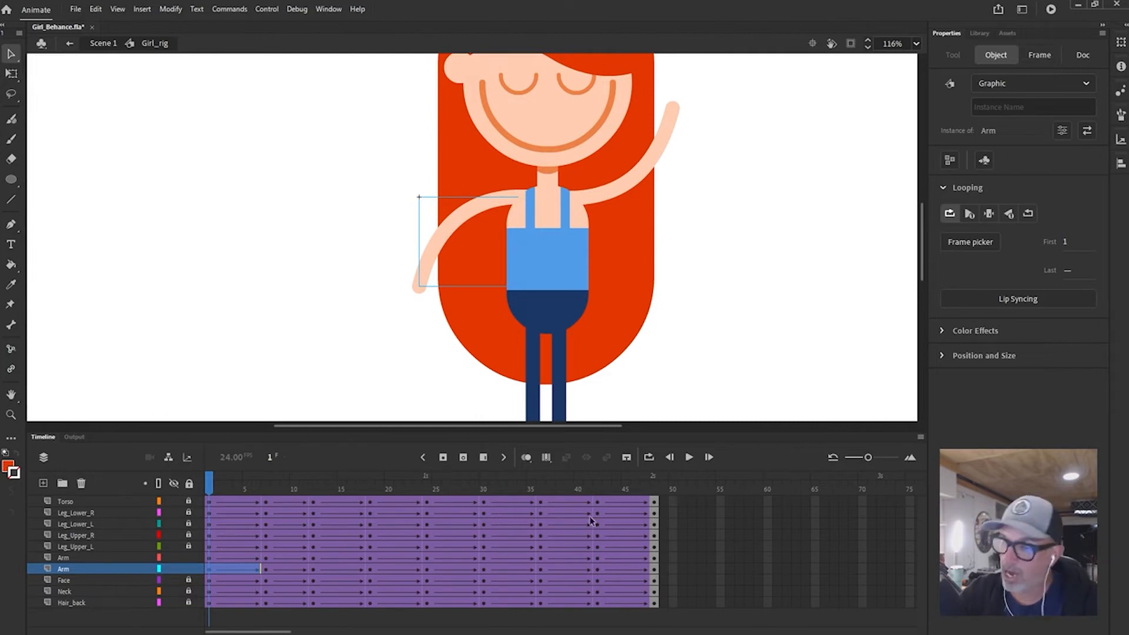
# - Apply a classic tween to the selected Arm layer's final keyframe at frame 48
pyautogui.click(211, 481)
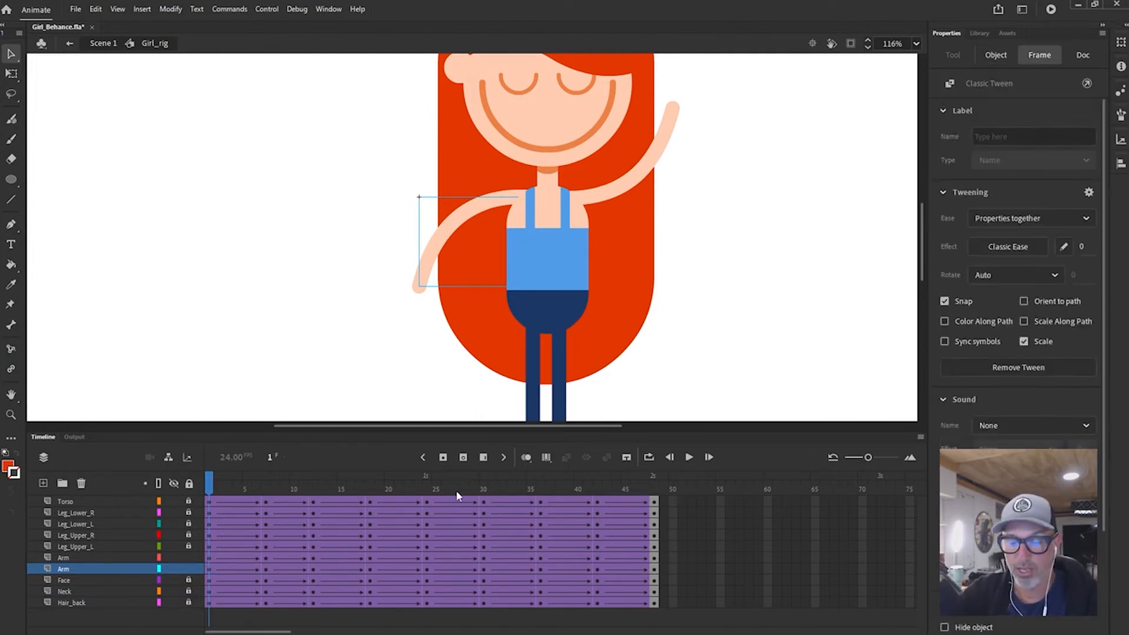
pyautogui.click(653, 570)
pyautogui.click(597, 569)
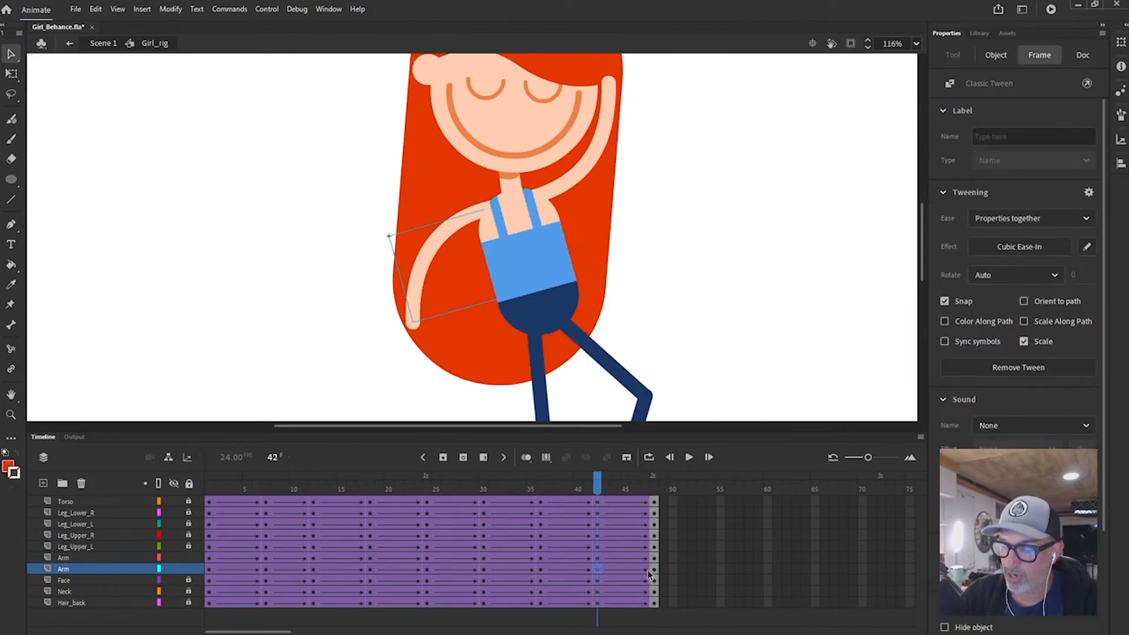
pyautogui.click(653, 569)
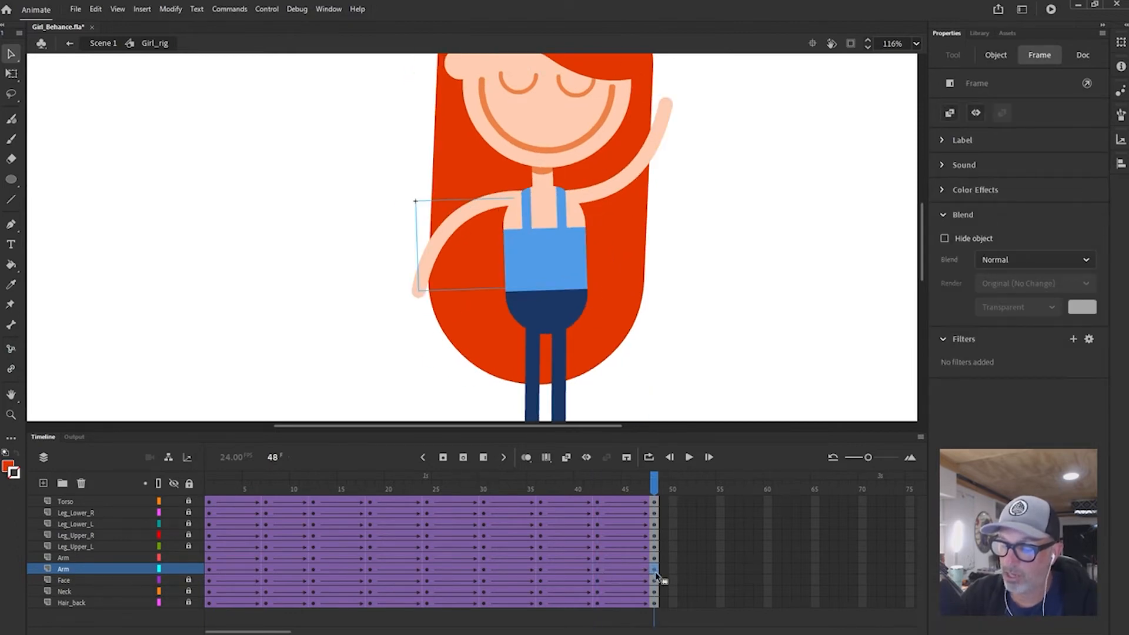
pyautogui.click(566, 458)
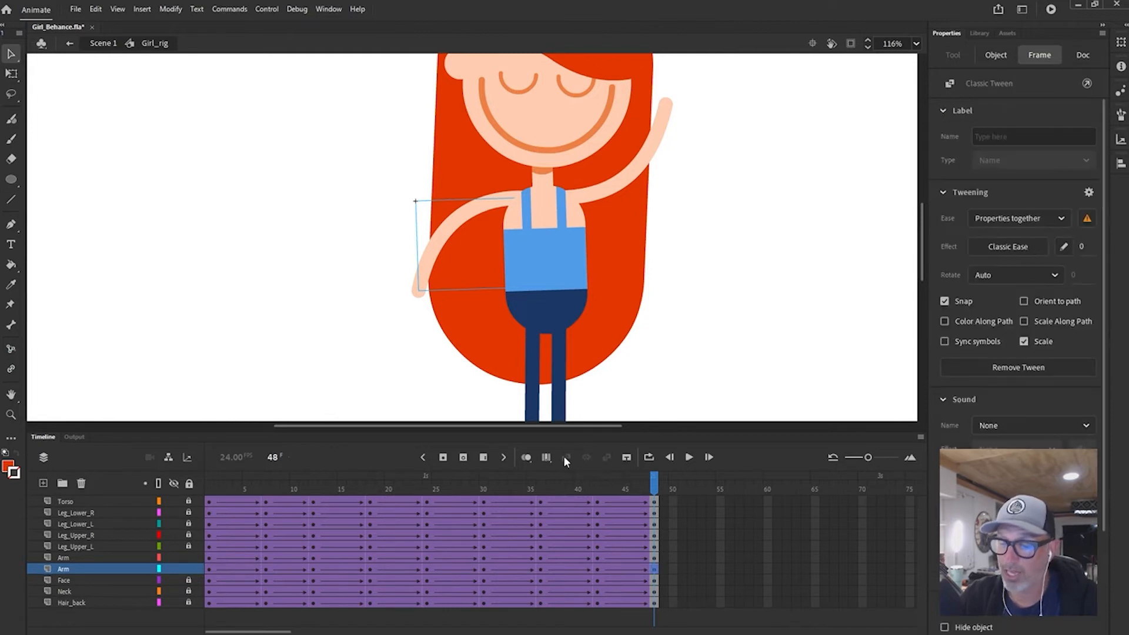
pyautogui.click(654, 484)
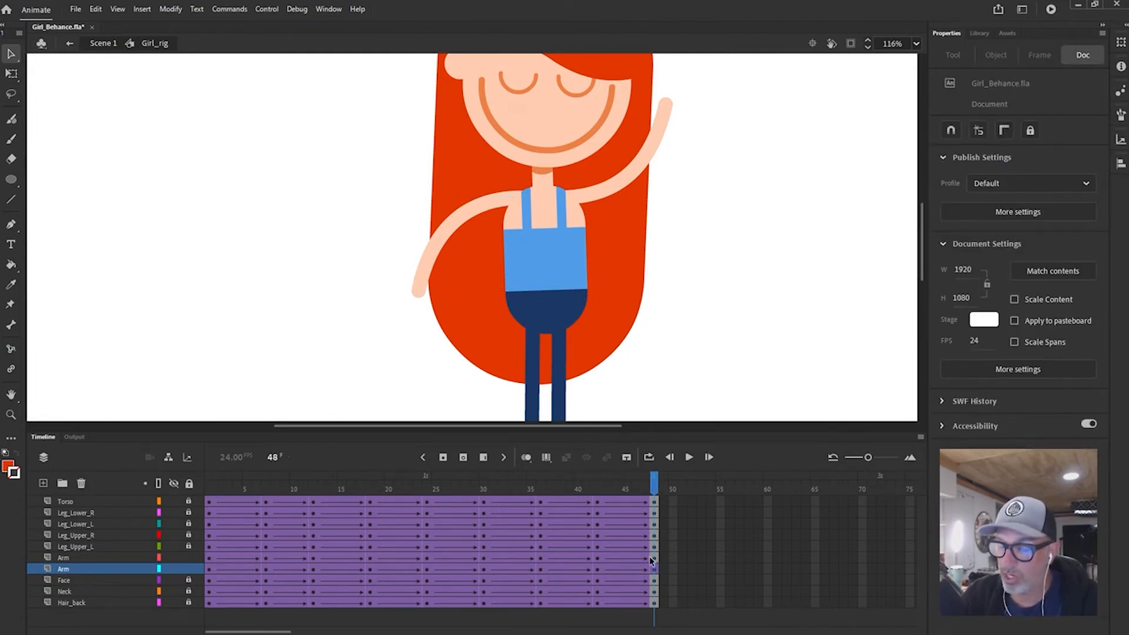
# - Enable Sync symbols for all tweened frames of the selected Arm layer from 1 to 48 and play back the animation
pyautogui.click(596, 569)
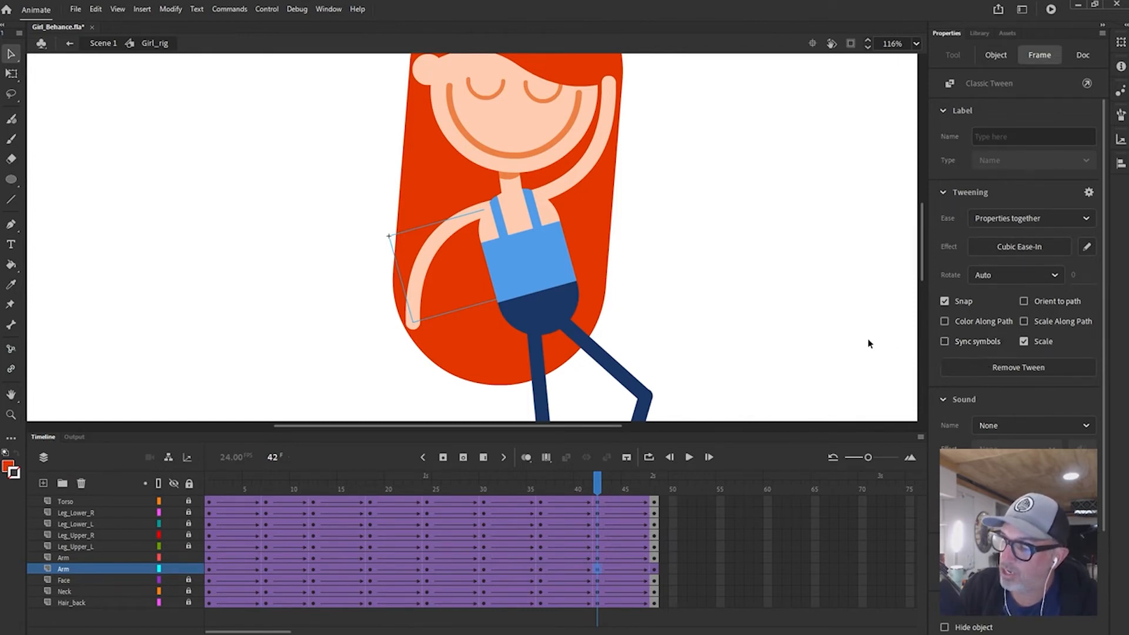
pyautogui.click(430, 254)
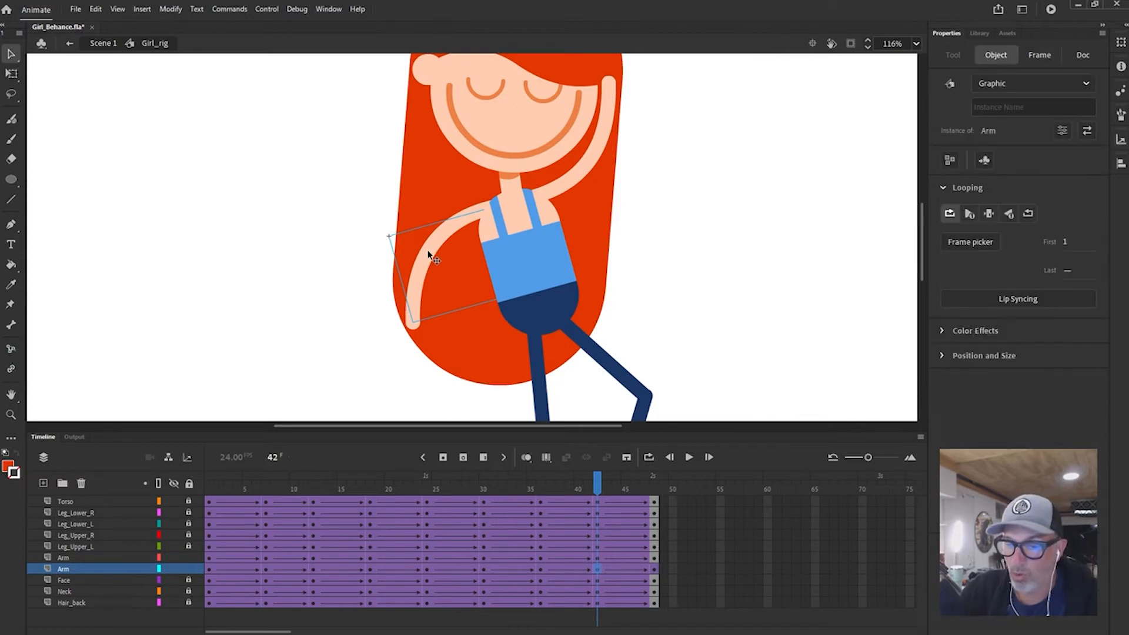
pyautogui.click(209, 568)
pyautogui.press('Return')
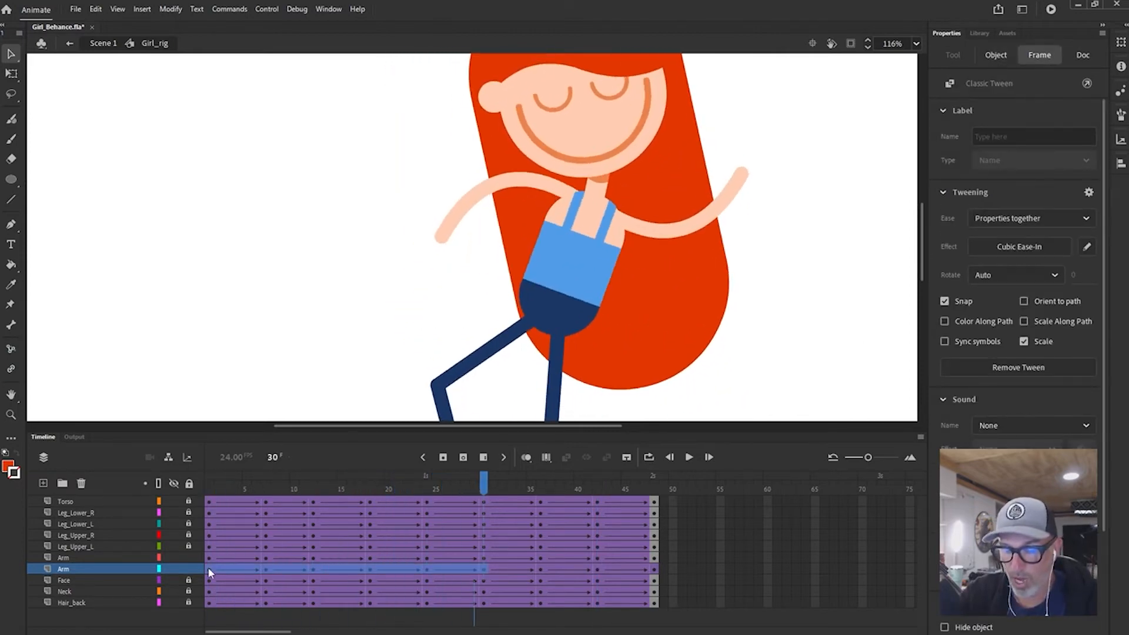
pyautogui.keyDown('shift'); pyautogui.click(655, 569); pyautogui.keyUp('shift')
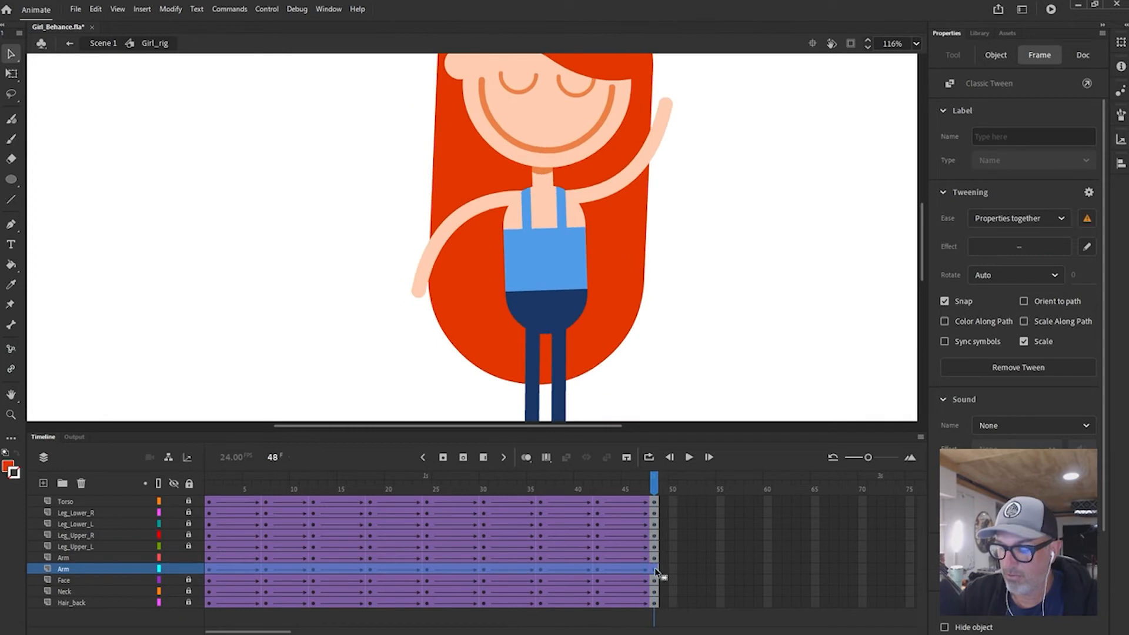
pyautogui.click(945, 341)
pyautogui.press('Return')
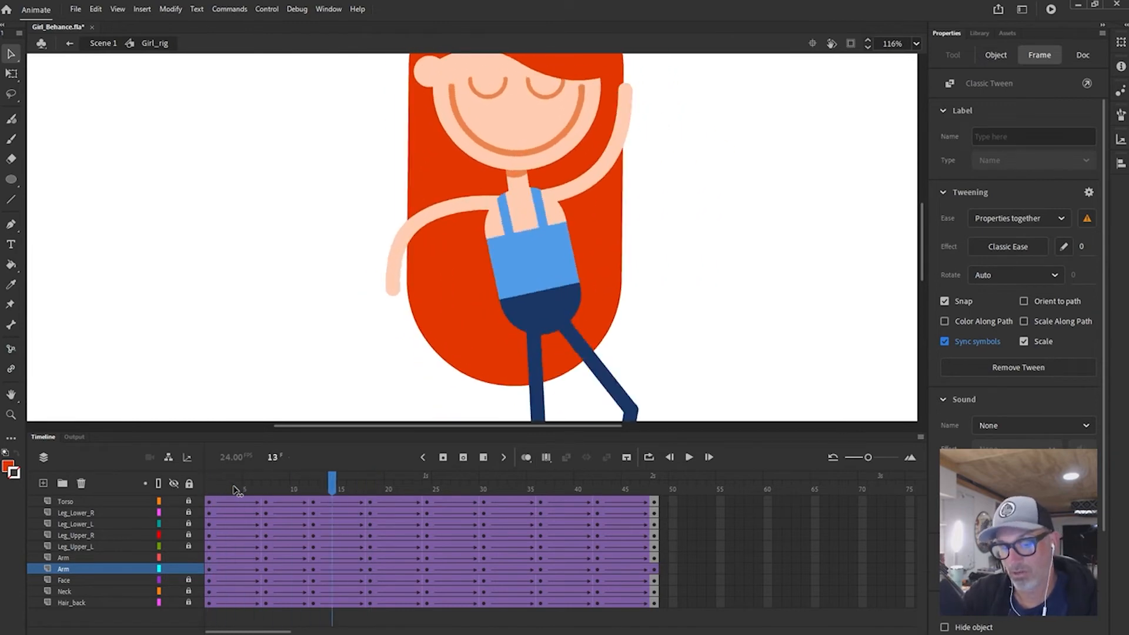
# - Inside the Arm symbol, move the keyframes at frames 12, 21 and 31 to frames 7, 13 and 19, and return to Girl_rig
pyautogui.click(365, 345)
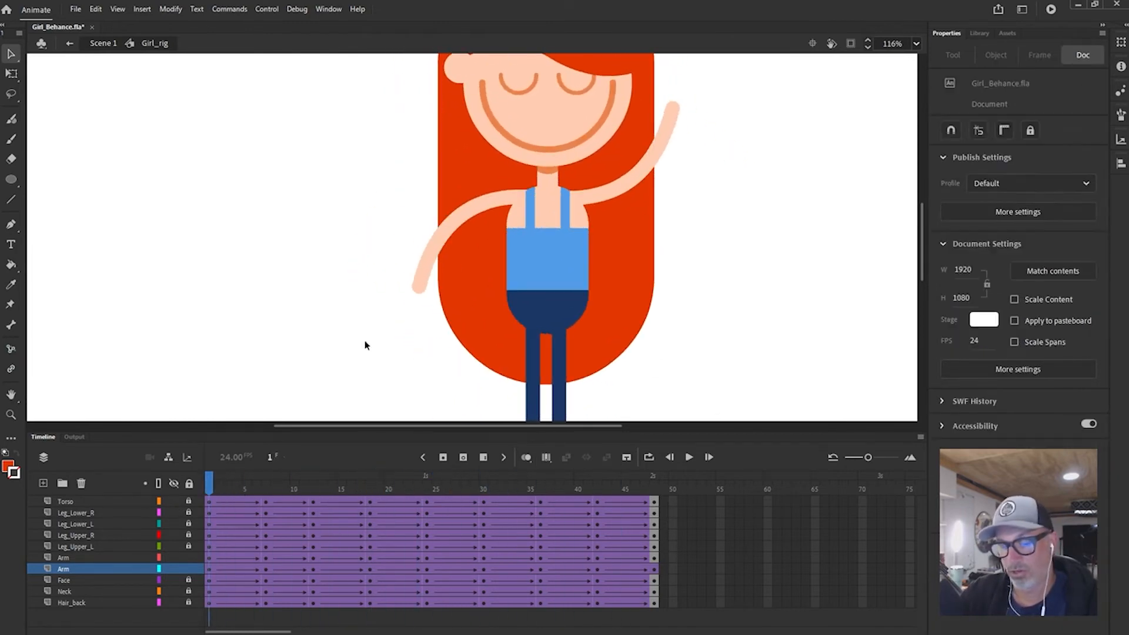
pyautogui.doubleClick(479, 210)
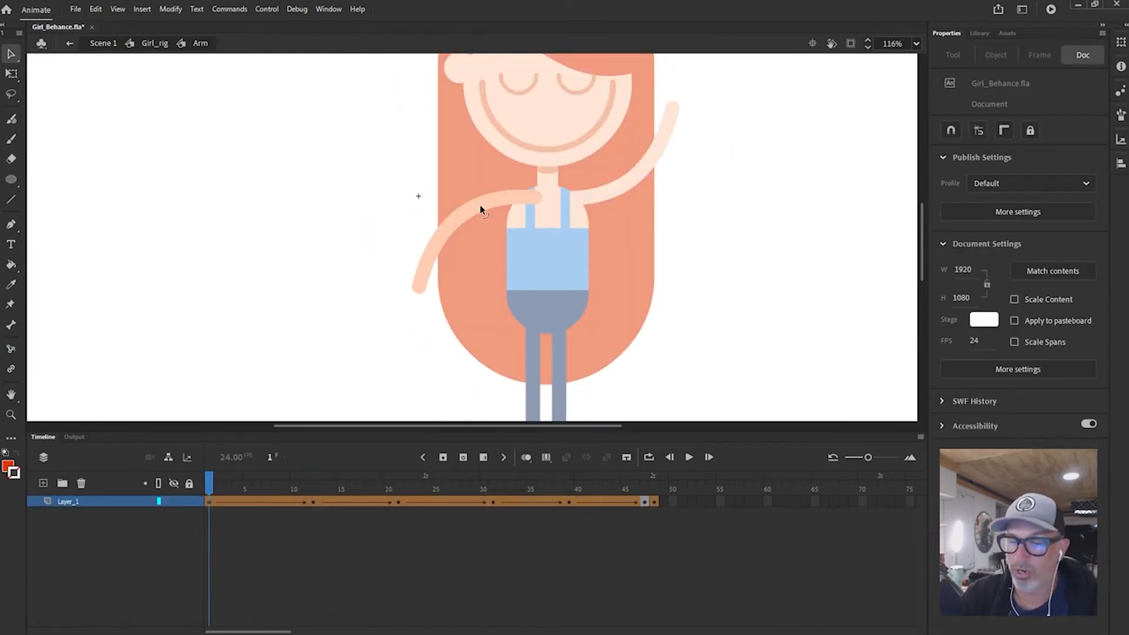
pyautogui.click(246, 483)
pyautogui.click(313, 501)
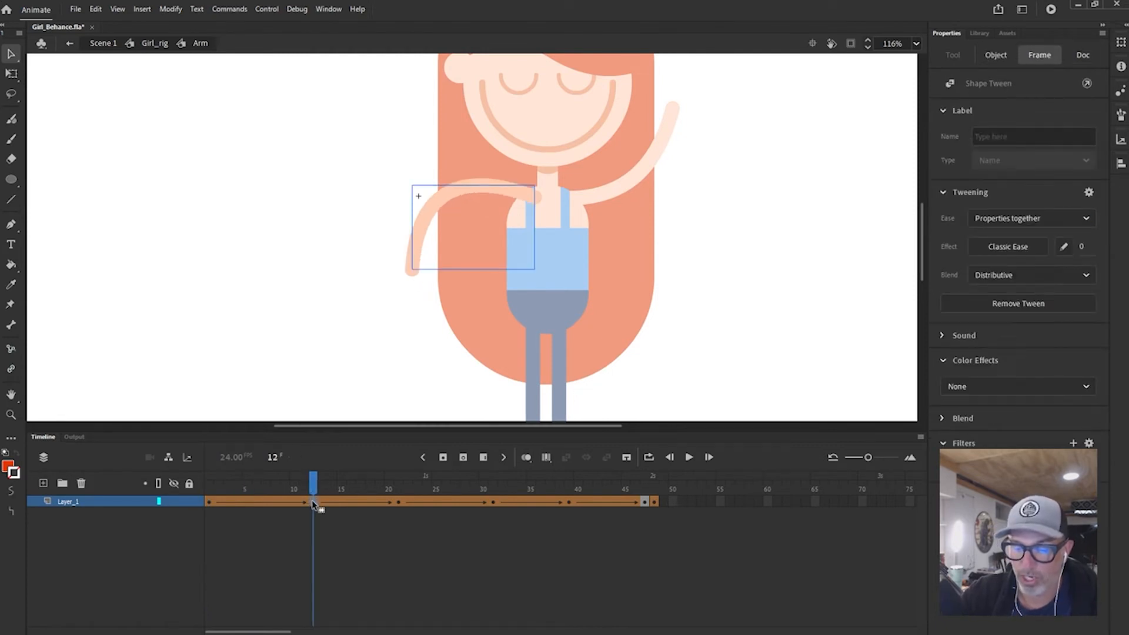
pyautogui.click(398, 502)
pyautogui.moveTo(400, 501); pyautogui.dragTo(323, 502)
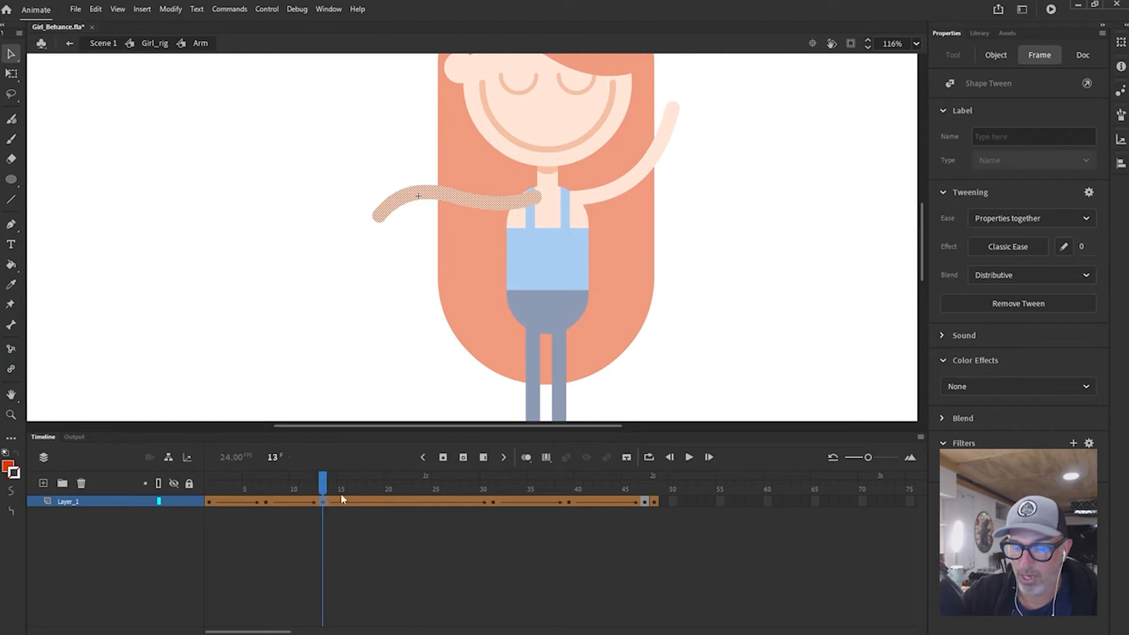
pyautogui.click(493, 502)
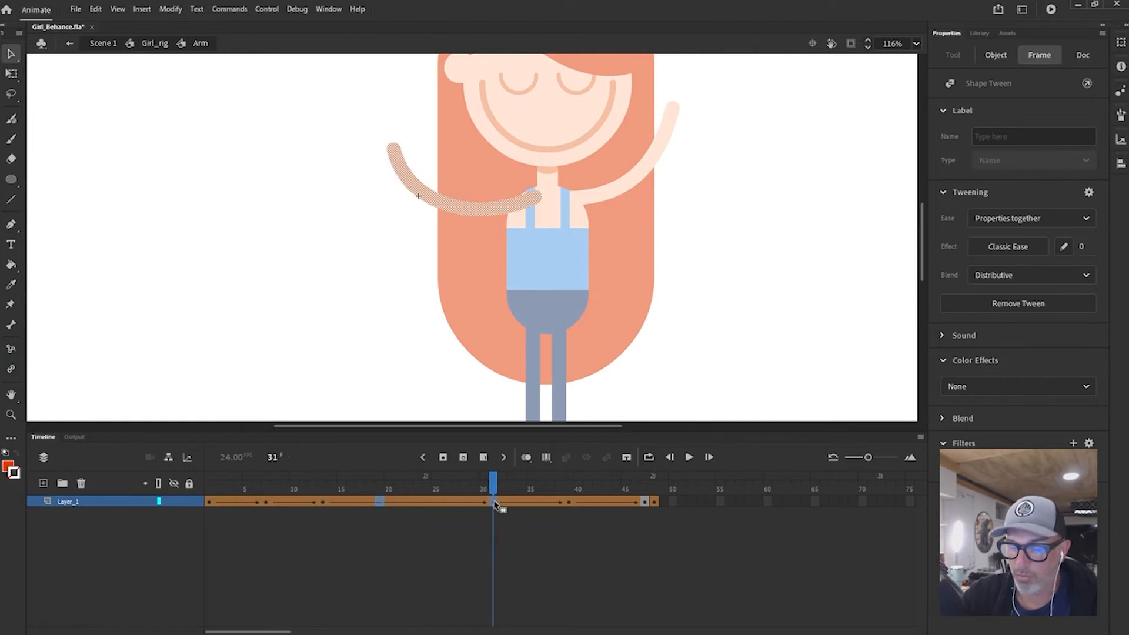
pyautogui.hotkey('ctrl', 'z')
pyautogui.click(155, 44)
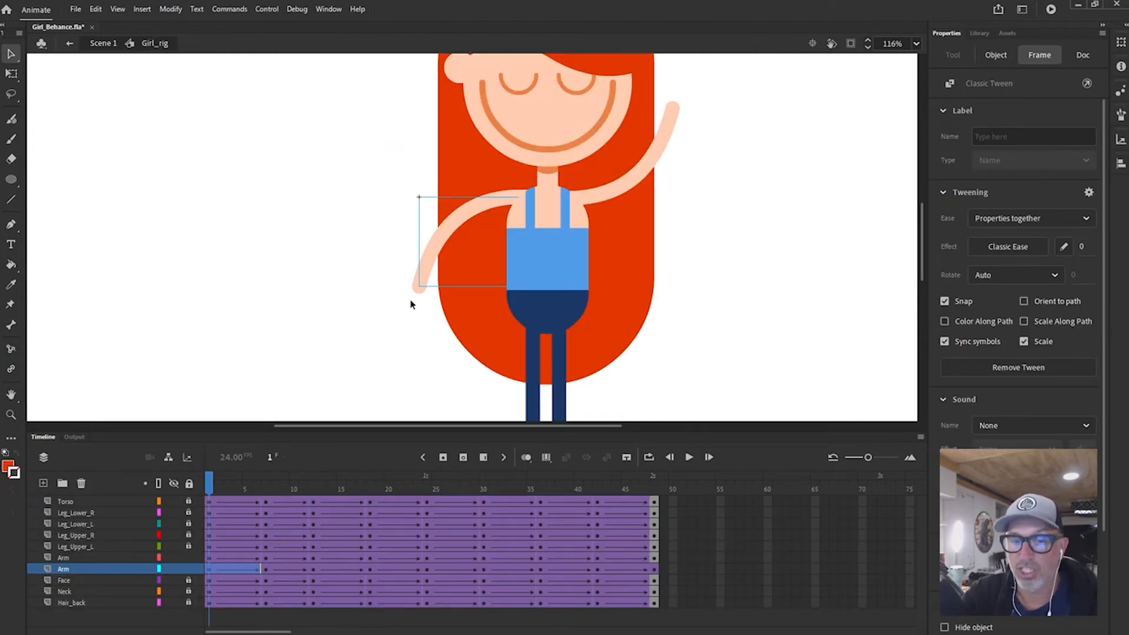
# - Scrub the rig back to frame 24, reopen the Arm symbol and move its frame 39 keyframe to frame 25
pyautogui.click(658, 493)
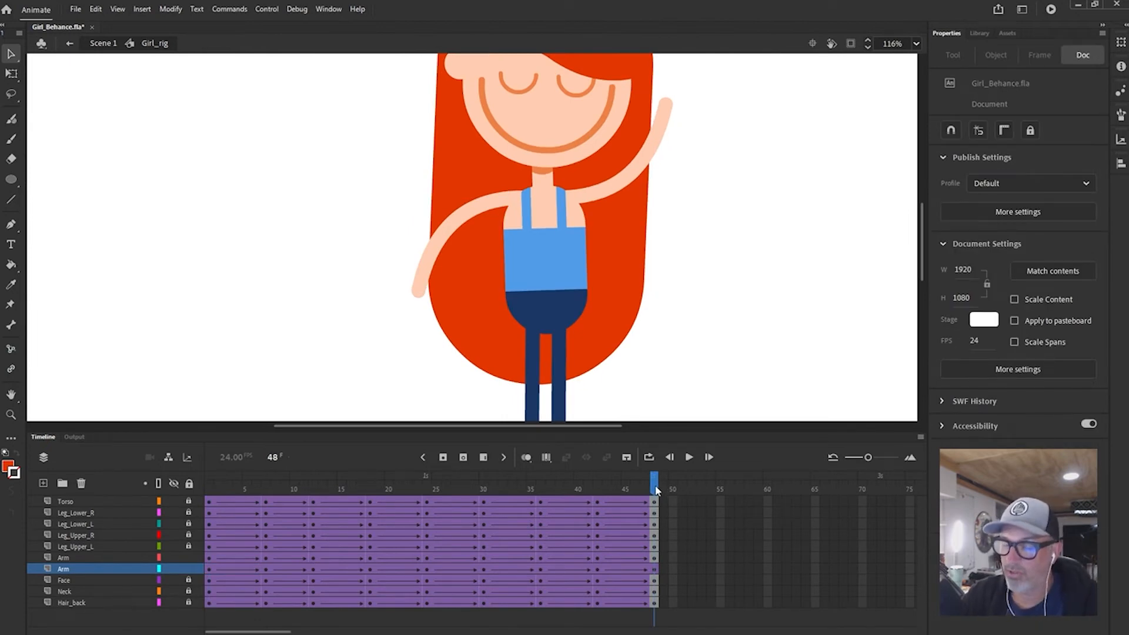
pyautogui.moveTo(657, 493); pyautogui.dragTo(428, 493)
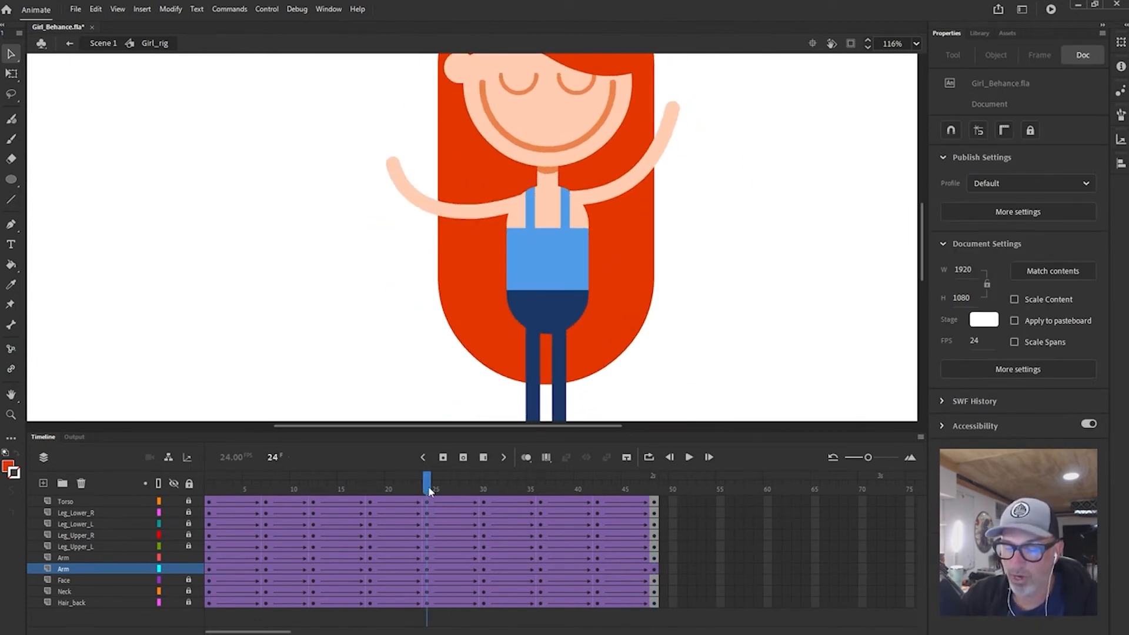
pyautogui.doubleClick(458, 214)
pyautogui.click(569, 501)
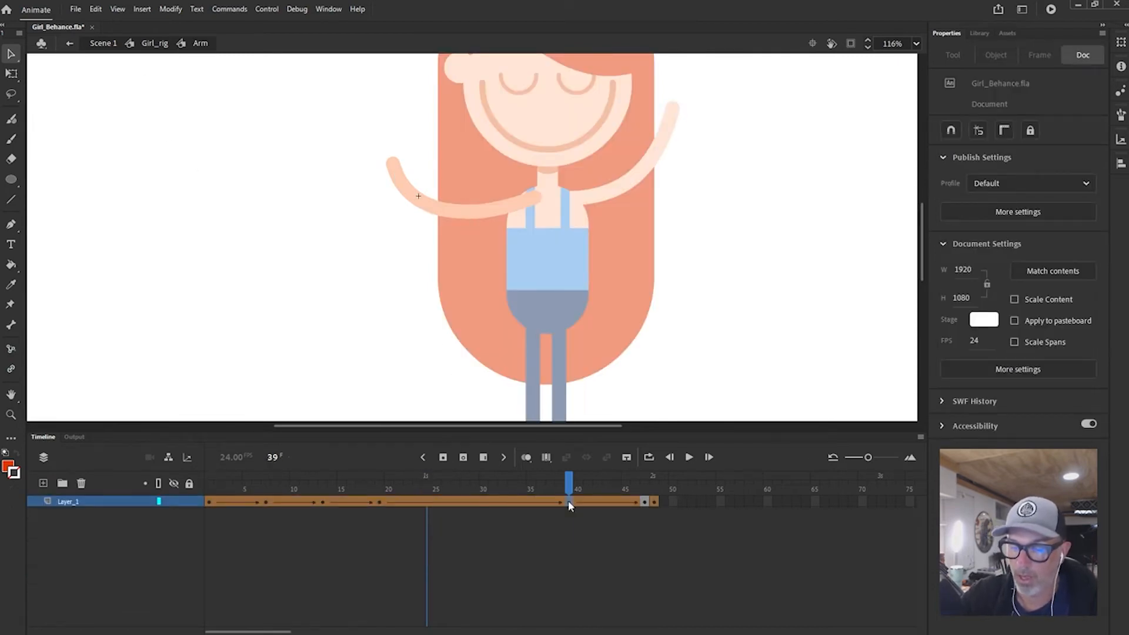
pyautogui.click(437, 502)
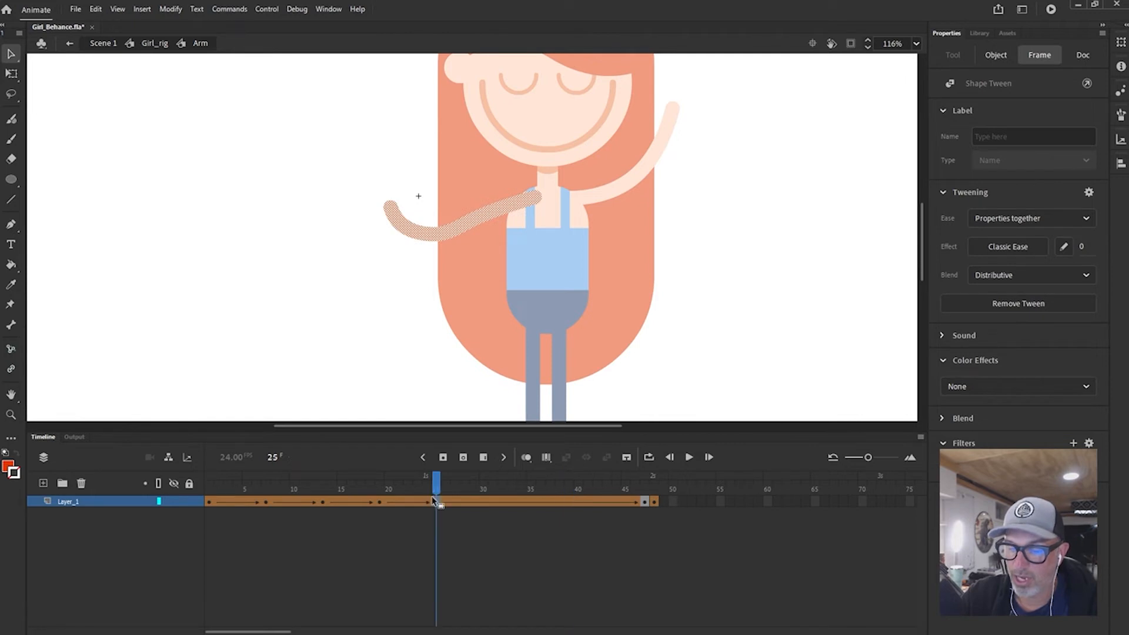
# - Tighten the arm's timing by moving the keyframes at frames 7, 13, 19 and 25 to frames 6, 11, 16 and 21
pyautogui.click(265, 502)
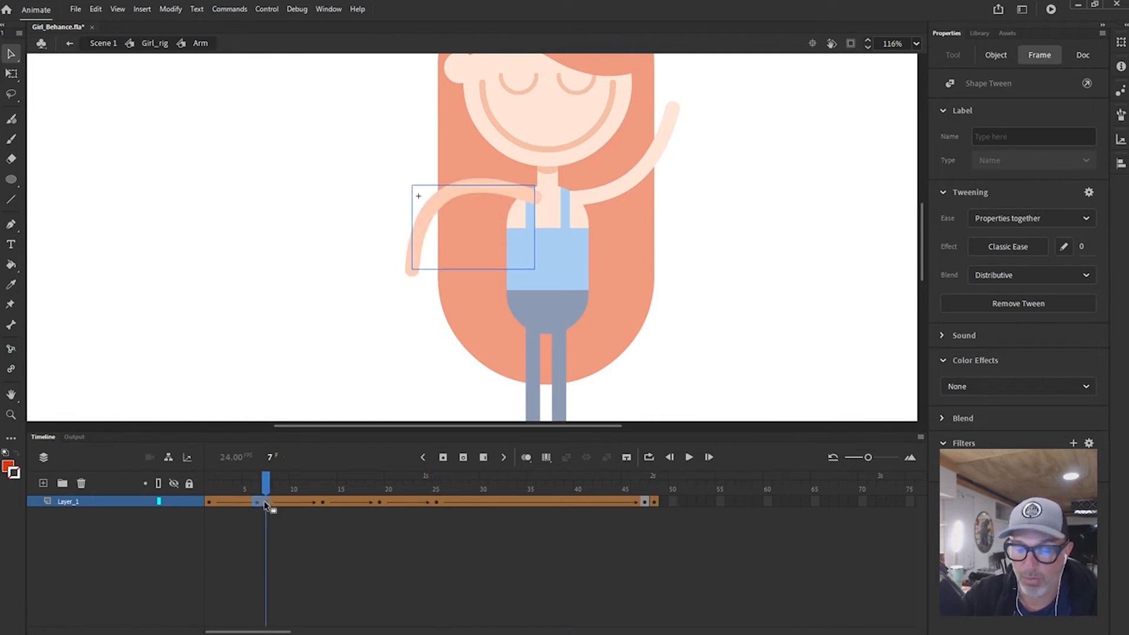
pyautogui.click(323, 502)
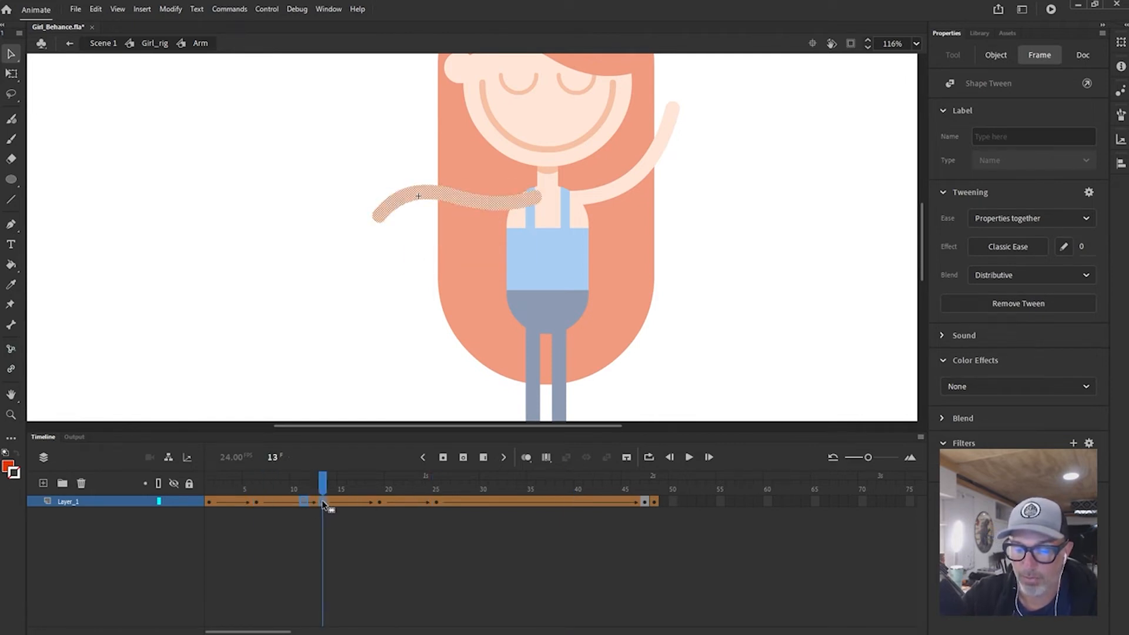
pyautogui.click(380, 503)
pyautogui.click(351, 502)
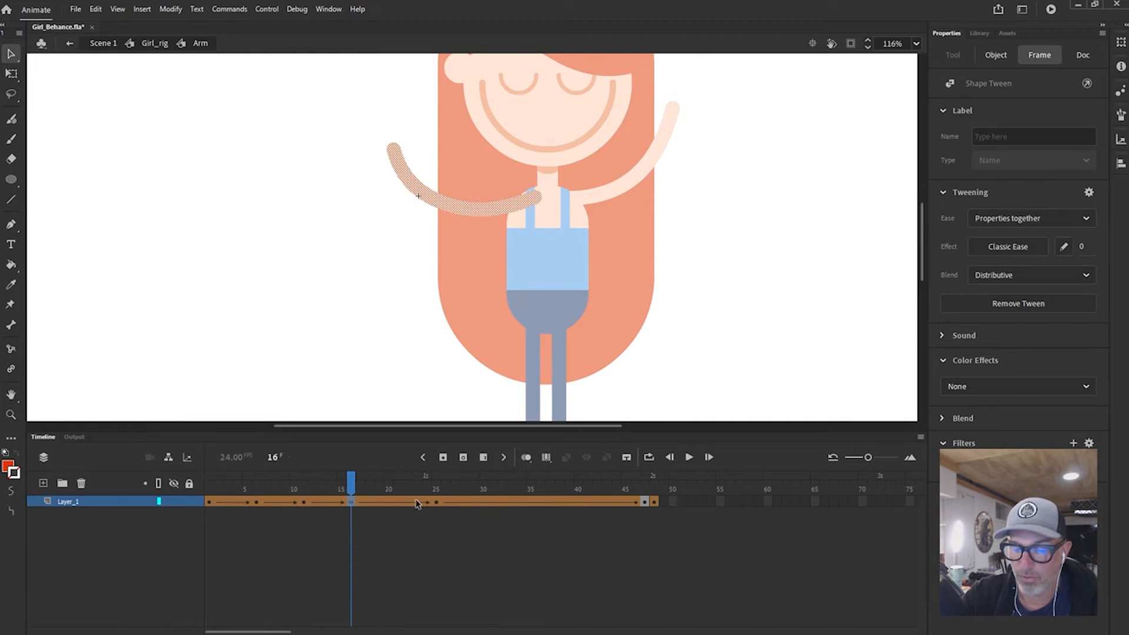
pyautogui.click(436, 501)
pyautogui.moveTo(437, 504); pyautogui.dragTo(398, 504)
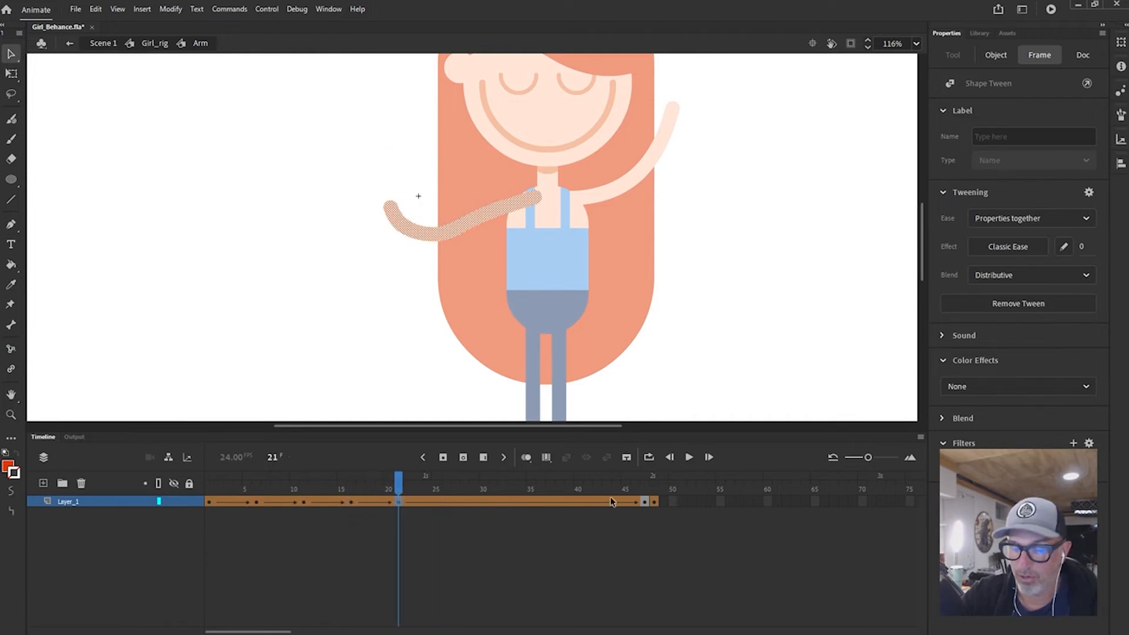
# - Remove the Arm symbol's keyframe at frame 48 and move the frame 47 keyframe to frame 24
pyautogui.click(645, 503)
pyautogui.click(655, 504)
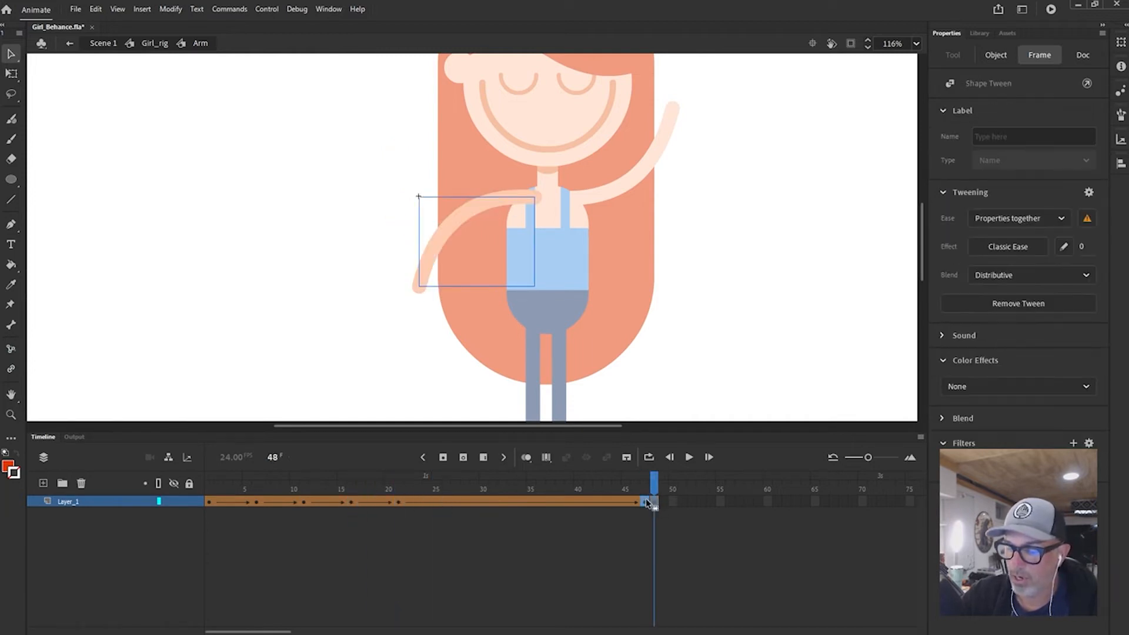
pyautogui.click(646, 502)
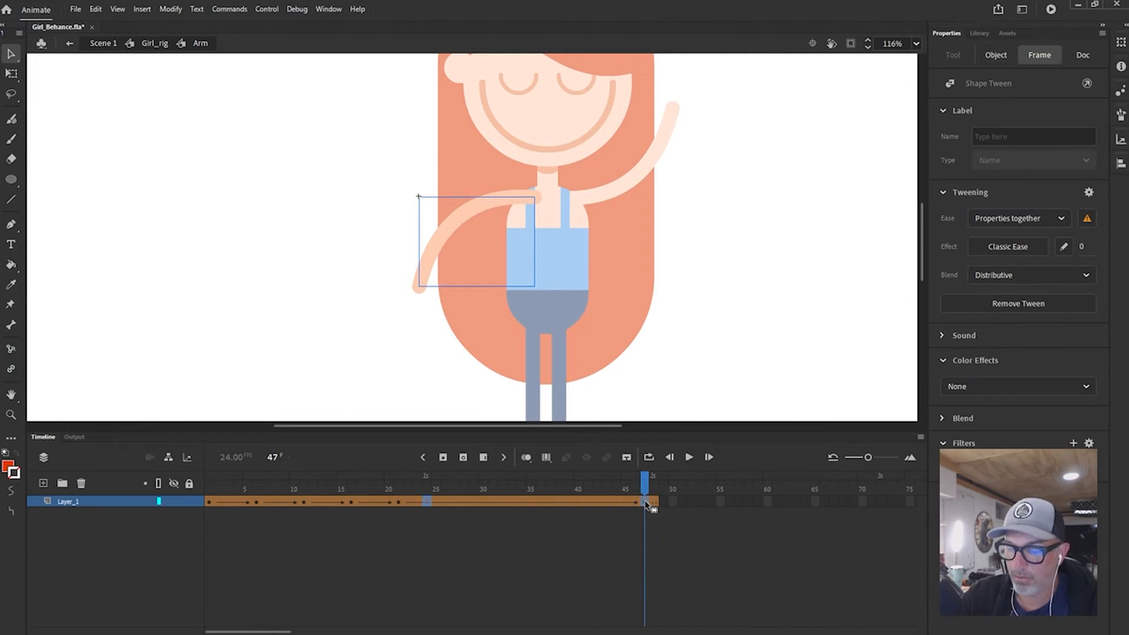
pyautogui.moveTo(645, 503); pyautogui.dragTo(429, 503)
# - Retime the arm by moving the keyframes at frames 6, 11, 16 and 21 to frames 5, 10, 15 and 19
pyautogui.click(399, 504)
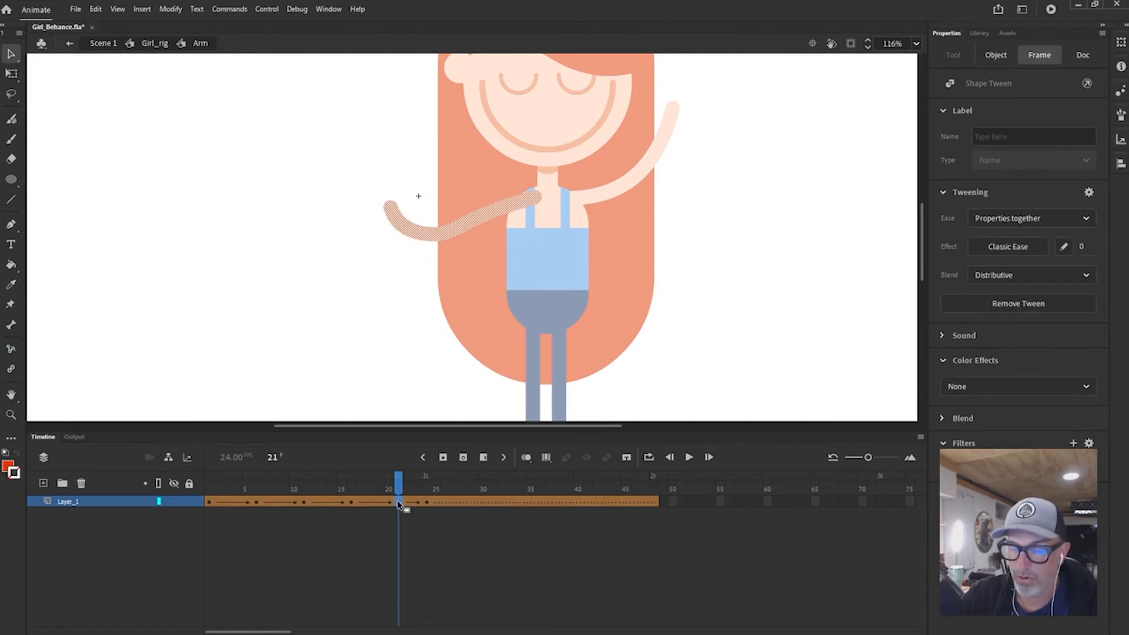
pyautogui.click(388, 503)
pyautogui.click(352, 504)
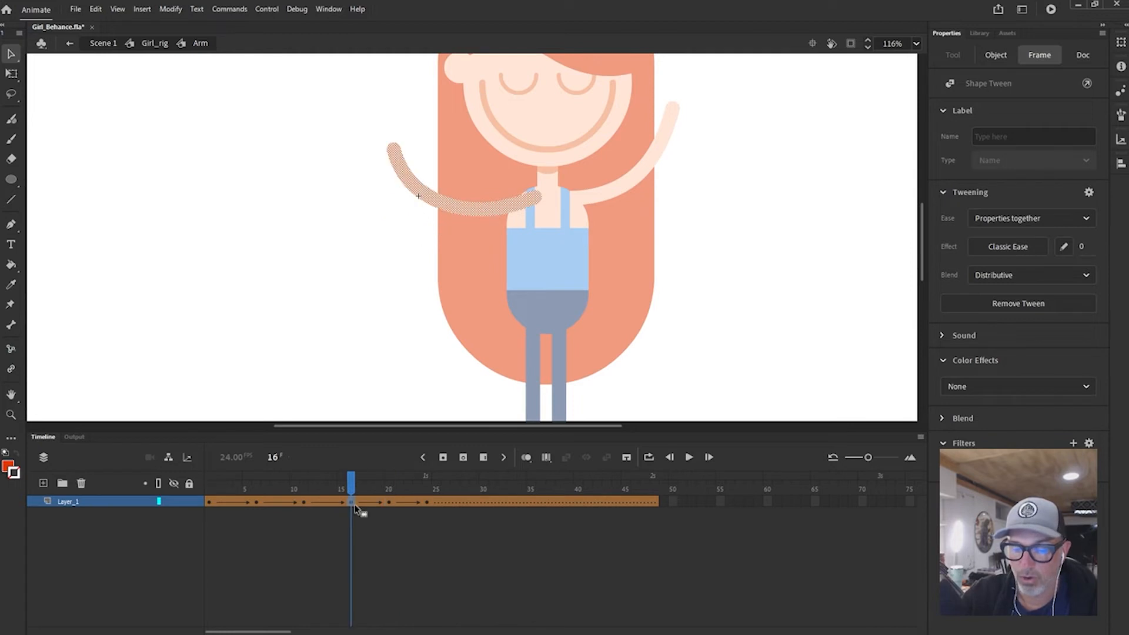
pyautogui.moveTo(351, 501); pyautogui.dragTo(345, 501)
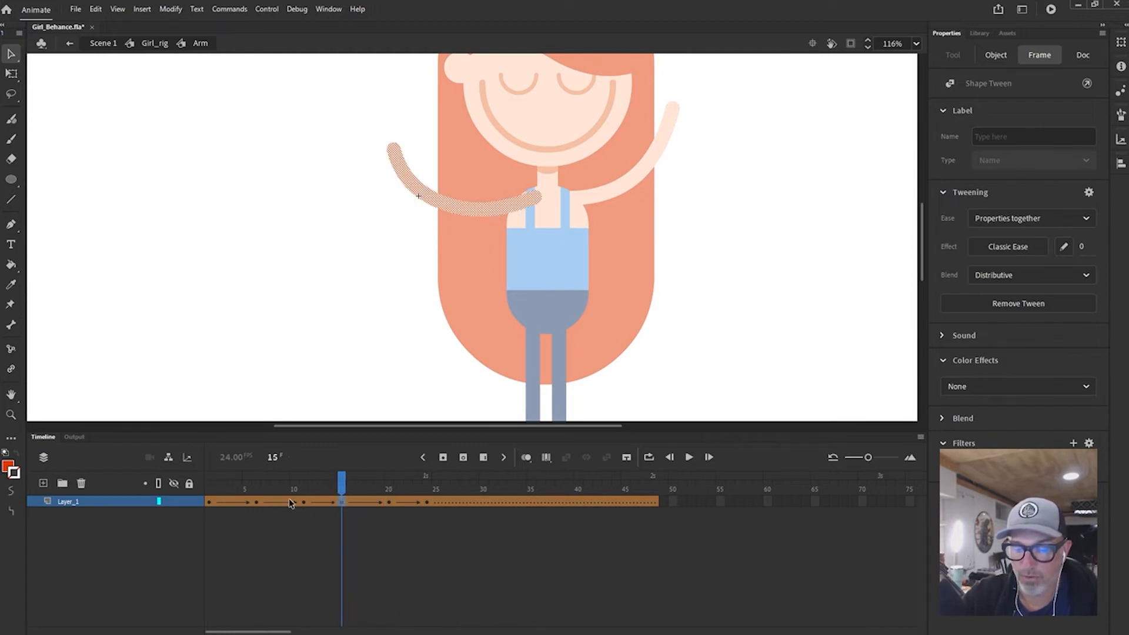
pyautogui.click(257, 502)
pyautogui.click(247, 501)
pyautogui.click(304, 503)
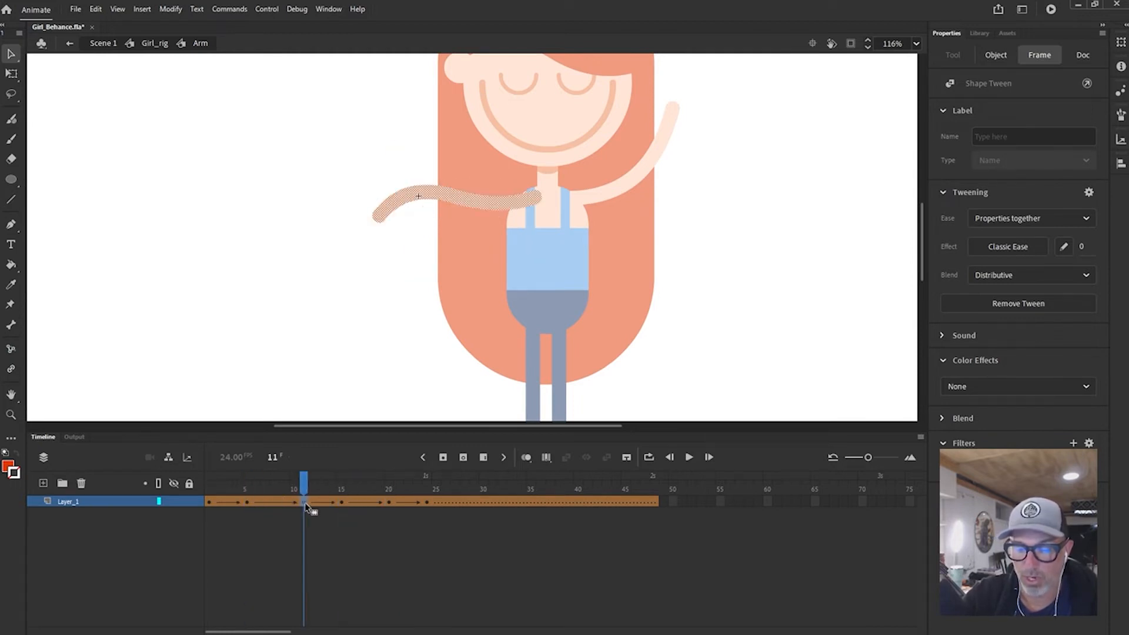
pyautogui.moveTo(305, 505); pyautogui.dragTo(294, 502)
pyautogui.click(388, 503)
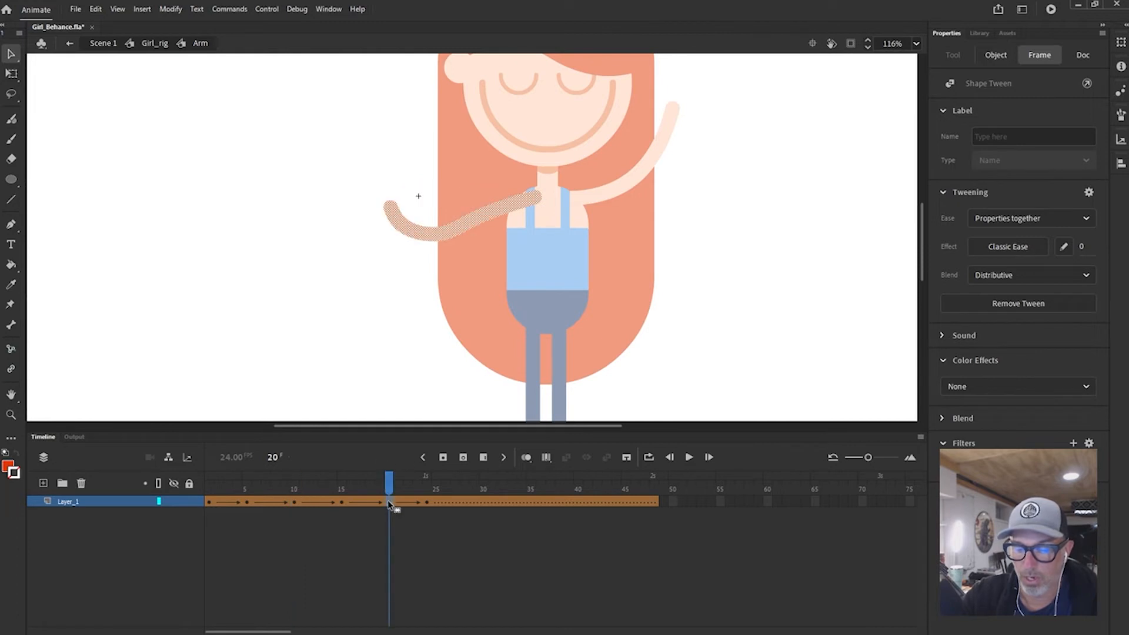
pyautogui.moveTo(389, 504); pyautogui.dragTo(379, 503)
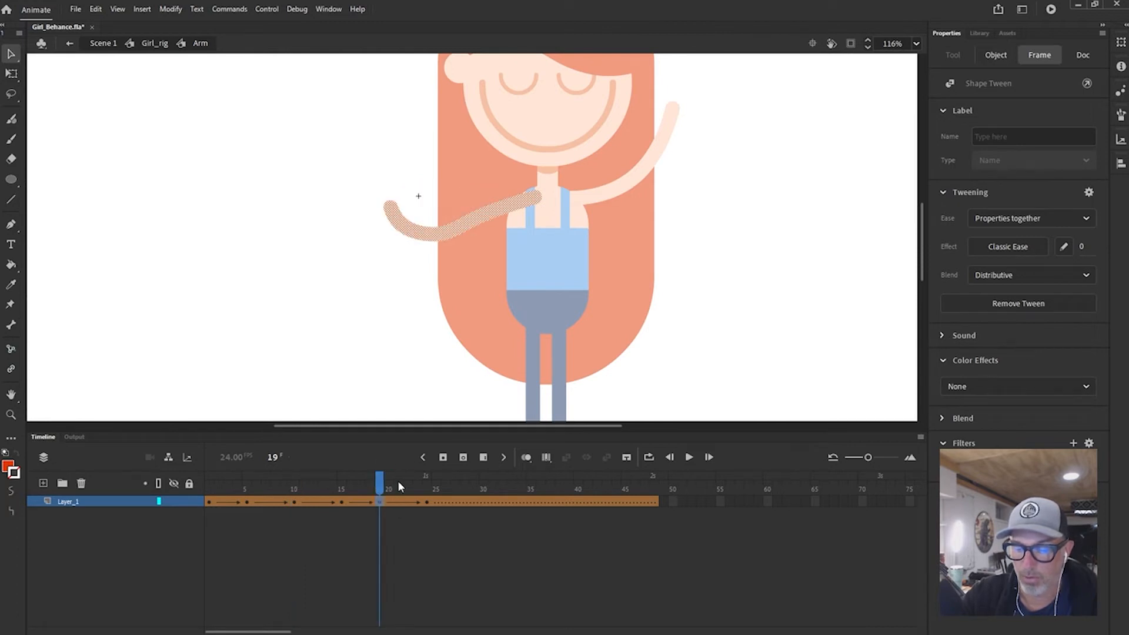
# - Turn on looped playback for frames 1 to 24 and play the arm animation
pyautogui.click(648, 456)
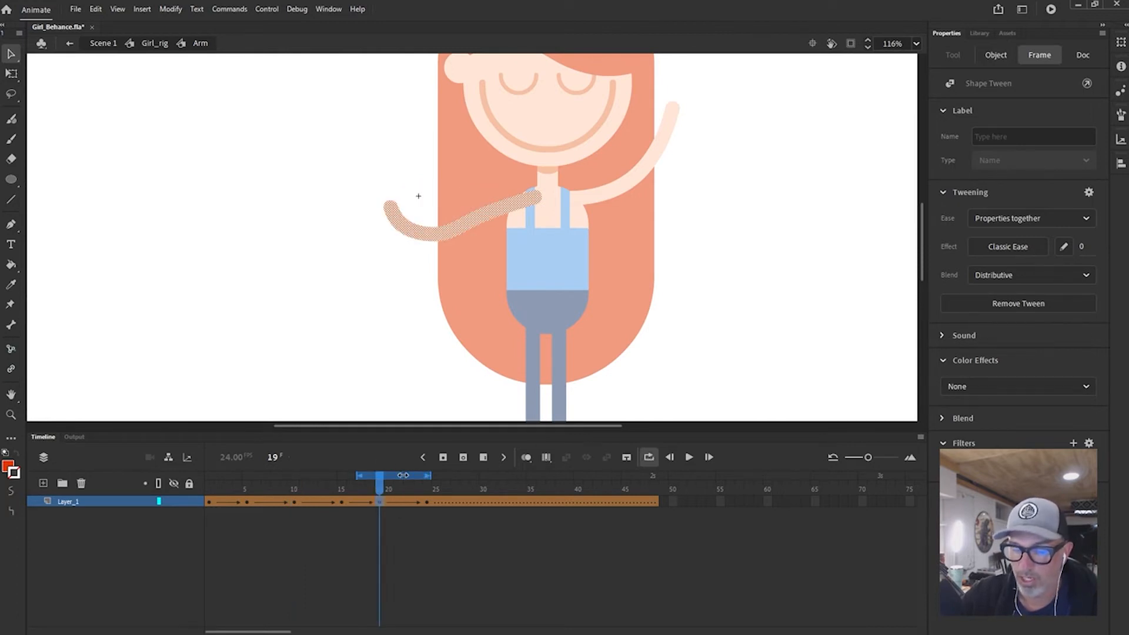
pyautogui.moveTo(353, 478); pyautogui.dragTo(205, 470)
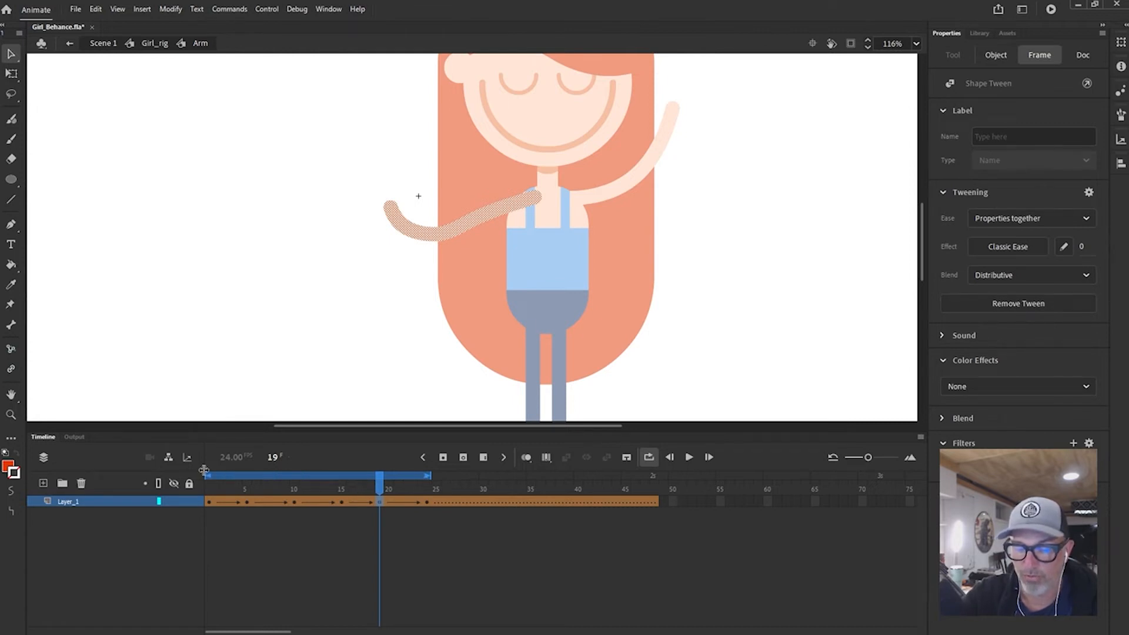
pyautogui.press('Return')
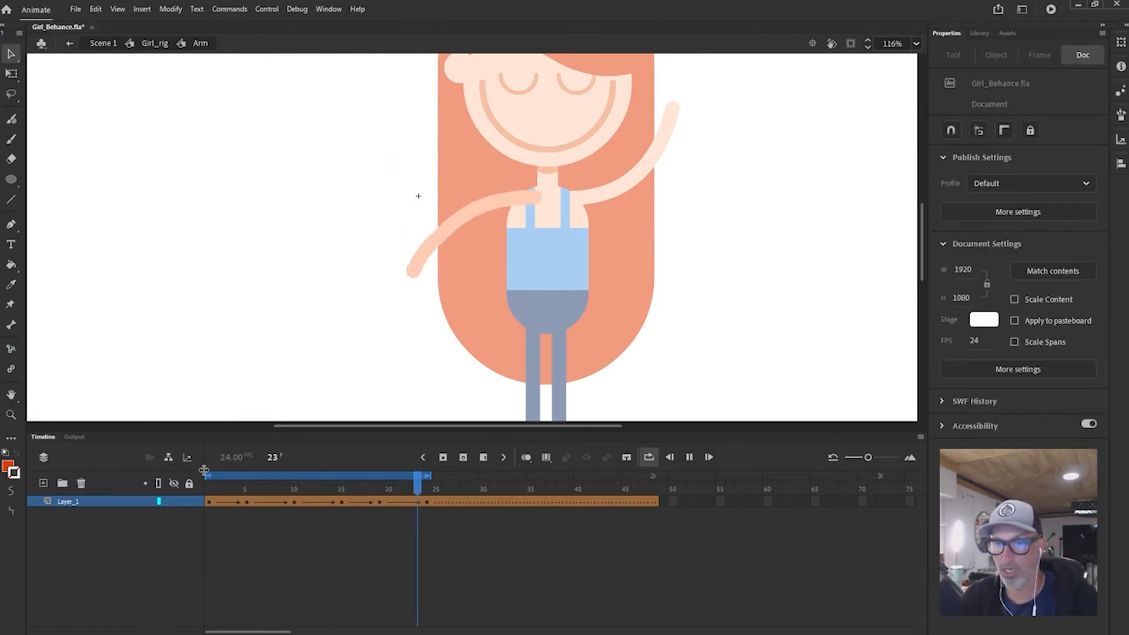
# - Go through the opening frames one by one and move the keyframe at frame 5 to frame 6
pyautogui.moveTo(374, 486); pyautogui.dragTo(209, 487)
pyautogui.press('.')
pyautogui.press('.')
pyautogui.press('.')
pyautogui.press('.')
pyautogui.press('.')
pyautogui.press('.')
pyautogui.press('.')
pyautogui.press(',')
pyautogui.press(',')
pyautogui.press(',')
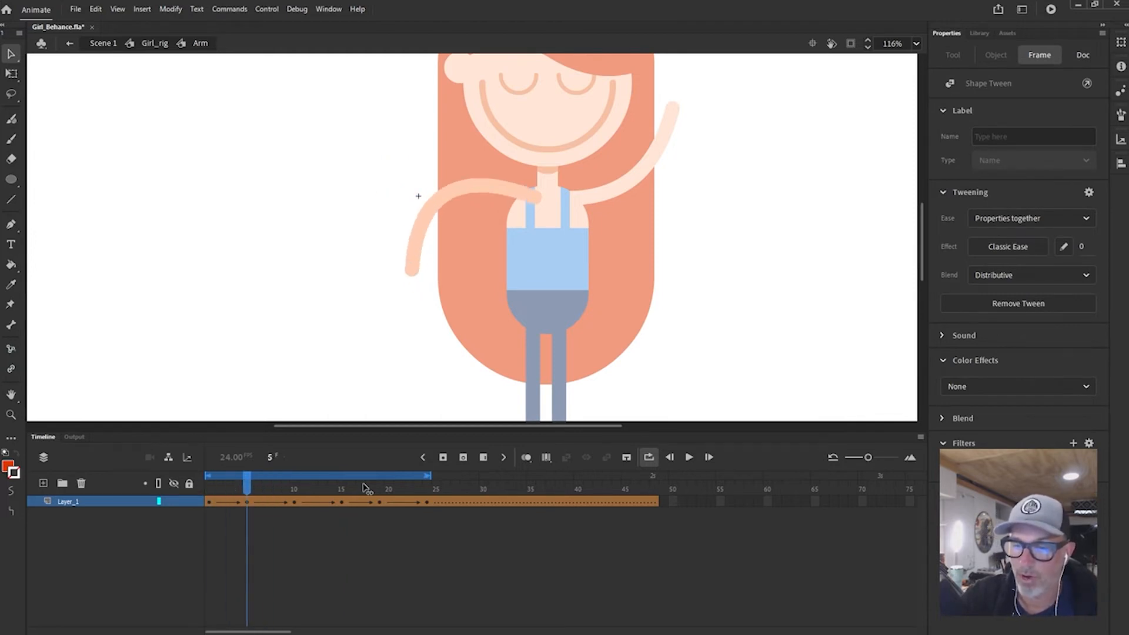
pyautogui.click(250, 502)
pyautogui.click(256, 501)
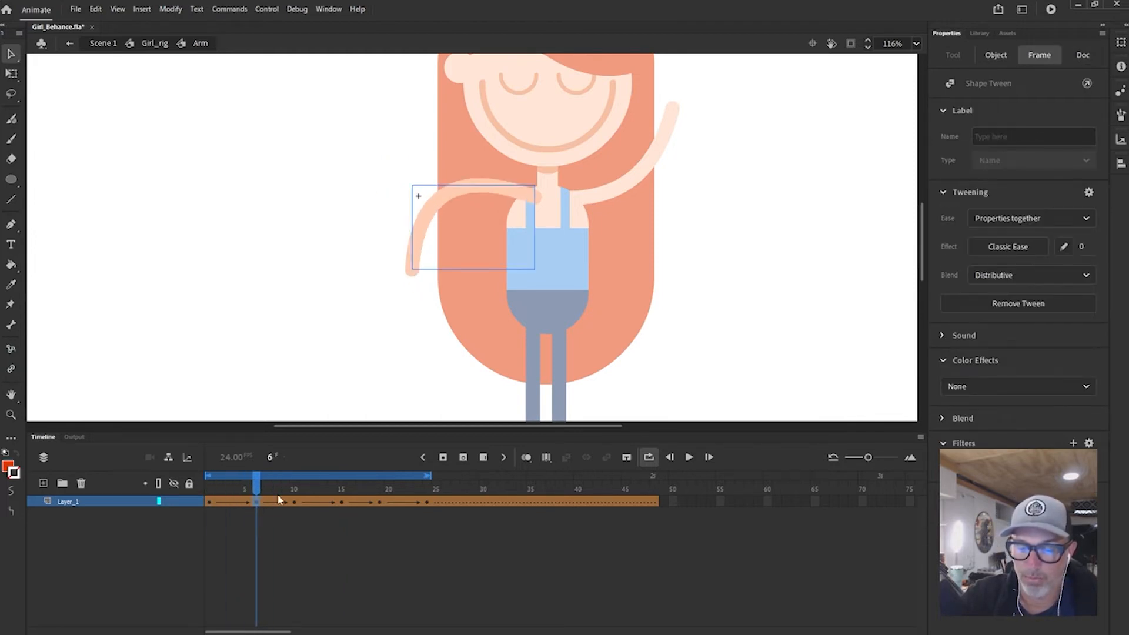
# - Reshape the arm at the frame 6 and frame 10 keyframes so its arch bows further upward
pyautogui.click(409, 367)
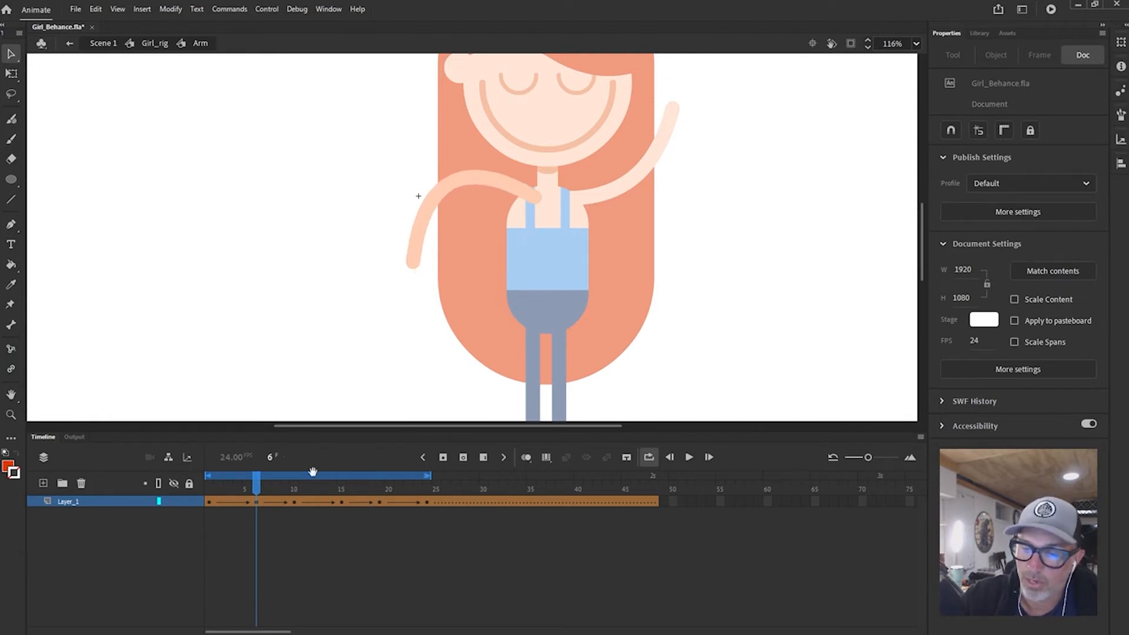
pyautogui.click(294, 502)
pyautogui.click(423, 228)
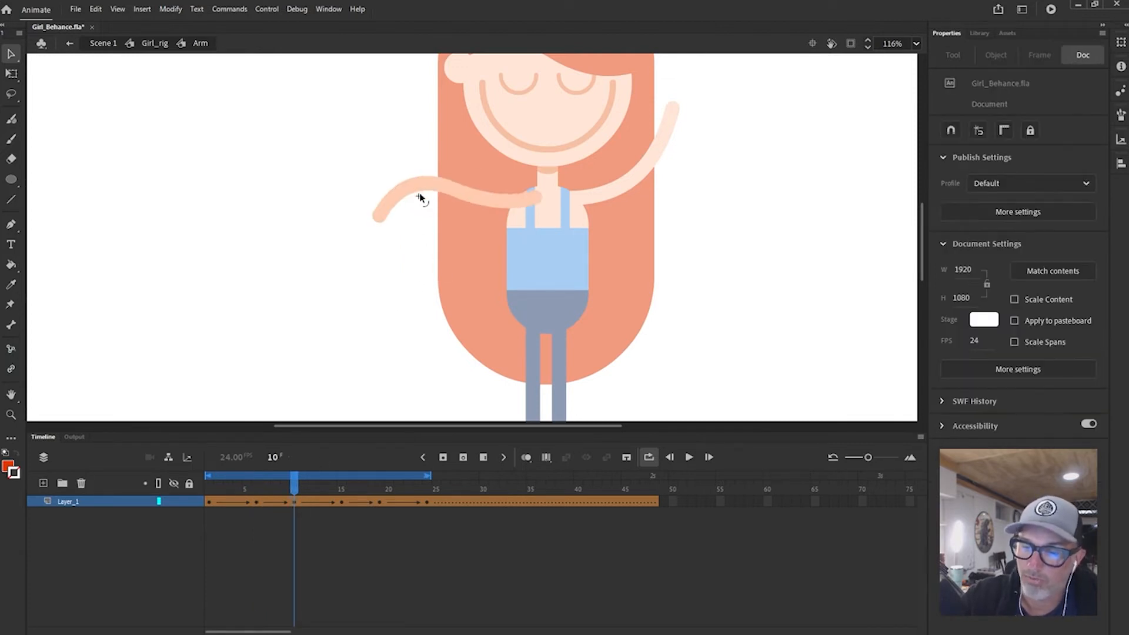
# - Adjust the arm's curve at the frame 15 keyframe and raise the bend near the shoulder at frame 19
pyautogui.click(341, 502)
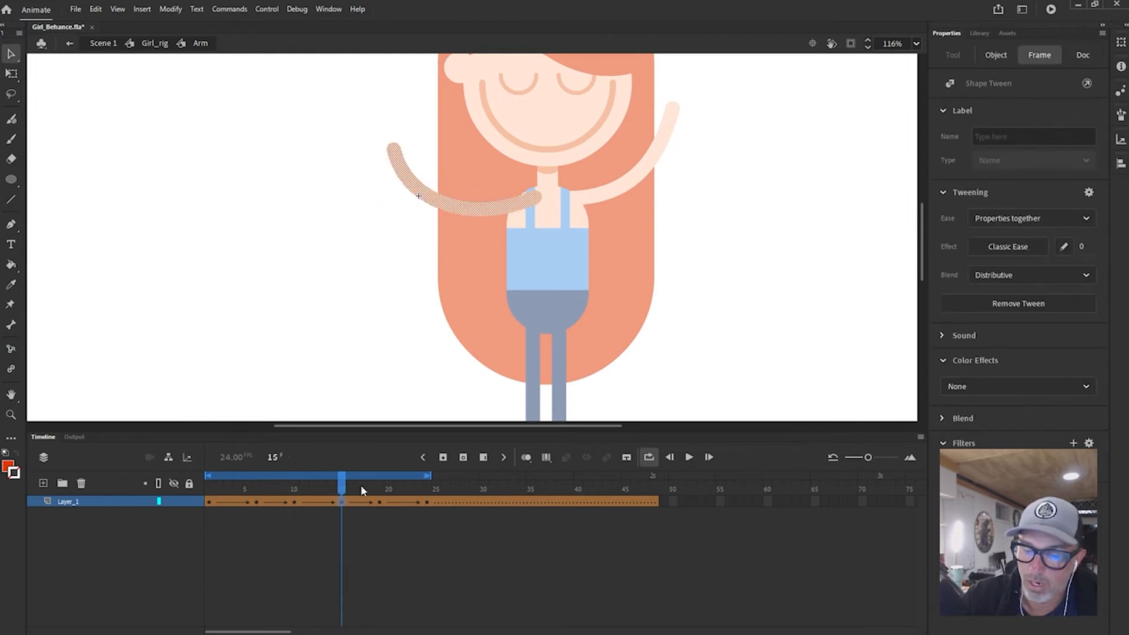
pyautogui.click(416, 371)
pyautogui.moveTo(500, 213)
pyautogui.mouseDown()
pyautogui.moveTo(517, 207)
pyautogui.moveTo(497, 222)
pyautogui.moveTo(436, 203)
pyautogui.moveTo(502, 206)
pyautogui.mouseUp()
pyautogui.click(381, 501)
pyautogui.click(431, 402)
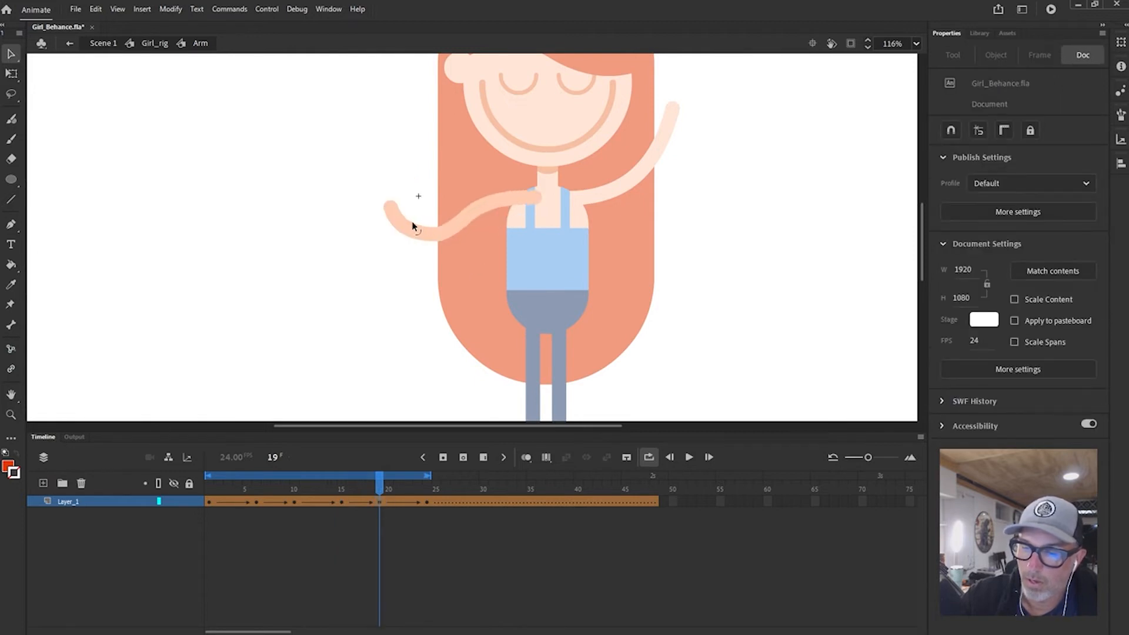
# - Compare the poses at frames 24, 19 and 15, fine-tuning the arm's curve near the shoulder, and play the loop
pyautogui.click(426, 501)
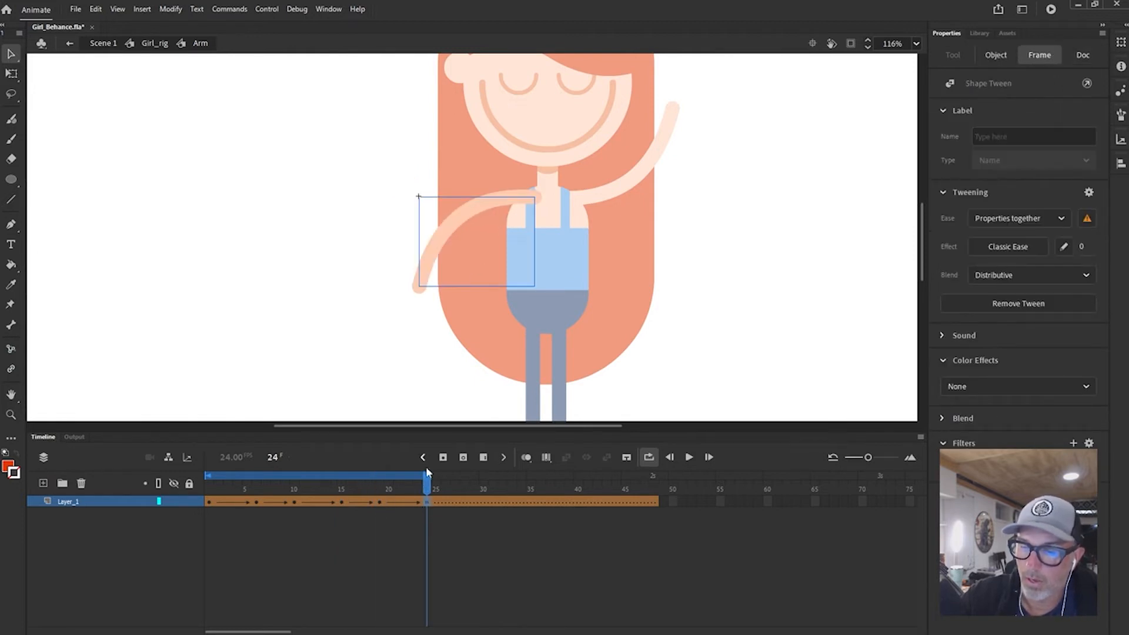
pyautogui.moveTo(426, 471); pyautogui.dragTo(379, 475)
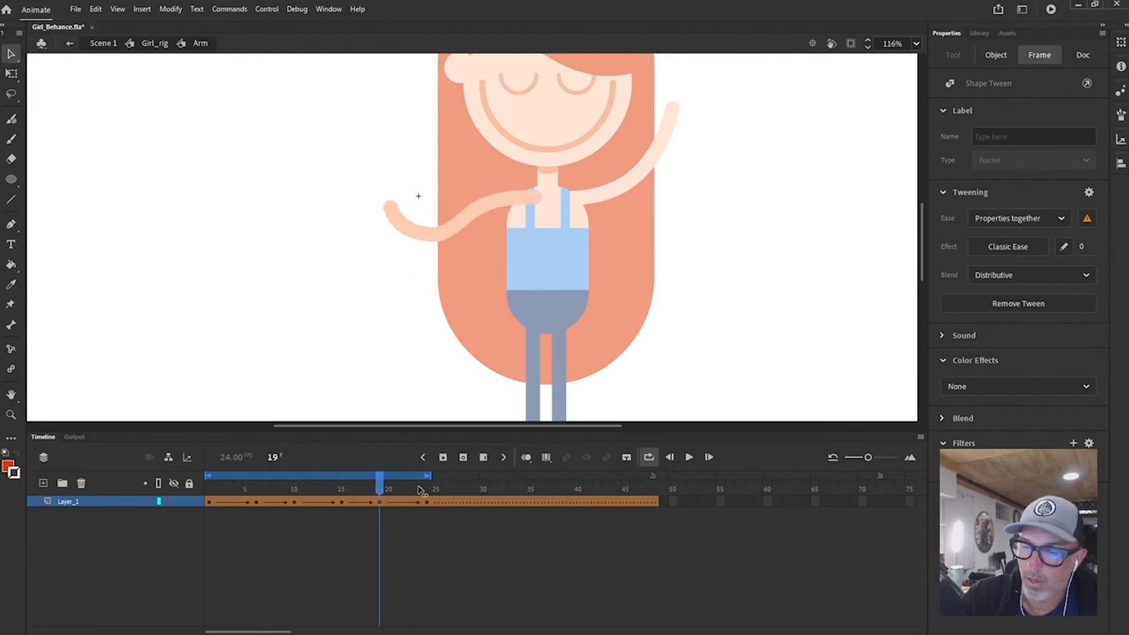
pyautogui.click(380, 476)
pyautogui.click(344, 501)
pyautogui.click(437, 329)
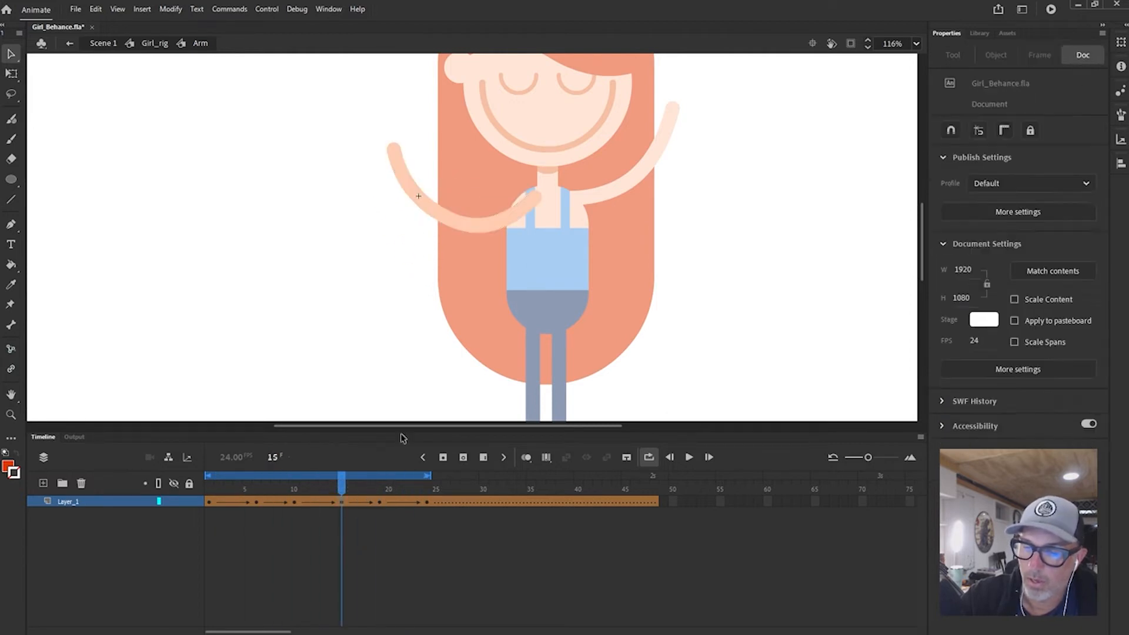
pyautogui.click(380, 501)
pyautogui.click(503, 230)
pyautogui.moveTo(503, 232); pyautogui.dragTo(513, 203)
pyautogui.press('Return')
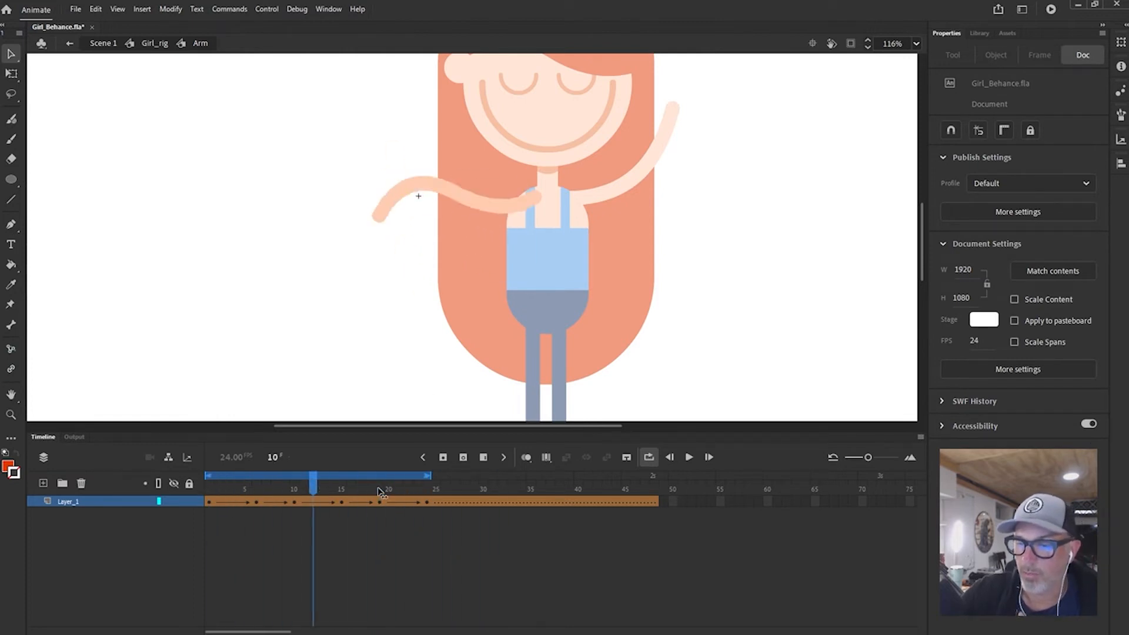
pyautogui.click(228, 502)
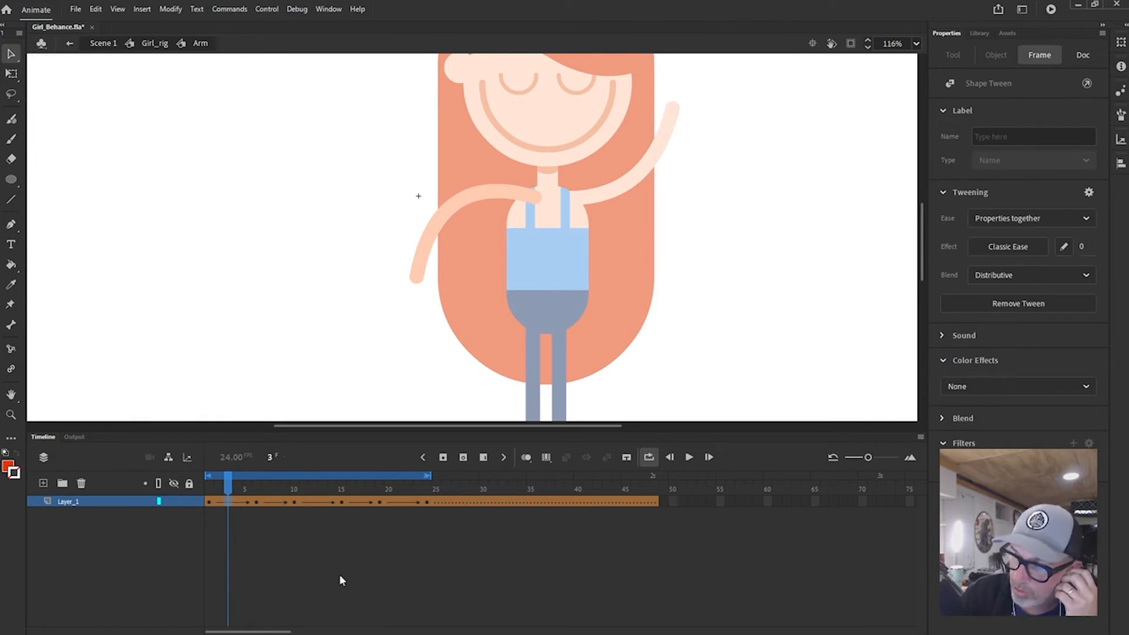
pyautogui.click(1011, 247)
pyautogui.click(754, 312)
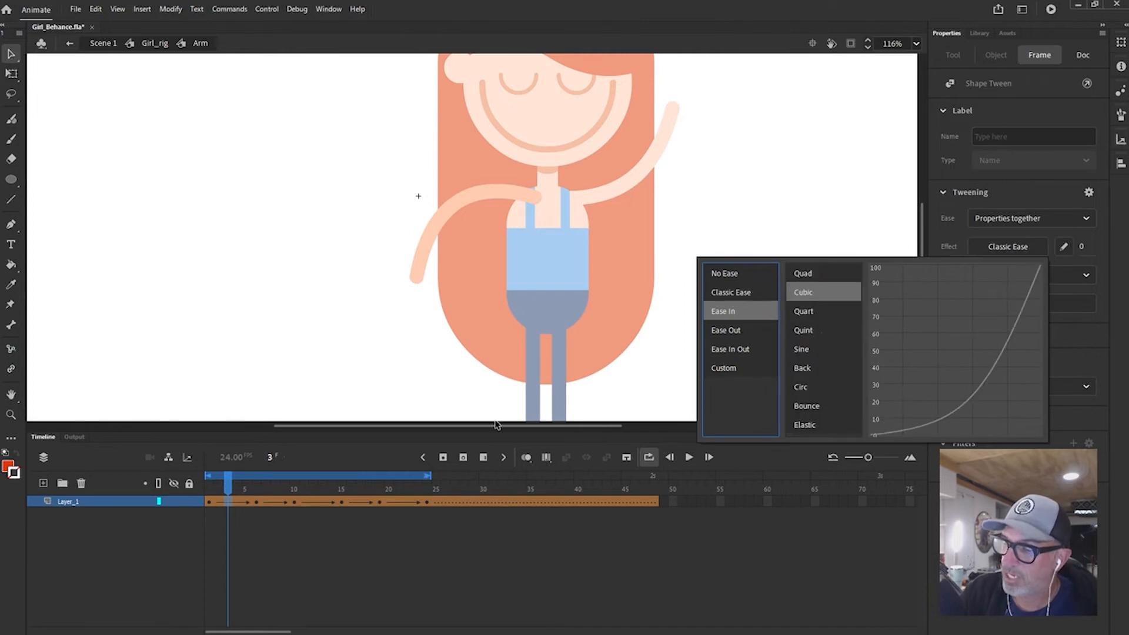
# - Apply a Cubic Ease-Out to the arm's shape tween between frames 1 and 6
pyautogui.moveTo(264, 490); pyautogui.dragTo(219, 489)
pyautogui.press('.')
pyautogui.press('.')
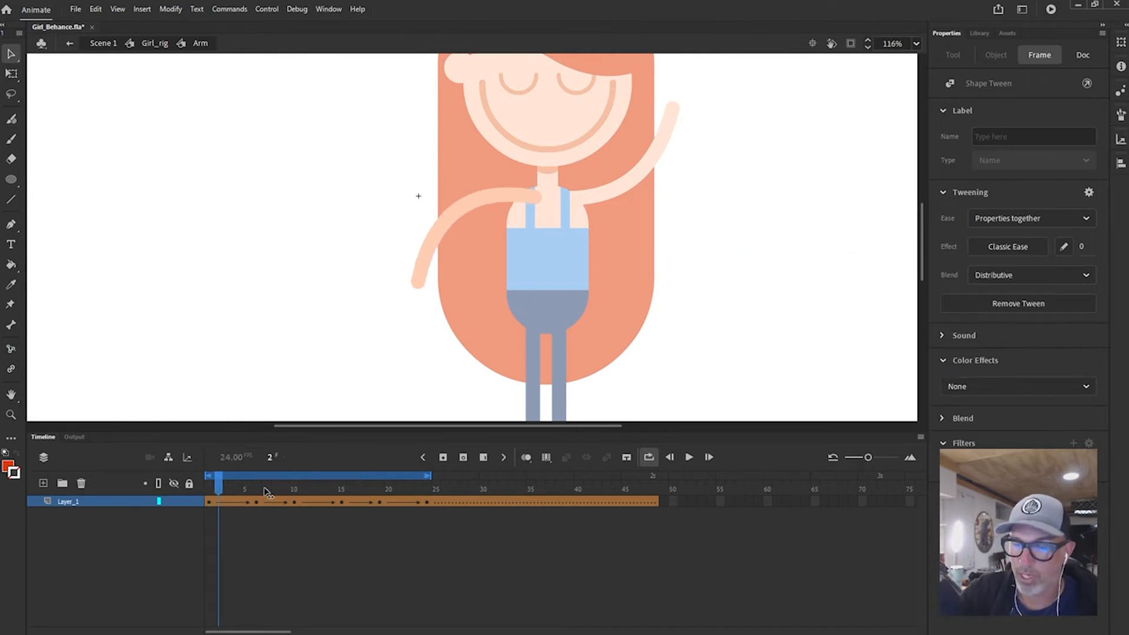
pyautogui.click(979, 250)
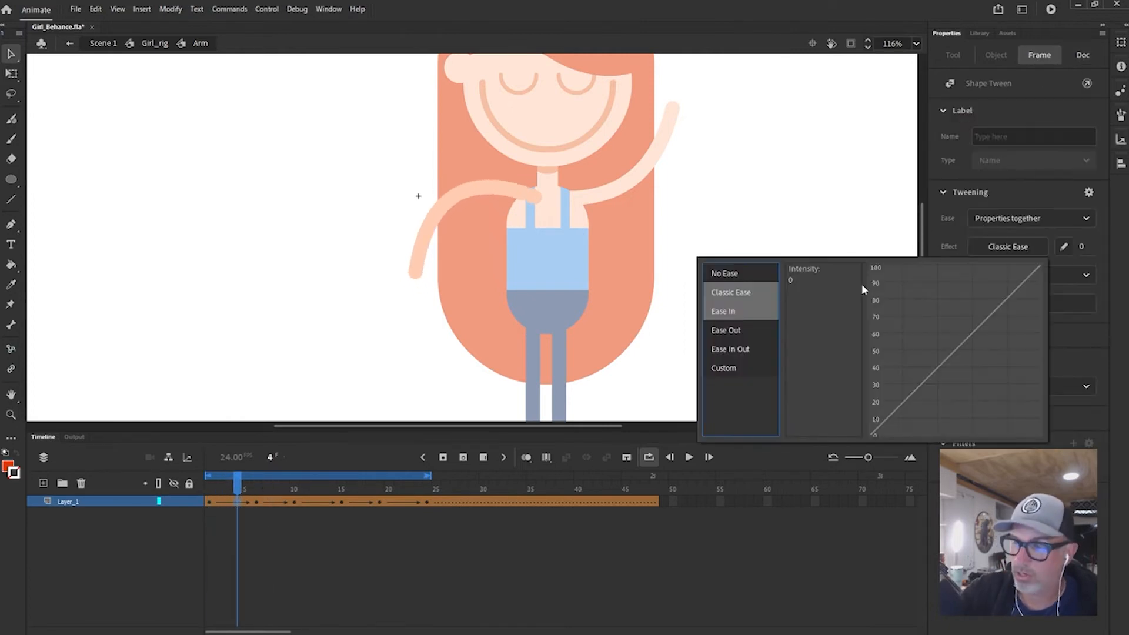
pyautogui.click(742, 330)
pyautogui.doubleClick(814, 288)
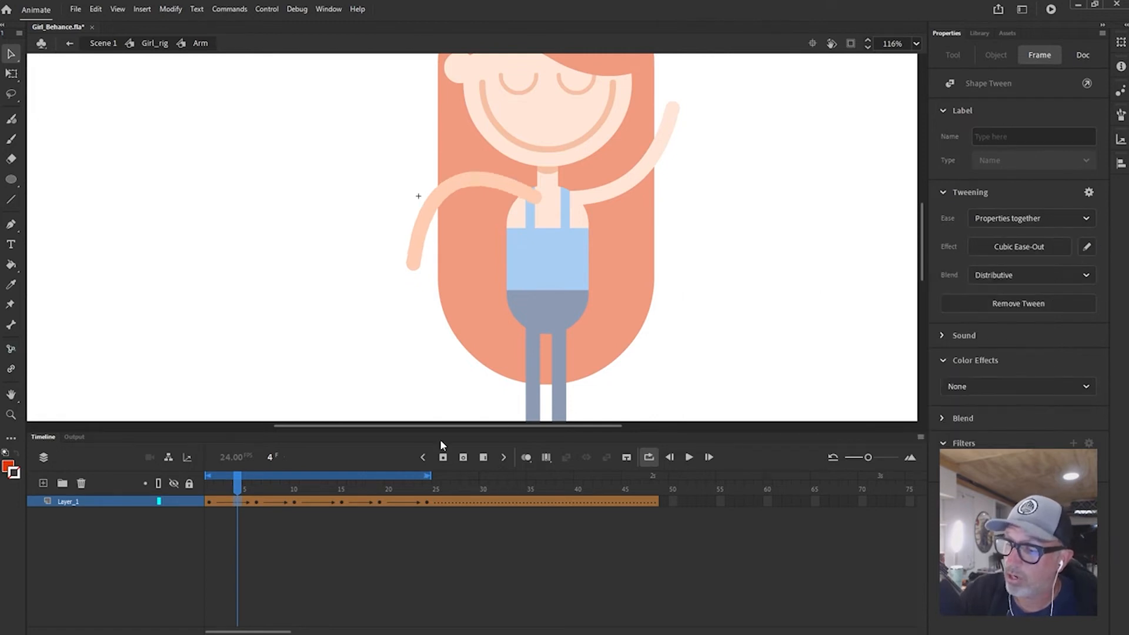
# - Apply a Quad Ease-In to the arm's shape tween between frames 6 and 10
pyautogui.moveTo(242, 484); pyautogui.dragTo(274, 499)
pyautogui.click(274, 501)
pyautogui.click(1005, 248)
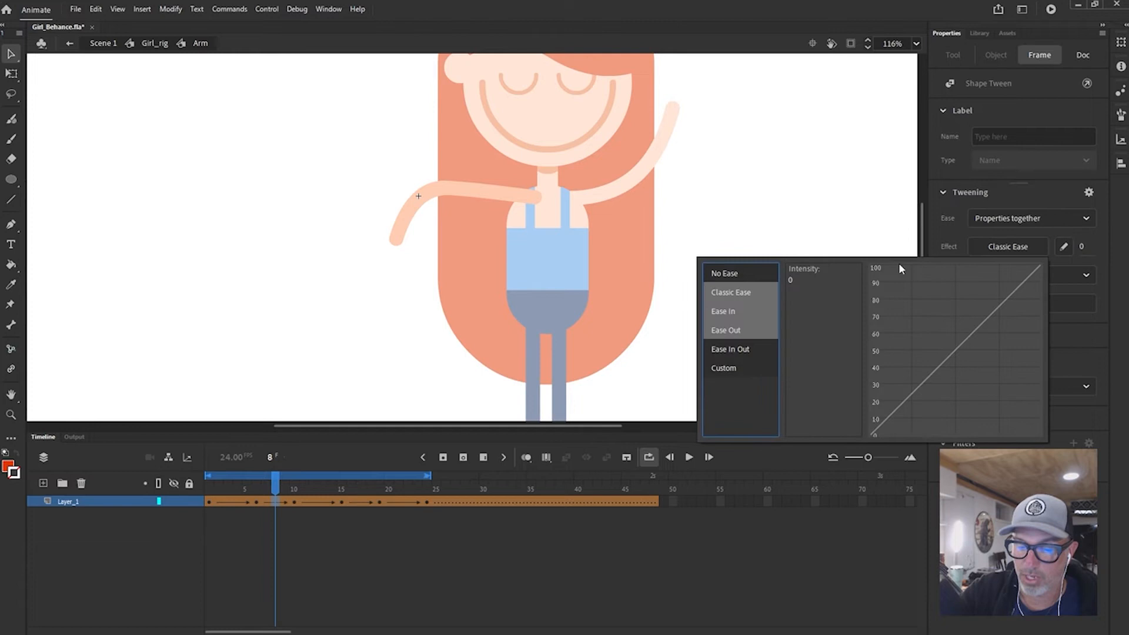
pyautogui.click(728, 311)
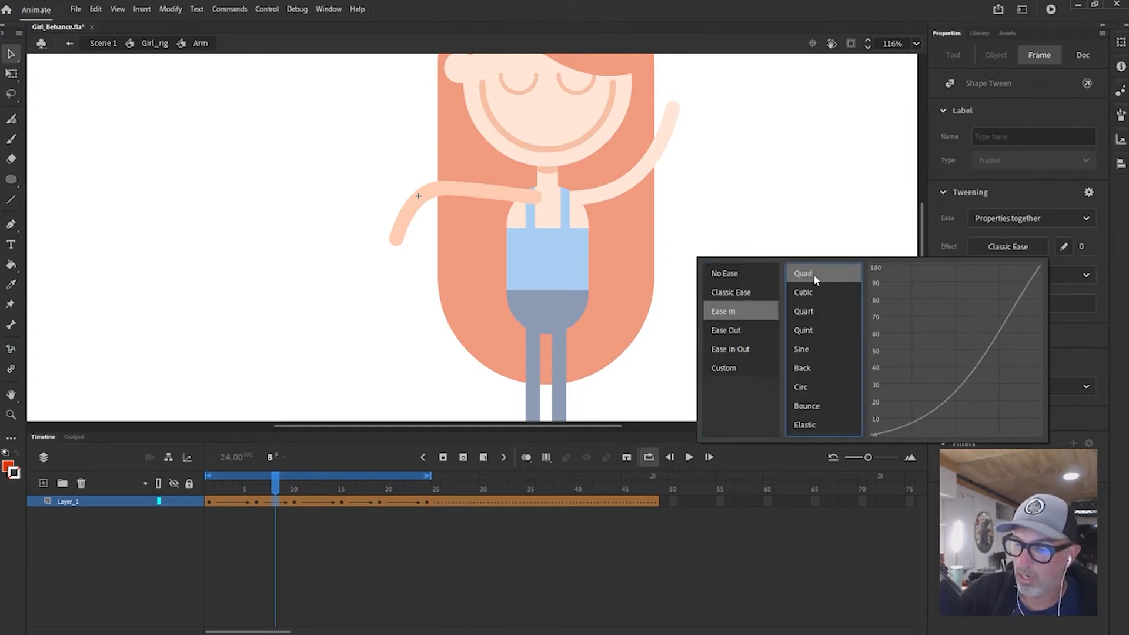
pyautogui.doubleClick(814, 274)
# - Step through the arm animation frame by frame from the start to frame 14 to examine the eased motion
pyautogui.hotkey('shift', ',')
pyautogui.press('.')
pyautogui.press('.')
pyautogui.press('.')
pyautogui.press('.')
pyautogui.press('.')
pyautogui.press('.')
pyautogui.press('.')
pyautogui.press('.')
pyautogui.press('.')
pyautogui.press('.')
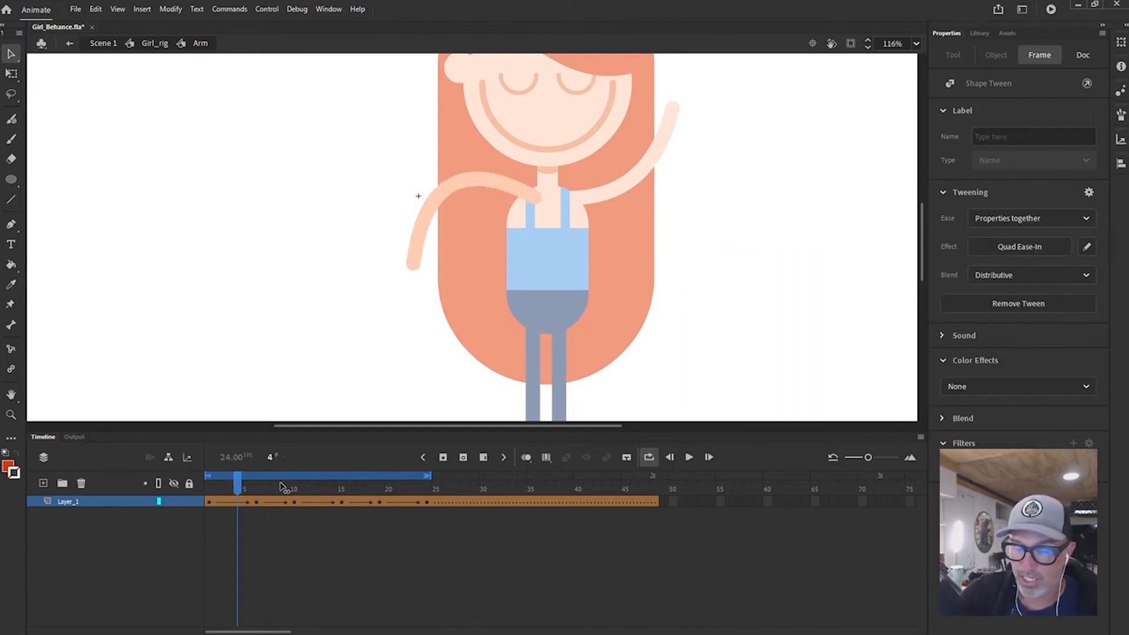
pyautogui.press('.')
pyautogui.press('.')
pyautogui.press('.')
pyautogui.press('.')
pyautogui.press('.')
pyautogui.press('.')
pyautogui.press('.')
pyautogui.press('.')
pyautogui.press('.')
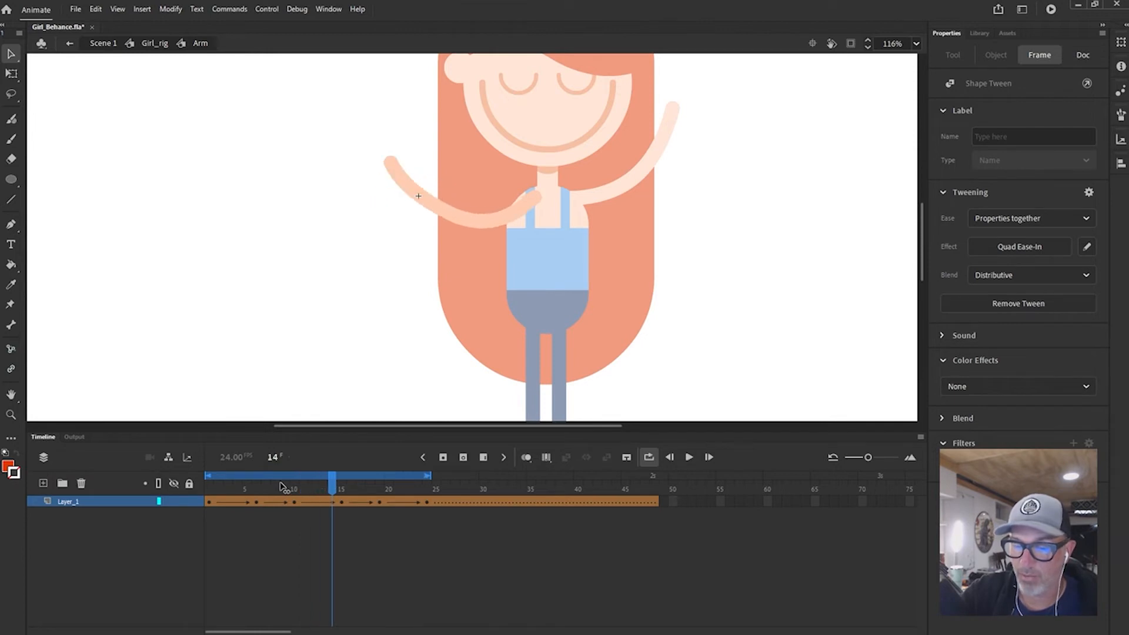
# - Apply a Quad Ease-Out to the shape tween between frames 10 and 15, and play the loop
pyautogui.click(322, 501)
pyautogui.click(1008, 247)
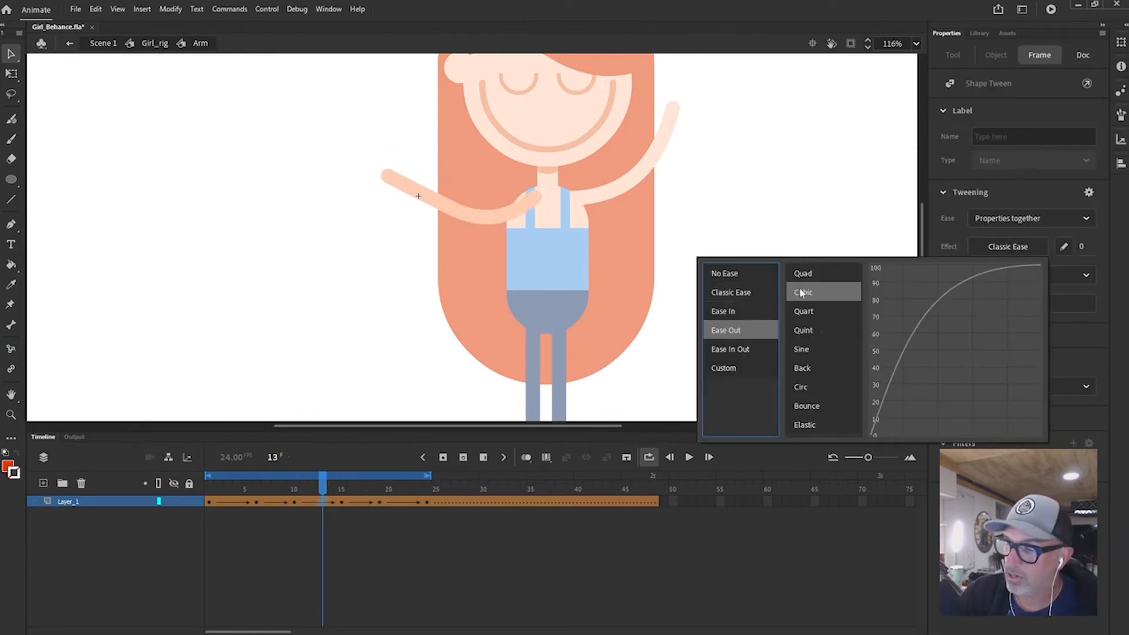
pyautogui.doubleClick(811, 275)
pyautogui.press('Return')
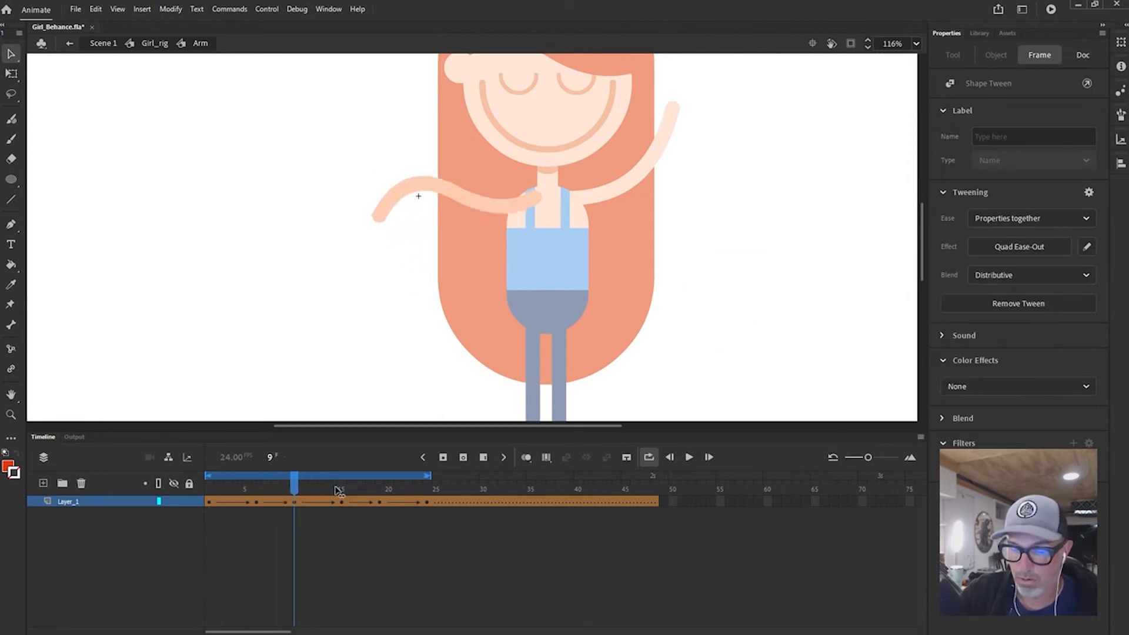
# - Apply a Quad Ease-In to the arm's shape tween between frames 15 and 19
pyautogui.press(',')
pyautogui.press(',')
pyautogui.press(',')
pyautogui.press('.')
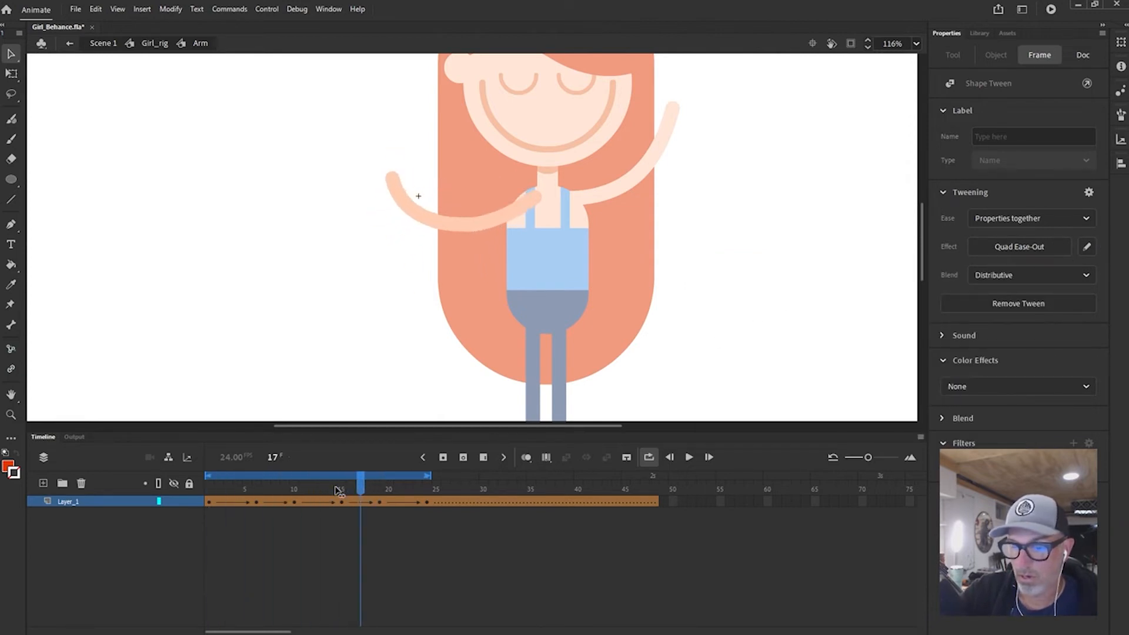
pyautogui.press('.')
pyautogui.press(',')
pyautogui.click(1016, 253)
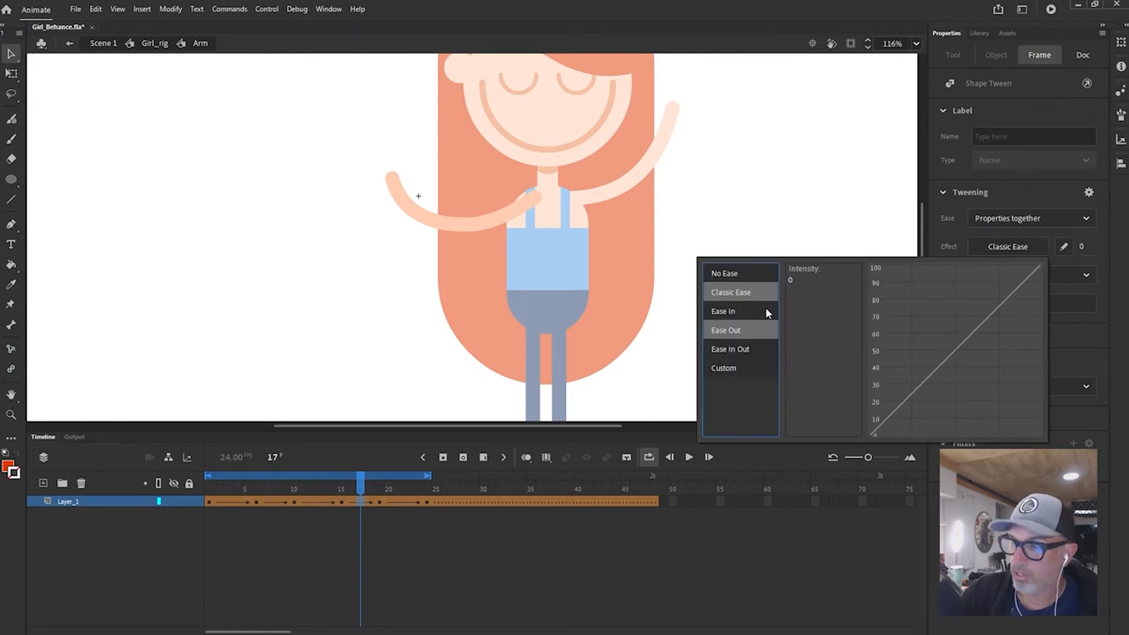
pyautogui.click(813, 273)
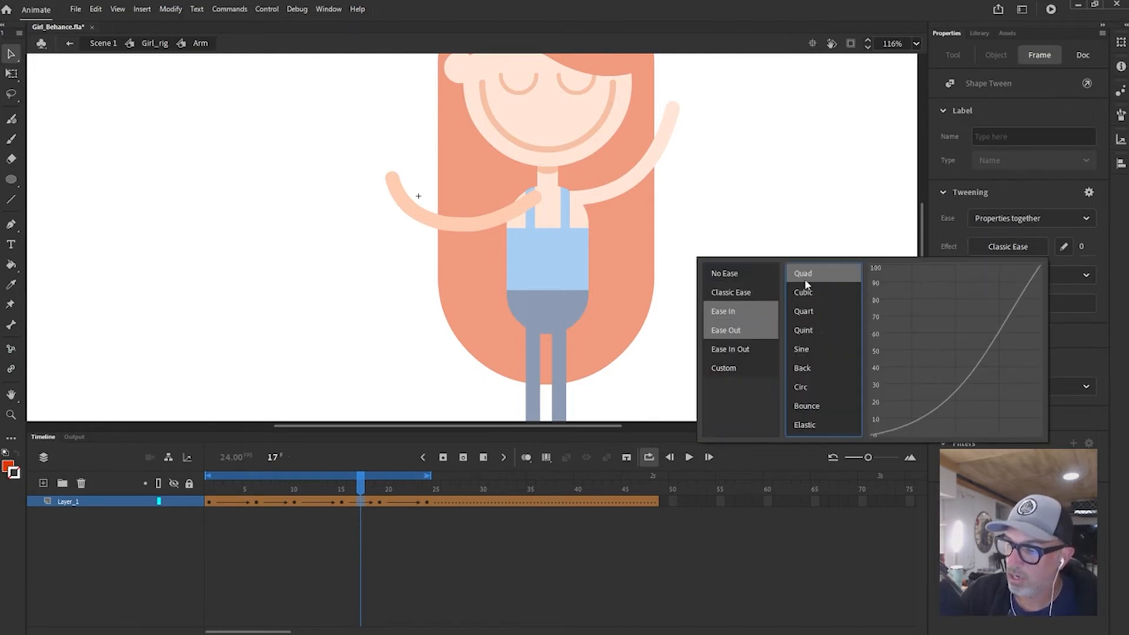
# - Apply a Quad Ease-Out to the arm's shape tween between frames 19 and 24
pyautogui.click(406, 499)
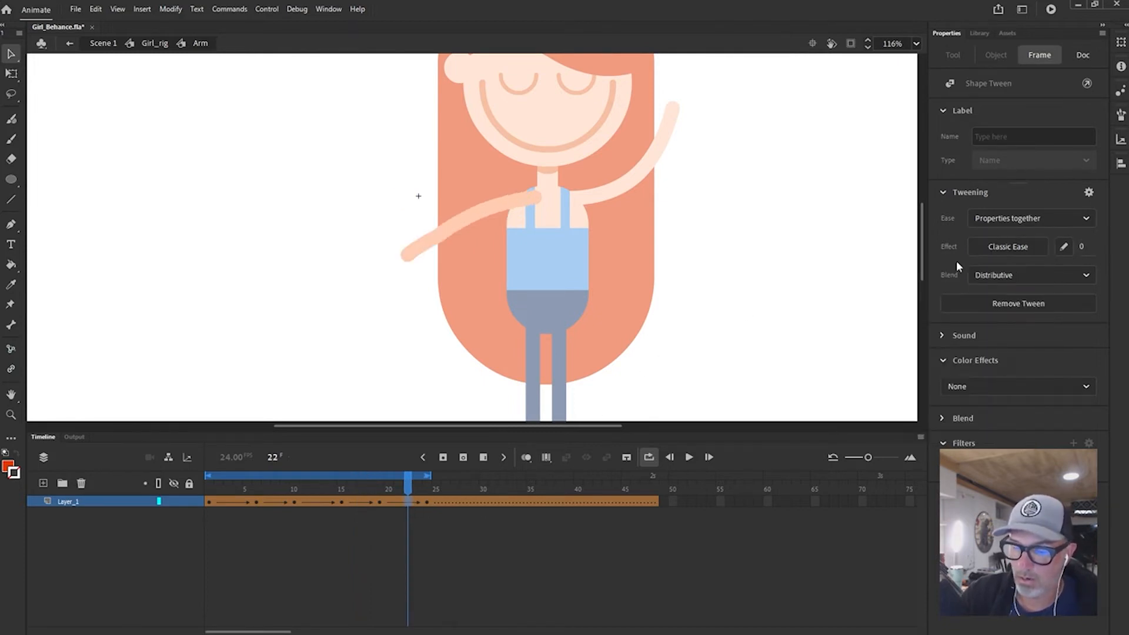
pyautogui.click(1000, 247)
pyautogui.click(732, 330)
pyautogui.doubleClick(808, 268)
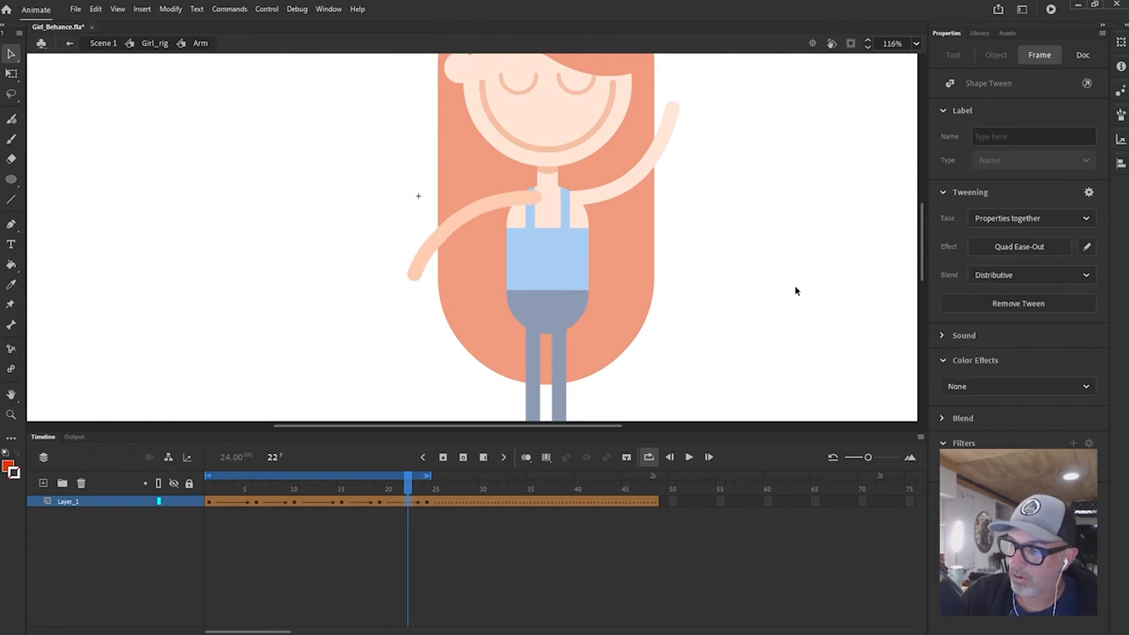
# - Play the nested arm's loop from the start to check the eased motion
pyautogui.press('Return')
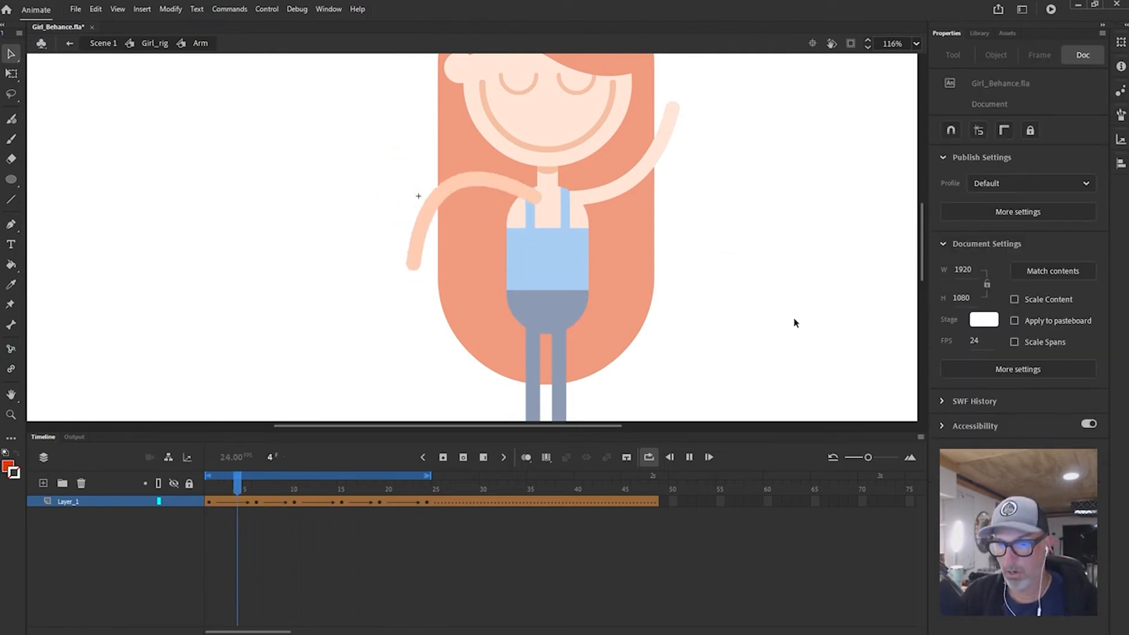
pyautogui.press('Return')
pyautogui.moveTo(309, 485); pyautogui.dragTo(211, 488)
pyautogui.press('Return')
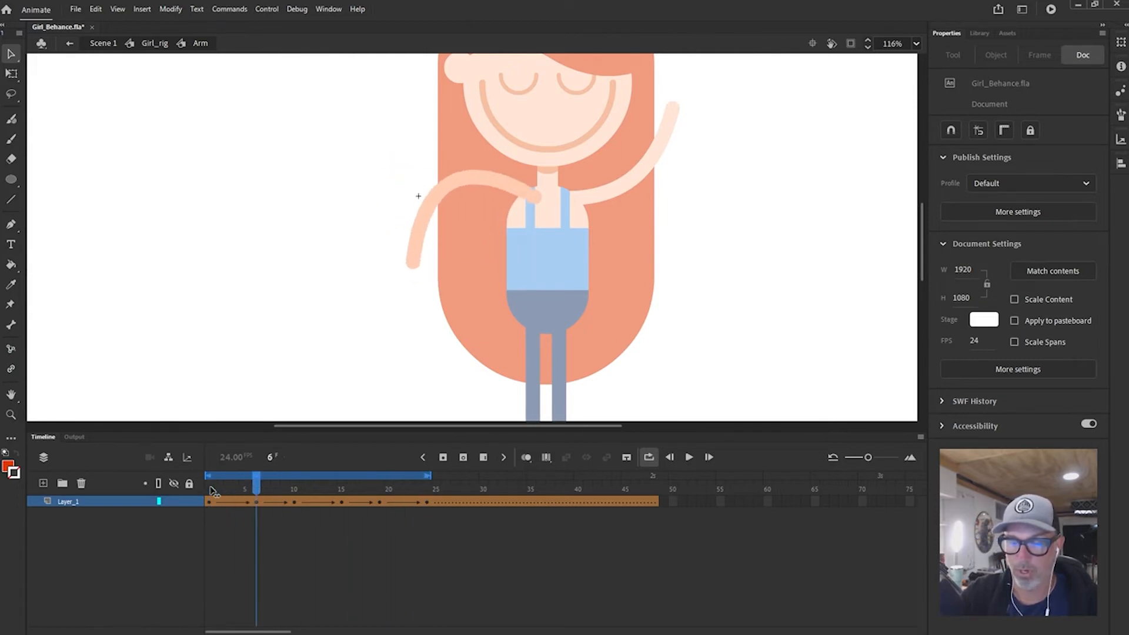
pyautogui.press('Return')
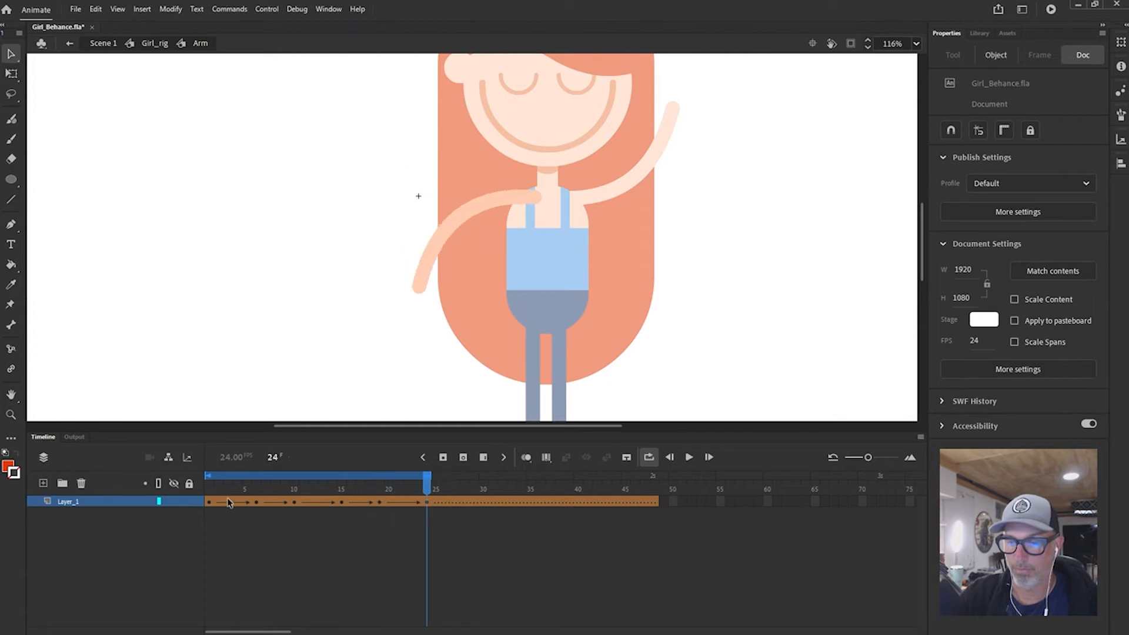
# - Set the arm's shape tween between frames 1 and 6 to No Ease and play the loop
pyautogui.click(229, 501)
pyautogui.click(1013, 251)
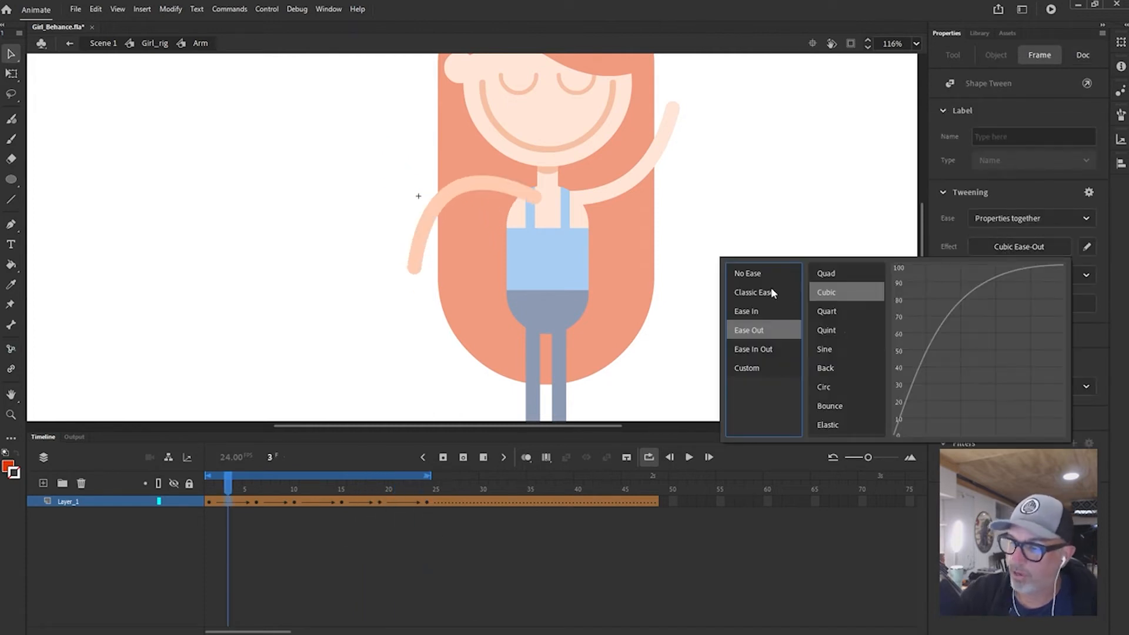
pyautogui.doubleClick(766, 270)
pyautogui.press('Return')
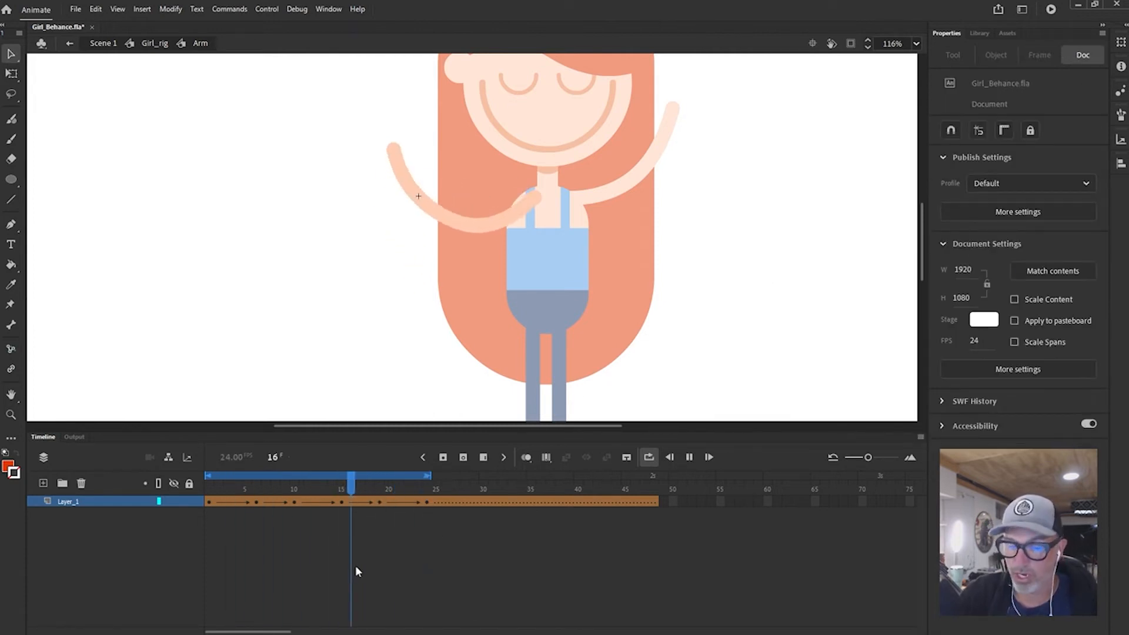
pyautogui.click(421, 487)
pyautogui.press('Return')
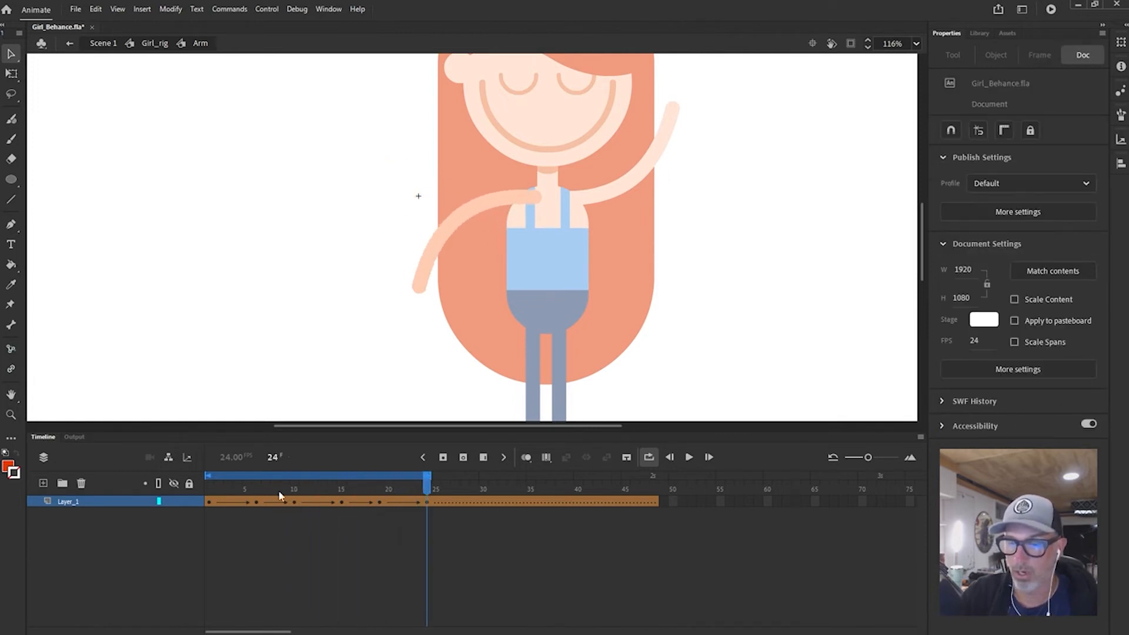
# - Set the arm's shape tween between frames 19 and 24 to No Ease and play the loop
pyautogui.click(410, 501)
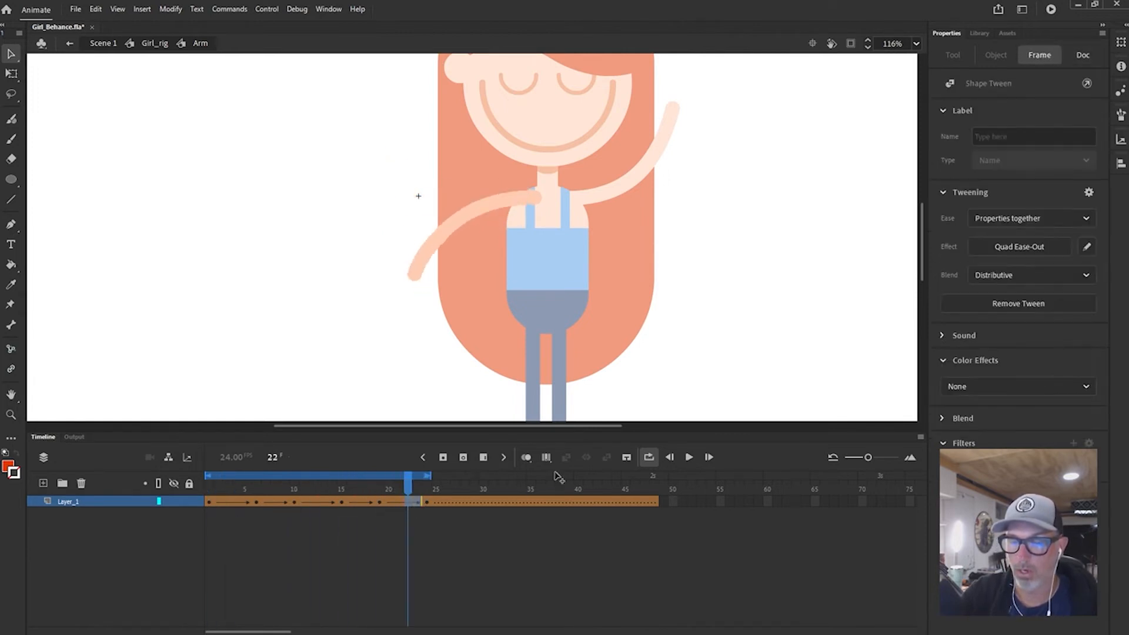
pyautogui.click(1026, 249)
pyautogui.click(760, 273)
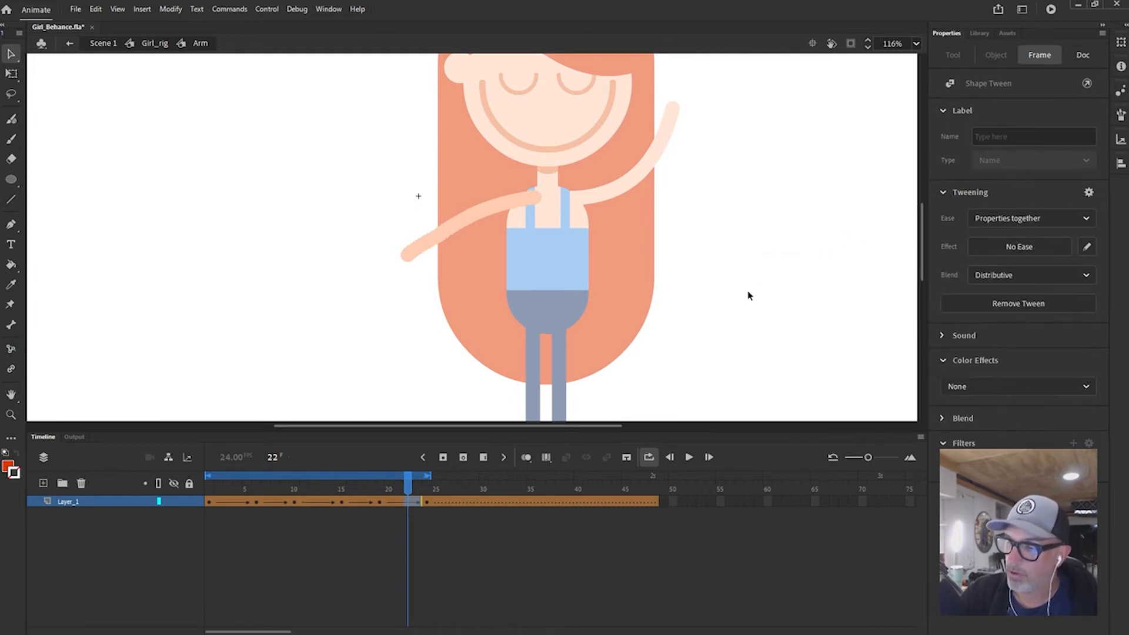
pyautogui.click(709, 396)
pyautogui.press('Return')
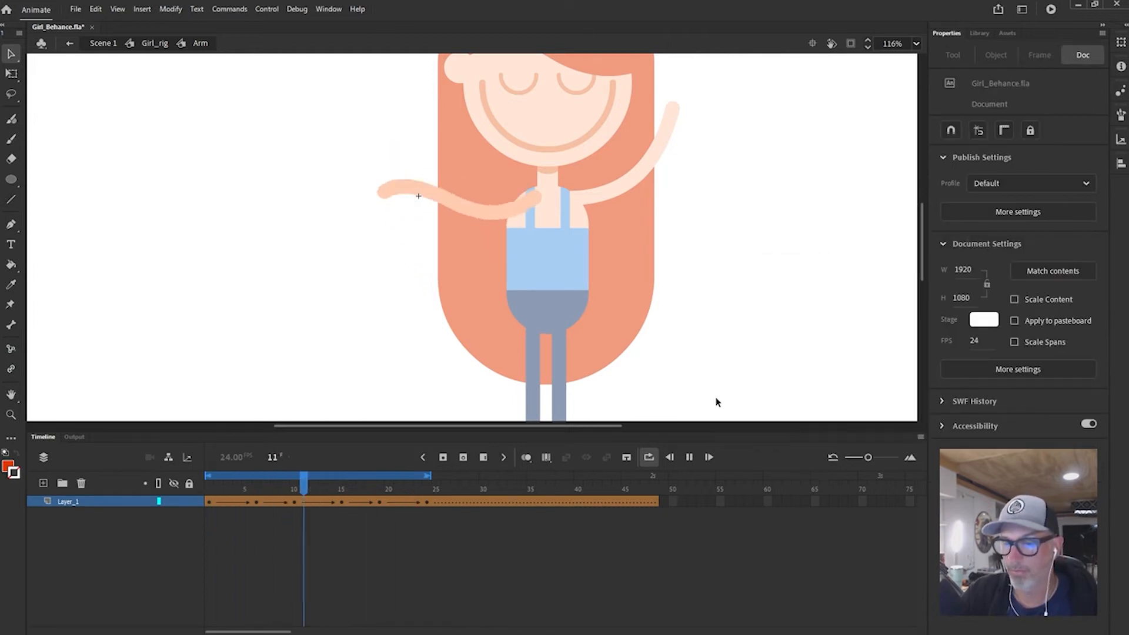
pyautogui.press('Return')
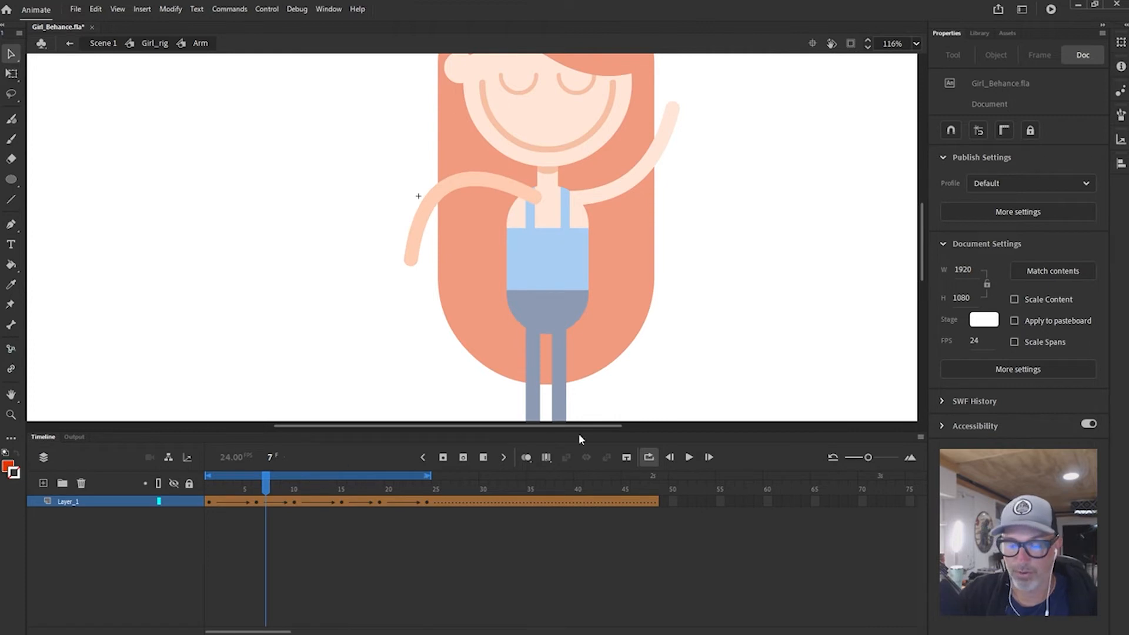
# - Turn off the timeline's loop range and duplicate the arm's frames 1 to 24 so the copy starts at frame 24
pyautogui.click(649, 456)
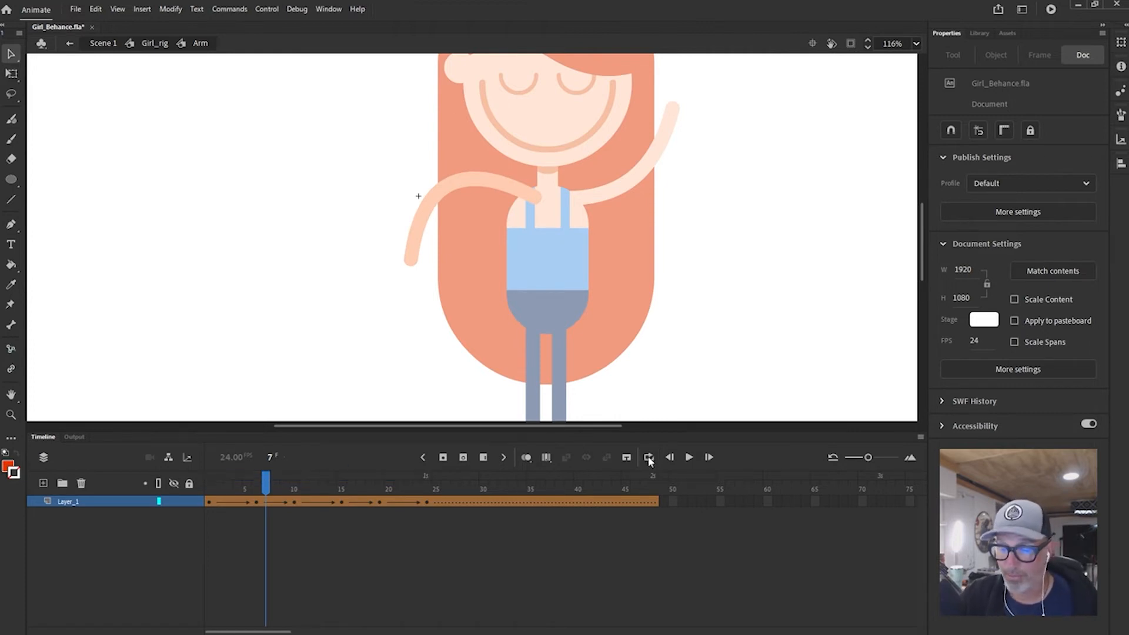
pyautogui.moveTo(207, 500); pyautogui.dragTo(421, 507)
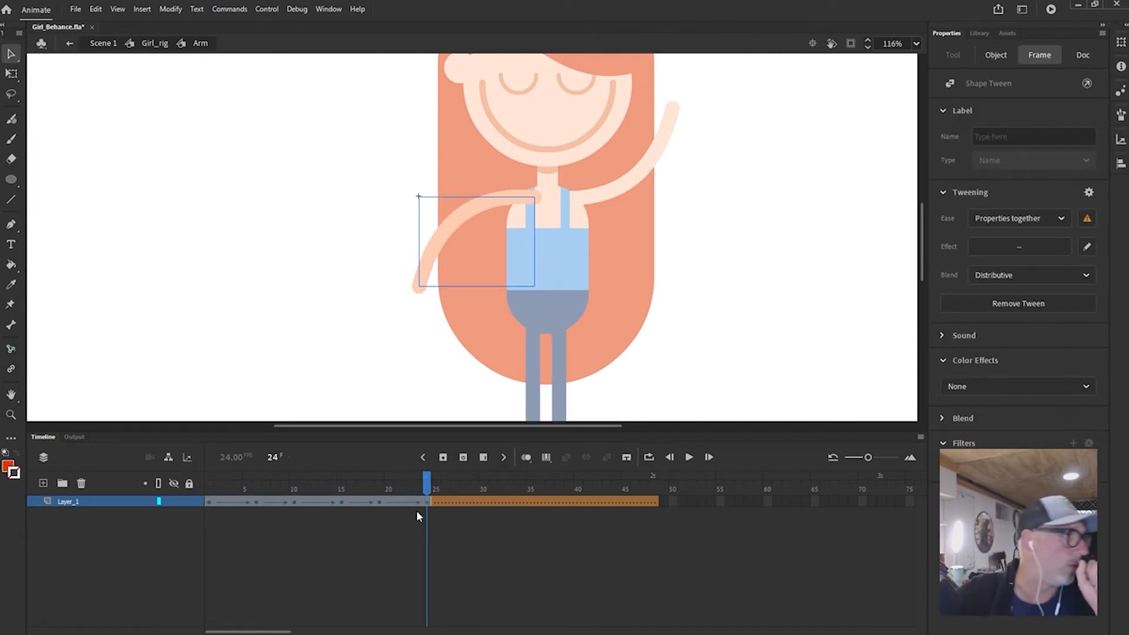
pyautogui.press('alt')
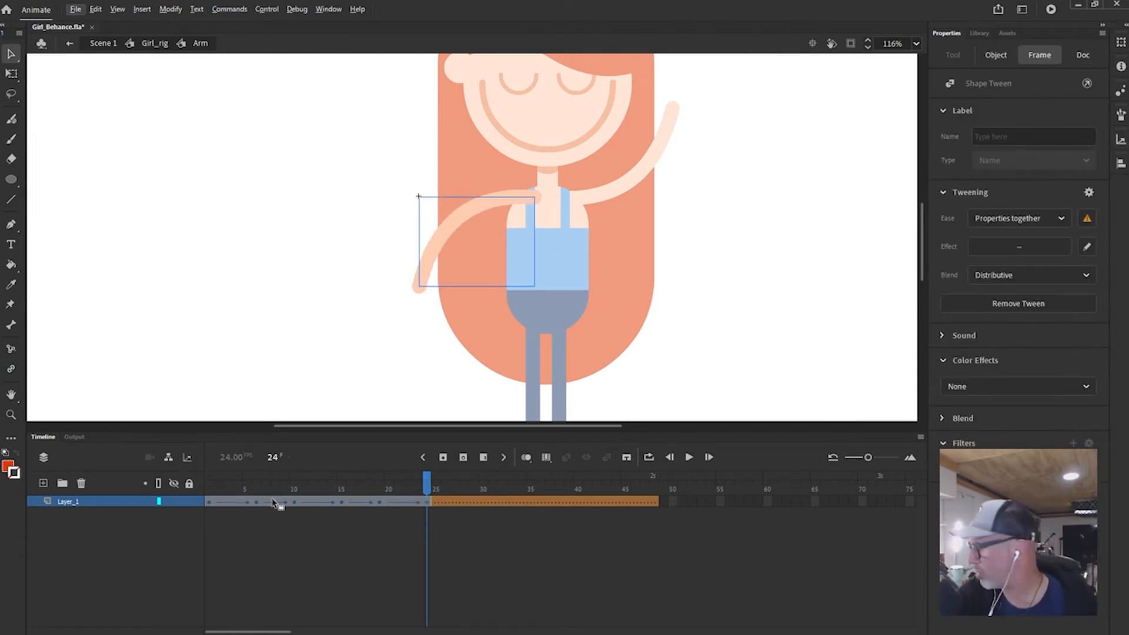
pyautogui.moveTo(266, 501); pyautogui.dragTo(514, 501)
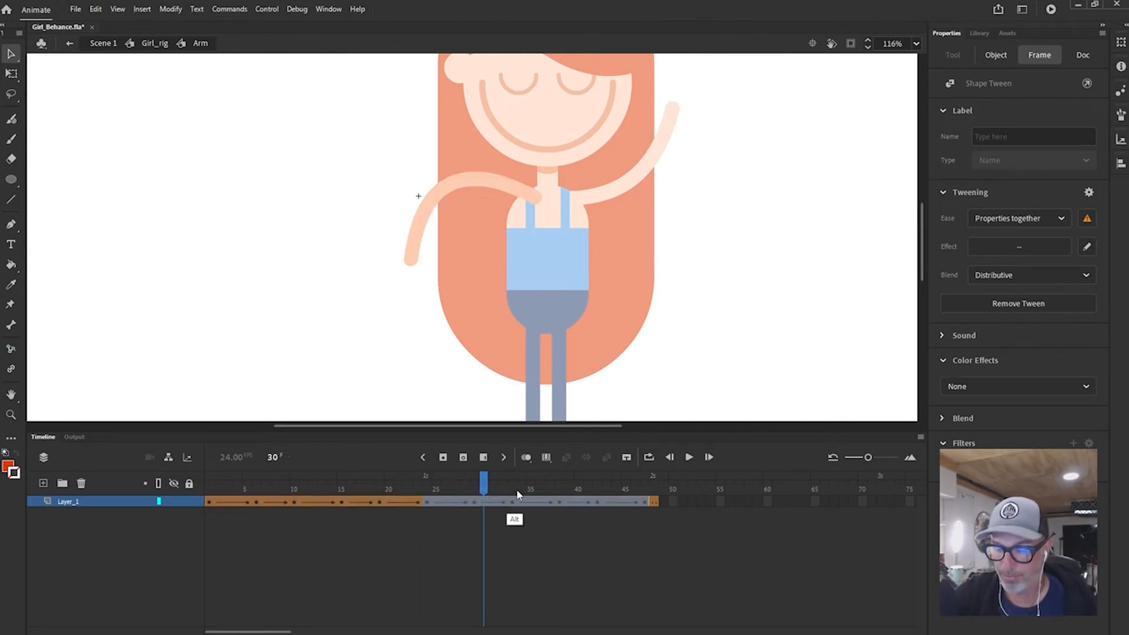
# - Retime the duplicated arm cycle by moving keyframe 47 to 48, 42 to 43 and 33 to 34, playing it to check
pyautogui.click(623, 548)
pyautogui.click(647, 504)
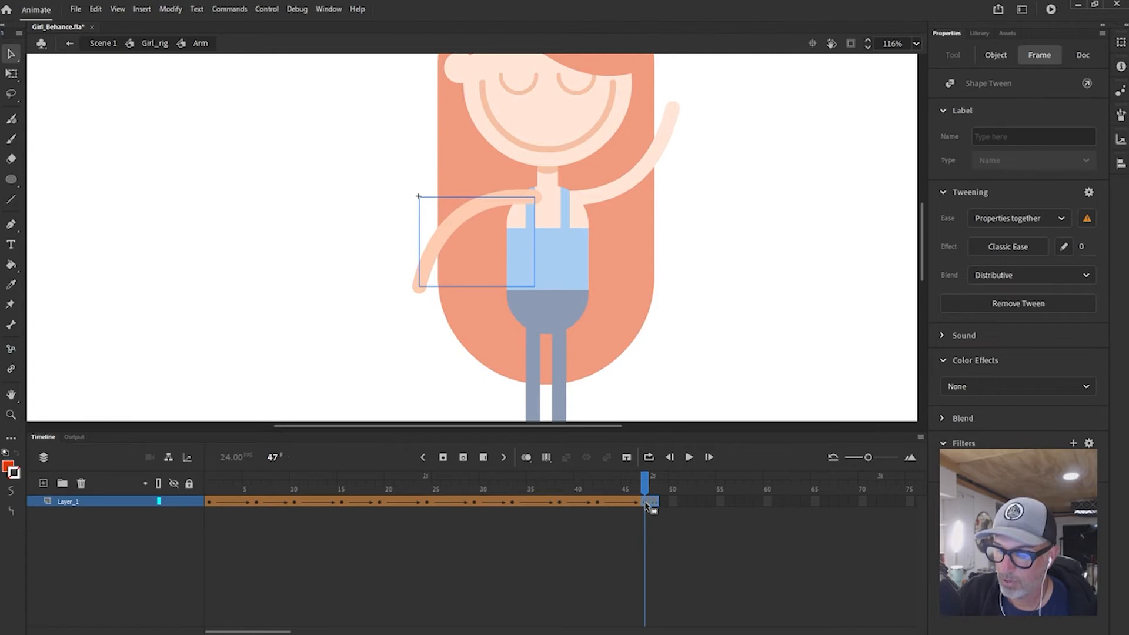
pyautogui.click(599, 502)
pyautogui.moveTo(598, 502); pyautogui.dragTo(607, 502)
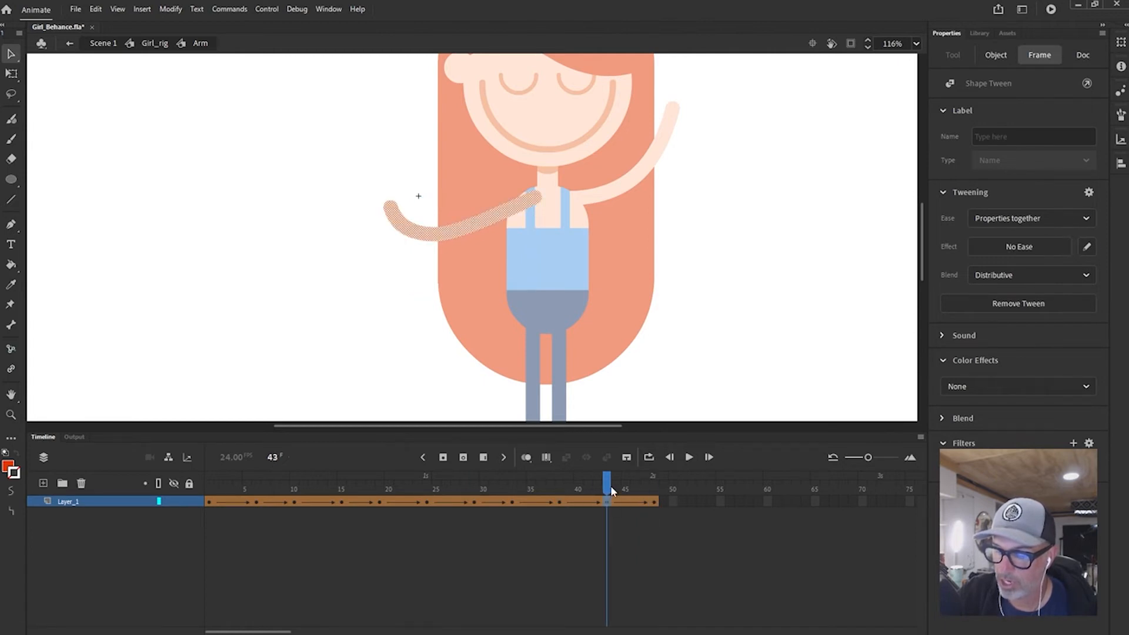
pyautogui.press('Return')
pyautogui.press('Return')
pyautogui.click(512, 502)
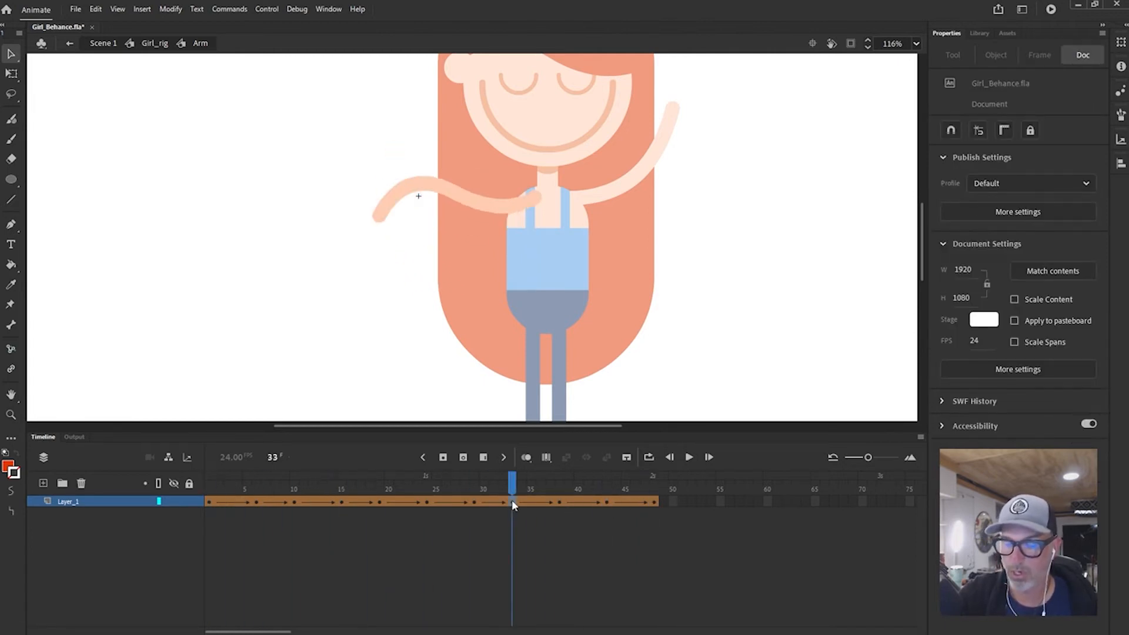
pyautogui.moveTo(514, 503); pyautogui.dragTo(522, 503)
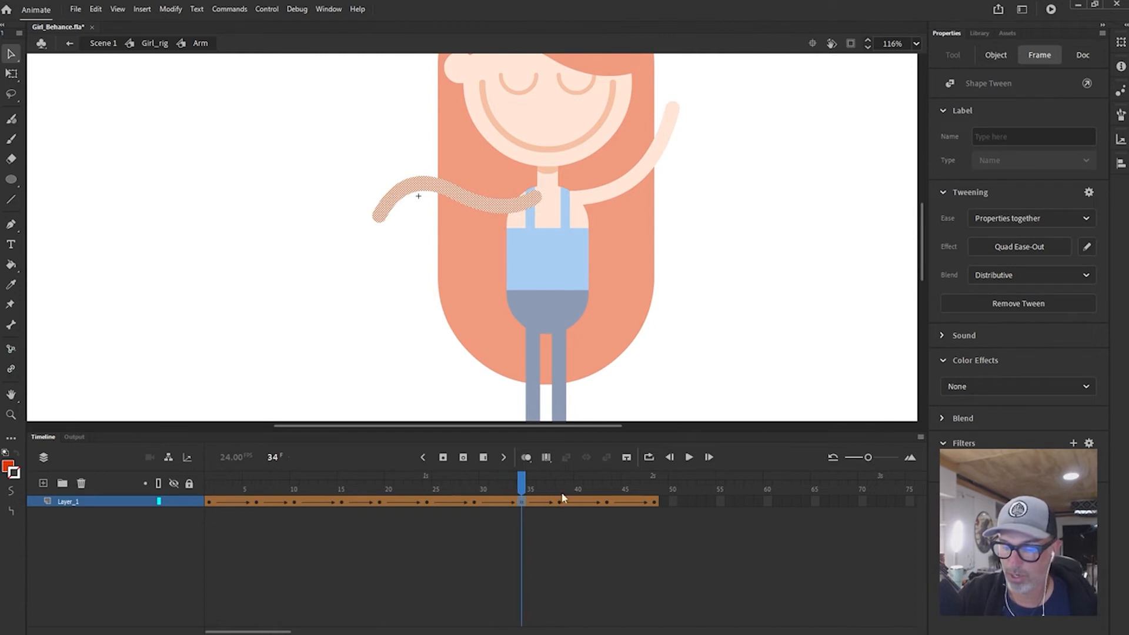
pyautogui.press('Return')
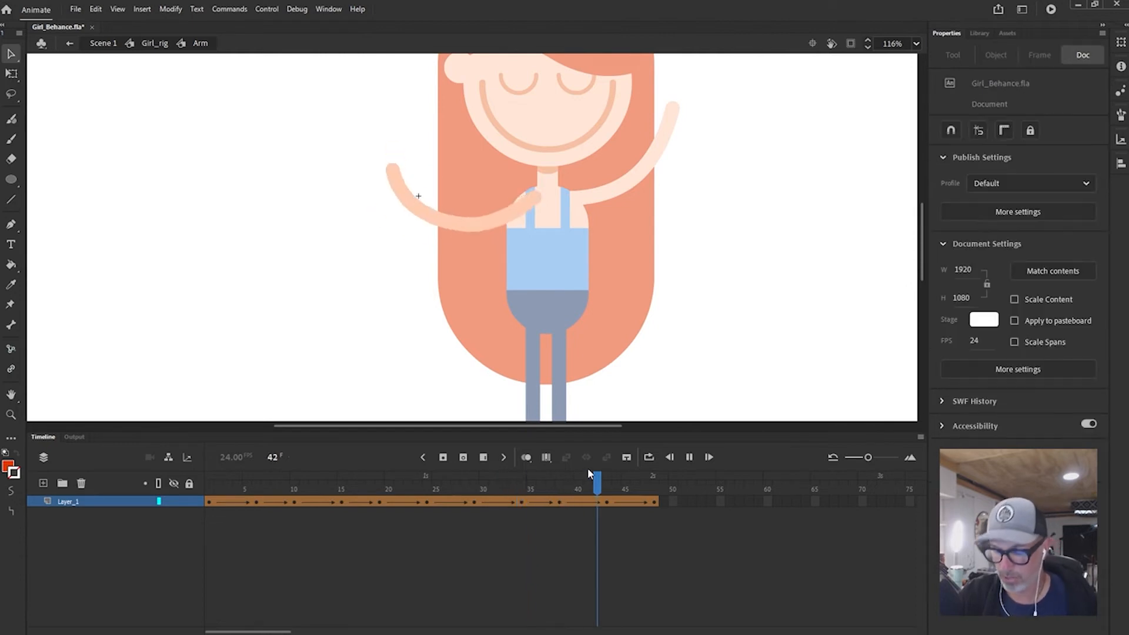
# - Return to the Girl_rig symbol and play the dance through to frame 48 to review the arm with the body
pyautogui.click(154, 43)
pyautogui.click(427, 499)
pyautogui.press('Return')
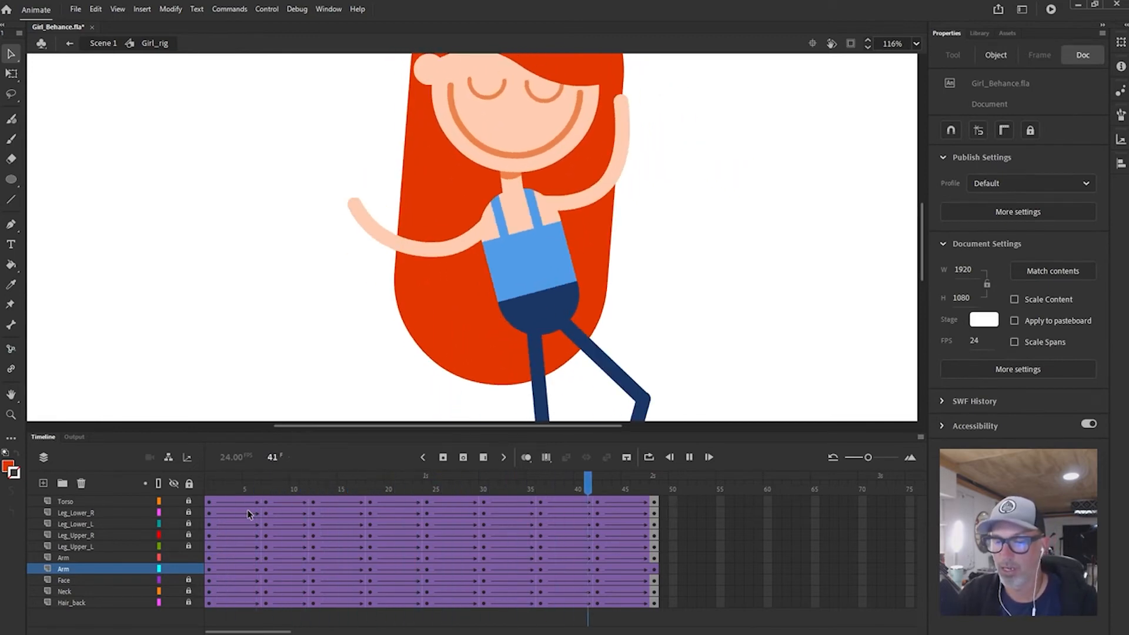
pyautogui.press('Return')
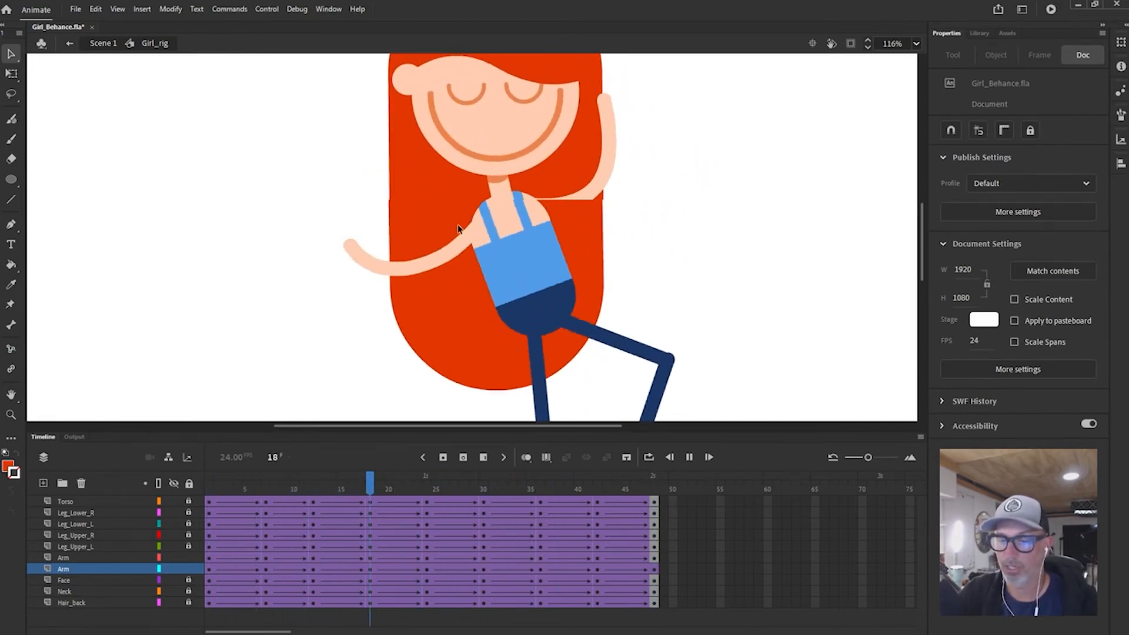
pyautogui.moveTo(607, 481); pyautogui.dragTo(655, 450)
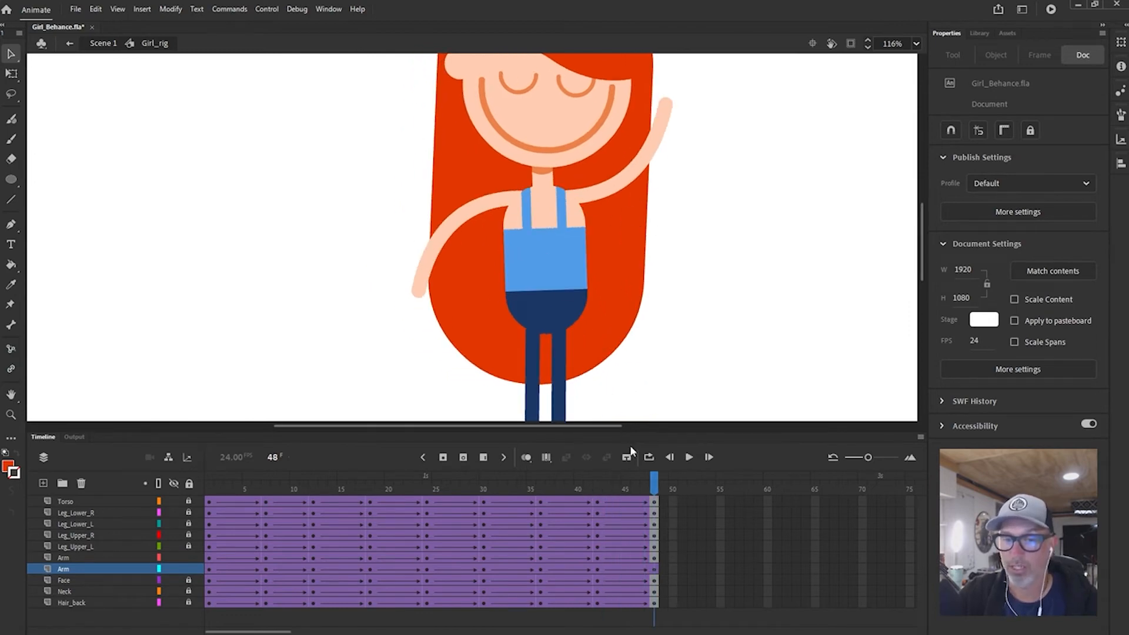
# - Enable Loop Playback and play the whole dance cycle in Girl_rig
pyautogui.click(268, 9)
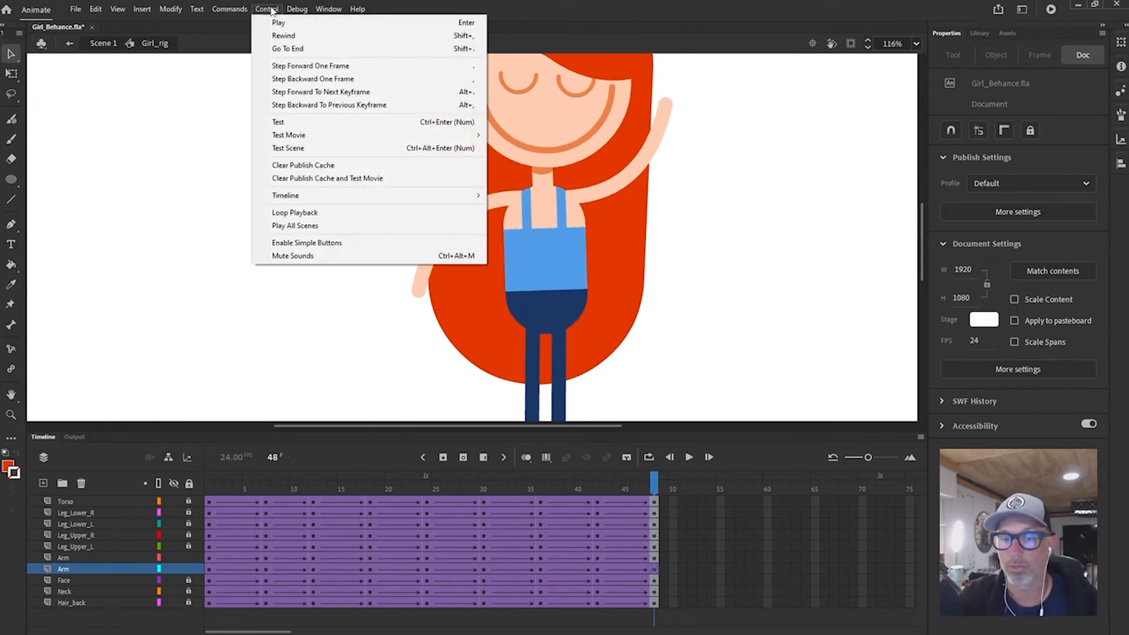
pyautogui.click(294, 212)
pyautogui.press('Return')
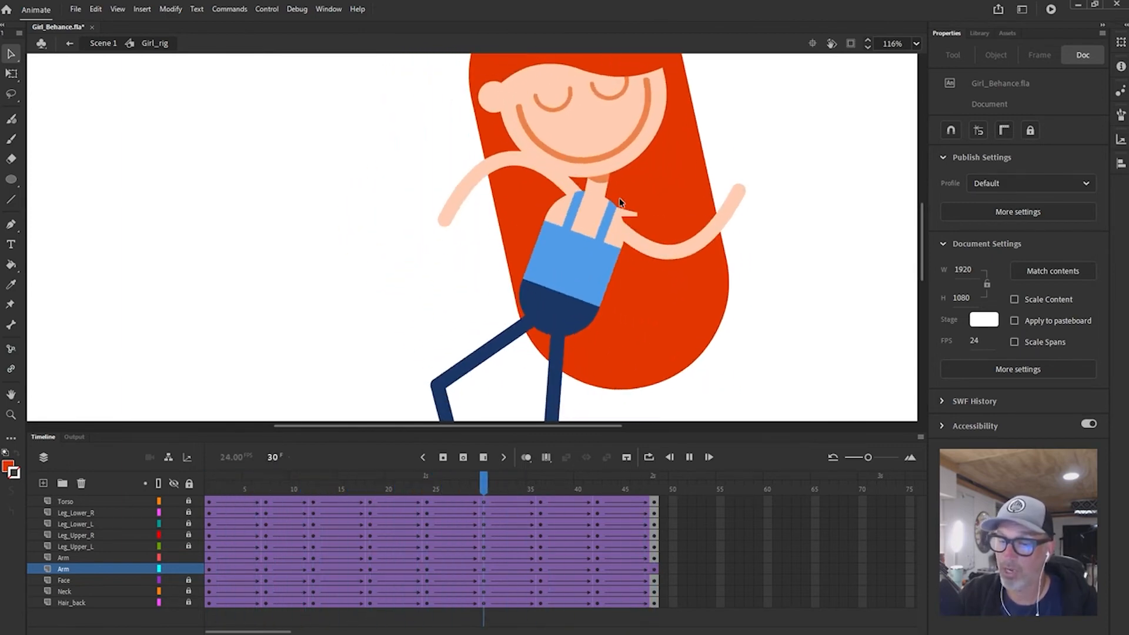
pyautogui.press('Return')
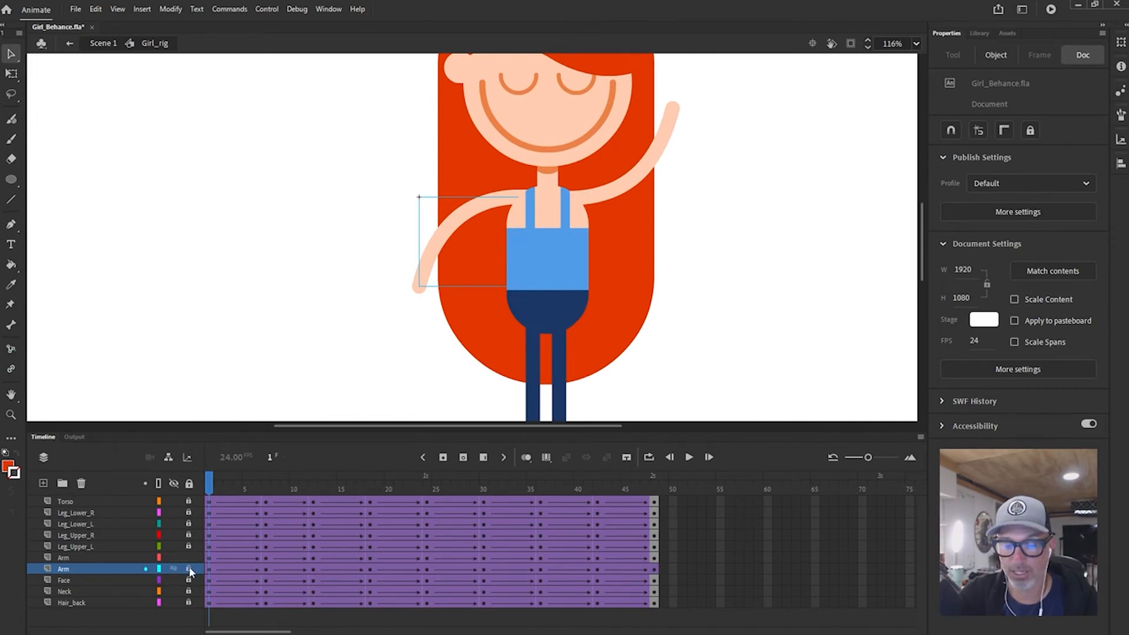
# - Lock the lower Arm layer and inspect the other arm's looping settings at frame 7
pyautogui.click(189, 569)
pyautogui.click(217, 556)
pyautogui.click(623, 193)
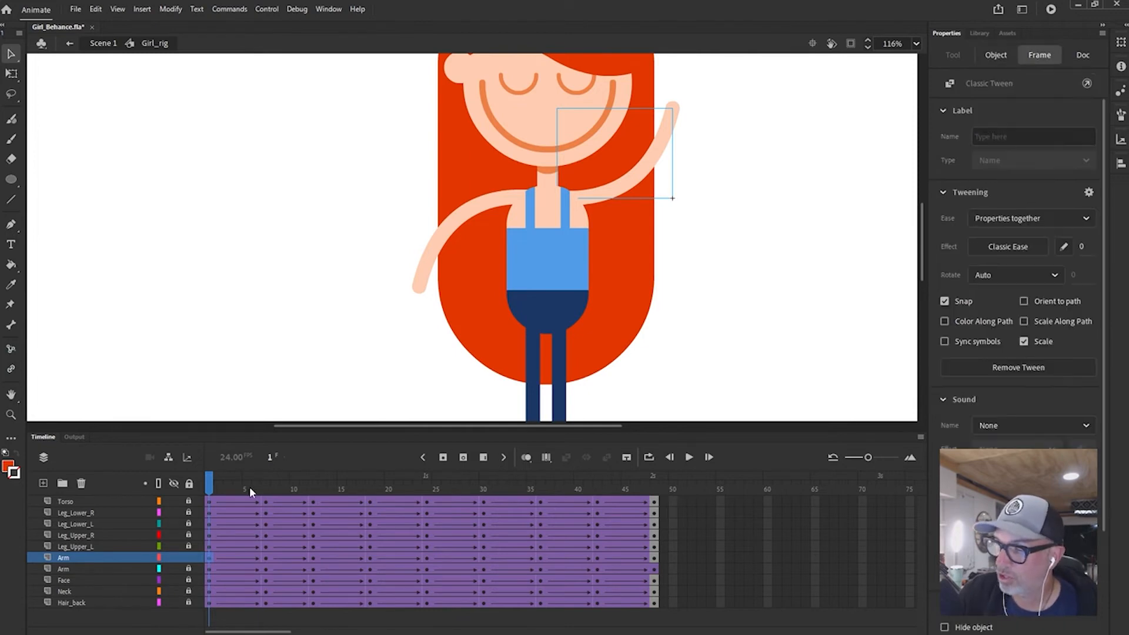
pyautogui.click(265, 488)
pyautogui.click(464, 365)
pyautogui.click(671, 214)
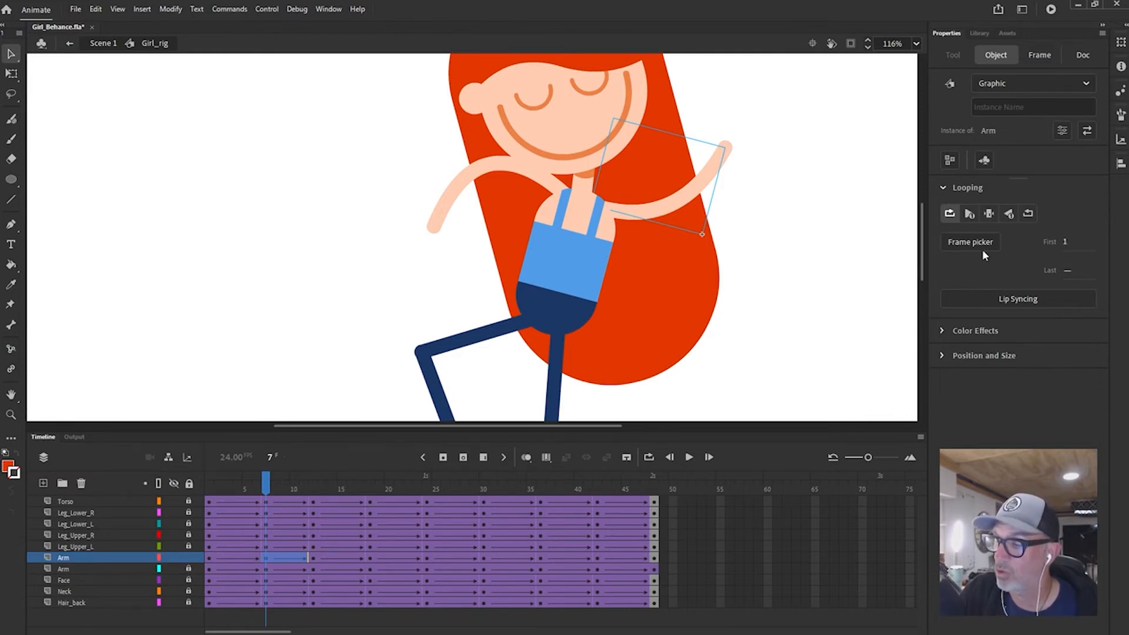
pyautogui.moveTo(266, 481); pyautogui.dragTo(205, 483)
pyautogui.click(308, 488)
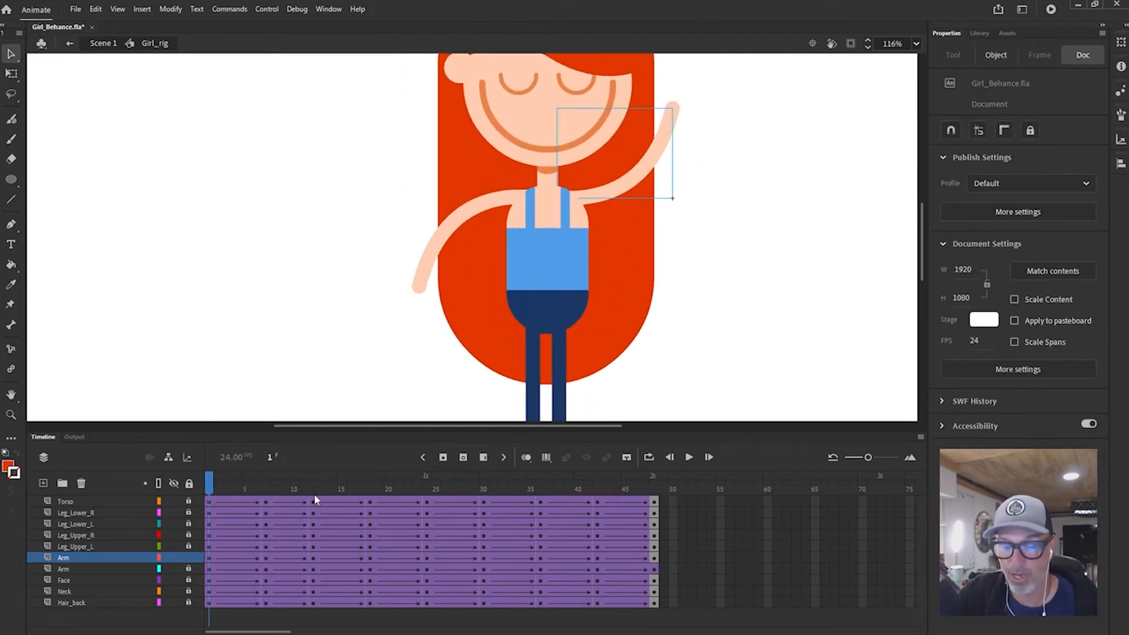
# - Add a classic tween at frame 48 of the unlocked Arm layer and enable Sync symbols for all its frames
pyautogui.click(653, 558)
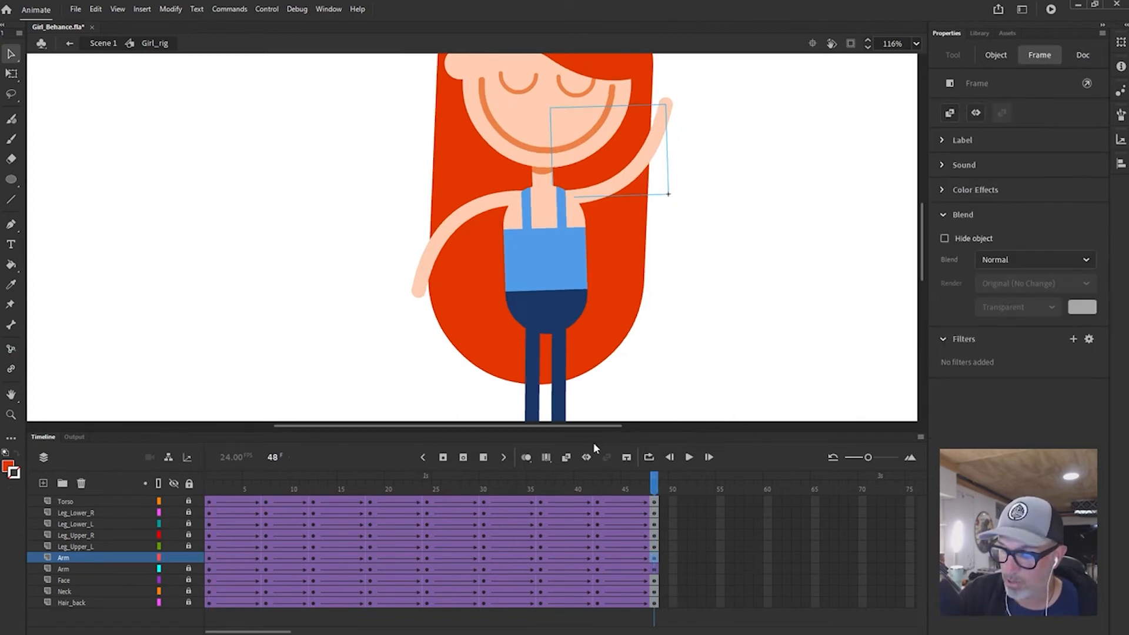
pyautogui.click(567, 458)
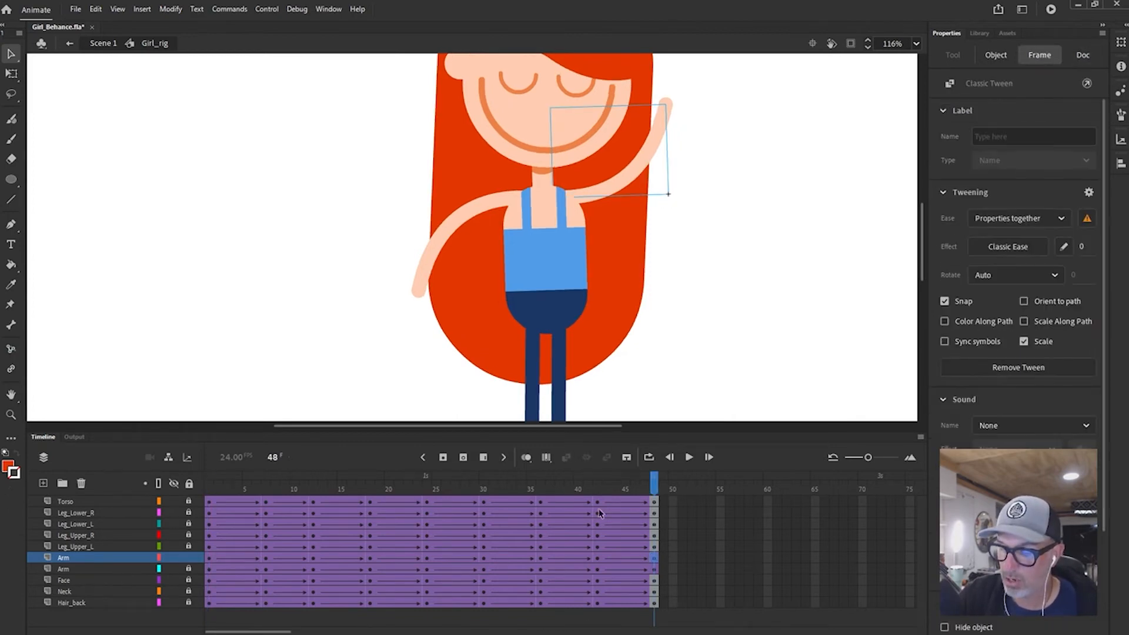
pyautogui.click(210, 558)
pyautogui.press('Return')
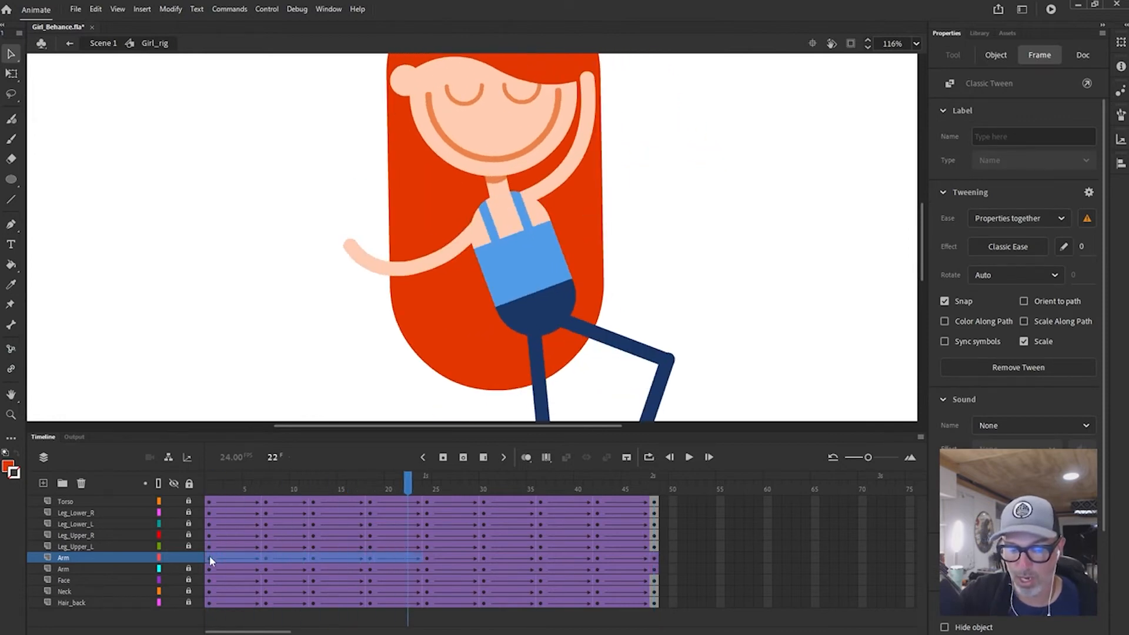
pyautogui.click(944, 341)
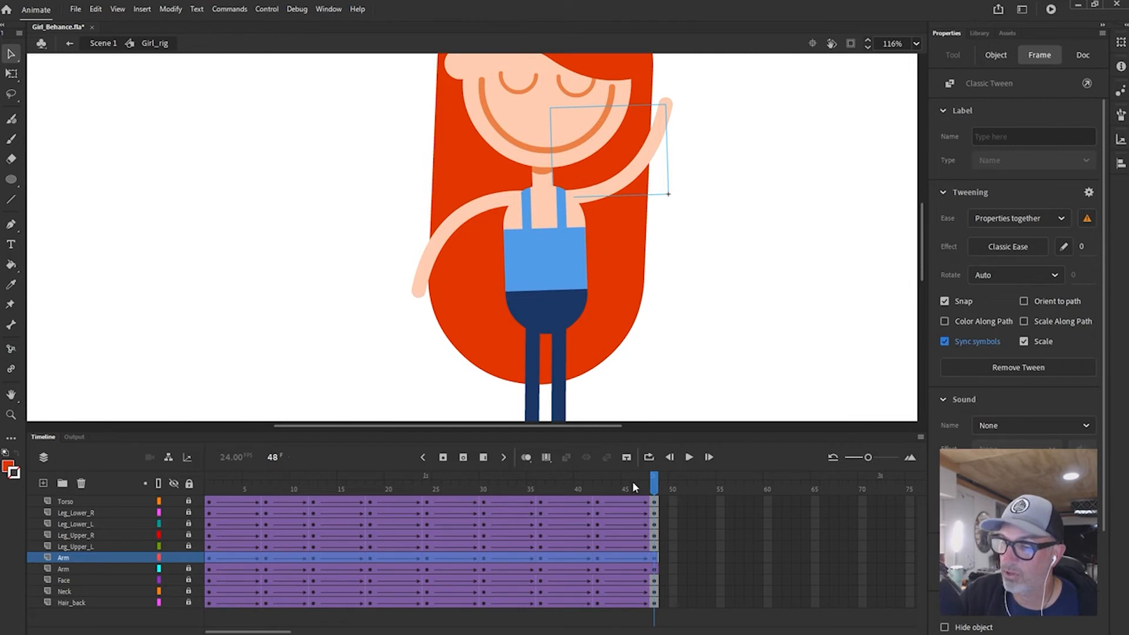
# - Play the looping dance and view the full figure to check both arms' synced motion
pyautogui.press('Return')
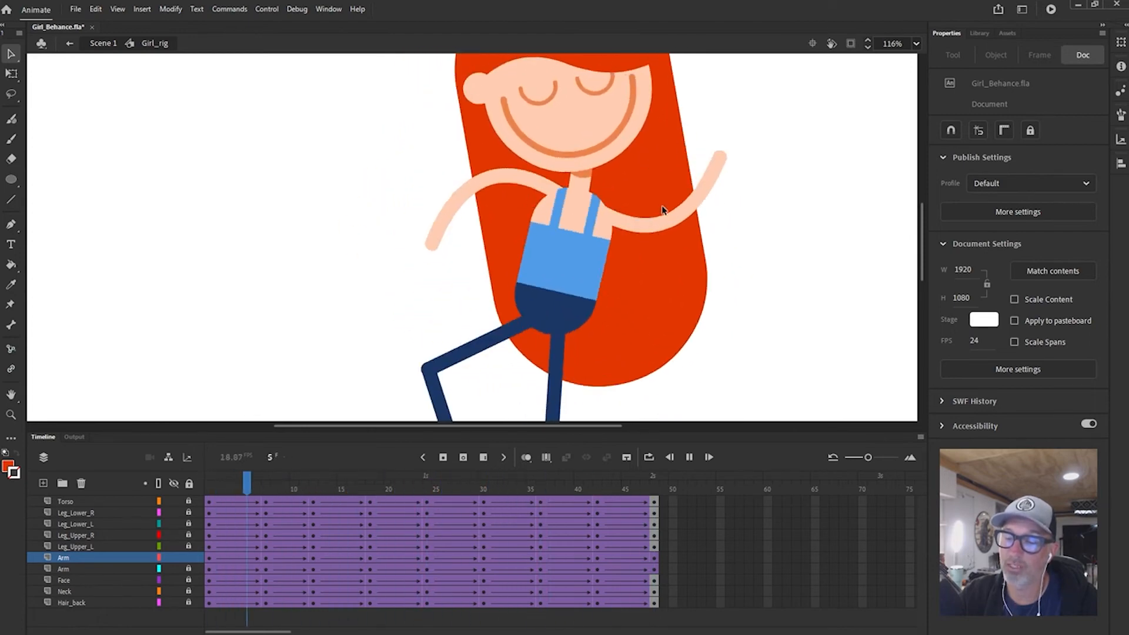
pyautogui.hotkey('ctrl', '-')
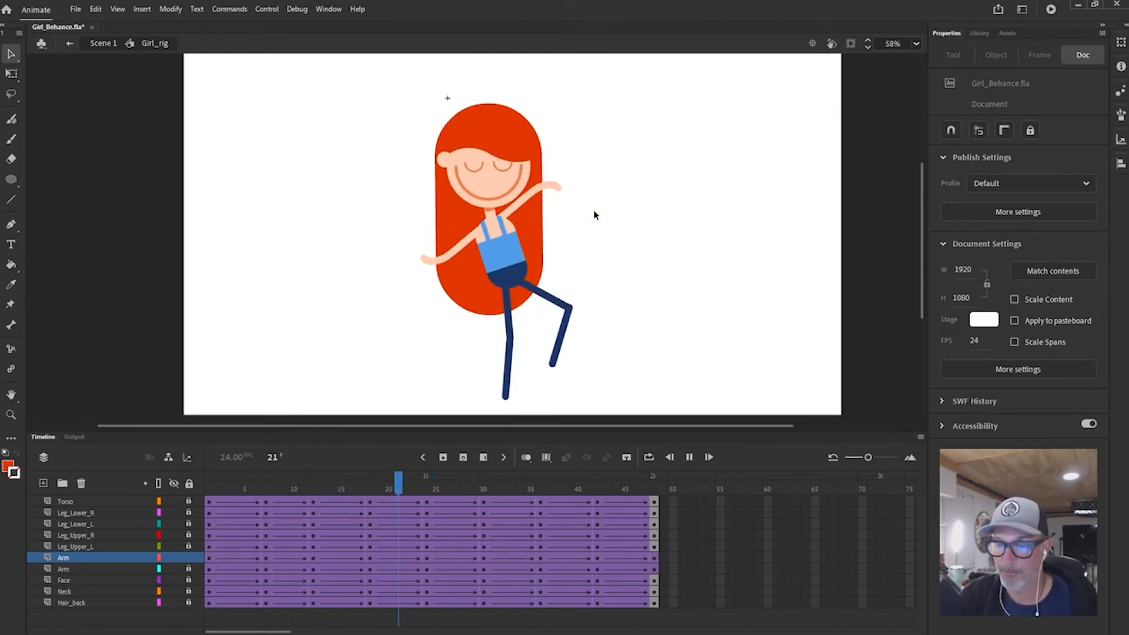
pyautogui.press('Return')
pyautogui.moveTo(489, 492); pyautogui.dragTo(228, 492)
pyautogui.press('Return')
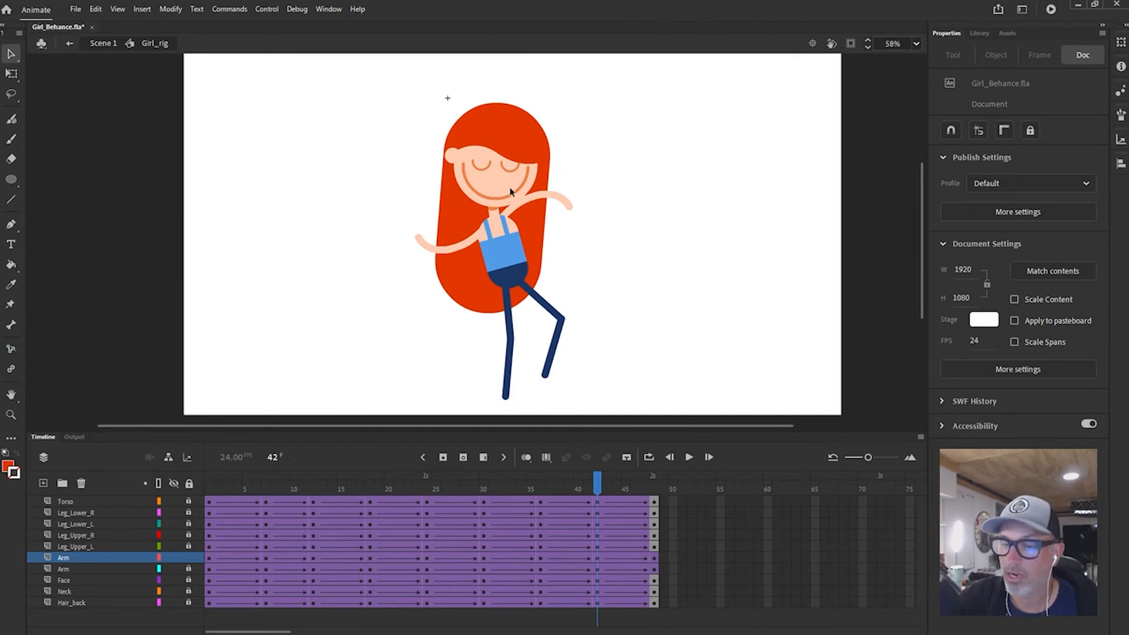
# - Rotate the raised arm slightly downward around its shoulder pivot at frame 42
pyautogui.click(544, 203)
pyautogui.press('q')
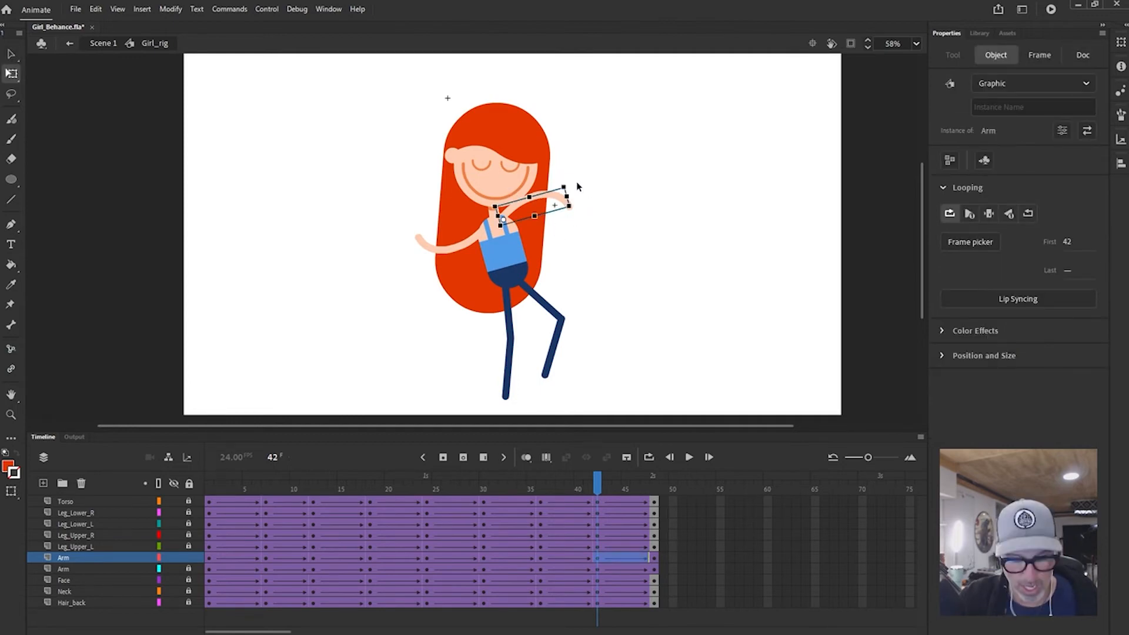
pyautogui.moveTo(573, 187); pyautogui.dragTo(581, 208)
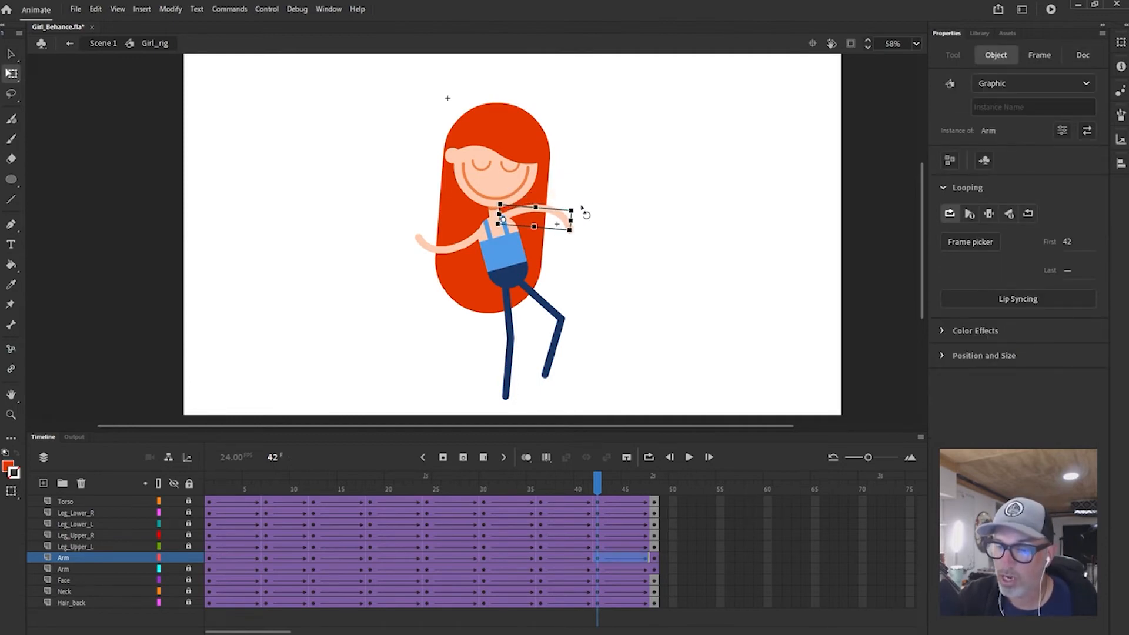
pyautogui.click(546, 145)
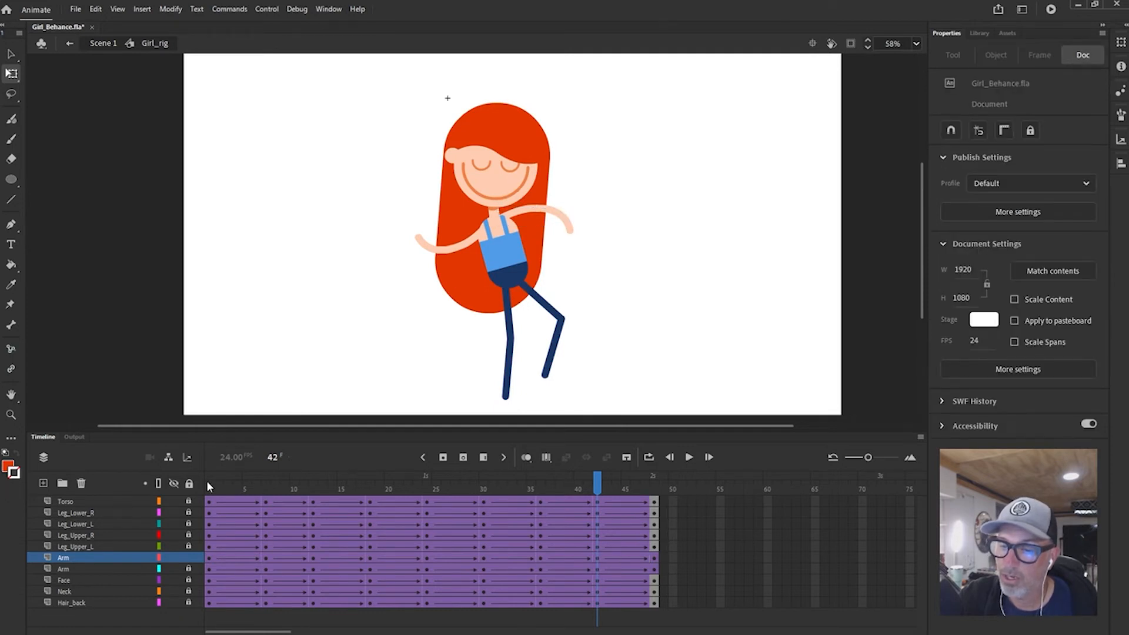
# - Unlock all layers and tilt the head together with its hair further clockwise at frame 42
pyautogui.click(189, 483)
pyautogui.click(601, 123)
pyautogui.click(525, 141)
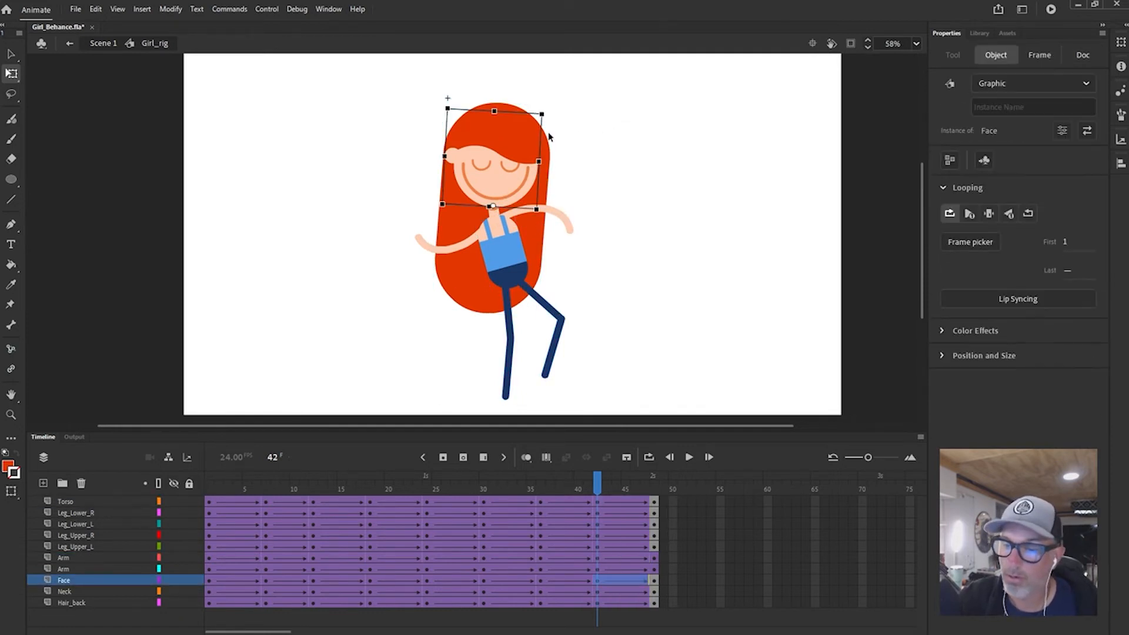
pyautogui.moveTo(553, 118); pyautogui.dragTo(570, 132)
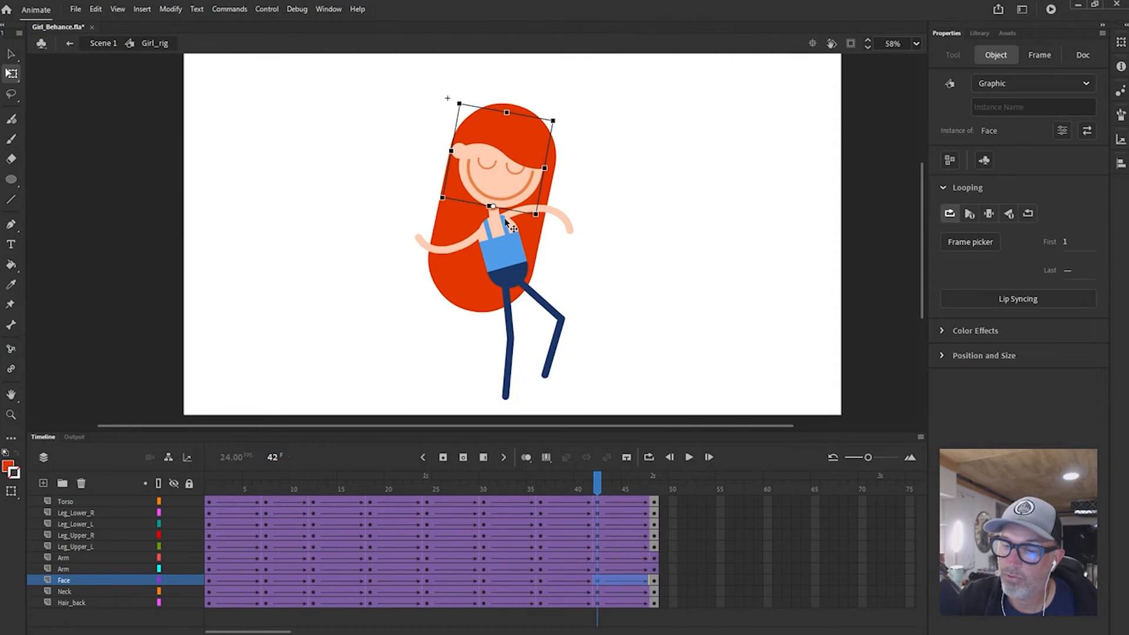
pyautogui.click(471, 244)
# - At frame 18, rotate the neck slightly clockwise and tilt the head with its hair clockwise
pyautogui.moveTo(588, 490); pyautogui.dragTo(332, 490)
pyautogui.press('.')
pyautogui.press('.')
pyautogui.press('.')
pyautogui.press('.')
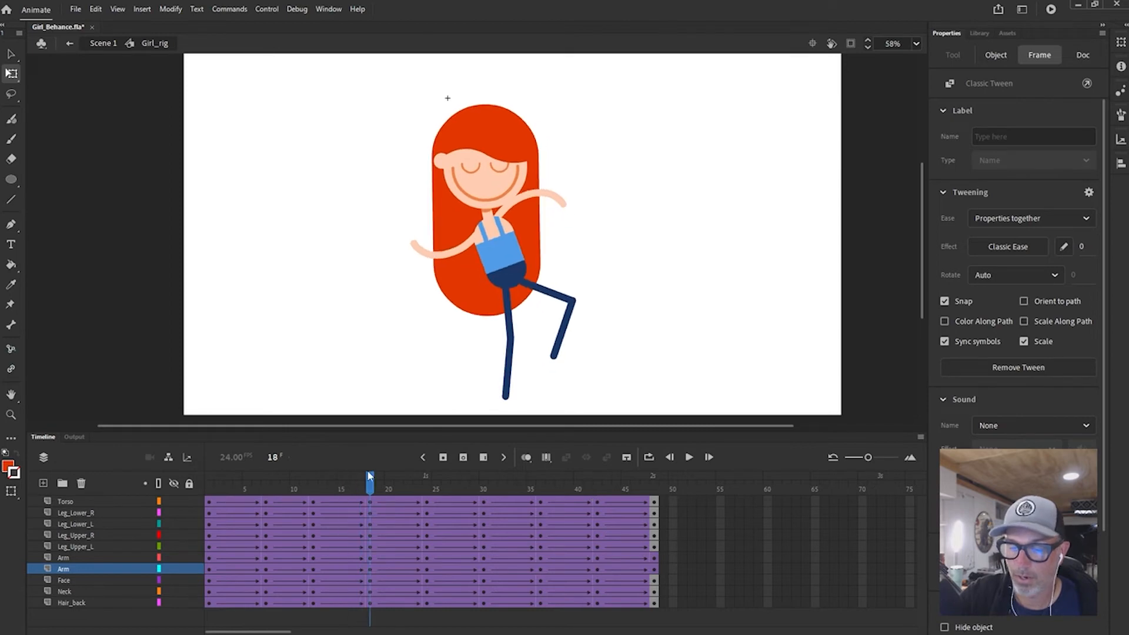
pyautogui.click(559, 165)
pyautogui.click(494, 219)
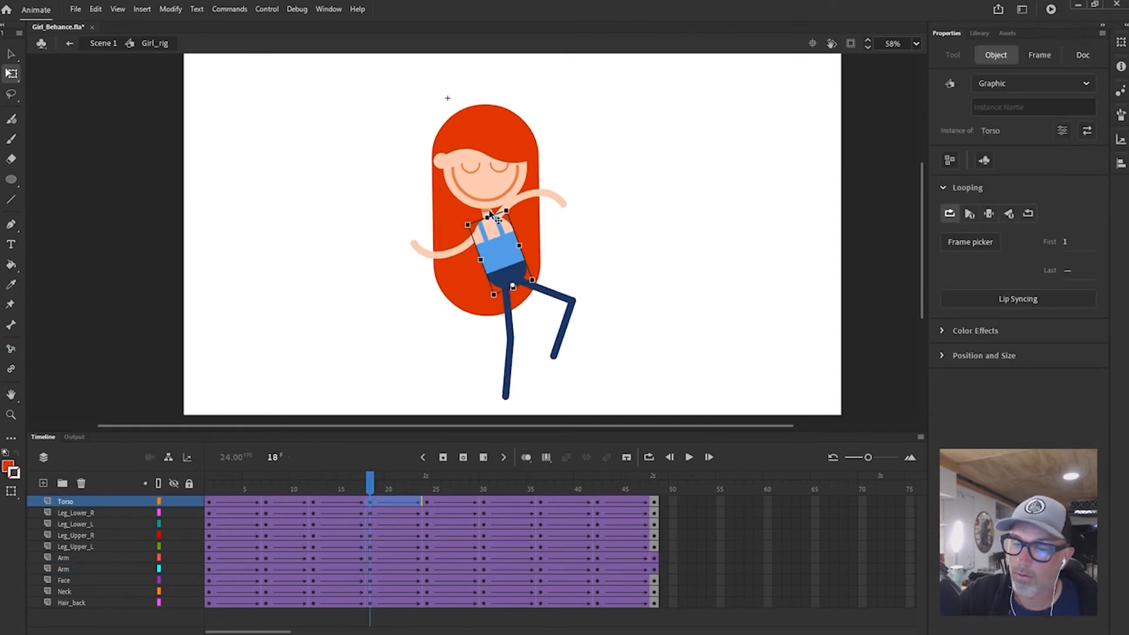
pyautogui.click(499, 204)
pyautogui.click(476, 227)
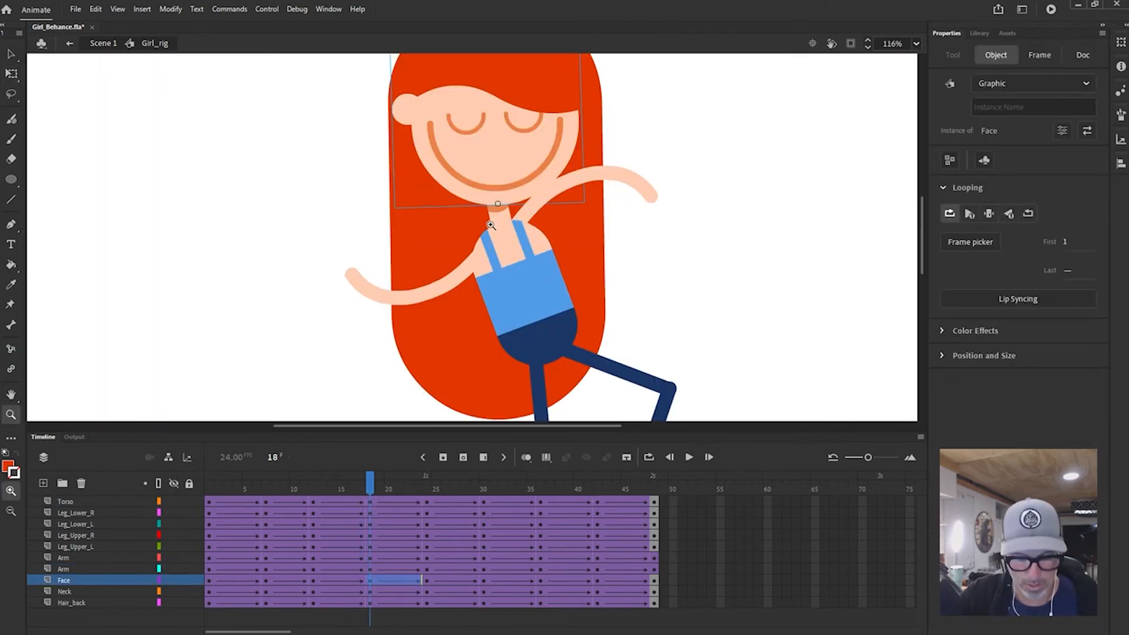
pyautogui.click(498, 213)
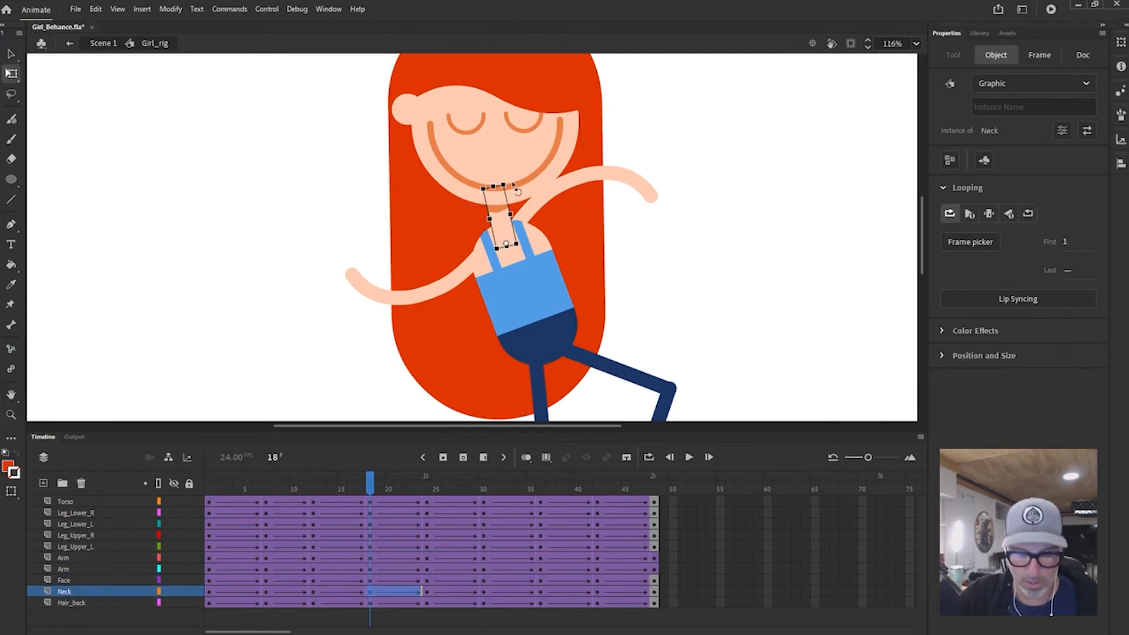
pyautogui.moveTo(512, 186); pyautogui.dragTo(512, 184)
pyautogui.click(556, 146)
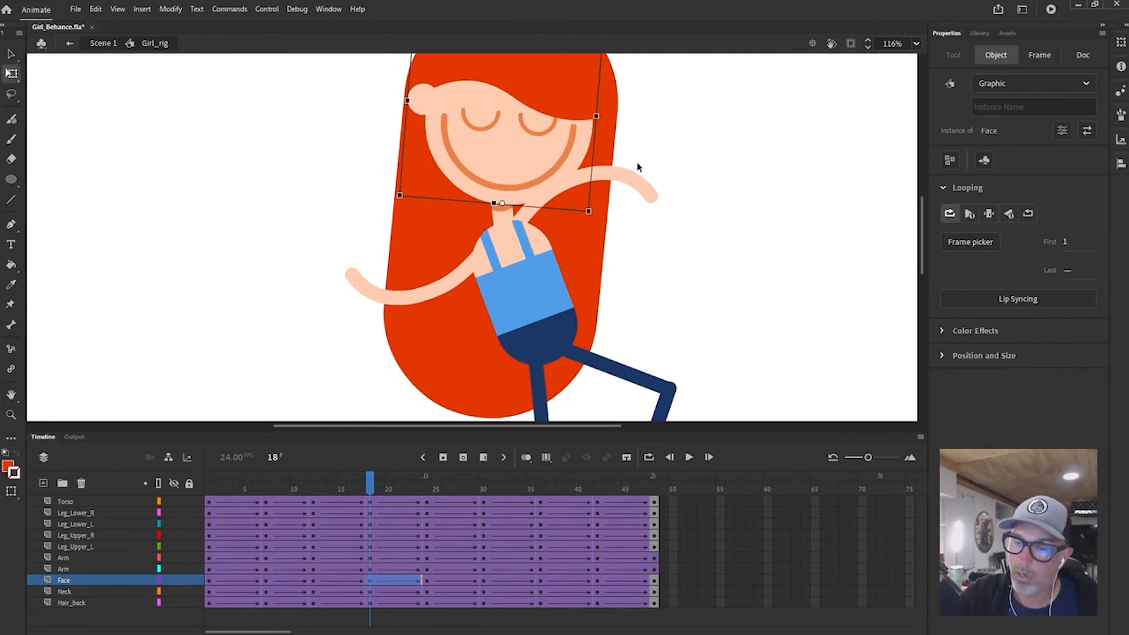
# - Lower the raised arm slightly and tilt the head a little further clockwise at frame 18
pyautogui.click(641, 177)
pyautogui.moveTo(661, 201); pyautogui.dragTo(660, 202)
pyautogui.click(583, 131)
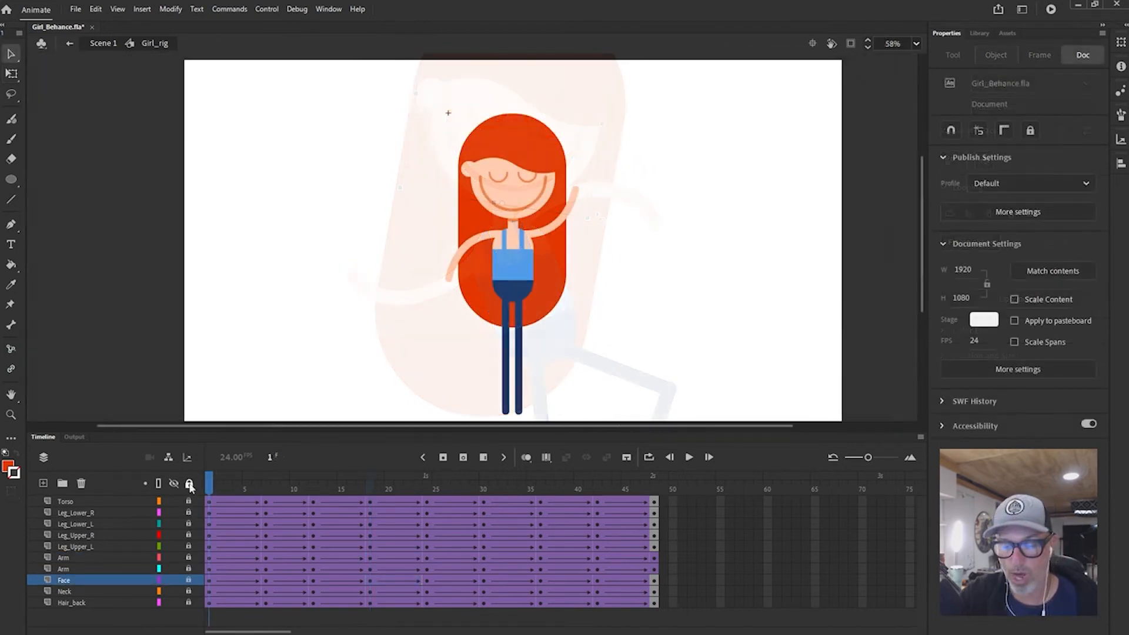
# - Add a new layer to the rig and move it beneath Hair_back, at the end of the layer stack
pyautogui.click(104, 602)
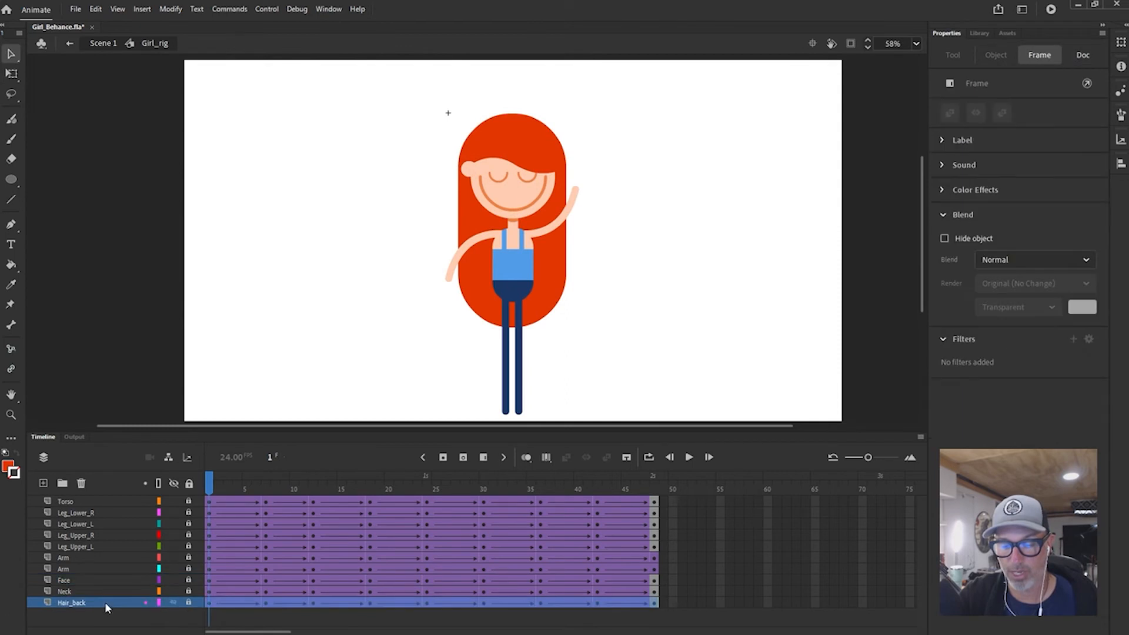
pyautogui.click(43, 483)
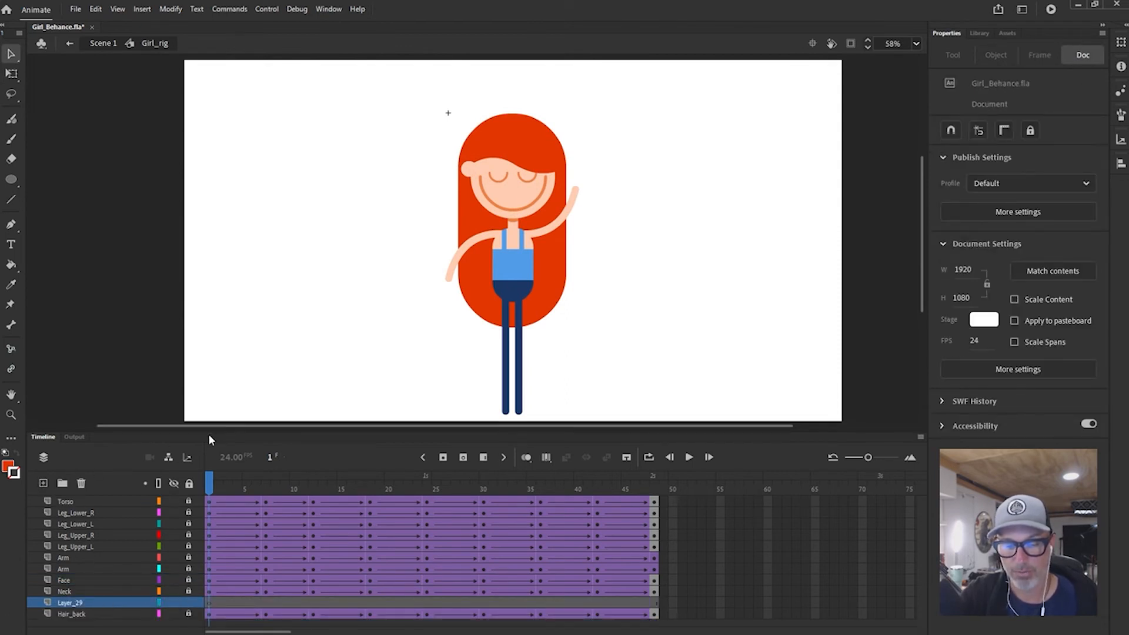
pyautogui.moveTo(209, 431); pyautogui.dragTo(209, 392)
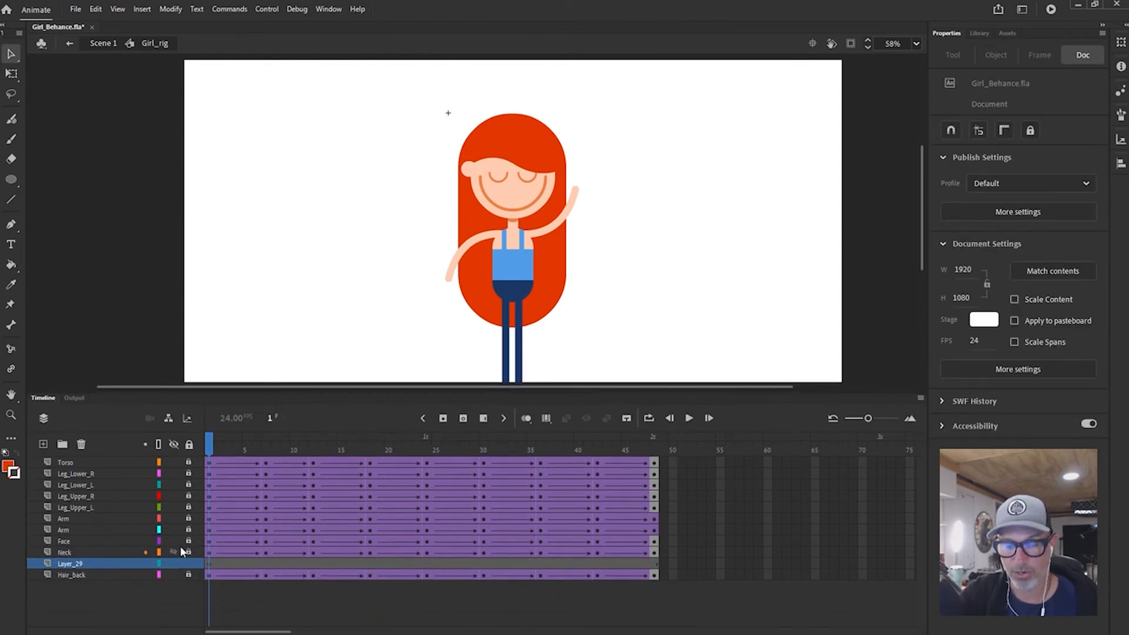
pyautogui.click(112, 563)
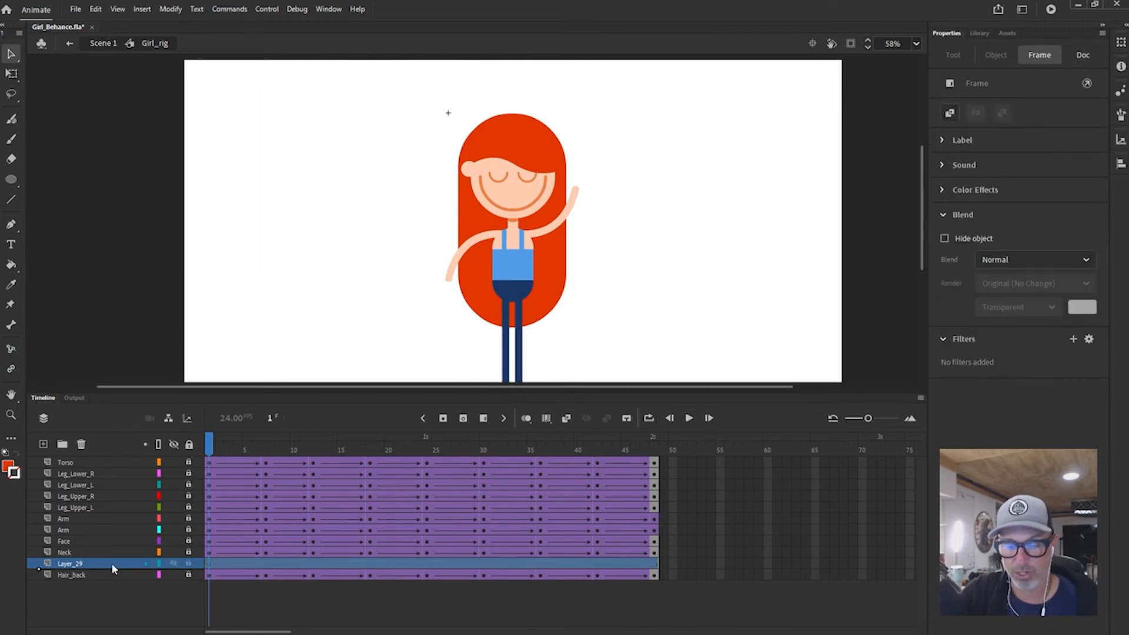
pyautogui.moveTo(111, 563); pyautogui.dragTo(113, 582)
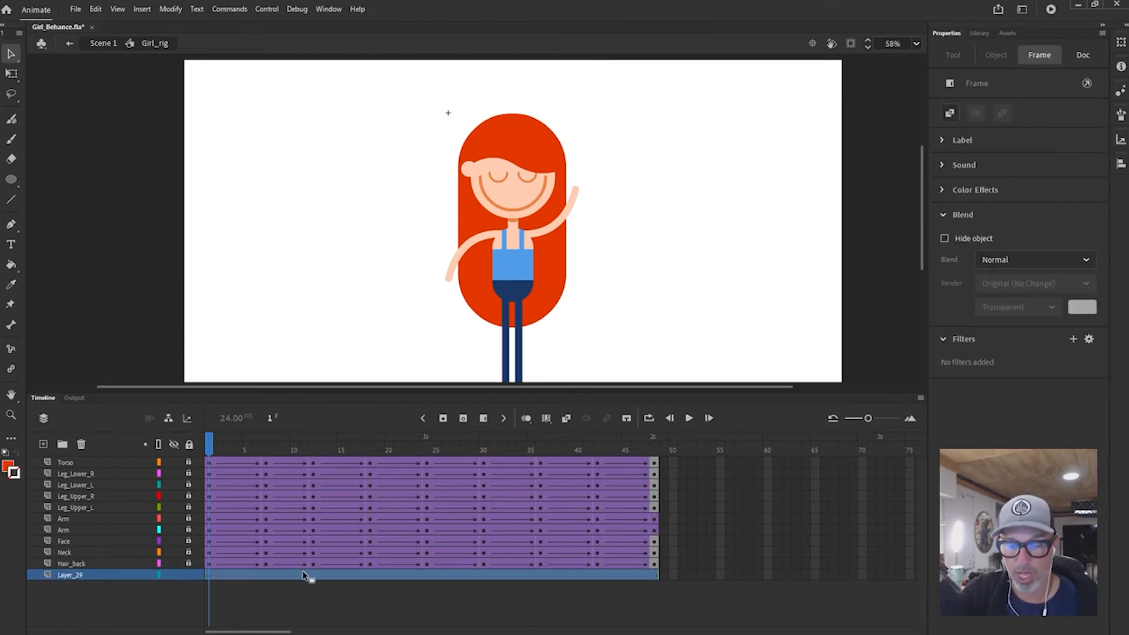
# - Rename the new lowest layer as Shadow
pyautogui.doubleClick(74, 575)
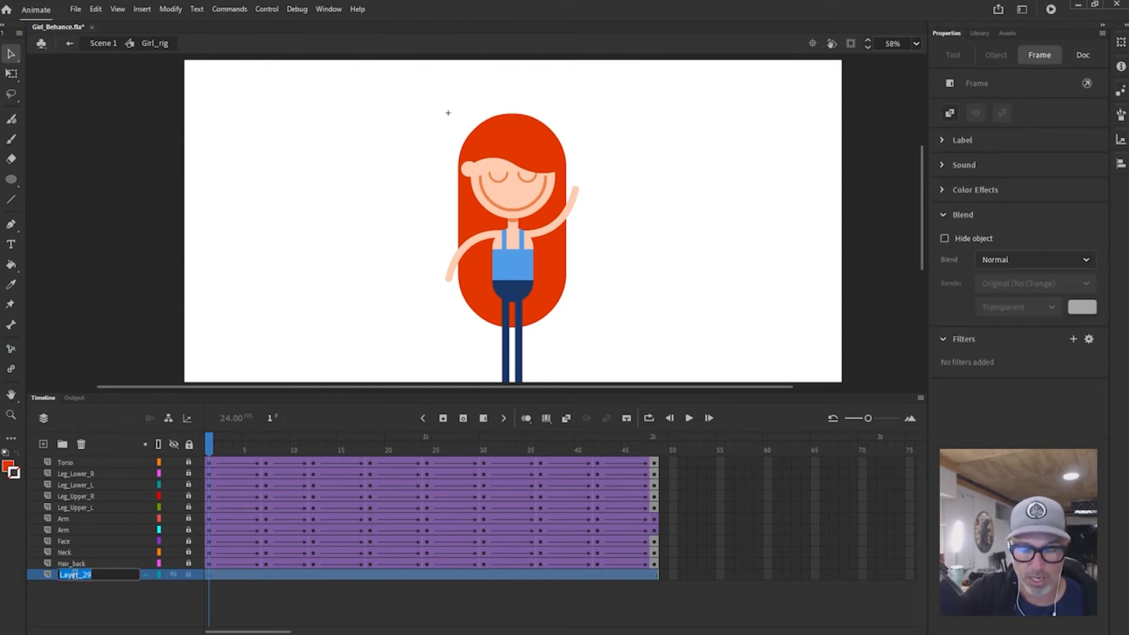
pyautogui.write('Sha')
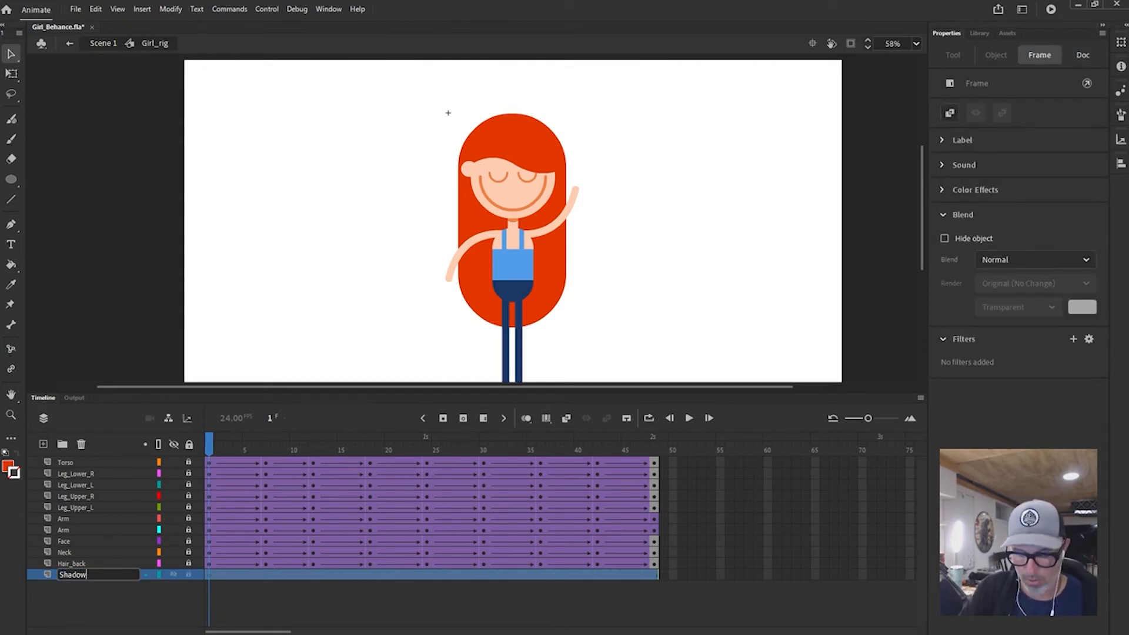
pyautogui.write('dow')
pyautogui.press('Return')
pyautogui.click(693, 584)
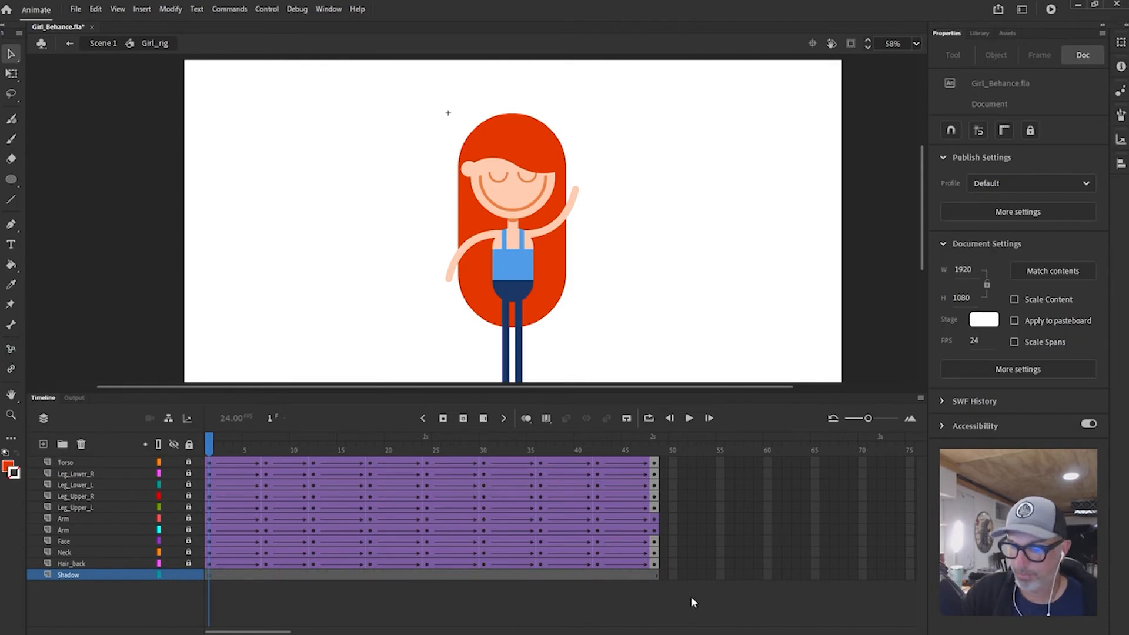
# - Draw a flat oval about 197 by 33 px under the girl's feet, with black fill #000000 and no stroke
pyautogui.click(11, 179)
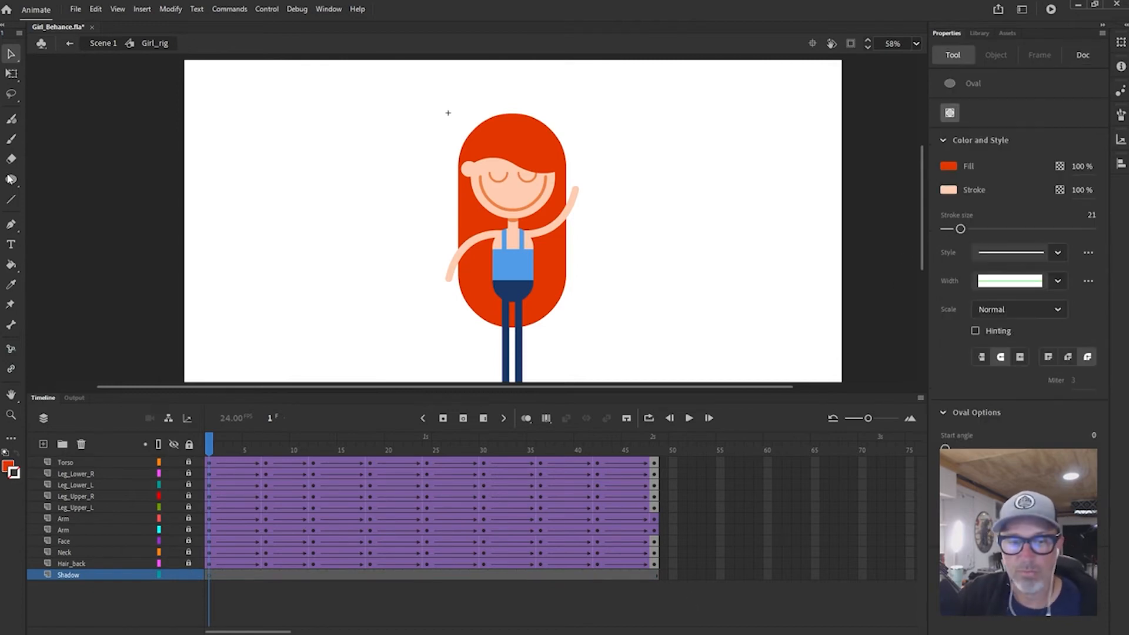
pyautogui.click(950, 169)
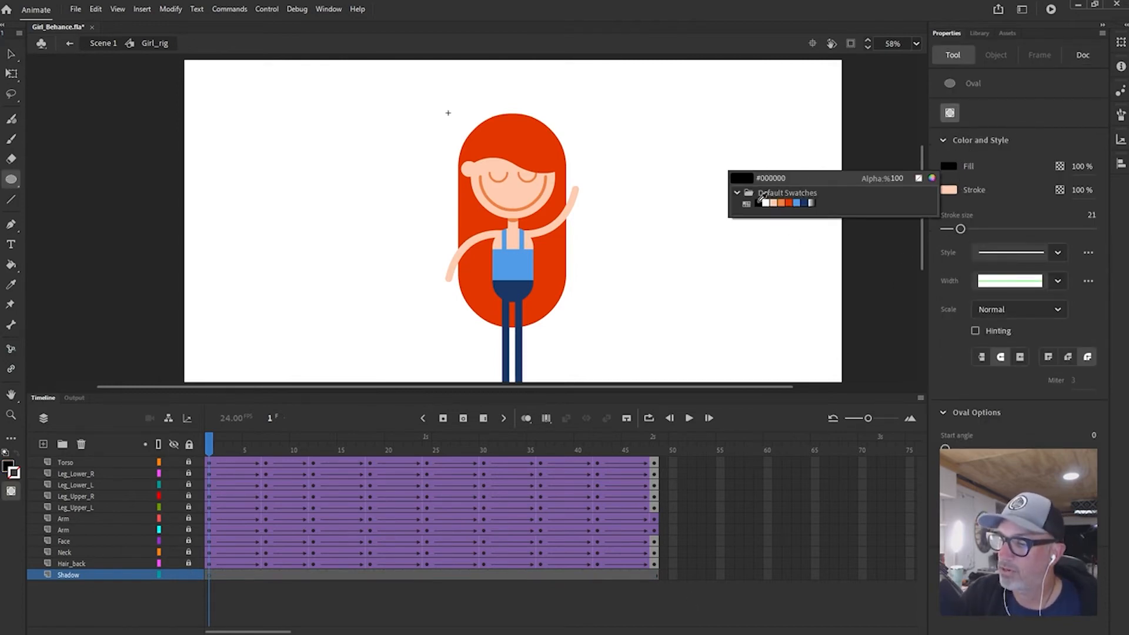
pyautogui.click(765, 204)
pyautogui.click(948, 189)
pyautogui.click(915, 206)
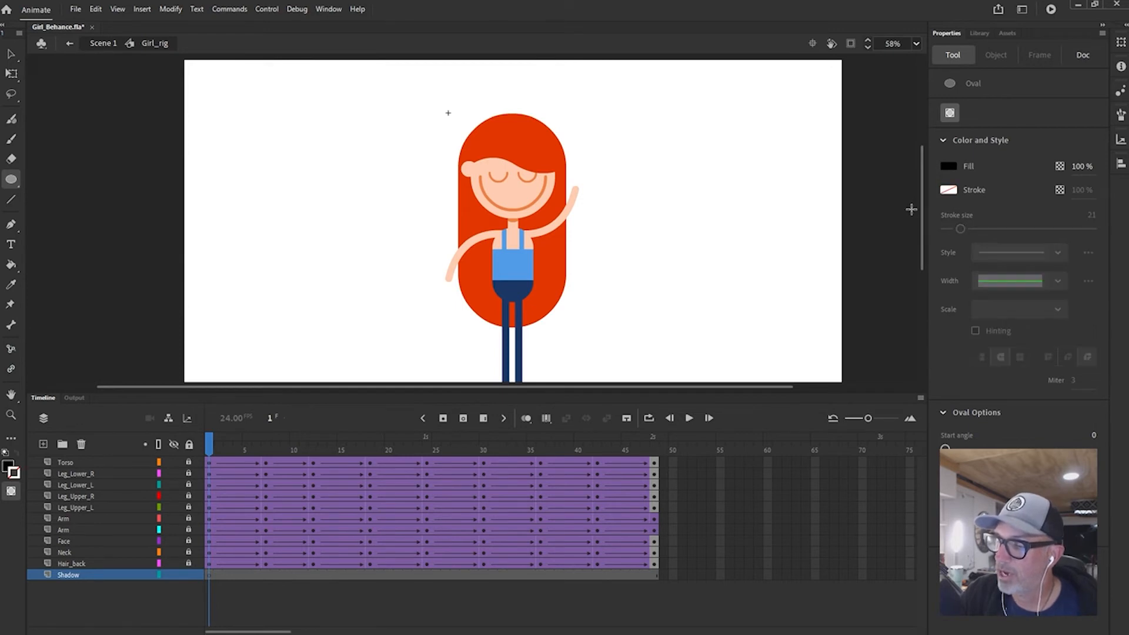
pyautogui.scroll(-2, 659, 321)
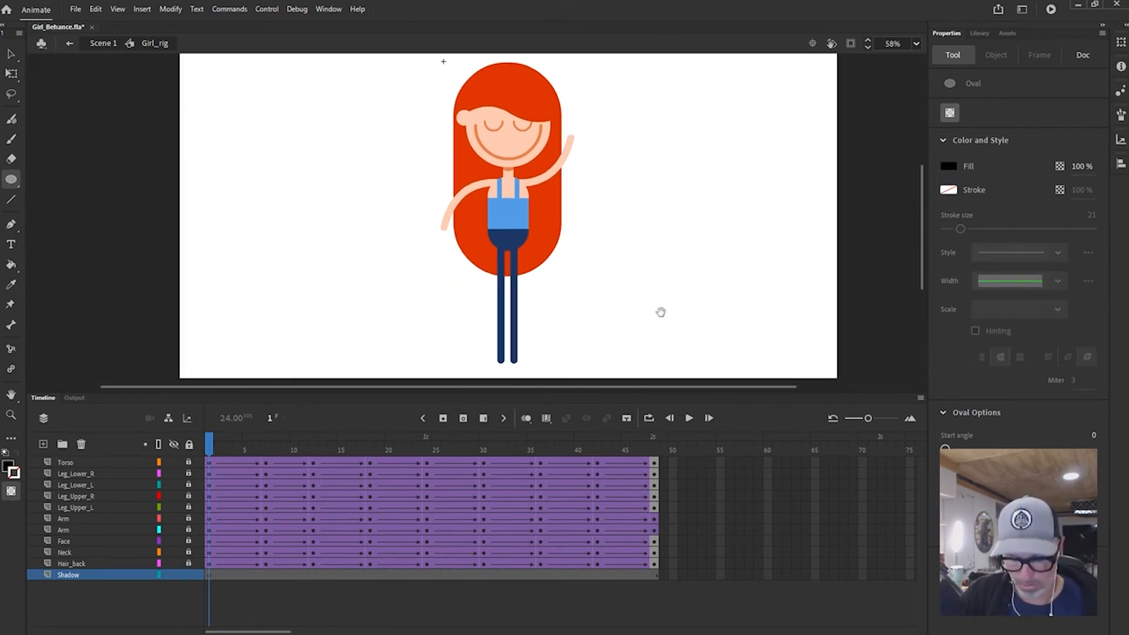
pyautogui.moveTo(472, 353); pyautogui.dragTo(536, 363)
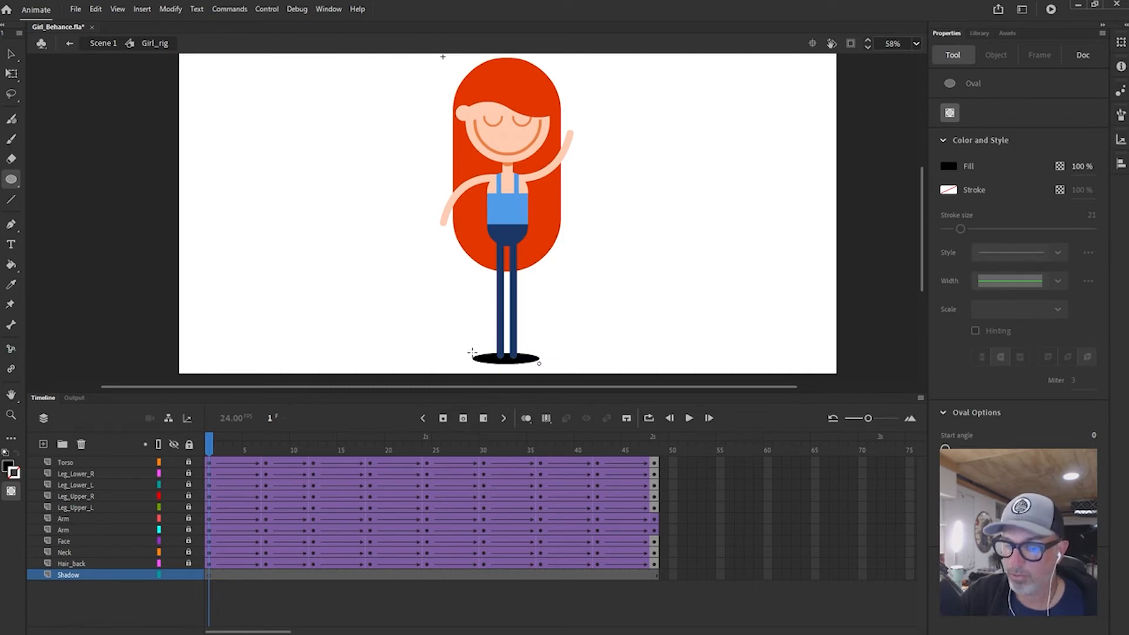
# - Nudge the shadow oval slightly right to X 88.25 to center it under the feet
pyautogui.press('v')
pyautogui.click(532, 360)
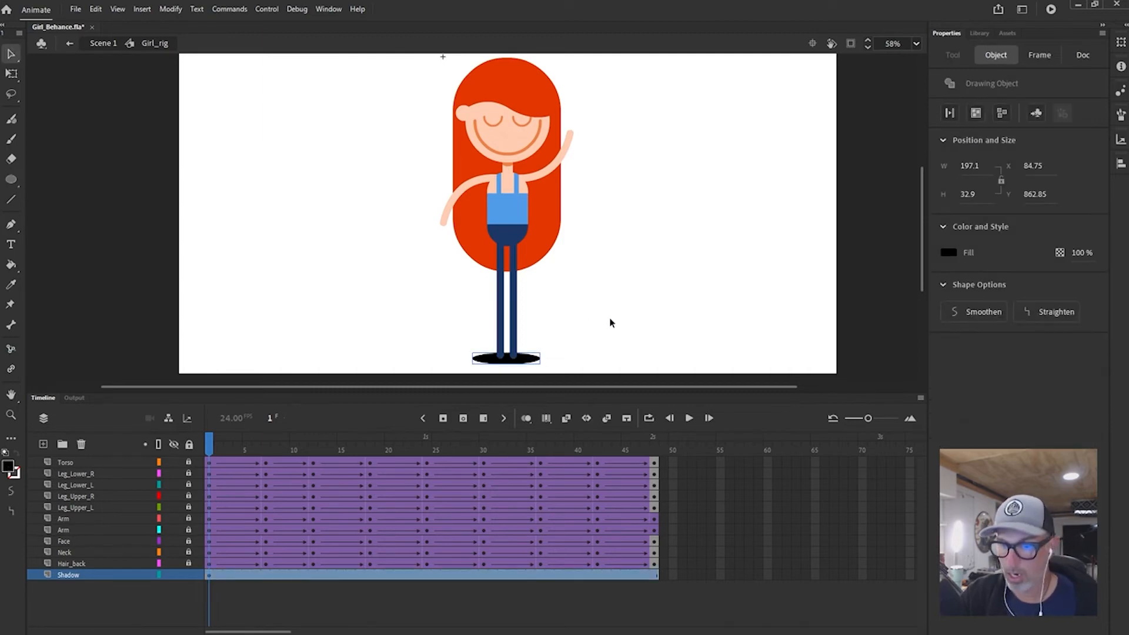
pyautogui.press('Right')
pyautogui.press('Right')
pyautogui.press('Right')
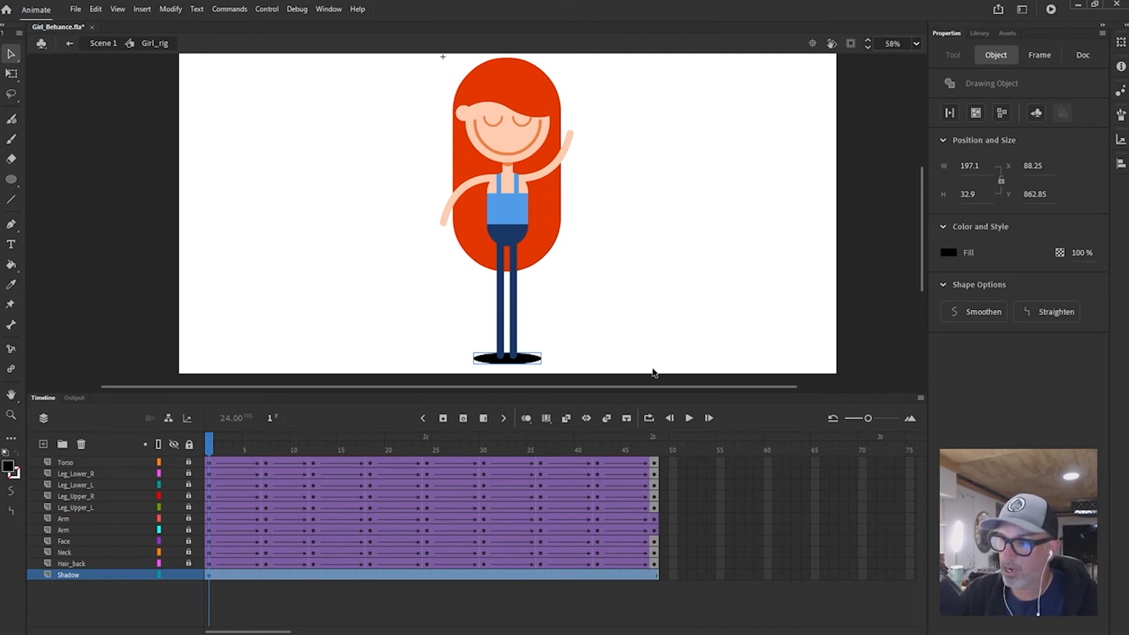
# - Set the shadow oval's fill opacity to 24% and save the file
pyautogui.moveTo(1080, 255); pyautogui.dragTo(1052, 254)
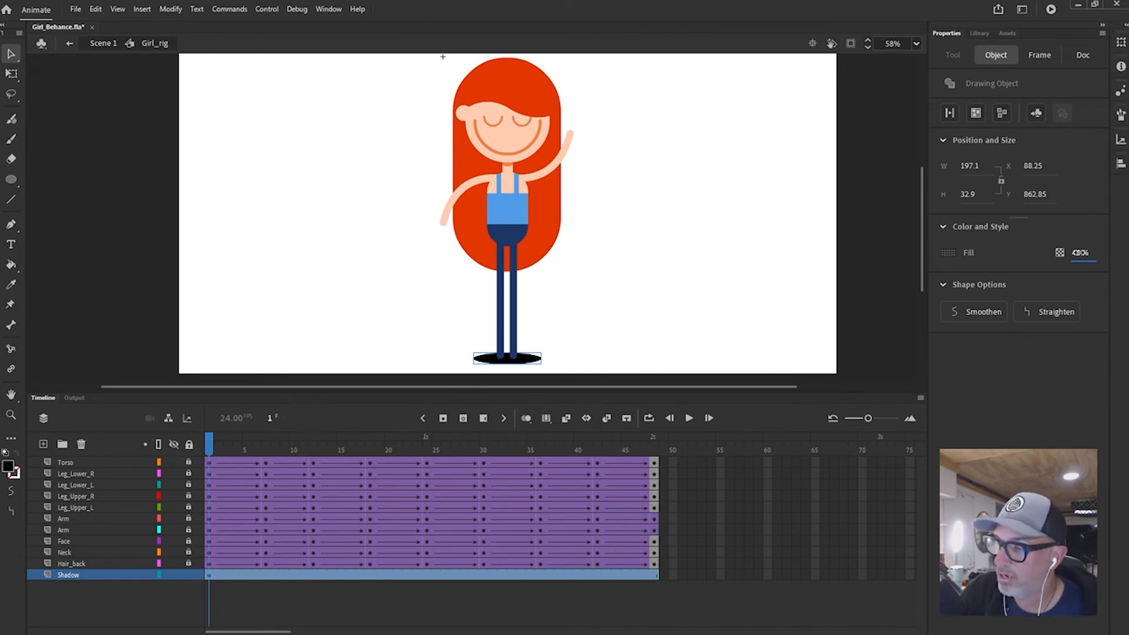
pyautogui.press('Return')
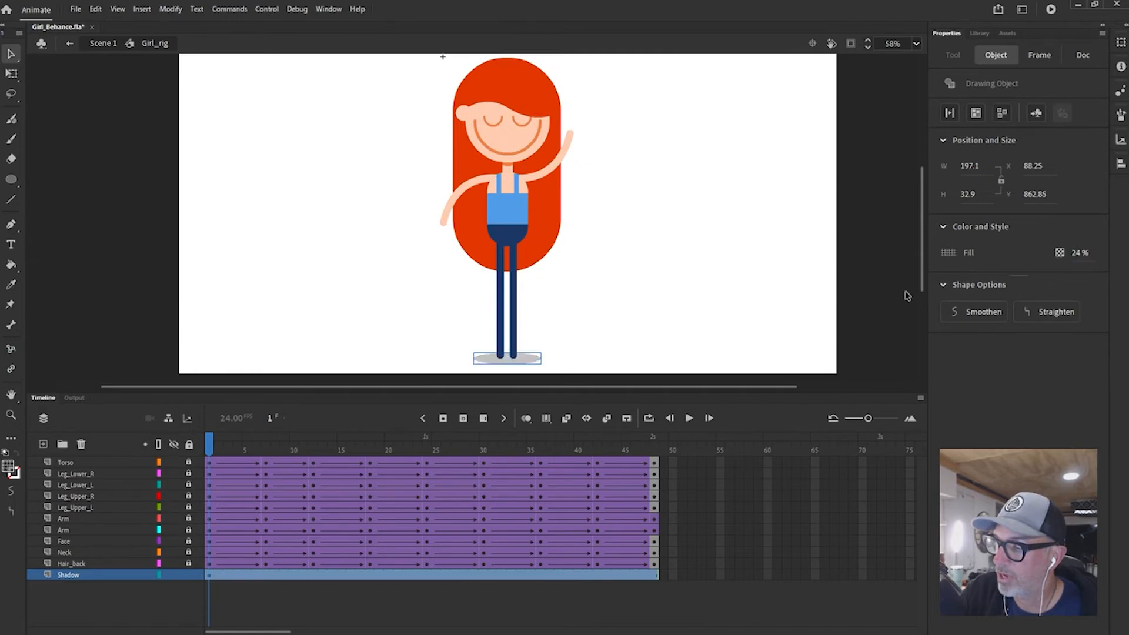
pyautogui.click(758, 345)
pyautogui.moveTo(210, 448)
pyautogui.mouseDown()
pyautogui.moveTo(539, 448)
pyautogui.moveTo(206, 454)
pyautogui.mouseUp()
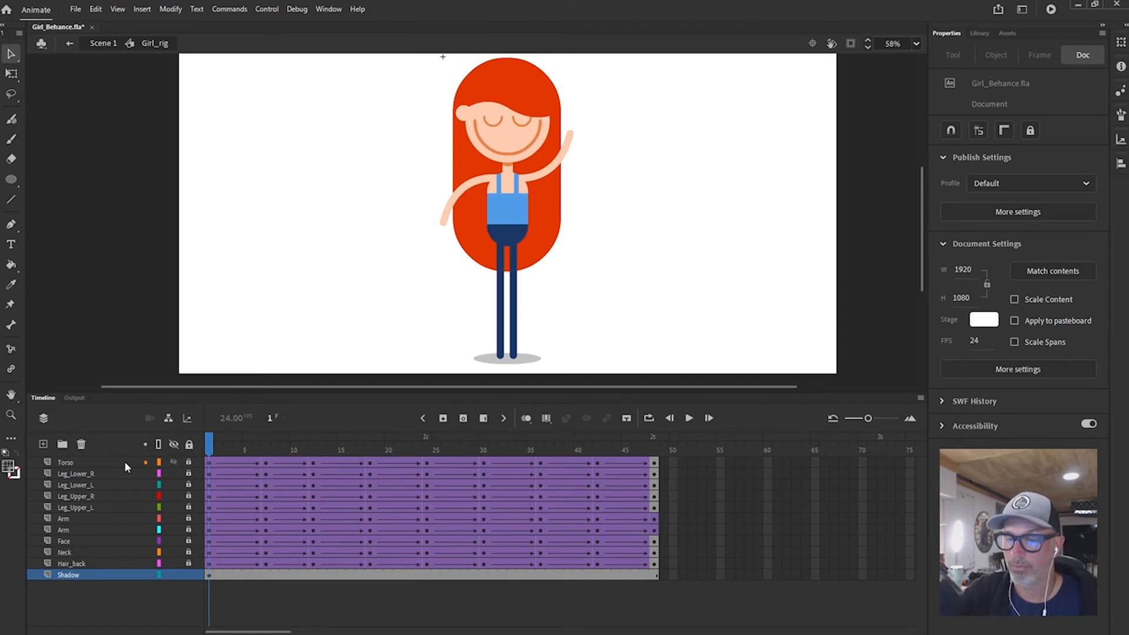
pyautogui.hotkey('ctrl', 's')
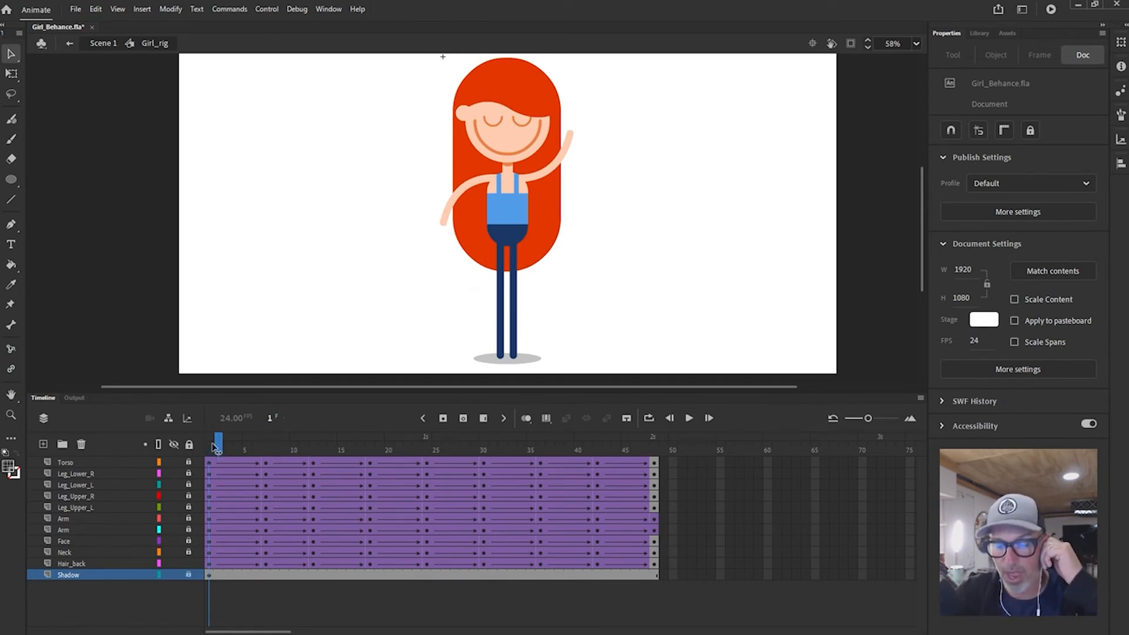
# - Lock the Shadow layer, unlock Hair_back, and open the Hair_back symbol from frame 1
pyautogui.moveTo(214, 447); pyautogui.dragTo(242, 541)
pyautogui.click(208, 565)
pyautogui.click(549, 231)
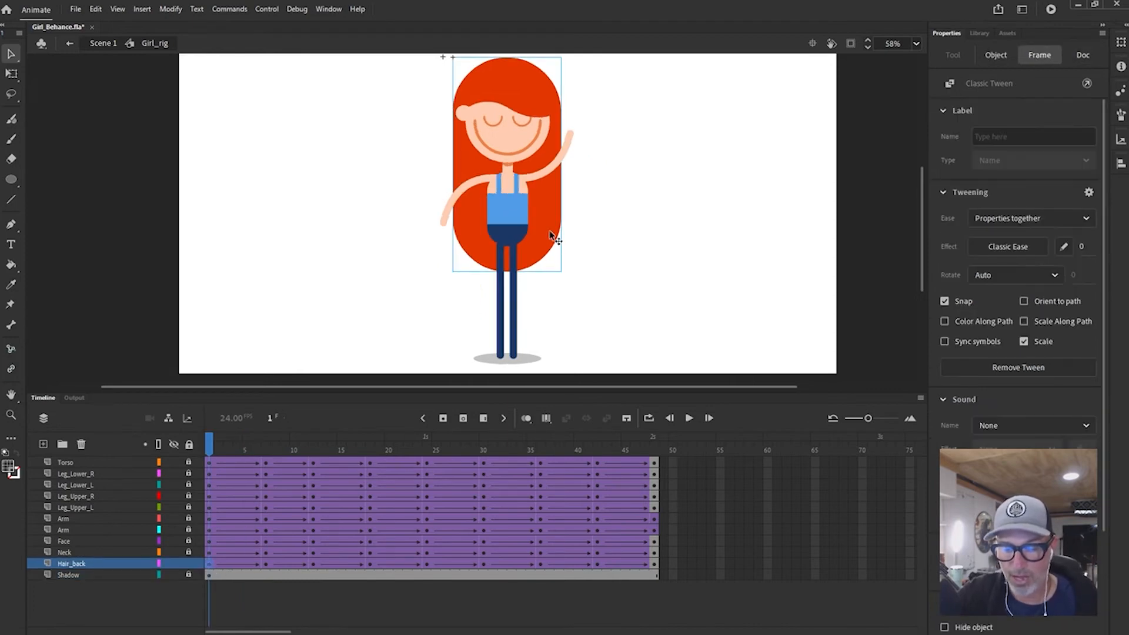
pyautogui.doubleClick(550, 230)
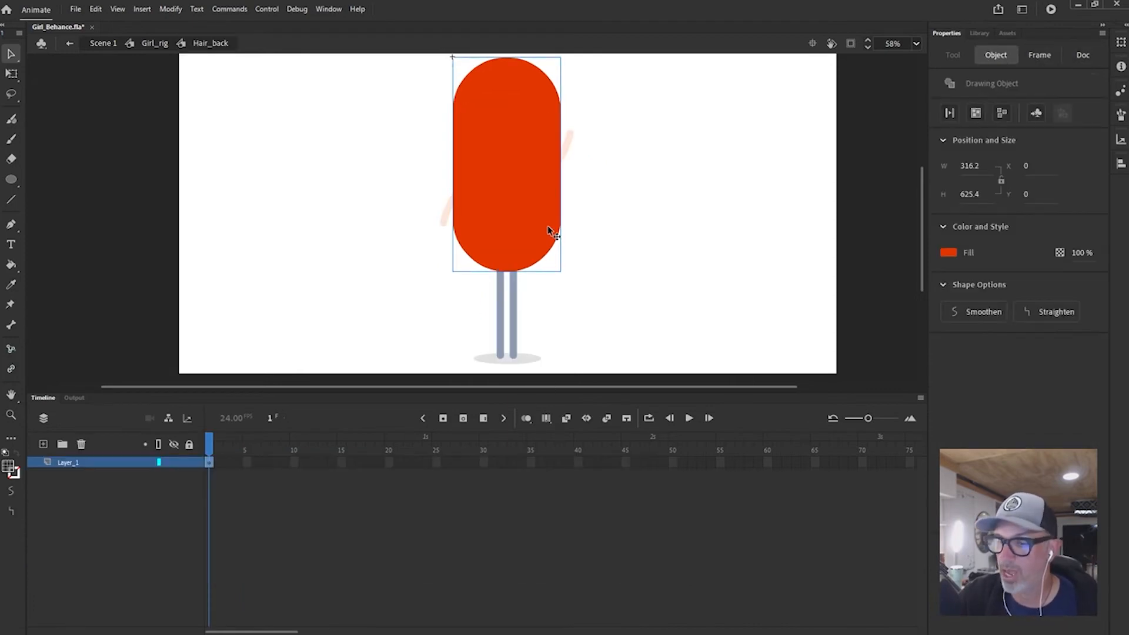
# - Return to Girl_rig and inspect the looping settings of the Hair_back instance at frame 1
pyautogui.click(156, 43)
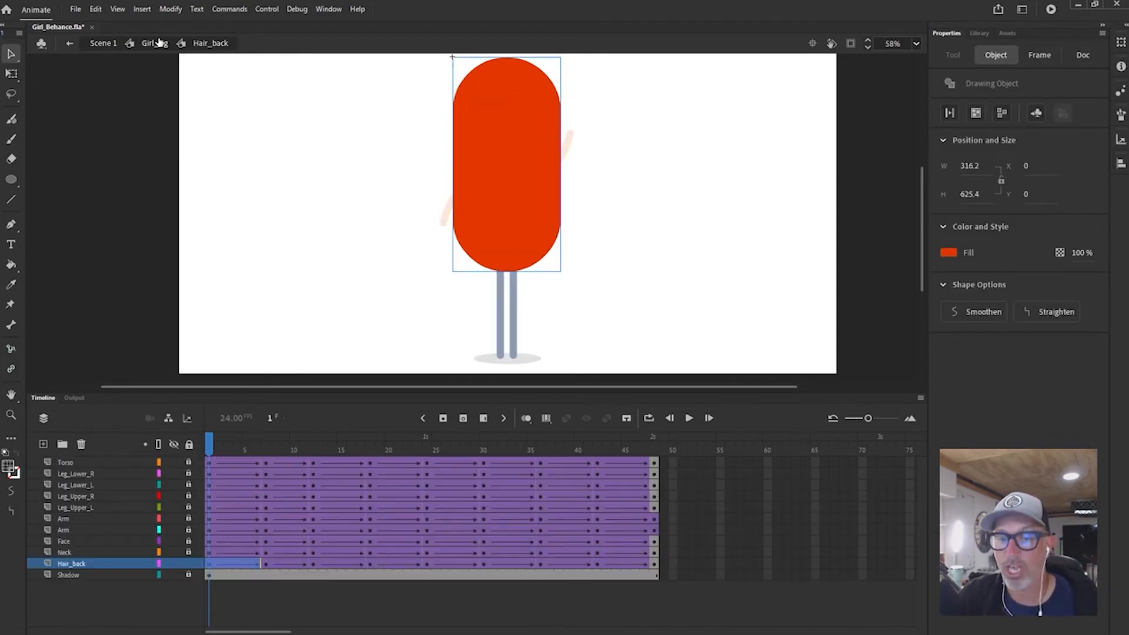
pyautogui.click(603, 321)
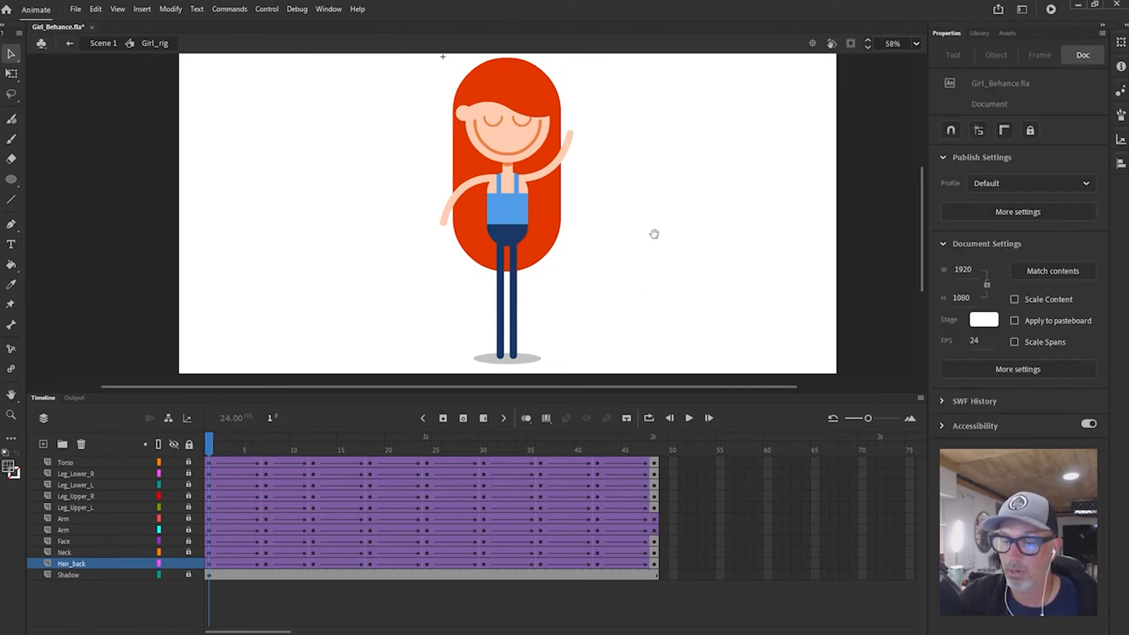
pyautogui.scroll(2, 570, 294)
pyautogui.click(540, 276)
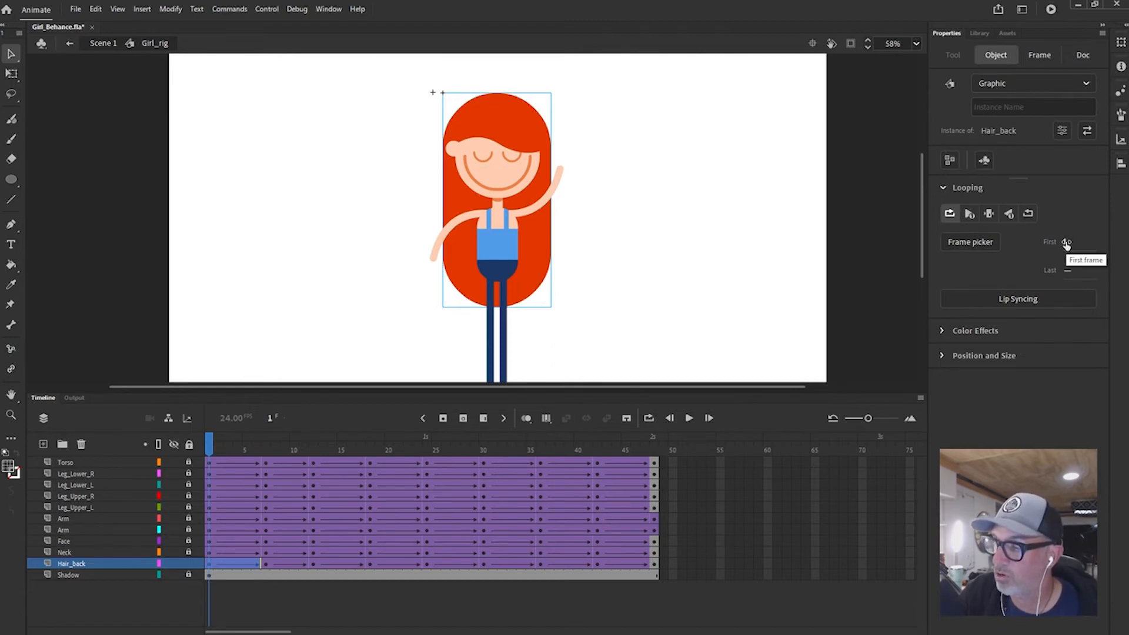
# - Open the Hair_back symbol, extend Layer_1's frames to frame 48, and return to Girl_rig
pyautogui.doubleClick(526, 265)
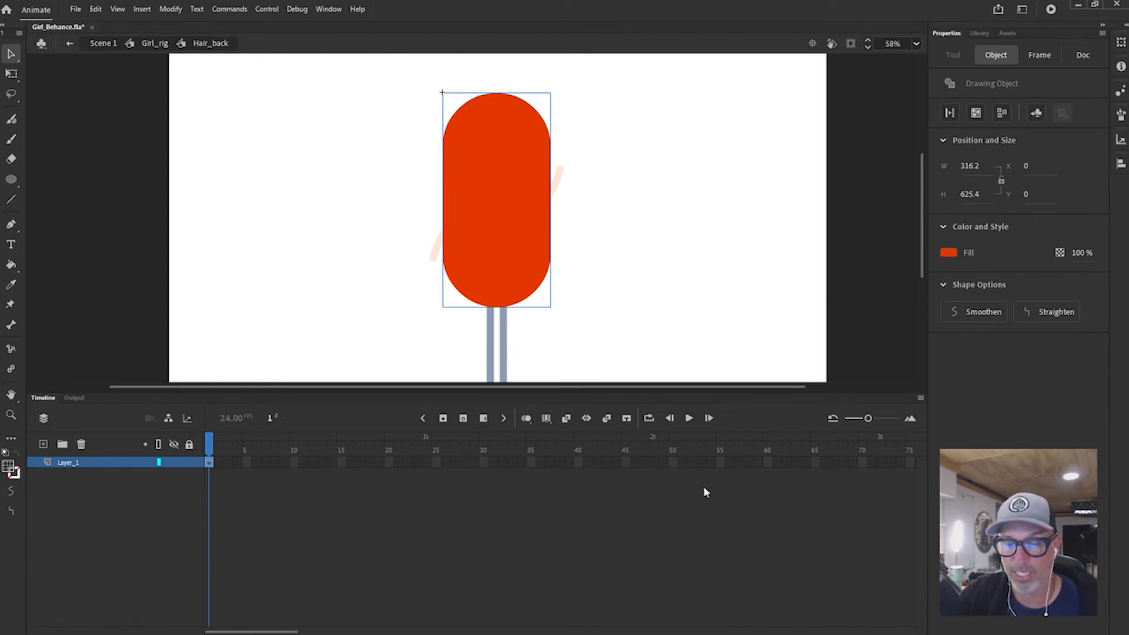
pyautogui.click(654, 463)
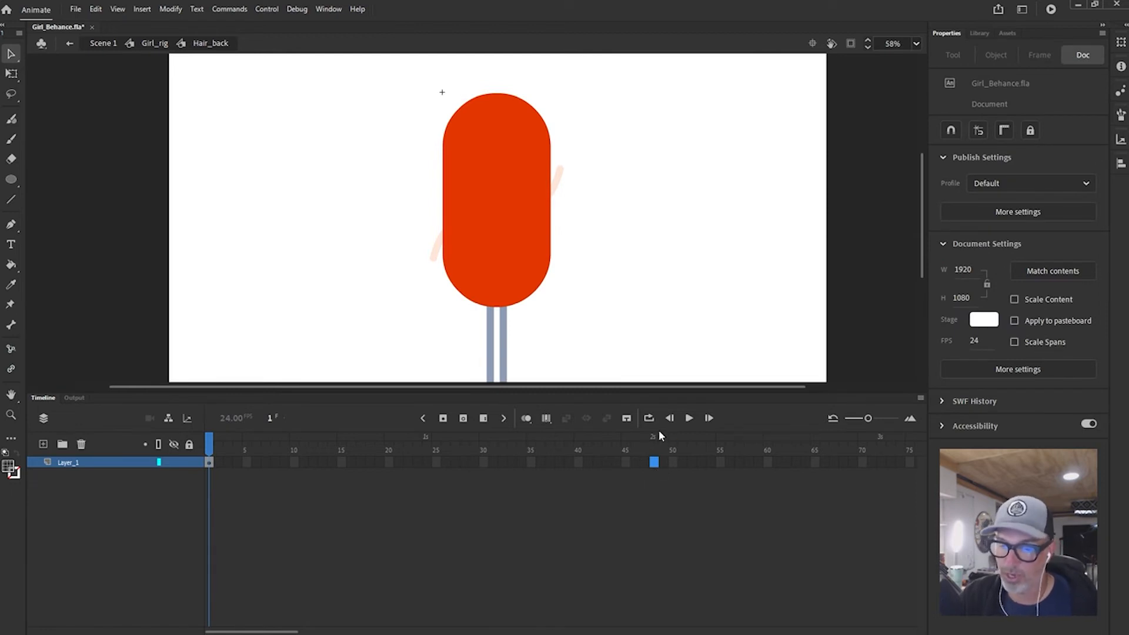
pyautogui.press('F5')
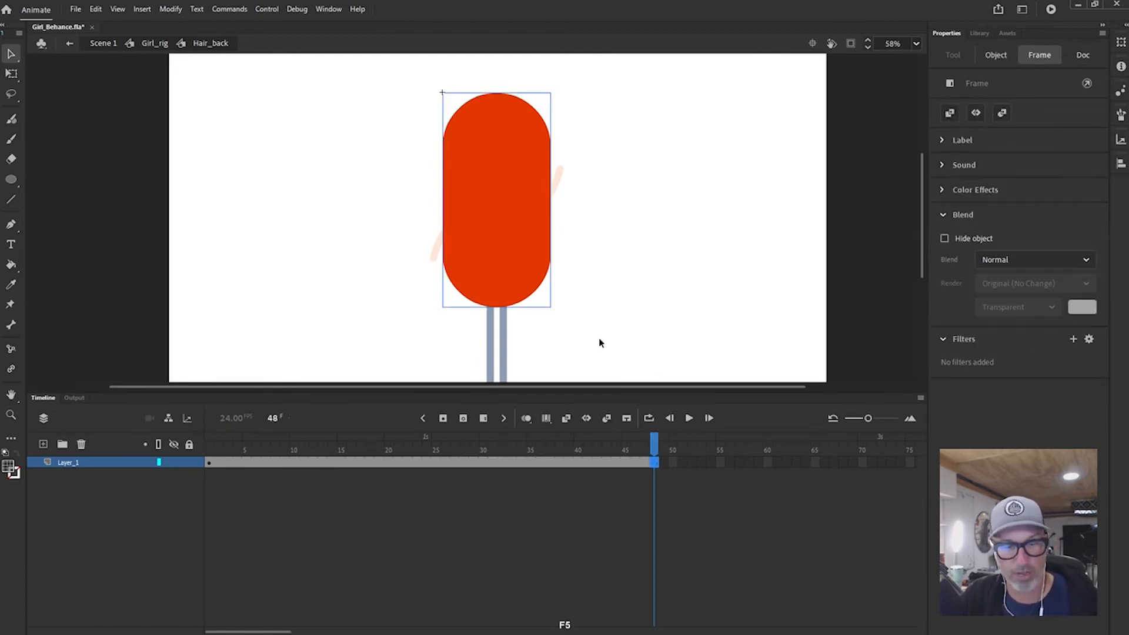
pyautogui.click(155, 43)
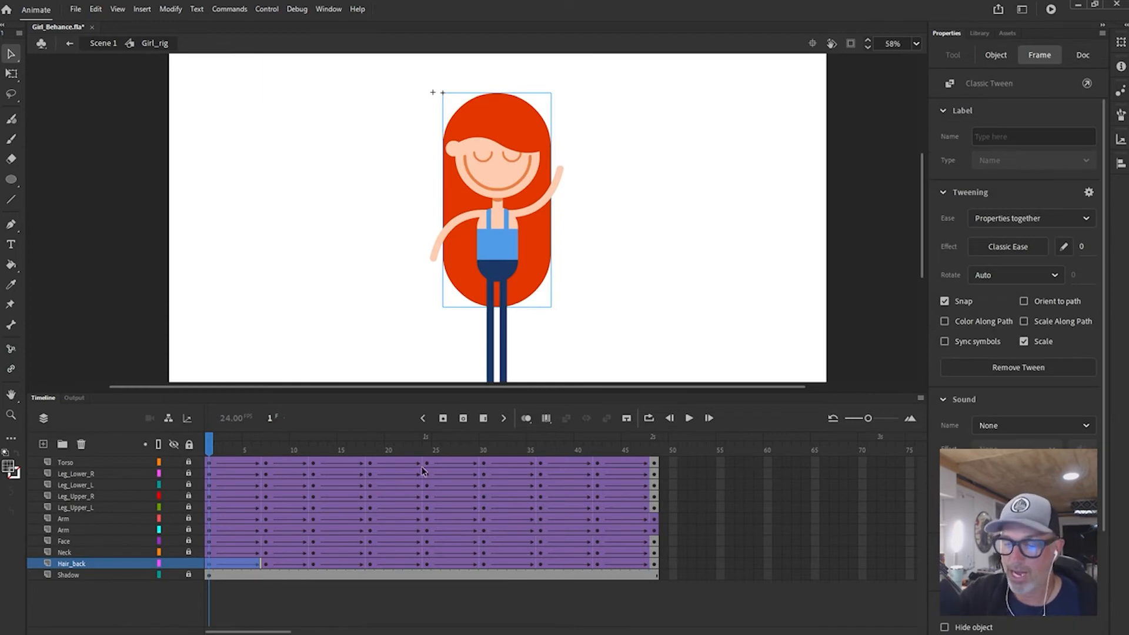
# - Inspect the looping first-frame setting of the Hair_back instance at the keyframes on frames 1, 7 and 12
pyautogui.click(544, 215)
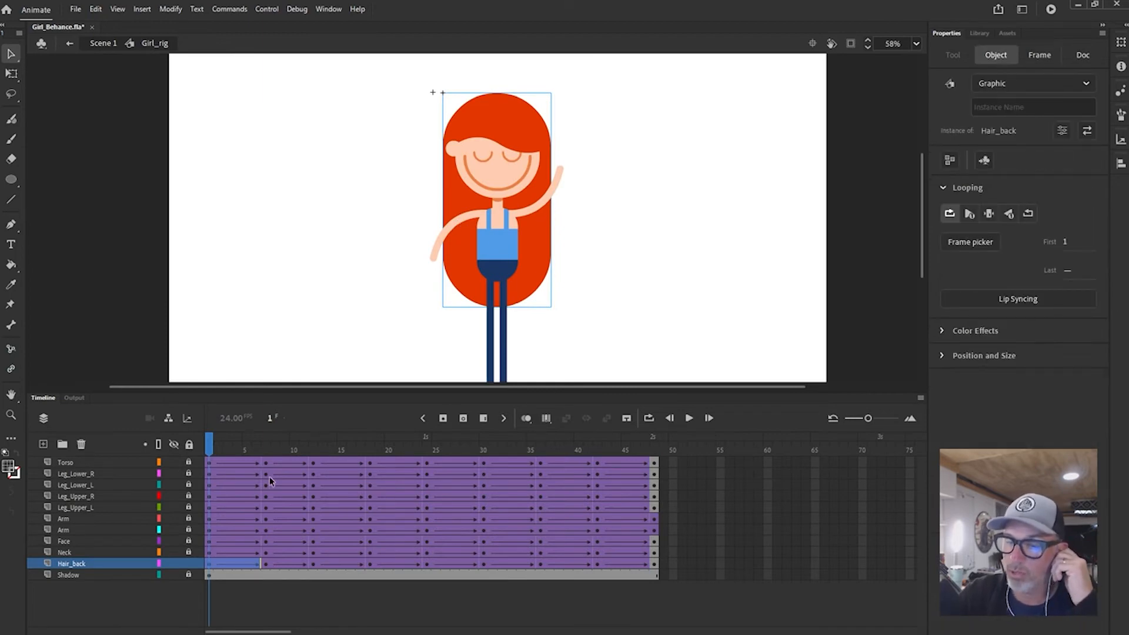
pyautogui.click(264, 562)
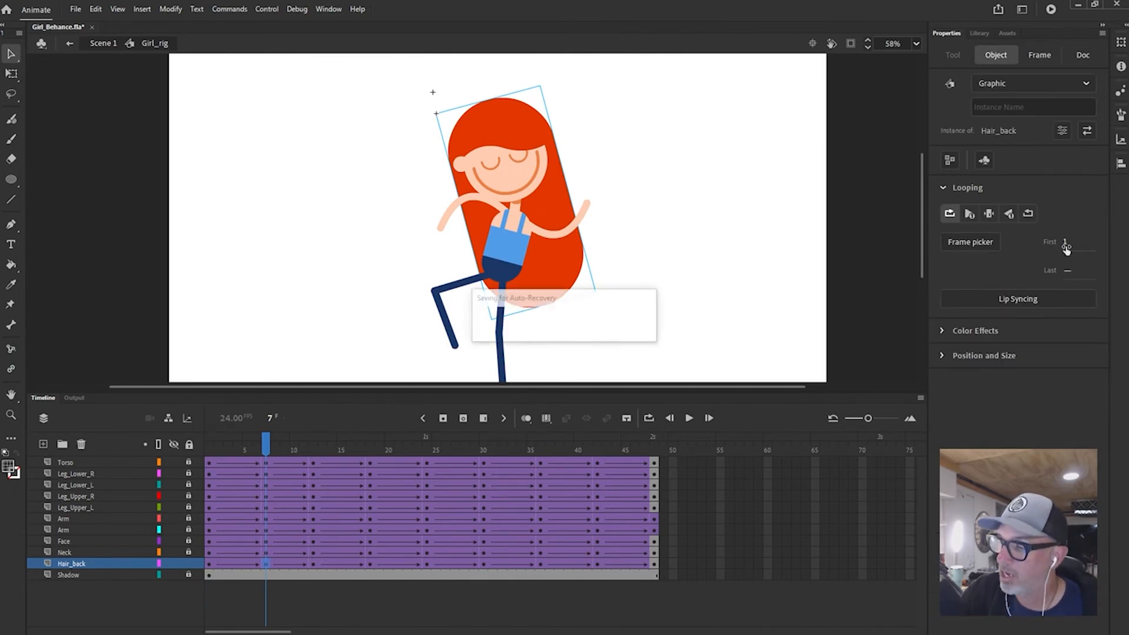
pyautogui.click(314, 563)
pyautogui.click(566, 289)
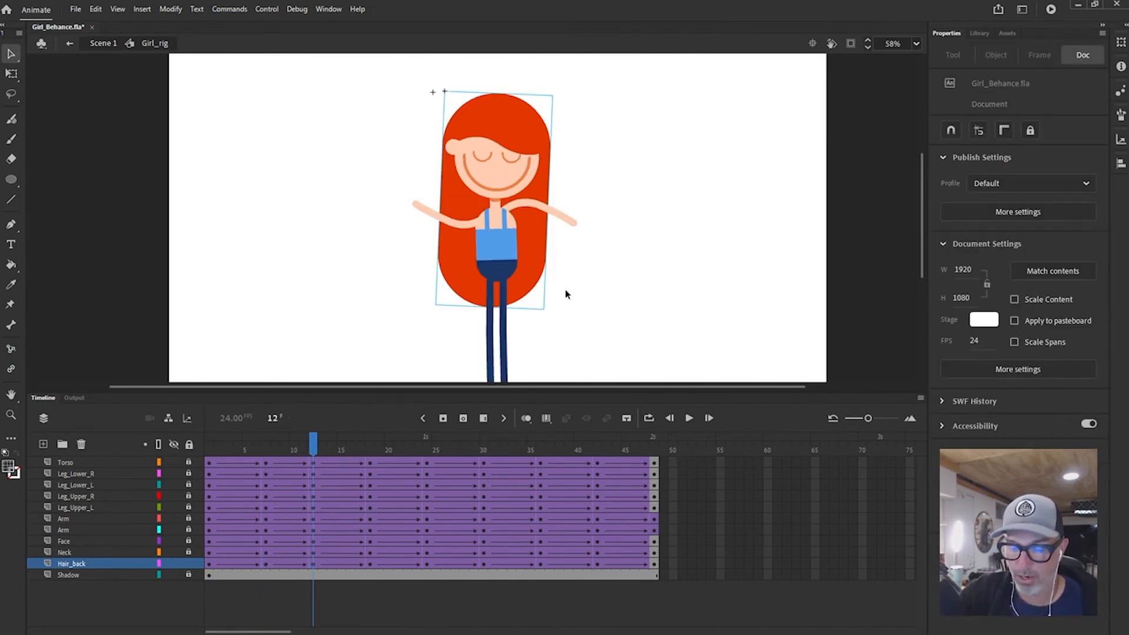
# - Open the Hair_back symbol from frame 12, scrub through its first frames, and return to Girl_rig
pyautogui.doubleClick(536, 263)
pyautogui.moveTo(211, 453); pyautogui.dragTo(255, 453)
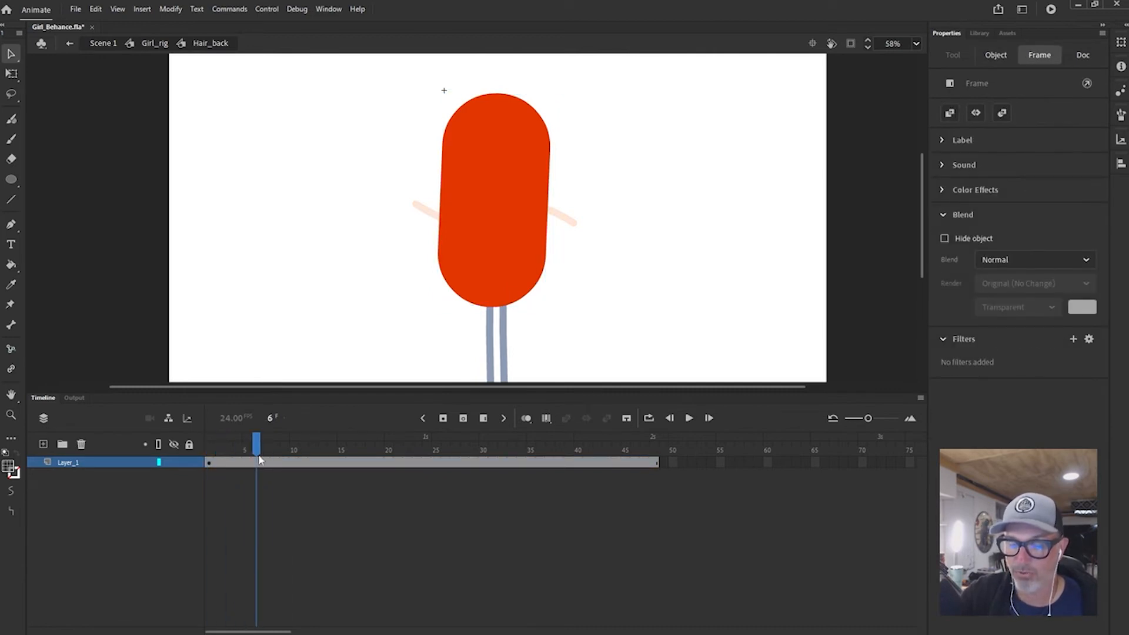
pyautogui.click(339, 233)
pyautogui.click(151, 44)
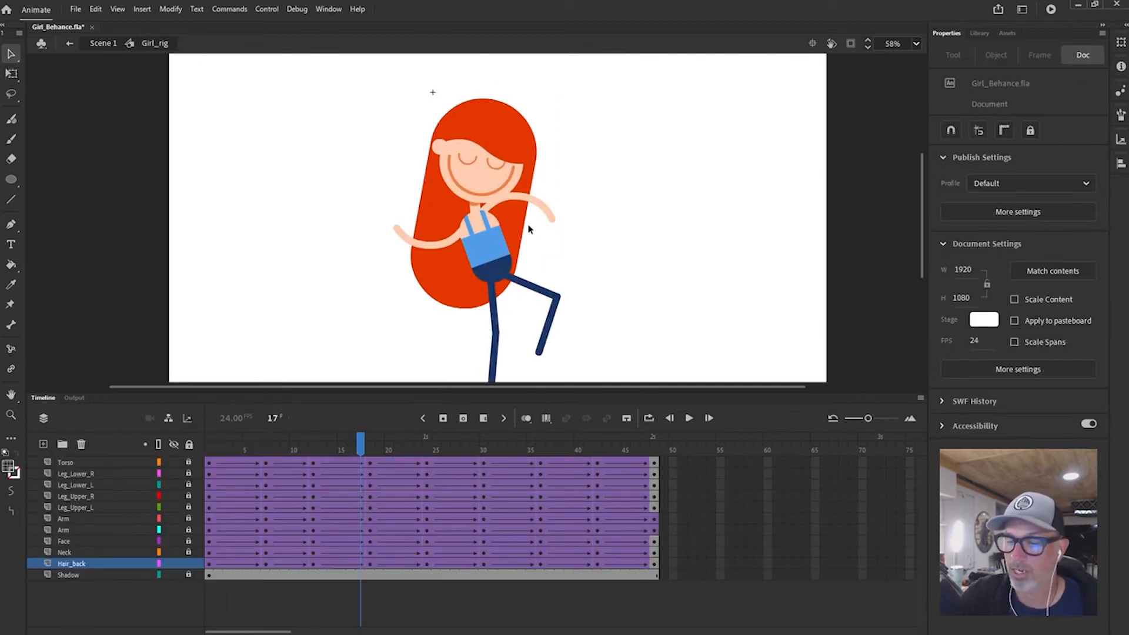
# - Enable Sync symbols on all Hair_back tweens from frame 1 to 48 and return the playhead to frame 1
pyautogui.click(654, 563)
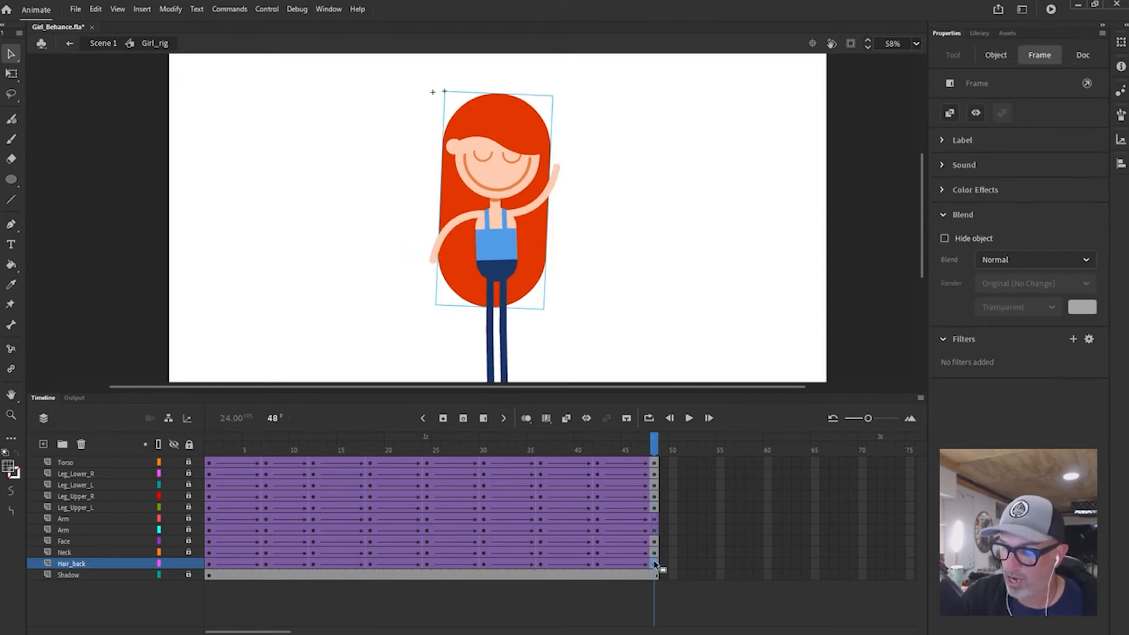
pyautogui.click(566, 418)
pyautogui.moveTo(213, 563); pyautogui.dragTo(654, 563)
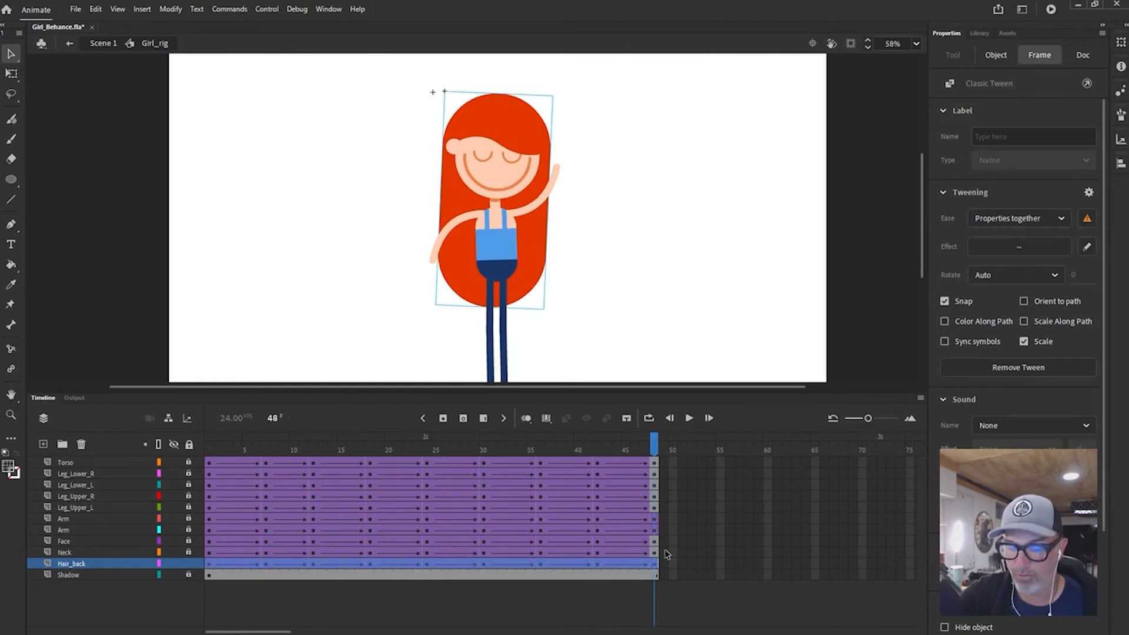
pyautogui.click(944, 342)
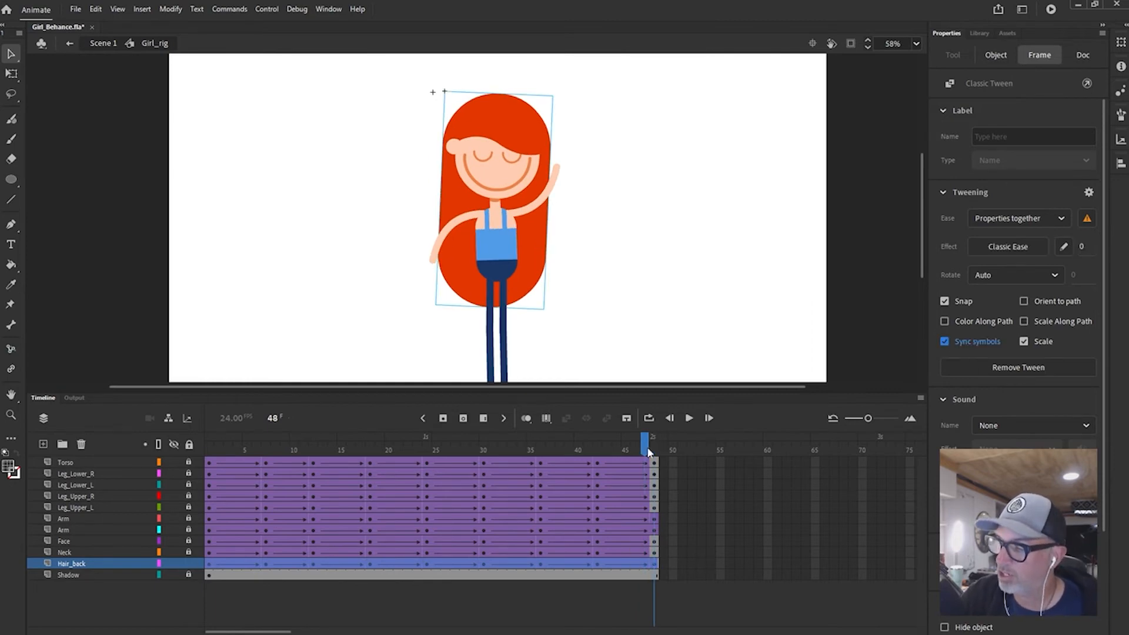
pyautogui.moveTo(652, 440); pyautogui.dragTo(209, 446)
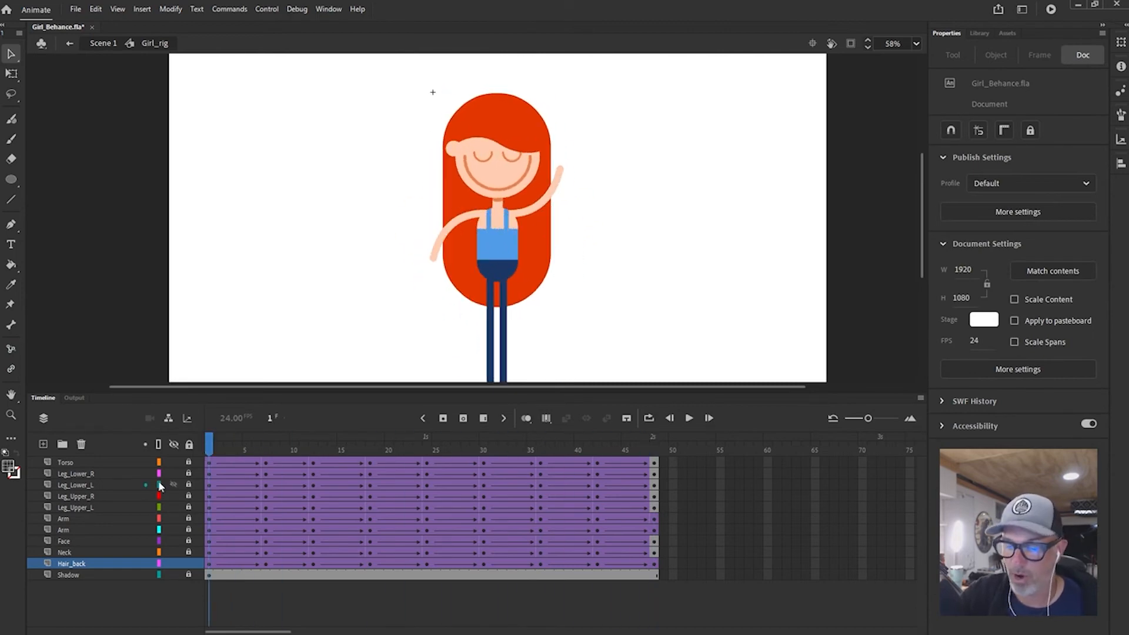
pyautogui.click(539, 256)
pyautogui.doubleClick(540, 256)
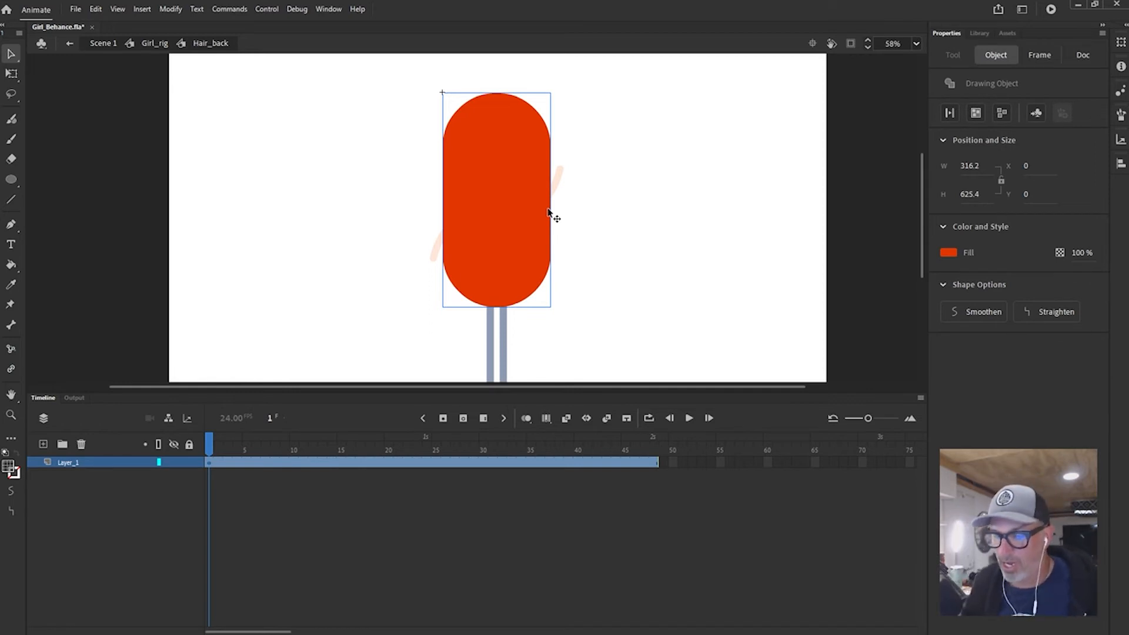
pyautogui.click(14, 306)
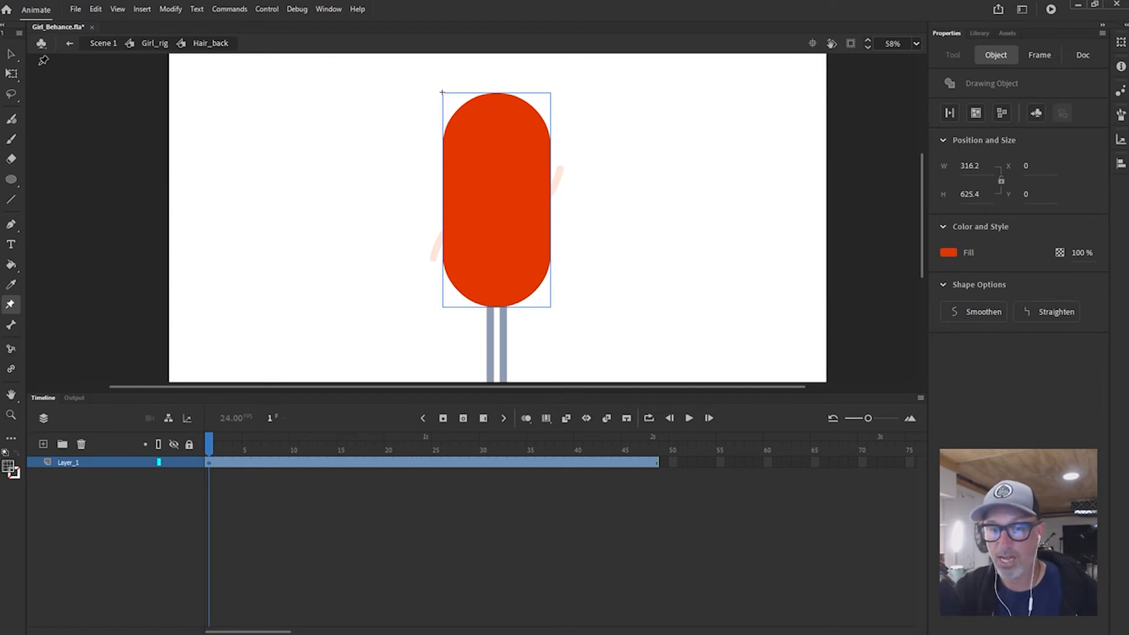
pyautogui.click(11, 55)
pyautogui.click(576, 234)
pyautogui.click(157, 43)
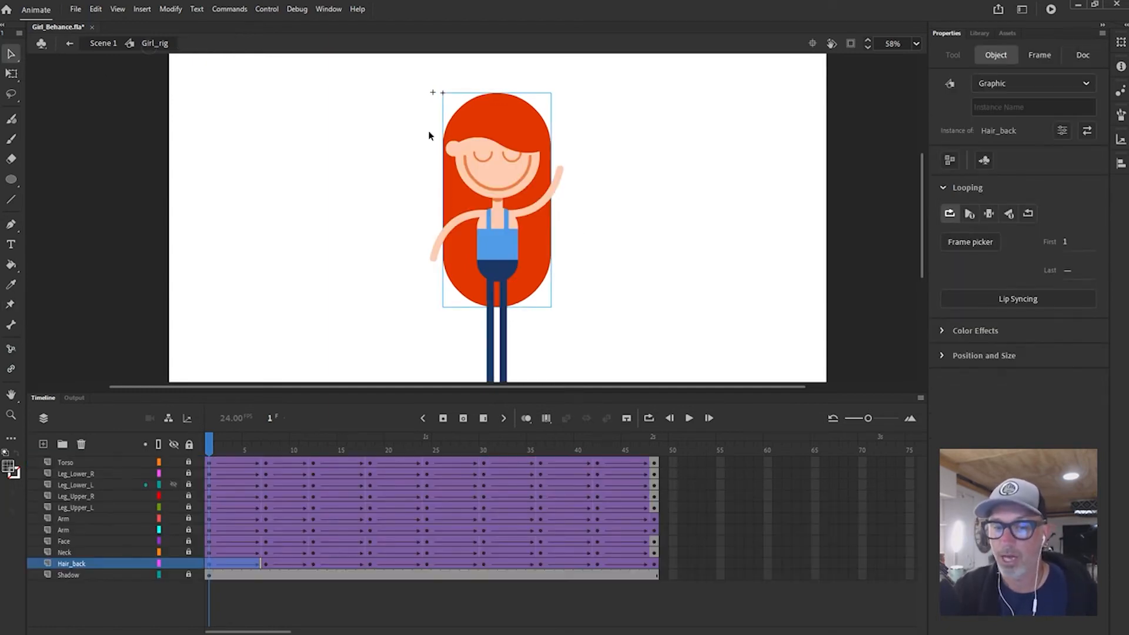
# - Open the Hair_back symbol at frame 1 and break its red drawing object apart into a raw shape
pyautogui.doubleClick(539, 261)
pyautogui.click(540, 253)
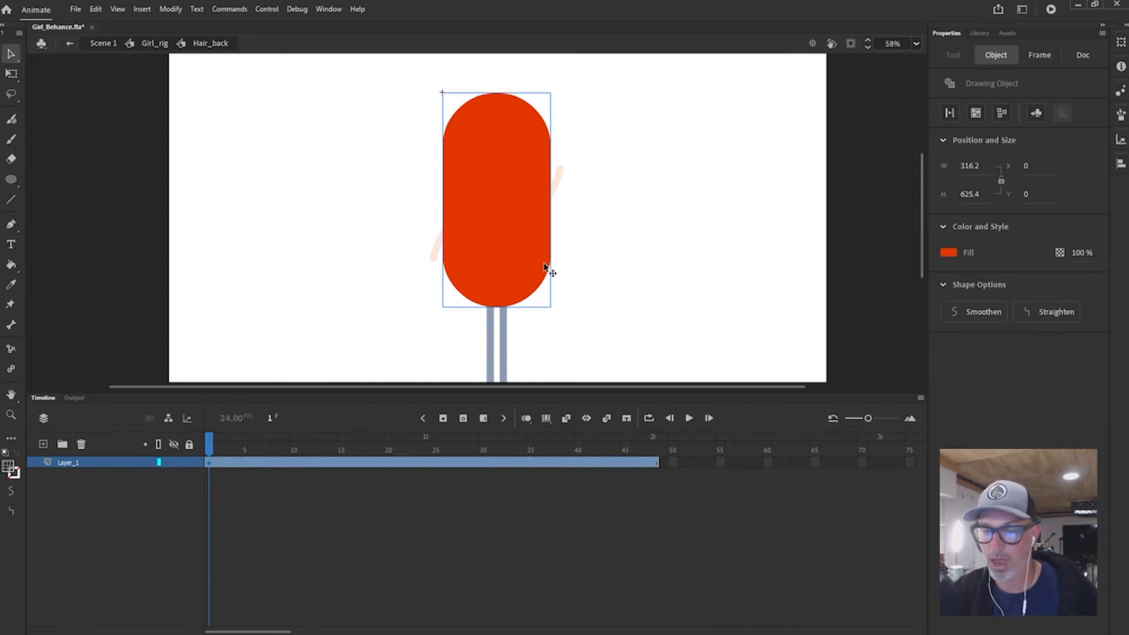
pyautogui.click(560, 286)
pyautogui.click(543, 273)
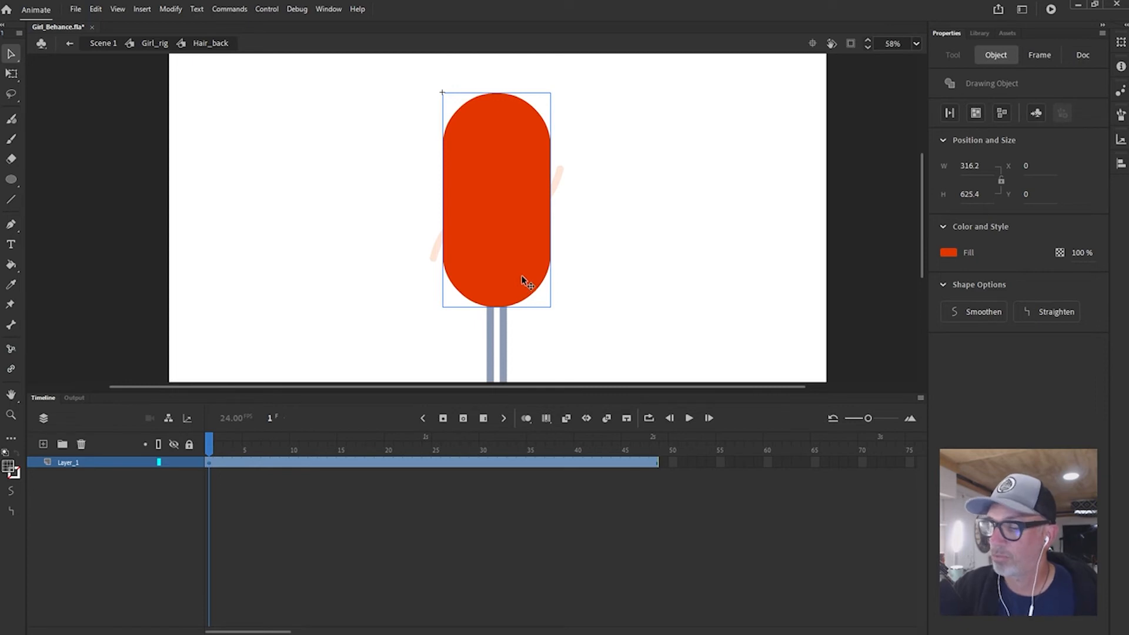
pyautogui.hotkey('ctrl', 'b')
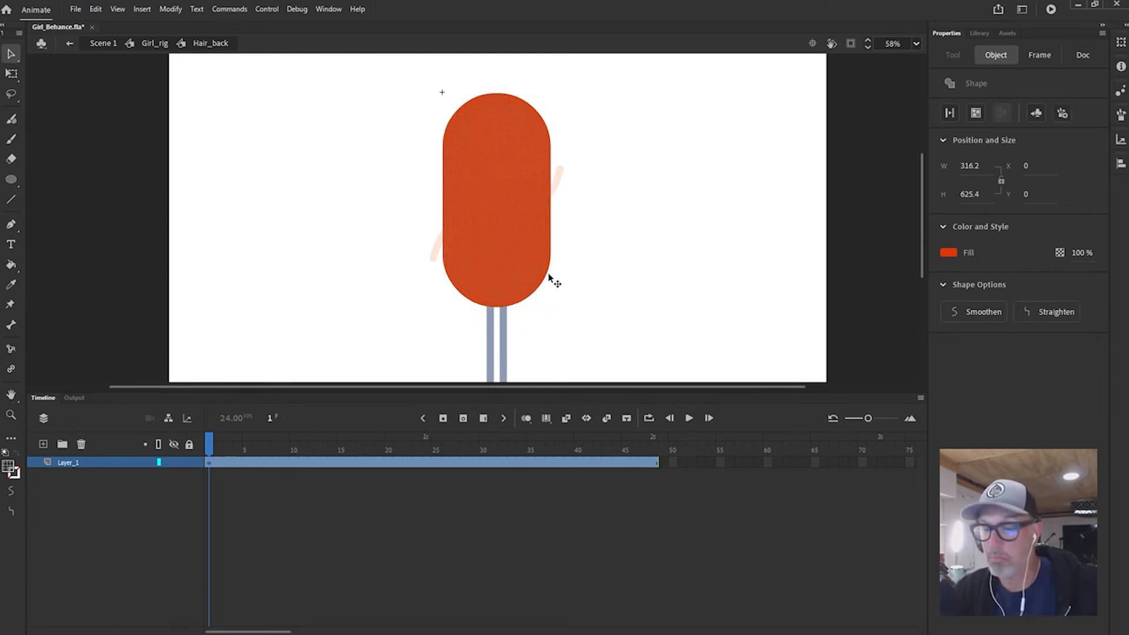
pyautogui.click(578, 277)
pyautogui.click(539, 260)
pyautogui.click(556, 257)
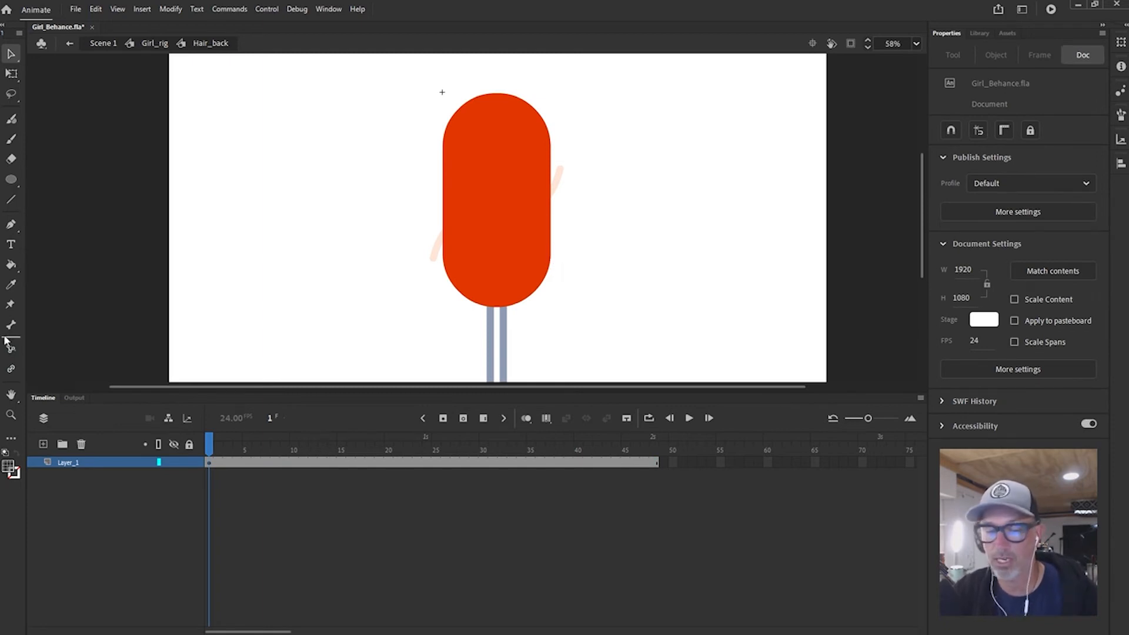
# - Apply the Asset Warp tool to the red hair shape with three pins down its centre: upper, middle and lower
pyautogui.click(11, 306)
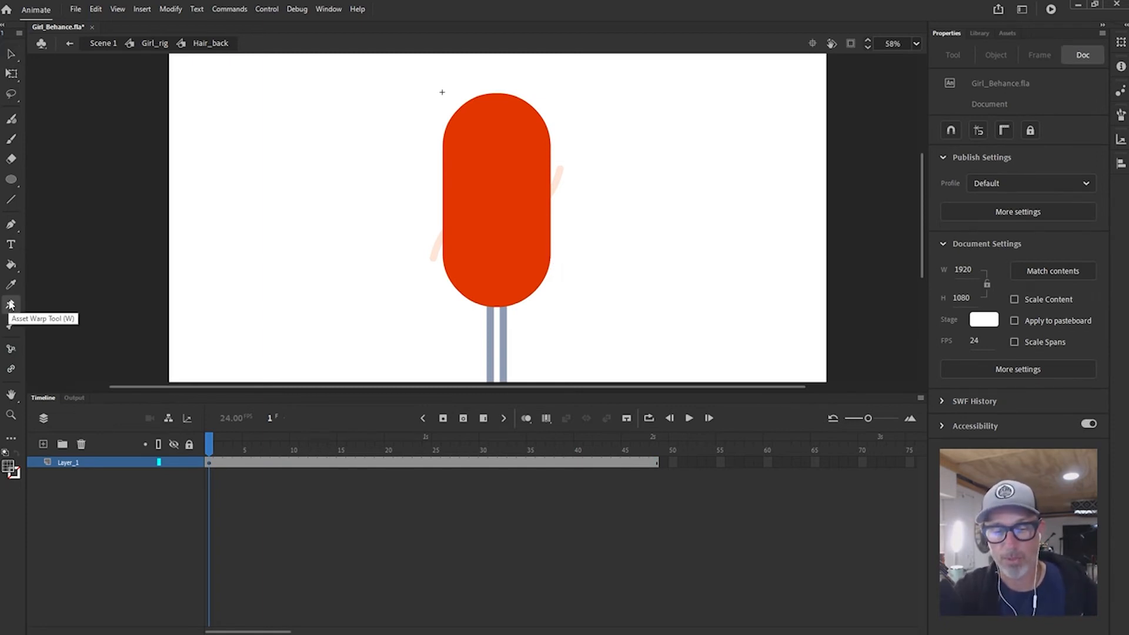
pyautogui.click(508, 128)
pyautogui.click(499, 138)
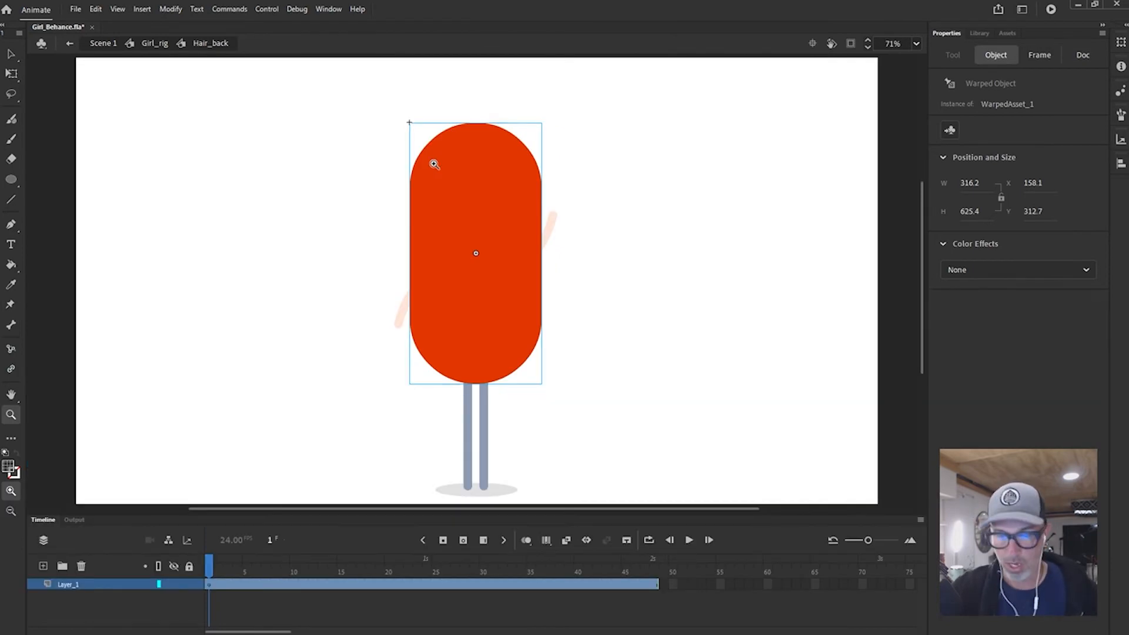
pyautogui.moveTo(367, 108); pyautogui.dragTo(594, 423)
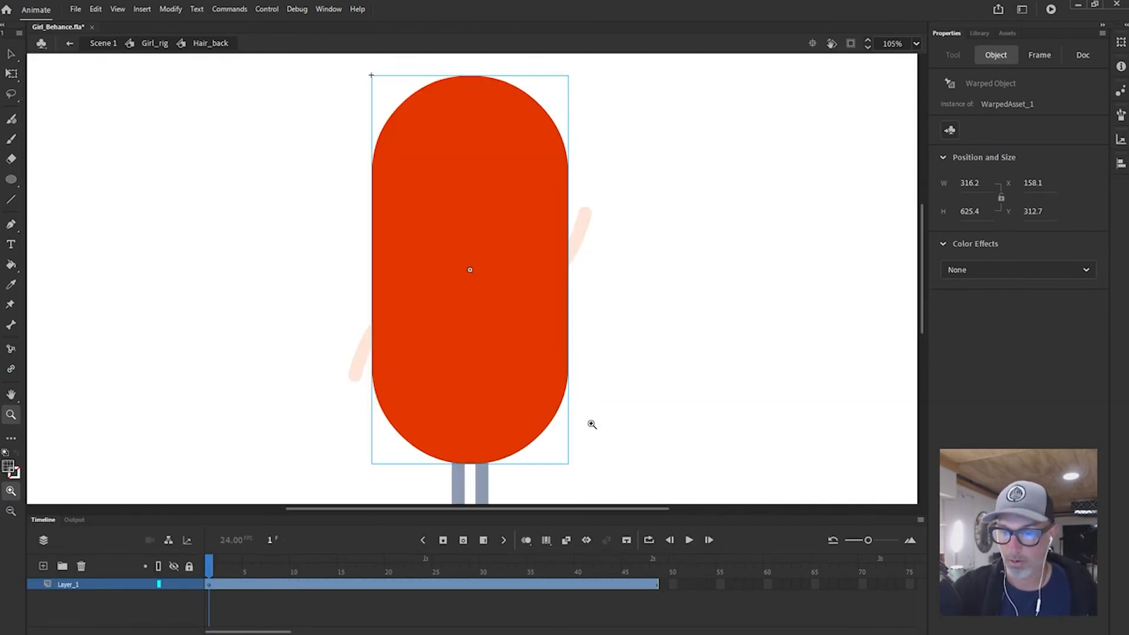
pyautogui.press('w')
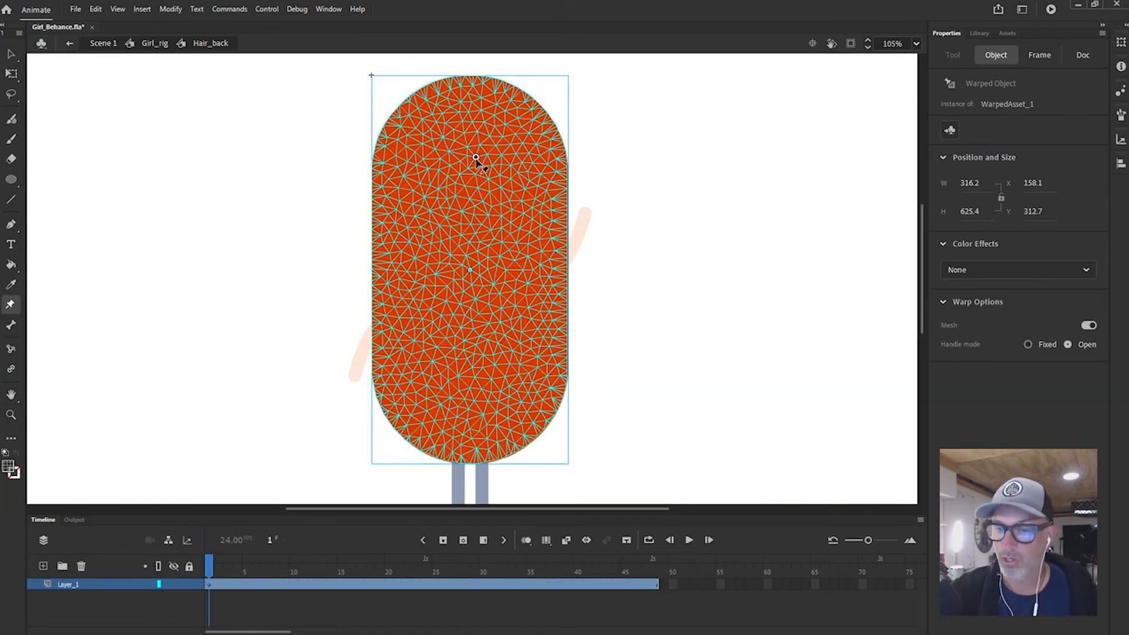
pyautogui.click(471, 270)
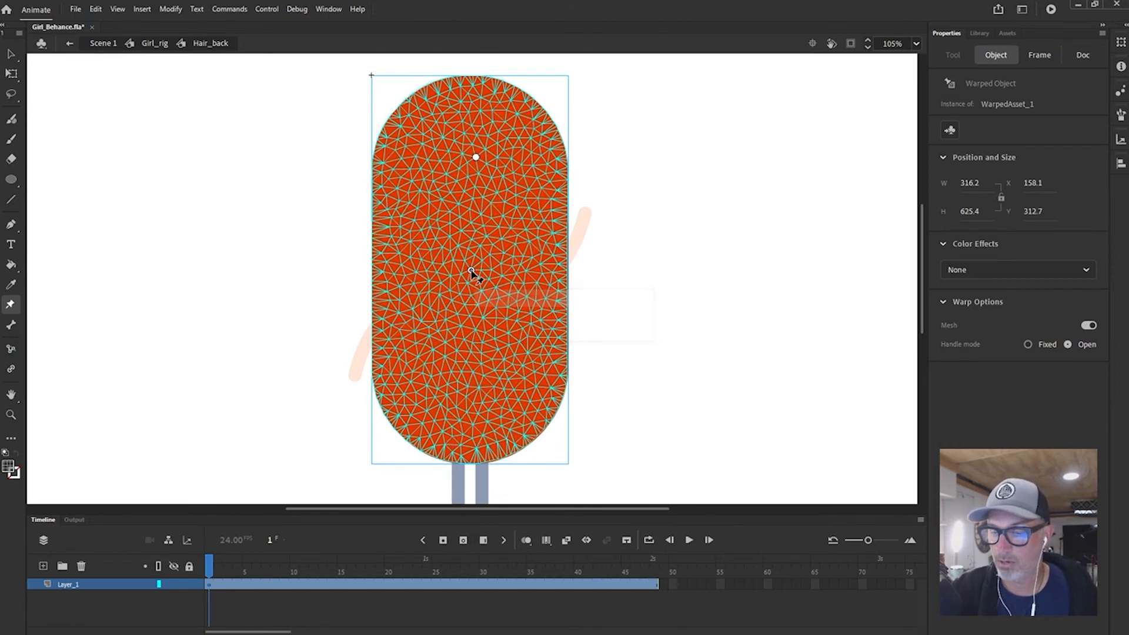
pyautogui.click(473, 367)
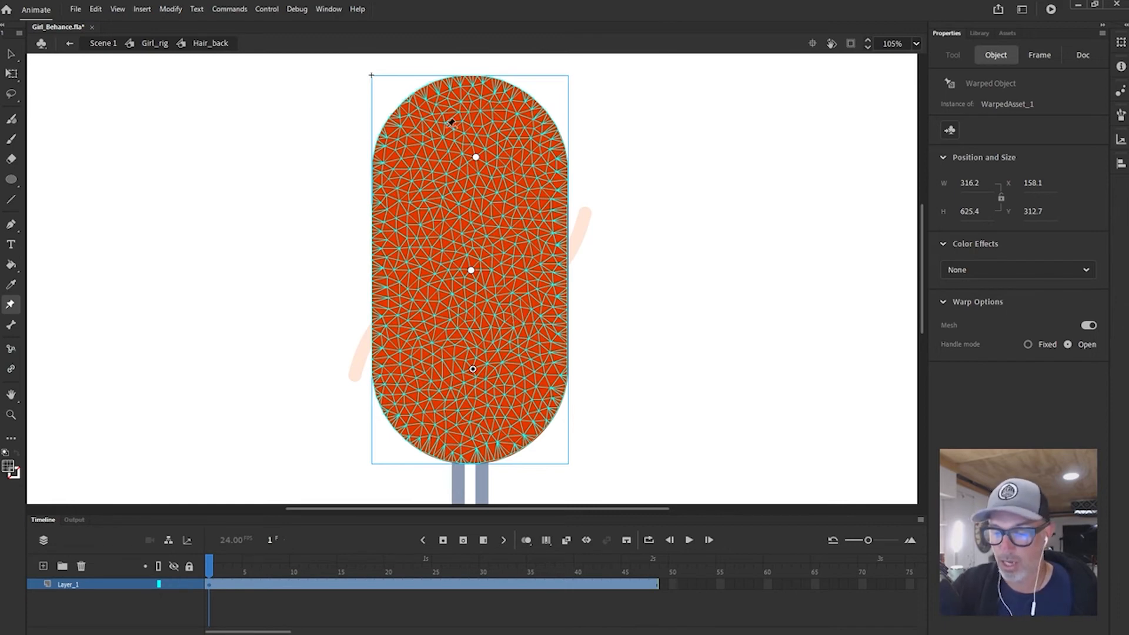
# - Change Layer_1's outline color to white in its layer properties
pyautogui.click(159, 586)
pyautogui.click(158, 584)
pyautogui.click(158, 584)
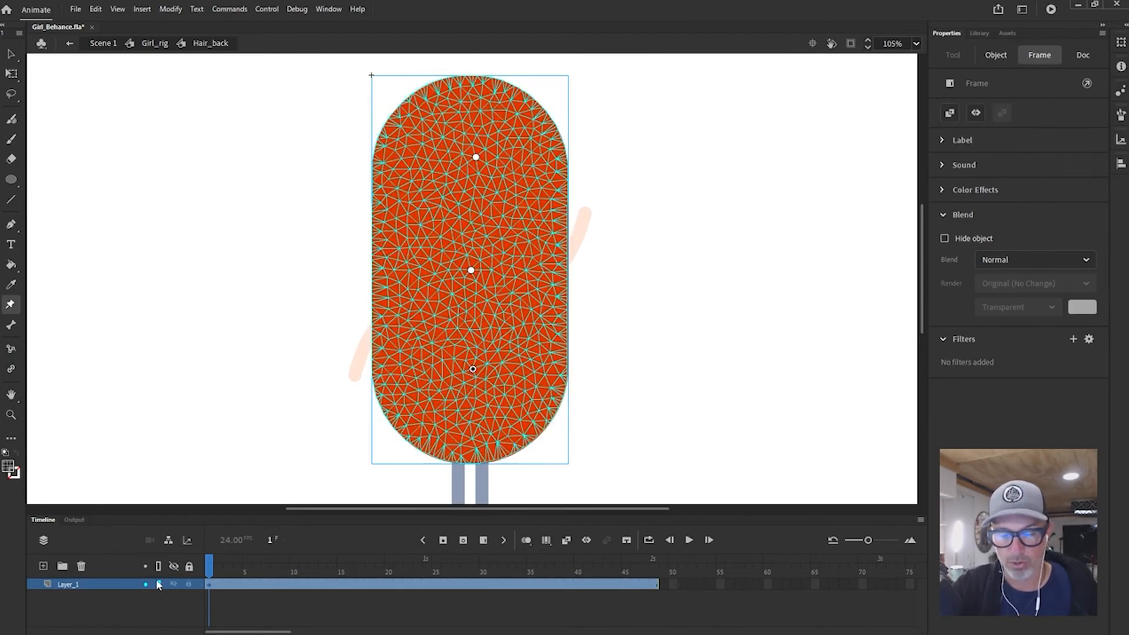
pyautogui.rightClick(111, 584)
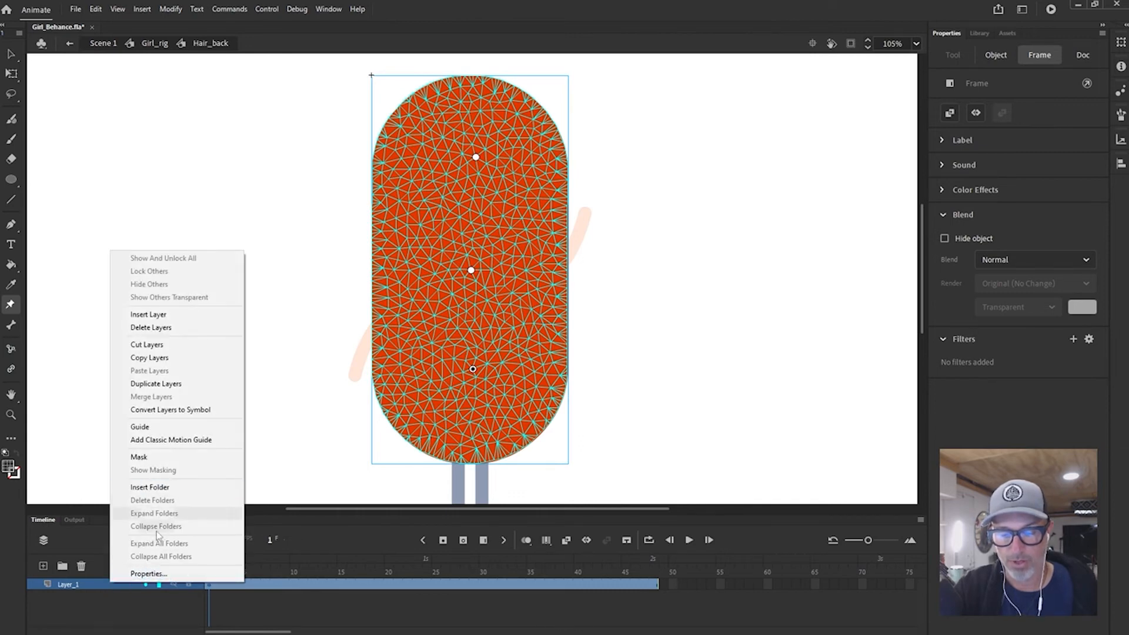
pyautogui.click(157, 574)
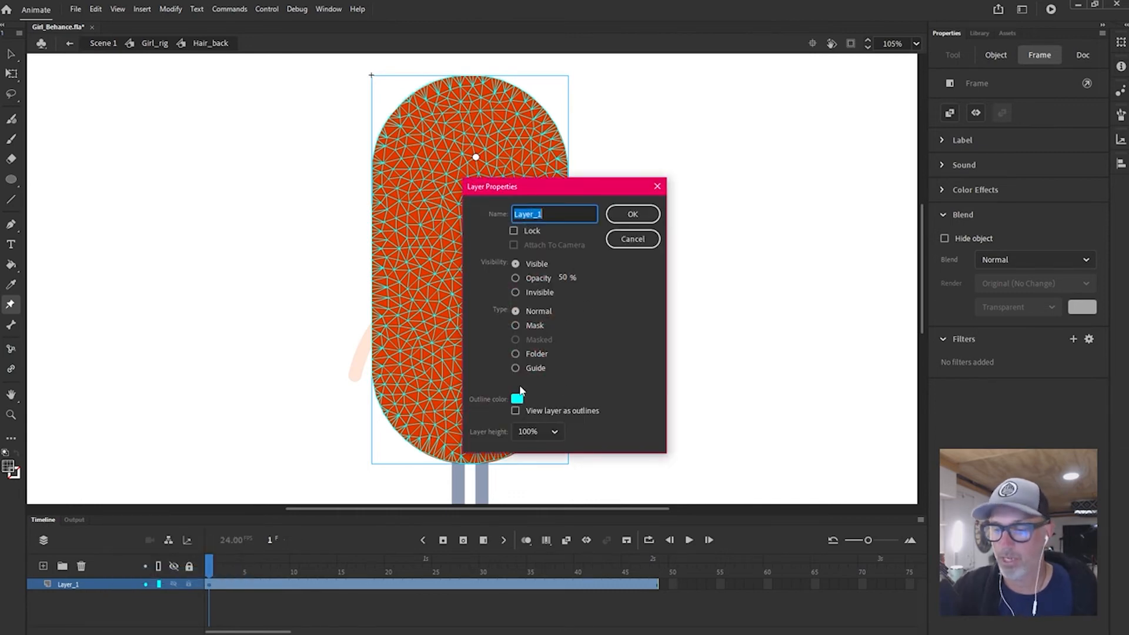
pyautogui.moveTo(600, 200); pyautogui.dragTo(723, 134)
pyautogui.click(640, 333)
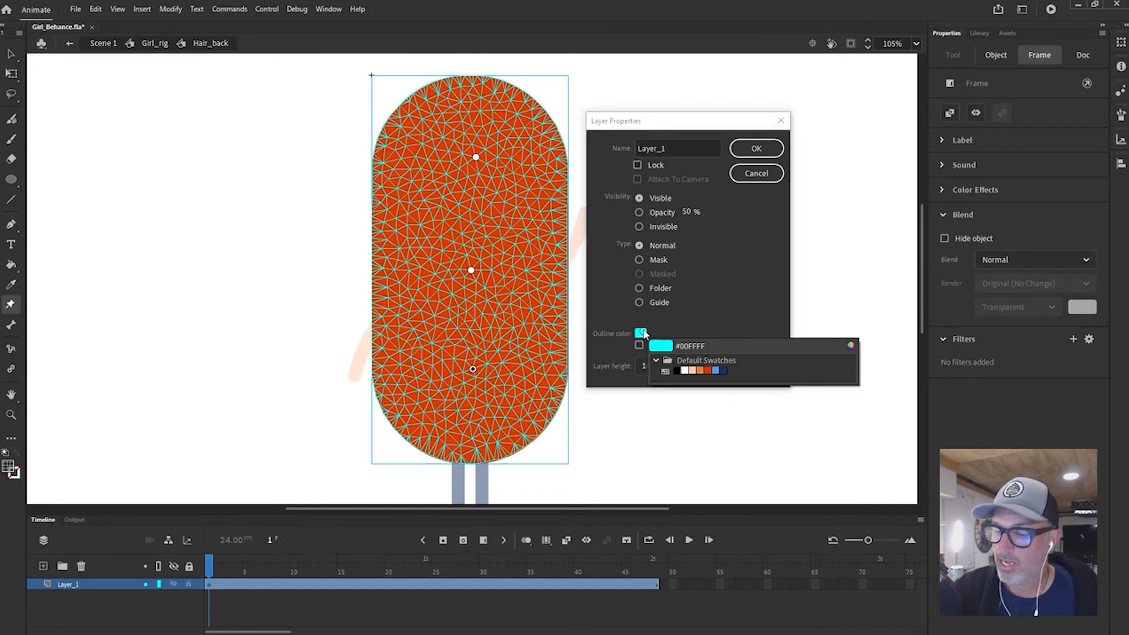
pyautogui.click(683, 369)
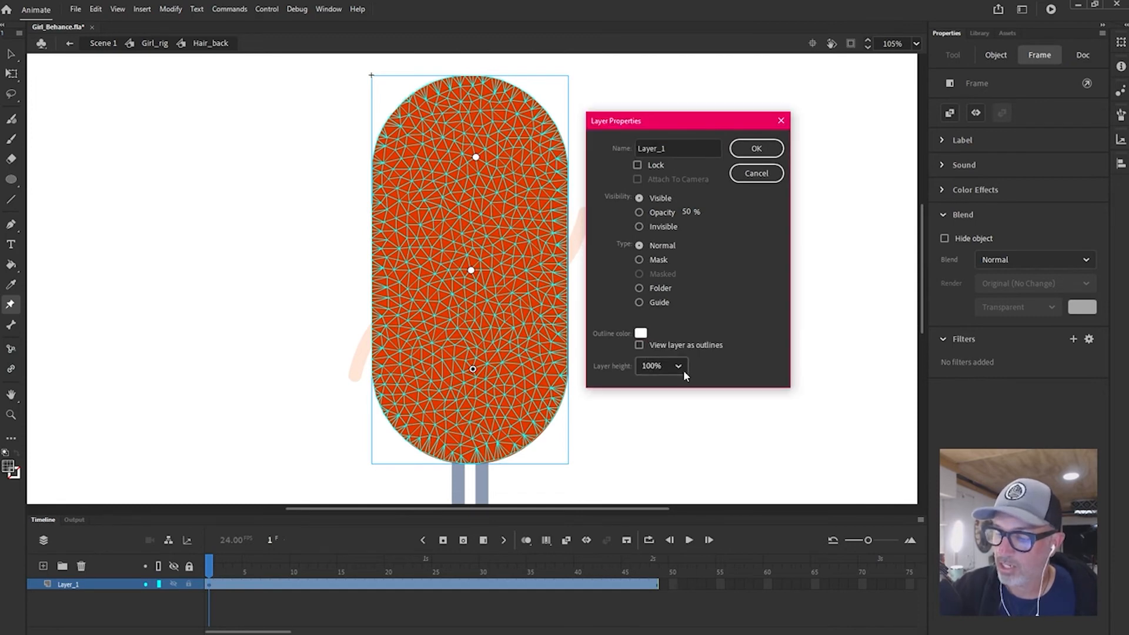
pyautogui.click(769, 149)
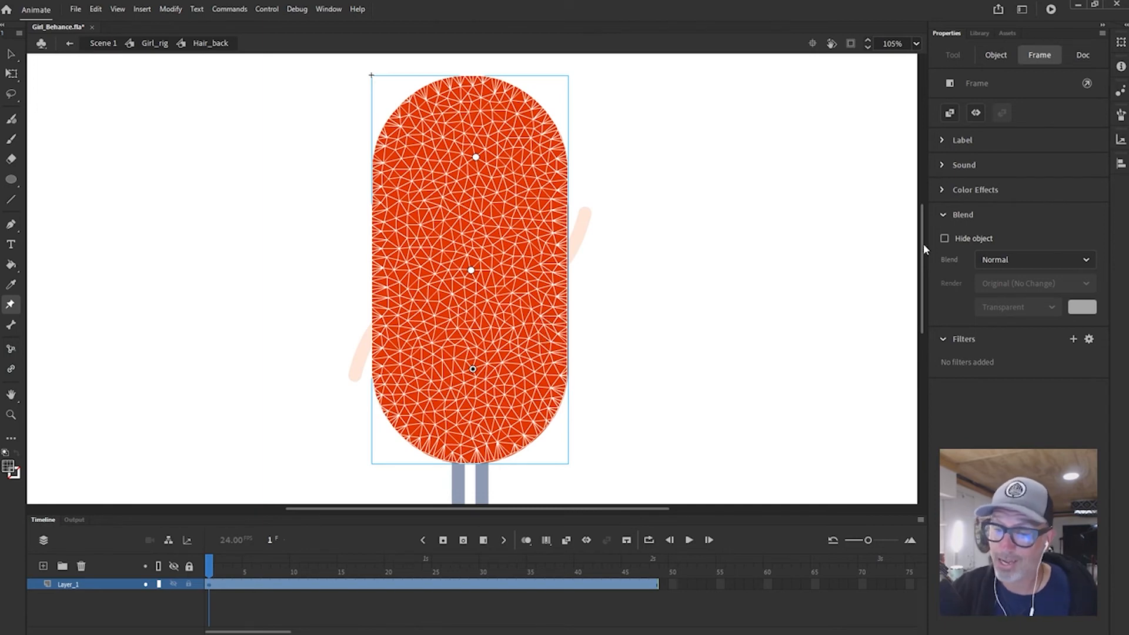
# - Hide the warp mesh on the hair and select its upper pin
pyautogui.click(473, 370)
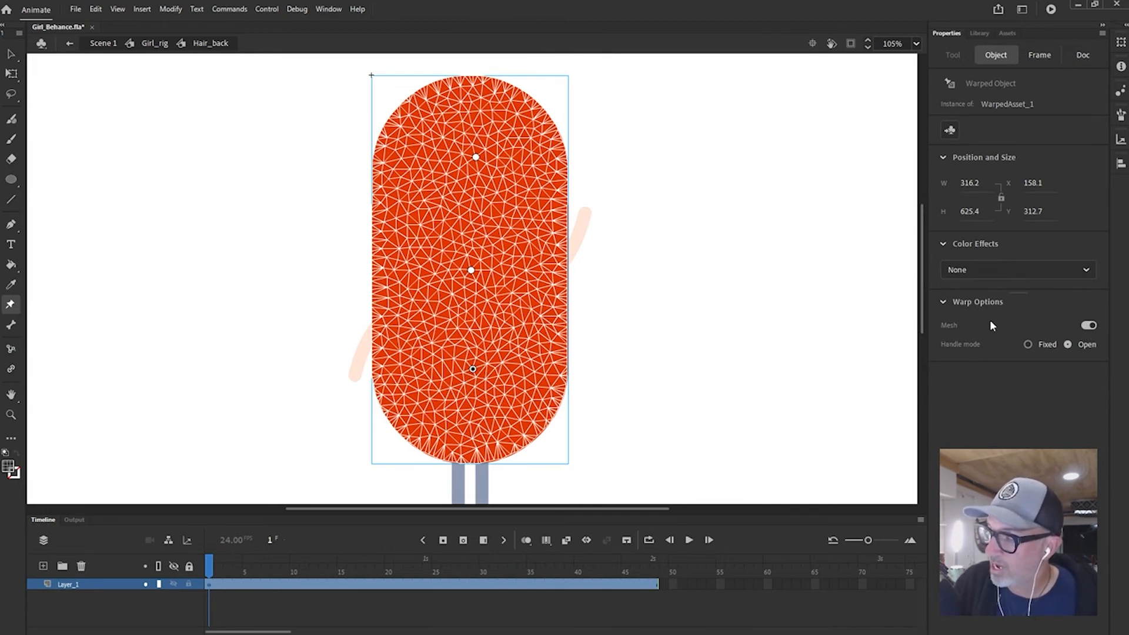
pyautogui.click(1089, 325)
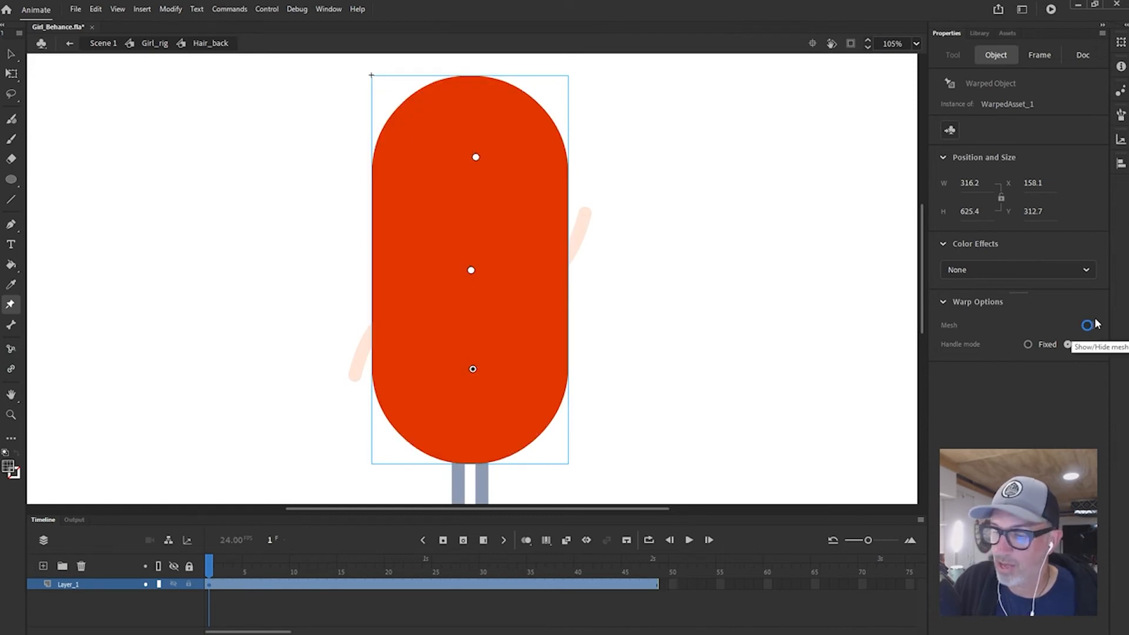
pyautogui.click(476, 157)
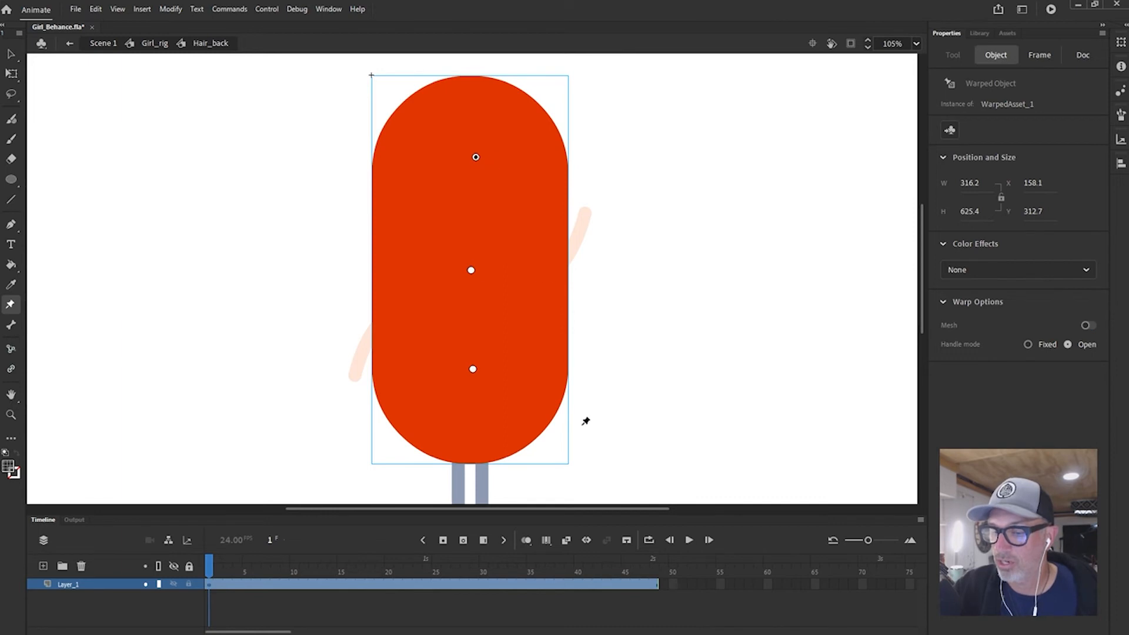
# - Set the hair's upper pin handle mode to Fixed and select the lower pin
pyautogui.click(1027, 344)
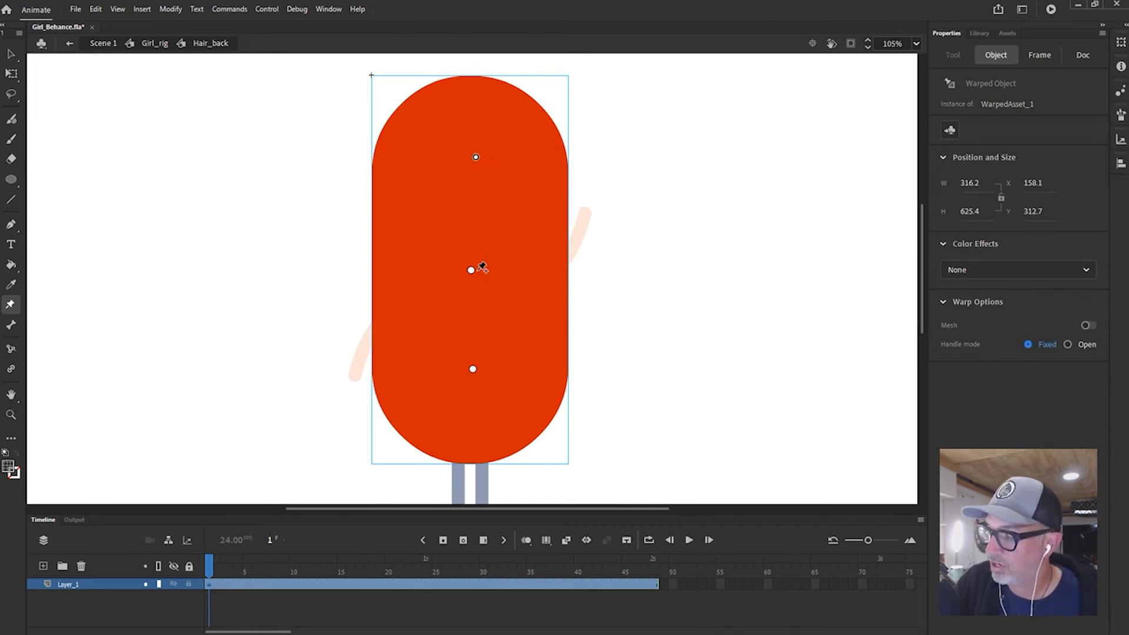
pyautogui.click(471, 271)
pyautogui.click(473, 368)
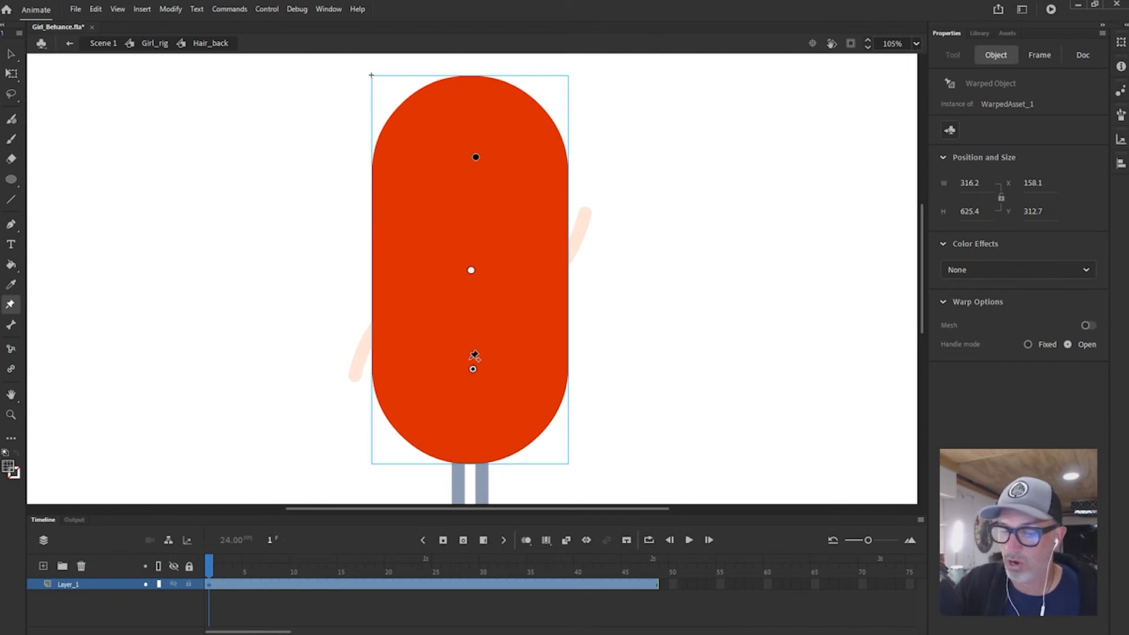
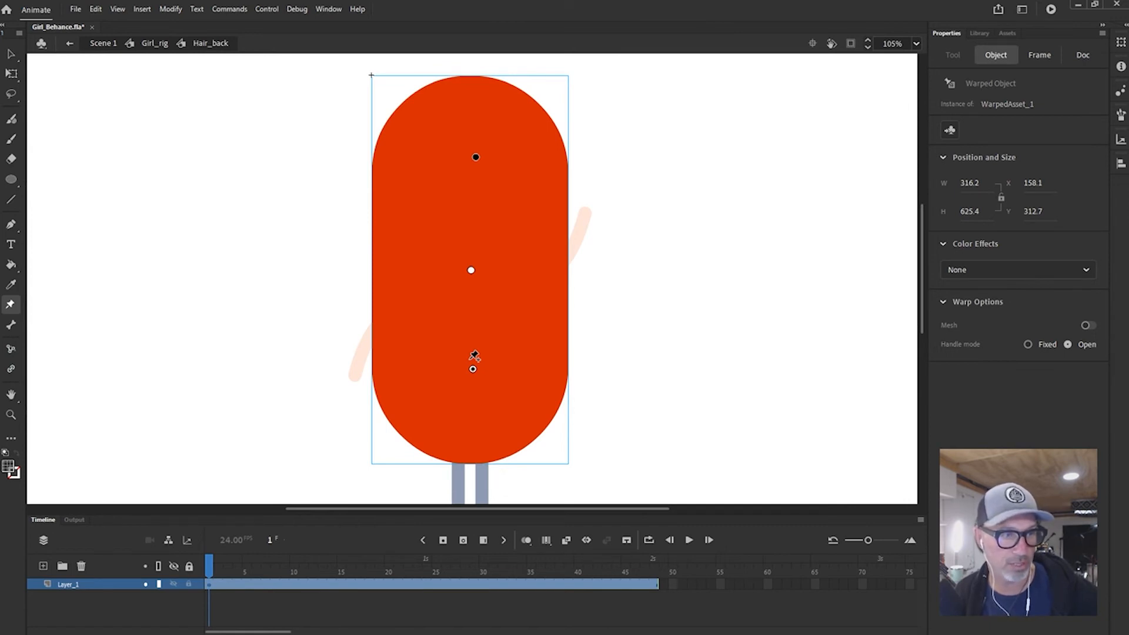
# - Pose the hair at frame 1 by swinging the lower pin up to the right and nudging the middle pin down-left
pyautogui.click(409, 478)
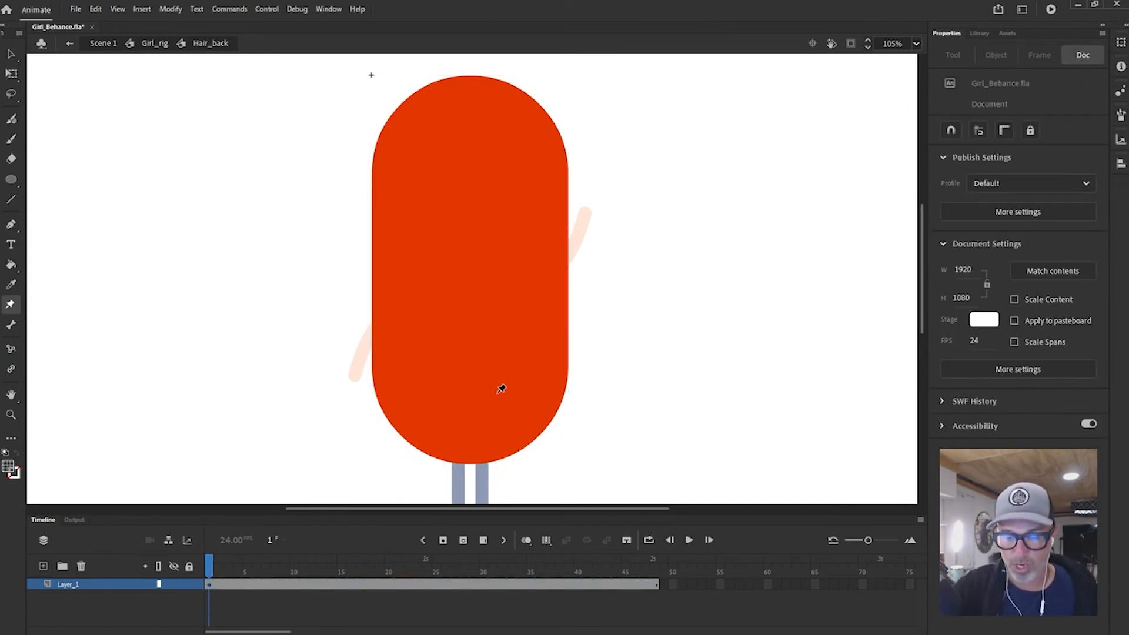
pyautogui.click(473, 370)
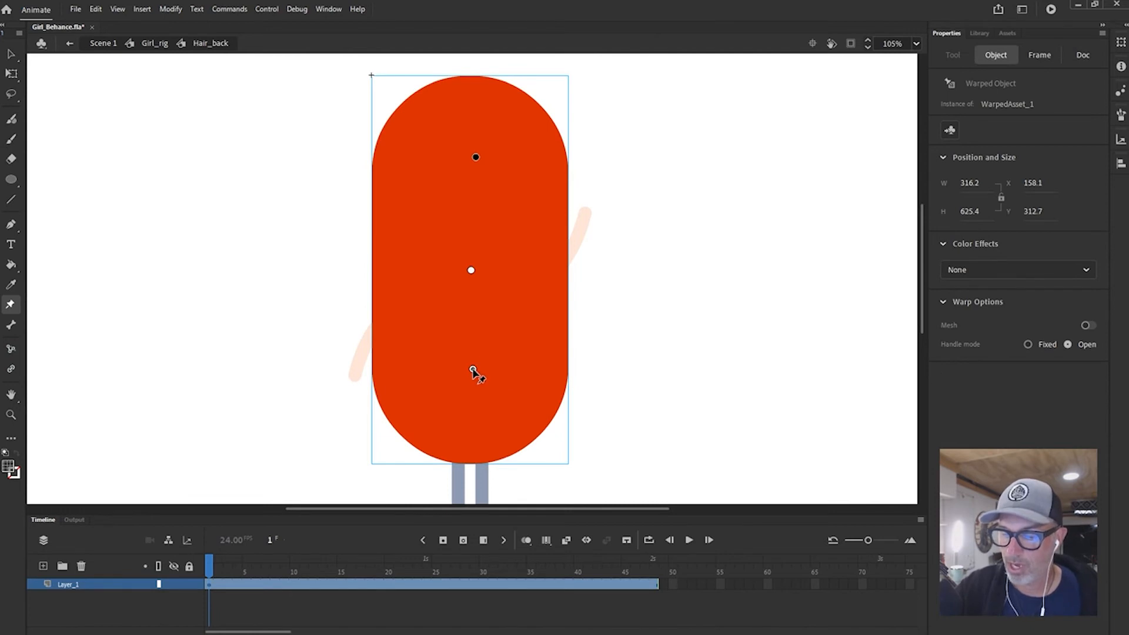
pyautogui.moveTo(473, 370); pyautogui.dragTo(595, 329)
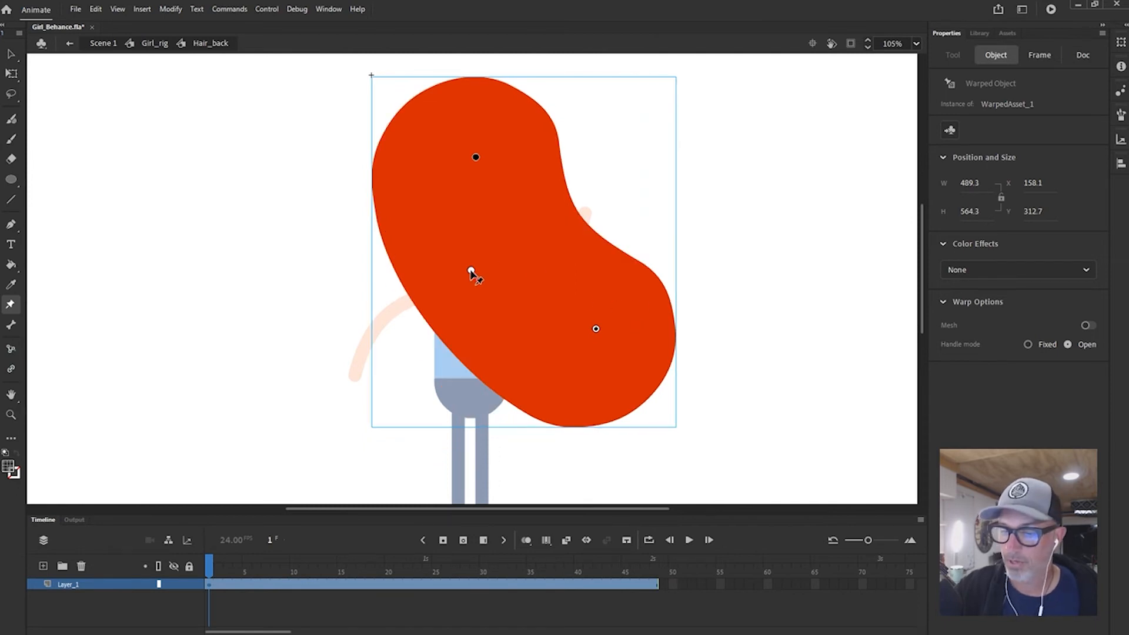
pyautogui.moveTo(471, 271); pyautogui.dragTo(458, 281)
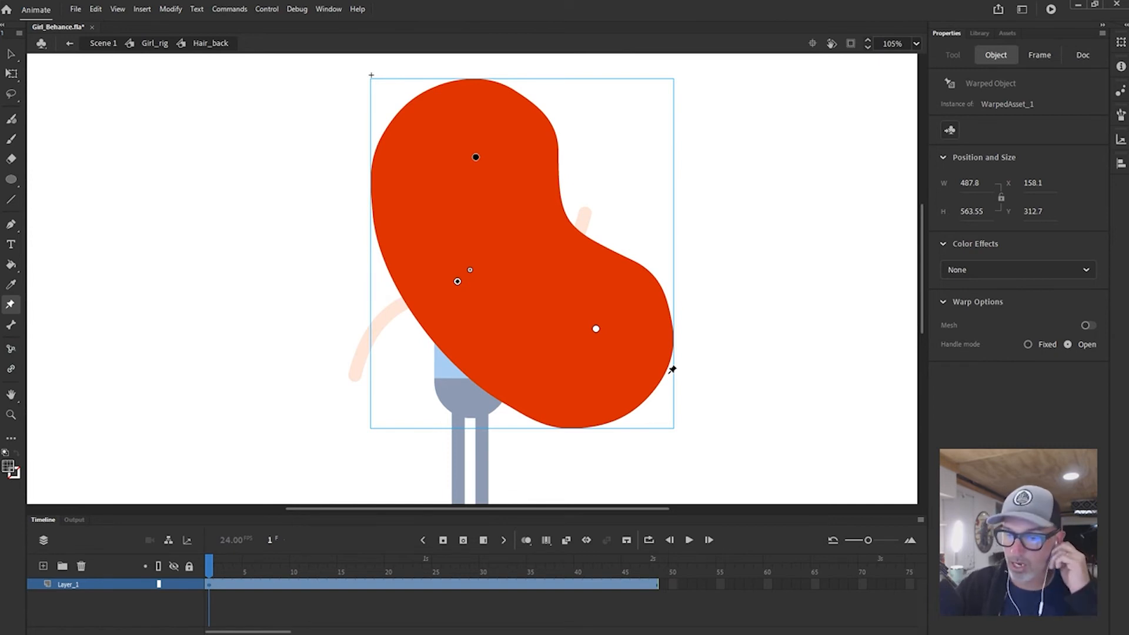
# - Add a keyframe at frame 6, shifting the hair's middle pin left and lowering the bottom pin slightly back toward the body
pyautogui.click(253, 571)
pyautogui.click(256, 585)
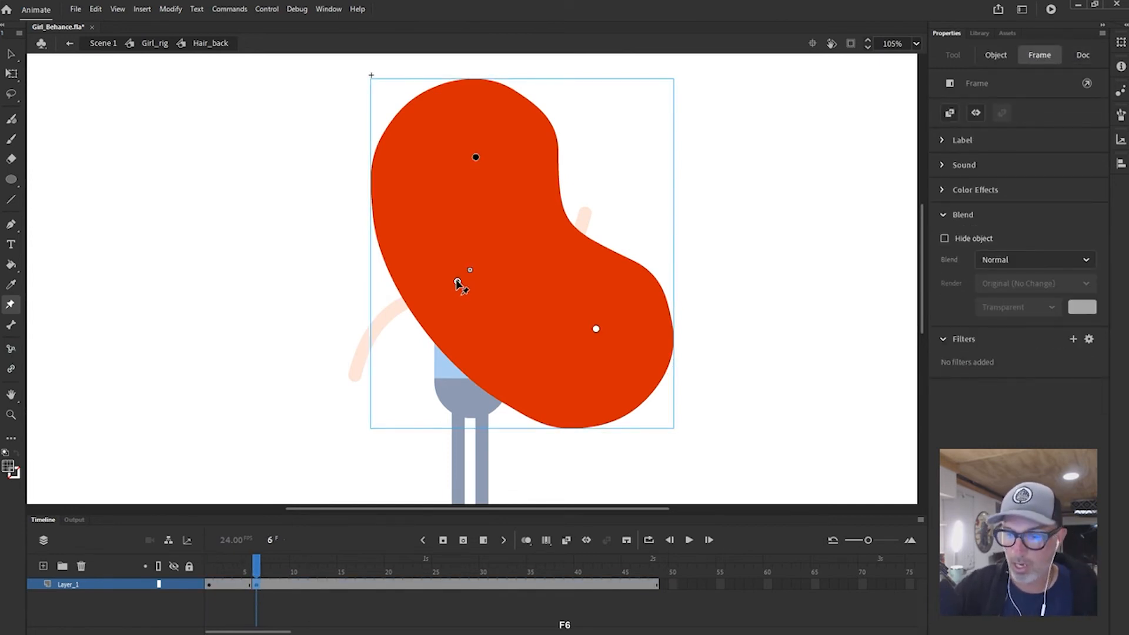
pyautogui.moveTo(457, 282); pyautogui.dragTo(424, 290)
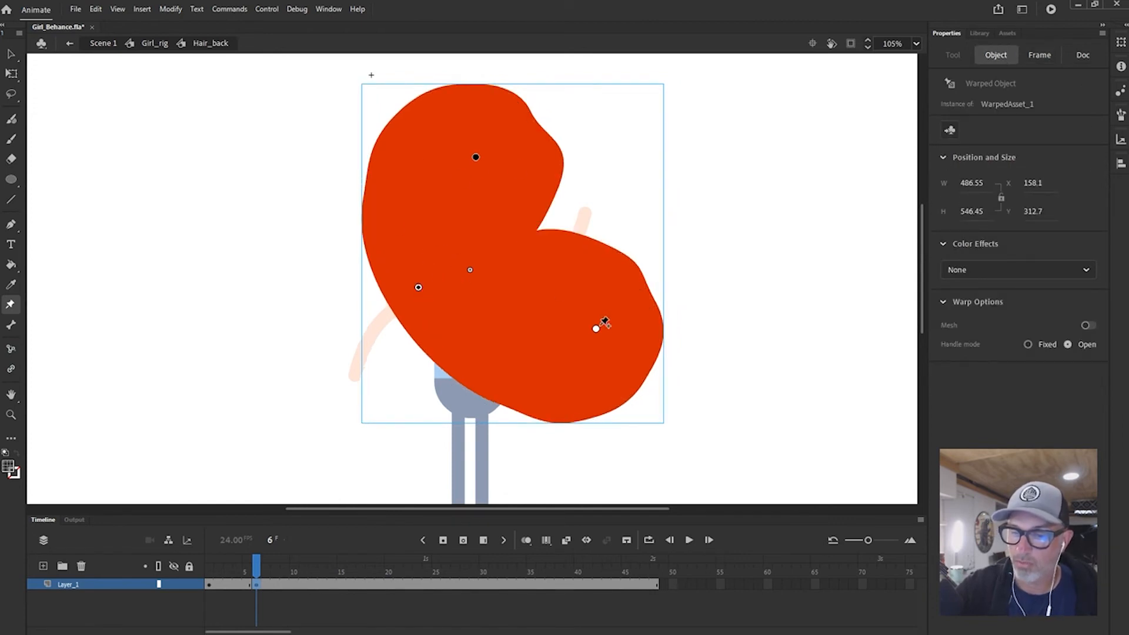
pyautogui.moveTo(596, 329); pyautogui.dragTo(577, 355)
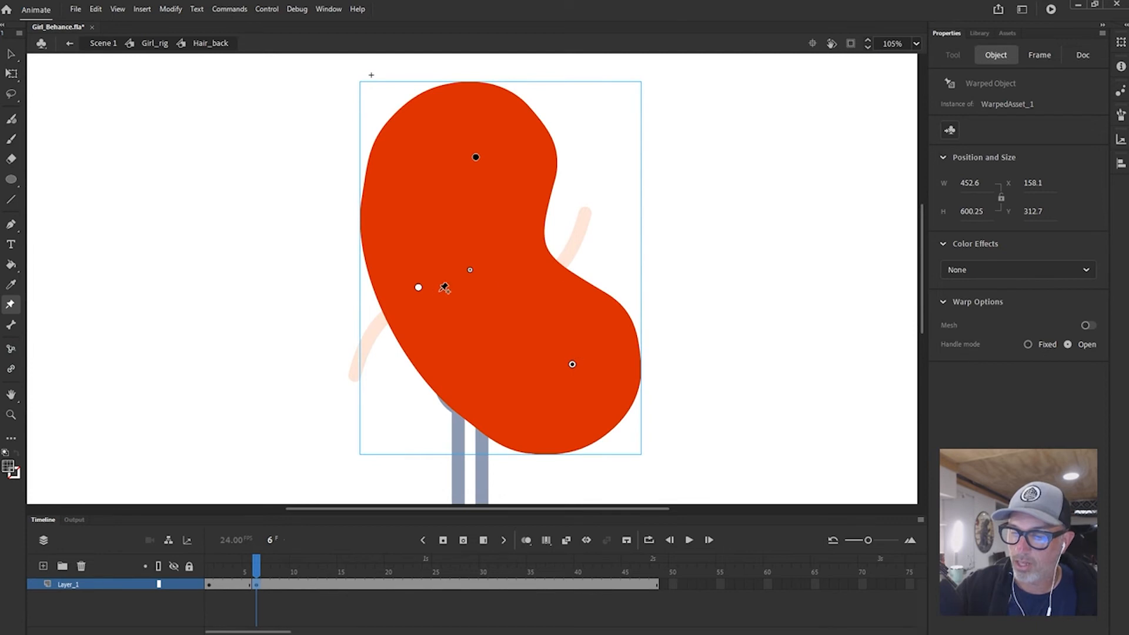
pyautogui.moveTo(423, 292); pyautogui.dragTo(423, 294)
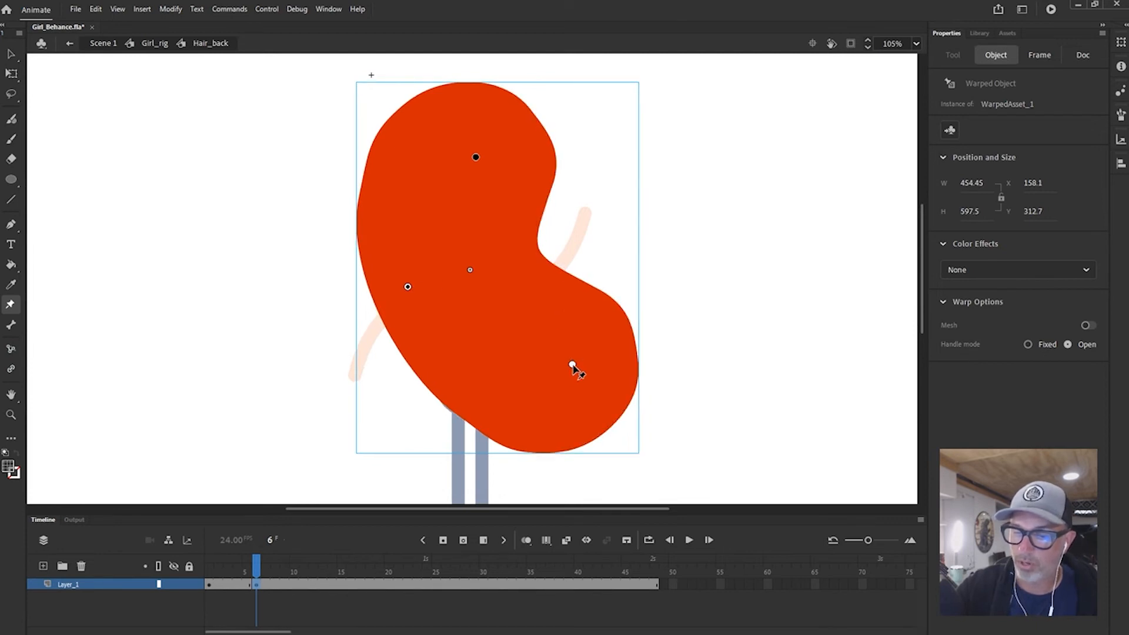
pyautogui.moveTo(573, 366); pyautogui.dragTo(577, 368)
# - Add a keyframe at frame 11 and swing the hair's lower pin down-left below the middle pin, nudging the middle pin left
pyautogui.click(303, 585)
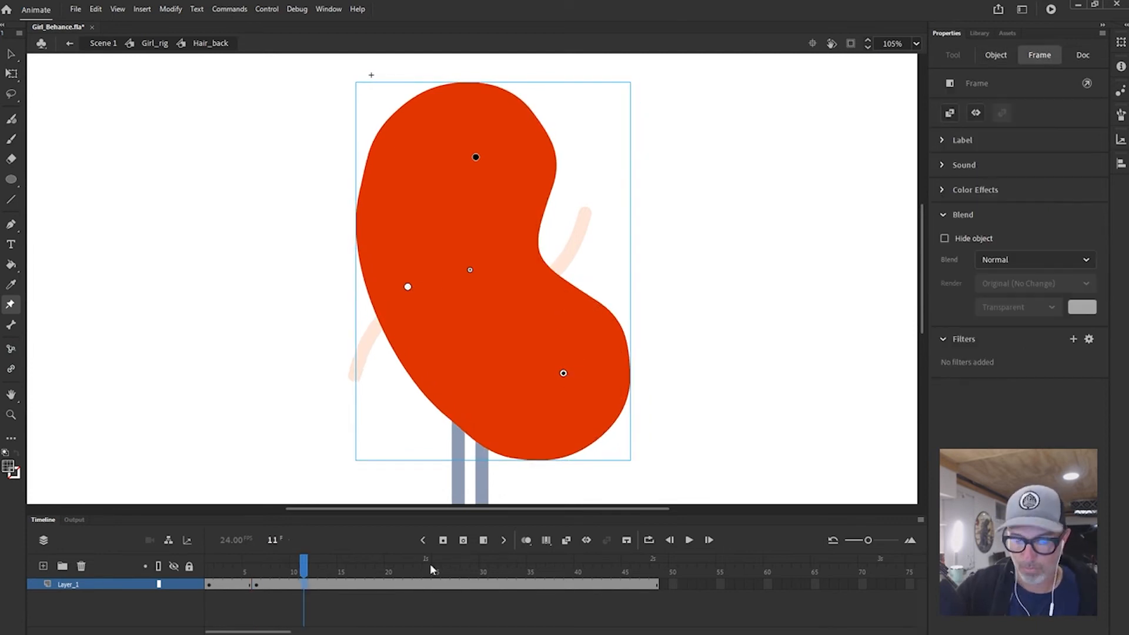
pyautogui.press('F6')
pyautogui.scroll(-2, 680, 327)
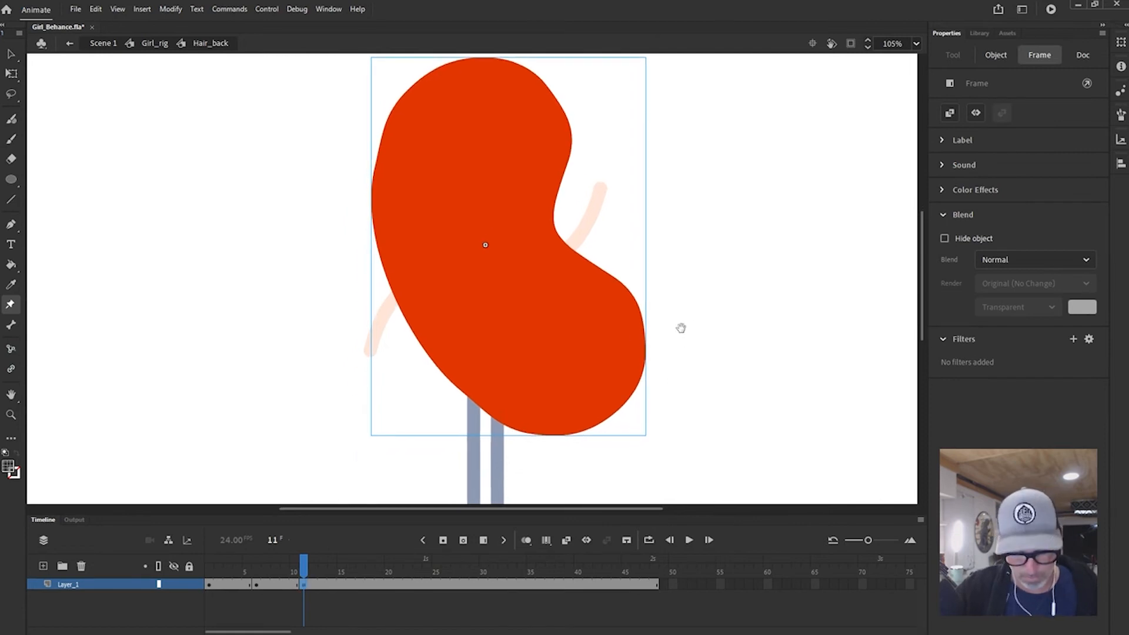
pyautogui.moveTo(579, 349); pyautogui.dragTo(432, 400)
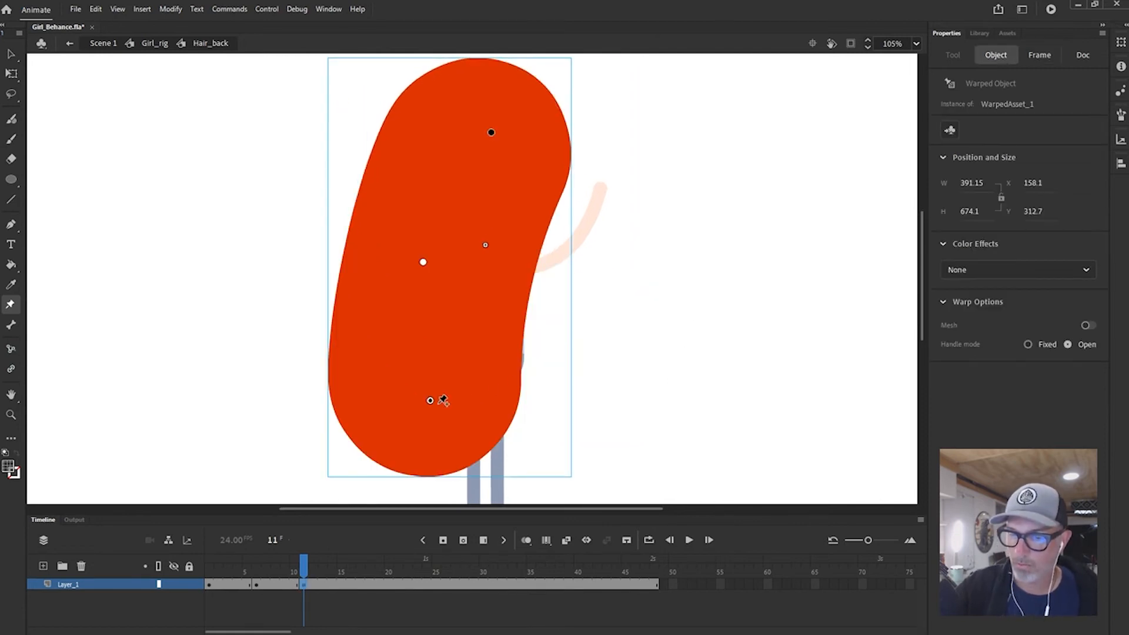
pyautogui.moveTo(425, 264); pyautogui.dragTo(416, 262)
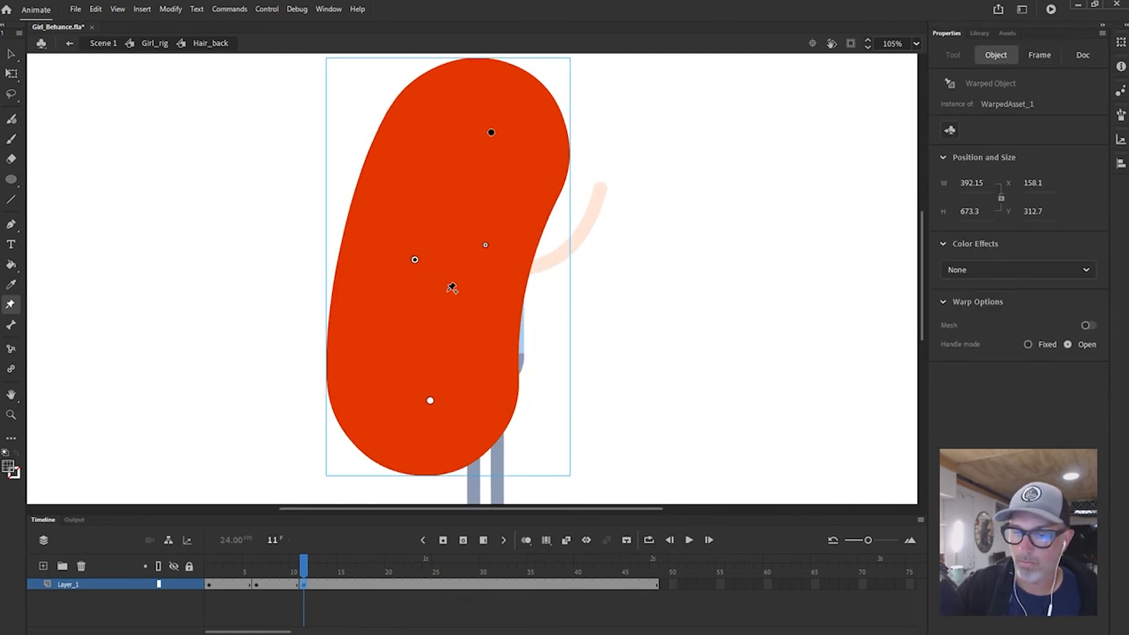
pyautogui.click(430, 401)
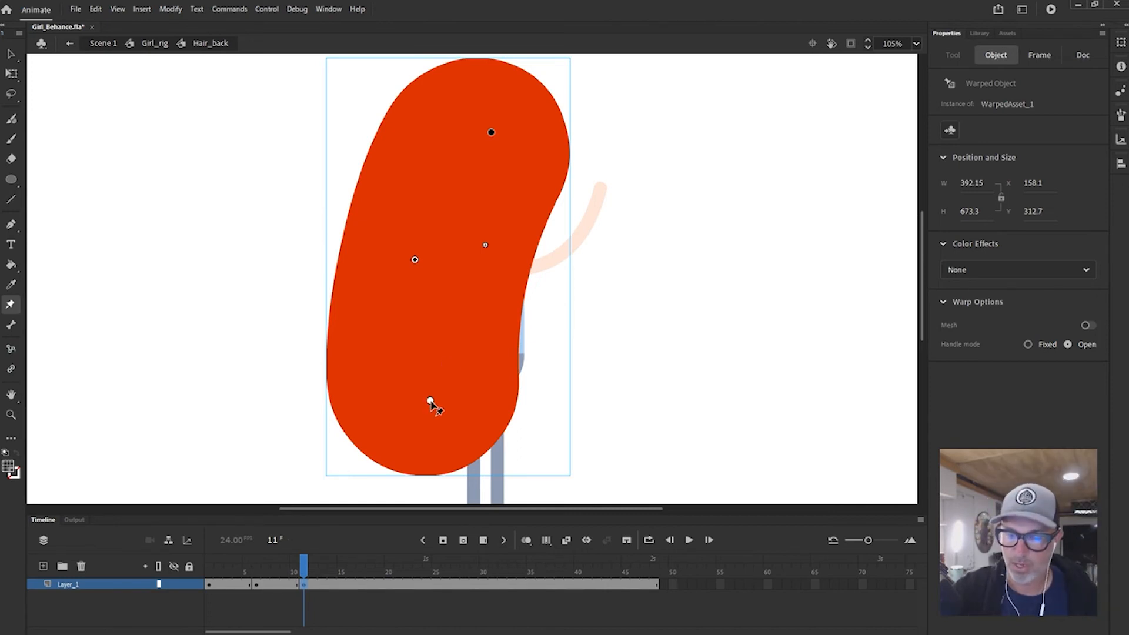
# - Add a keyframe at frame 16, swinging the hair's lower pin far up to the left and moving the middle pin down-right
pyautogui.moveTo(218, 568); pyautogui.dragTo(356, 588)
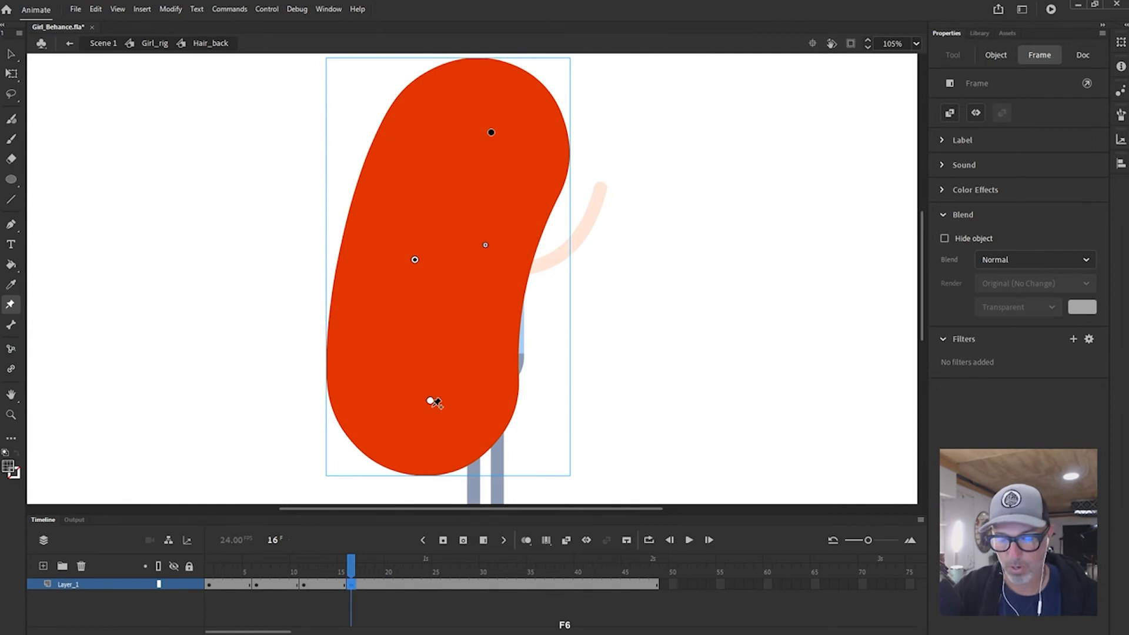
pyautogui.moveTo(431, 400); pyautogui.dragTo(395, 372)
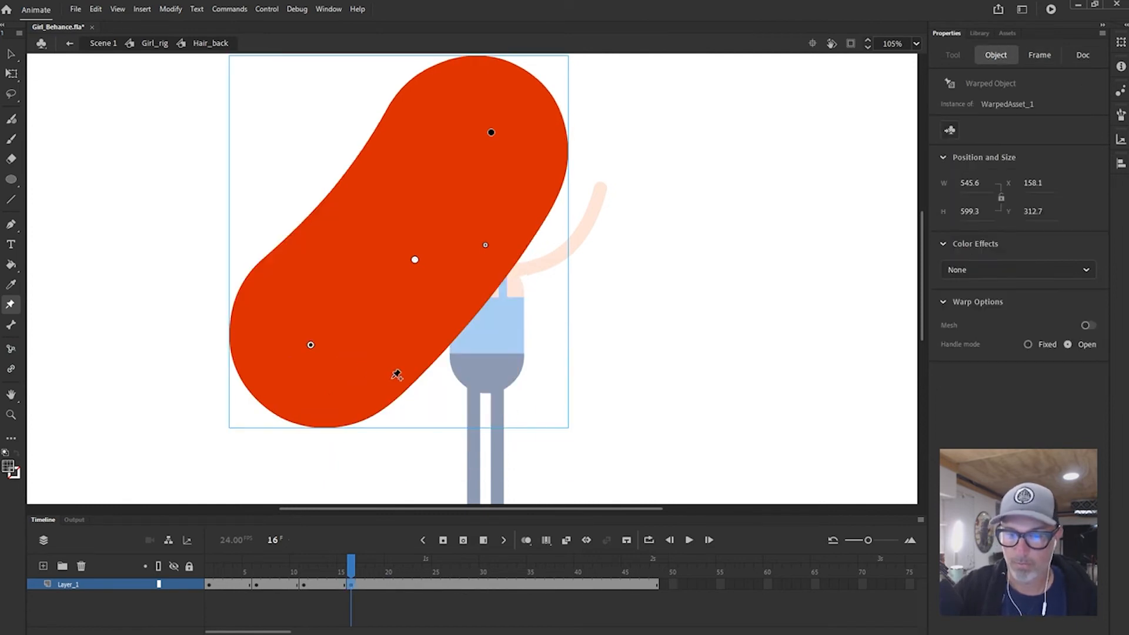
pyautogui.moveTo(311, 347); pyautogui.dragTo(277, 318)
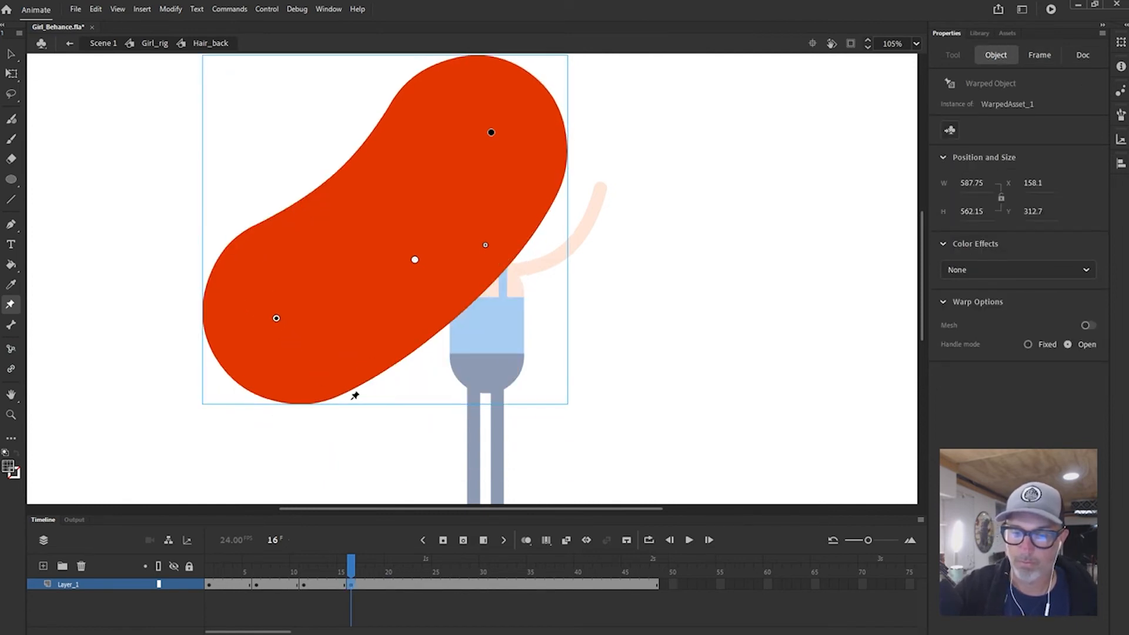
pyautogui.moveTo(416, 261); pyautogui.dragTo(442, 279)
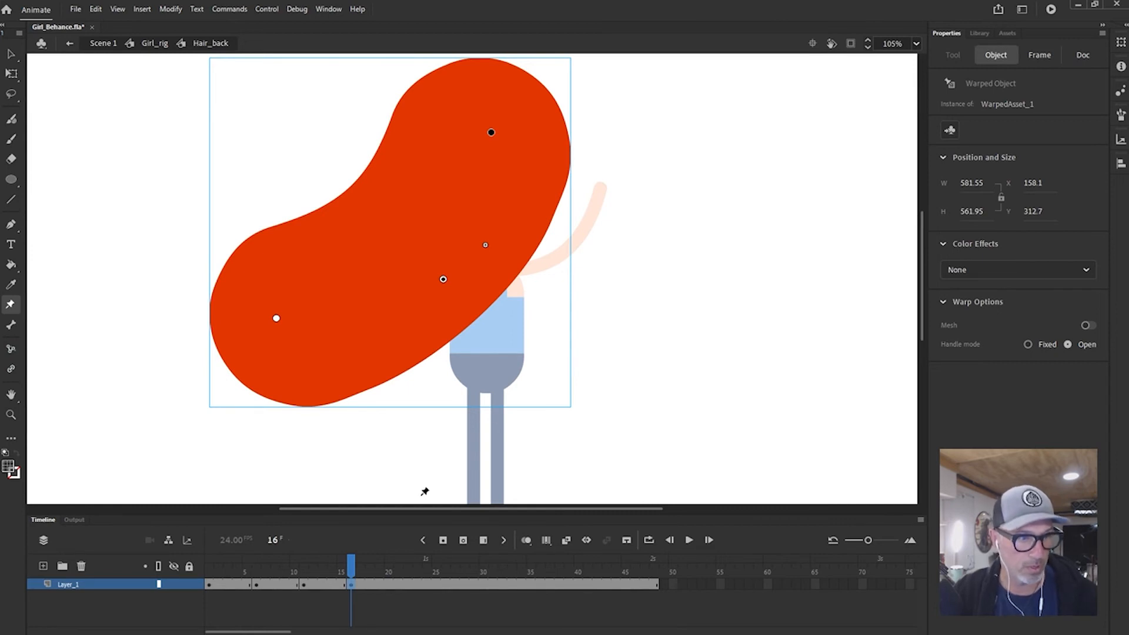
# - Add a keyframe at frame 20, raising the hair's lower pin slightly up-left and shifting the middle pin a little down-right
pyautogui.moveTo(390, 582); pyautogui.dragTo(390, 587)
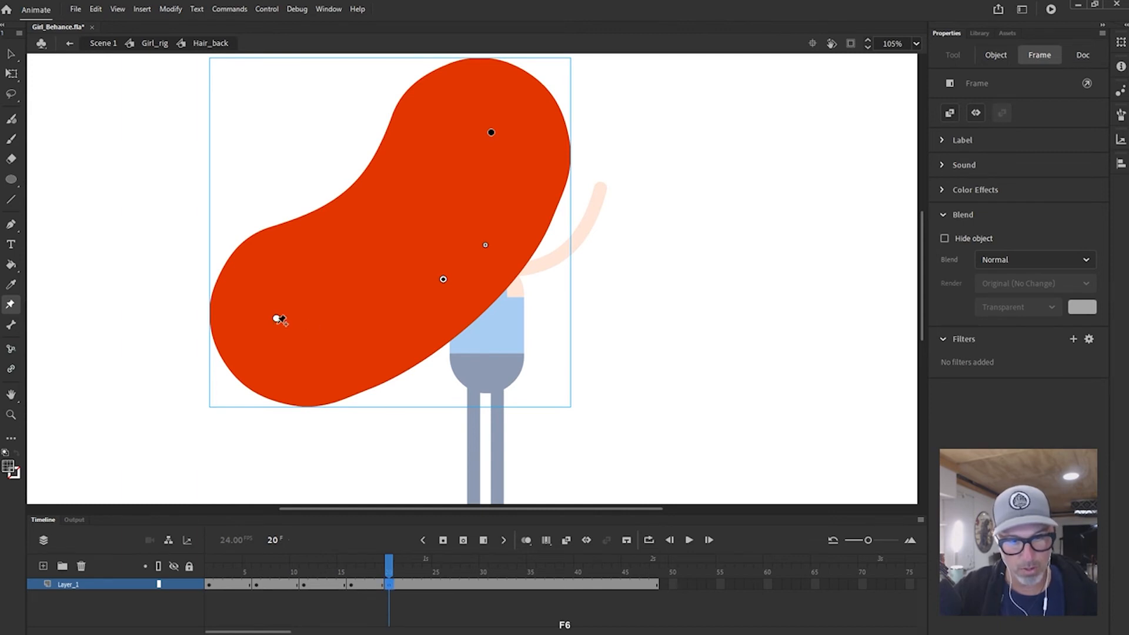
pyautogui.moveTo(276, 318); pyautogui.dragTo(268, 301)
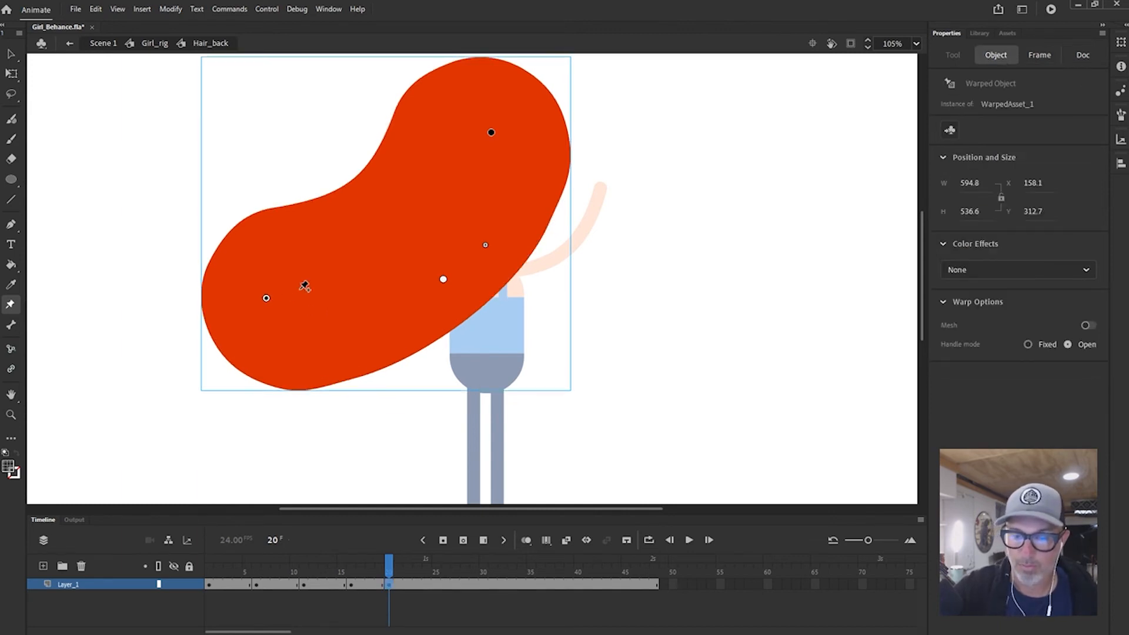
pyautogui.moveTo(444, 279); pyautogui.dragTo(461, 292)
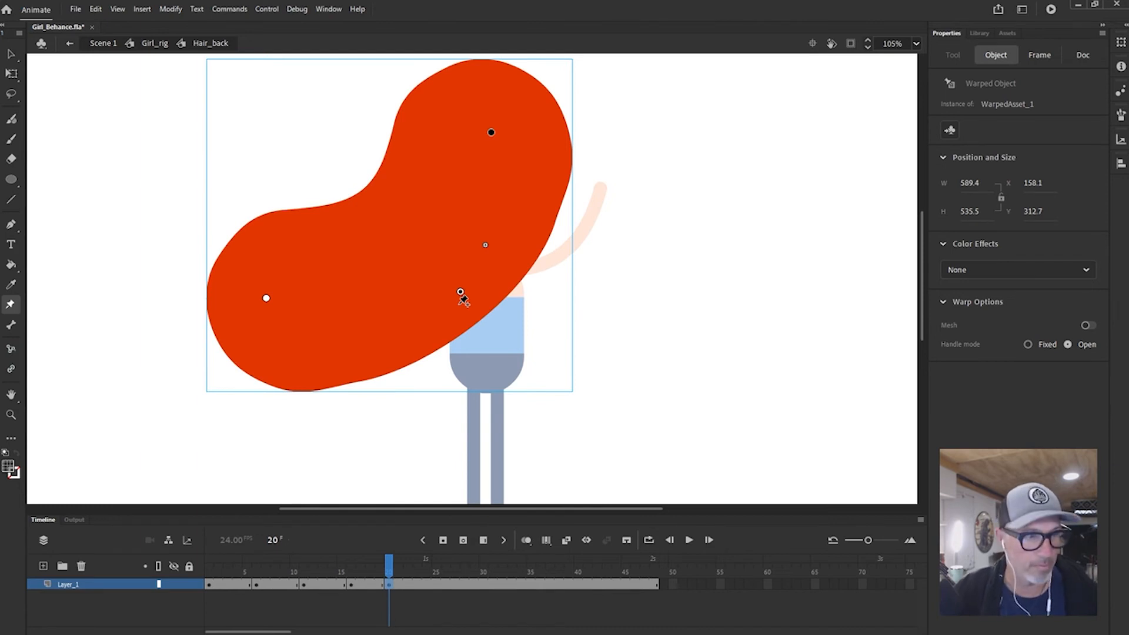
# - Add a keyframe at frame 25, swinging the hair's lower pin down and across to the right and moving the middle pin slightly right
pyautogui.click(442, 584)
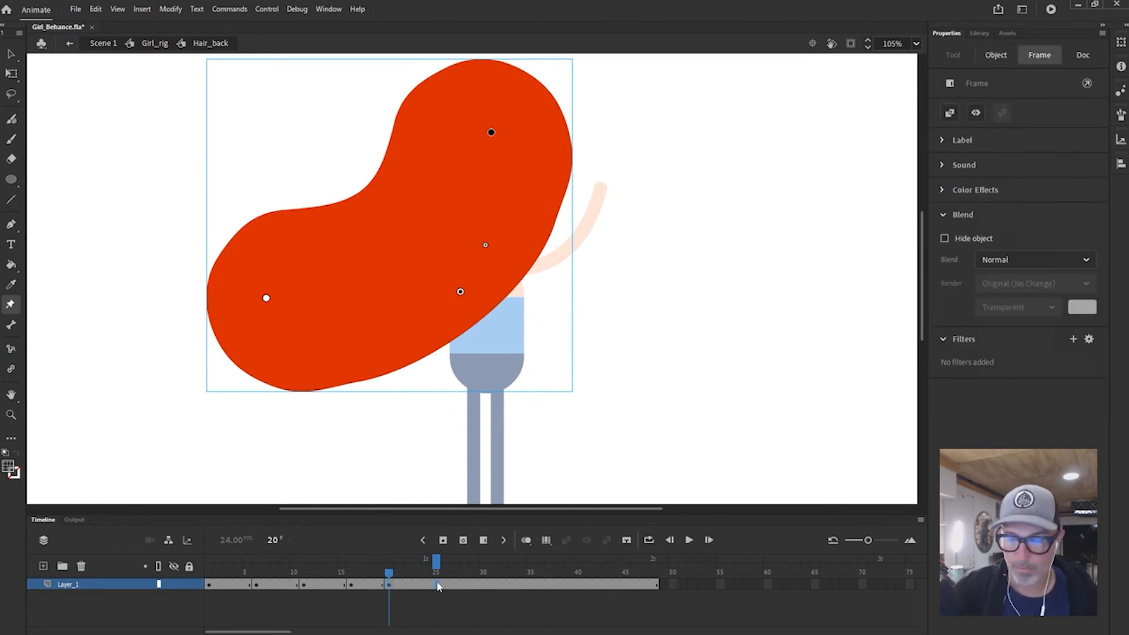
pyautogui.press('F6')
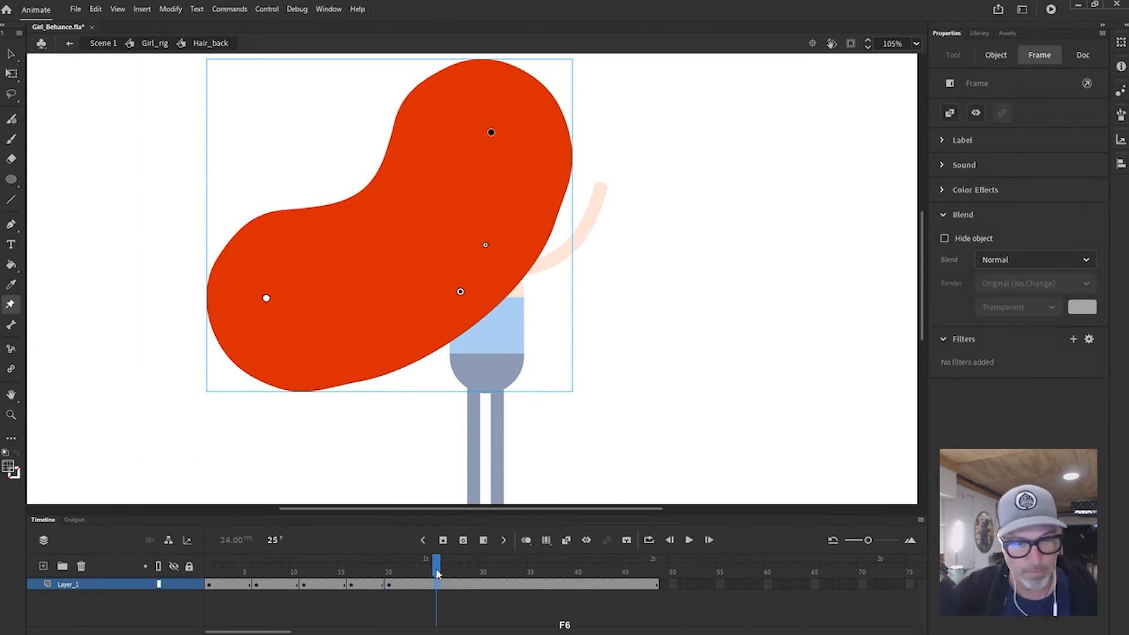
pyautogui.moveTo(266, 300); pyautogui.dragTo(546, 395)
pyautogui.moveTo(461, 287); pyautogui.dragTo(477, 287)
pyautogui.moveTo(546, 395); pyautogui.dragTo(552, 384)
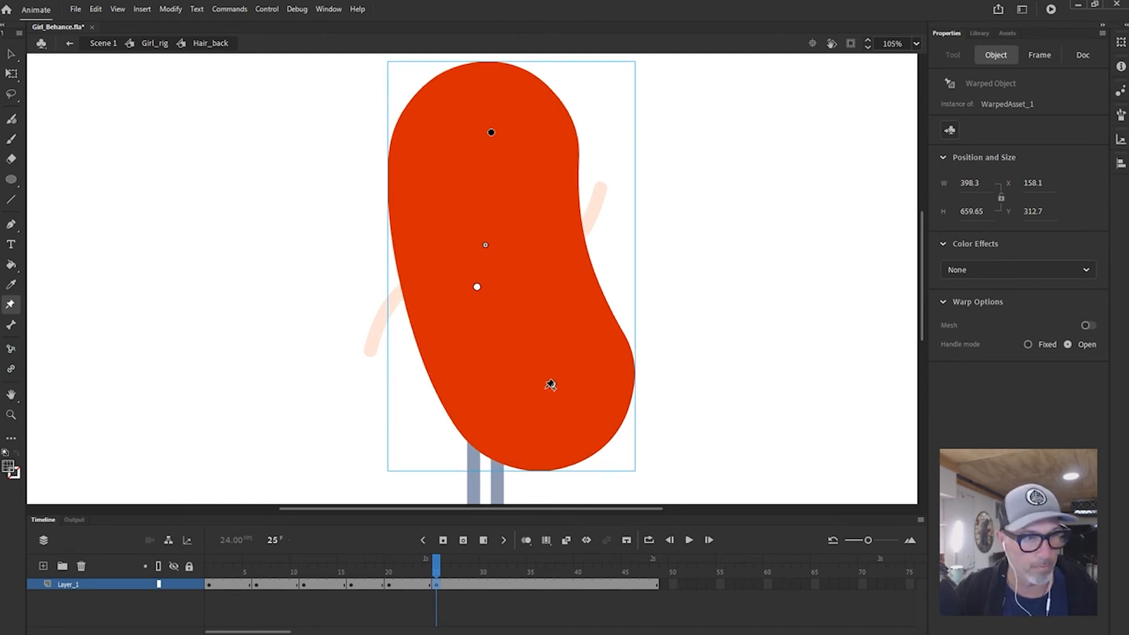
# - Add a keyframe at frame 31, swinging the hair's lower pin farther up-right and nudging the middle pin slightly up-right
pyautogui.click(489, 584)
pyautogui.press('F6')
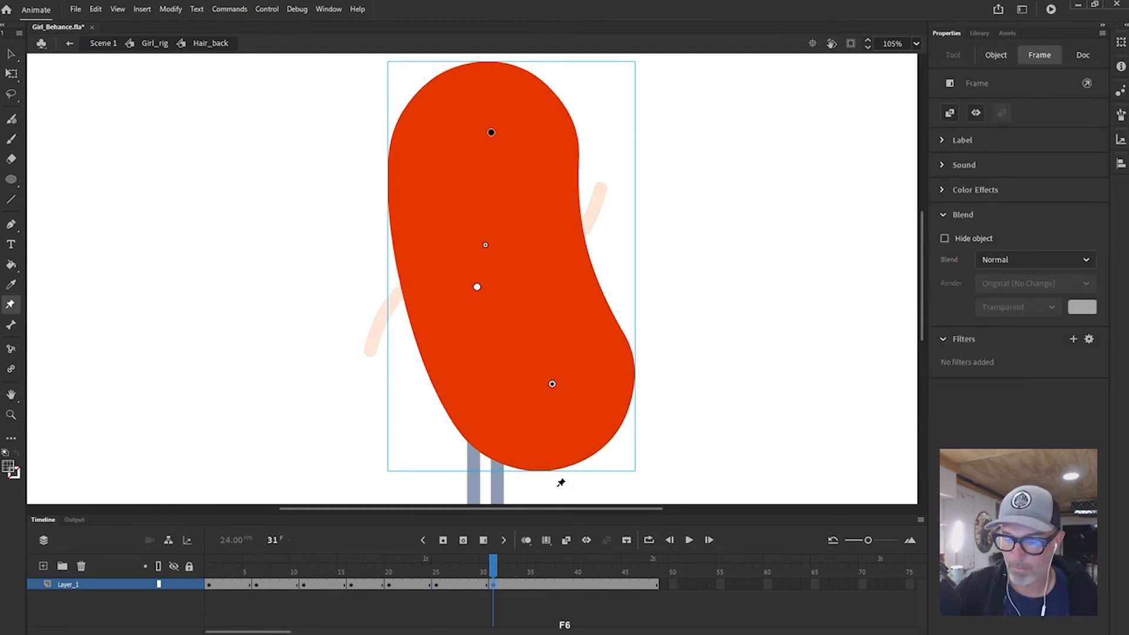
pyautogui.moveTo(552, 383); pyautogui.dragTo(633, 331)
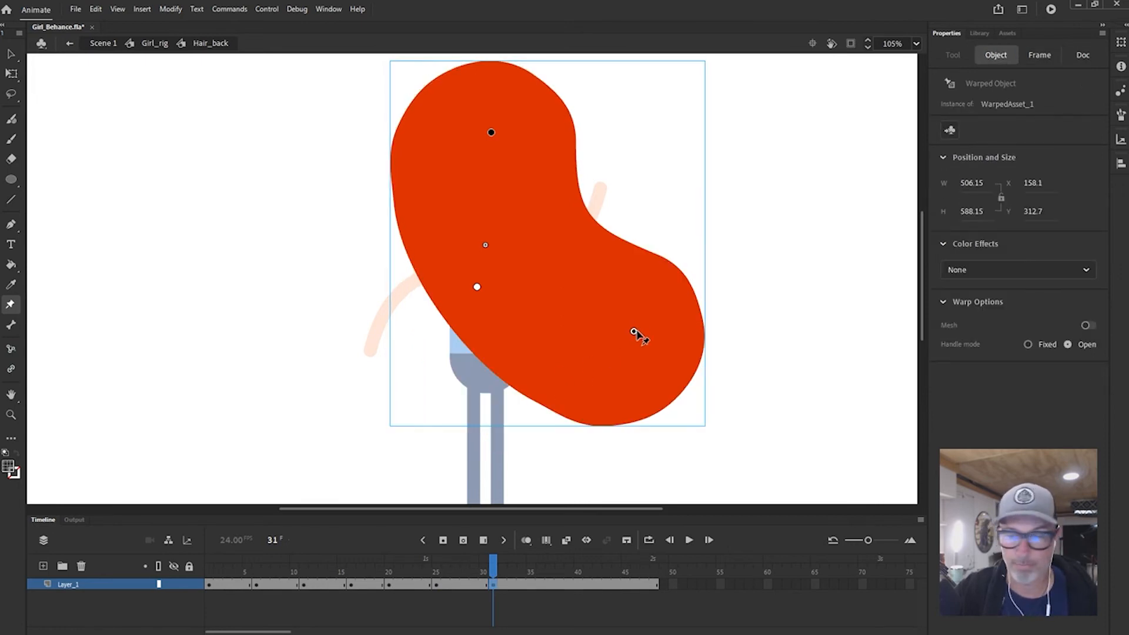
pyautogui.moveTo(477, 287); pyautogui.dragTo(484, 281)
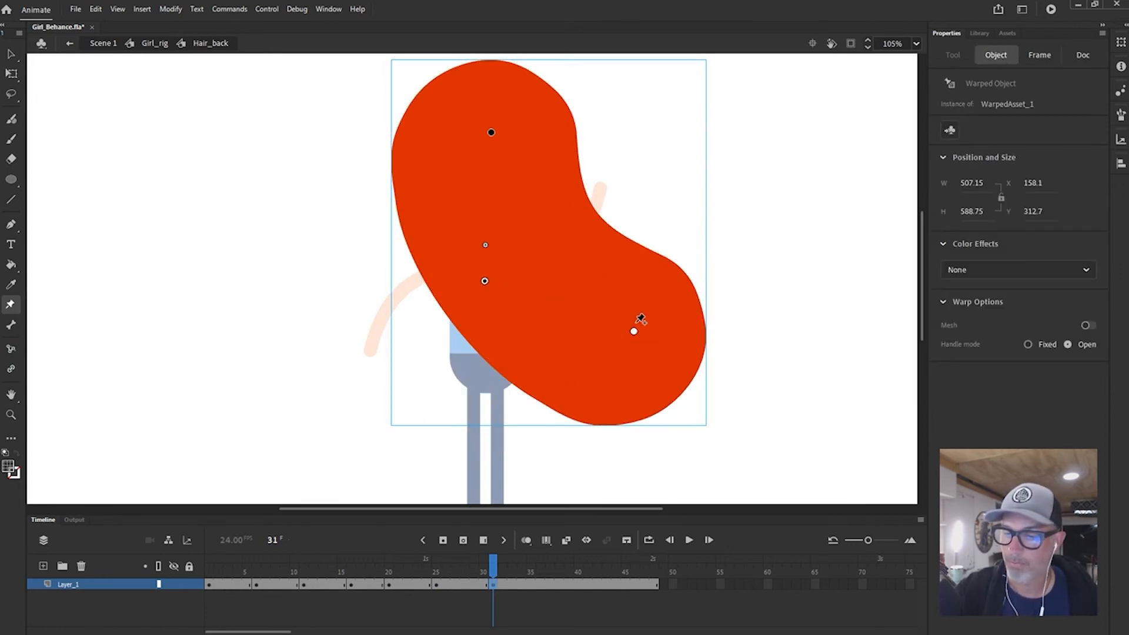
pyautogui.moveTo(634, 331); pyautogui.dragTo(641, 319)
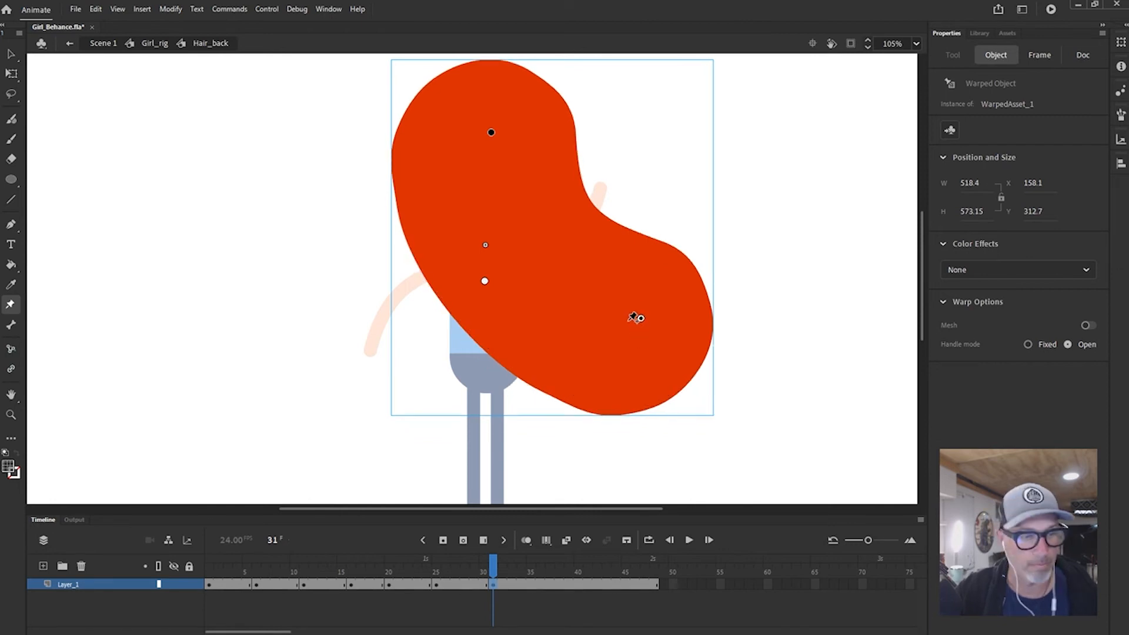
# - Add a keyframe at frame 36, swinging the hair's lower pin down and back to the left and shifting the middle pin left
pyautogui.click(540, 569)
pyautogui.press('F6')
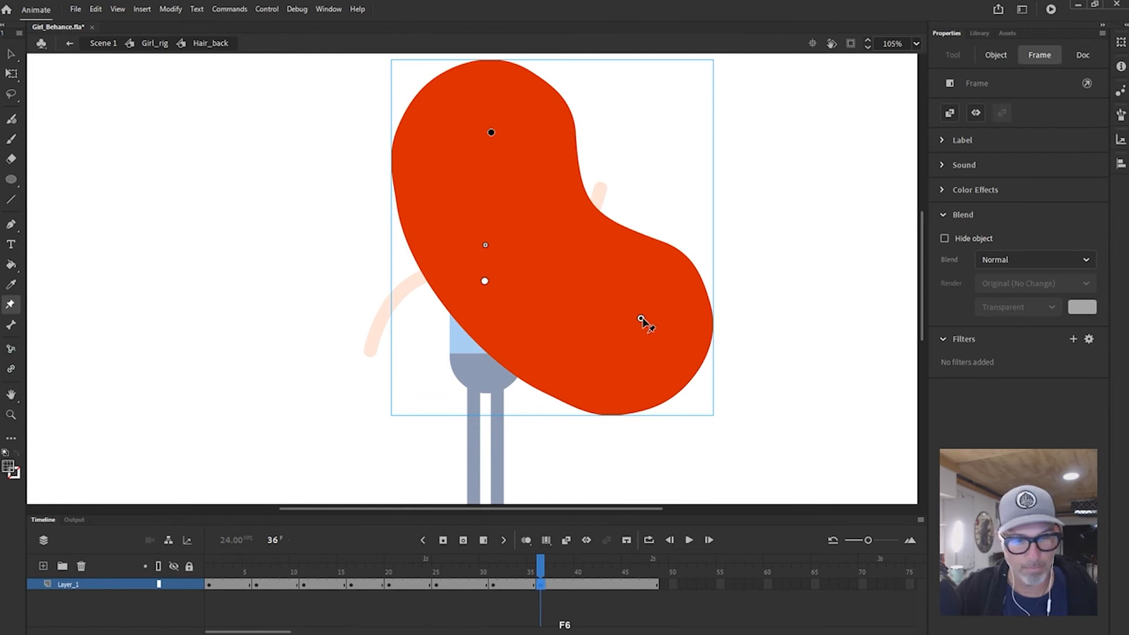
pyautogui.moveTo(641, 318); pyautogui.dragTo(448, 393)
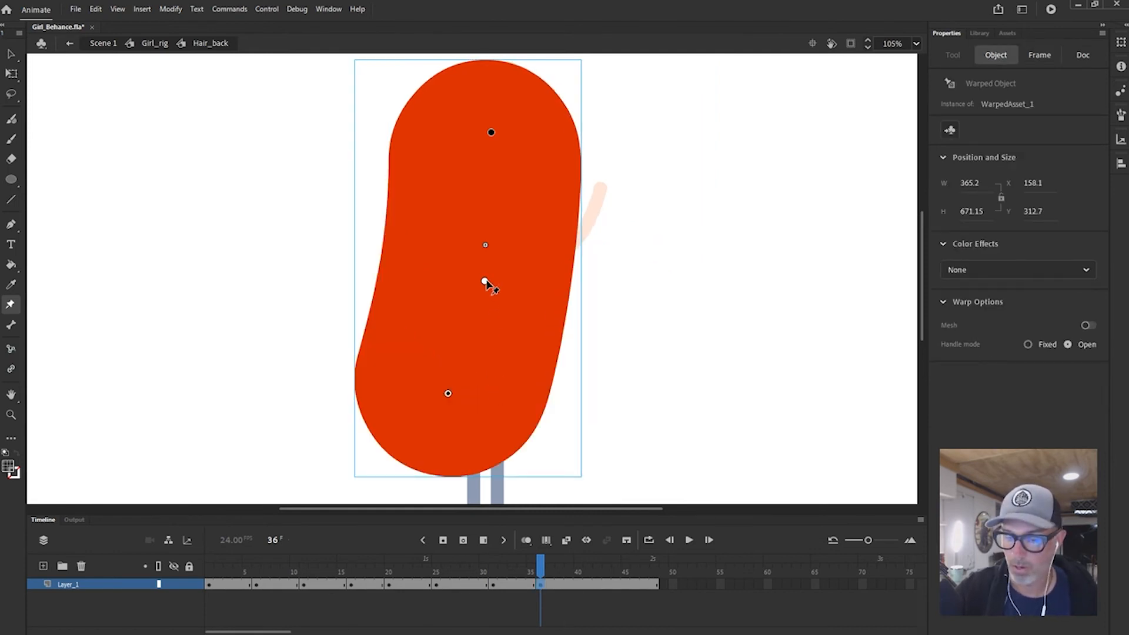
pyautogui.moveTo(485, 282); pyautogui.dragTo(465, 281)
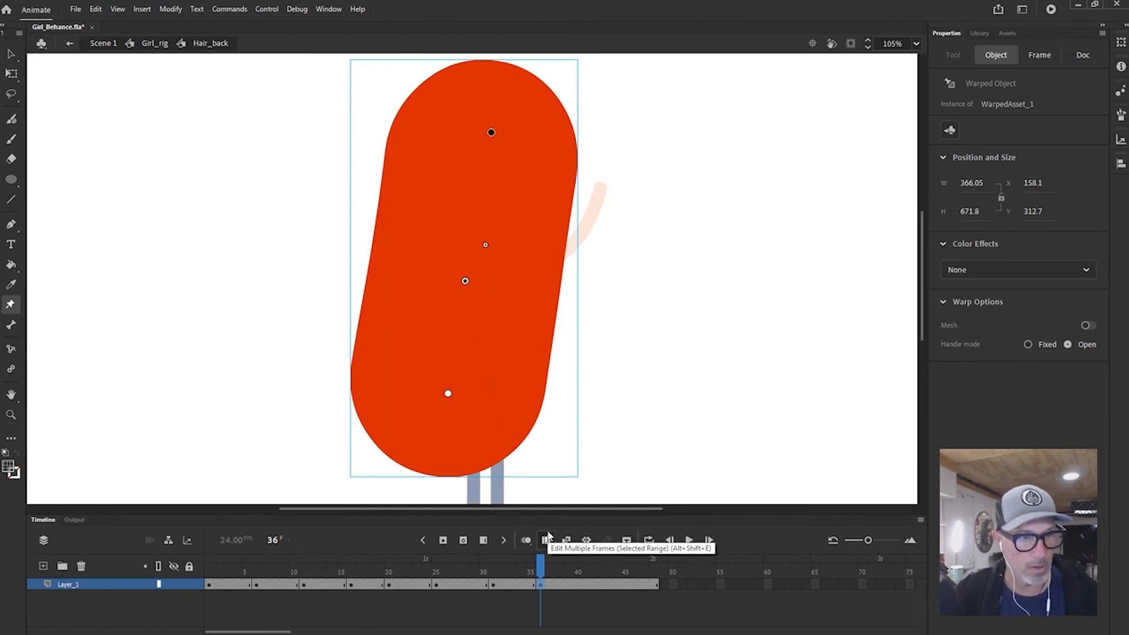
# - Add a keyframe at frame 41, swinging the hair's lower pin up-left and nudging the middle pin slightly down-right
pyautogui.click(586, 584)
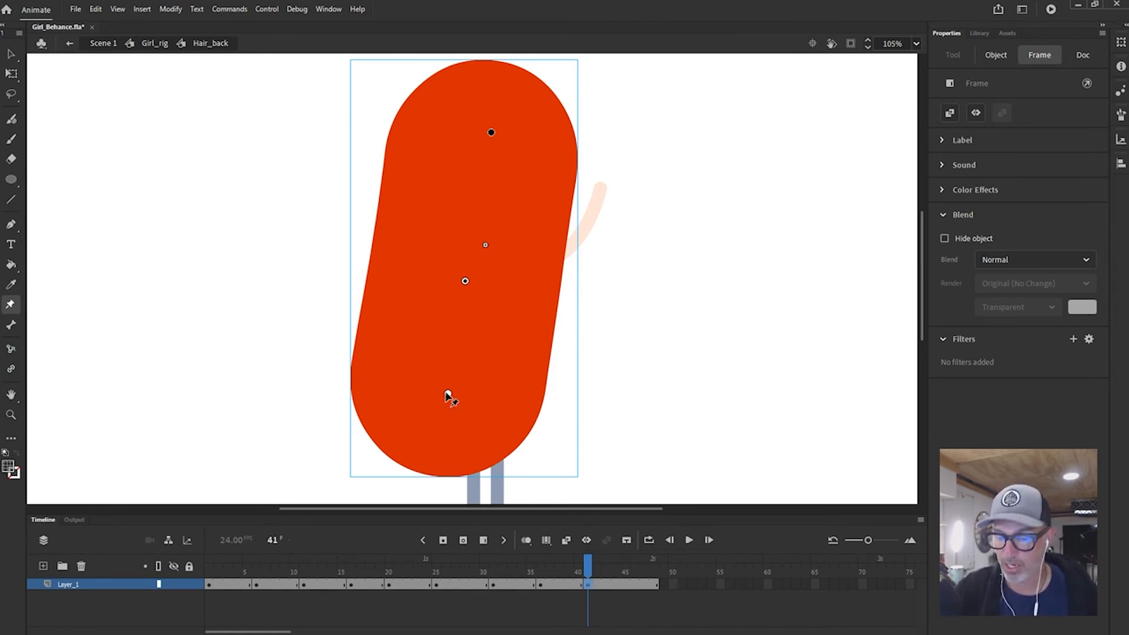
pyautogui.moveTo(448, 394); pyautogui.dragTo(322, 317)
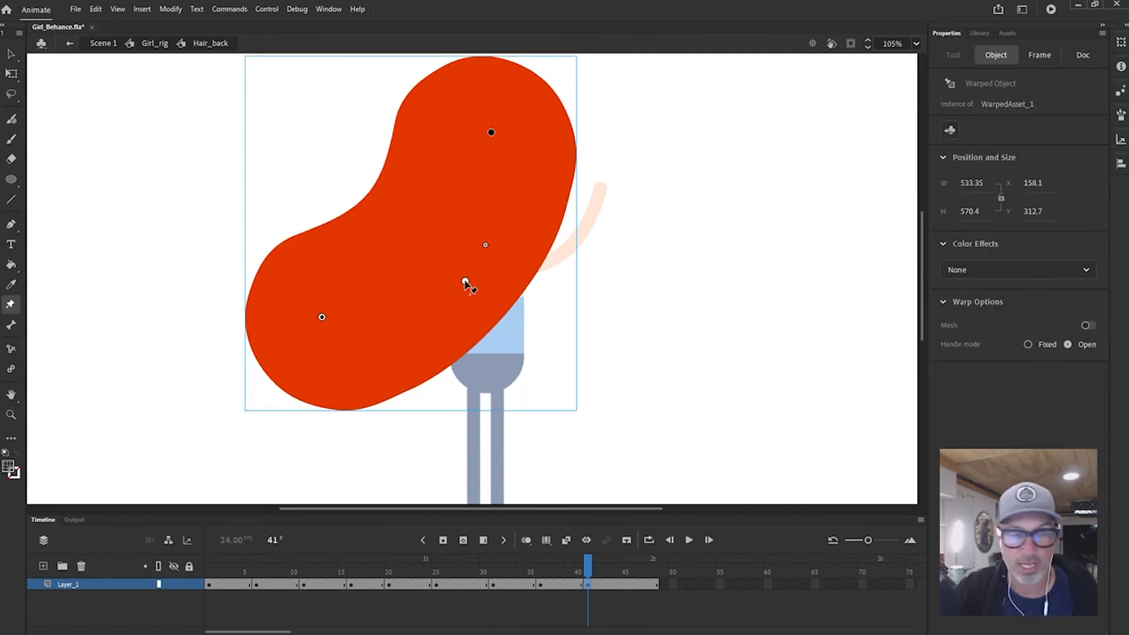
pyautogui.moveTo(464, 282); pyautogui.dragTo(472, 286)
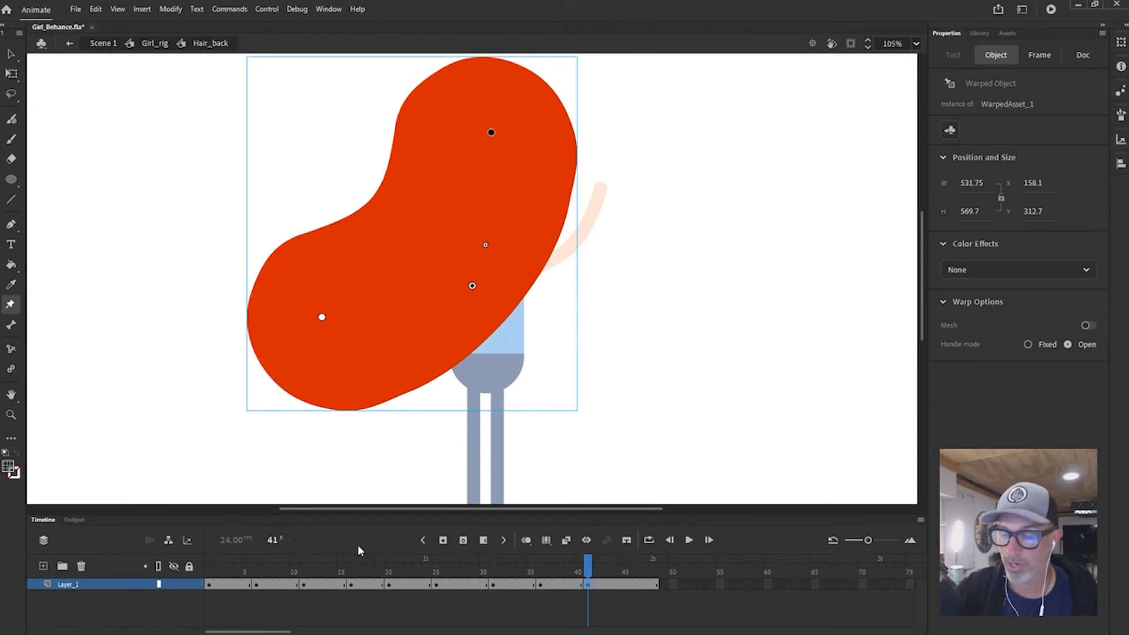
# - Copy the hair pose keyframe from frame 1 to frame 48 so the animation ends on its starting pose
pyautogui.click(654, 585)
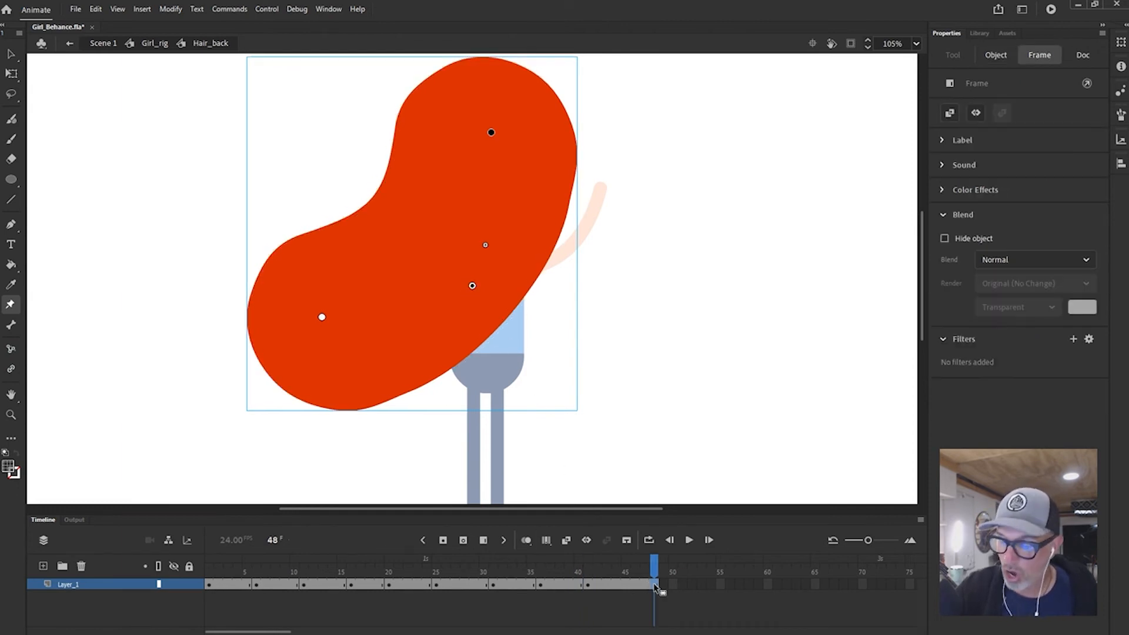
pyautogui.click(210, 572)
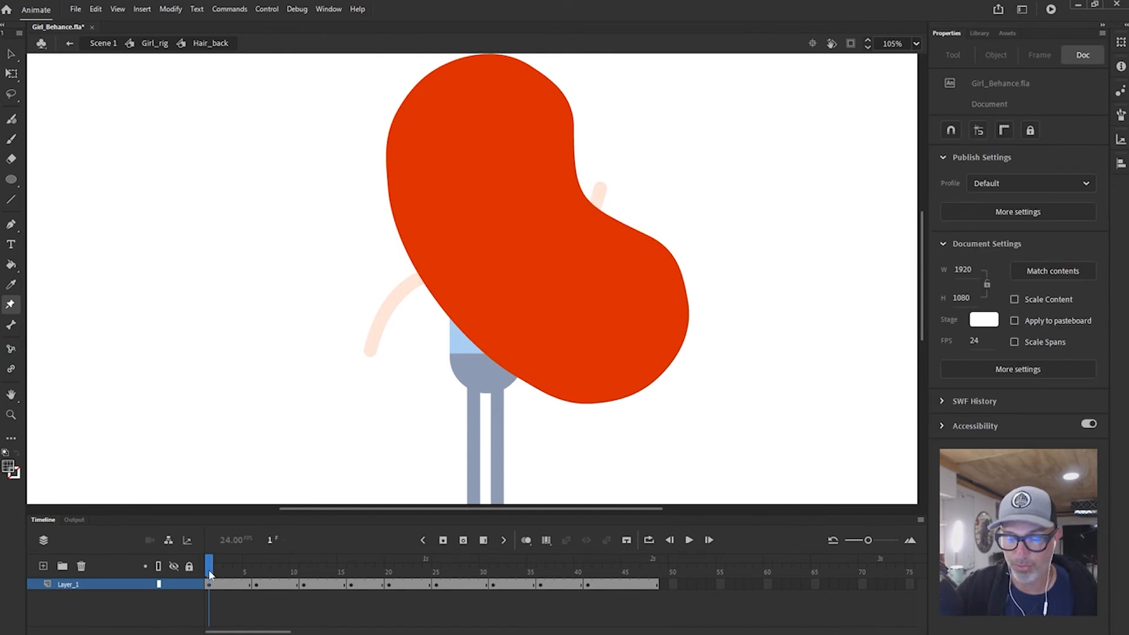
pyautogui.click(209, 584)
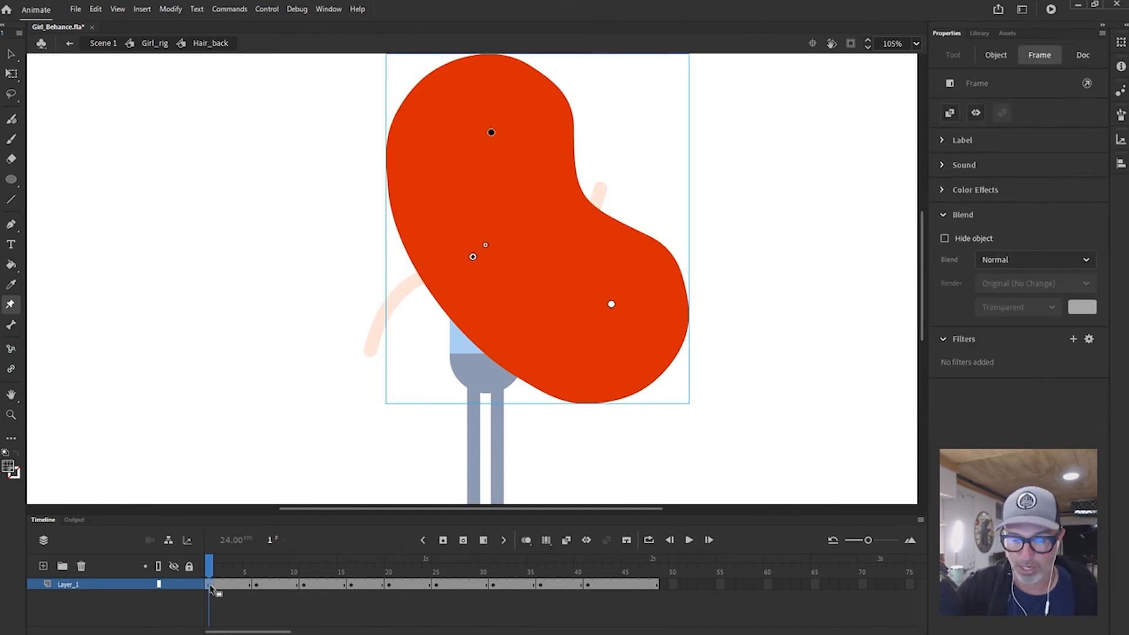
pyautogui.moveTo(208, 586); pyautogui.dragTo(654, 585)
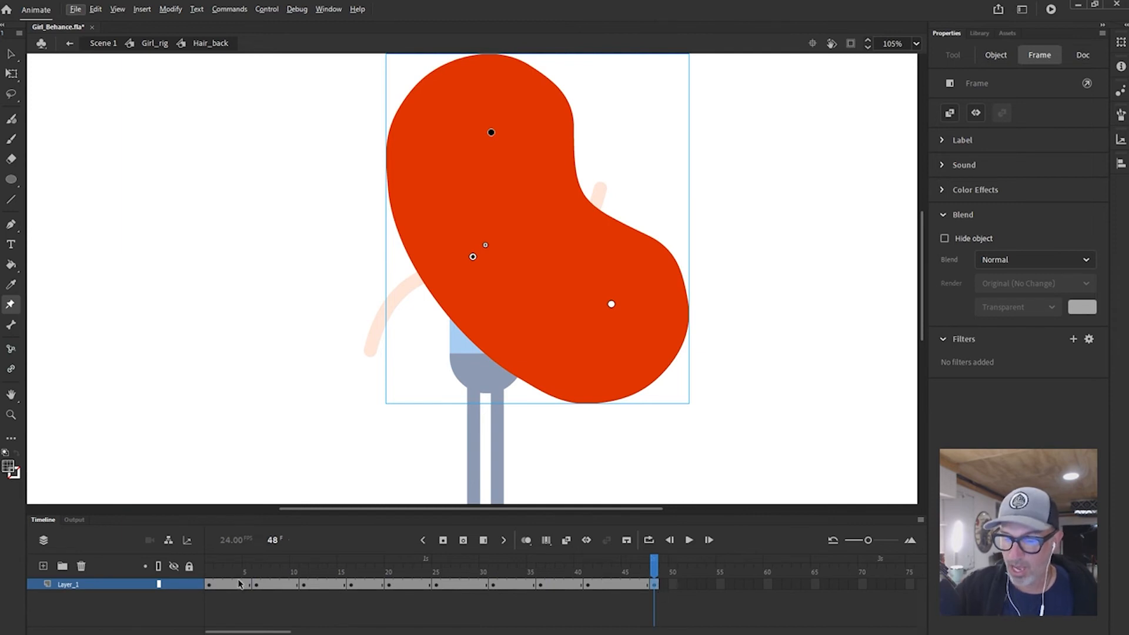
# - Create classic tweens between all the hair keyframes on Layer_1 and play the animation
pyautogui.press('Return')
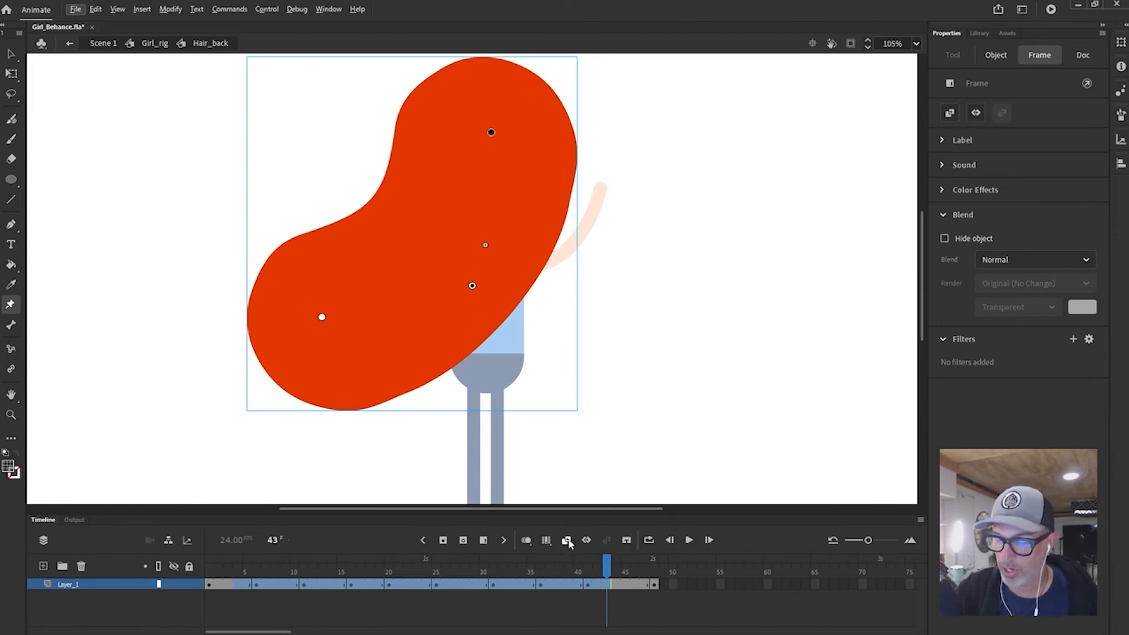
pyautogui.click(568, 540)
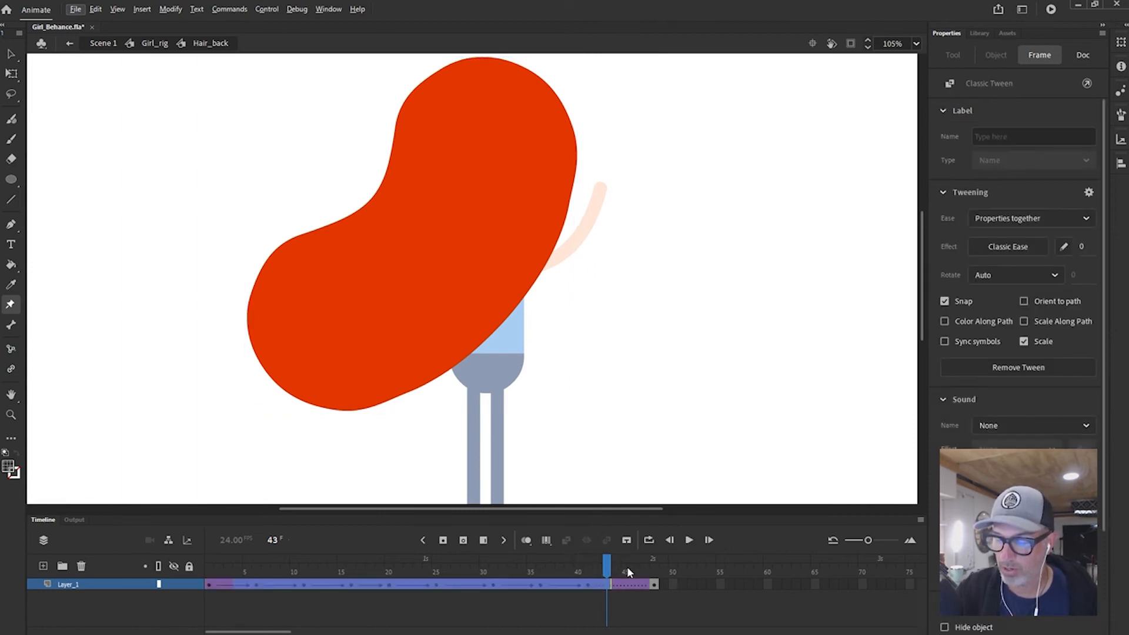
pyautogui.press('Return')
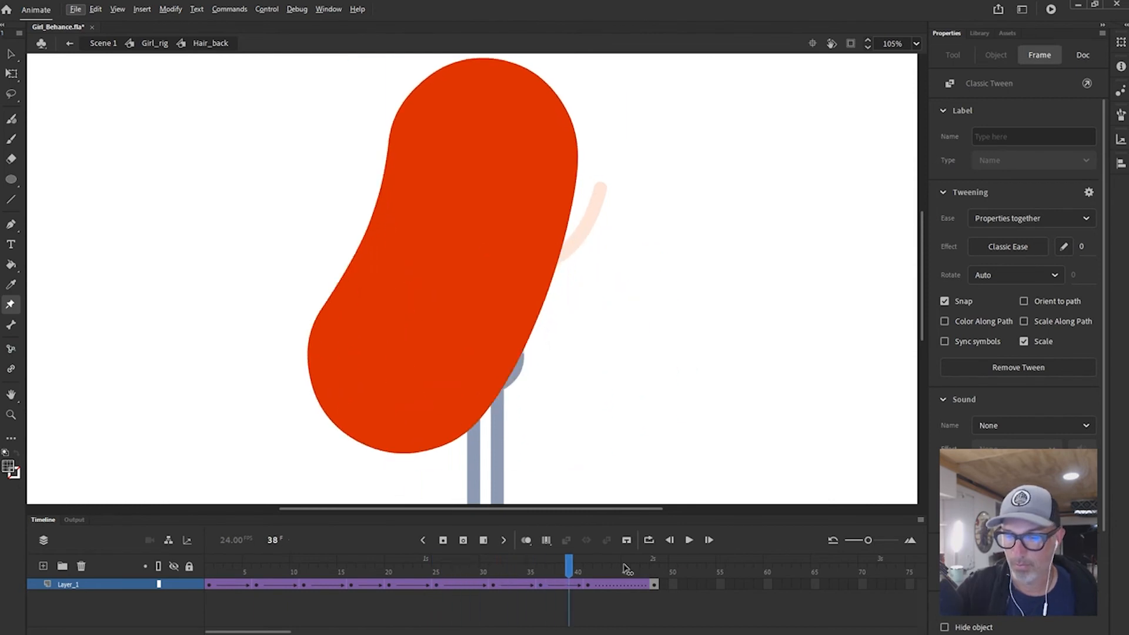
# - Step through the tween span between frames 41 and 48 to check how the hair moves
pyautogui.click(655, 584)
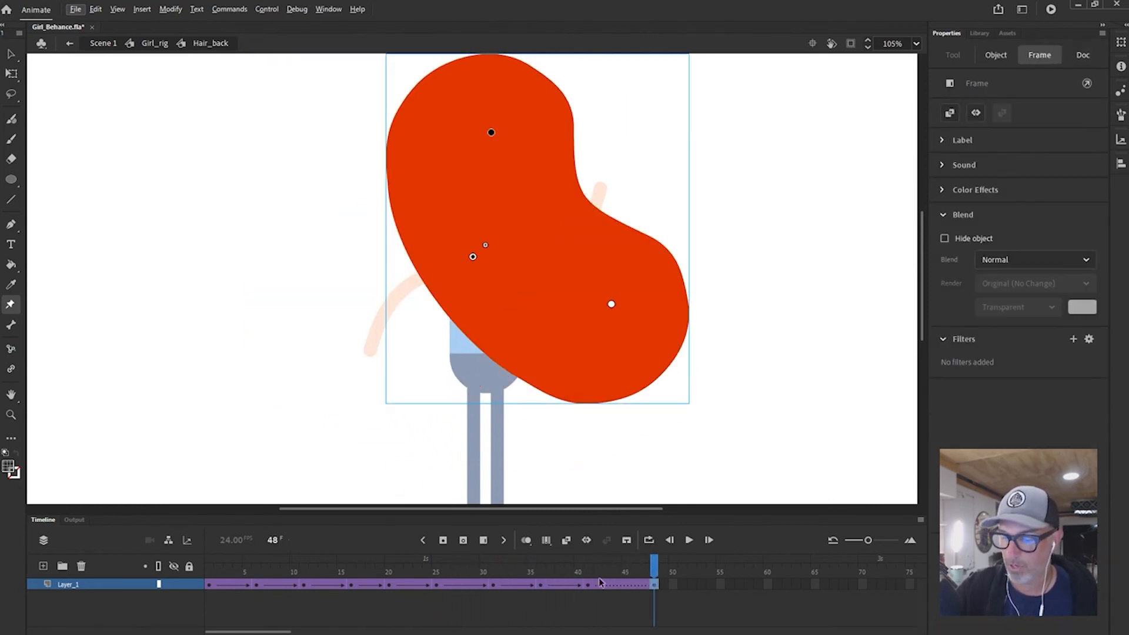
pyautogui.click(588, 585)
pyautogui.press('.')
pyautogui.press('.')
pyautogui.press('.')
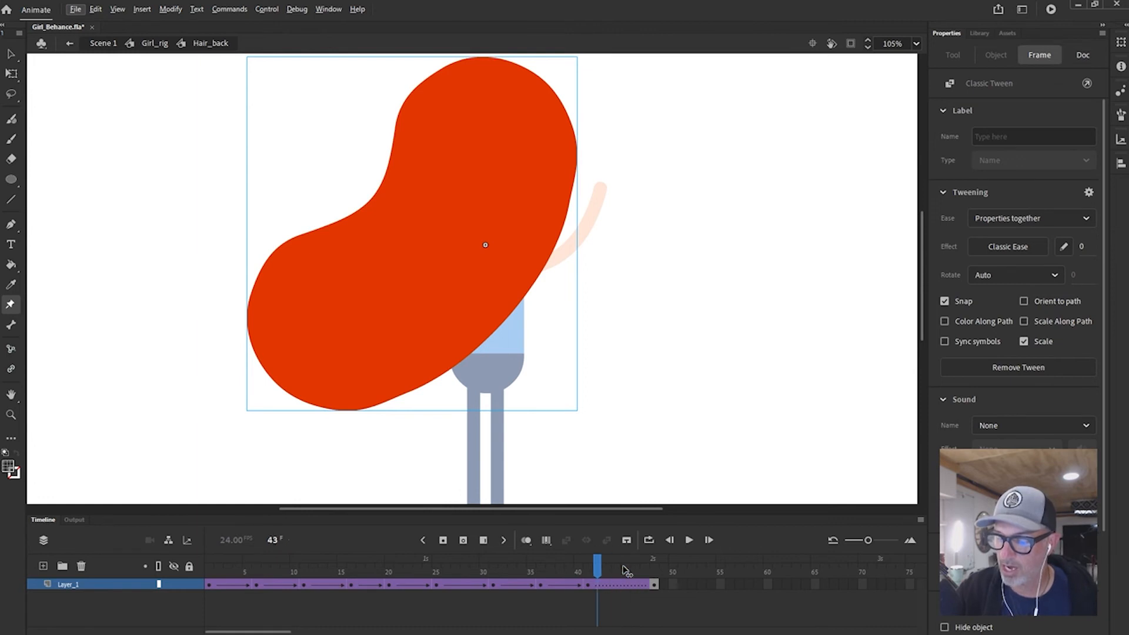
pyautogui.press(',')
pyautogui.click(616, 562)
pyautogui.click(590, 584)
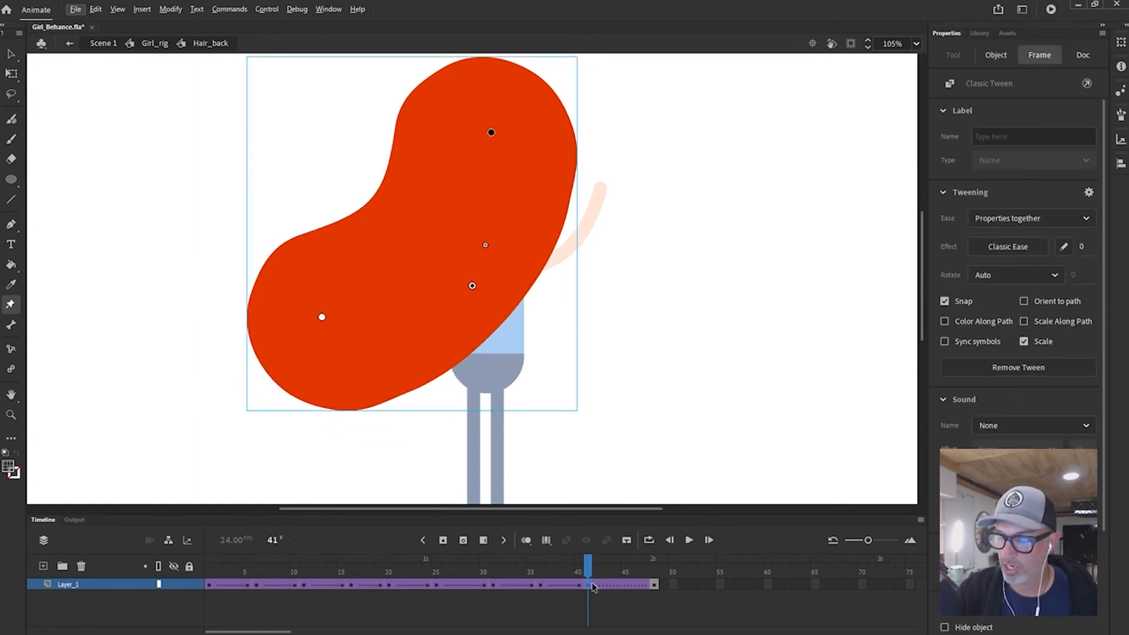
# - Replace the frame 48 keyframe with a copy of the frame 41 keyframe and move the hair's lower pin up-left
pyautogui.moveTo(590, 586); pyautogui.dragTo(655, 586)
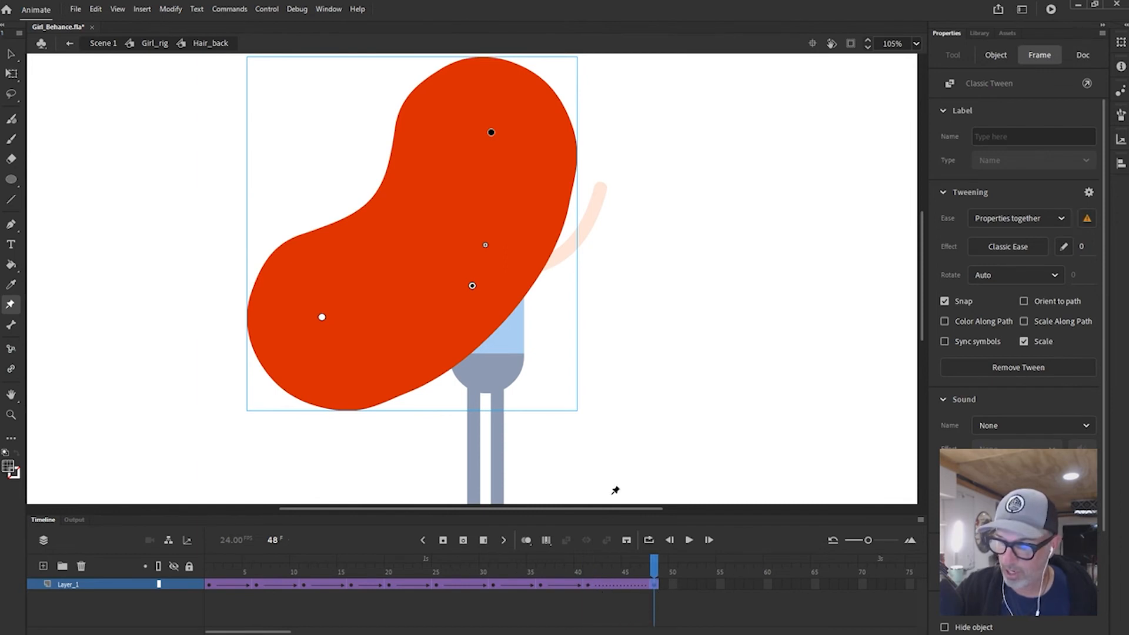
pyautogui.moveTo(322, 318); pyautogui.dragTo(299, 297)
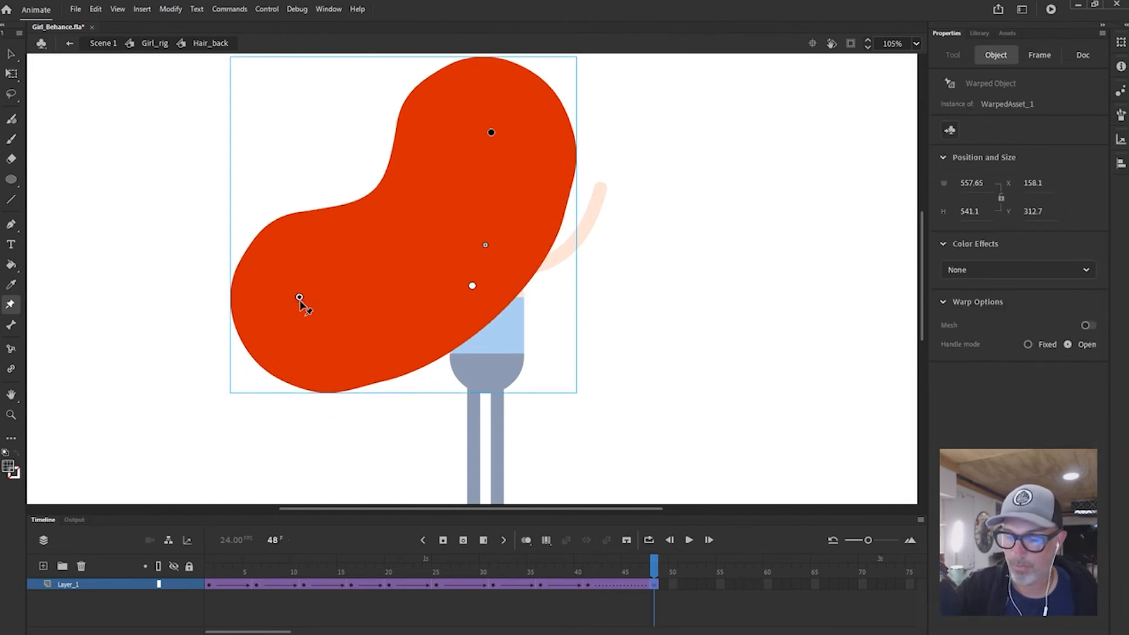
pyautogui.moveTo(648, 564)
pyautogui.mouseDown()
pyautogui.moveTo(219, 563)
pyautogui.moveTo(653, 565)
pyautogui.mouseUp()
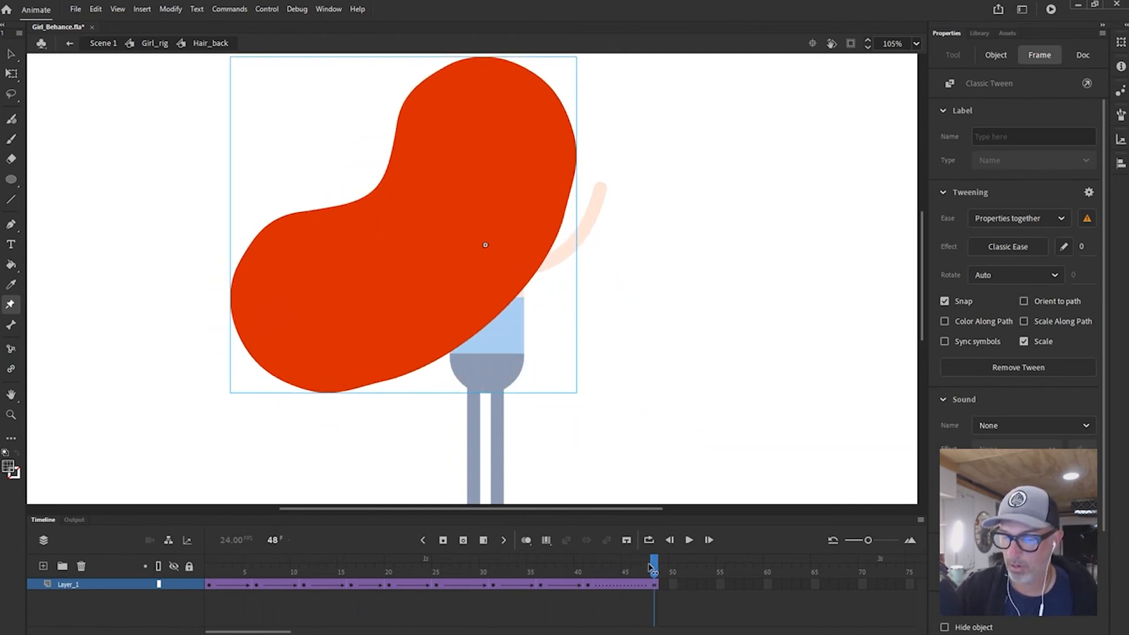
# - Remove the classic tweens from frames 41 to 48 and clear the keyframe at frame 48
pyautogui.click(625, 585)
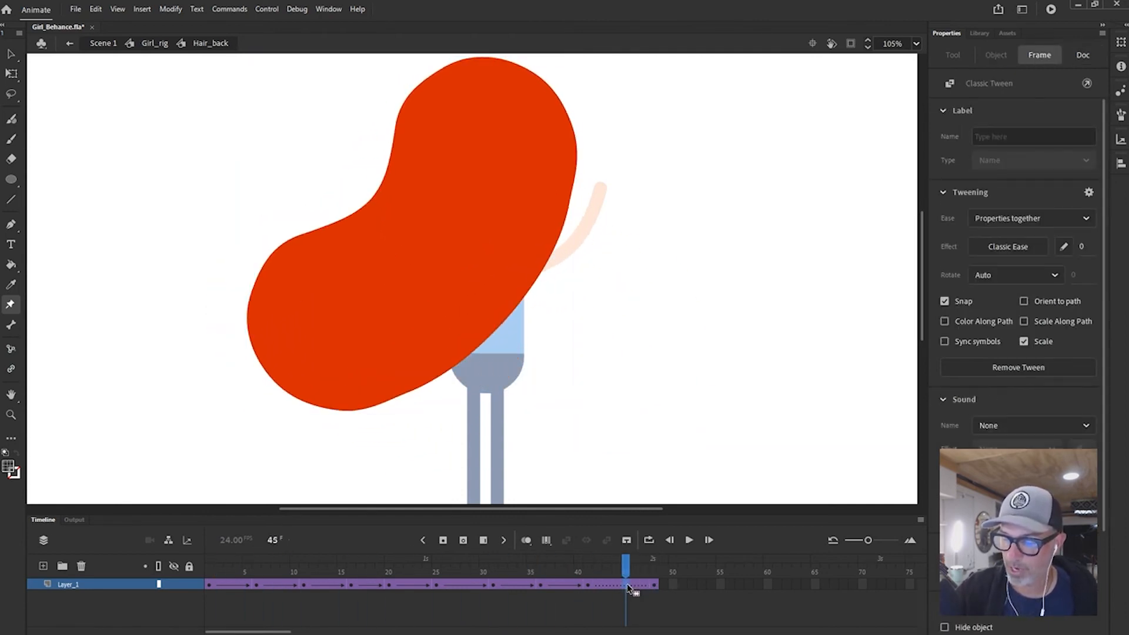
pyautogui.rightClick(627, 584)
pyautogui.click(694, 238)
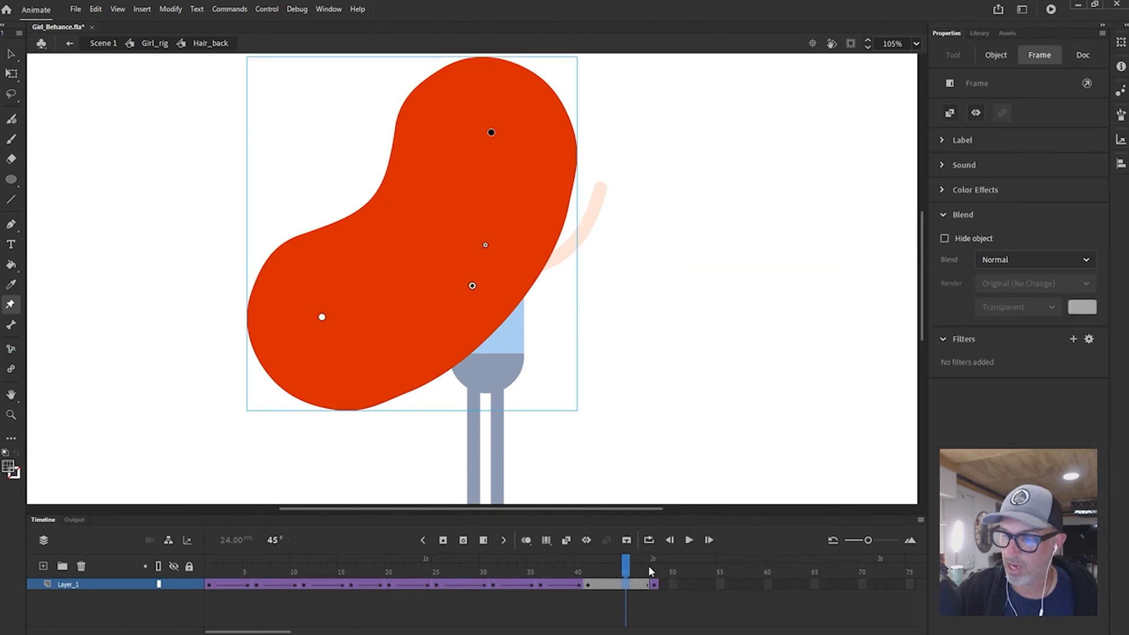
pyautogui.rightClick(651, 584)
pyautogui.click(694, 236)
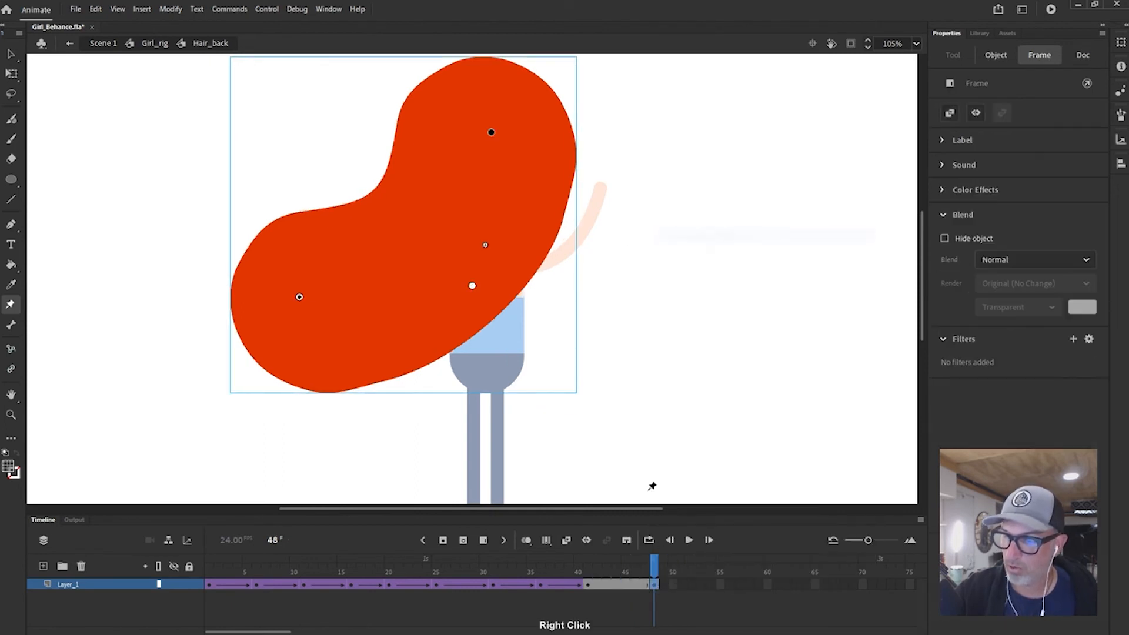
pyautogui.rightClick(654, 588)
pyautogui.click(694, 335)
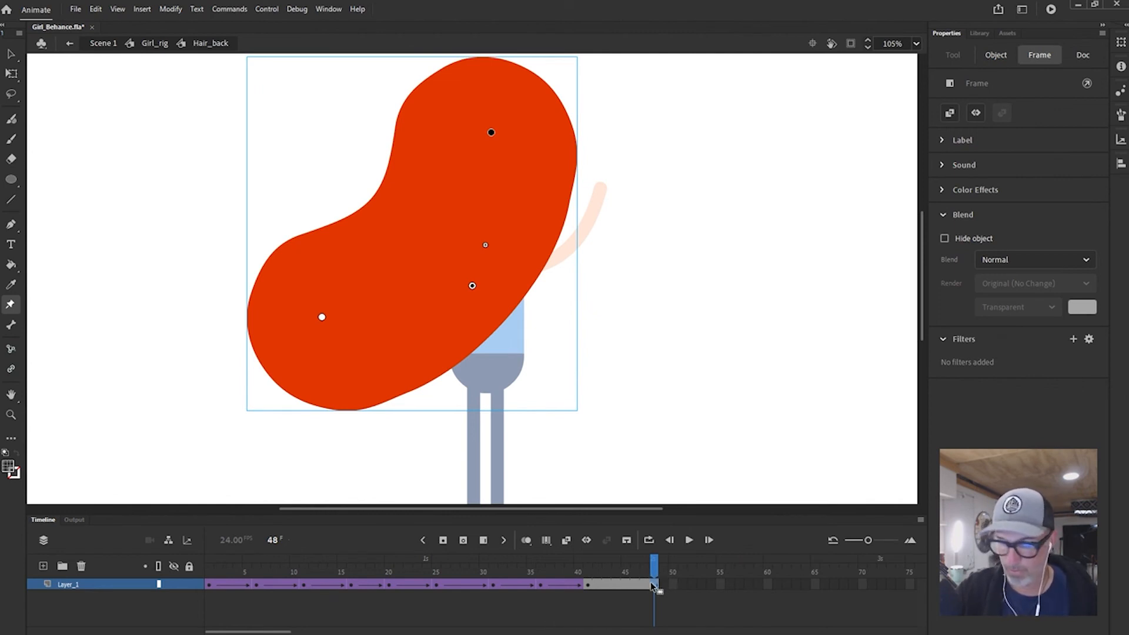
# - Add a keyframe at frame 48 with the hair's lower pin slightly farther up-left, and classic tween into it from frame 41
pyautogui.press('F6')
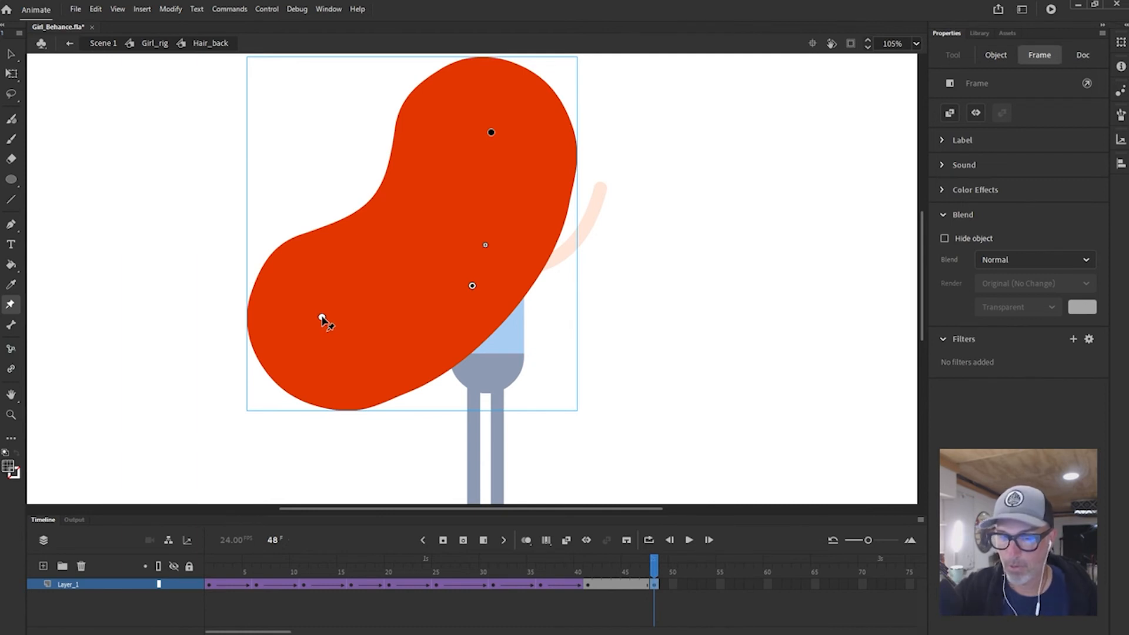
pyautogui.moveTo(322, 317); pyautogui.dragTo(311, 306)
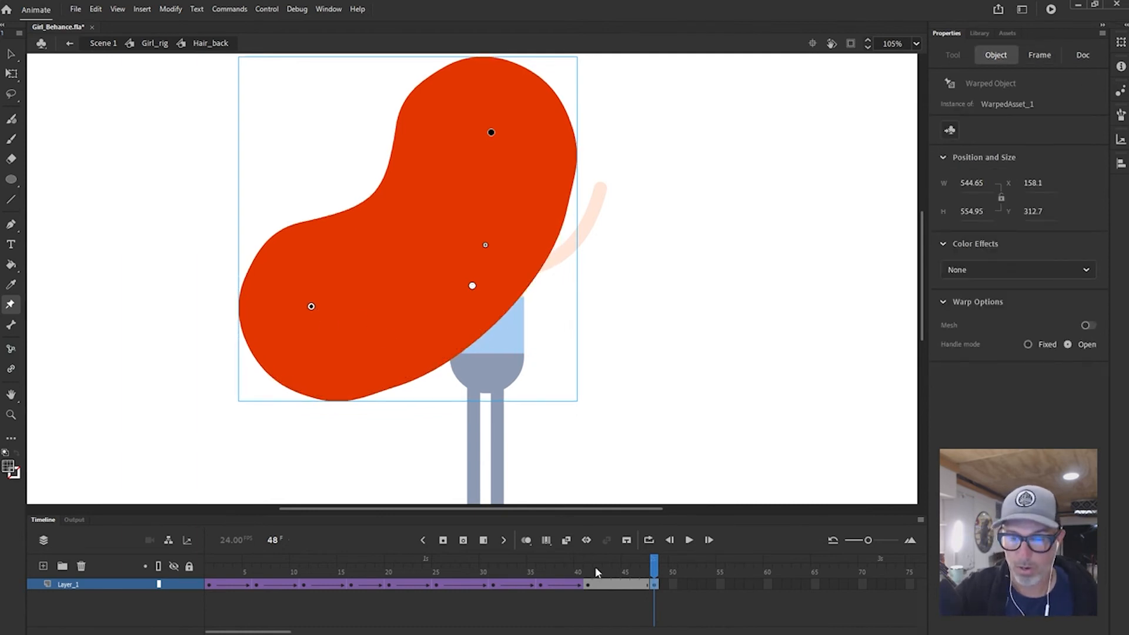
pyautogui.click(567, 541)
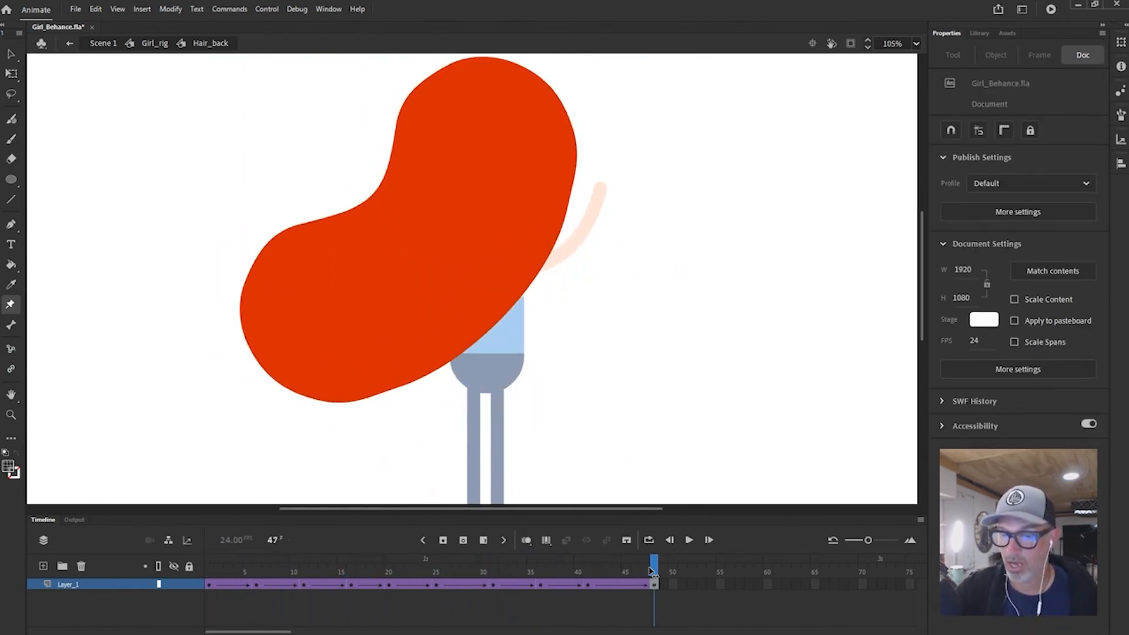
# - Scrub back through the timeline and play the hair animation to review the swaying motion
pyautogui.moveTo(649, 567); pyautogui.dragTo(536, 556)
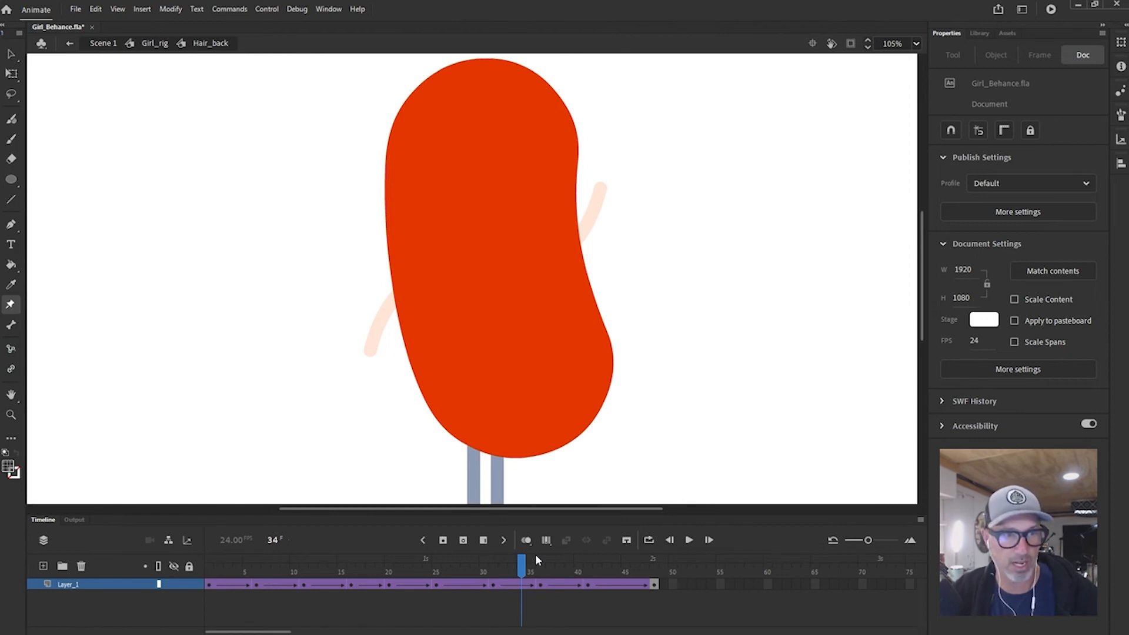
pyautogui.moveTo(522, 565); pyautogui.dragTo(210, 566)
pyautogui.click(240, 568)
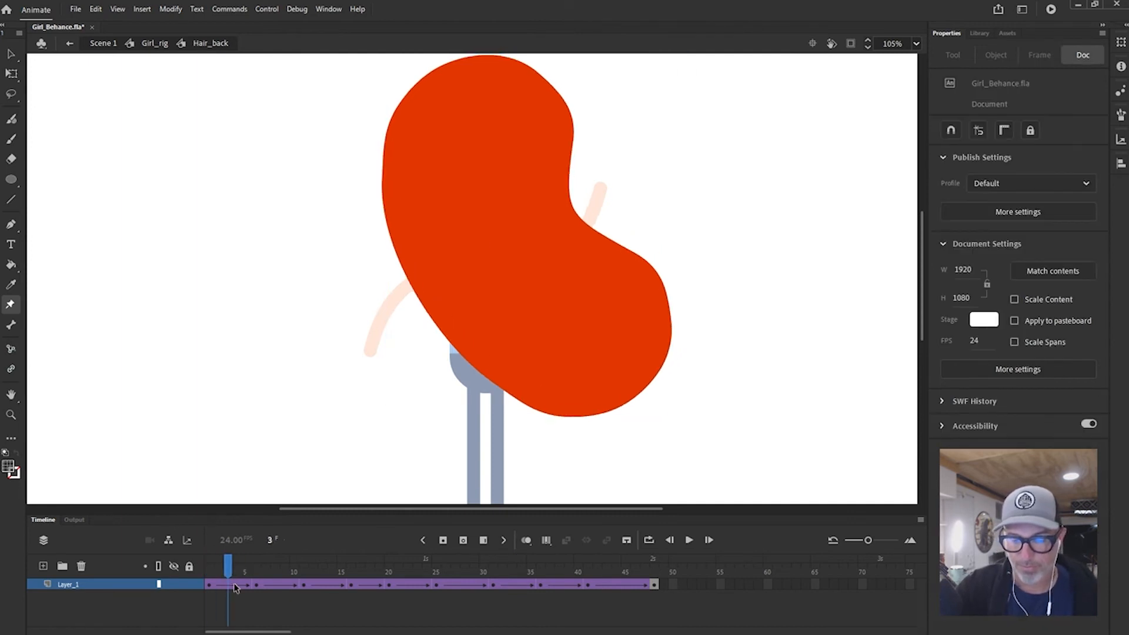
pyautogui.press('Return')
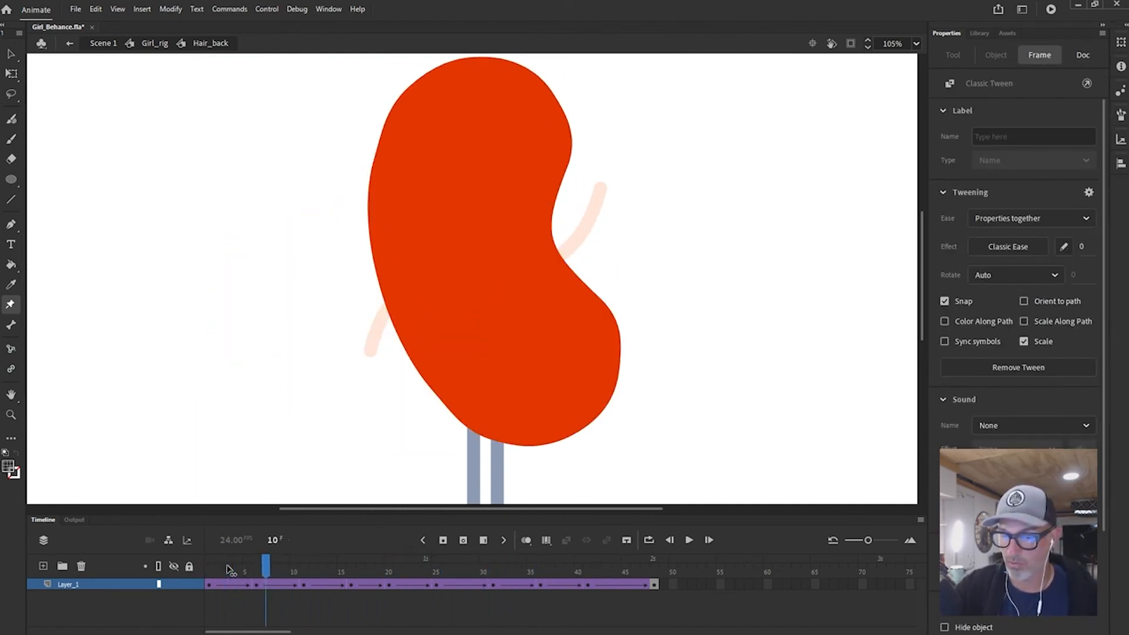
# - Set the ease of the hair tween between frames 1 and 6 to Quad Ease-In
pyautogui.click(229, 569)
pyautogui.click(1007, 249)
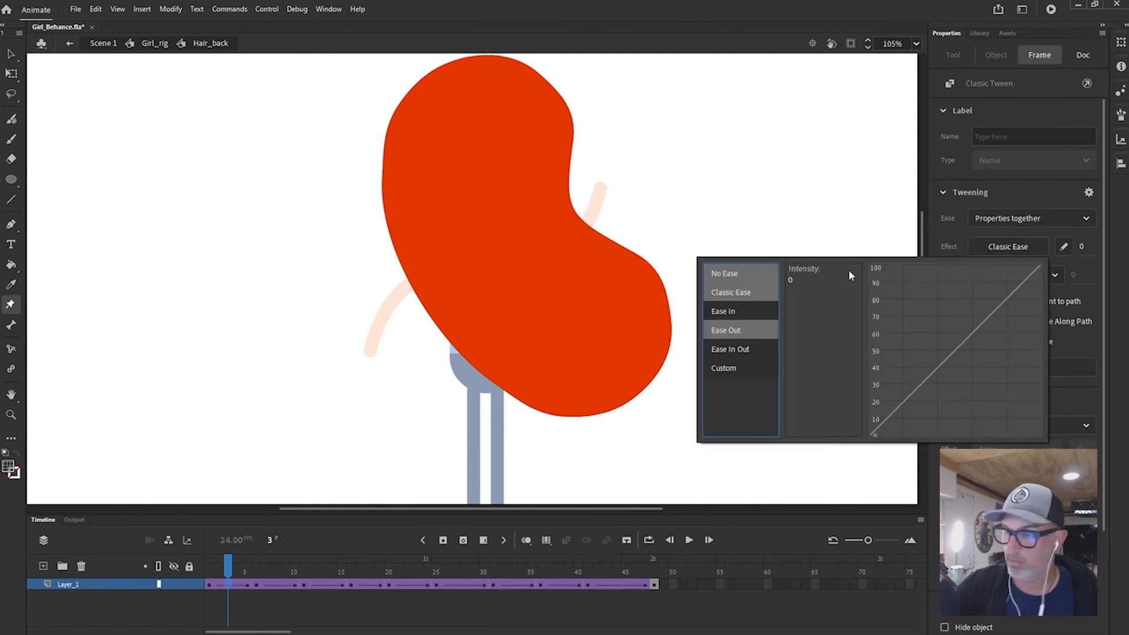
pyautogui.click(748, 311)
pyautogui.click(814, 275)
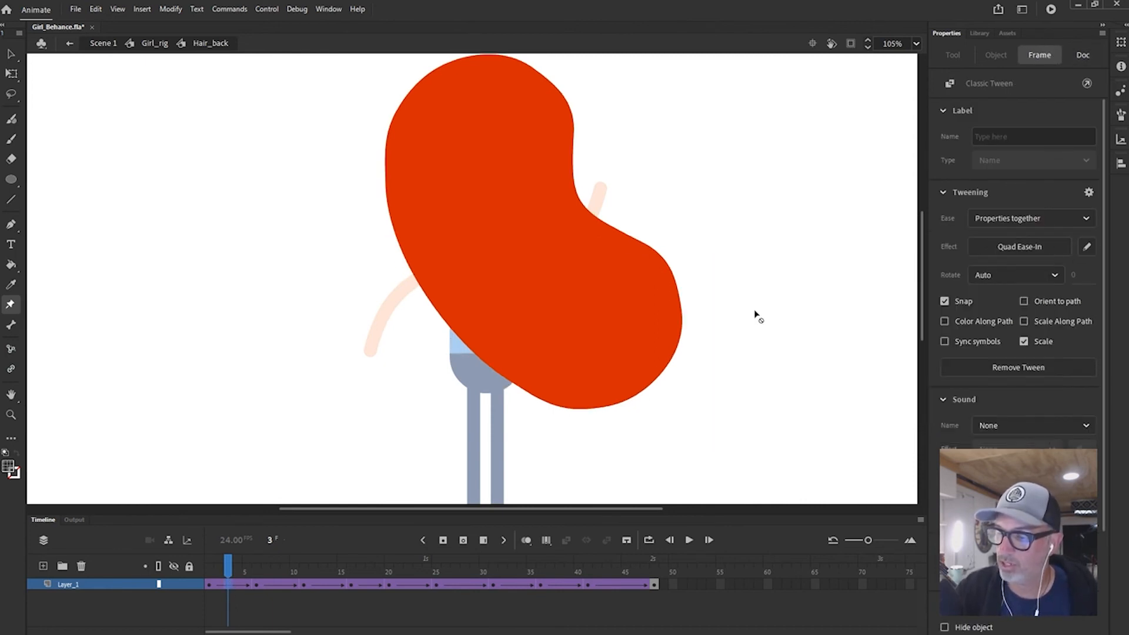
# - Step frame by frame up to frame 18 to examine the hair's swing and the spacing of its motion
pyautogui.press(',')
pyautogui.press('.')
pyautogui.press('.')
pyautogui.press('.')
pyautogui.press('.')
pyautogui.press('.')
pyautogui.press('.')
pyautogui.press('.')
pyautogui.press('.')
pyautogui.press('.')
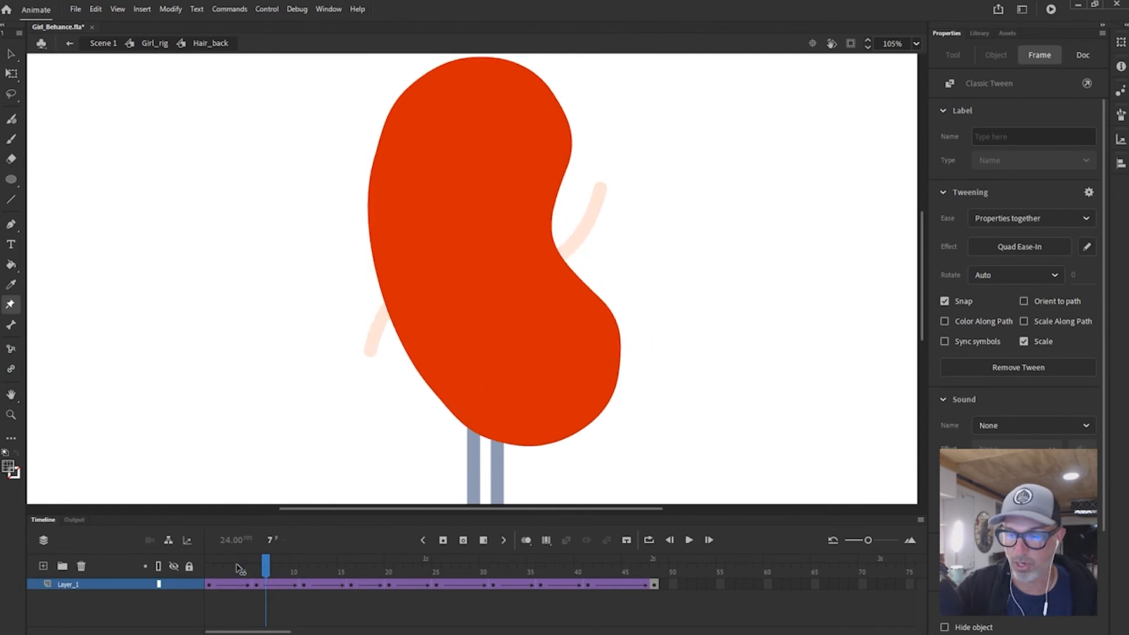
pyautogui.press('.')
pyautogui.press('.')
pyautogui.press('.')
pyautogui.press('.')
pyautogui.press('.')
pyautogui.press('.')
pyautogui.press('.')
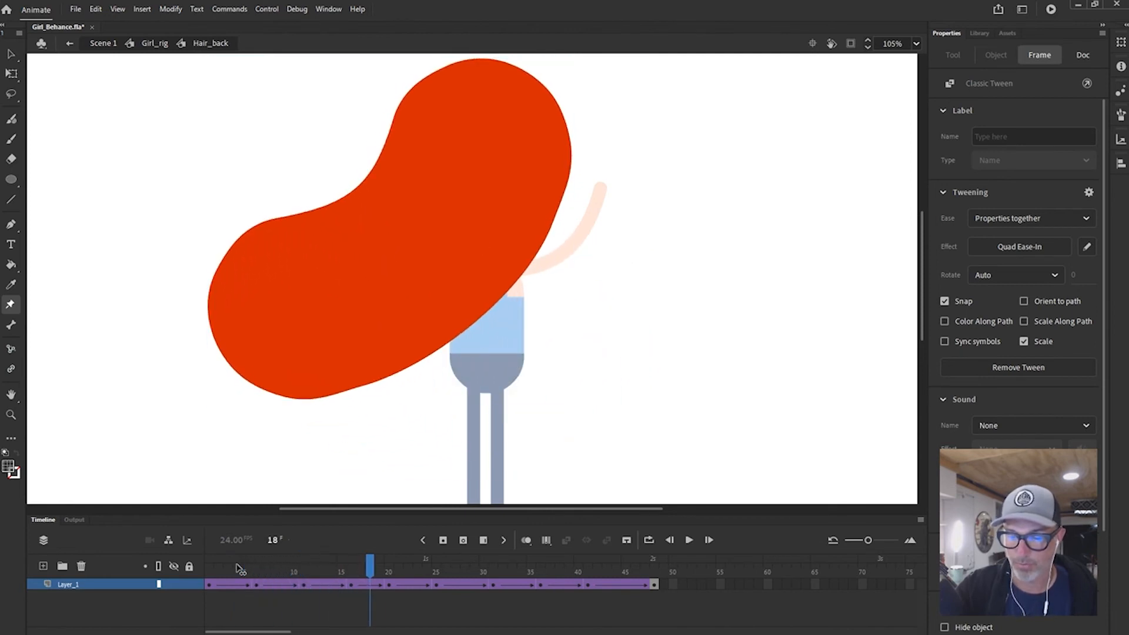
# - Set the ease of the hair tween between frames 16 and 20 to Quad Ease-Out and replay from the first frame
pyautogui.click(375, 585)
pyautogui.click(1008, 246)
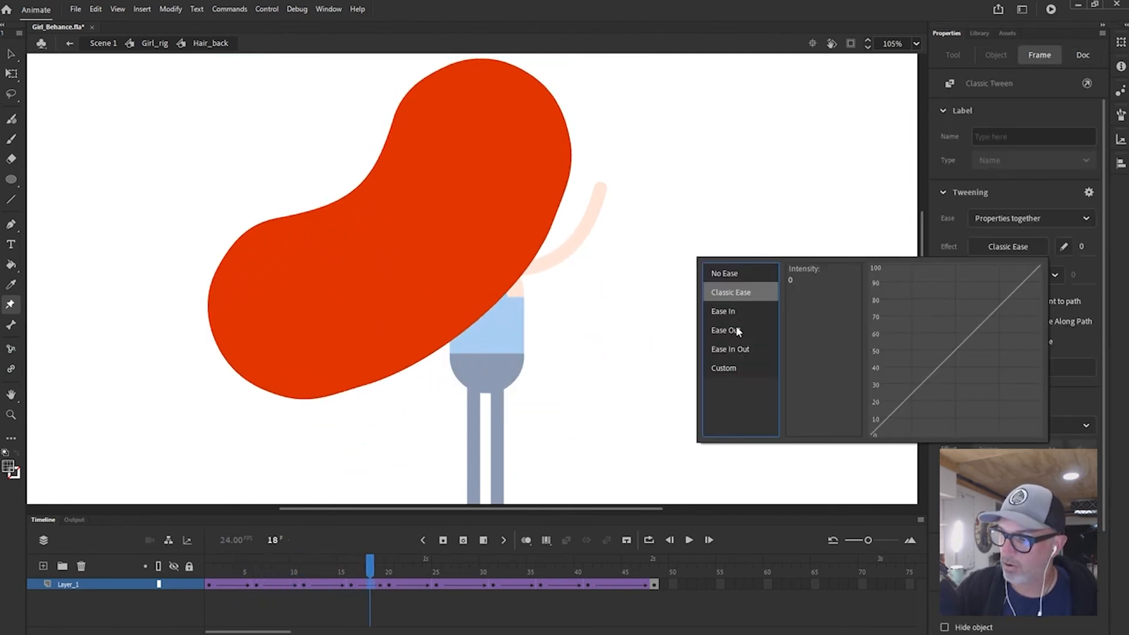
pyautogui.click(809, 277)
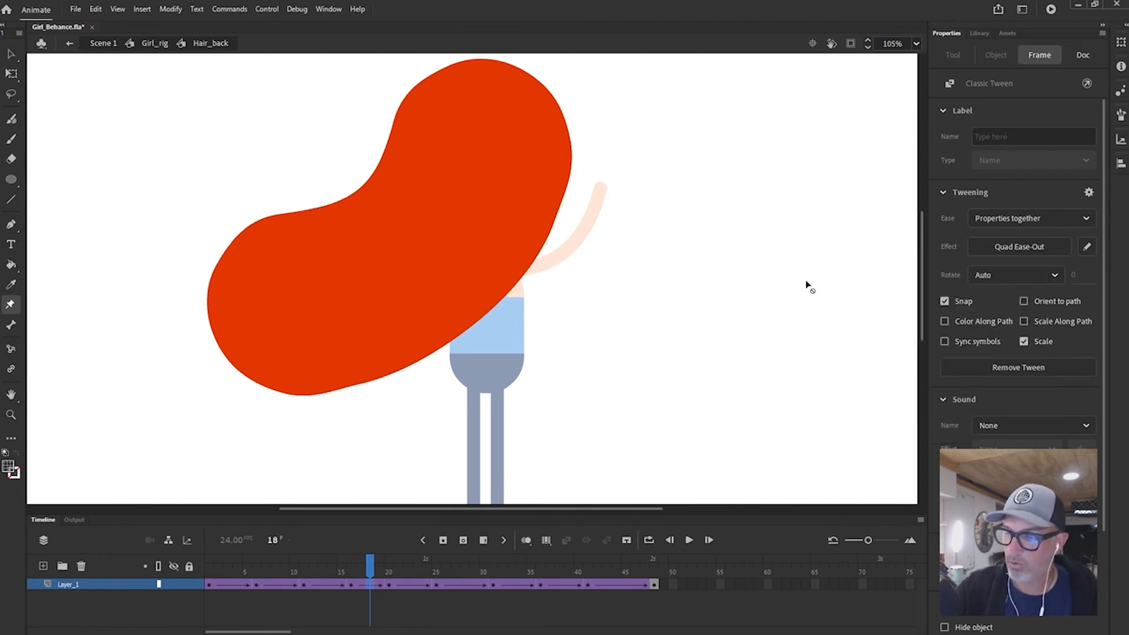
pyautogui.moveTo(373, 561); pyautogui.dragTo(196, 587)
pyautogui.press('Return')
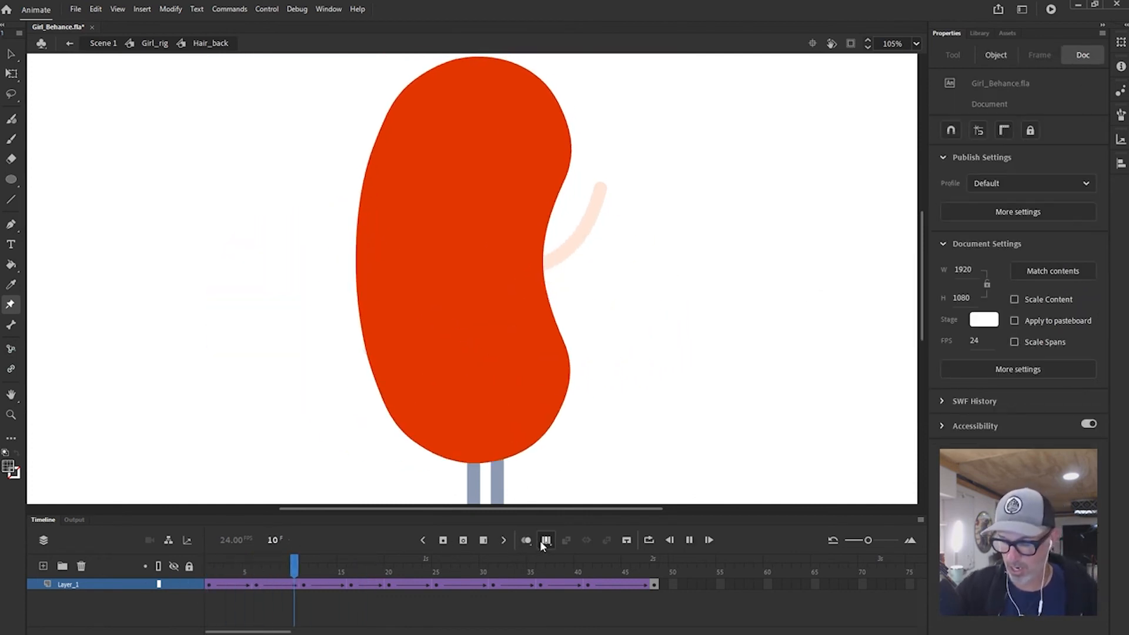
# - Set the ease of the hair tween between frames 20 and 25 to Quad Ease-In
pyautogui.click(379, 566)
pyautogui.click(408, 585)
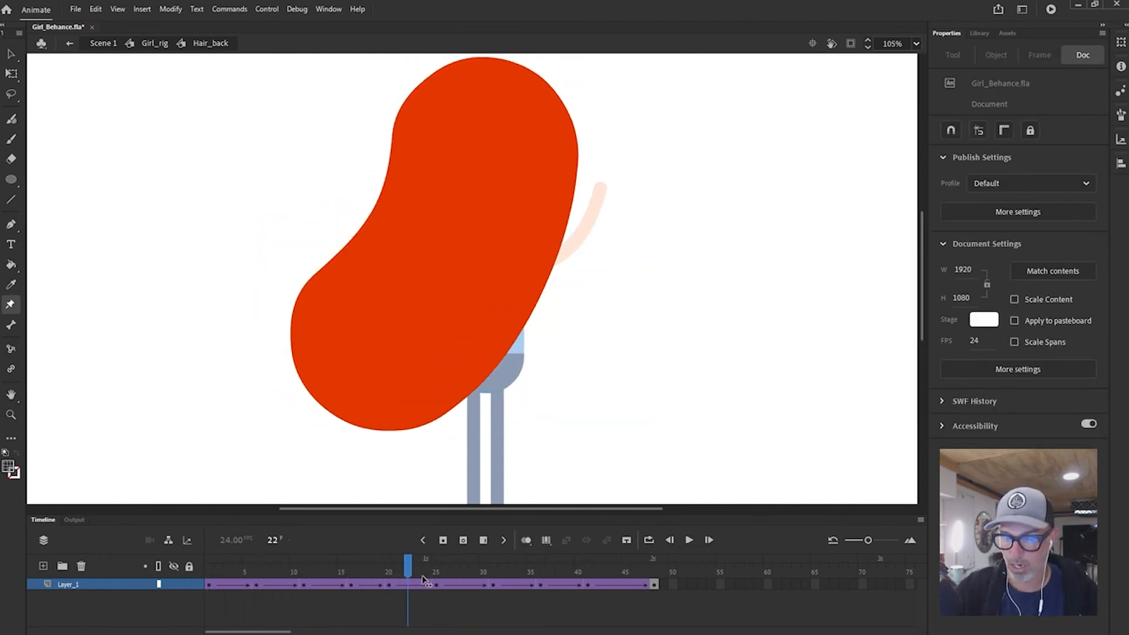
pyautogui.press(',')
pyautogui.press(',')
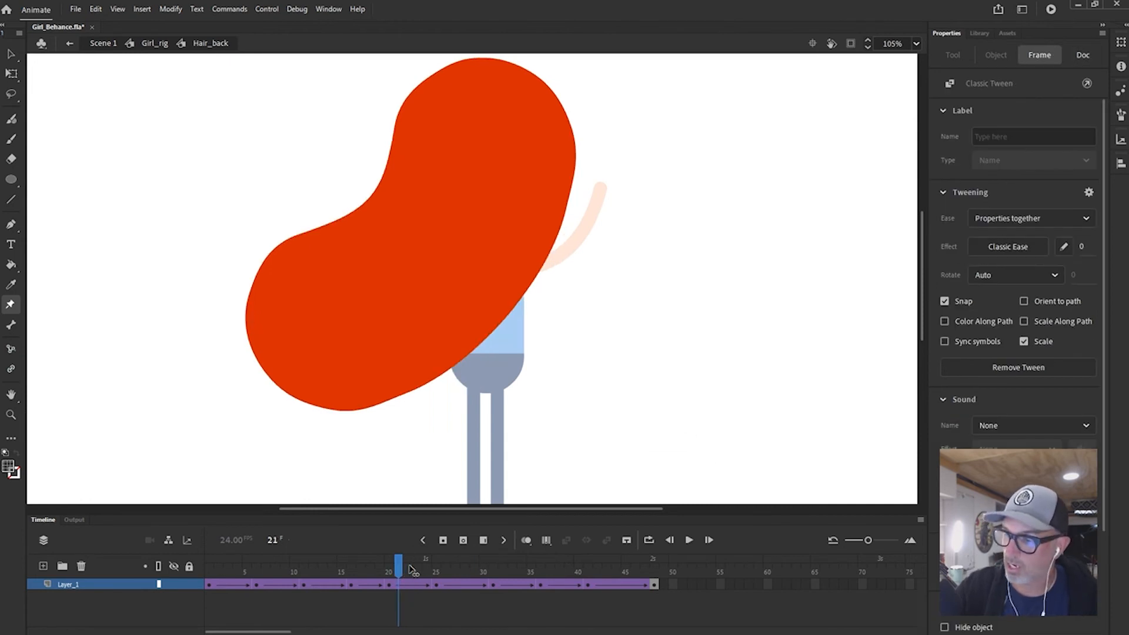
pyautogui.press('.')
pyautogui.press(',')
pyautogui.click(410, 568)
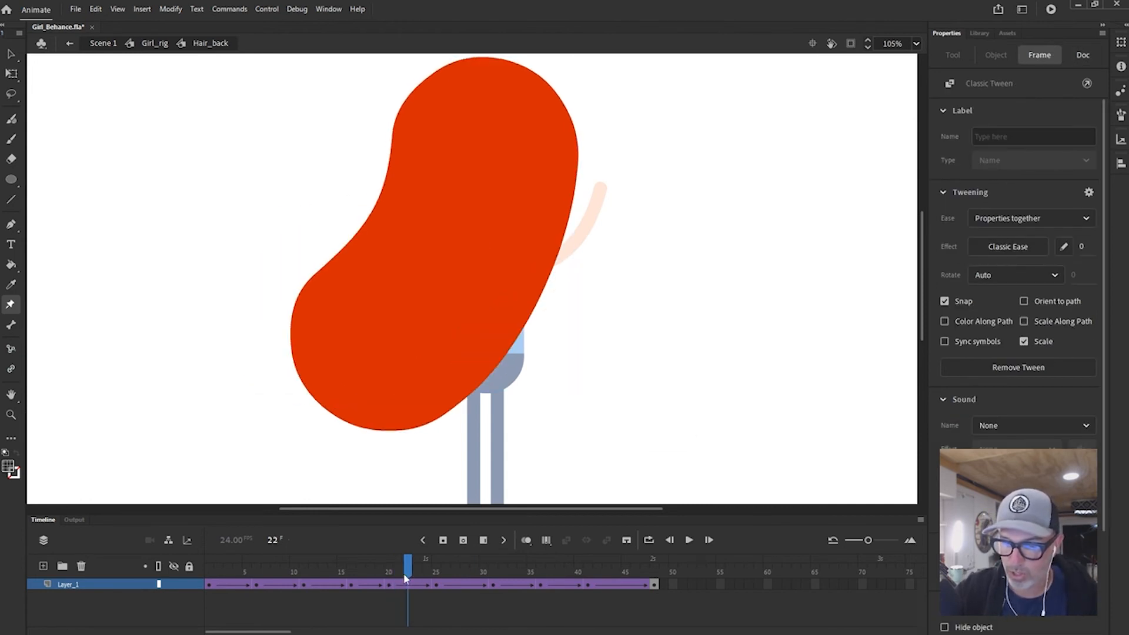
pyautogui.click(1026, 248)
pyautogui.moveTo(740, 315)
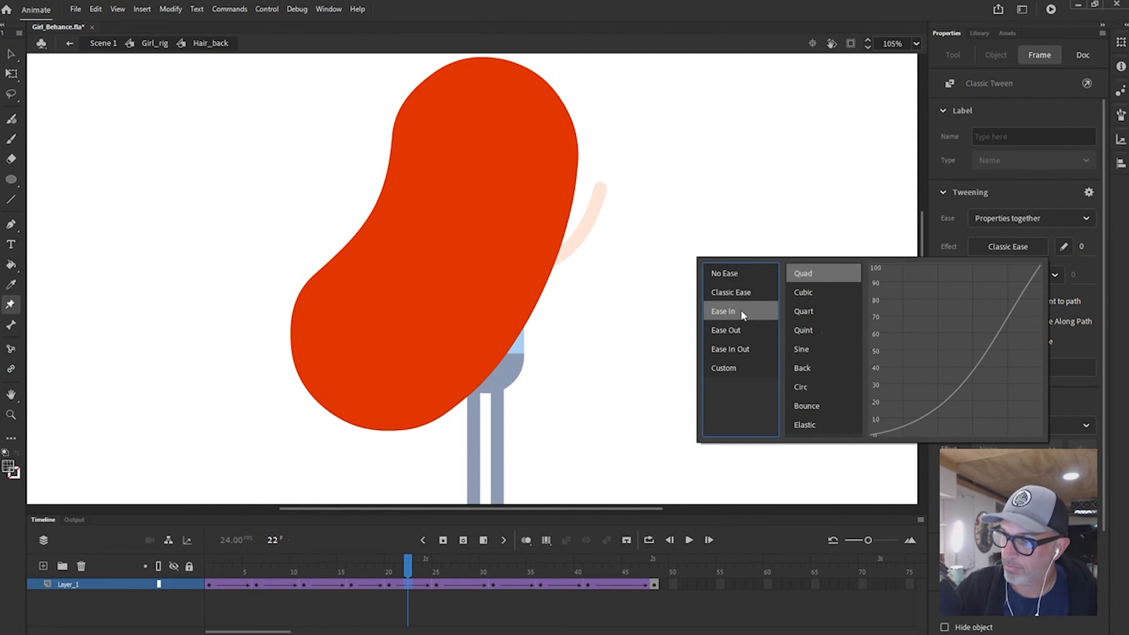
pyautogui.click(806, 280)
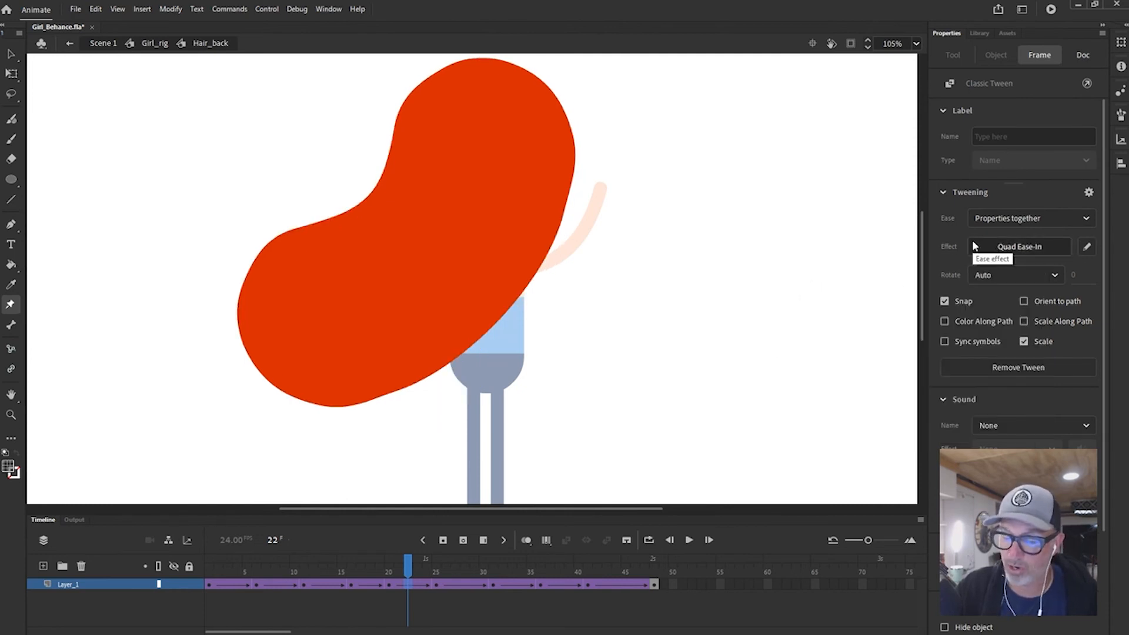
# - Step back and forth between frames 20 and 33 to examine the spacing of the hair's swing
pyautogui.moveTo(411, 564); pyautogui.dragTo(394, 558)
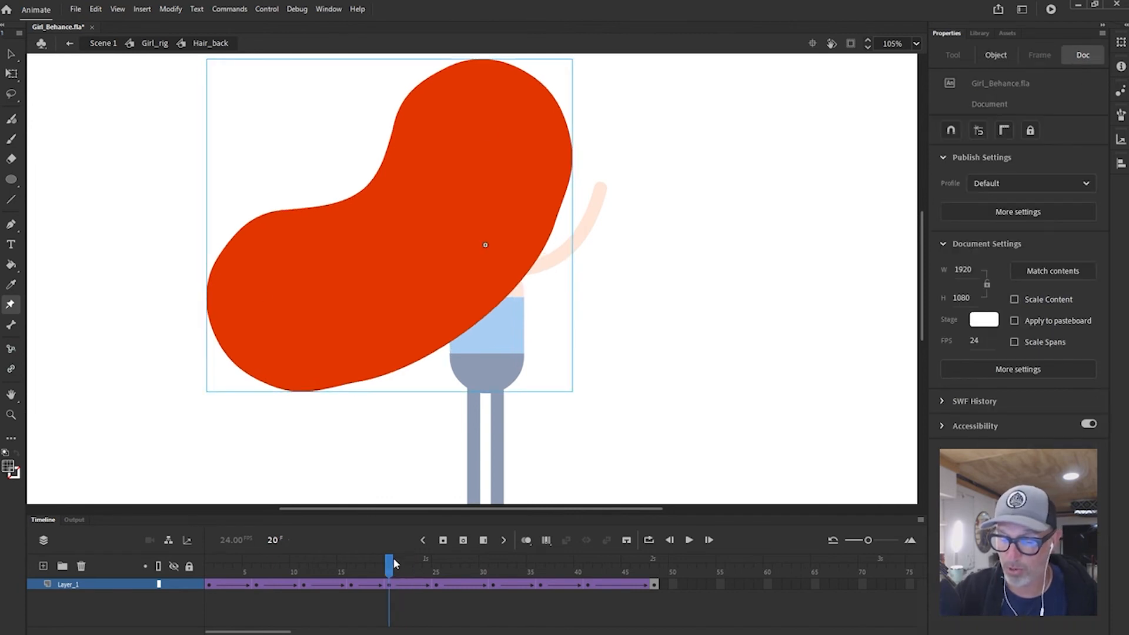
pyautogui.press('.')
pyautogui.press('.')
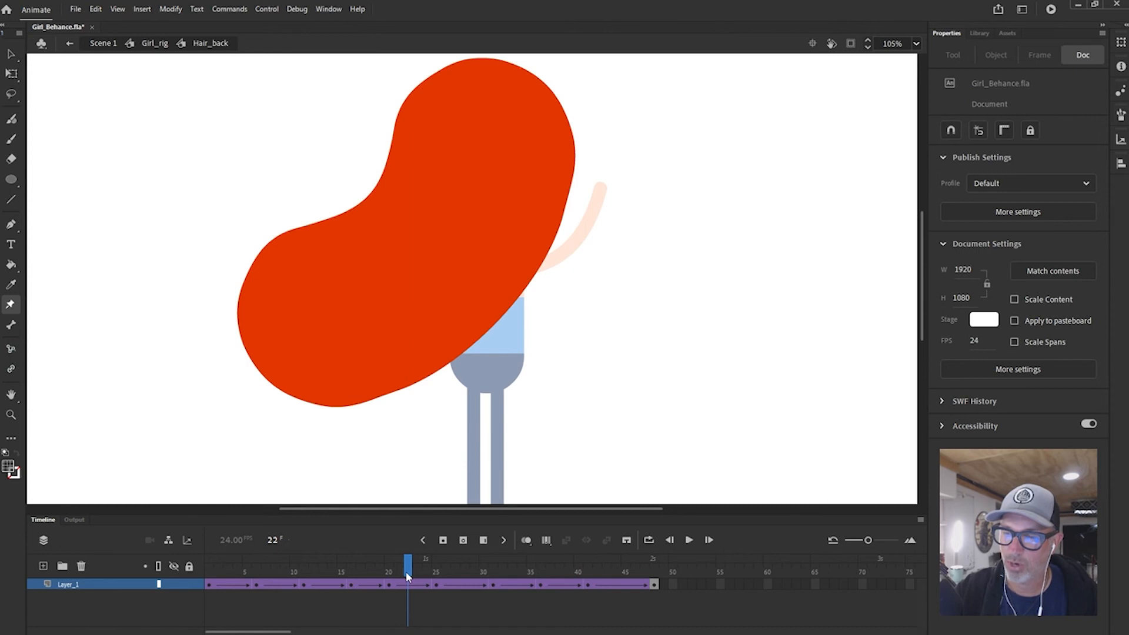
pyautogui.press(',')
pyautogui.press(',')
pyautogui.press('.')
pyautogui.press('.')
pyautogui.press('.')
pyautogui.press('.')
pyautogui.press('.')
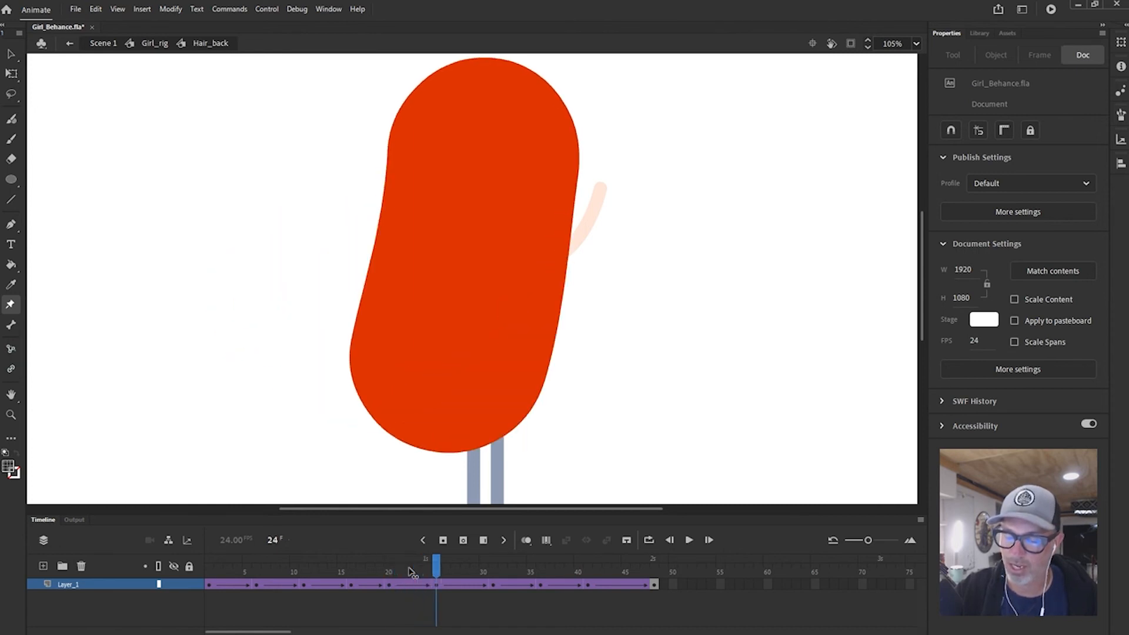
pyautogui.press('.')
pyautogui.press('.')
pyautogui.press('.')
pyautogui.press('.')
pyautogui.press('.')
pyautogui.press('.')
pyautogui.press('.')
pyautogui.click(513, 577)
pyautogui.press(',')
pyautogui.press(',')
pyautogui.press(',')
pyautogui.press(',')
pyautogui.press(',')
pyautogui.press(',')
pyautogui.press(',')
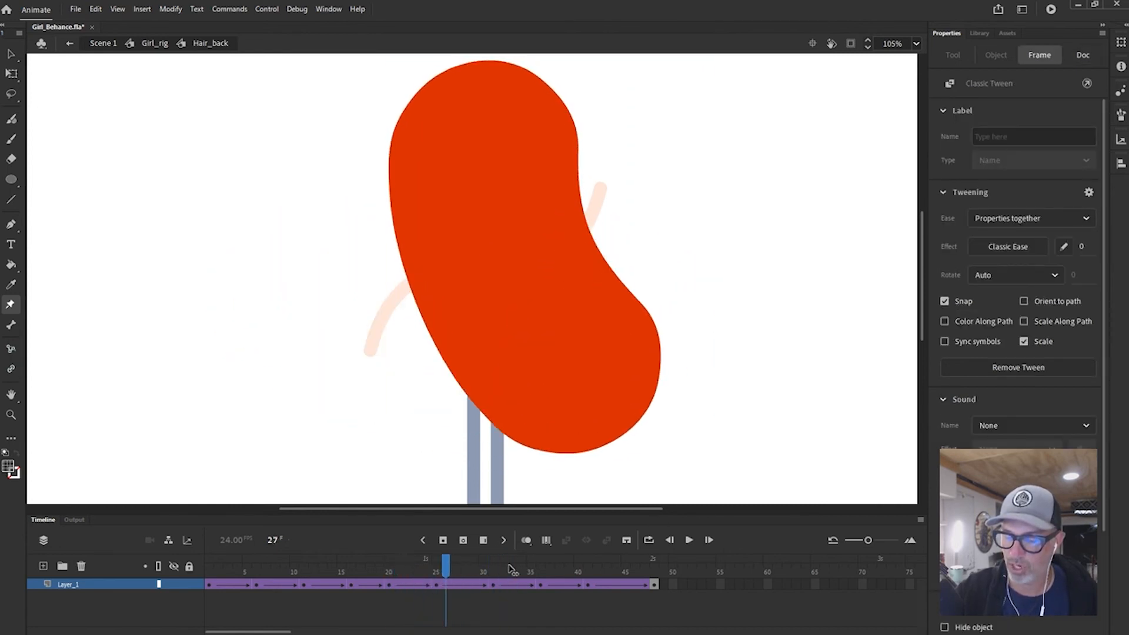
# - Set the ease of the hair tween between frames 25 and 31 to Quad Ease-Out
pyautogui.press('.')
pyautogui.press('.')
pyautogui.press('.')
pyautogui.press('.')
pyautogui.press('.')
pyautogui.press('.')
pyautogui.press(',')
pyautogui.press(',')
pyautogui.press(',')
pyautogui.press(',')
pyautogui.press(',')
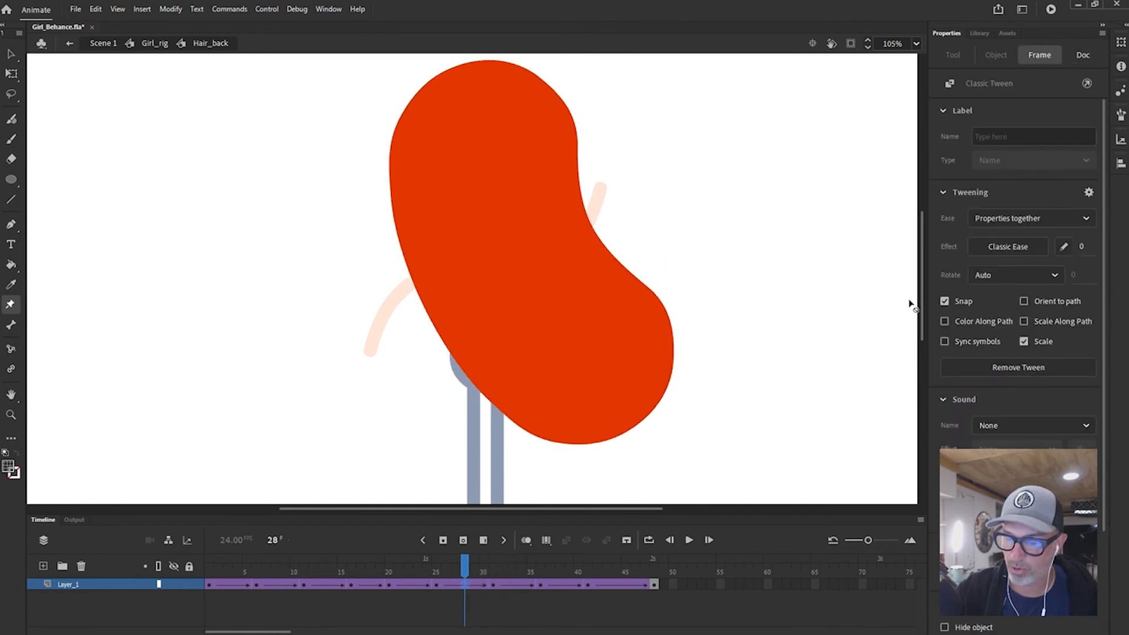
pyautogui.click(1008, 246)
pyautogui.click(735, 324)
pyautogui.doubleClick(819, 272)
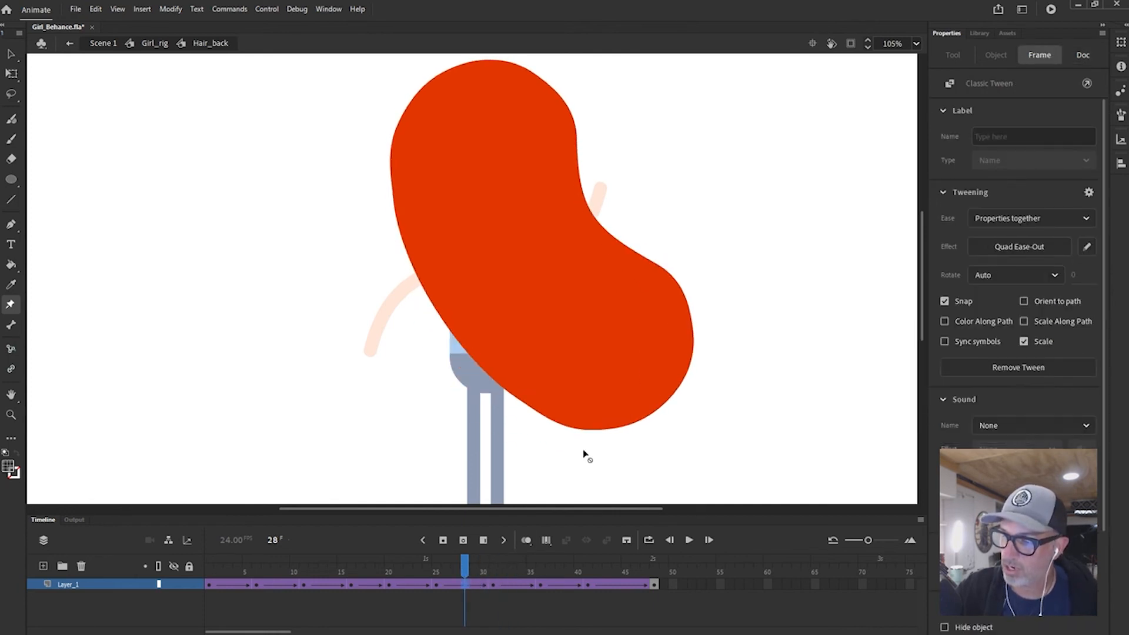
# - Step frame by frame through the hair's swing up to frame 33 to check the eased motion
pyautogui.press(',')
pyautogui.press(',')
pyautogui.press(',')
pyautogui.press(',')
pyautogui.press('.')
pyautogui.press('.')
pyautogui.press('.')
pyautogui.press('.')
pyautogui.press('.')
pyautogui.press('.')
pyautogui.press('.')
pyautogui.press('.')
pyautogui.press('.')
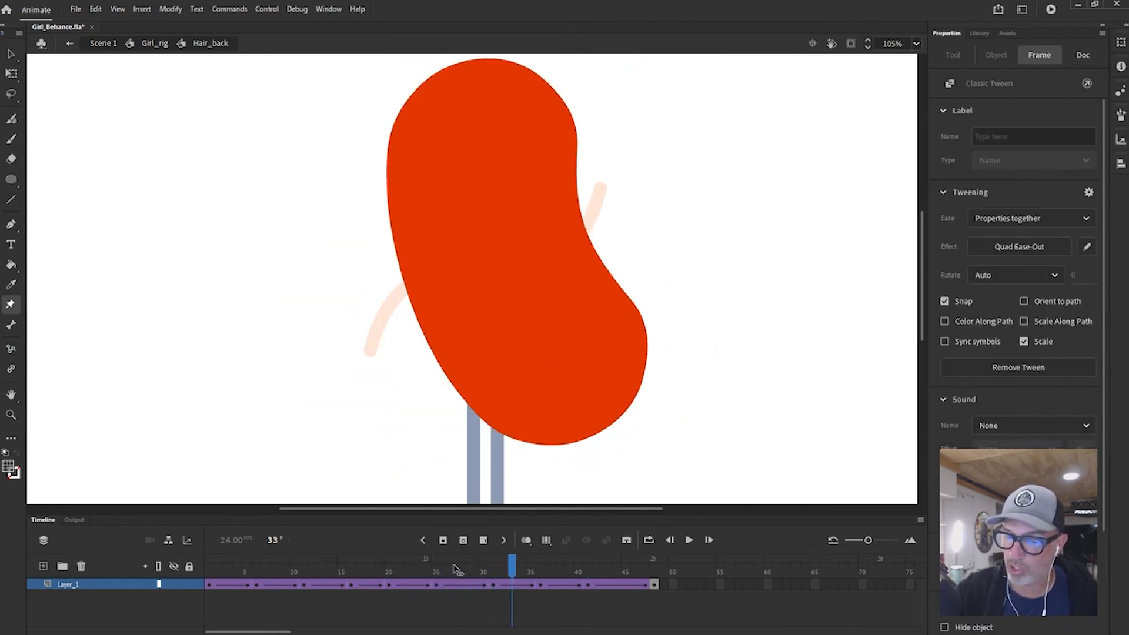
# - Set the ease of the hair tween between frames 31 and 36 to Quad Ease-In
pyautogui.click(513, 584)
pyautogui.click(1008, 247)
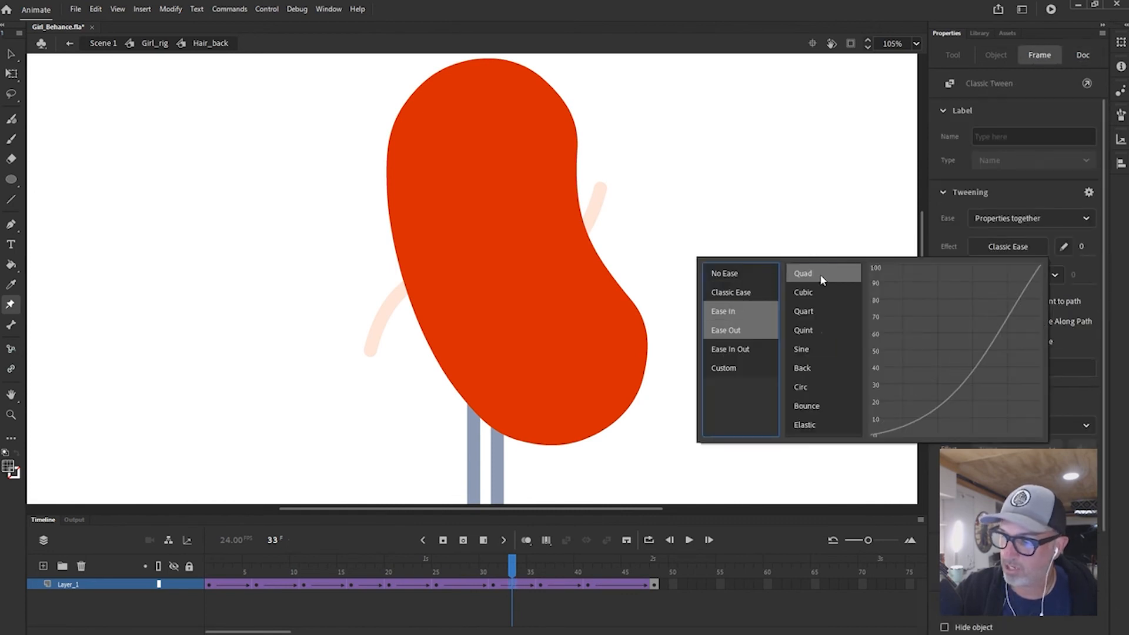
pyautogui.click(821, 277)
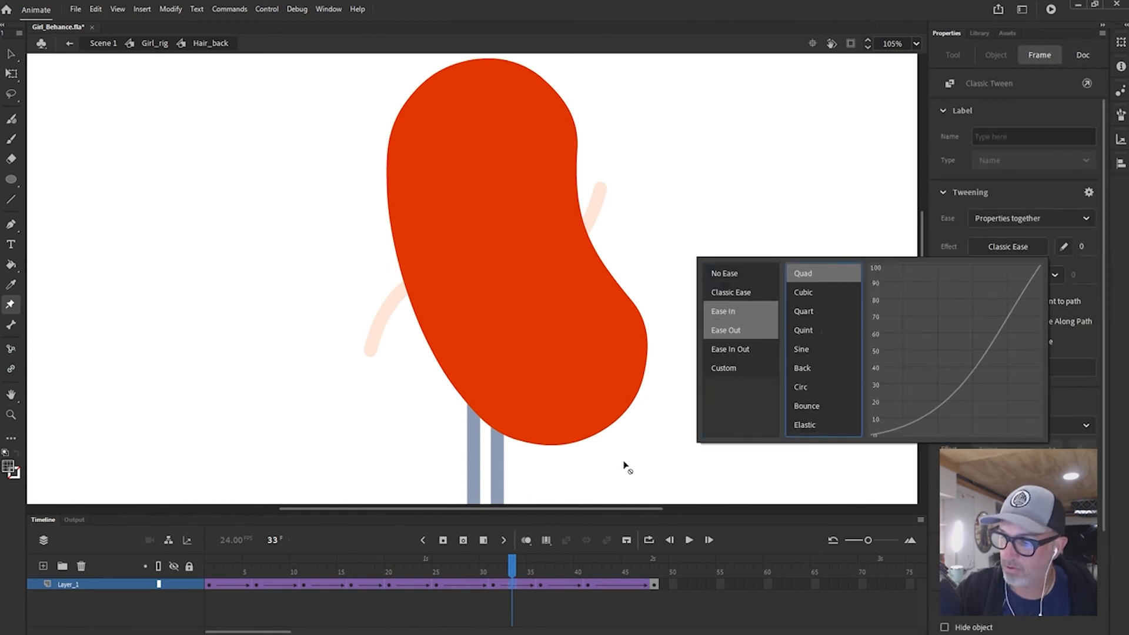
pyautogui.click(818, 272)
# - Set the ease of the hair tween between frames 36 and 41 to Quad Ease-Out
pyautogui.press(',')
pyautogui.press(',')
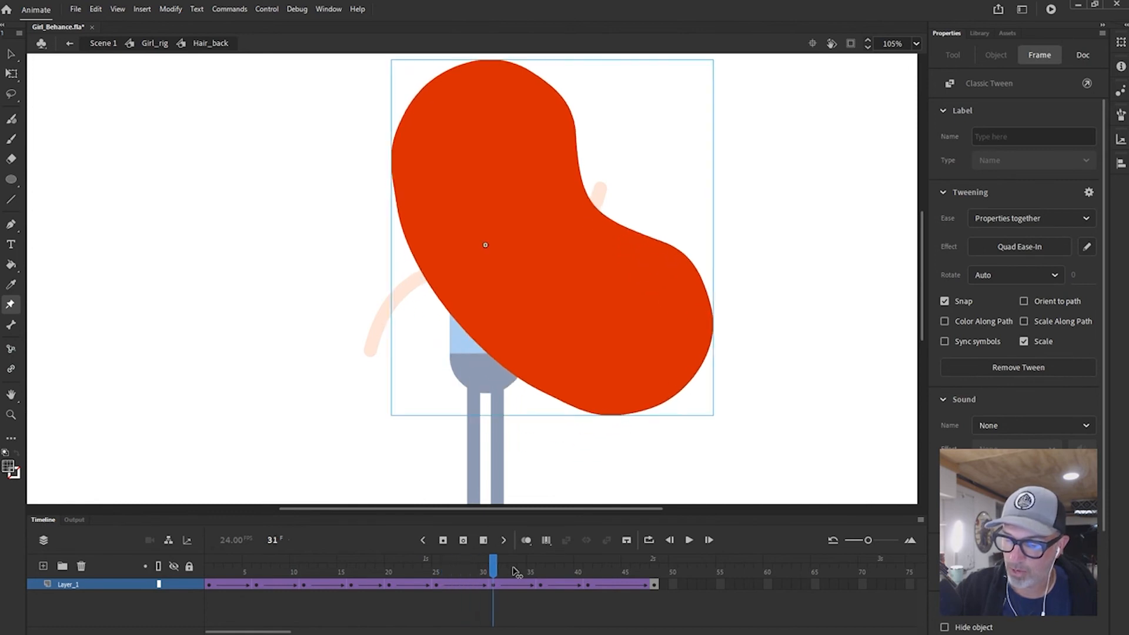
pyautogui.moveTo(515, 572); pyautogui.dragTo(576, 582)
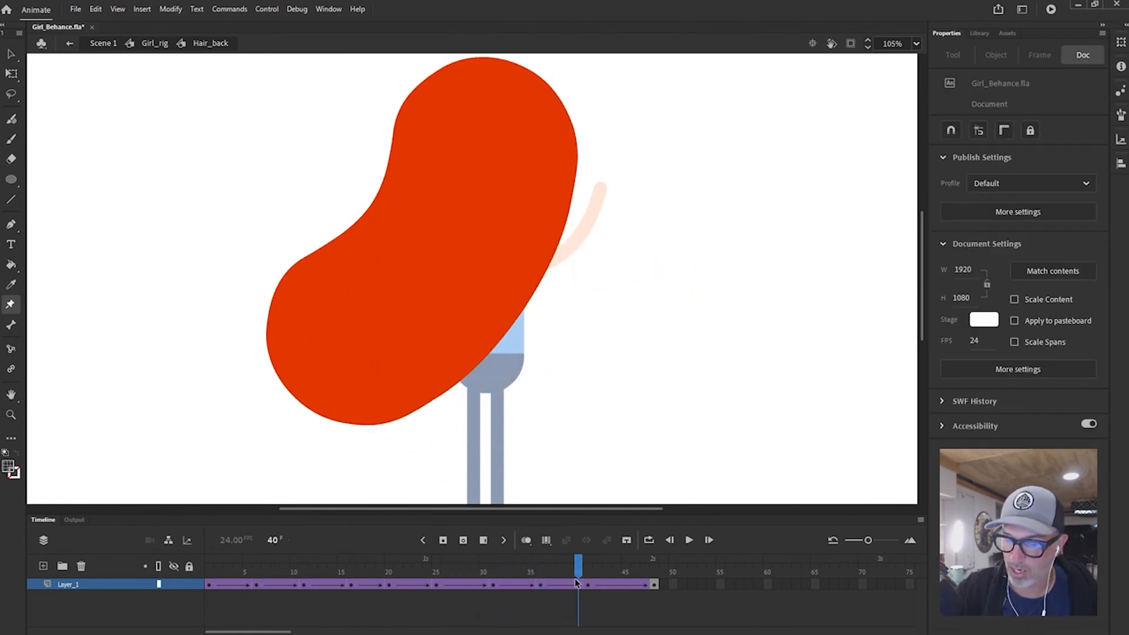
pyautogui.click(573, 584)
pyautogui.click(982, 249)
pyautogui.click(752, 275)
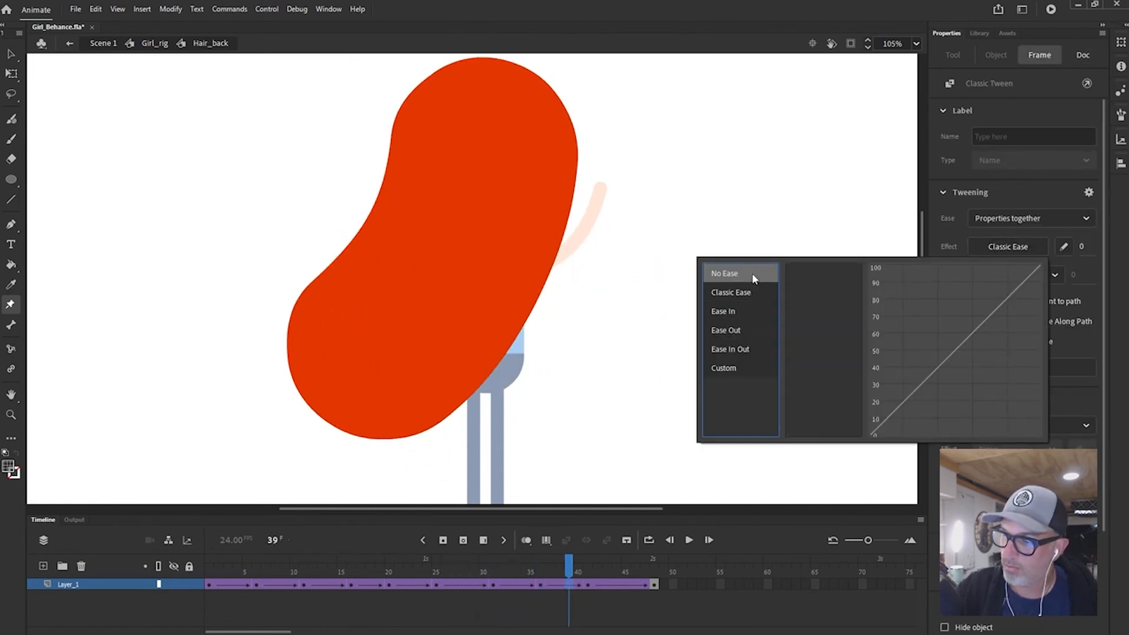
pyautogui.moveTo(739, 330)
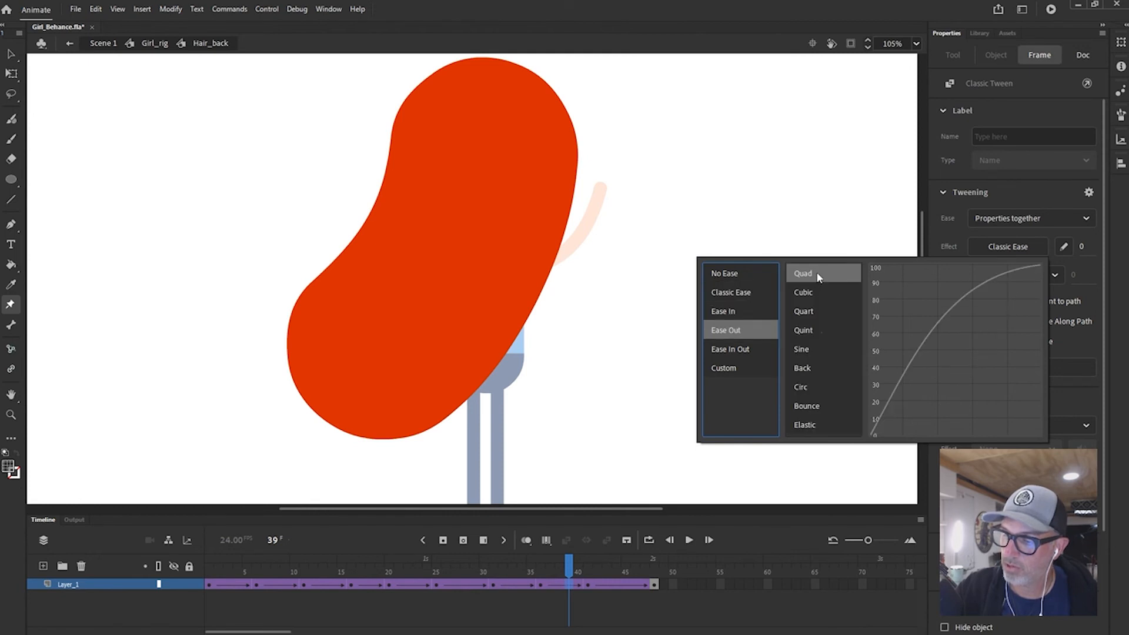
pyautogui.click(820, 276)
# - Step through frames 33 to 46 to examine the hair's swing and select the tween starting at frame 41
pyautogui.moveTo(569, 567); pyautogui.dragTo(565, 573)
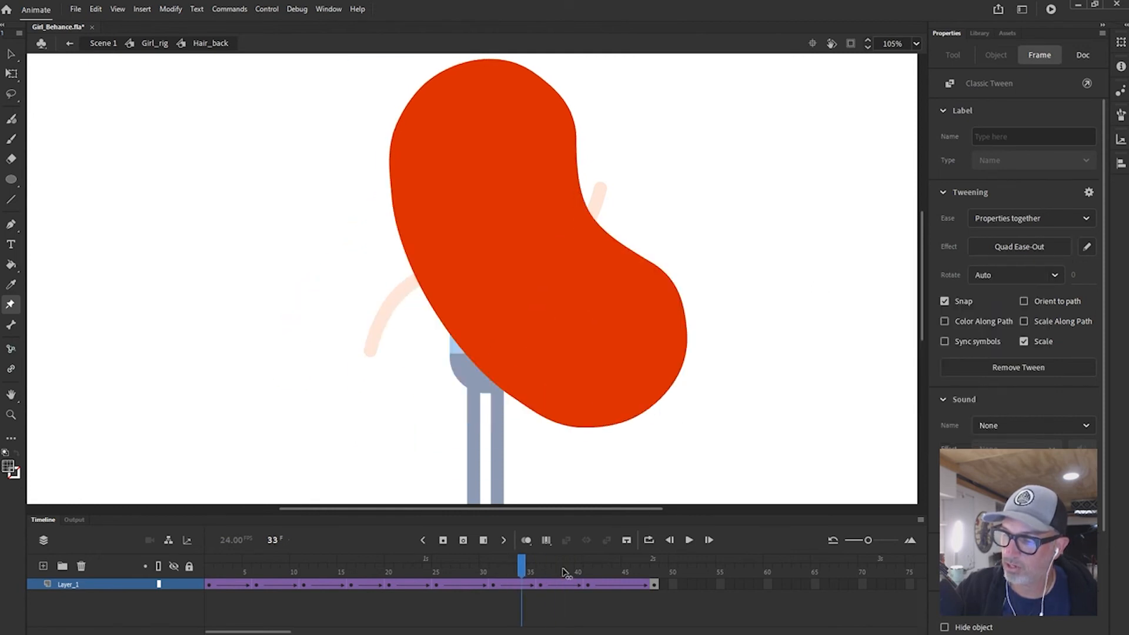
pyautogui.press('.')
pyautogui.press('.')
pyautogui.press('.')
pyautogui.press('.')
pyautogui.press('.')
pyautogui.press('.')
pyautogui.press('.')
pyautogui.press('.')
pyautogui.press('.')
pyautogui.press('.')
pyautogui.press('.')
pyautogui.press('.')
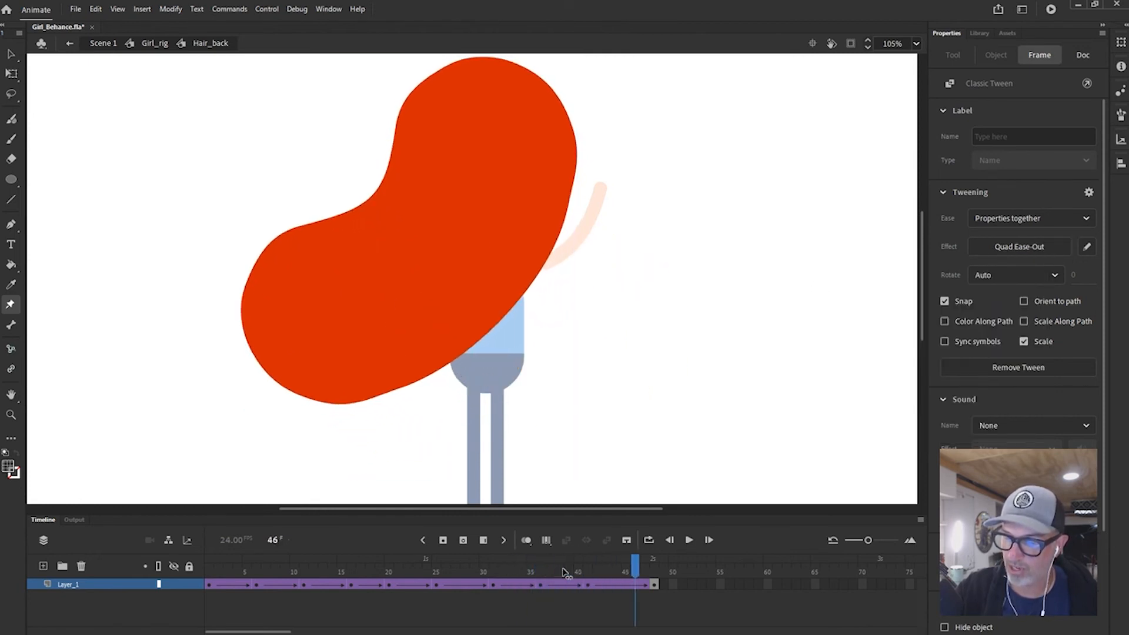
pyautogui.hotkey('ctrl', 'z')
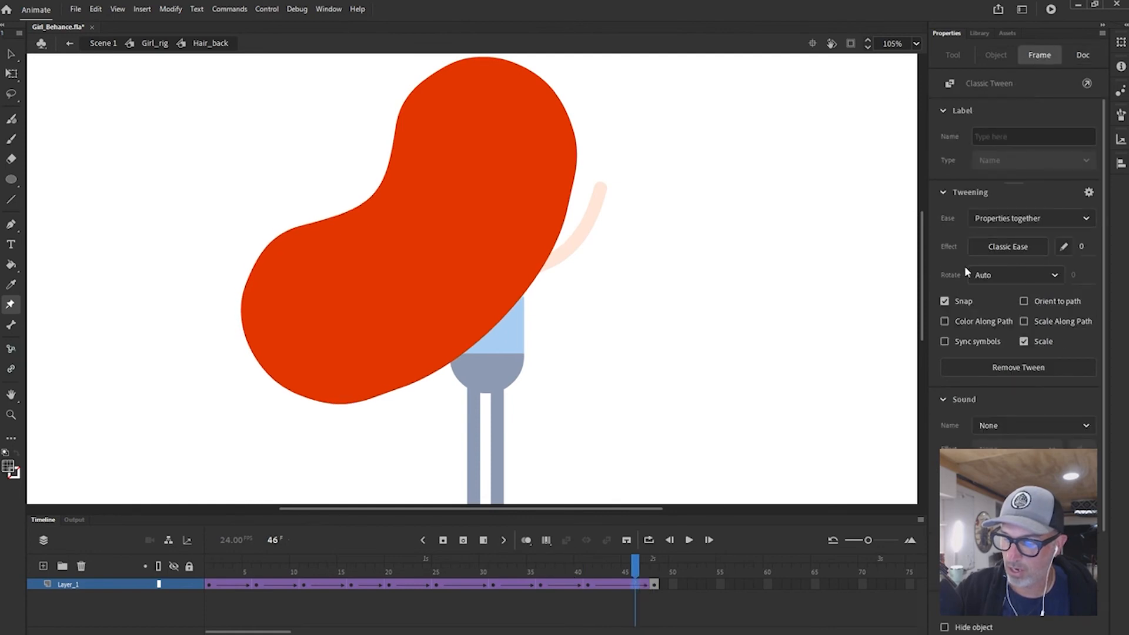
pyautogui.click(588, 584)
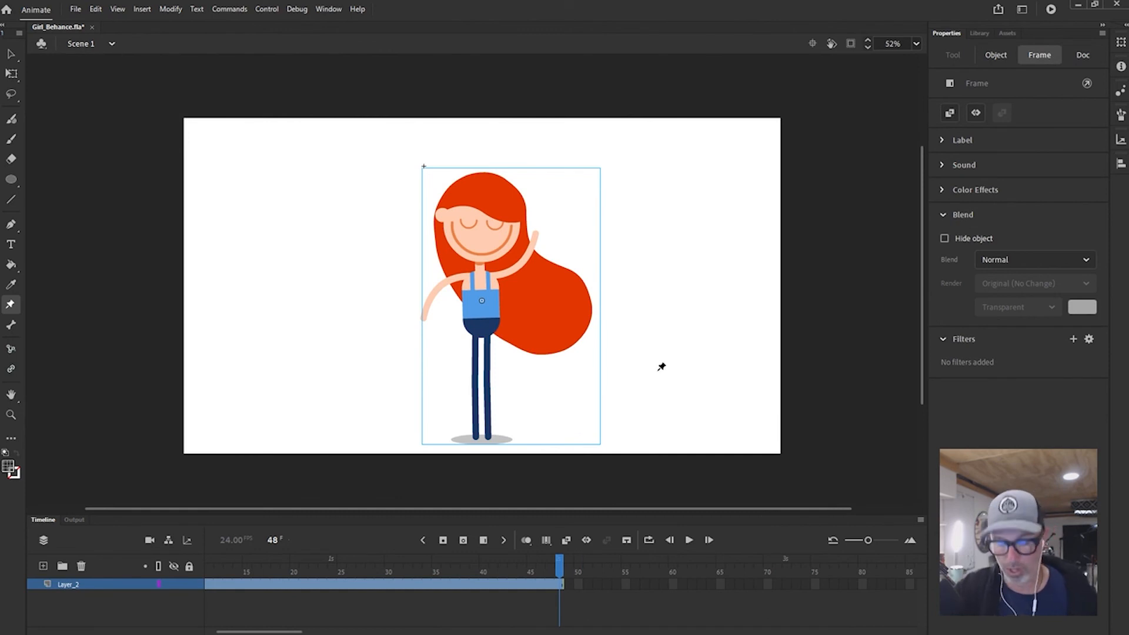
# - Switch to the Selection tool in Scene 1 and save the document
pyautogui.press('v')
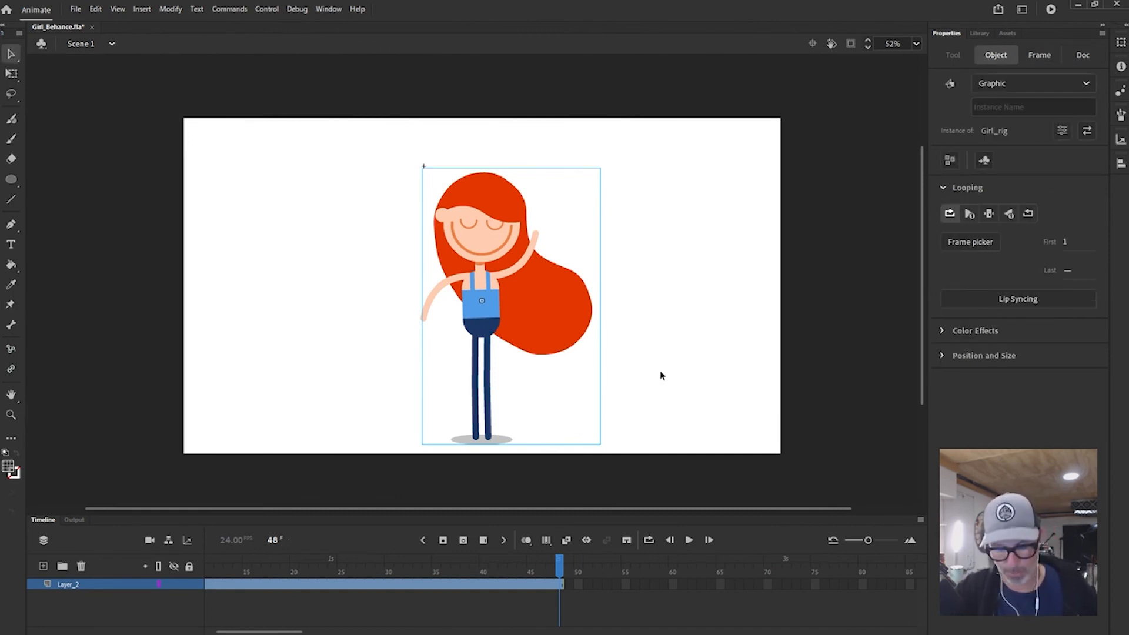
pyautogui.hotkey('ctrl', 's')
pyautogui.moveTo(646, 383); pyautogui.dragTo(673, 365)
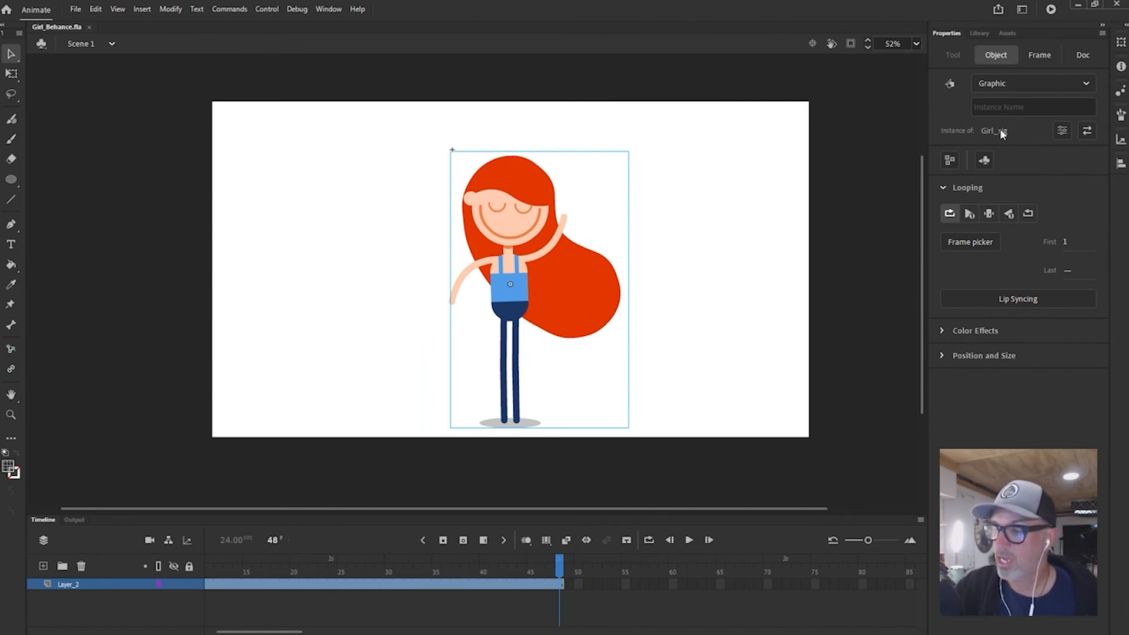
# - Return to frame 1 and play the Girl_rig symbol in an enlarged Library preview to review the dance
pyautogui.moveTo(551, 567); pyautogui.dragTo(148, 568)
pyautogui.click(978, 34)
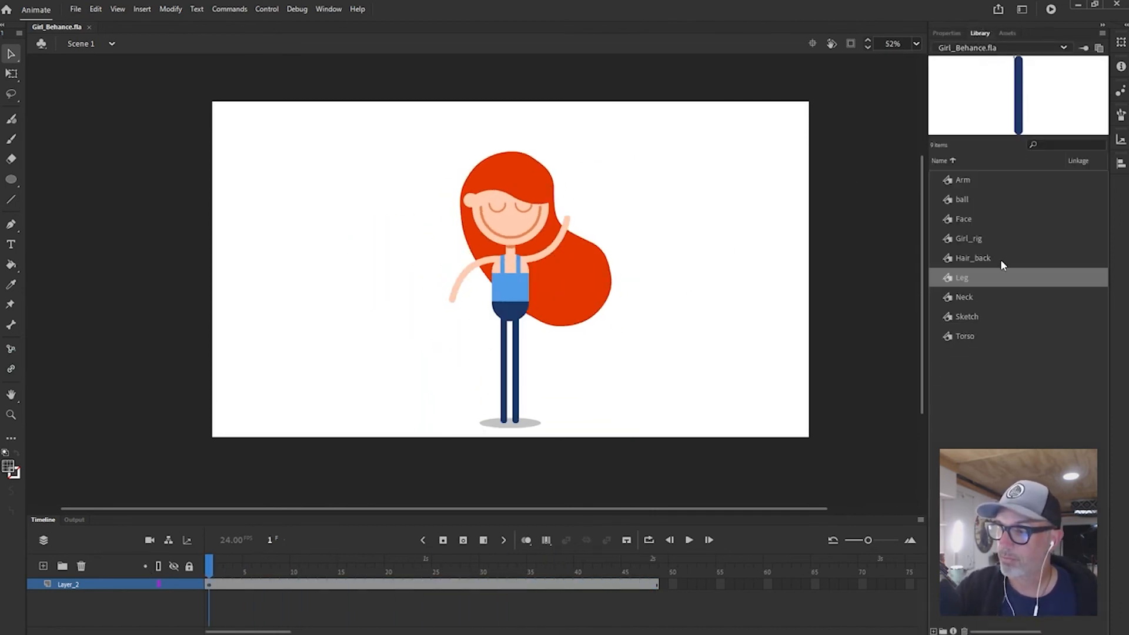
pyautogui.click(976, 235)
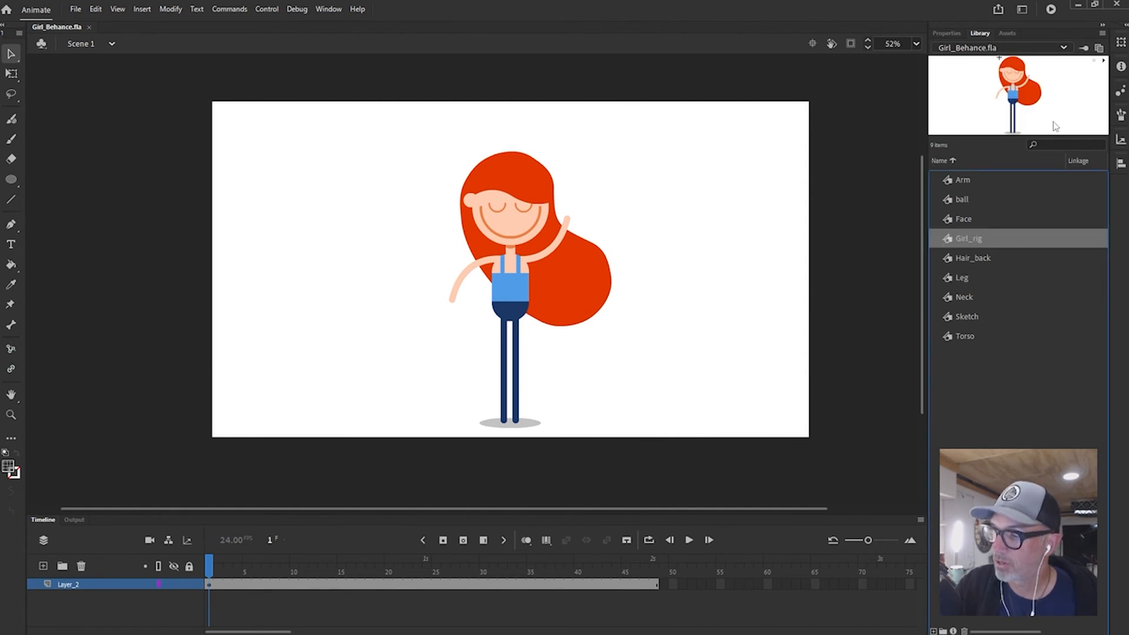
pyautogui.click(1105, 63)
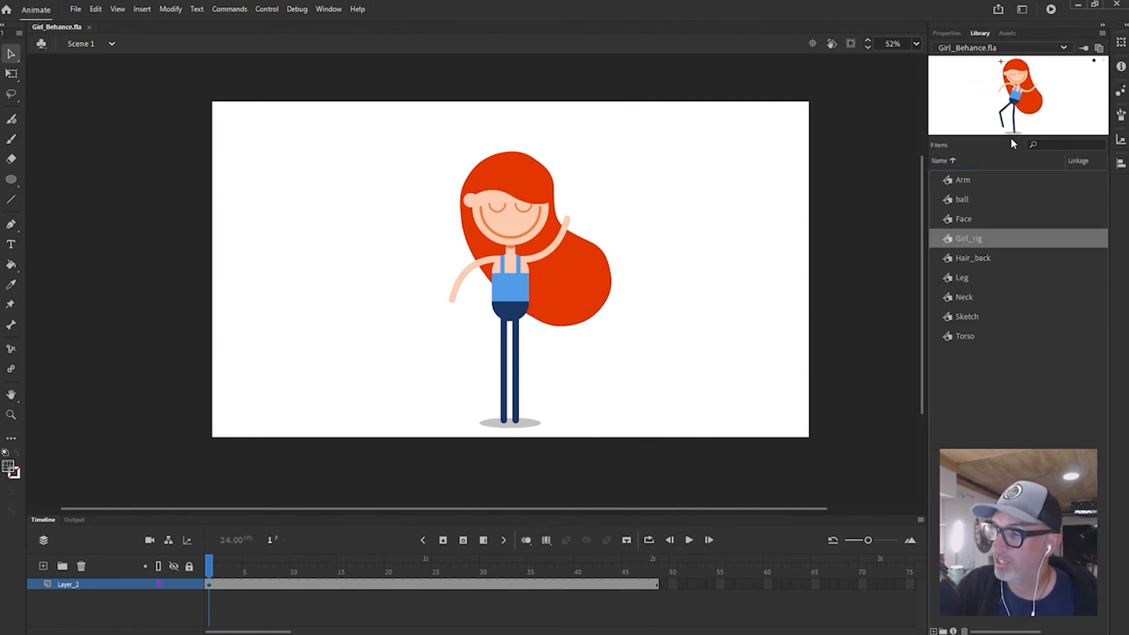
pyautogui.moveTo(1020, 147); pyautogui.dragTo(1020, 227)
pyautogui.hotkey('ctrl', '=')
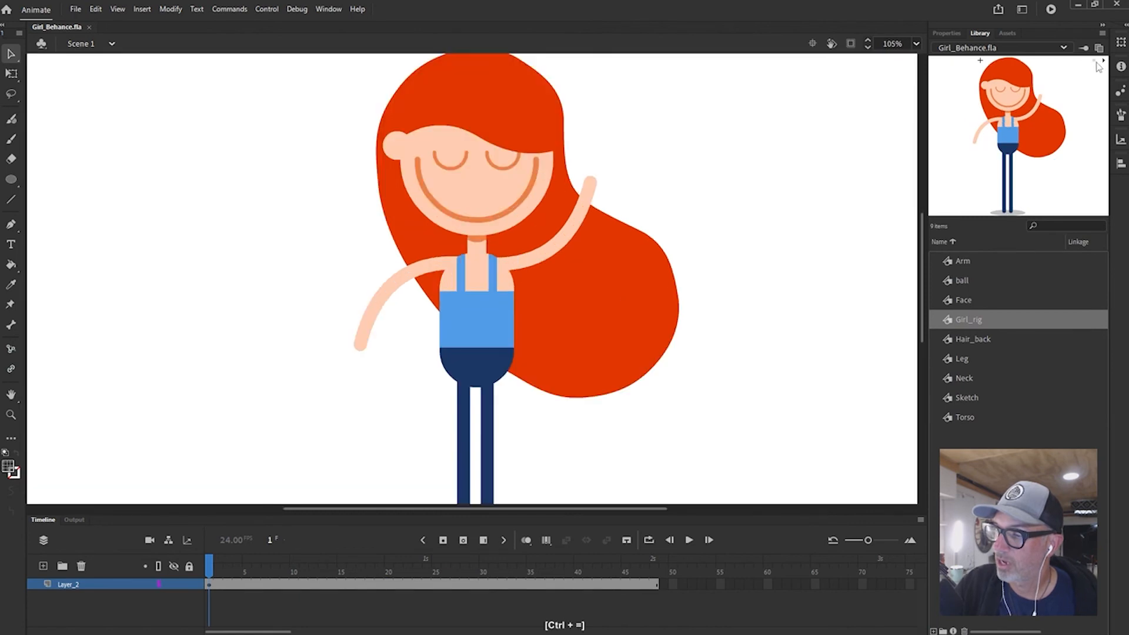
# - Scale the Girl_rig instance down slightly around its centre with the Free Transform tool and deselect it
pyautogui.click(635, 338)
pyautogui.hotkey('ctrl', '2')
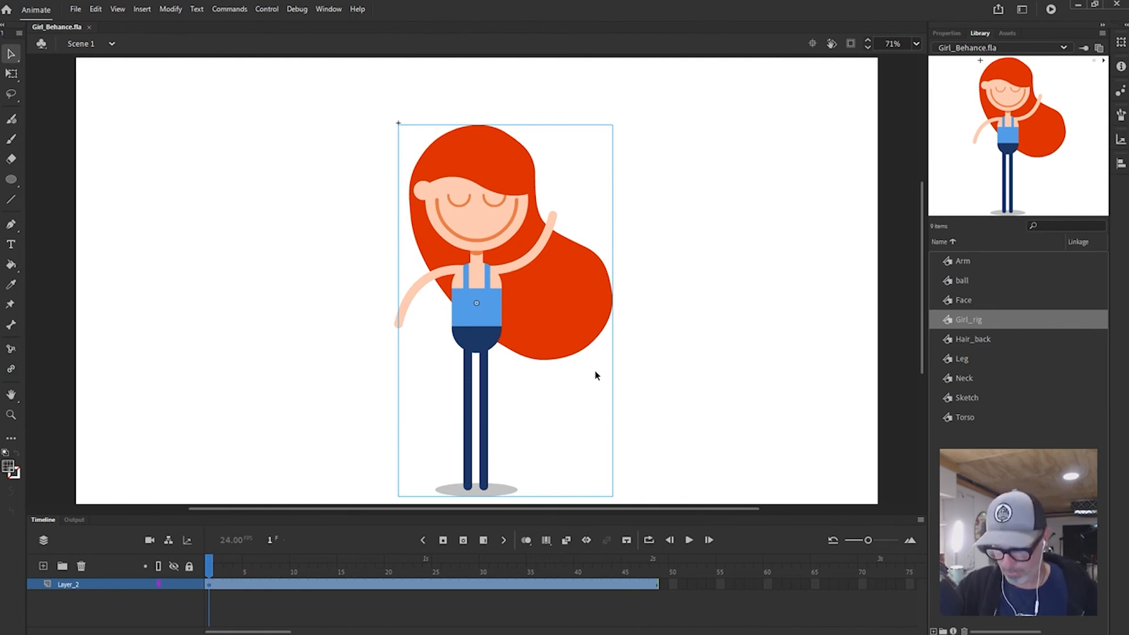
pyautogui.hotkey('ctrl', '-')
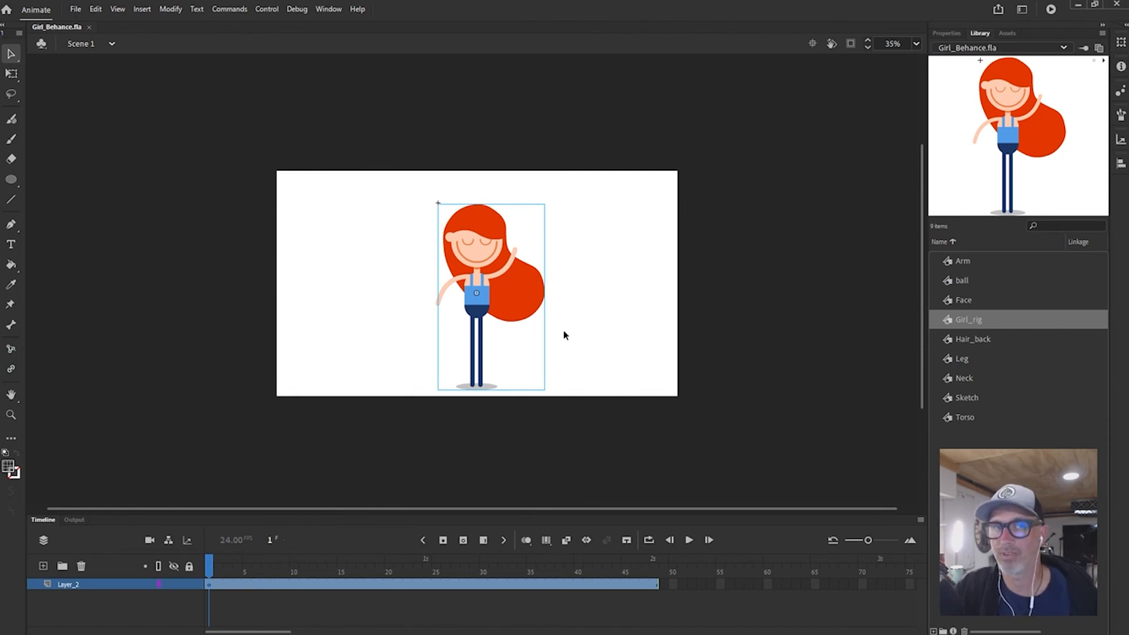
pyautogui.press('q')
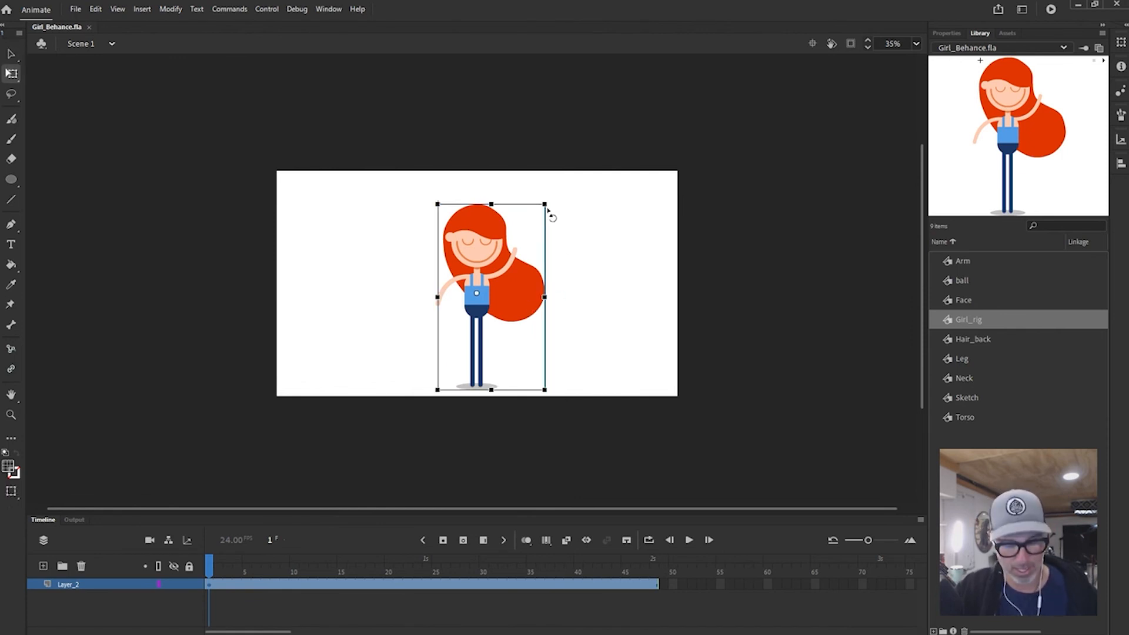
pyautogui.moveTo(547, 203); pyautogui.dragTo(536, 216)
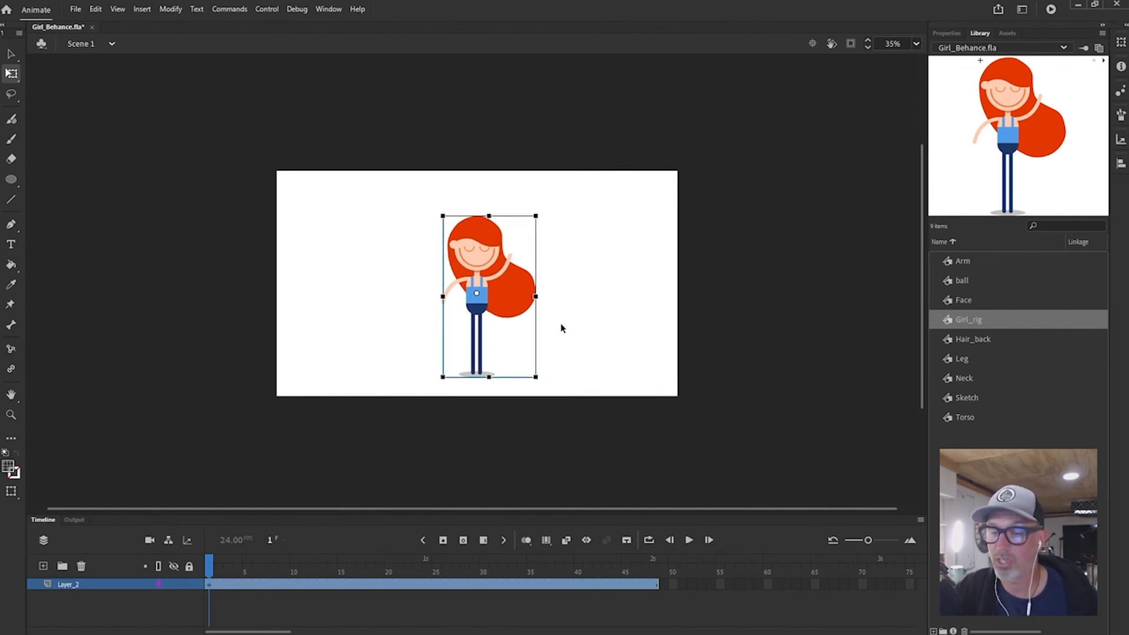
pyautogui.press('v')
pyautogui.click(583, 360)
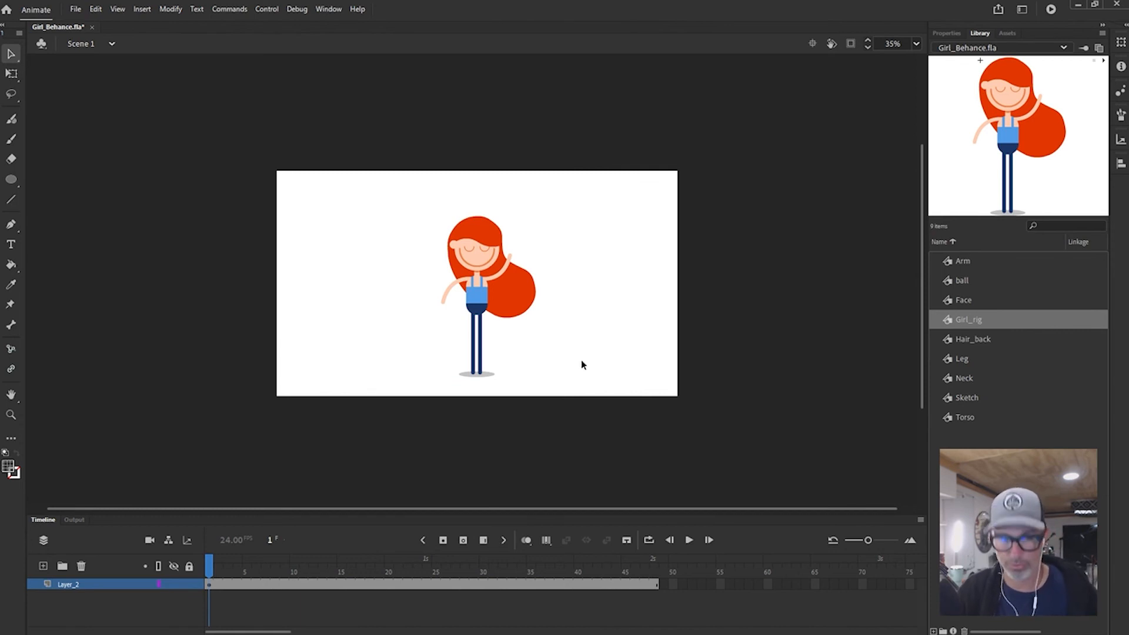
# - Move the Girl_rig instance to the stage's left side, scrub to frame 13 and move the instance right of centre
pyautogui.hotkey('ctrl', '=')
pyautogui.moveTo(562, 331); pyautogui.dragTo(338, 287)
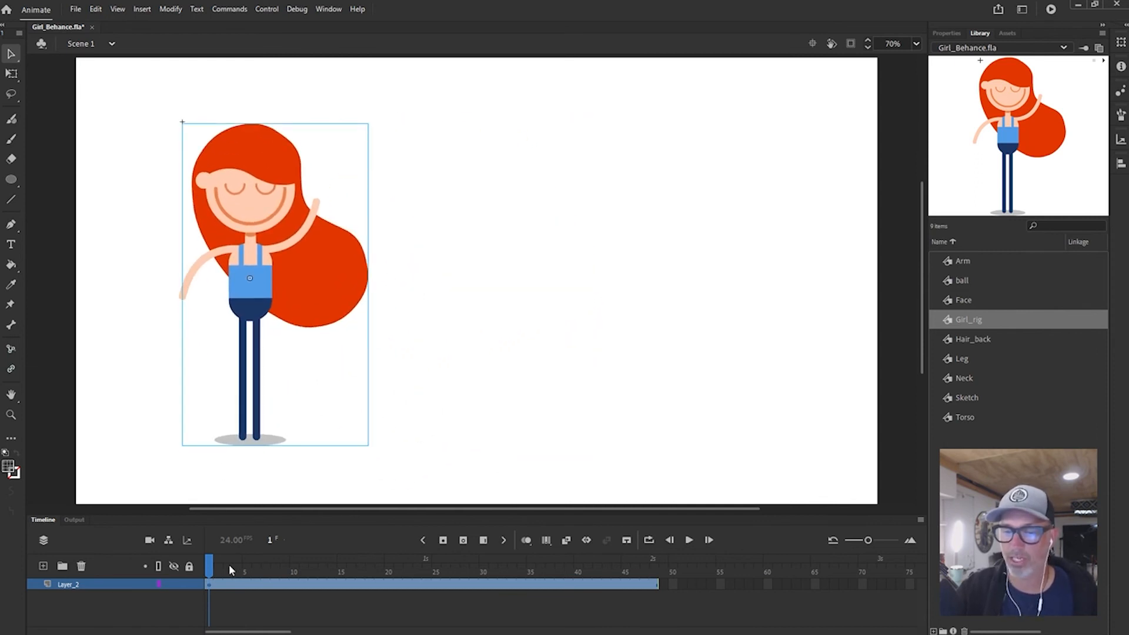
pyautogui.moveTo(228, 565); pyautogui.dragTo(307, 534)
pyautogui.moveTo(250, 277); pyautogui.dragTo(557, 274)
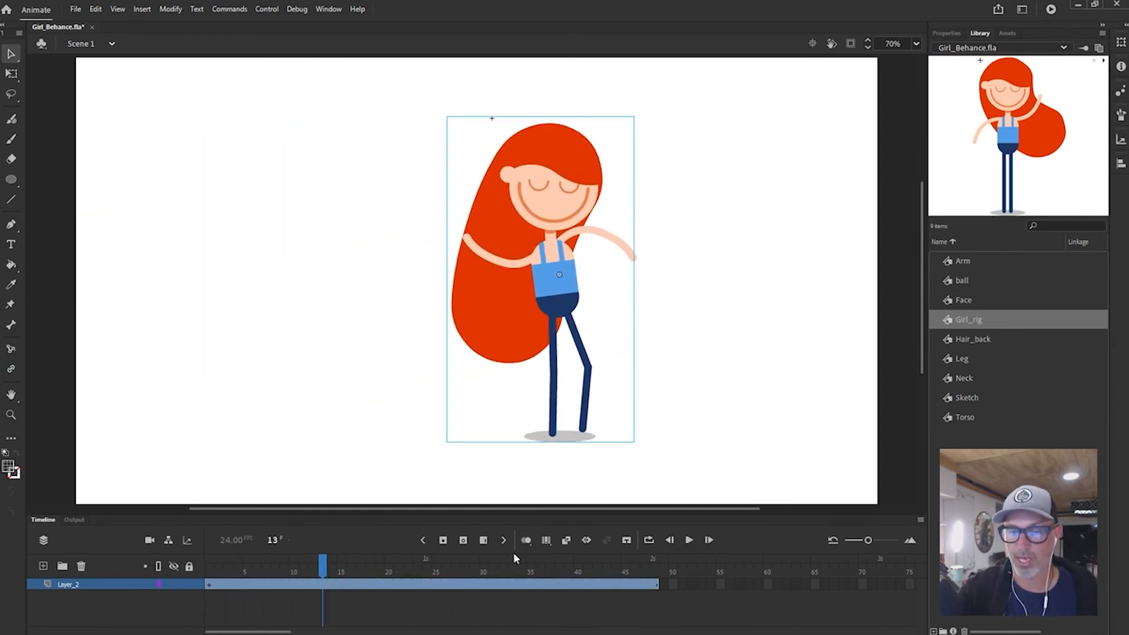
# - At frame 44, move the Girl_rig instance down and to the left, and enlarge it with the Free Transform tool
pyautogui.moveTo(513, 566); pyautogui.dragTo(616, 568)
pyautogui.moveTo(567, 276); pyautogui.dragTo(512, 328)
pyautogui.press('q')
pyautogui.moveTo(586, 163); pyautogui.dragTo(625, 73)
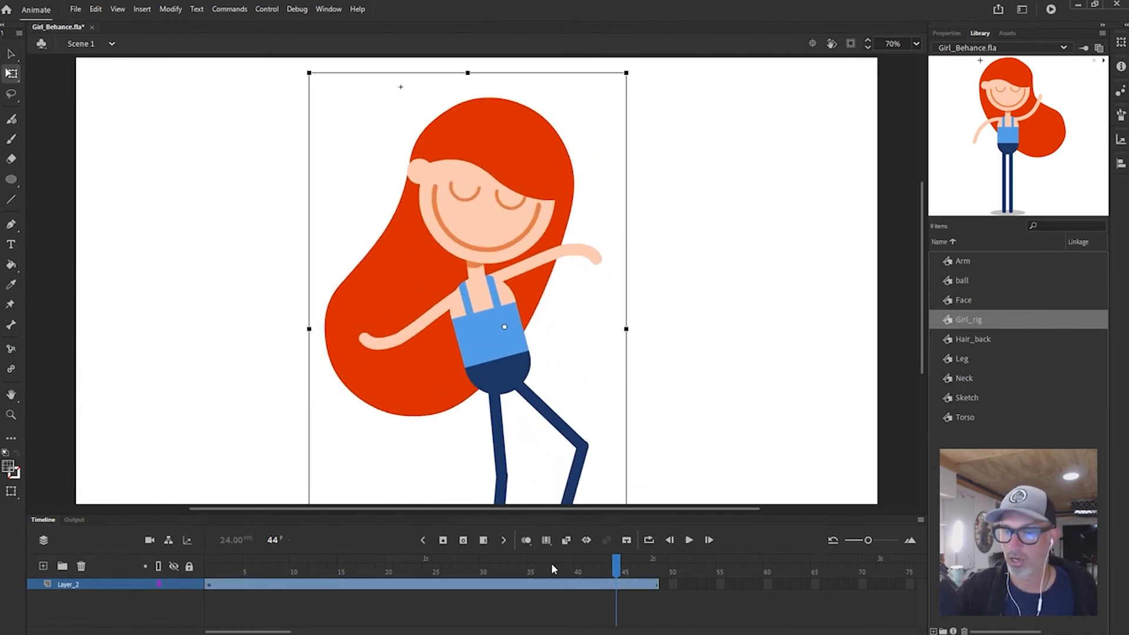
# - At frame 32, shrink the Girl_rig instance until it fits within the stage height and place it left of centre
pyautogui.moveTo(551, 563); pyautogui.dragTo(502, 569)
pyautogui.click(569, 218)
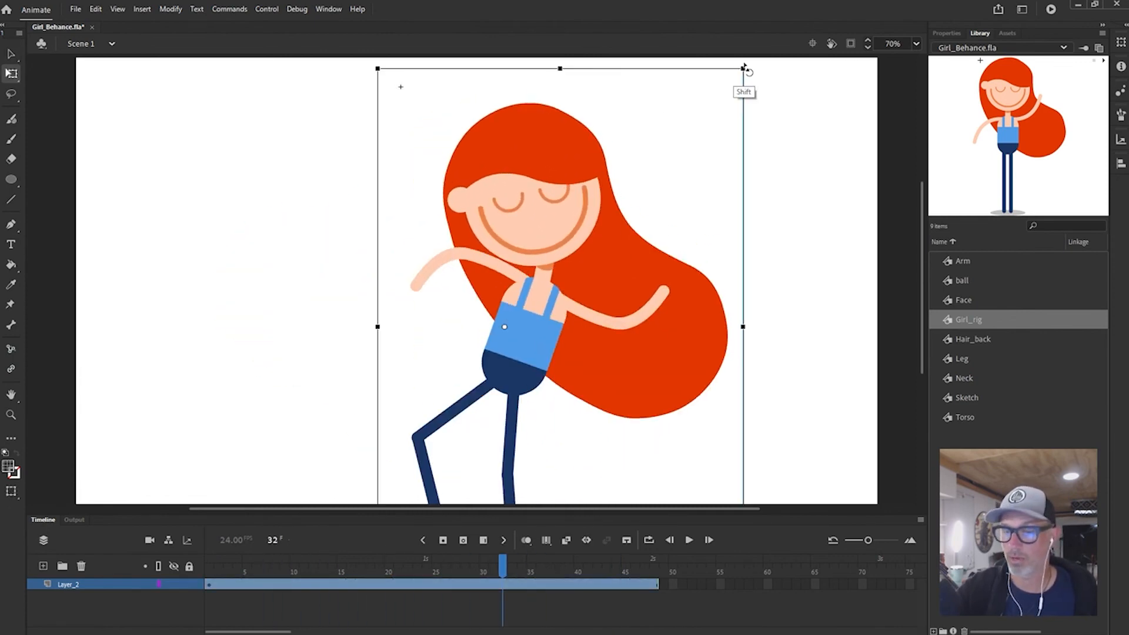
pyautogui.moveTo(743, 68); pyautogui.dragTo(659, 162)
pyautogui.moveTo(613, 375); pyautogui.dragTo(544, 322)
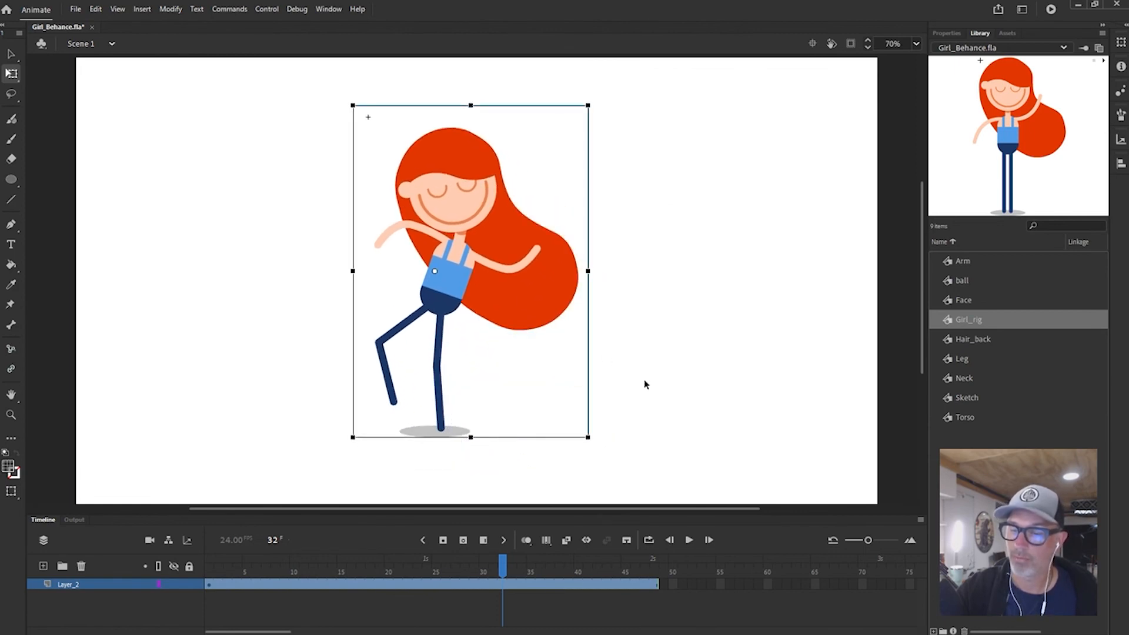
pyautogui.click(644, 380)
# - Go to frame 15 and add a new layer beneath Layer_2
pyautogui.click(342, 571)
pyautogui.click(43, 566)
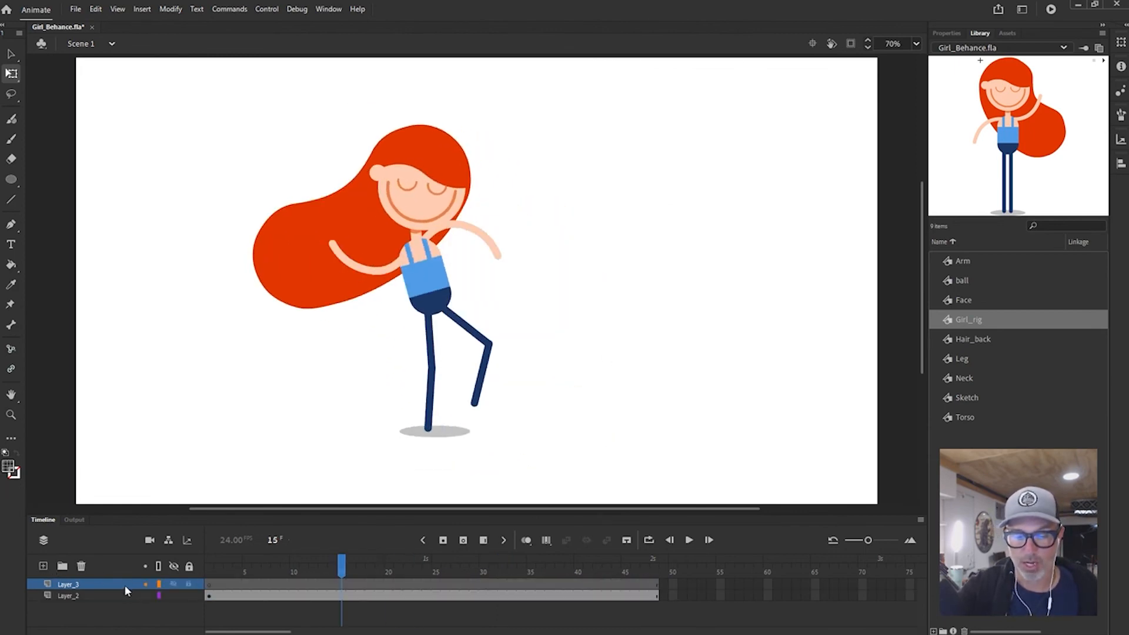
pyautogui.moveTo(125, 585); pyautogui.dragTo(124, 598)
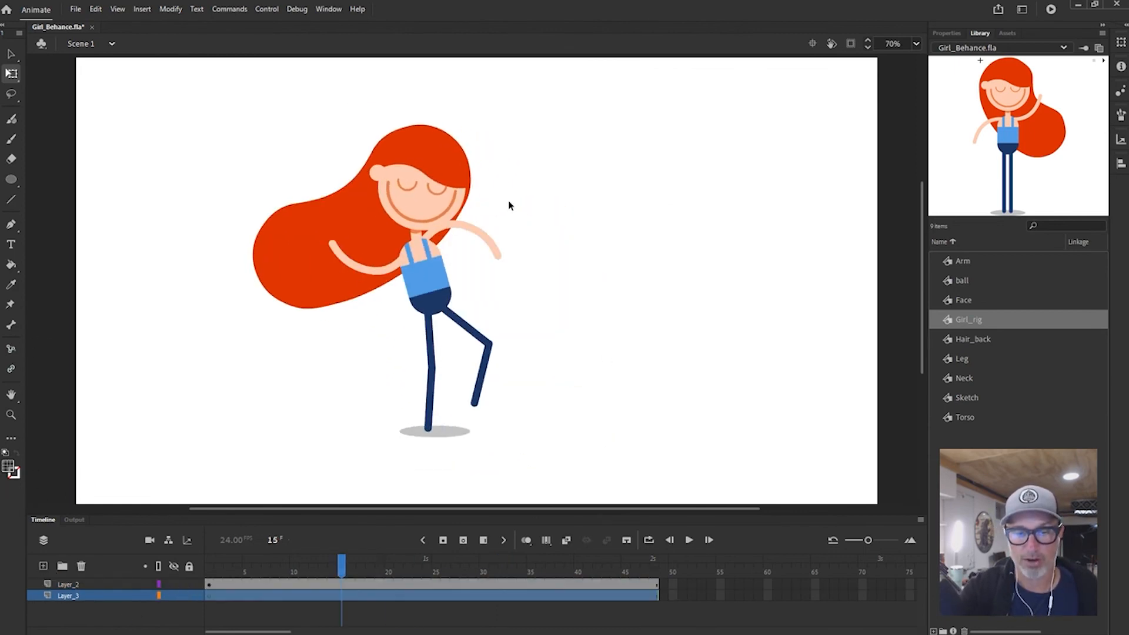
# - Choose the Rectangle tool and raise the fill colour's alpha to 100% in the floating colour settings
pyautogui.click(10, 179)
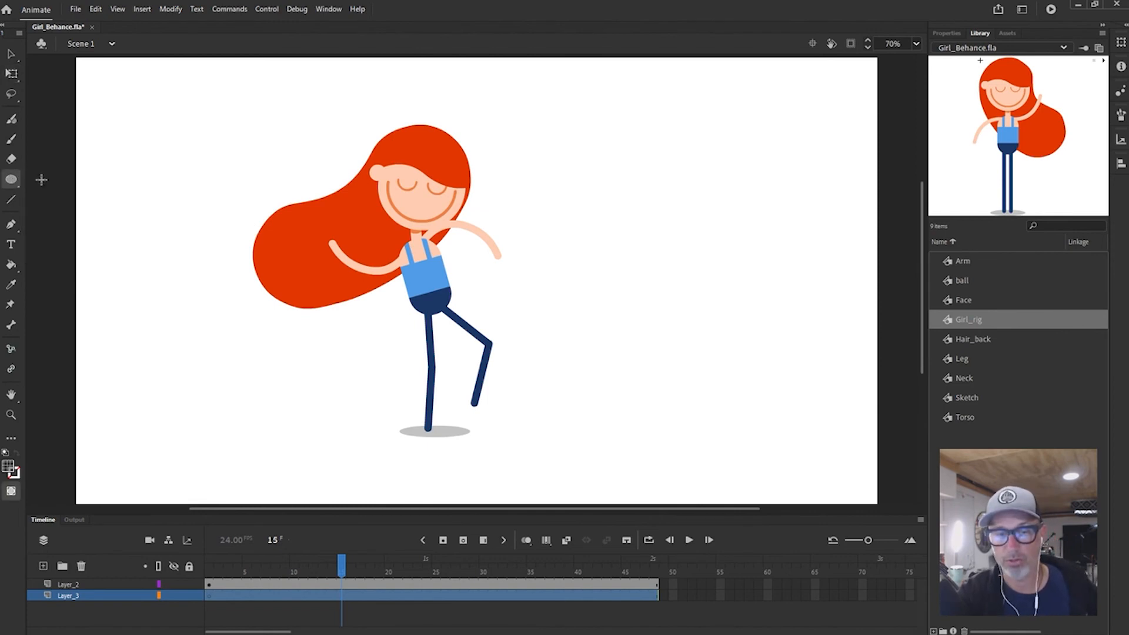
pyautogui.press('r')
pyautogui.click(8, 466)
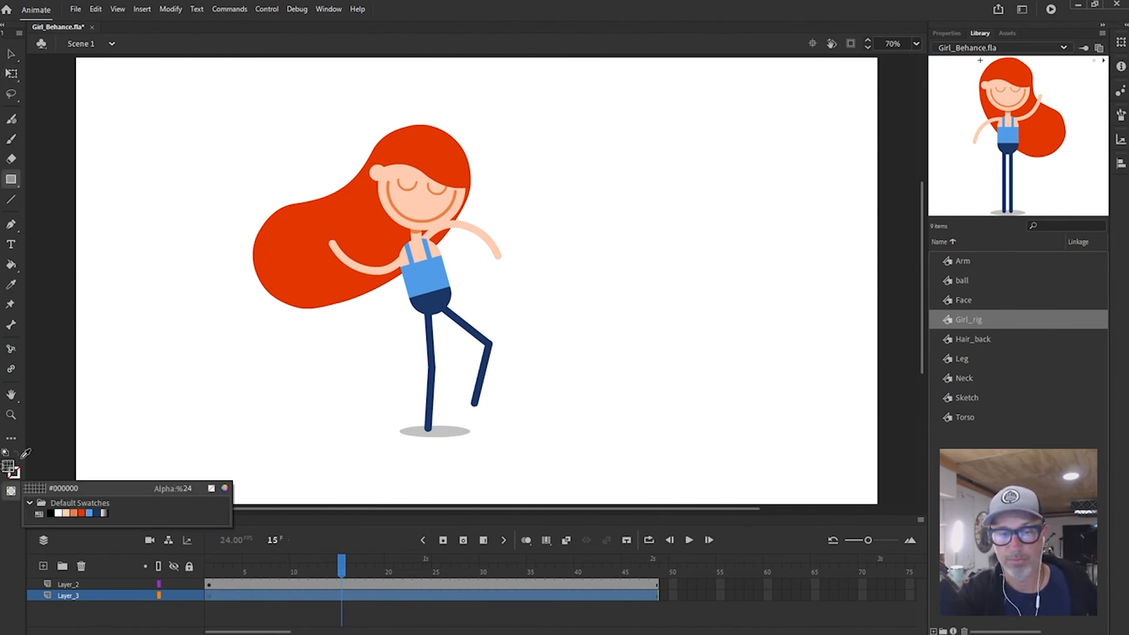
pyautogui.click(91, 509)
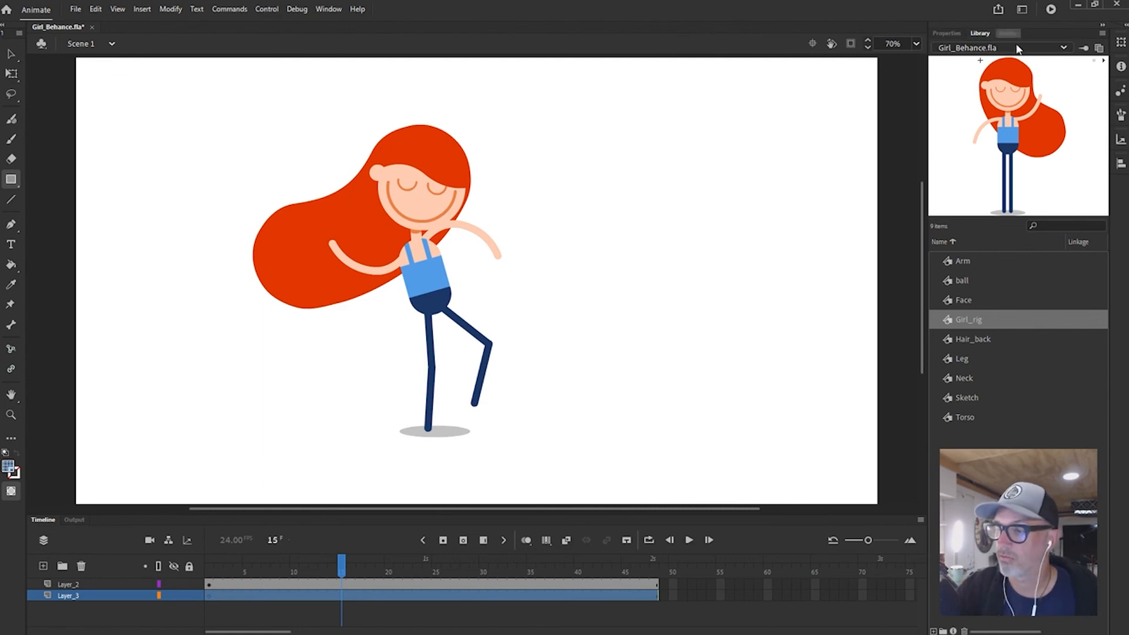
pyautogui.click(328, 8)
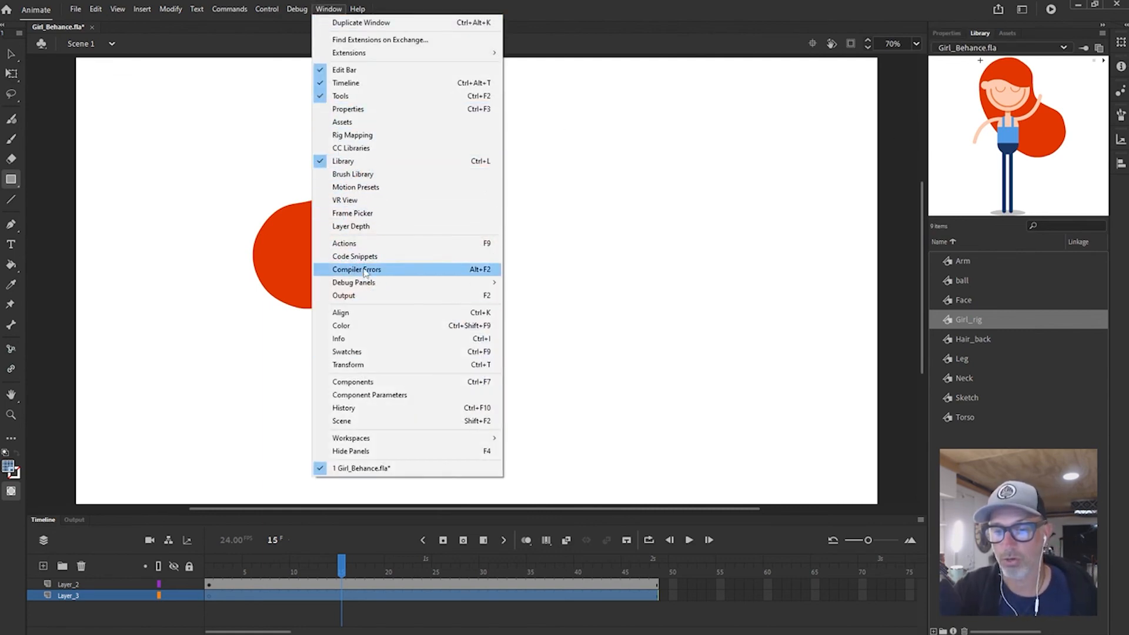
pyautogui.click(347, 325)
pyautogui.moveTo(813, 107); pyautogui.dragTo(756, 166)
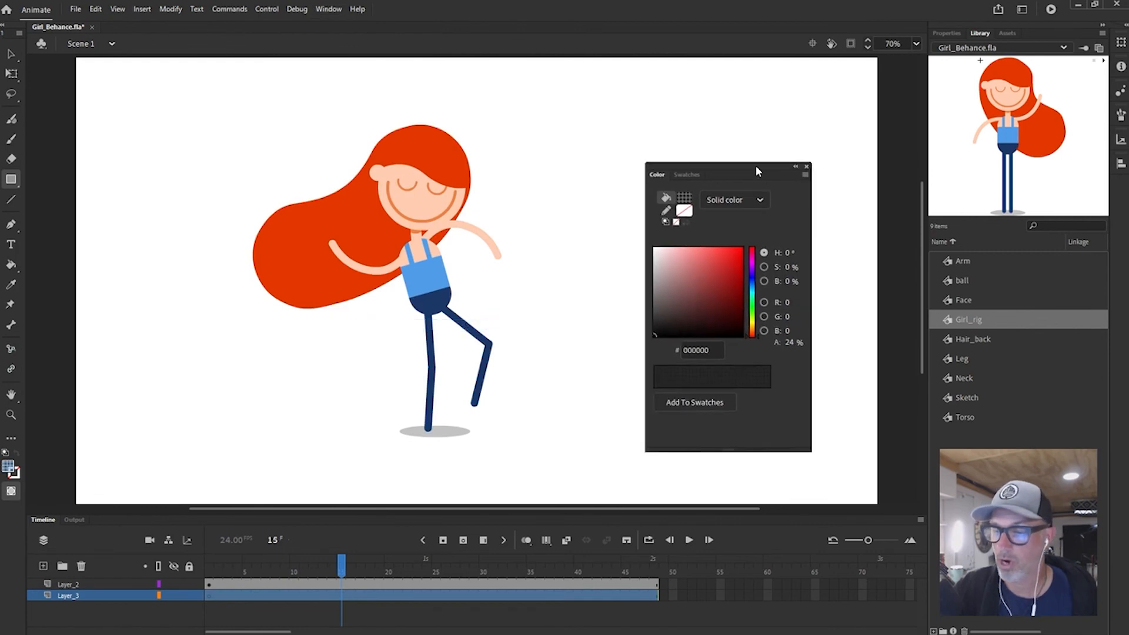
pyautogui.moveTo(789, 345); pyautogui.dragTo(834, 344)
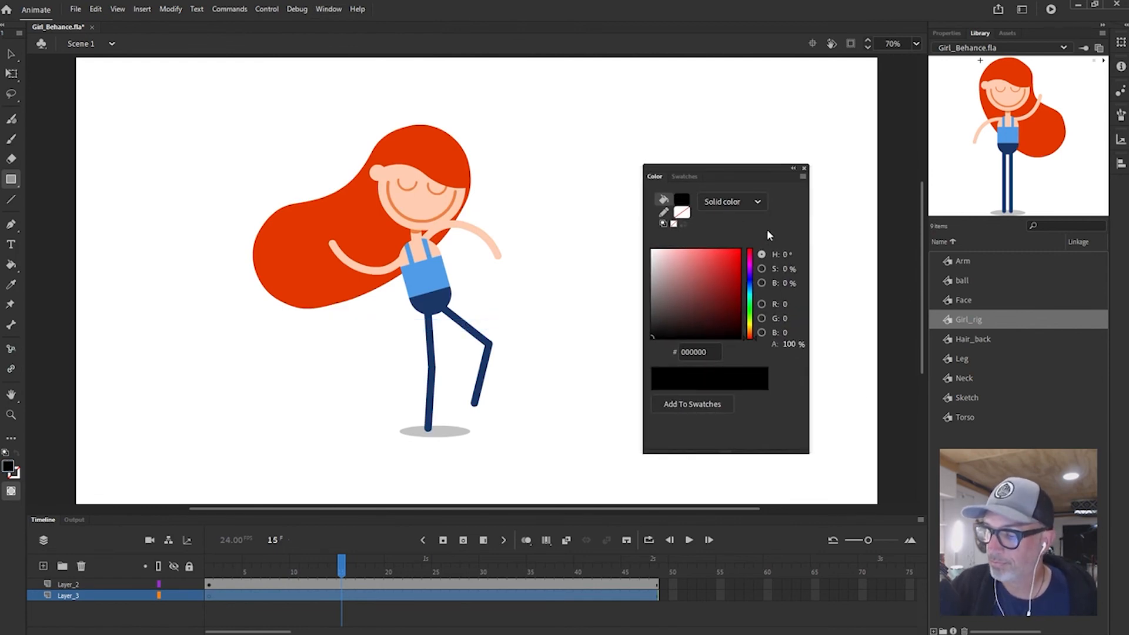
# - Set the fill to the teal green 0EAC8E and close the colour settings
pyautogui.click(750, 303)
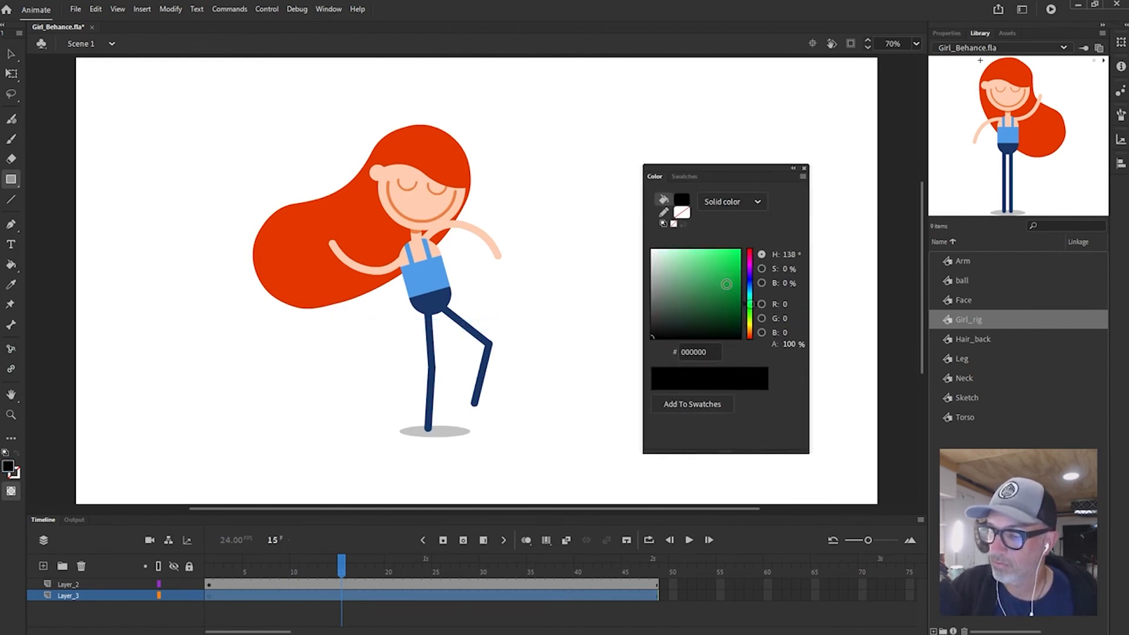
pyautogui.click(719, 269)
pyautogui.moveTo(749, 302); pyautogui.dragTo(755, 301)
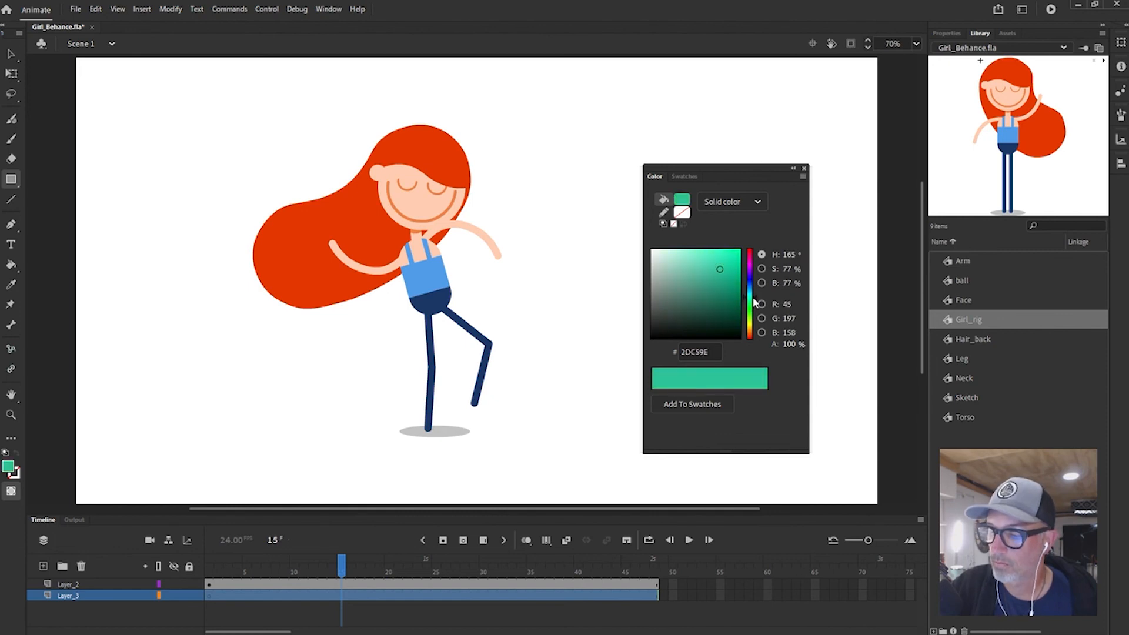
pyautogui.click(725, 284)
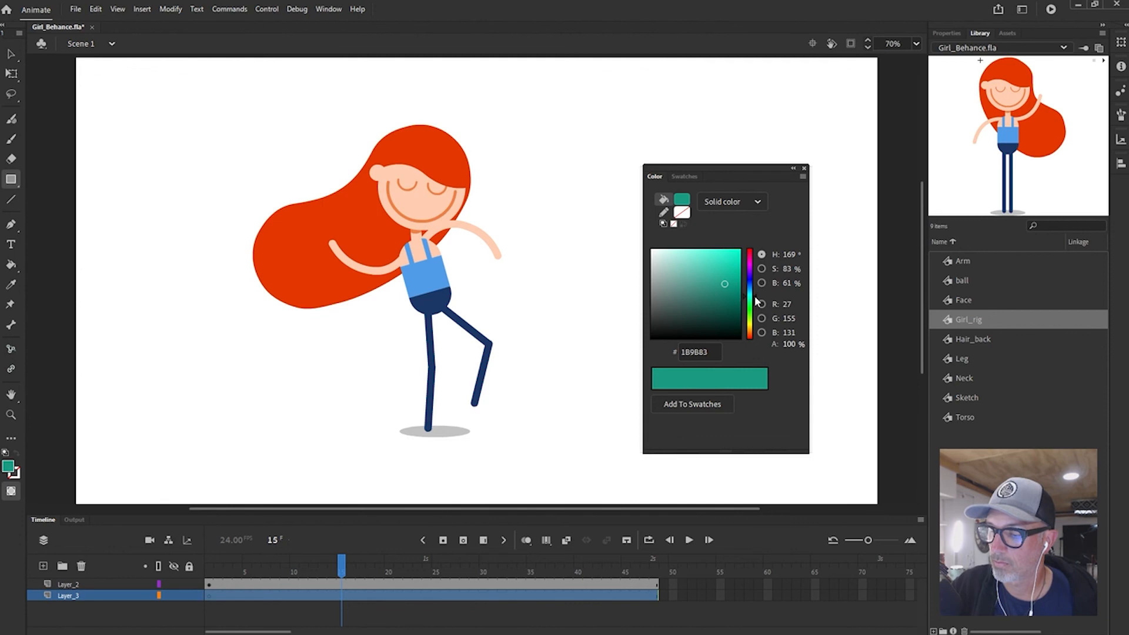
pyautogui.moveTo(726, 279); pyautogui.dragTo(733, 277)
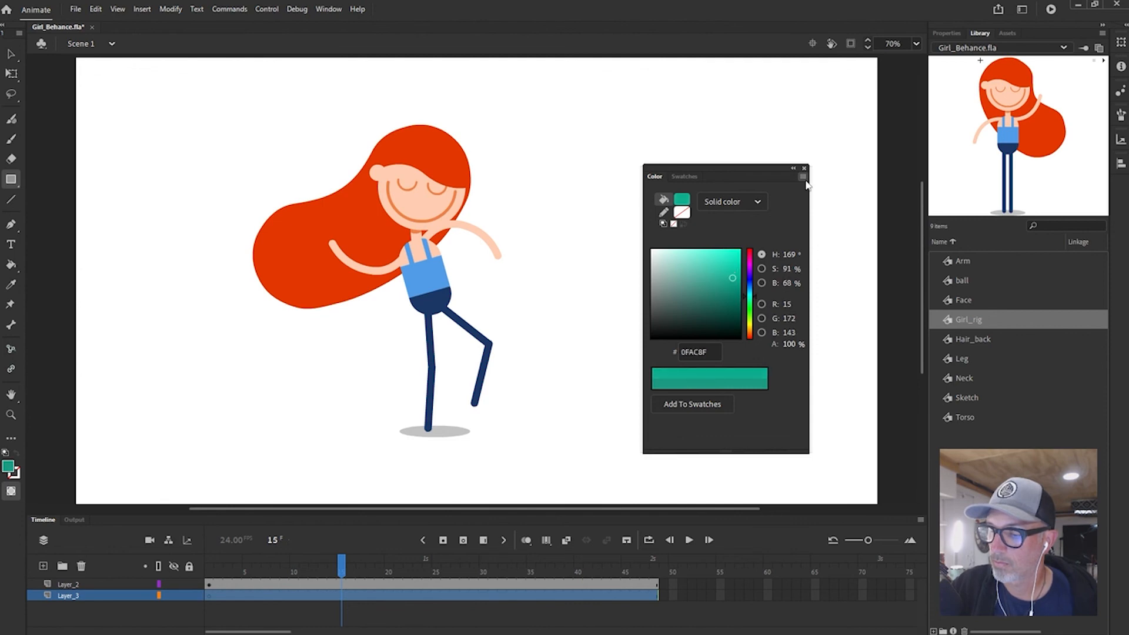
pyautogui.click(802, 177)
pyautogui.click(844, 181)
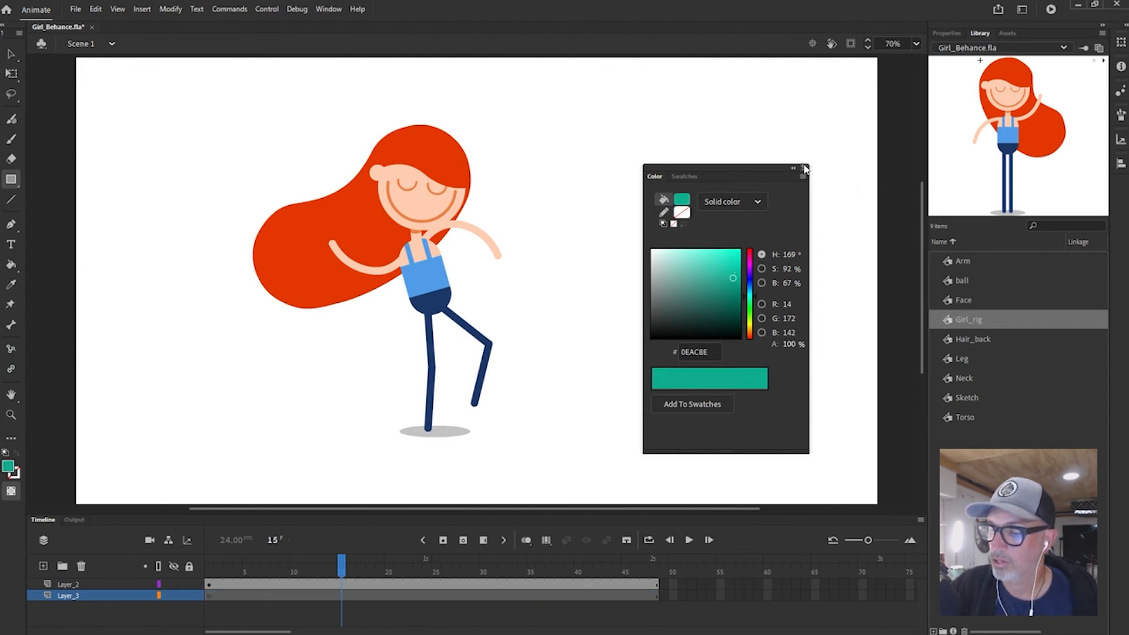
pyautogui.click(804, 169)
# - Draw a teal background rectangle slightly larger than the stage on Layer_3 and clip content outside the stage
pyautogui.hotkey('ctrl', '-')
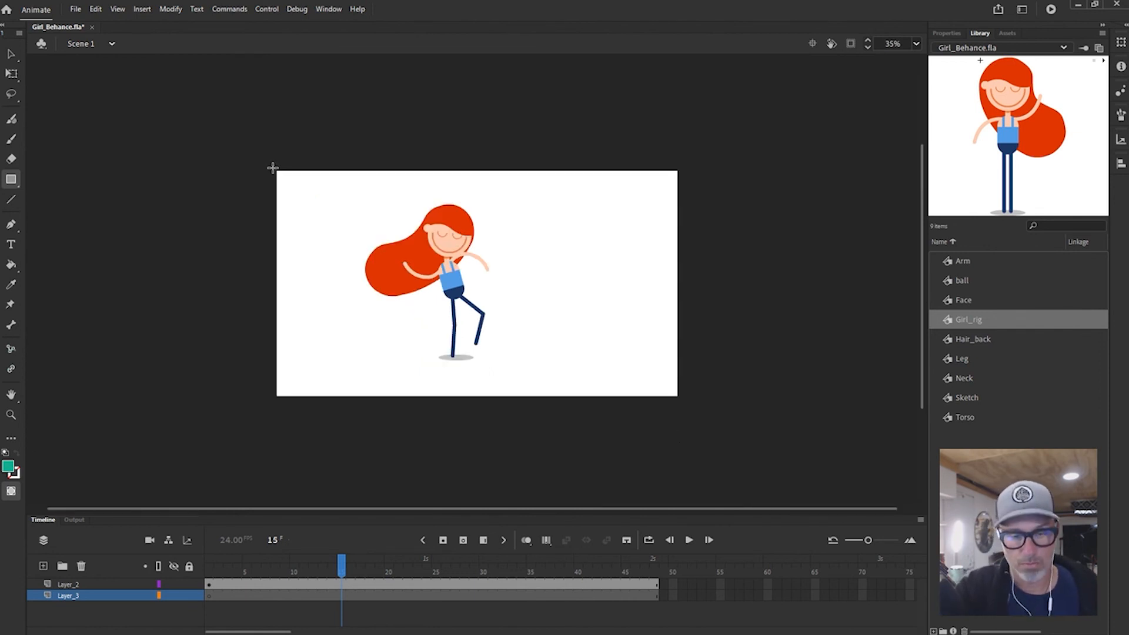
pyautogui.moveTo(270, 167); pyautogui.dragTo(688, 403)
pyautogui.moveTo(269, 167); pyautogui.dragTo(269, 166)
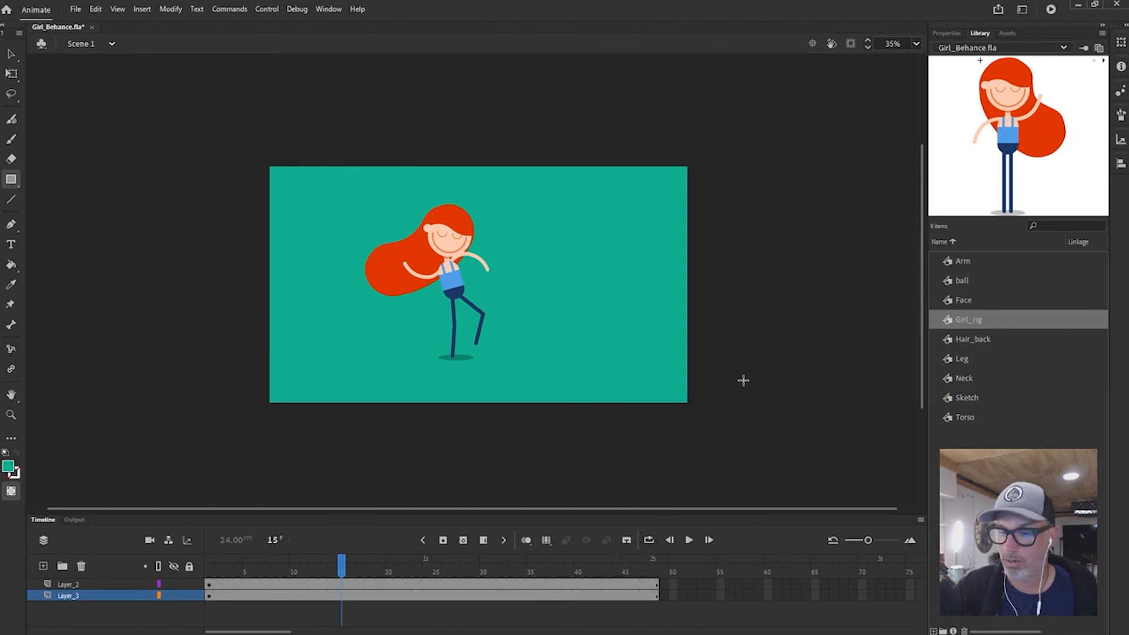
pyautogui.click(851, 44)
# - With the background layer locked, return to frame 1 and shift the Girl_rig instance slightly to the right
pyautogui.moveTo(345, 569); pyautogui.dragTo(172, 574)
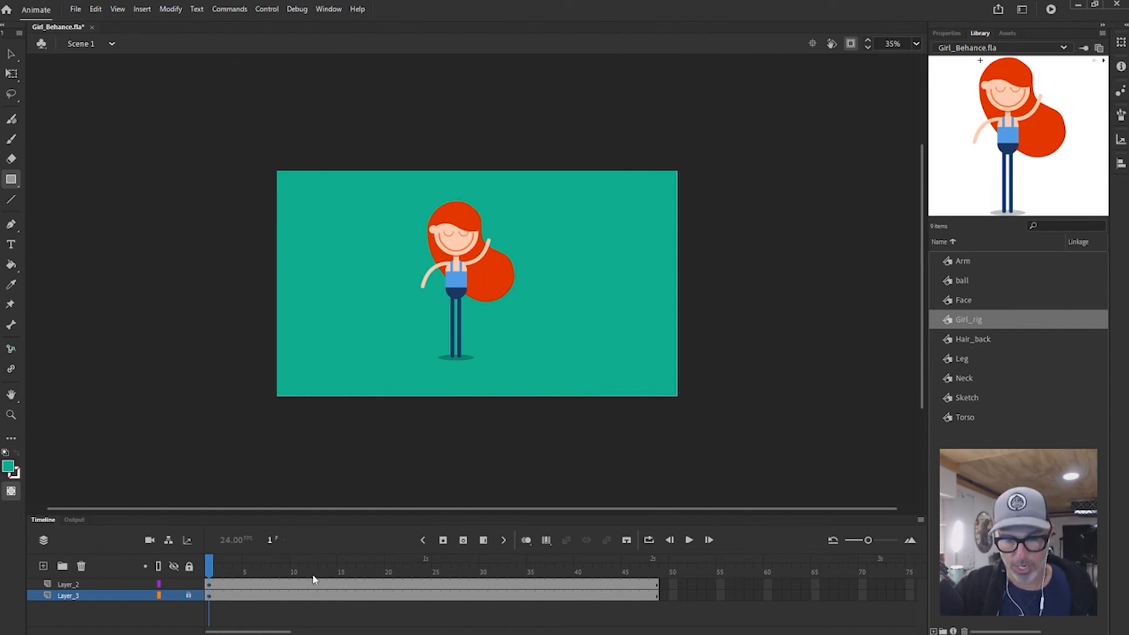
pyautogui.press('v')
pyautogui.click(488, 281)
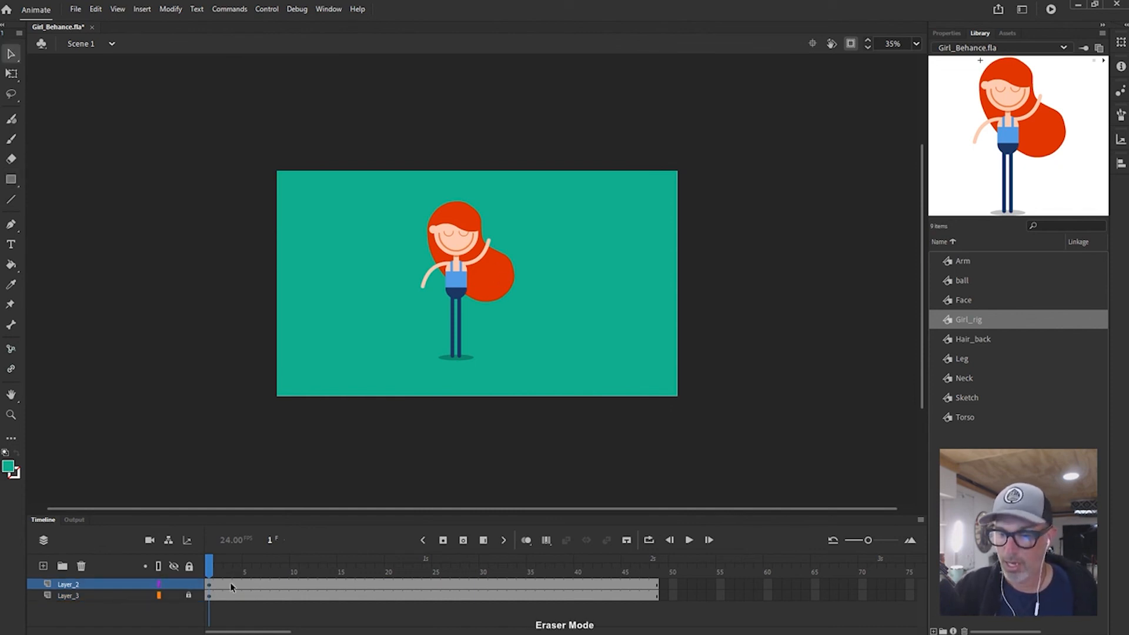
pyautogui.click(499, 270)
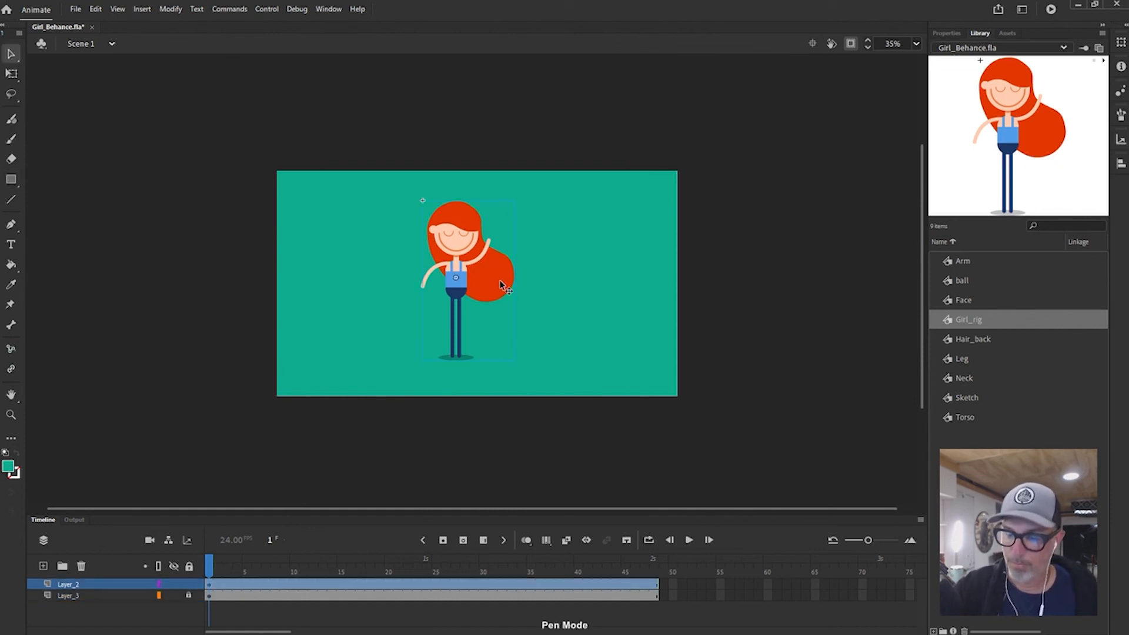
pyautogui.moveTo(500, 280); pyautogui.dragTo(537, 282)
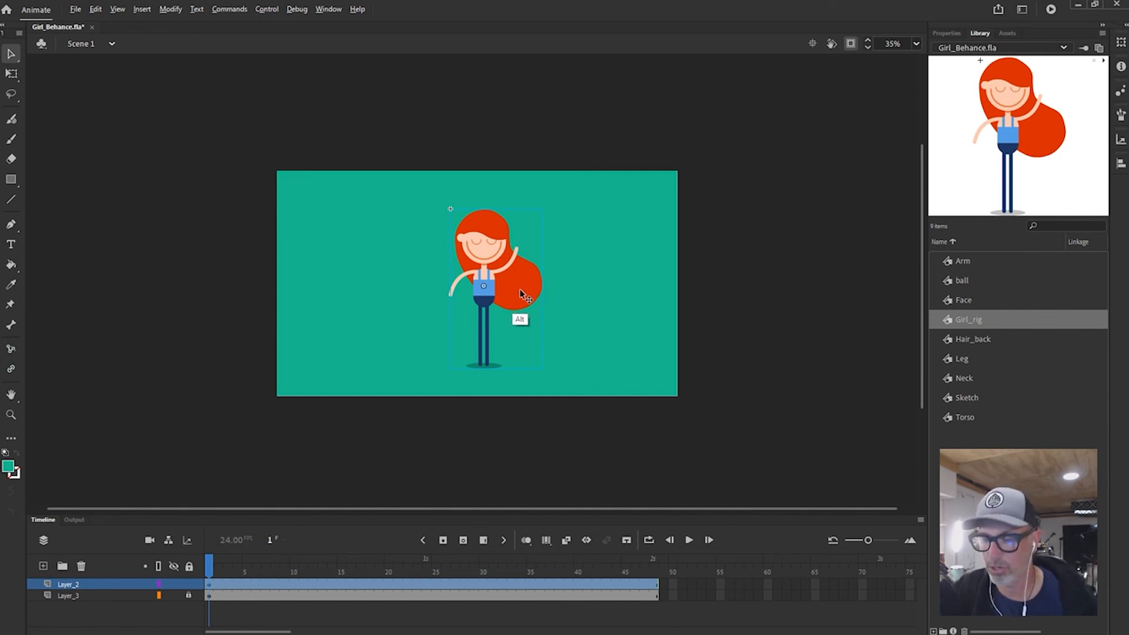
# - Duplicate the Girl_rig instance twice, placing one copy to its right and another to its left
pyautogui.moveTo(520, 290)
pyautogui.mouseDown()
pyautogui.moveTo(573, 290)
pyautogui.moveTo(531, 293)
pyautogui.mouseUp()
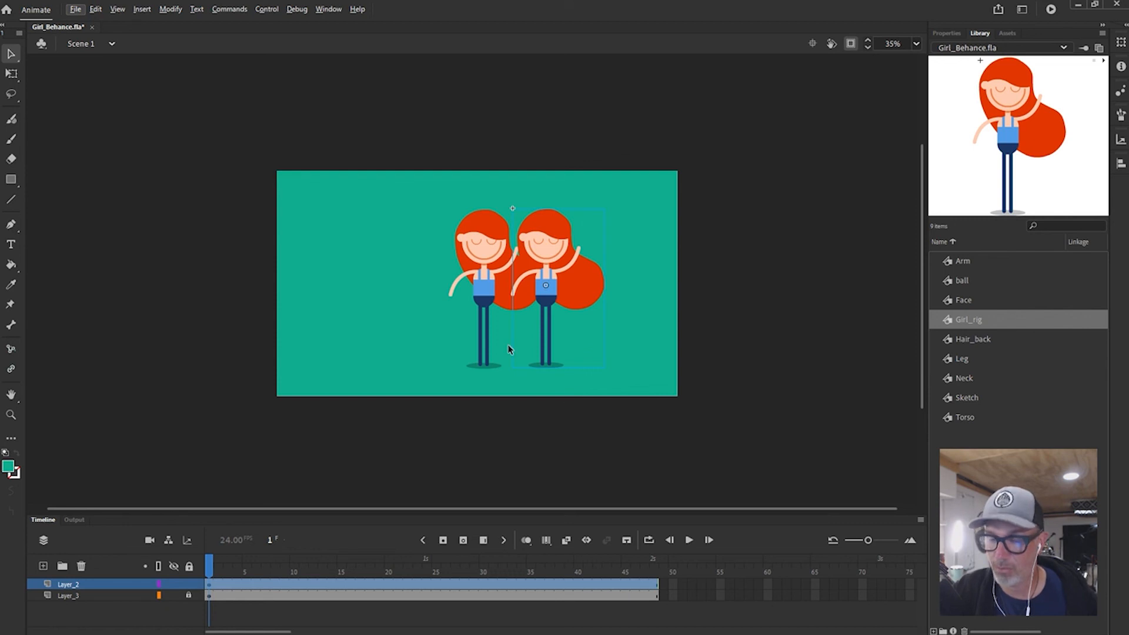
pyautogui.hotkey('ctrl', '=')
pyautogui.moveTo(509, 350); pyautogui.dragTo(769, 360)
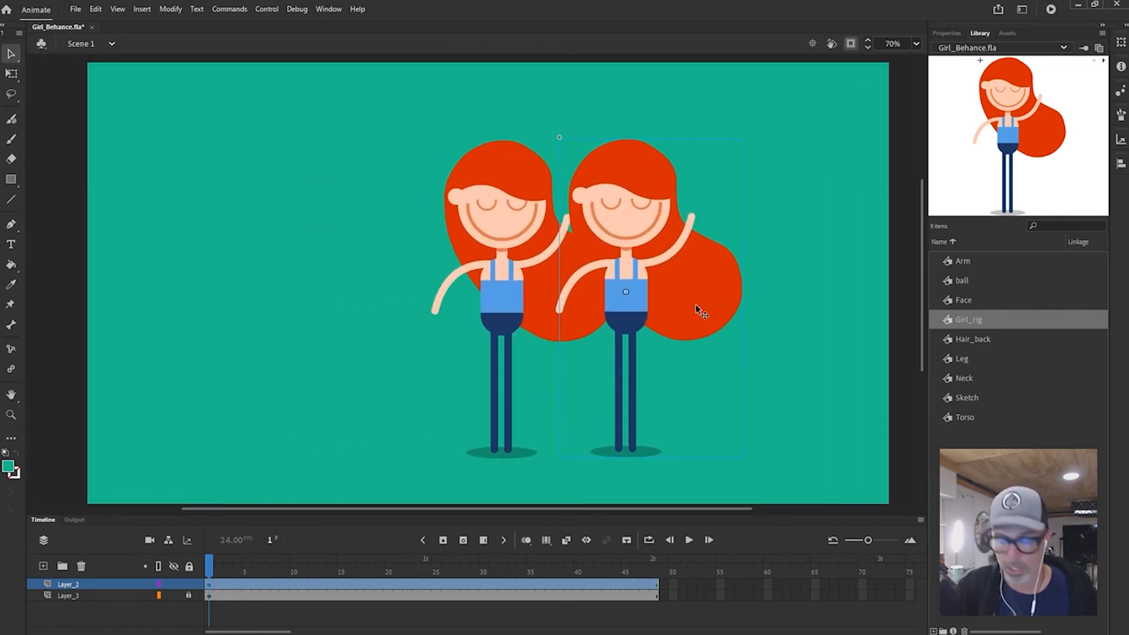
pyautogui.moveTo(696, 311); pyautogui.dragTo(404, 317)
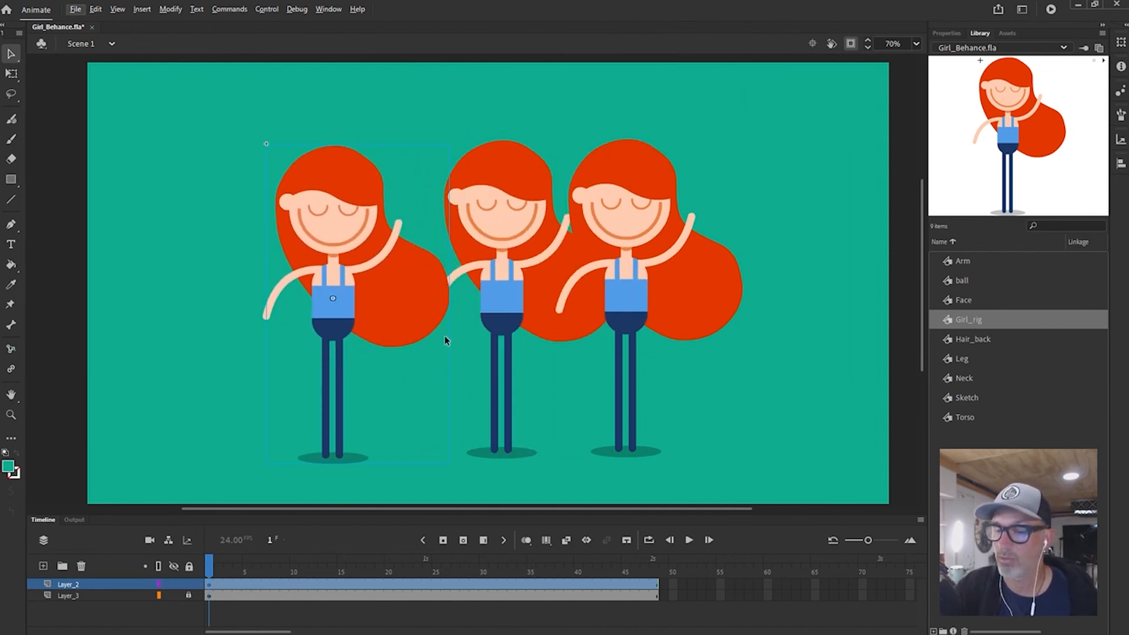
# - Duplicate the outer Girl_rig instances once more on each side to form a row of five dancers
pyautogui.click(544, 295)
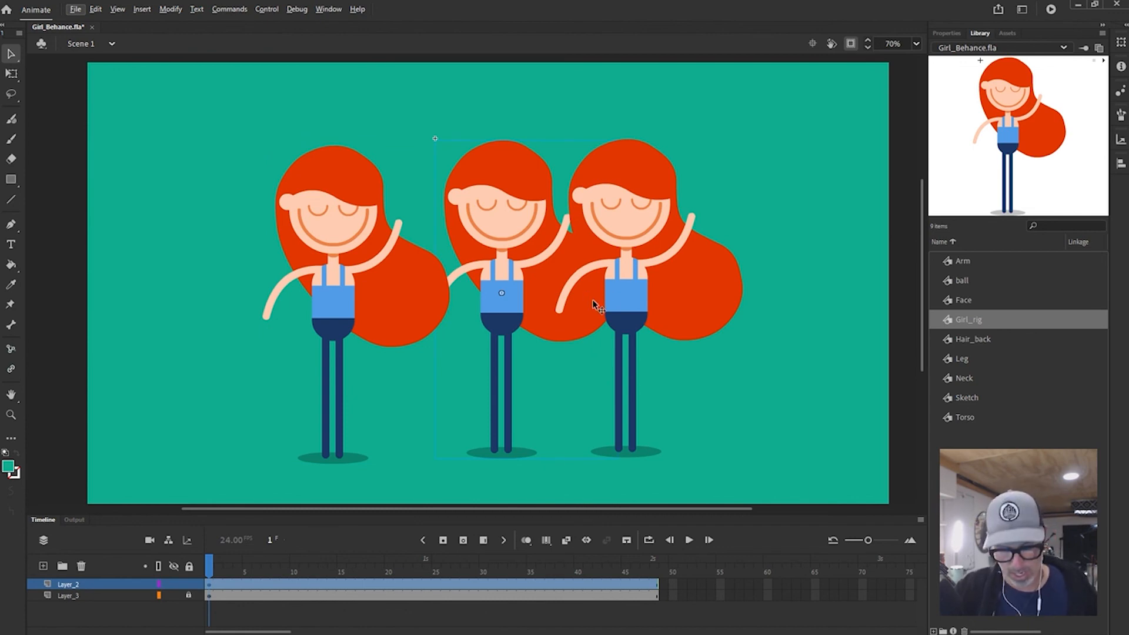
pyautogui.hotkey('ctrl', '-')
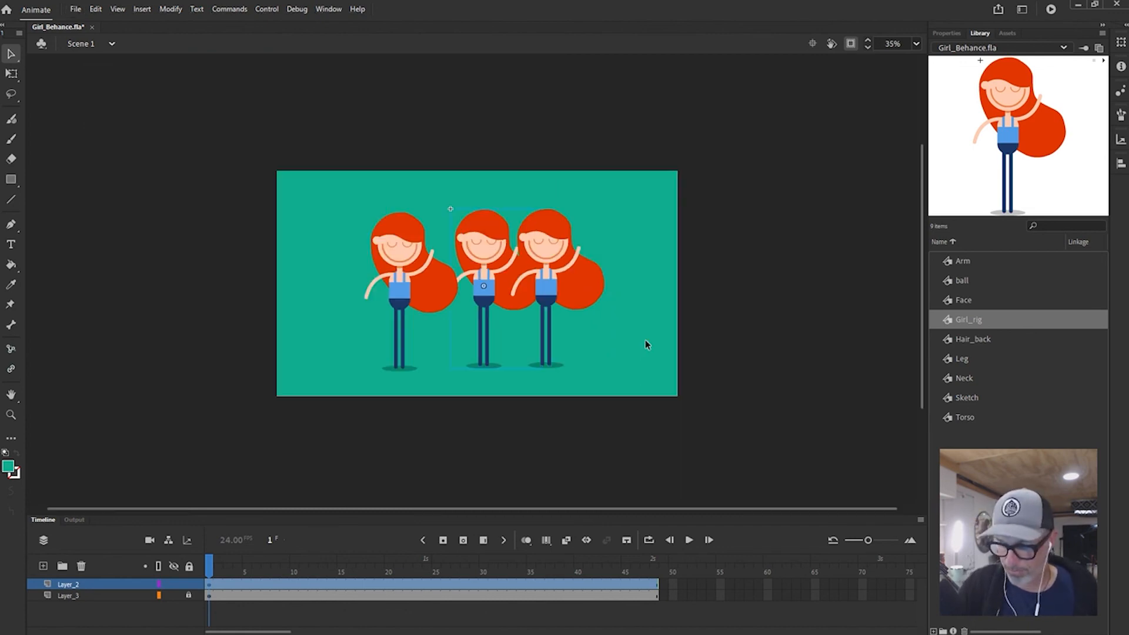
pyautogui.click(442, 288)
pyautogui.moveTo(442, 288); pyautogui.dragTo(374, 284)
pyautogui.moveTo(590, 288); pyautogui.dragTo(659, 294)
# - Play the timeline to review the five dancers' motion together, and show the document properties
pyautogui.press('Return')
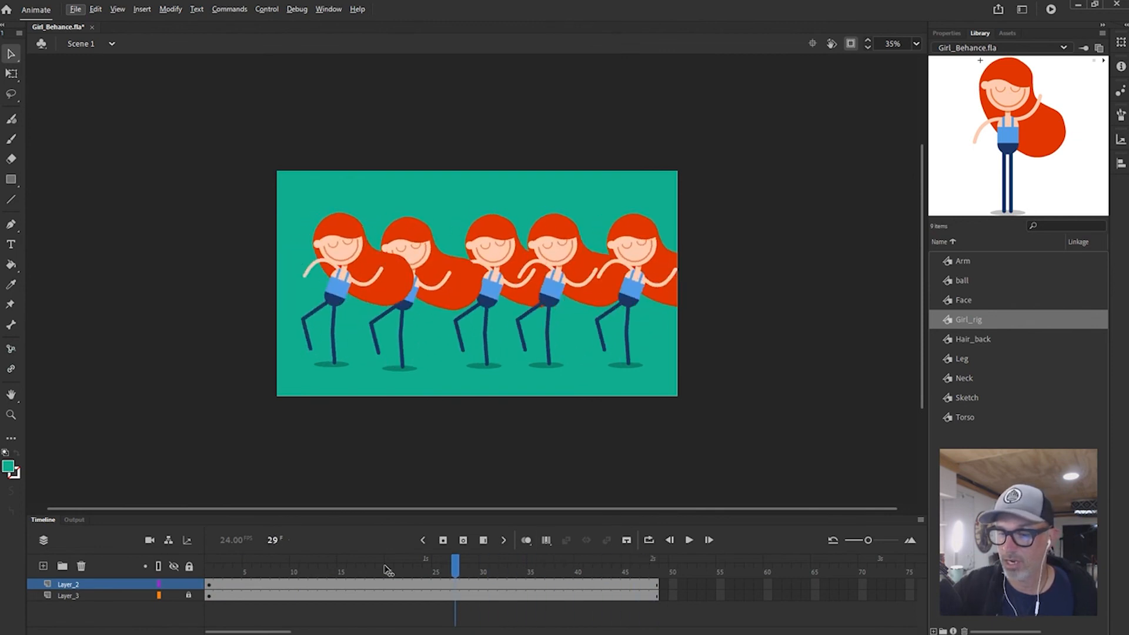
pyautogui.press('Return')
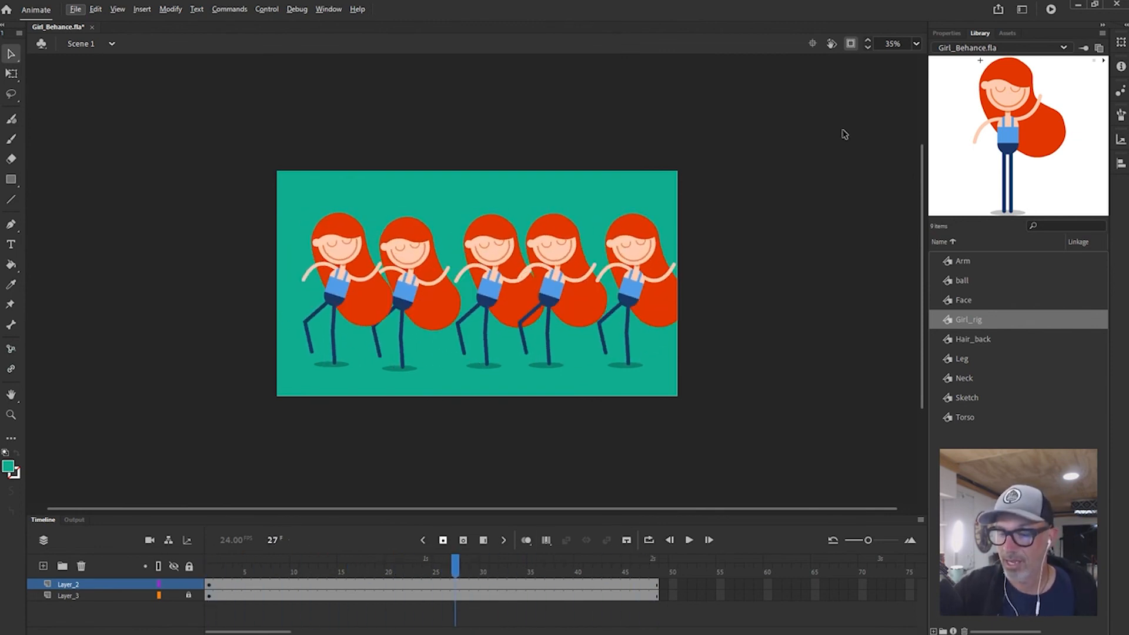
pyautogui.click(945, 33)
pyautogui.click(474, 567)
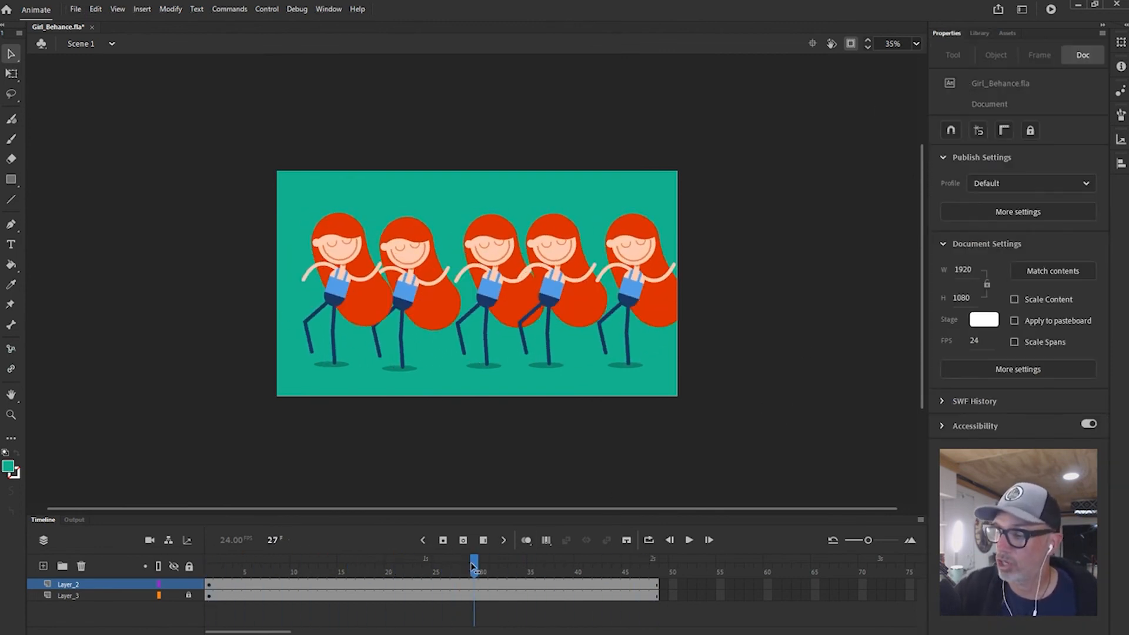
pyautogui.press('Return')
pyautogui.press('Return')
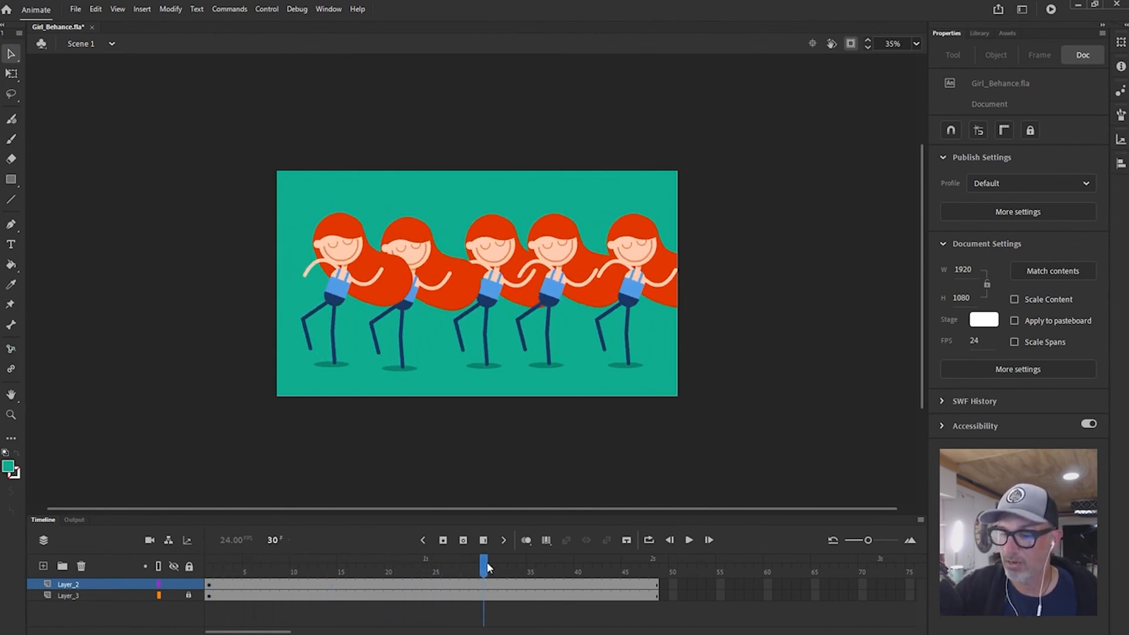
# - Set the fourth dancer's first looping frame to 9 and scrub back to frame 5 to compare the dancers' timing
pyautogui.click(568, 247)
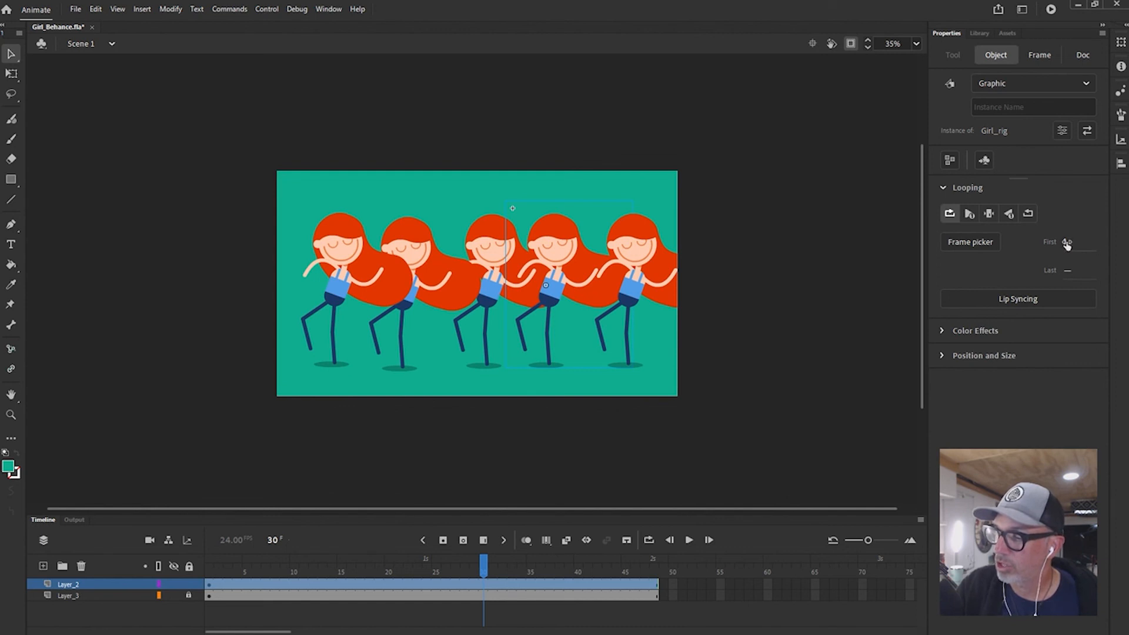
pyautogui.moveTo(1066, 243); pyautogui.dragTo(1066, 243)
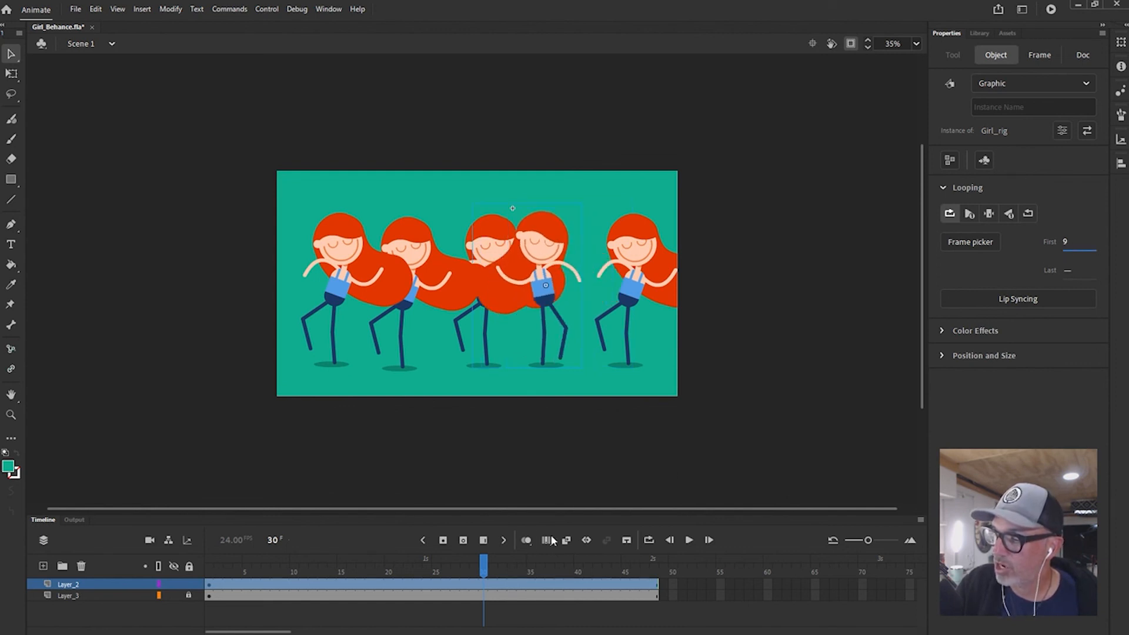
pyautogui.moveTo(482, 567)
pyautogui.mouseDown()
pyautogui.moveTo(210, 567)
pyautogui.moveTo(645, 567)
pyautogui.moveTo(219, 567)
pyautogui.moveTo(557, 568)
pyautogui.moveTo(247, 568)
pyautogui.mouseUp()
pyautogui.click(265, 500)
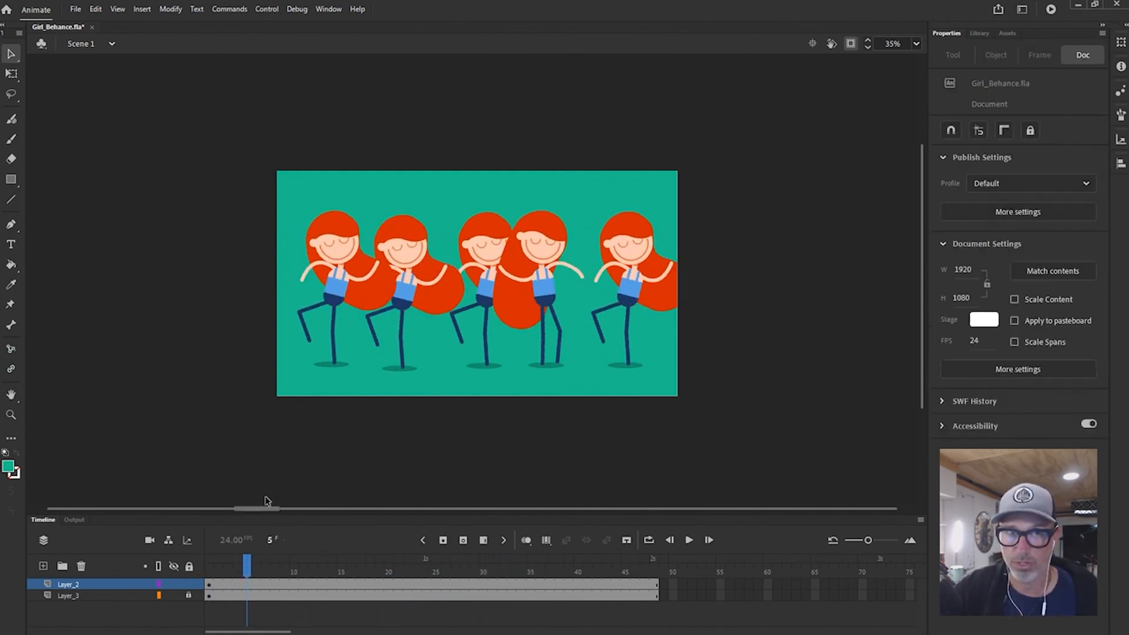
# - Offset the second dancer's first looping frame to change its pose from the neighbouring dancers
pyautogui.click(402, 282)
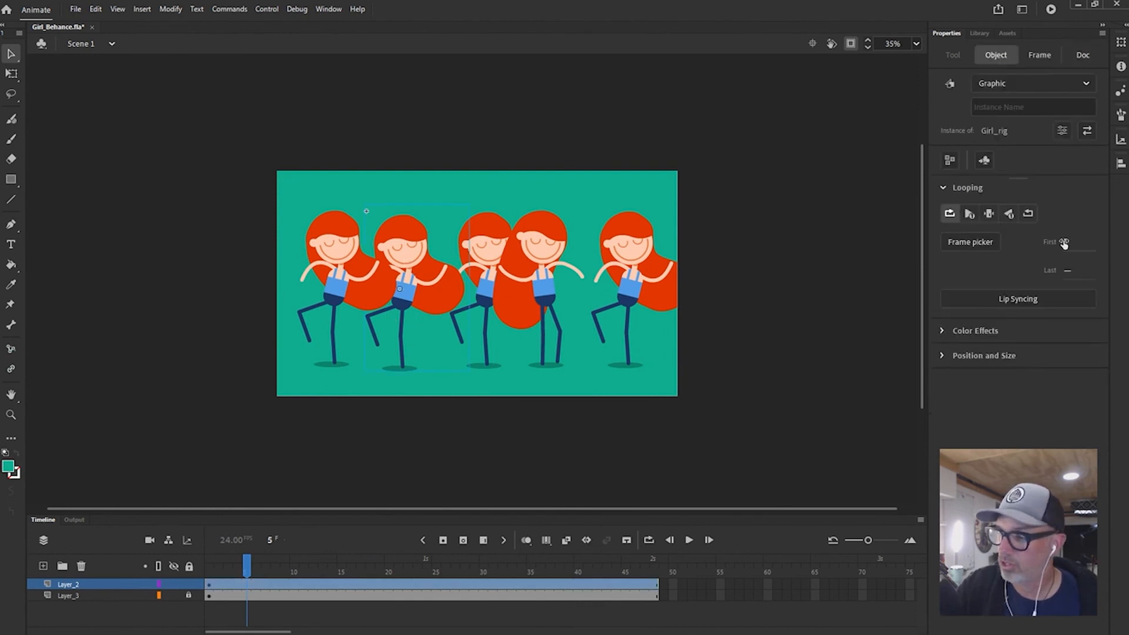
pyautogui.moveTo(1064, 244); pyautogui.dragTo(750, 289)
pyautogui.click(479, 238)
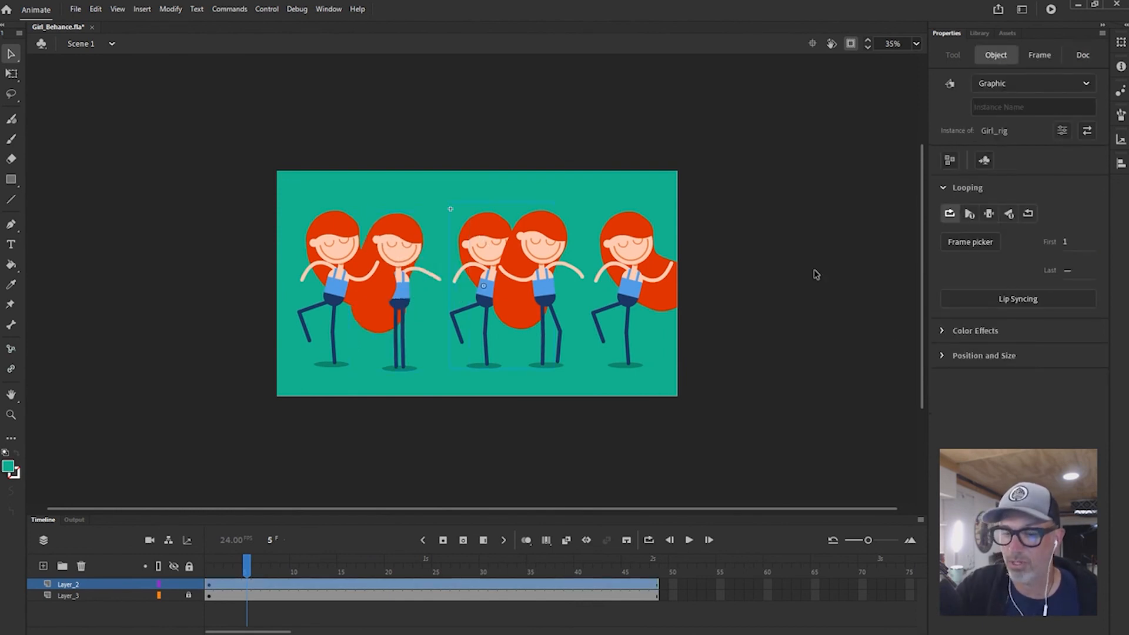
# - Step through and play the timeline to review the five dancers' offset timing up to frame 48
pyautogui.click(397, 570)
pyautogui.press(',')
pyautogui.press(',')
pyautogui.press(',')
pyautogui.press(',')
pyautogui.press(',')
pyautogui.press(',')
pyautogui.press(',')
pyautogui.press(',')
pyautogui.press(',')
pyautogui.press(',')
pyautogui.press(',')
pyautogui.press(',')
pyautogui.press(',')
pyautogui.press(',')
pyautogui.press(',')
pyautogui.press(',')
pyautogui.press(',')
pyautogui.press(',')
pyautogui.press(',')
pyautogui.press(',')
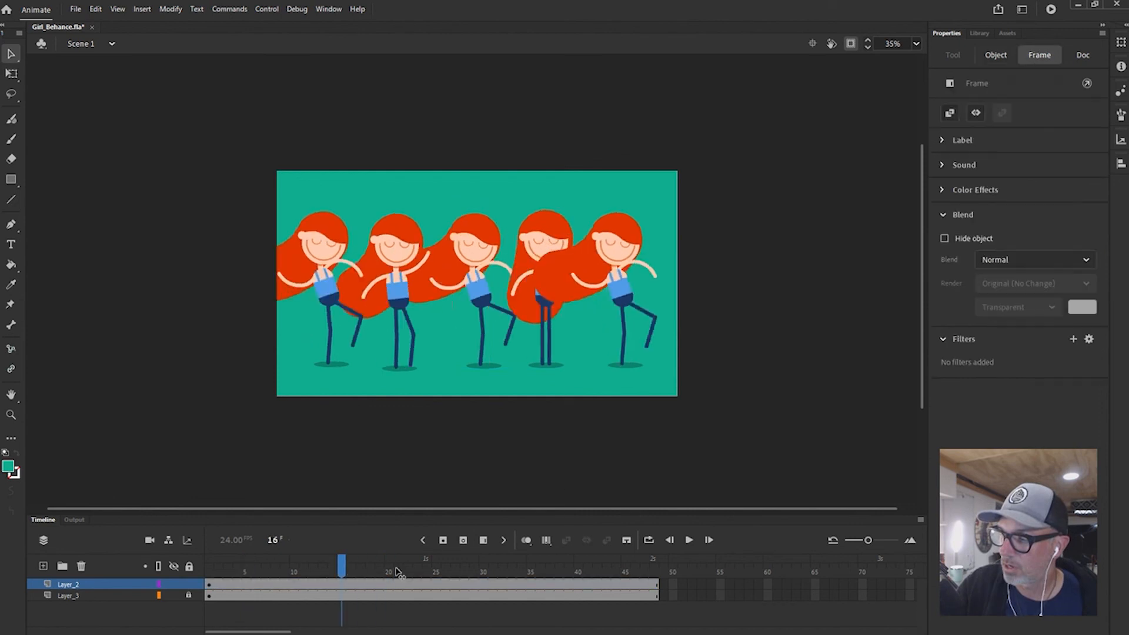
pyautogui.press('Return')
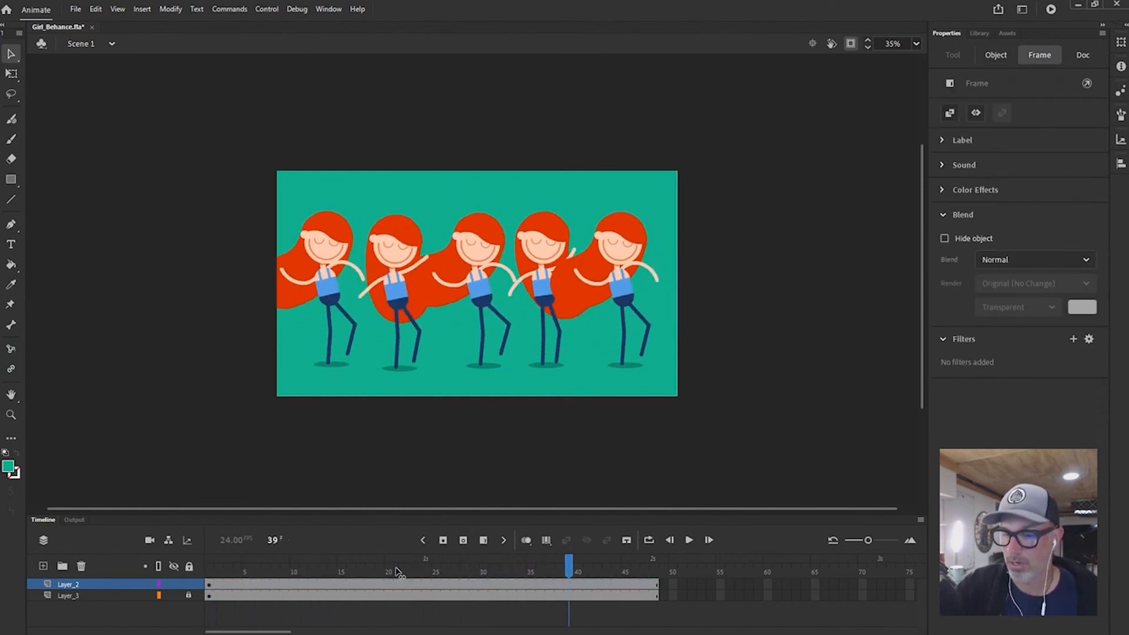
pyautogui.moveTo(397, 572); pyautogui.dragTo(657, 567)
# - Scale down the fourth dancer slightly with Free Transform and nudge it into place beside the middle dancer
pyautogui.click(482, 262)
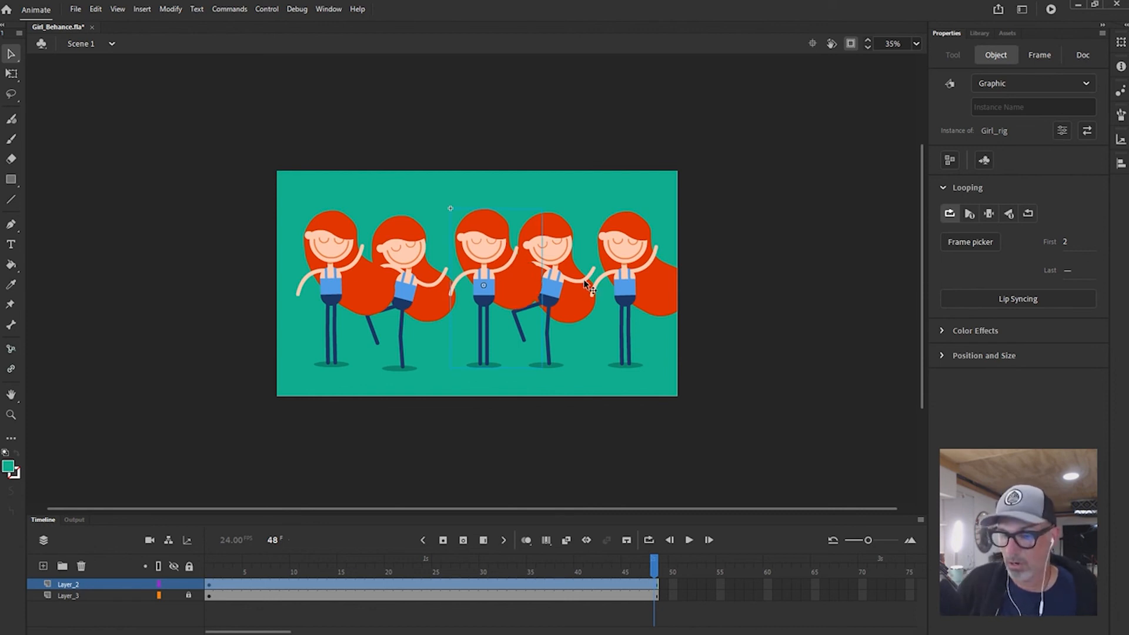
pyautogui.click(590, 292)
pyautogui.press('q')
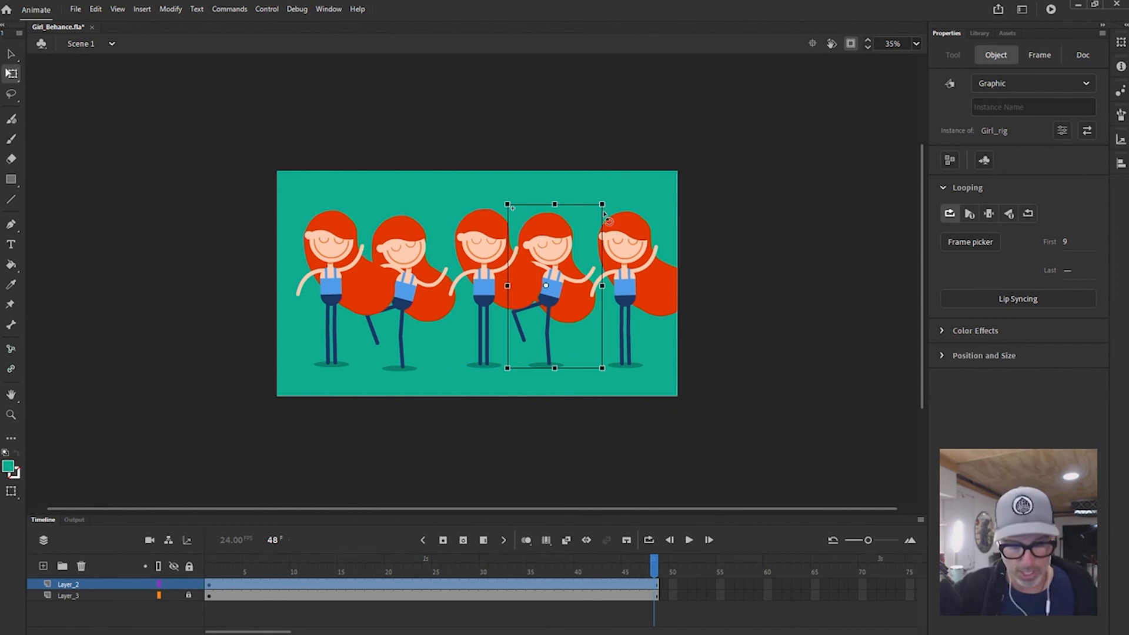
pyautogui.moveTo(602, 204); pyautogui.dragTo(595, 215)
pyautogui.moveTo(558, 253); pyautogui.dragTo(562, 254)
pyautogui.click(729, 259)
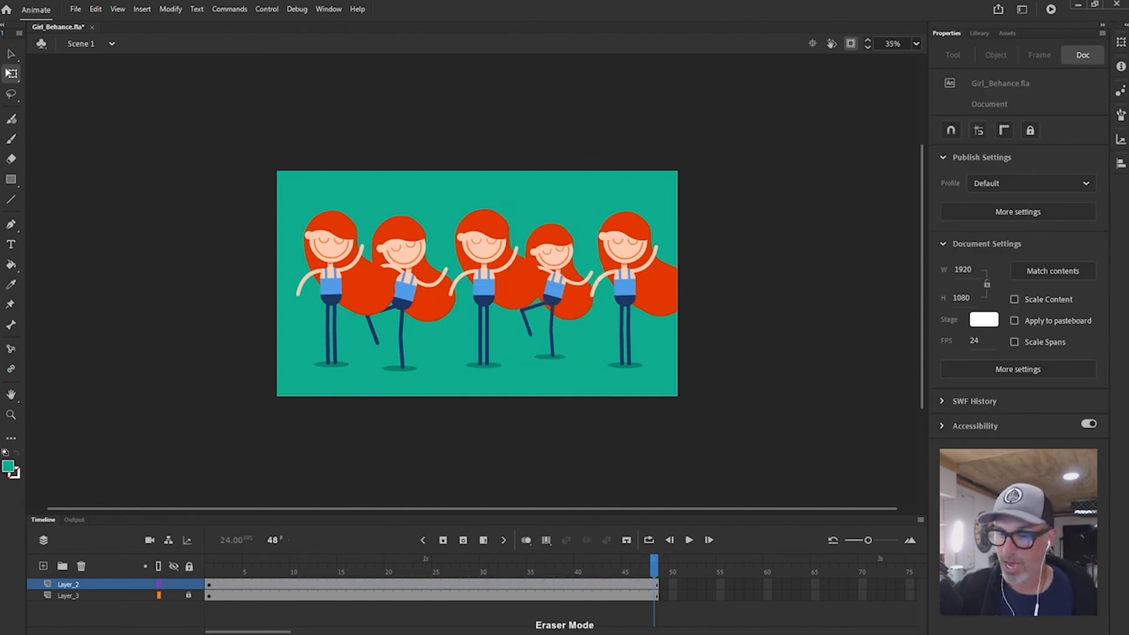
# - Scale down the fifth and second dancers, and move the second one slightly up and to the right
pyautogui.click(652, 253)
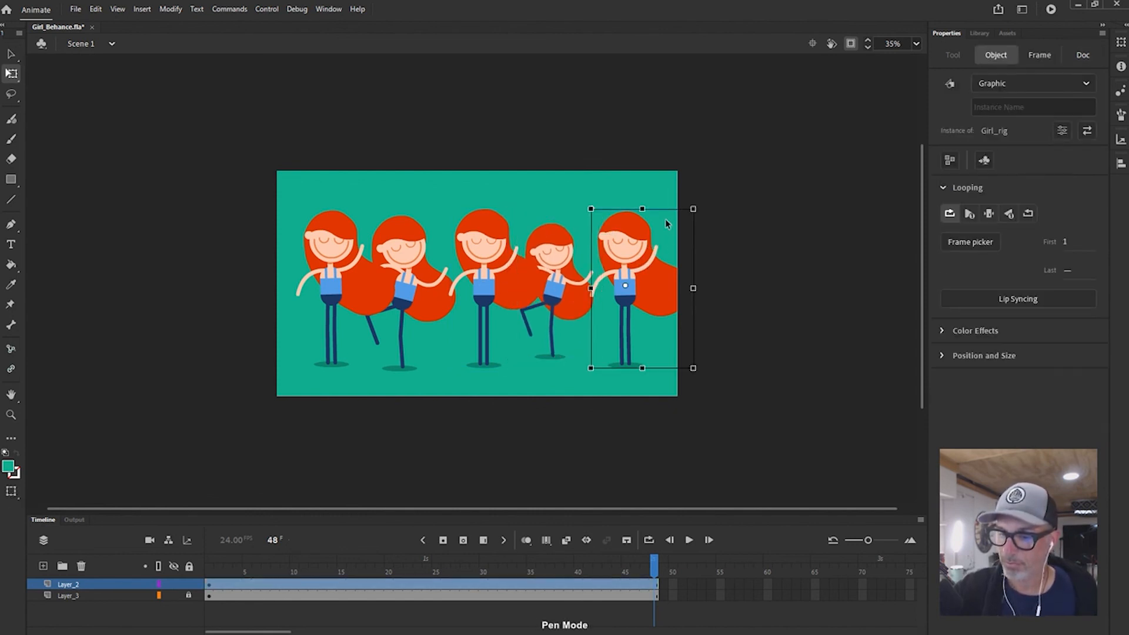
pyautogui.moveTo(692, 208); pyautogui.dragTo(672, 224)
pyautogui.click(415, 236)
pyautogui.moveTo(463, 206); pyautogui.dragTo(452, 220)
pyautogui.moveTo(429, 288); pyautogui.dragTo(436, 272)
# - Scale down the first dancer to roughly match the fifth, and shift it slightly up and to the left
pyautogui.click(346, 247)
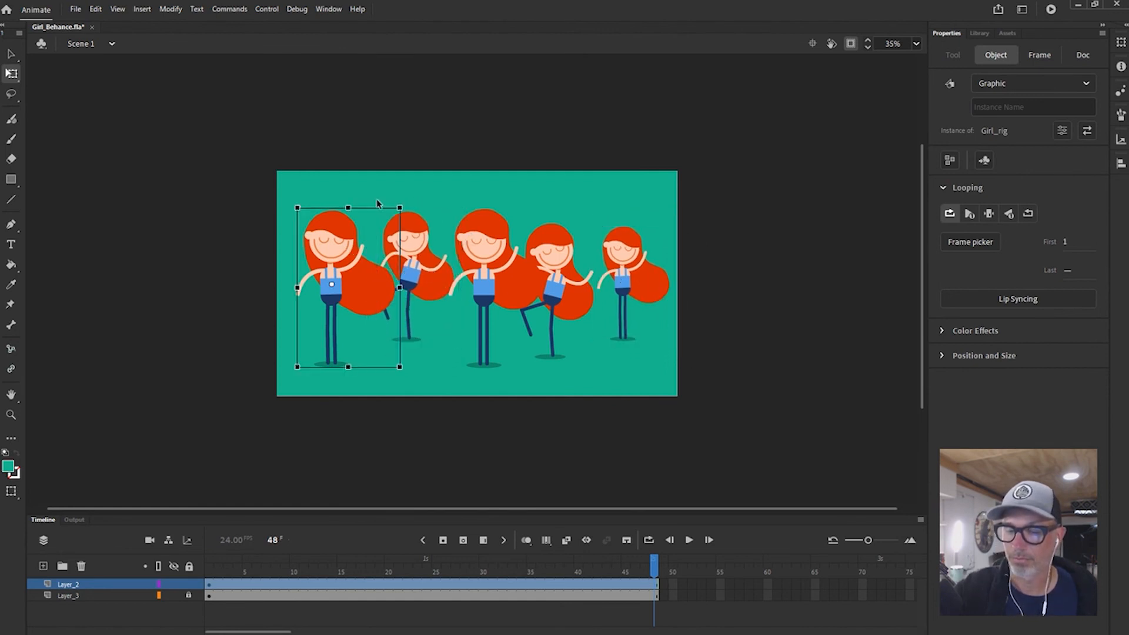
pyautogui.moveTo(401, 207); pyautogui.dragTo(383, 225)
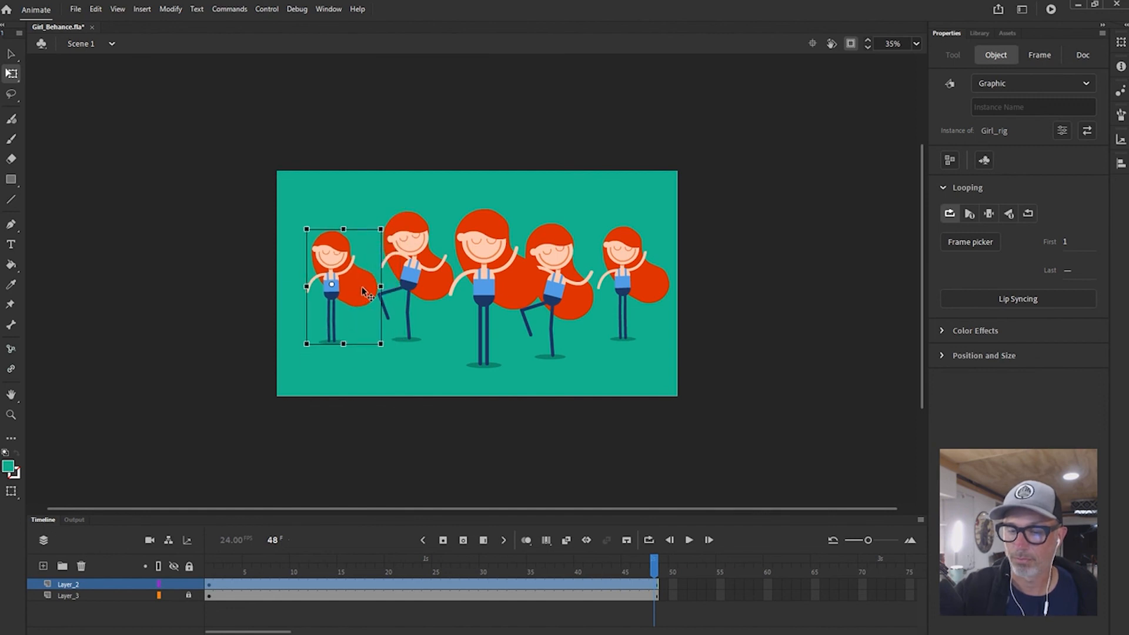
pyautogui.moveTo(368, 293); pyautogui.dragTo(362, 287)
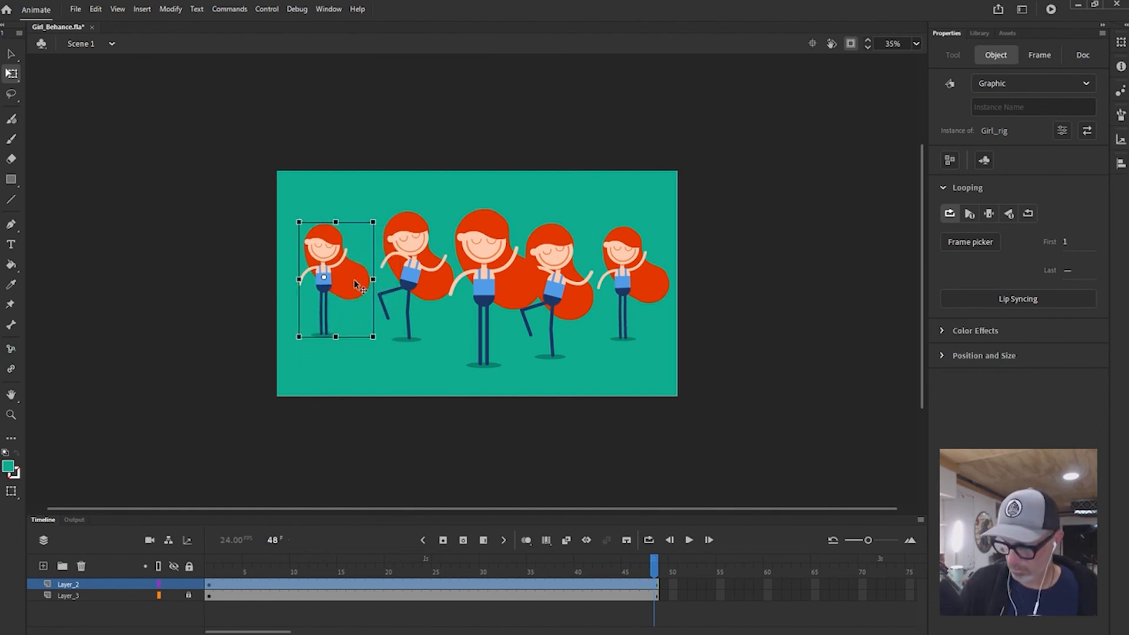
# - Play the timeline to review the motion of the resized dancers
pyautogui.press('v')
pyautogui.press('Return')
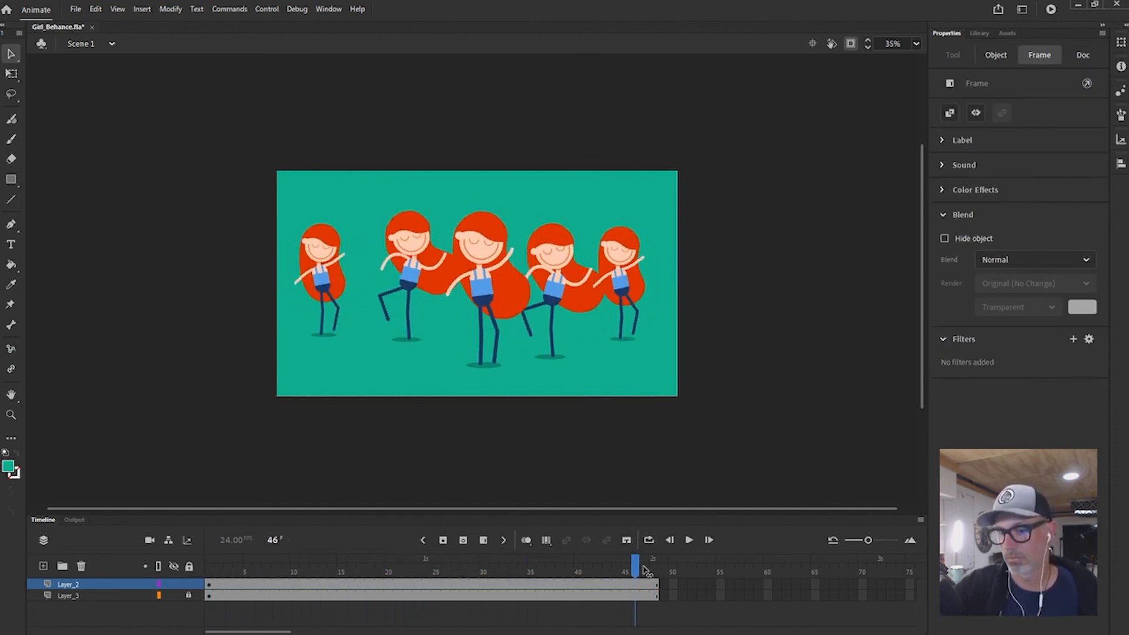
pyautogui.press('Return')
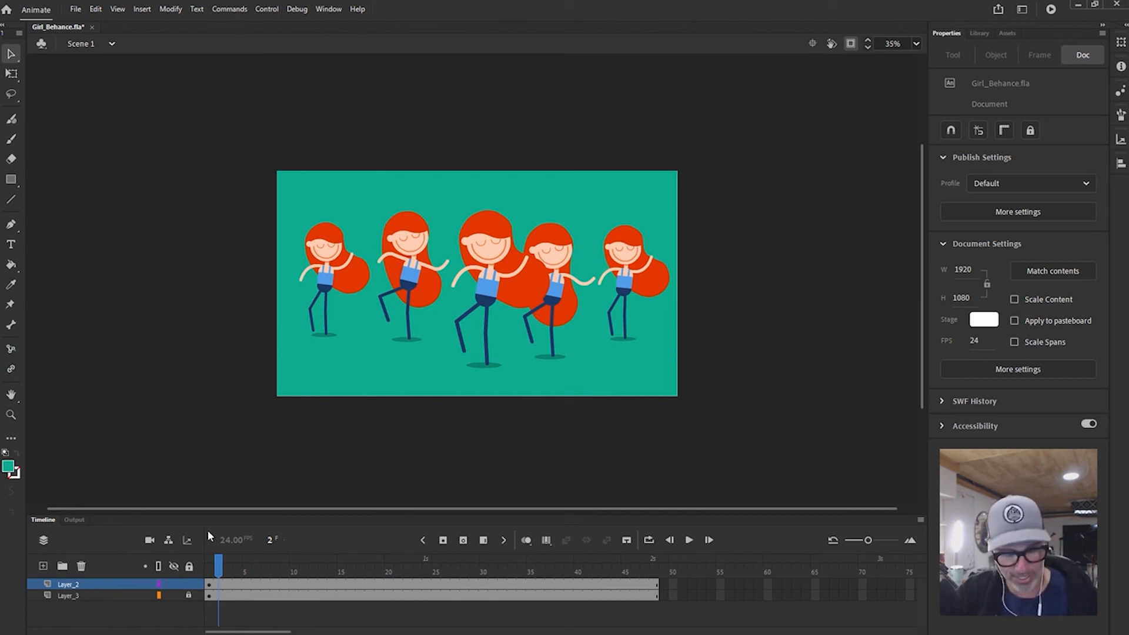
# - Enlarge the stage view and open the Twitter form of social share for the animation
pyautogui.hotkey('ctrl', '=')
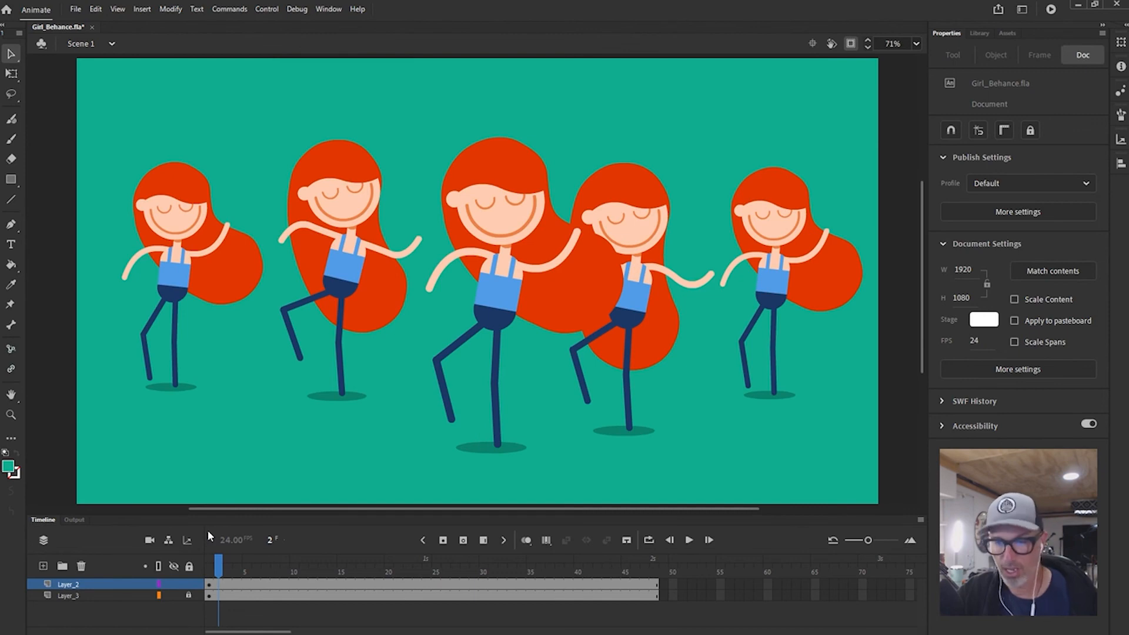
pyautogui.click(998, 10)
pyautogui.click(974, 34)
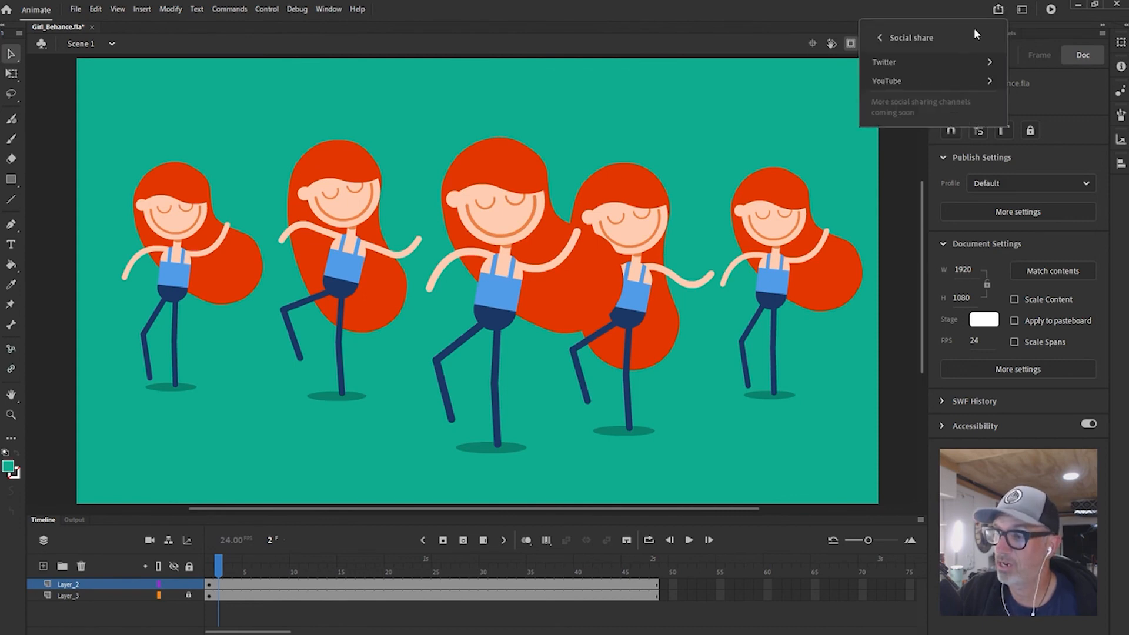
pyautogui.click(954, 63)
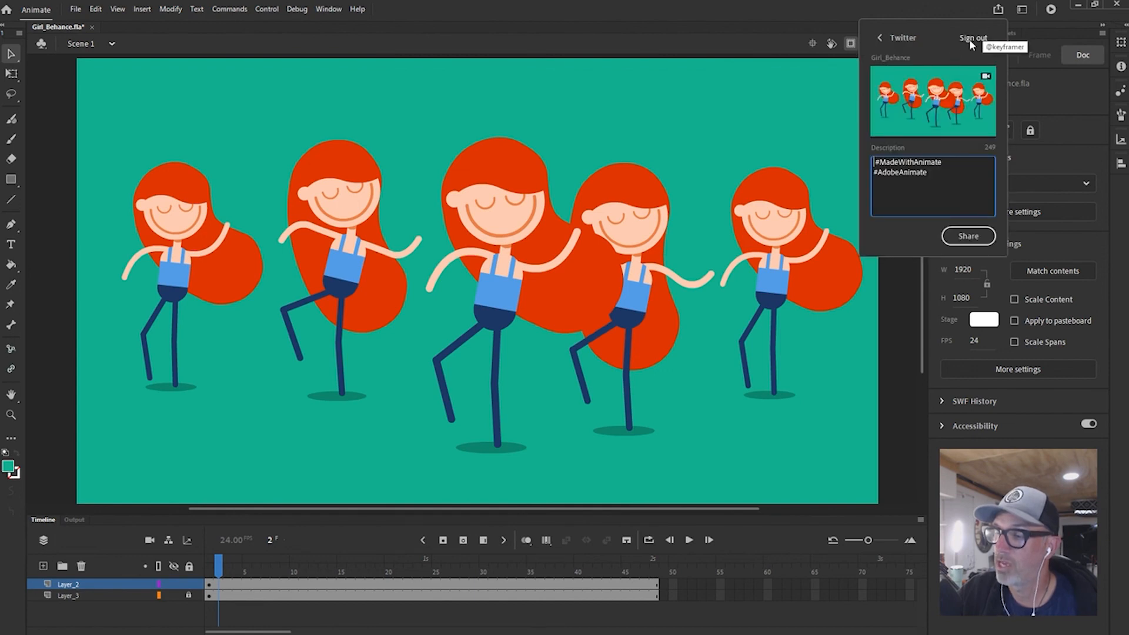
# - Write "Thanks for watching" before the hashtags in the tweet description
pyautogui.press('super+h')
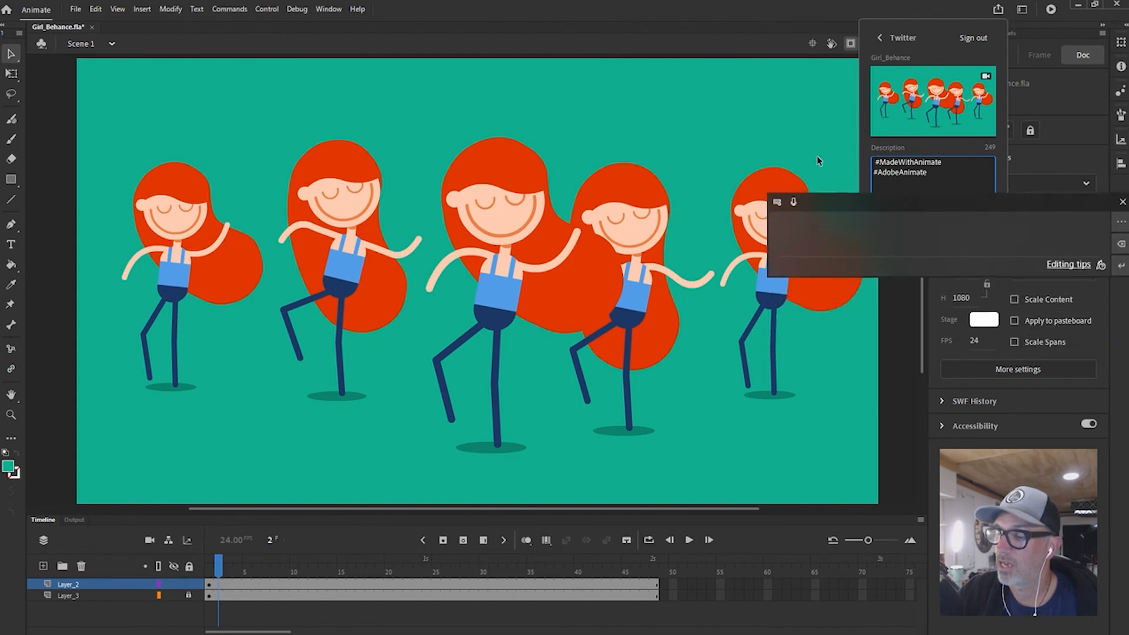
pyautogui.write('Thanks f ')
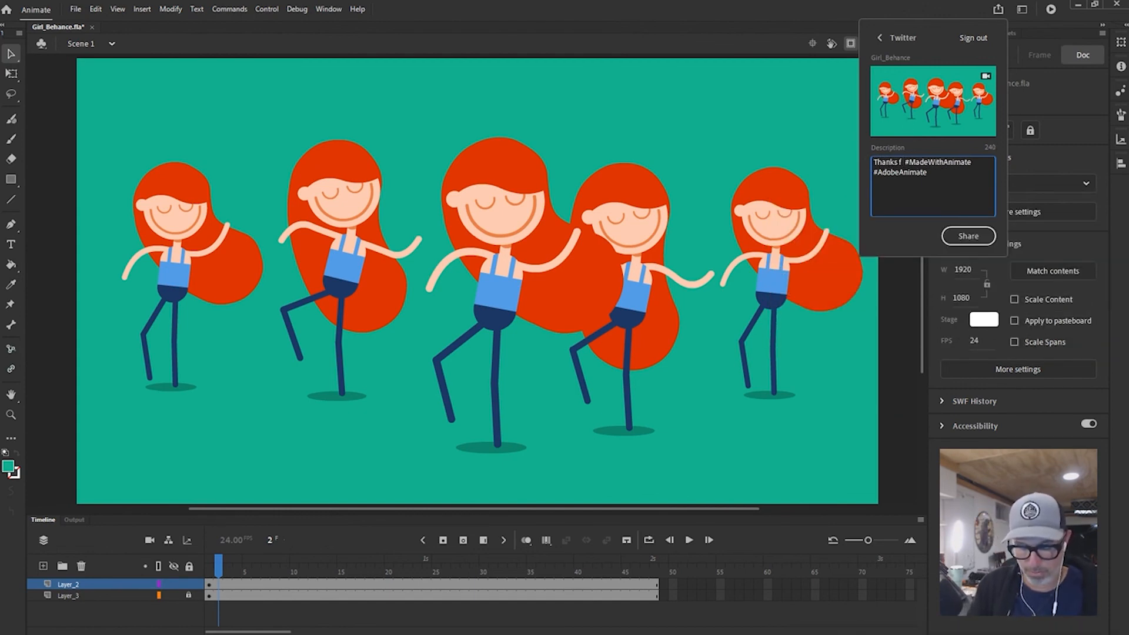
pyautogui.write('watching')
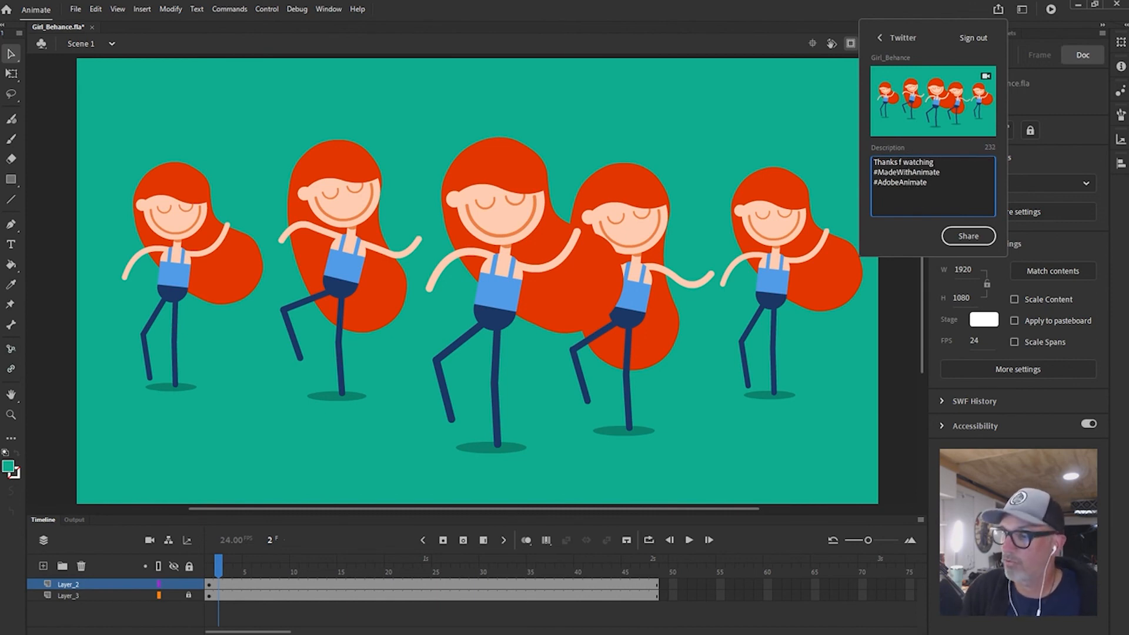
pyautogui.click(902, 163)
pyautogui.press('super+h')
pyautogui.write('o')
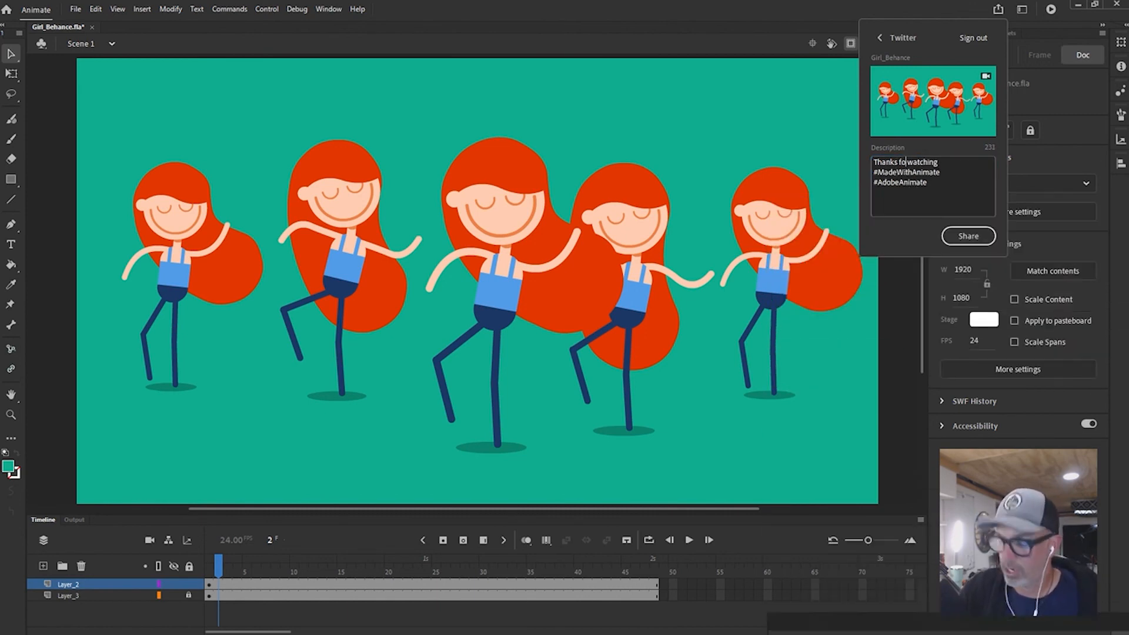
pyautogui.write('r')
pyautogui.press('super+h')
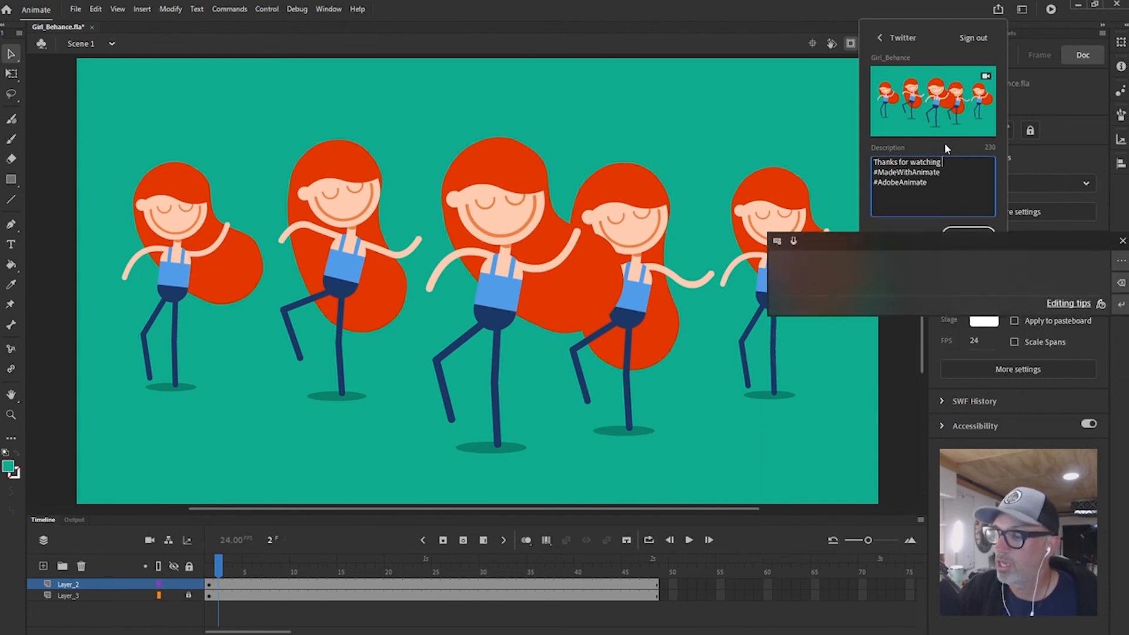
pyautogui.write('@')
pyautogui.write('AdobeAn')
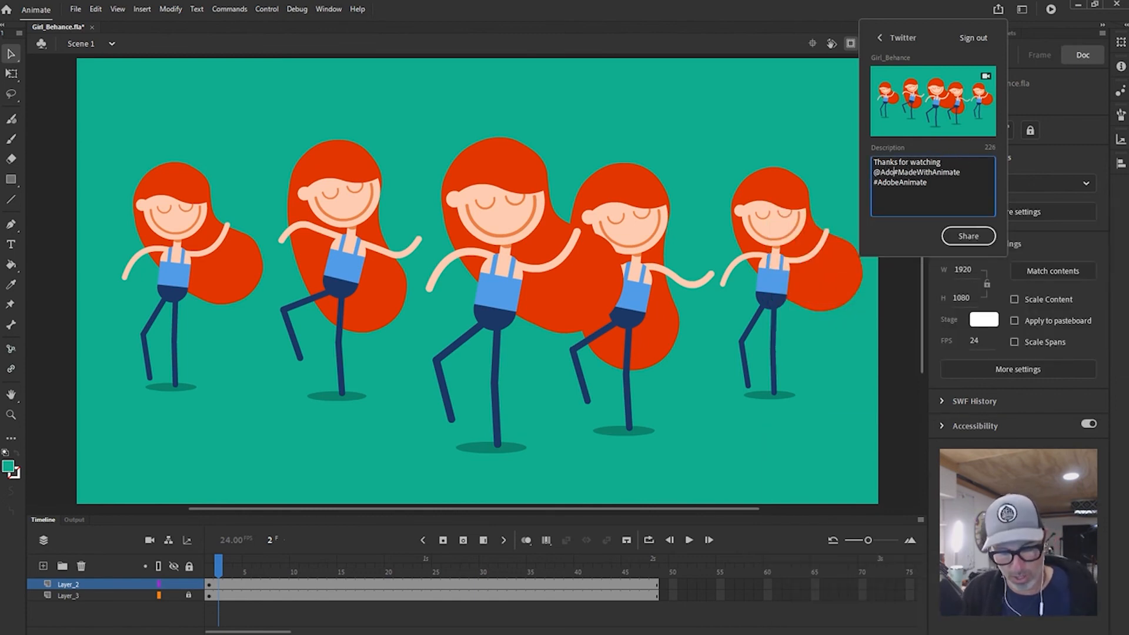
pyautogui.write('imate')
pyautogui.press('Return')
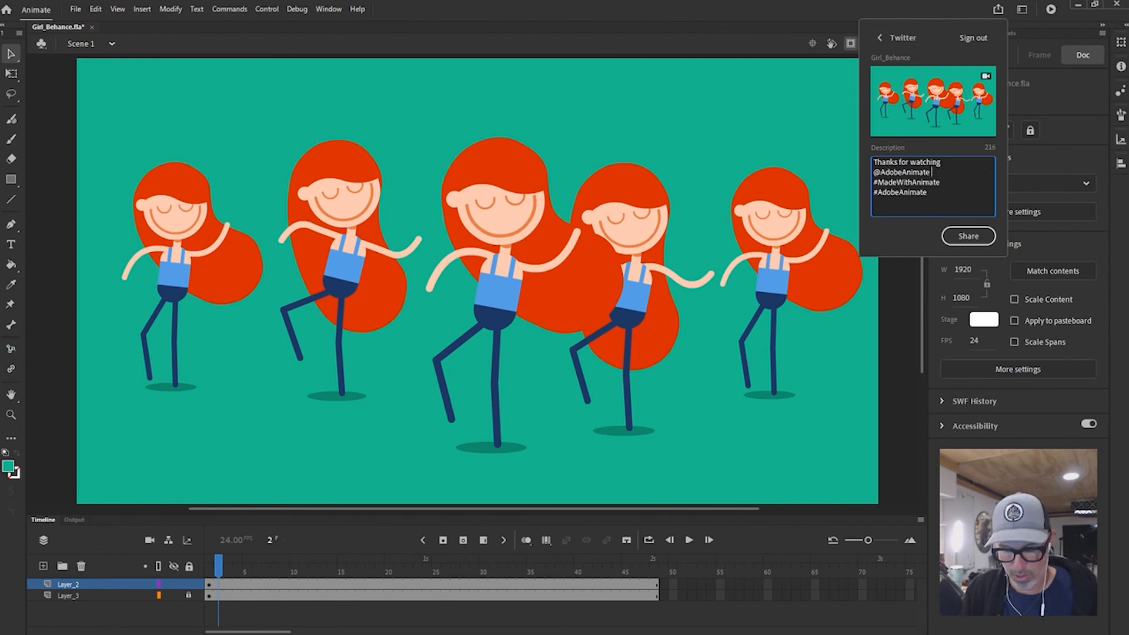
pyautogui.write('@A')
pyautogui.write('dobeMAX')
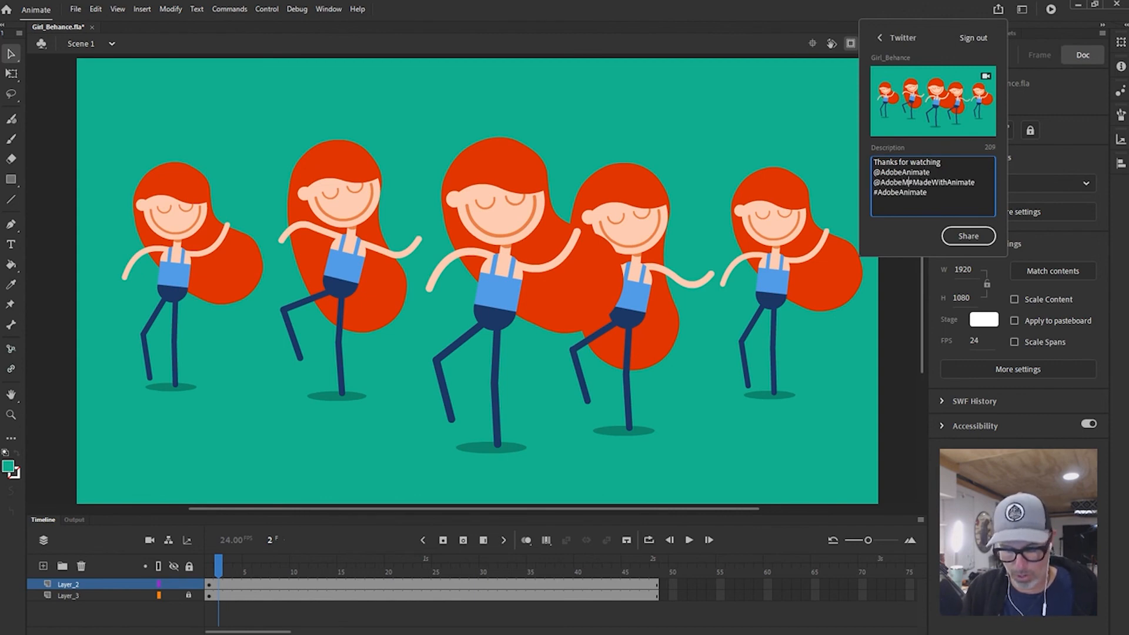
# - Share the animation to Twitter and close the Media Encoder window once its encoding is done
pyautogui.click(970, 236)
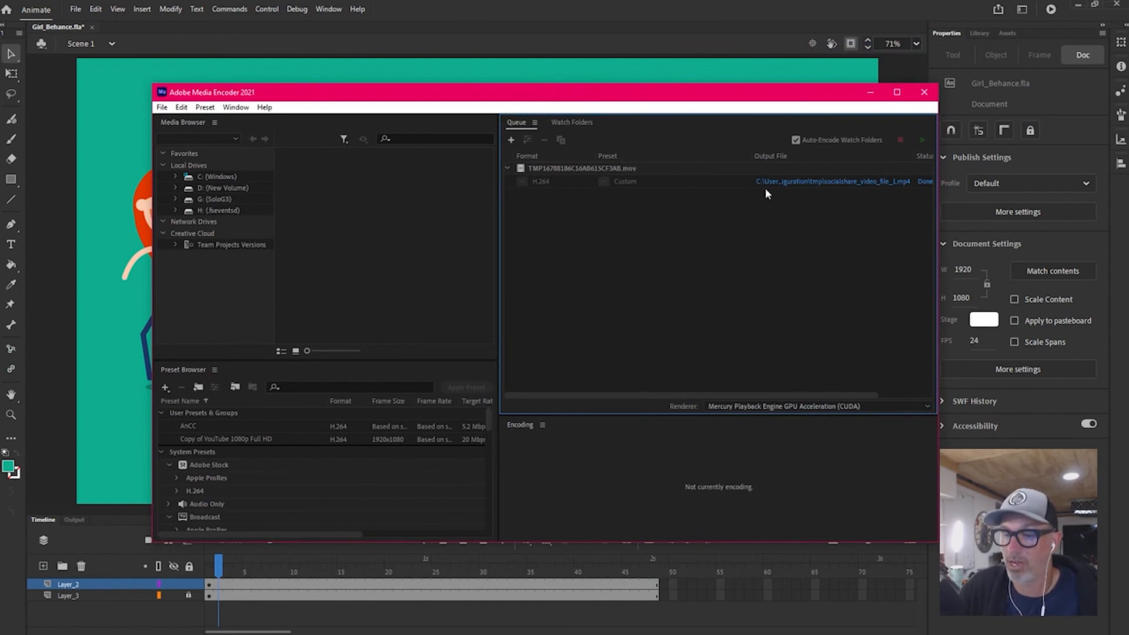
pyautogui.click(923, 92)
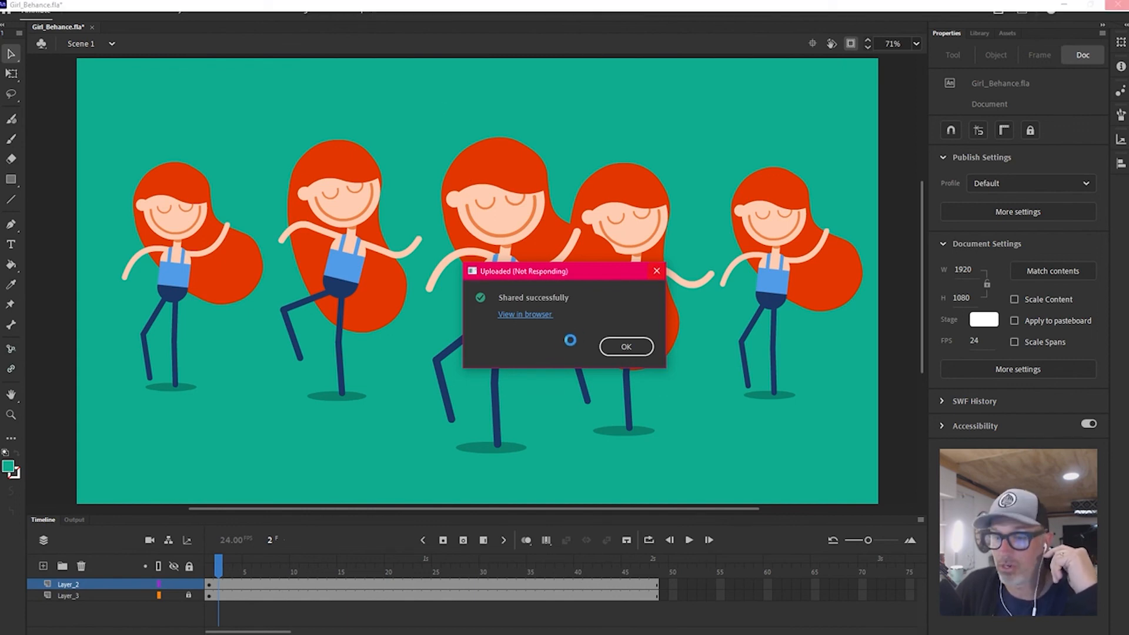
# - Open the Twitter profile in the browser and find the shared tweet to check its dancer video
pyautogui.click(540, 314)
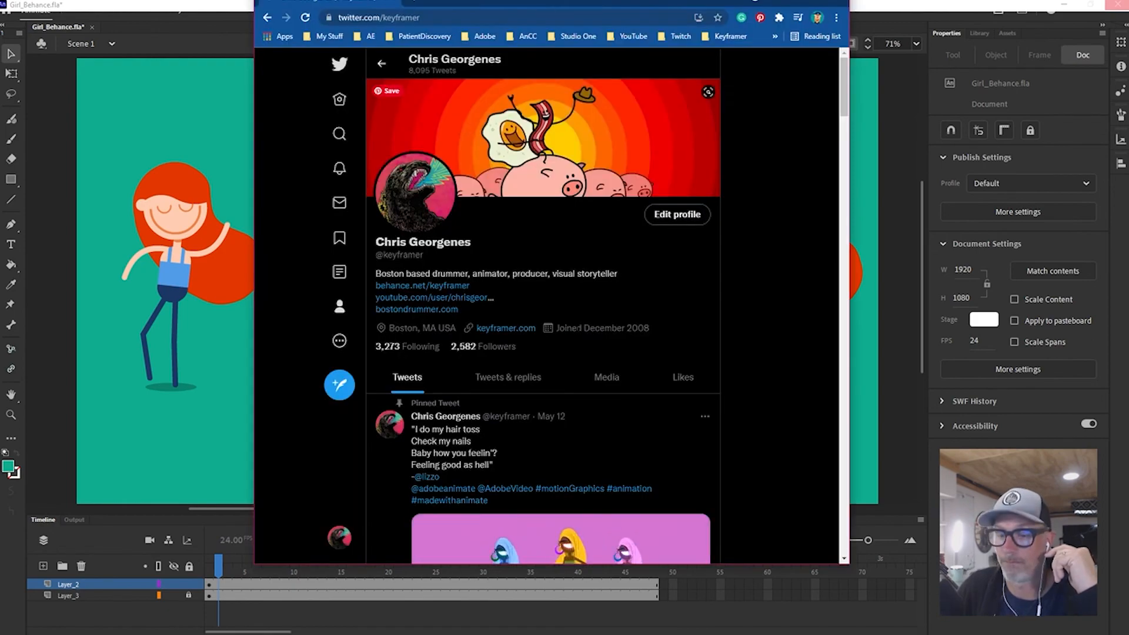
pyautogui.scroll(-10, 587, 328)
pyautogui.moveTo(598, 328)
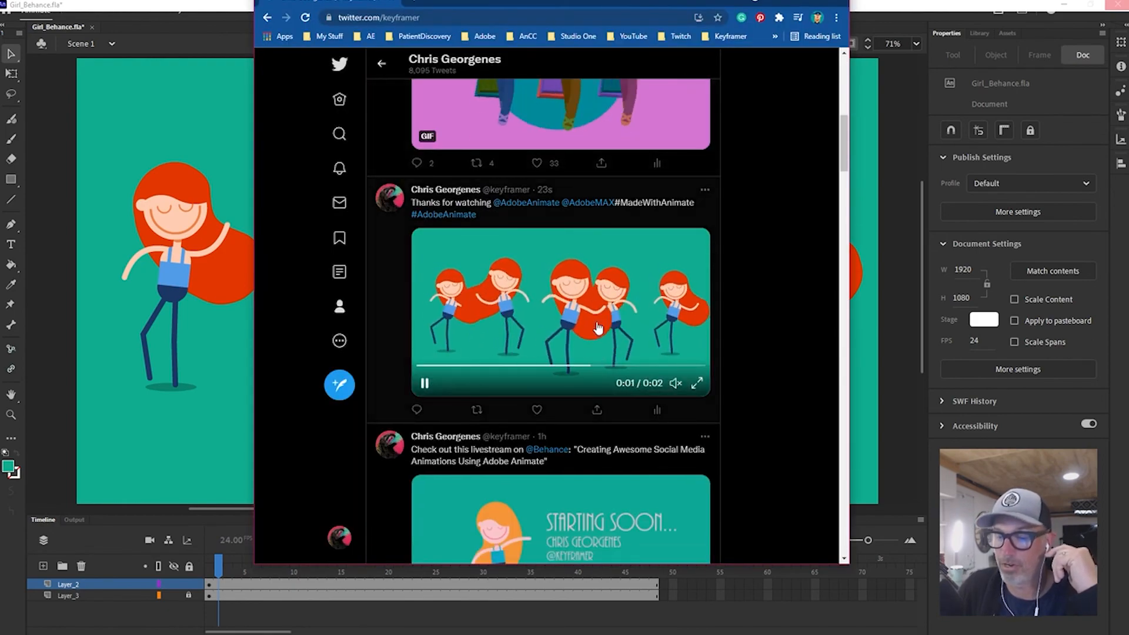